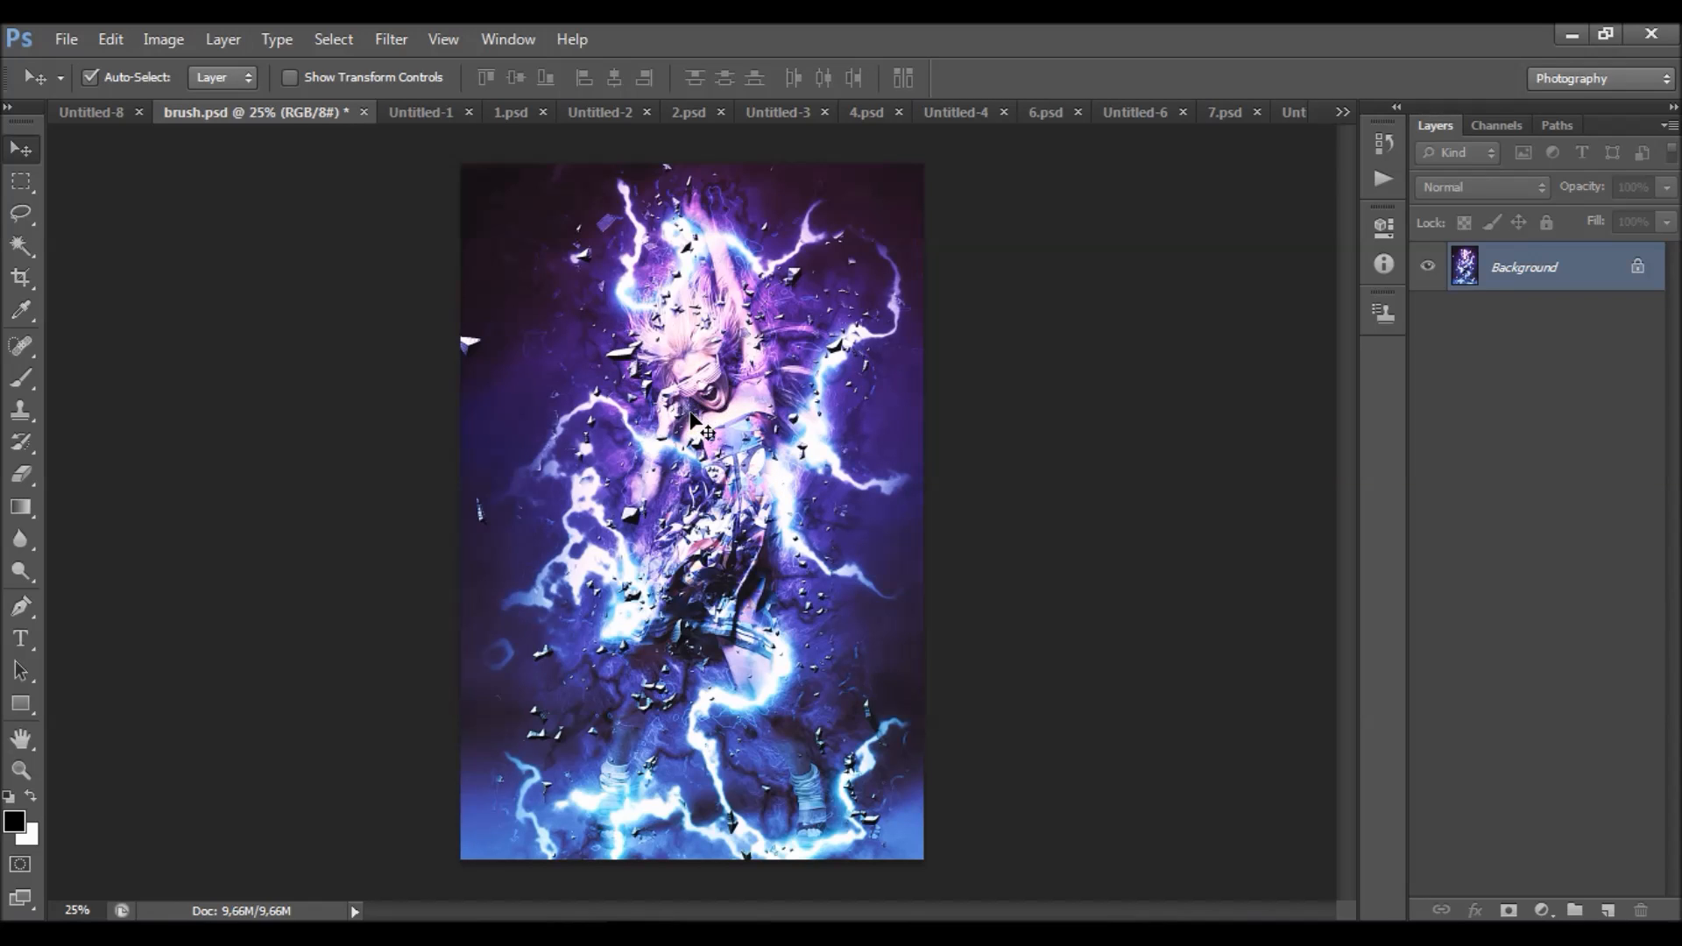
- Compare the source photos and finished effect images in the open documents from Untitled-1 through 7.psd
left_click(417, 112)
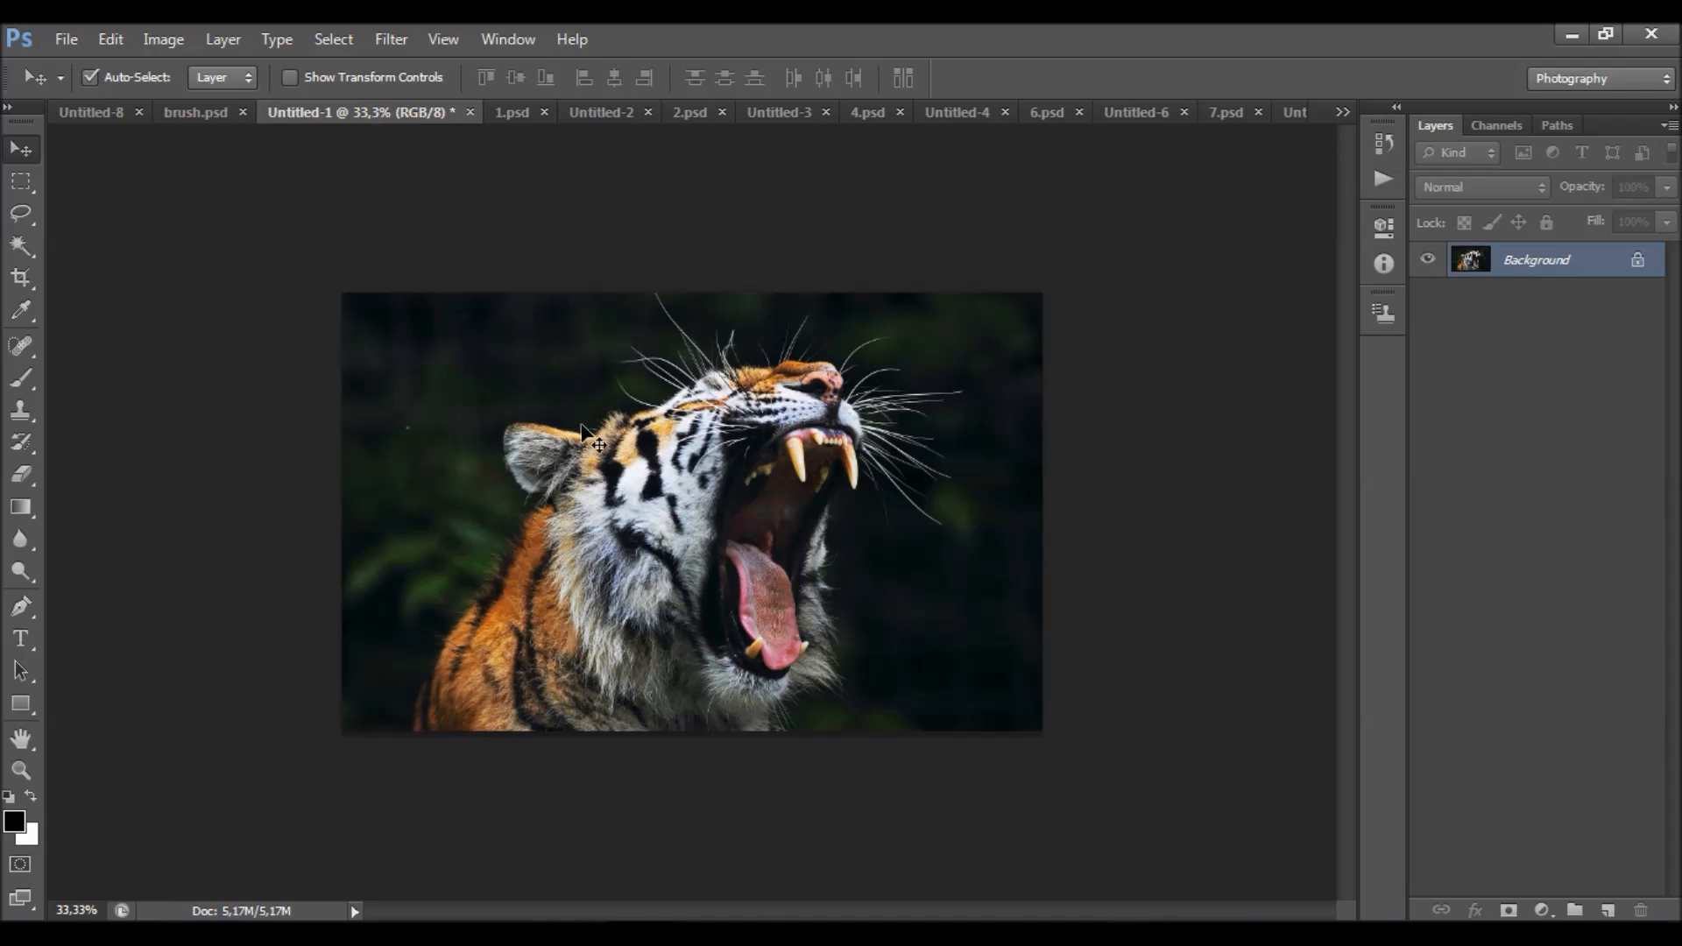
left_click(509, 117)
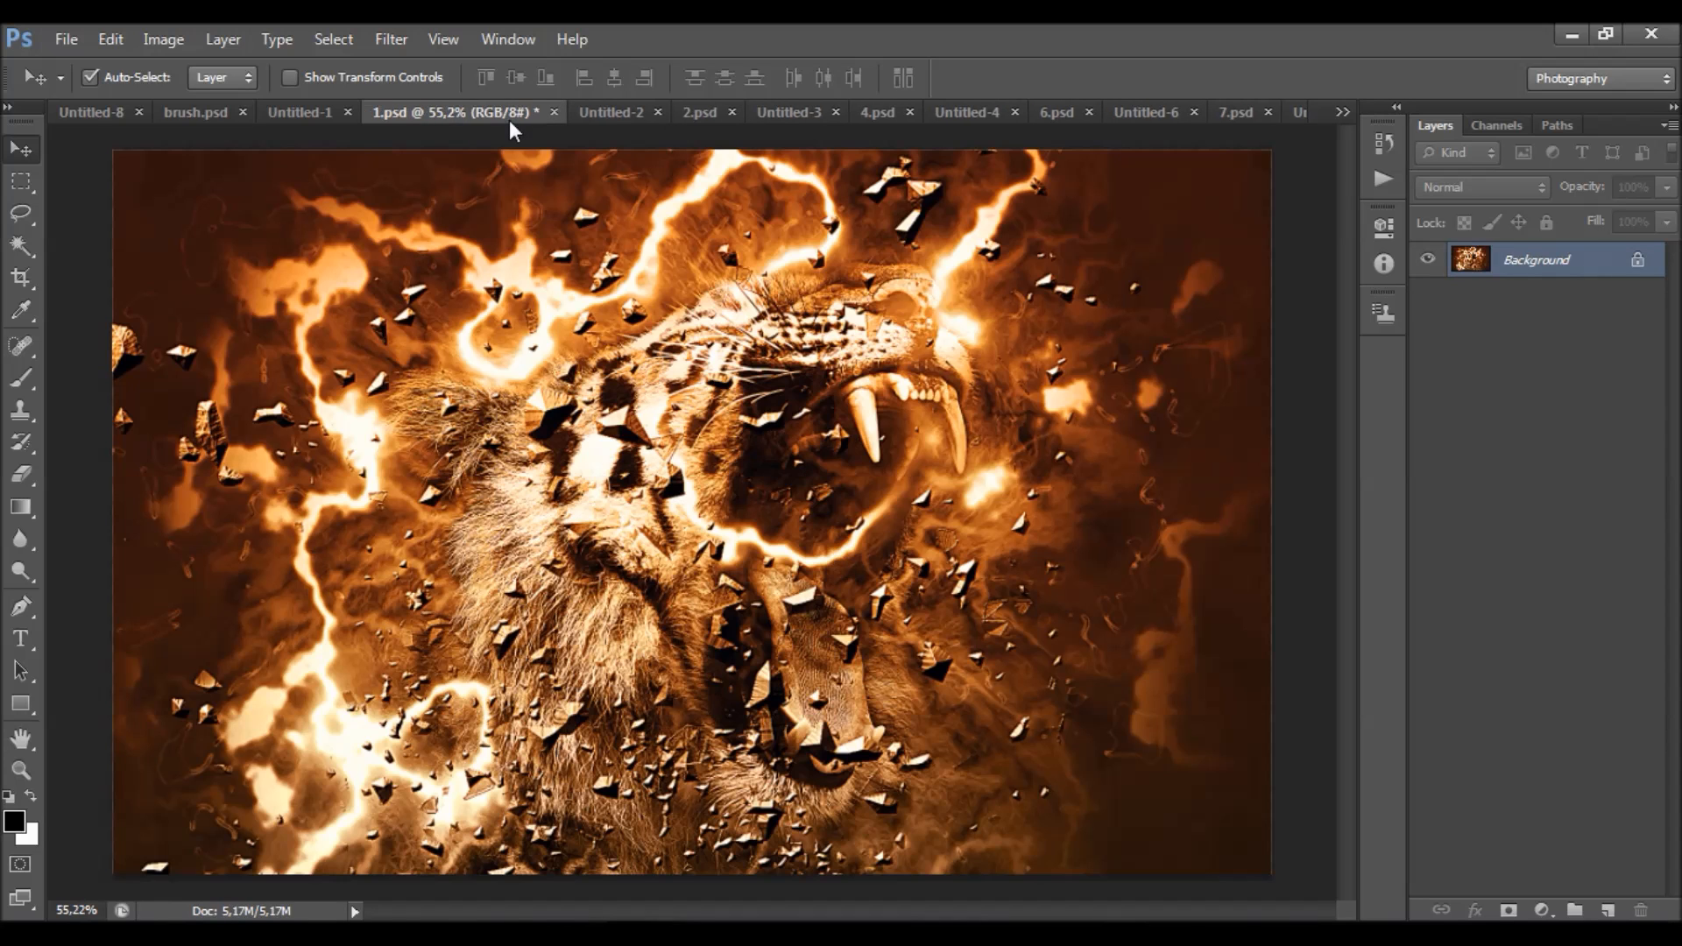
left_click(611, 123)
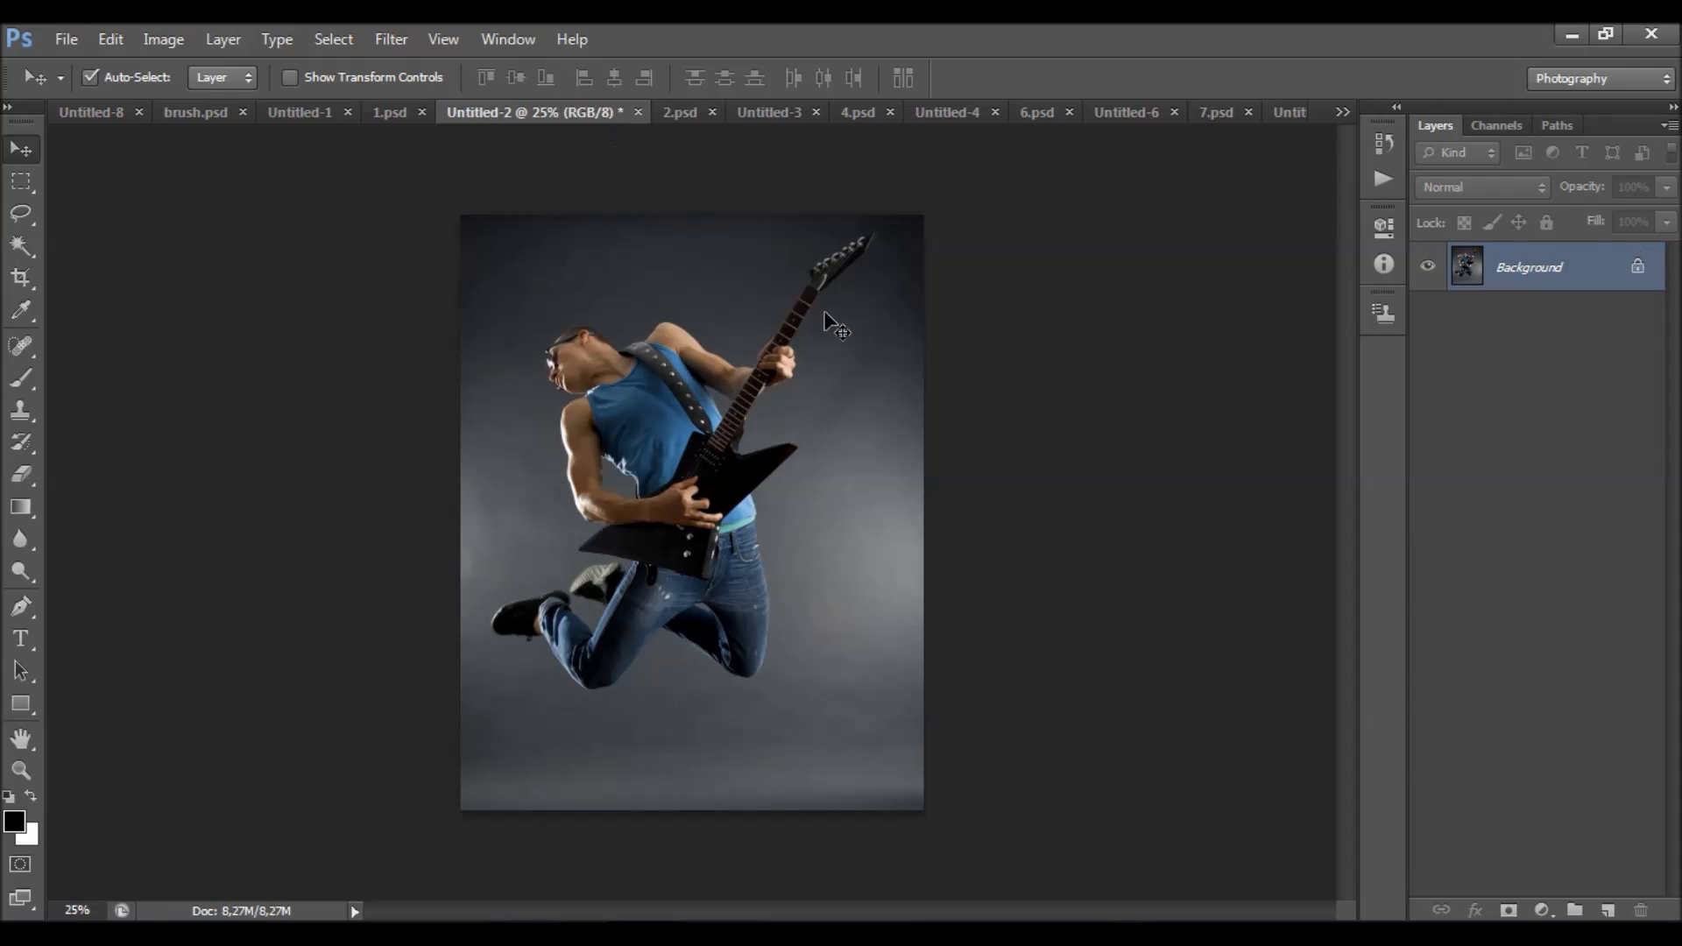
left_click(680, 115)
scroll(854, 267, "up", 1)
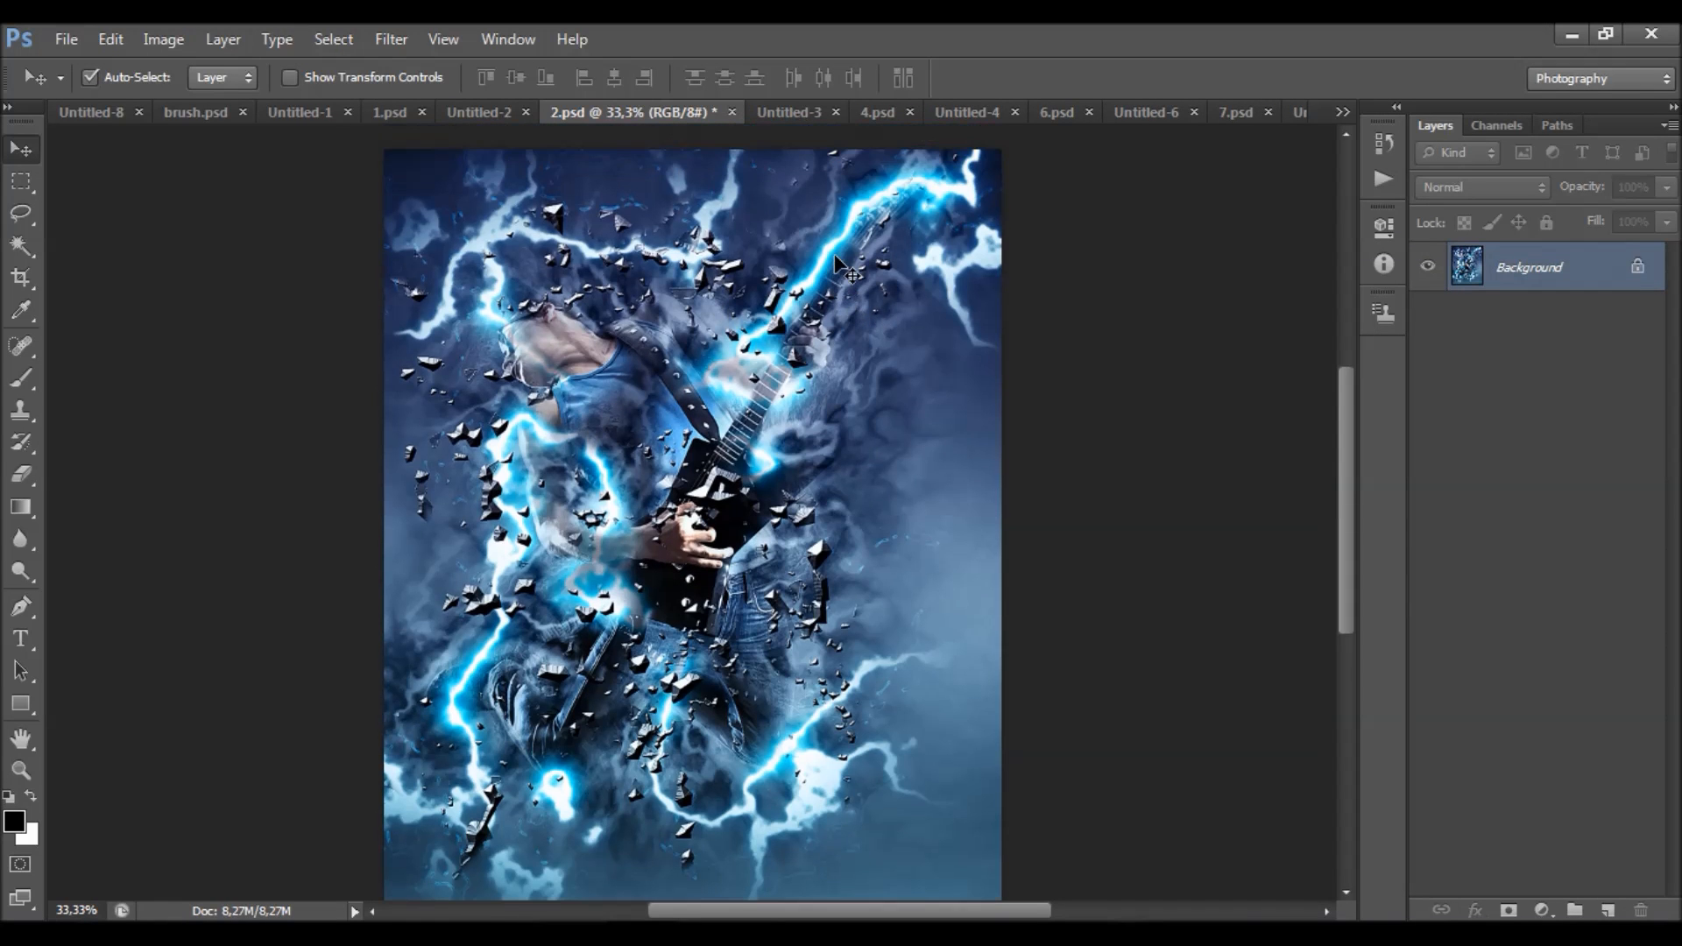
left_click(785, 112)
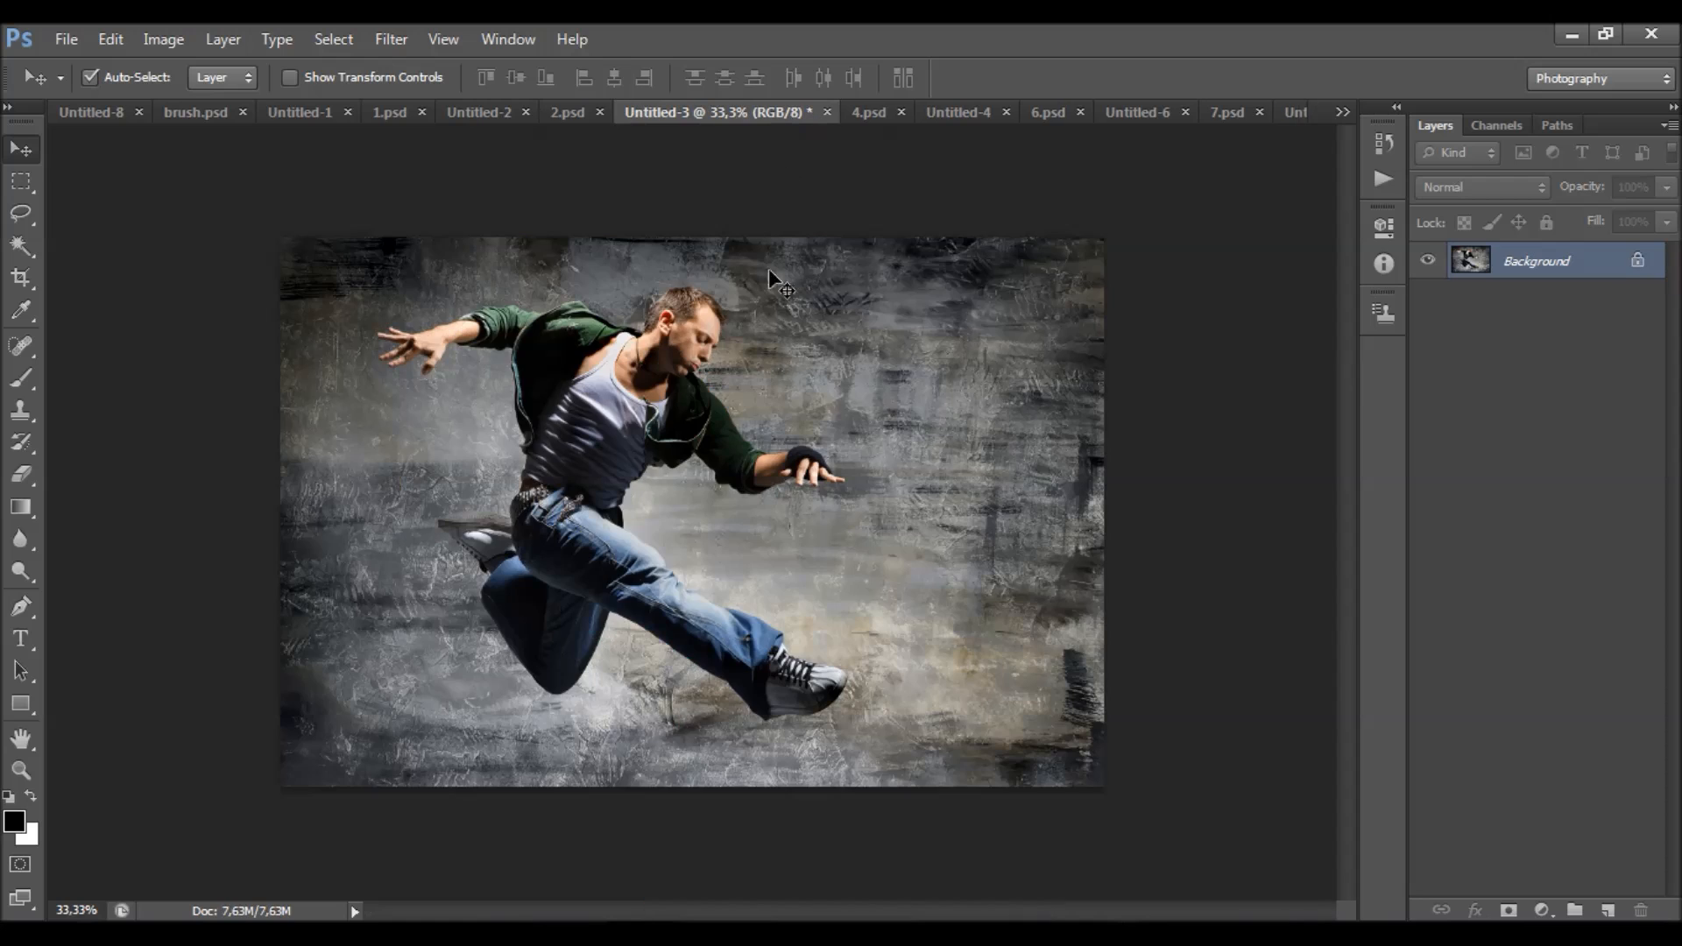
left_click(870, 123)
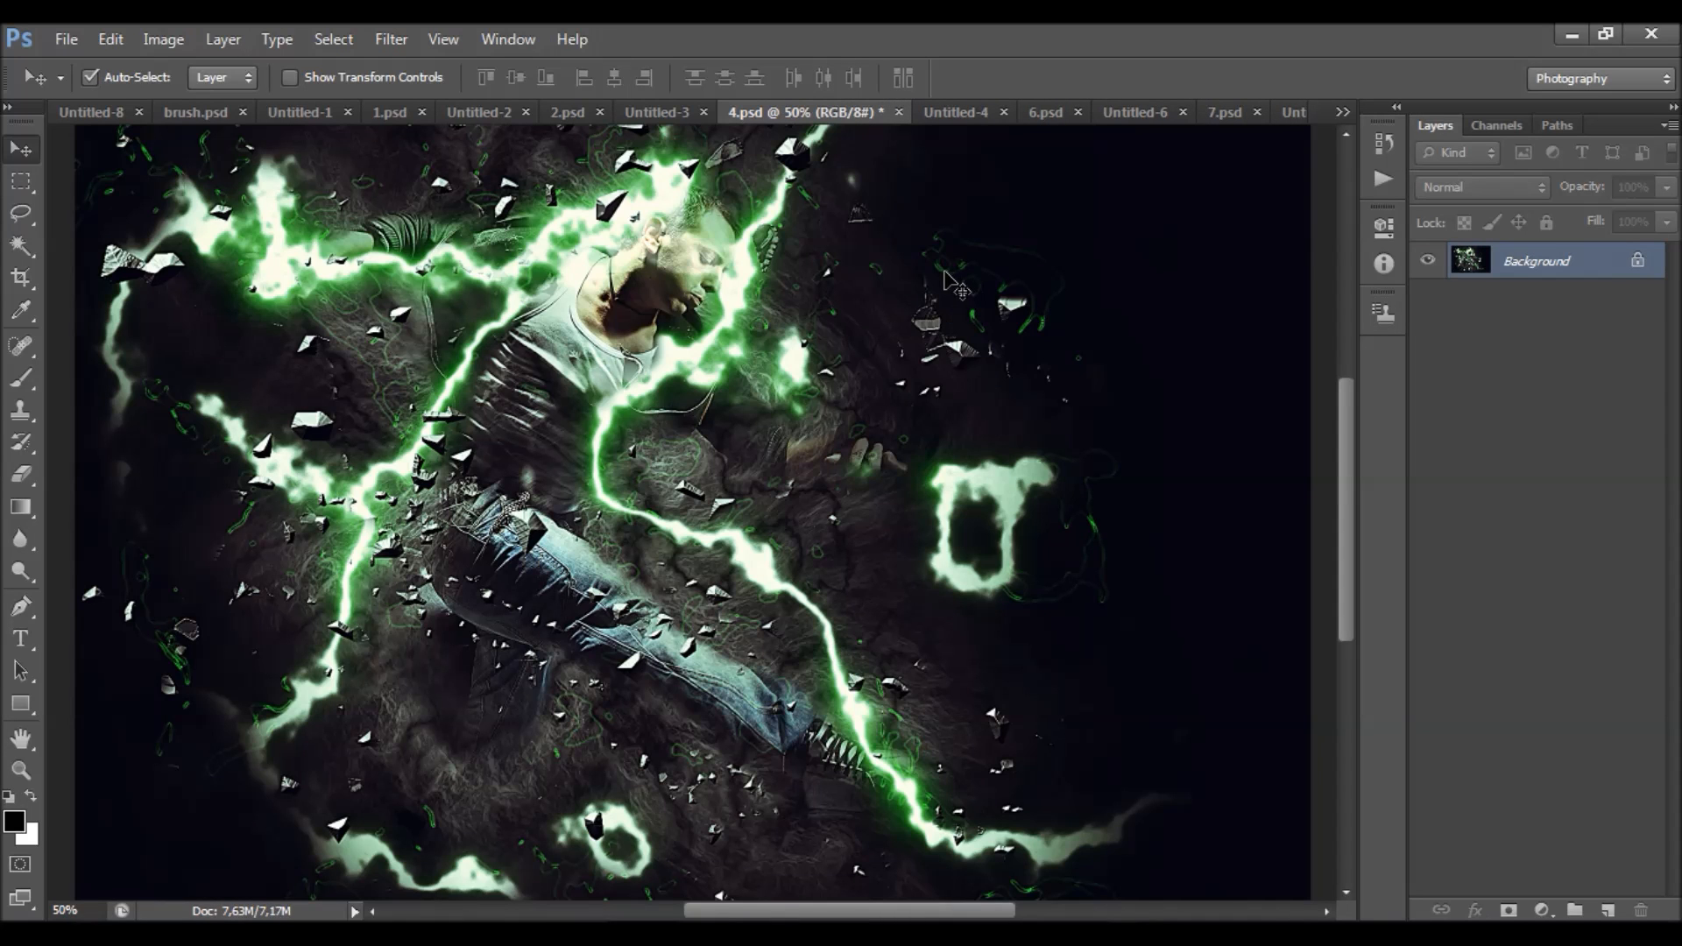
scroll(944, 273, "down", 2, "alt")
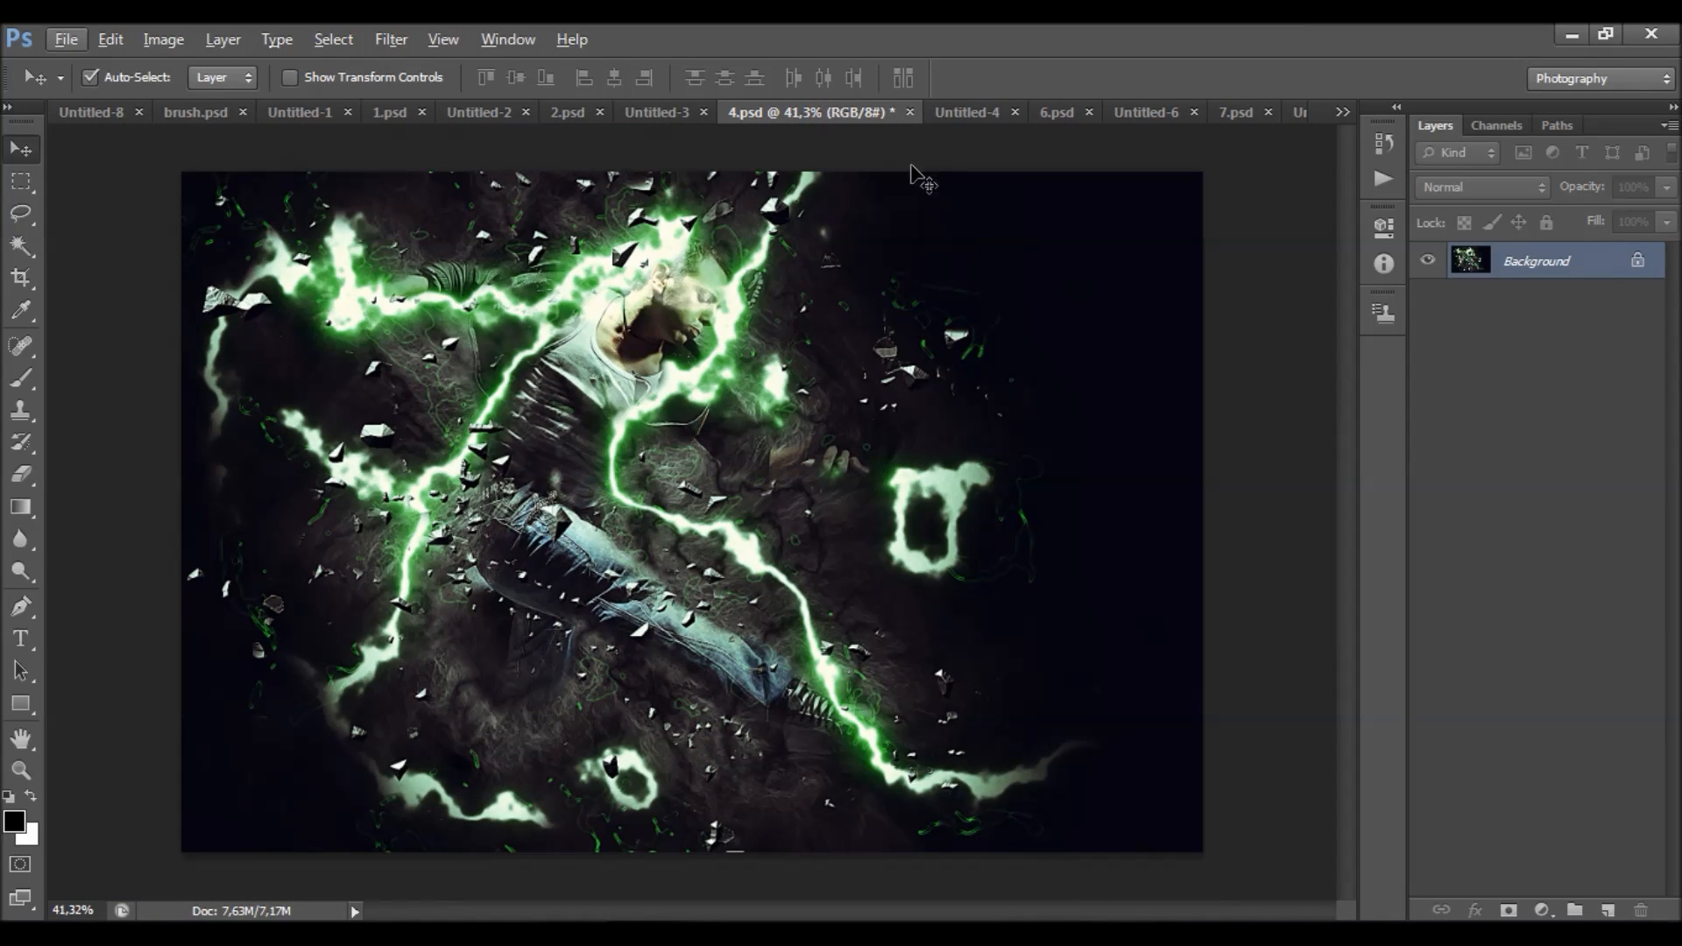
left_click(944, 116)
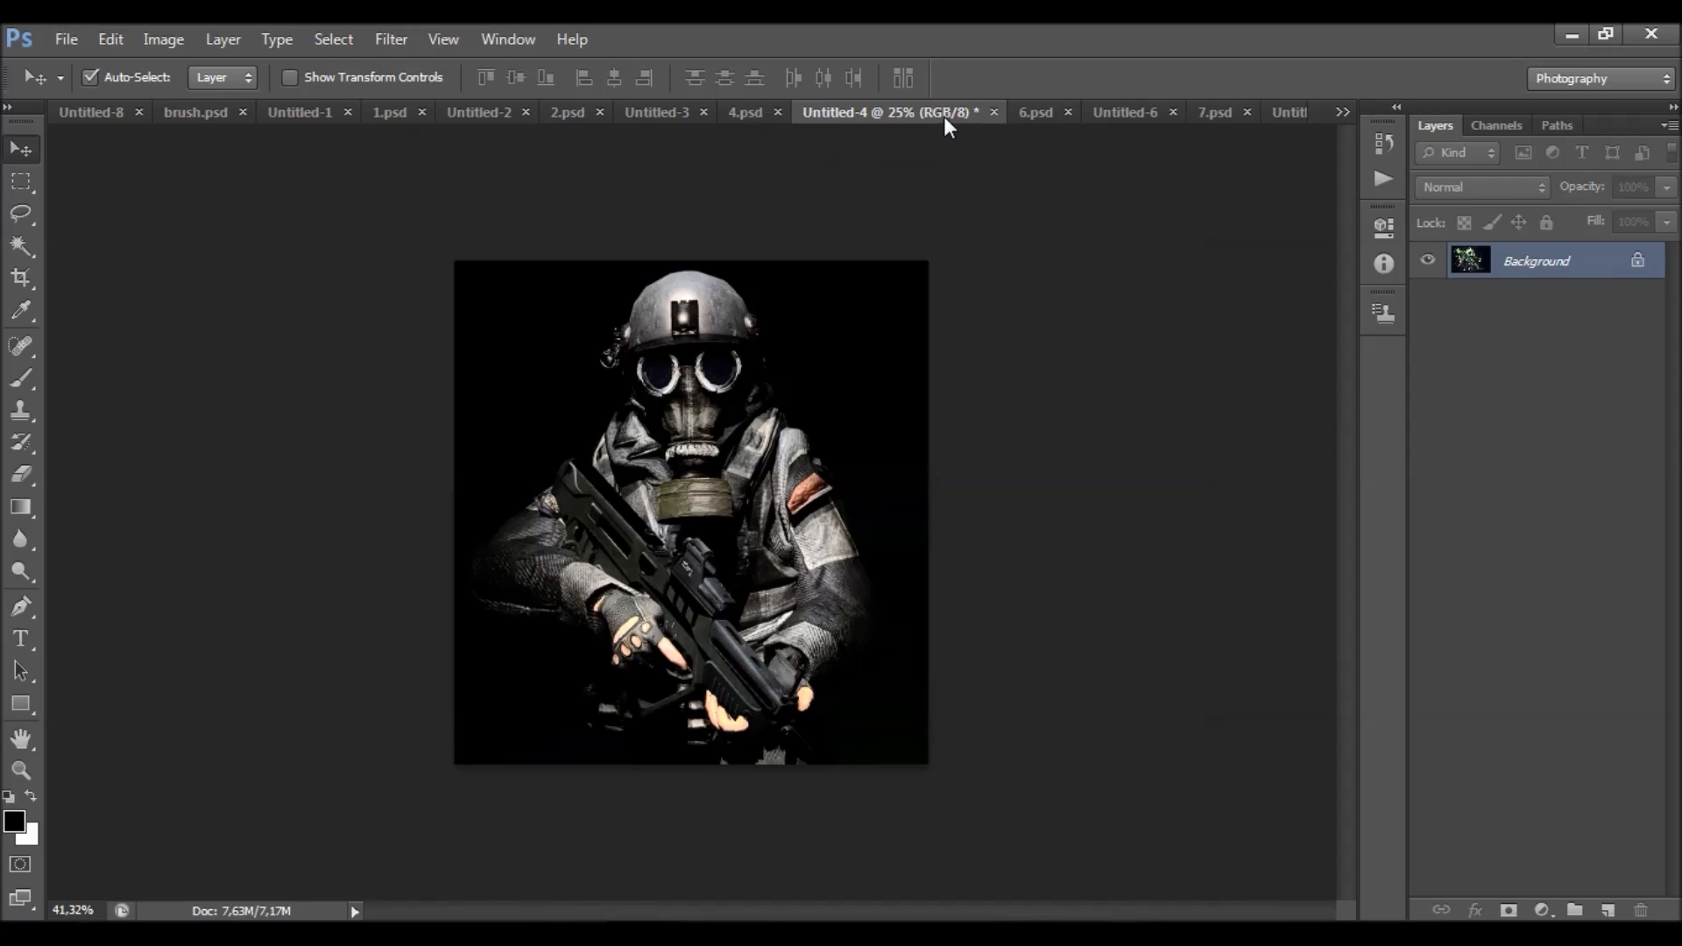
left_click(1042, 117)
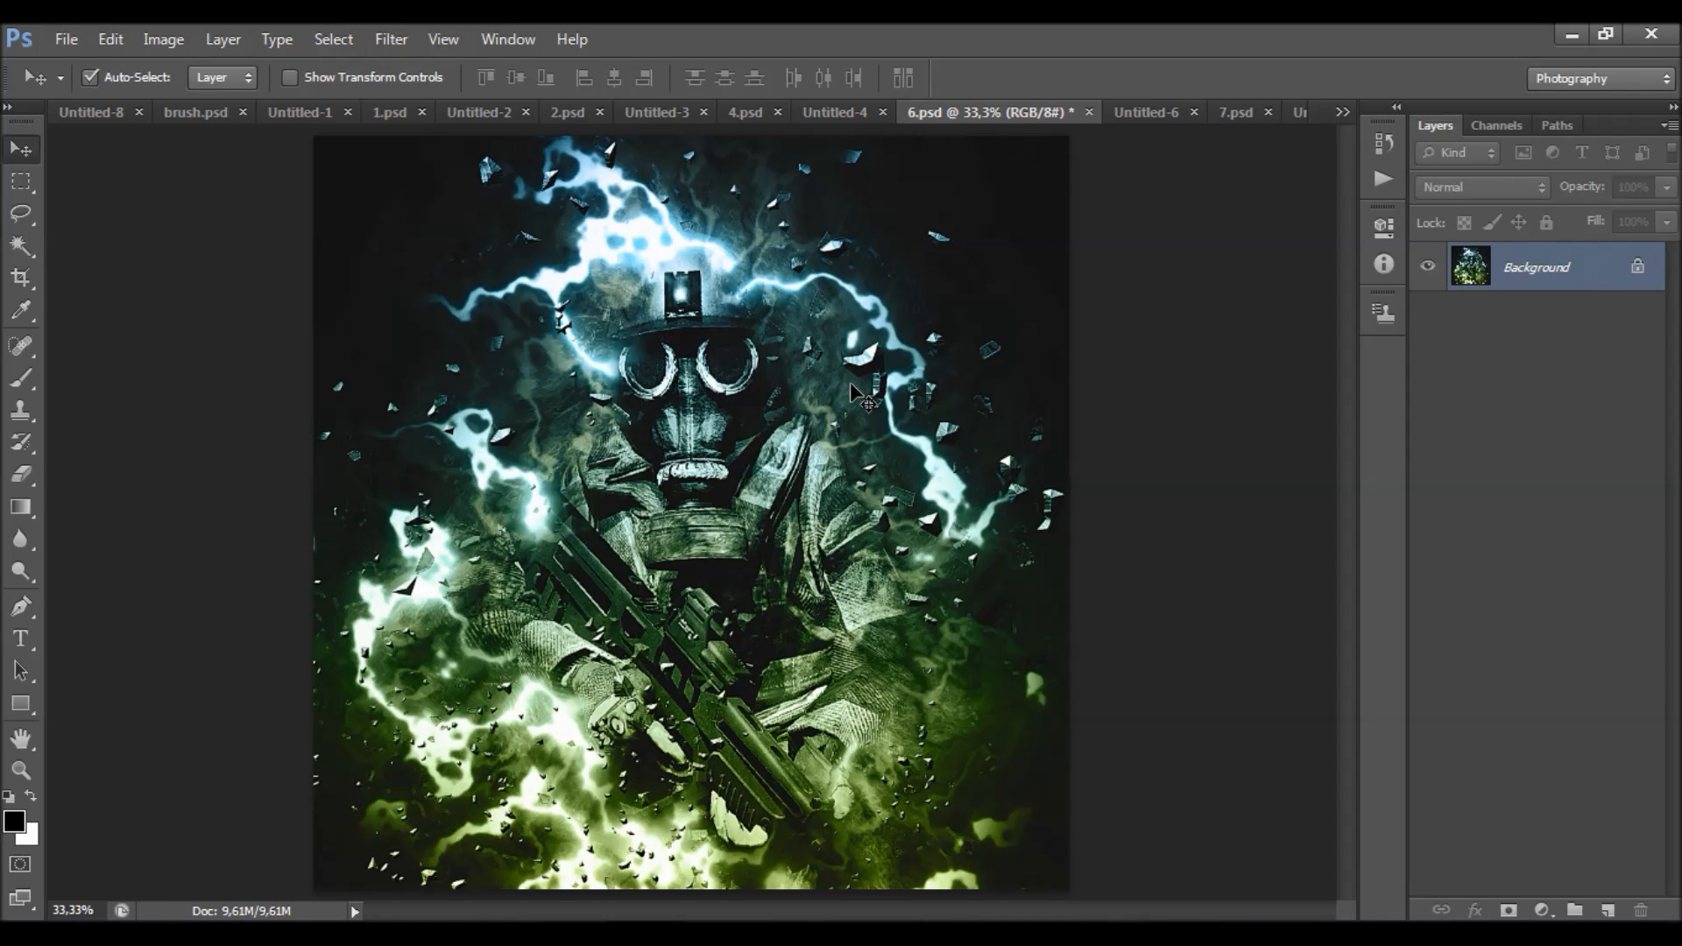
scroll(850, 382, "down", 1, "alt")
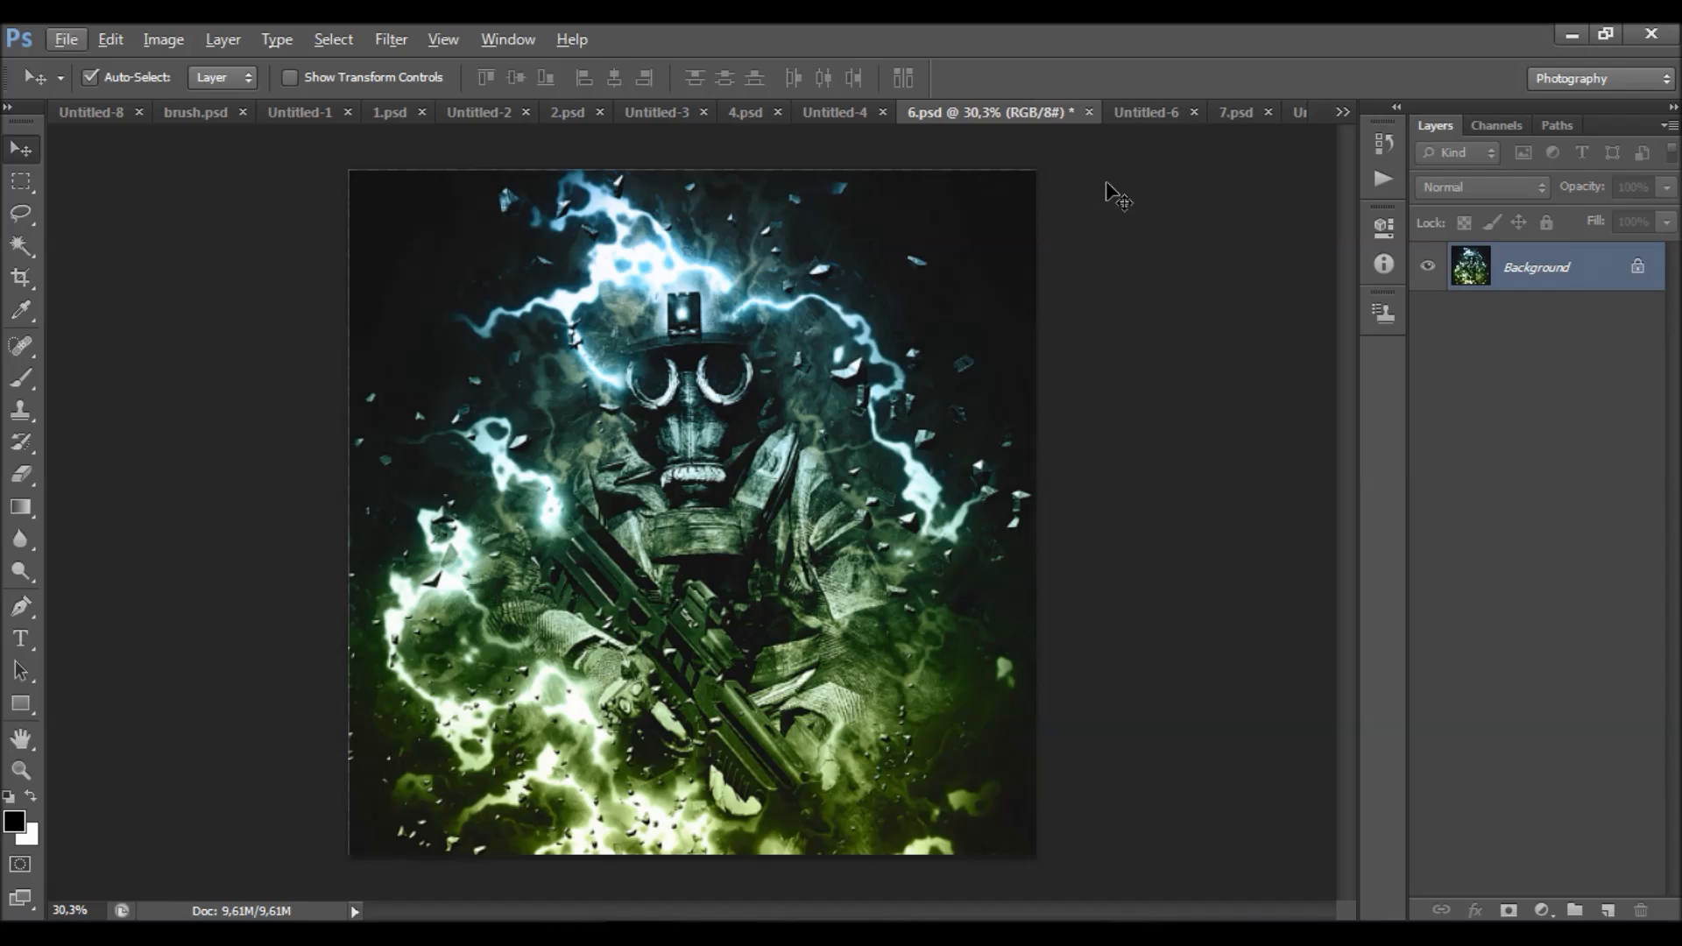
left_click(1135, 117)
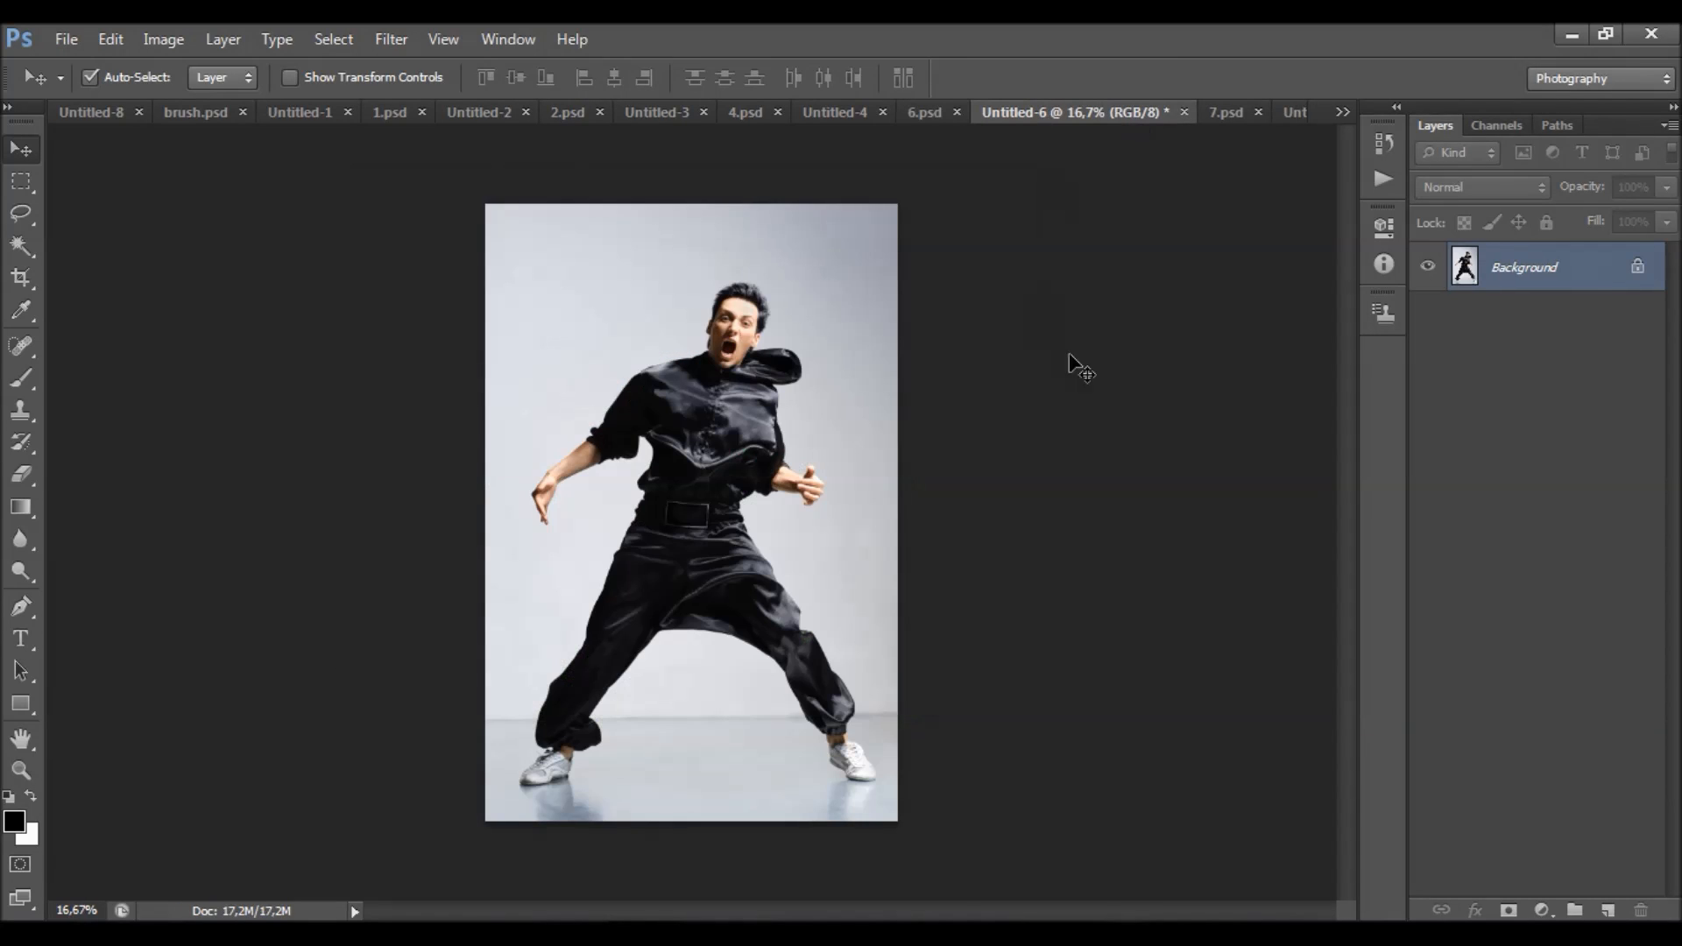
left_click(1214, 117)
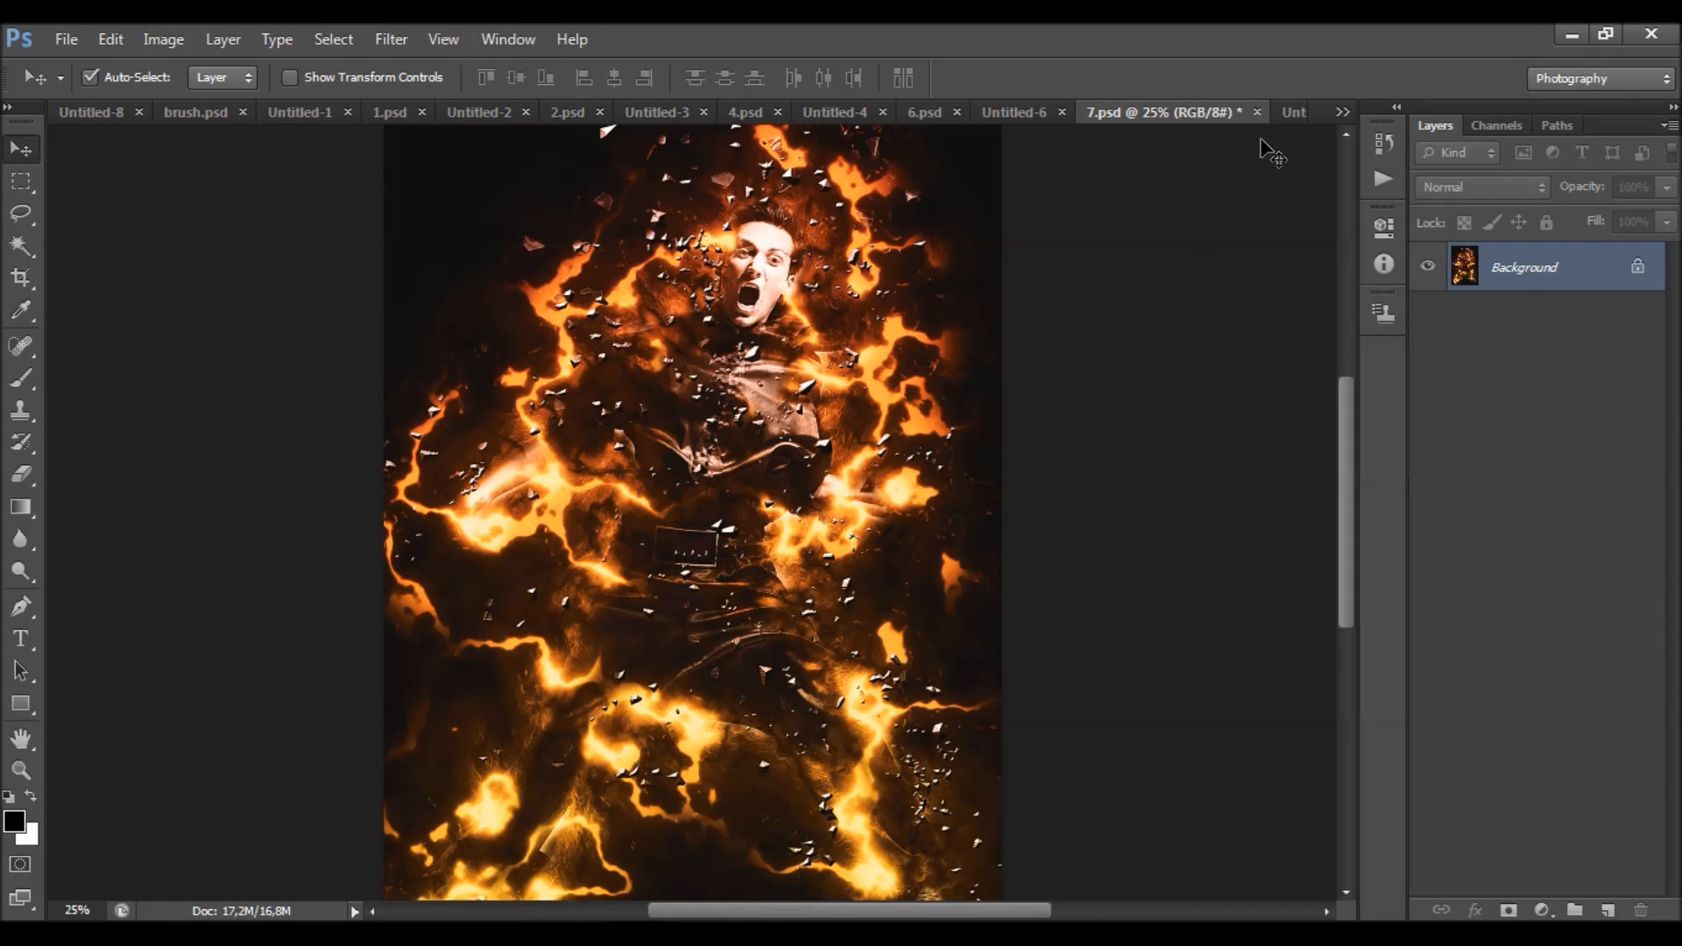
- Examine the remaining source photos and effect results, from Untitled-5 and 9.psd through Untitled-7 and 13.psd
left_click(1283, 116)
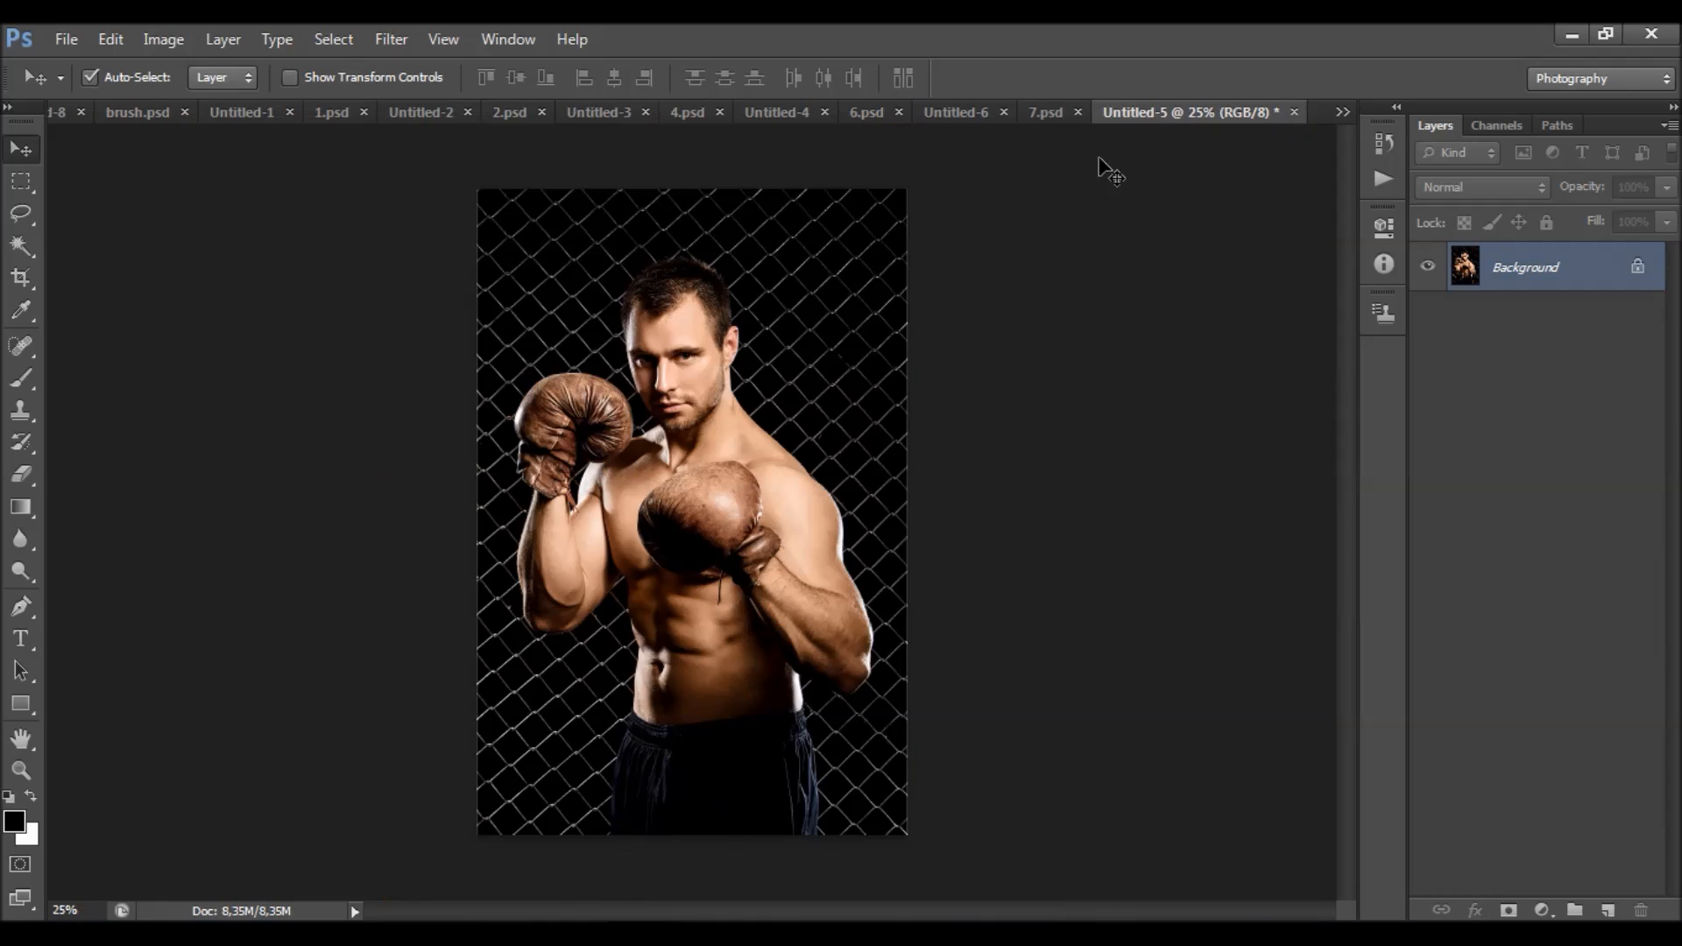
left_click(1345, 115)
left_click(1416, 470)
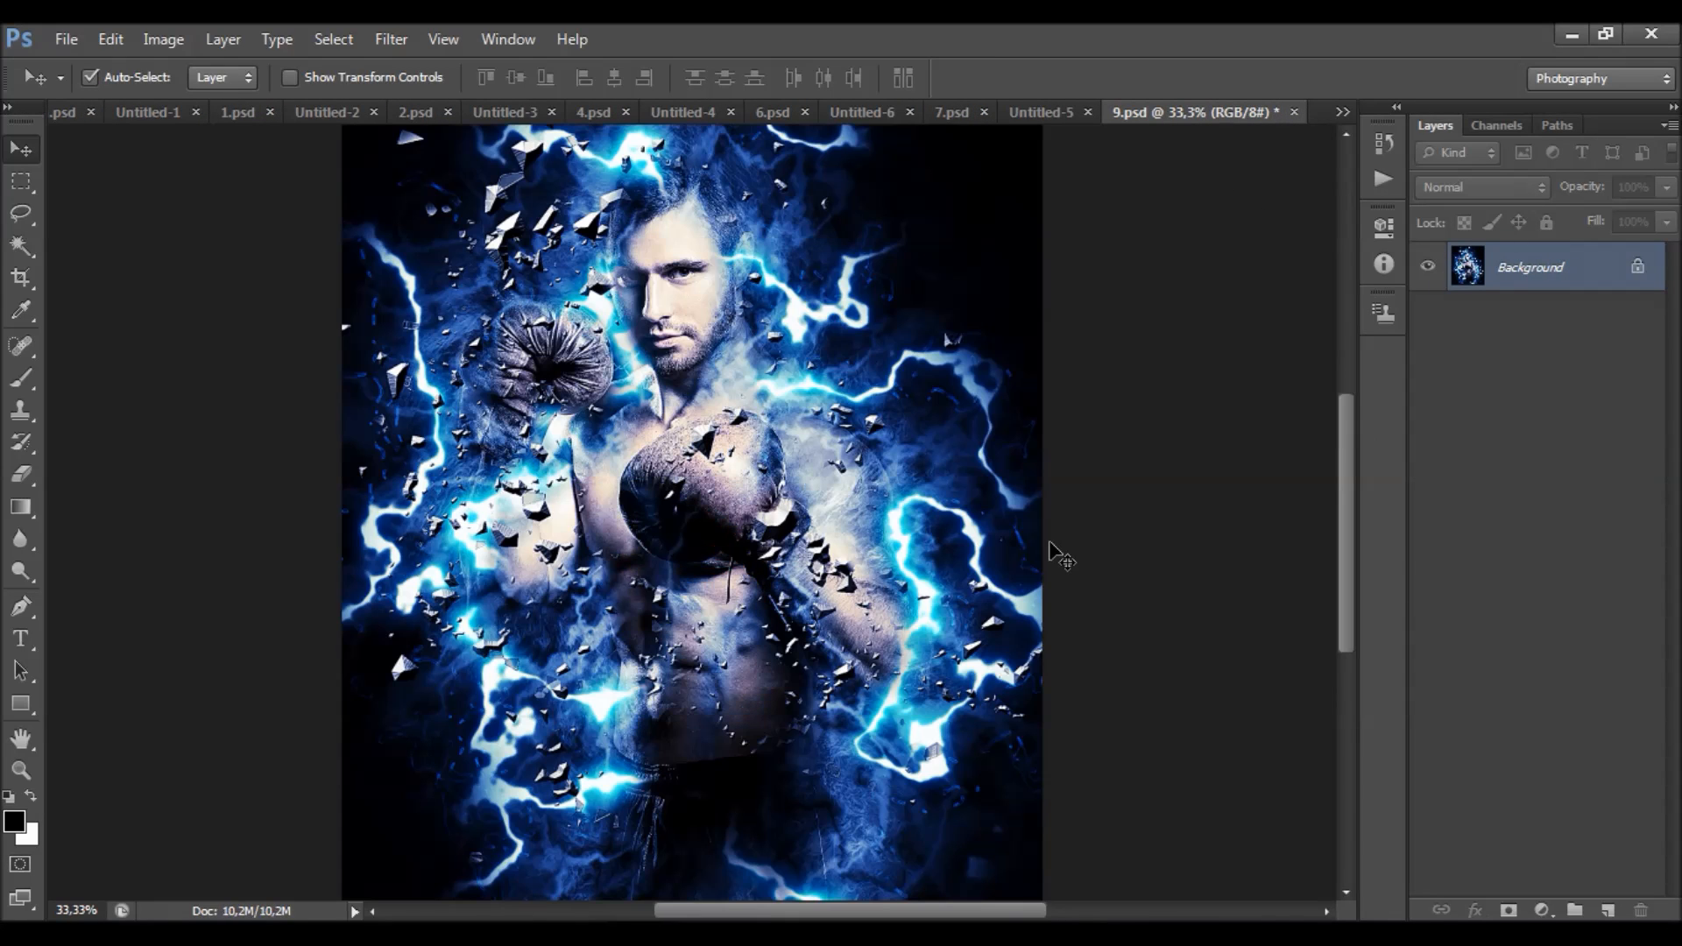
scroll(815, 344, "down", 1)
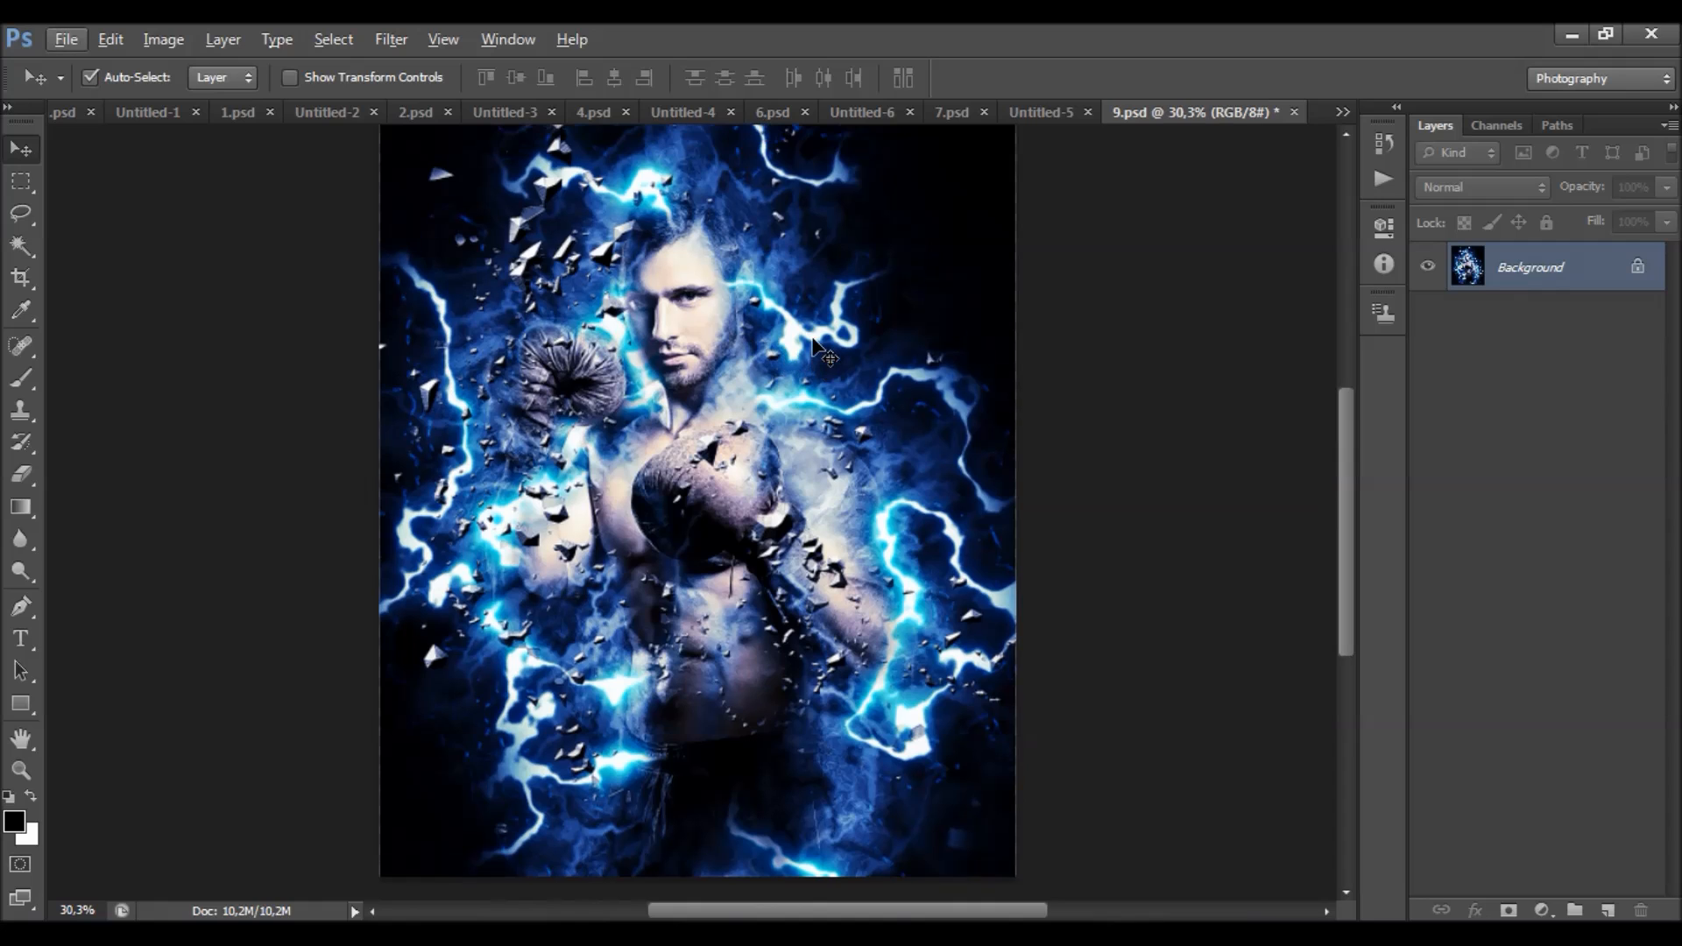
left_click(1342, 112)
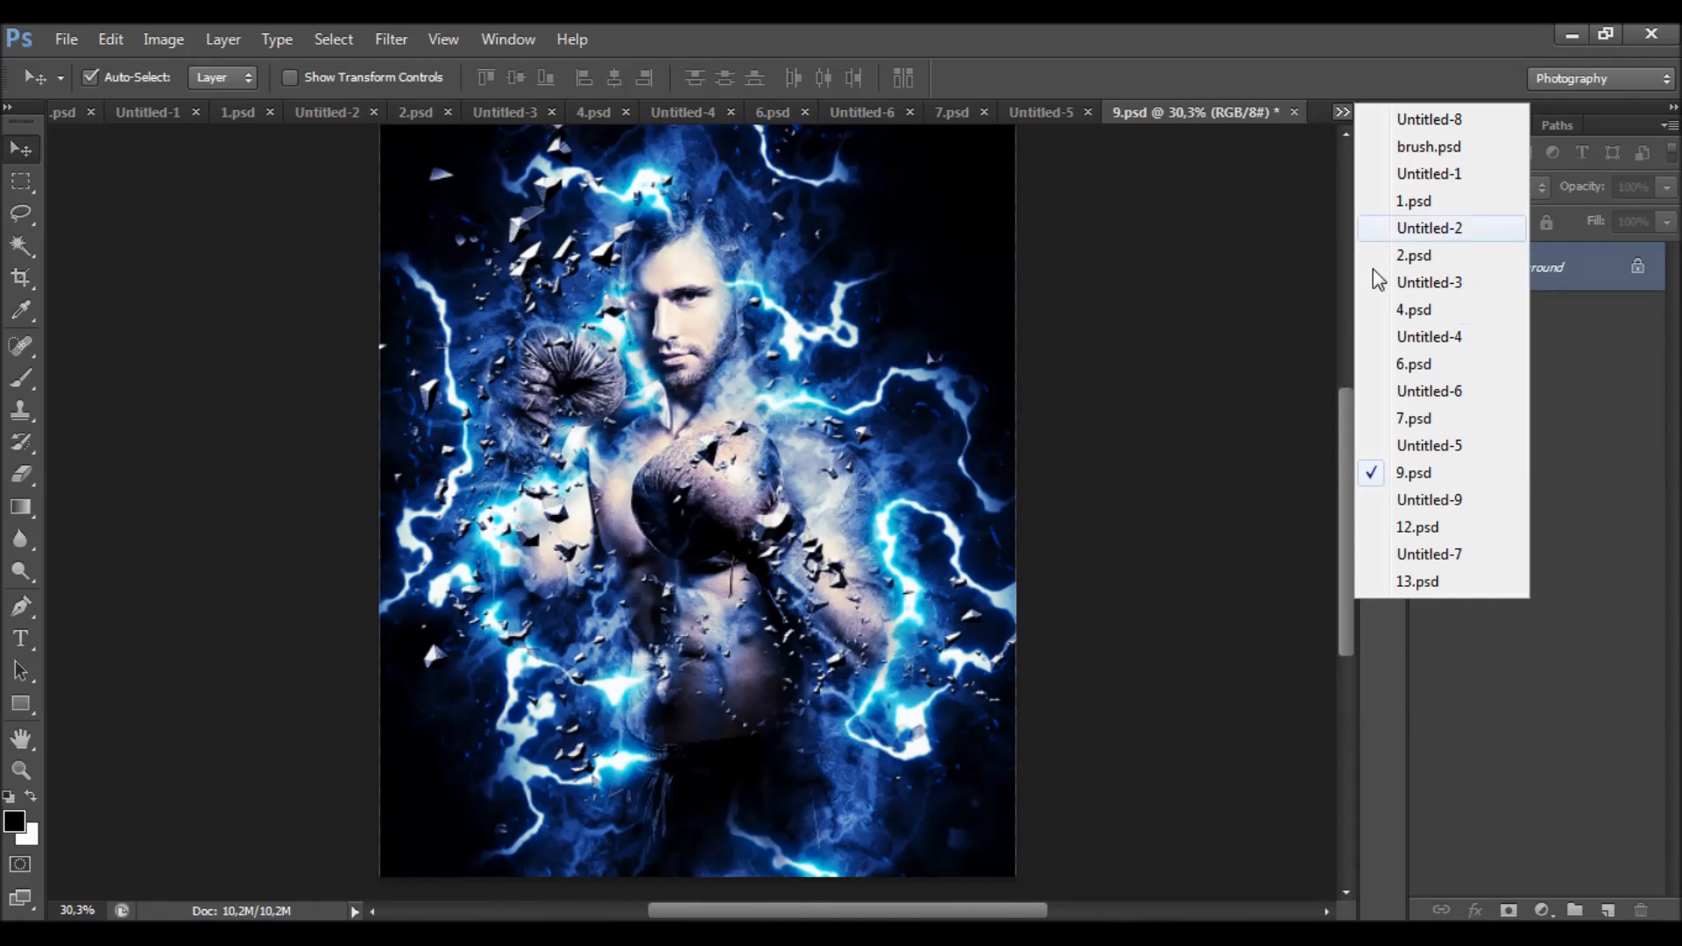
left_click(1416, 500)
left_click(1342, 112)
left_click(1438, 524)
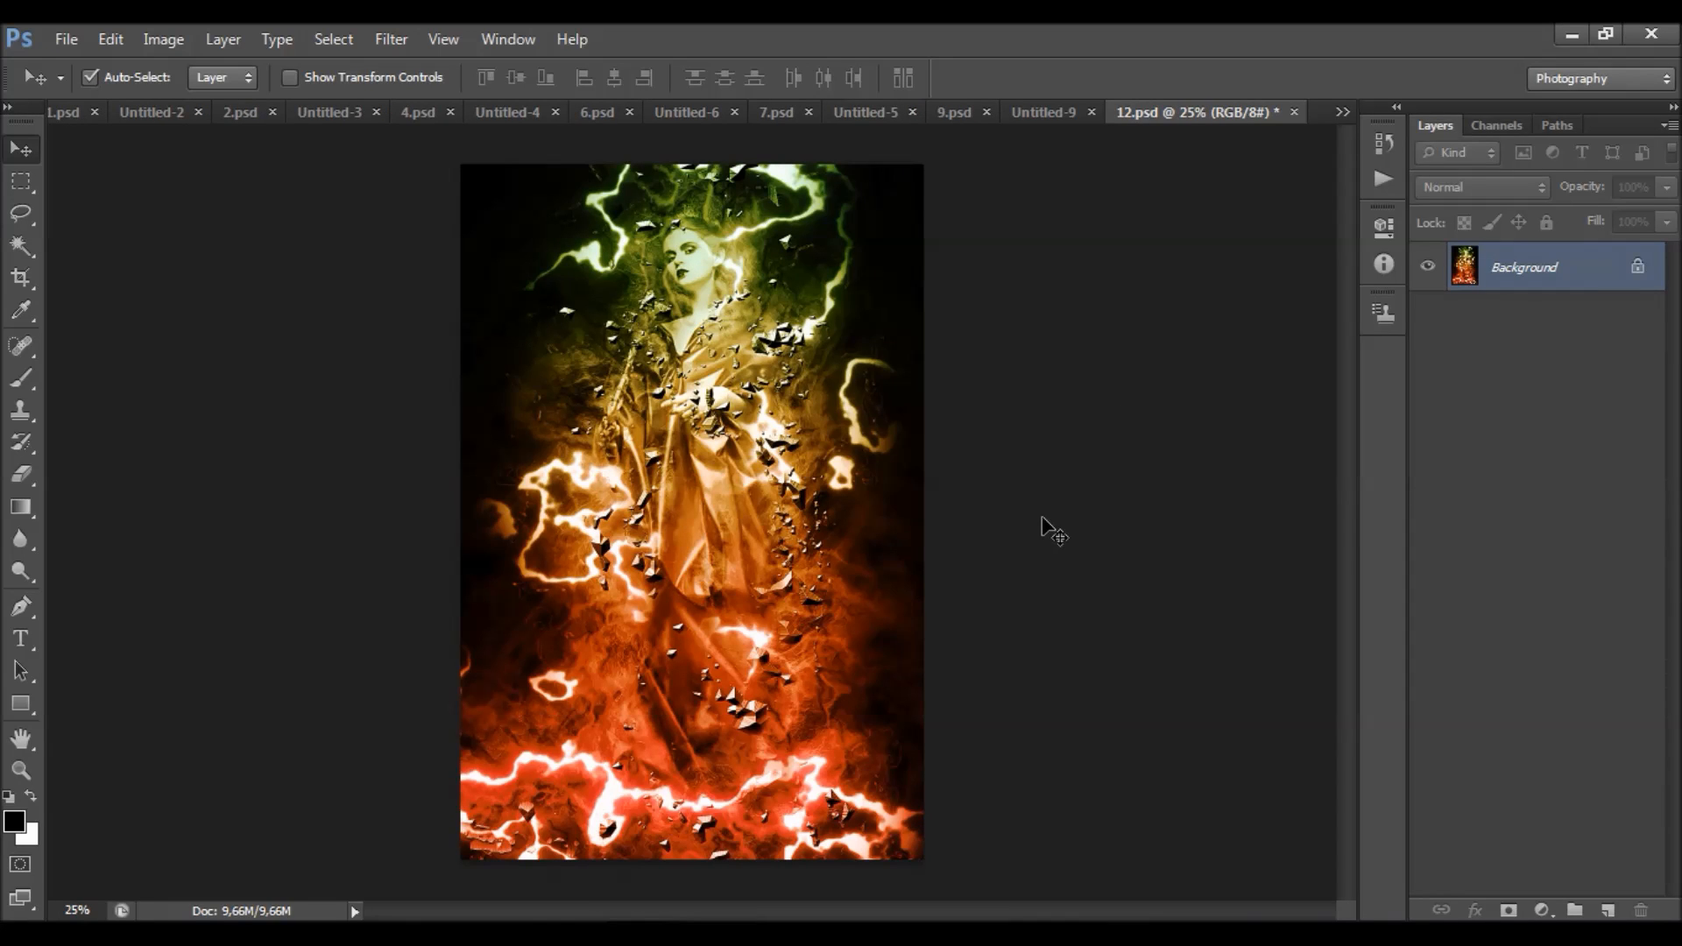
left_click(1342, 112)
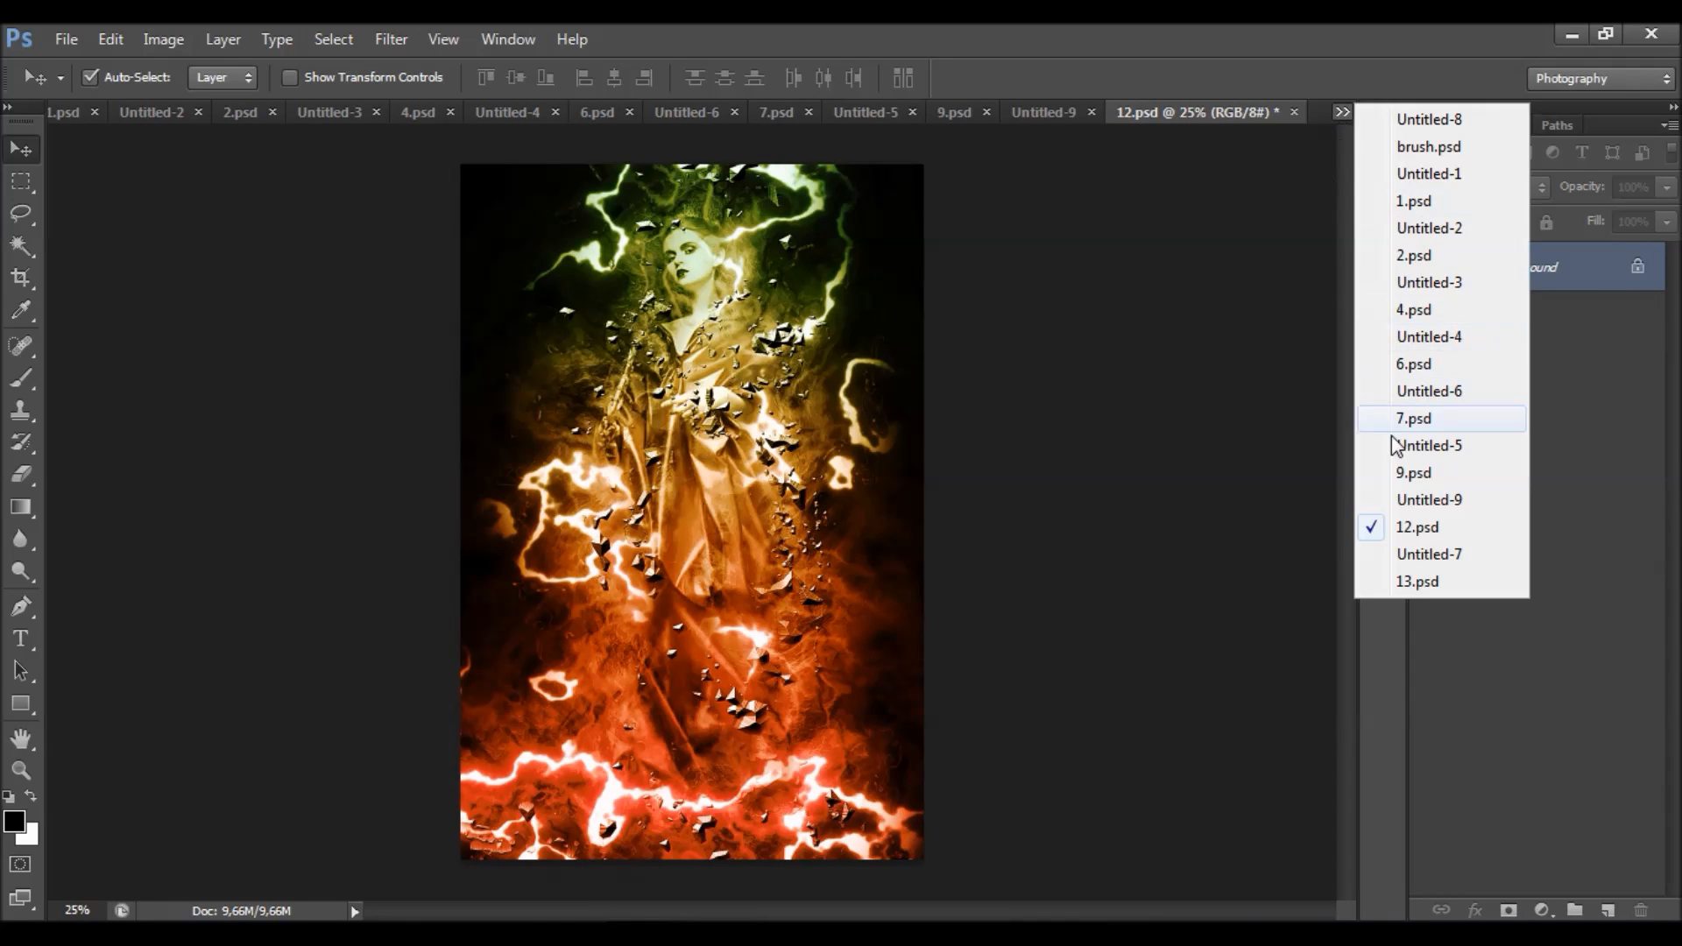
left_click(1426, 554)
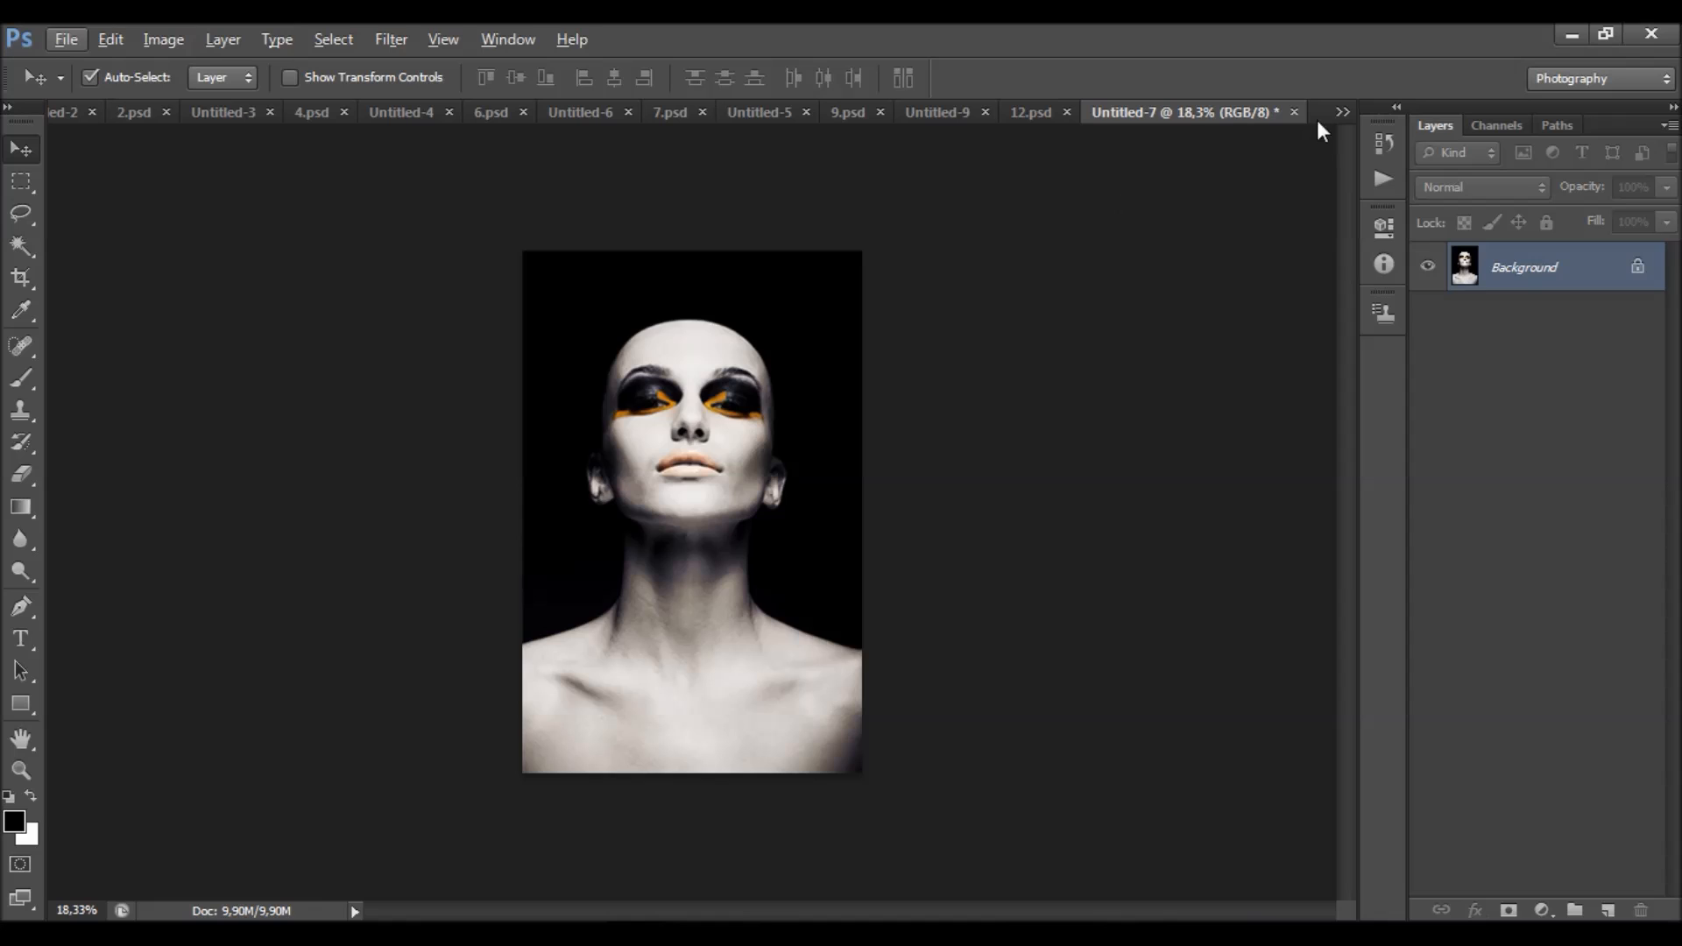
left_click(1342, 112)
left_click(1406, 581)
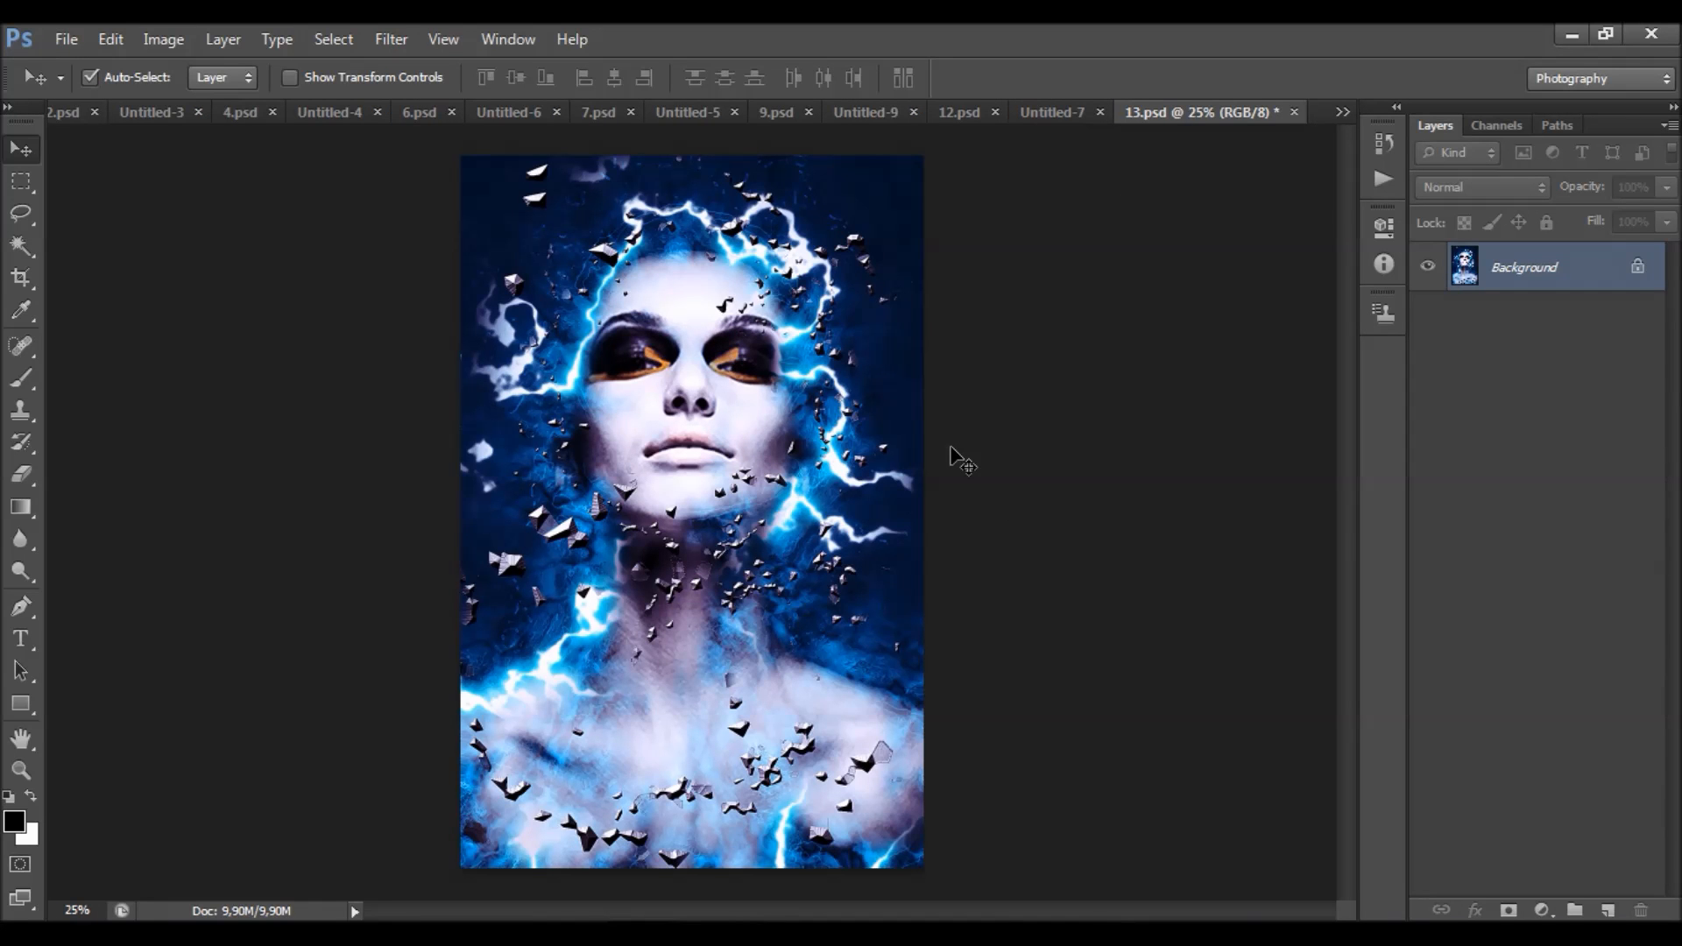
- Close every open document except Untitled-8, the dancing woman photo, without saving changes
left_click(1293, 112)
key("n")
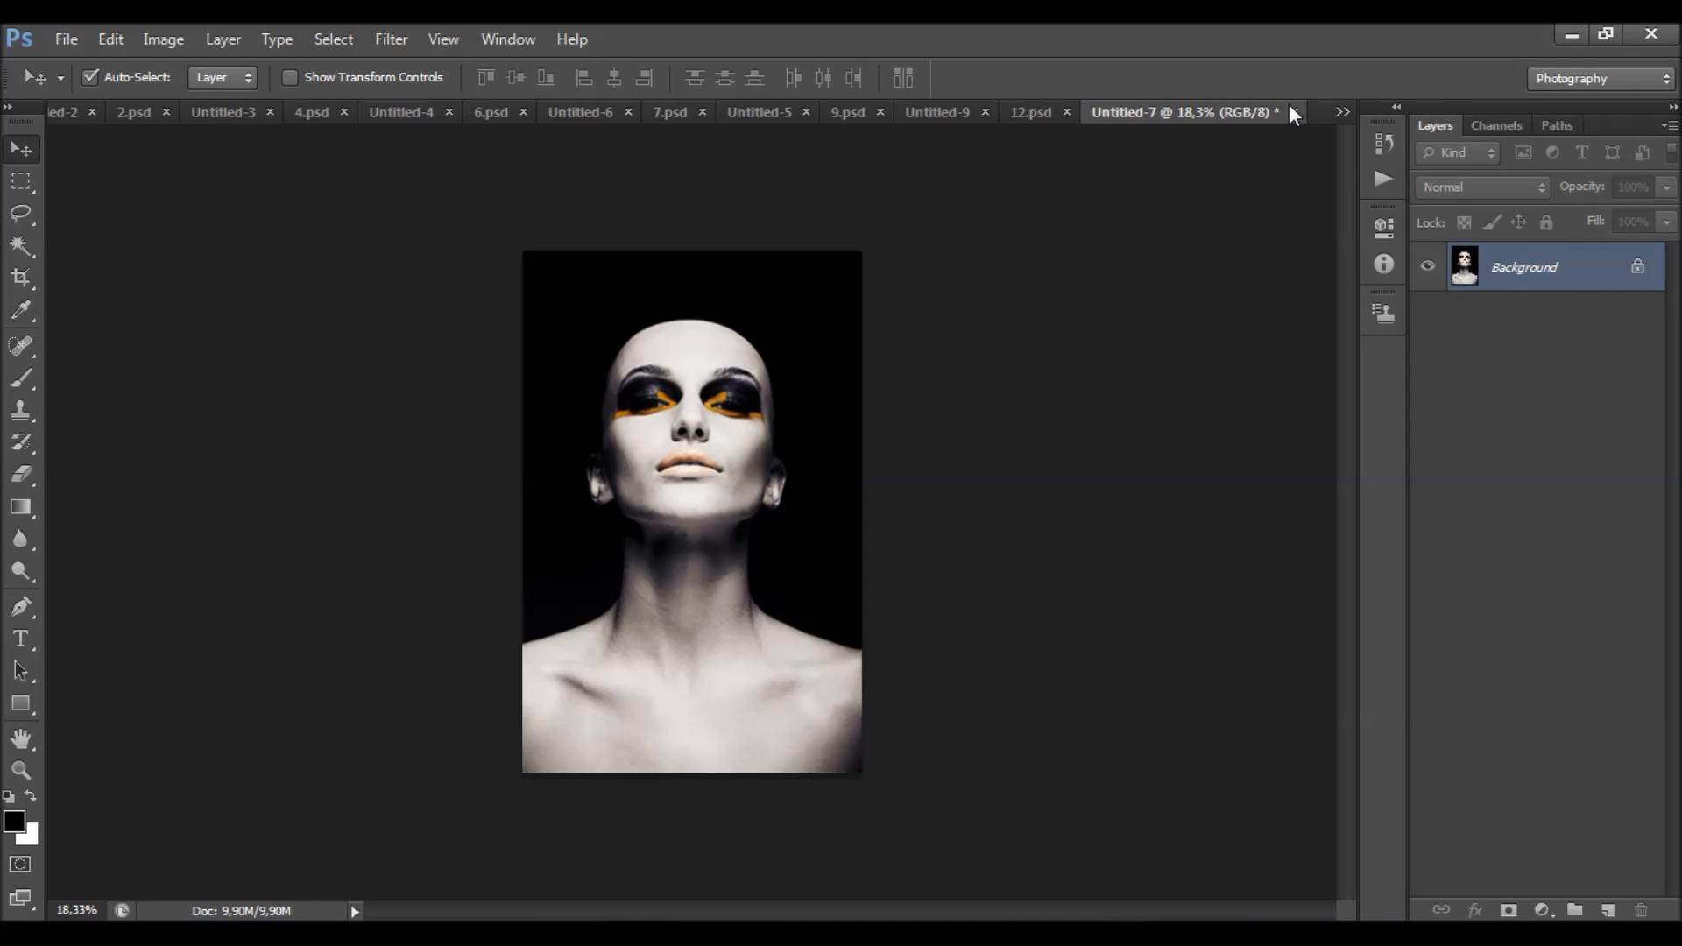
left_click(1293, 112)
left_click(1294, 113)
left_click(1294, 113)
left_click(1294, 112)
left_click(1294, 112)
left_click(1294, 112)
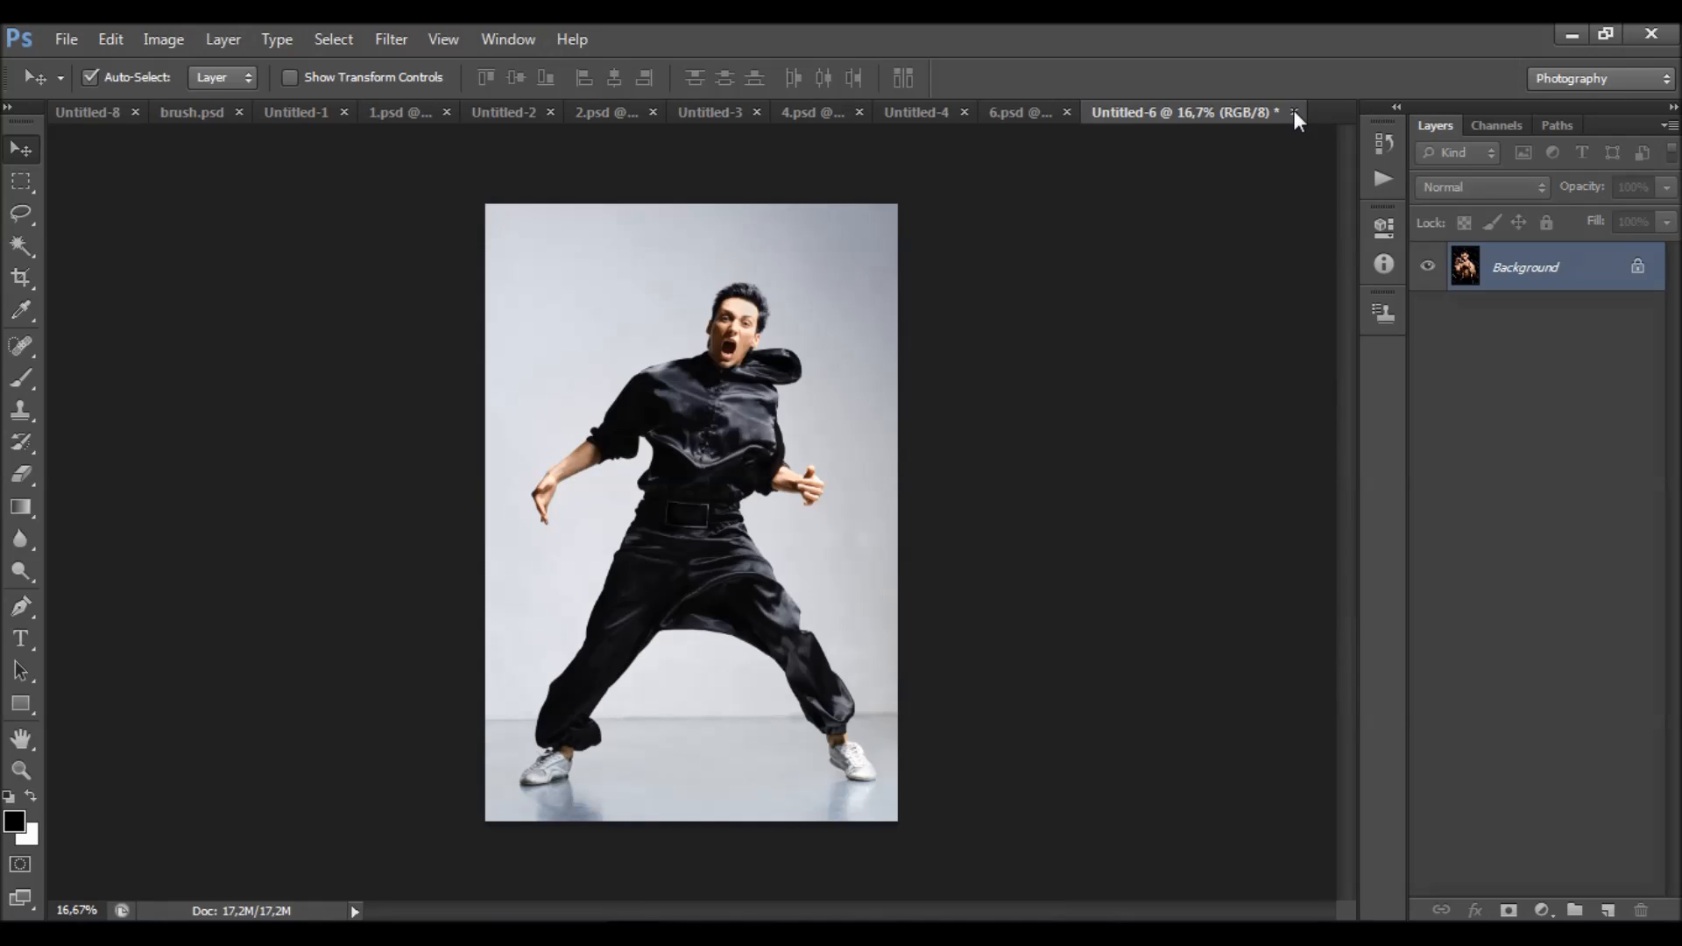
left_click(1294, 112)
left_click(1294, 112)
left_click(1294, 112)
left_click(1294, 112)
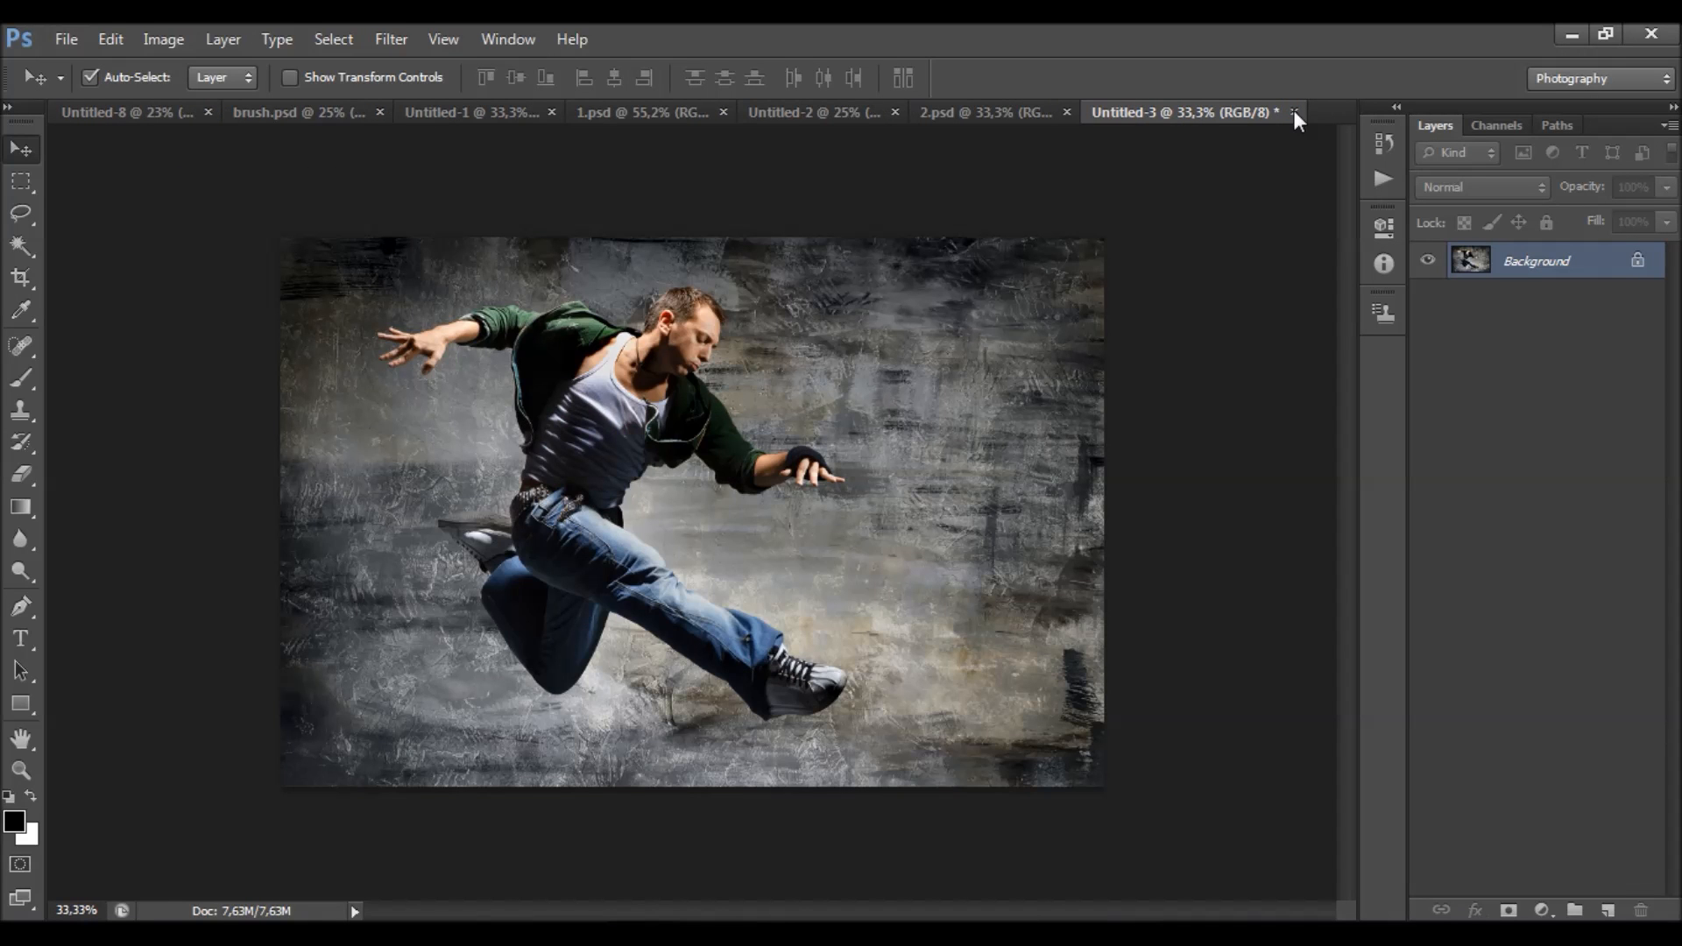
left_click(1294, 112)
left_click(1294, 112)
left_click(1121, 112)
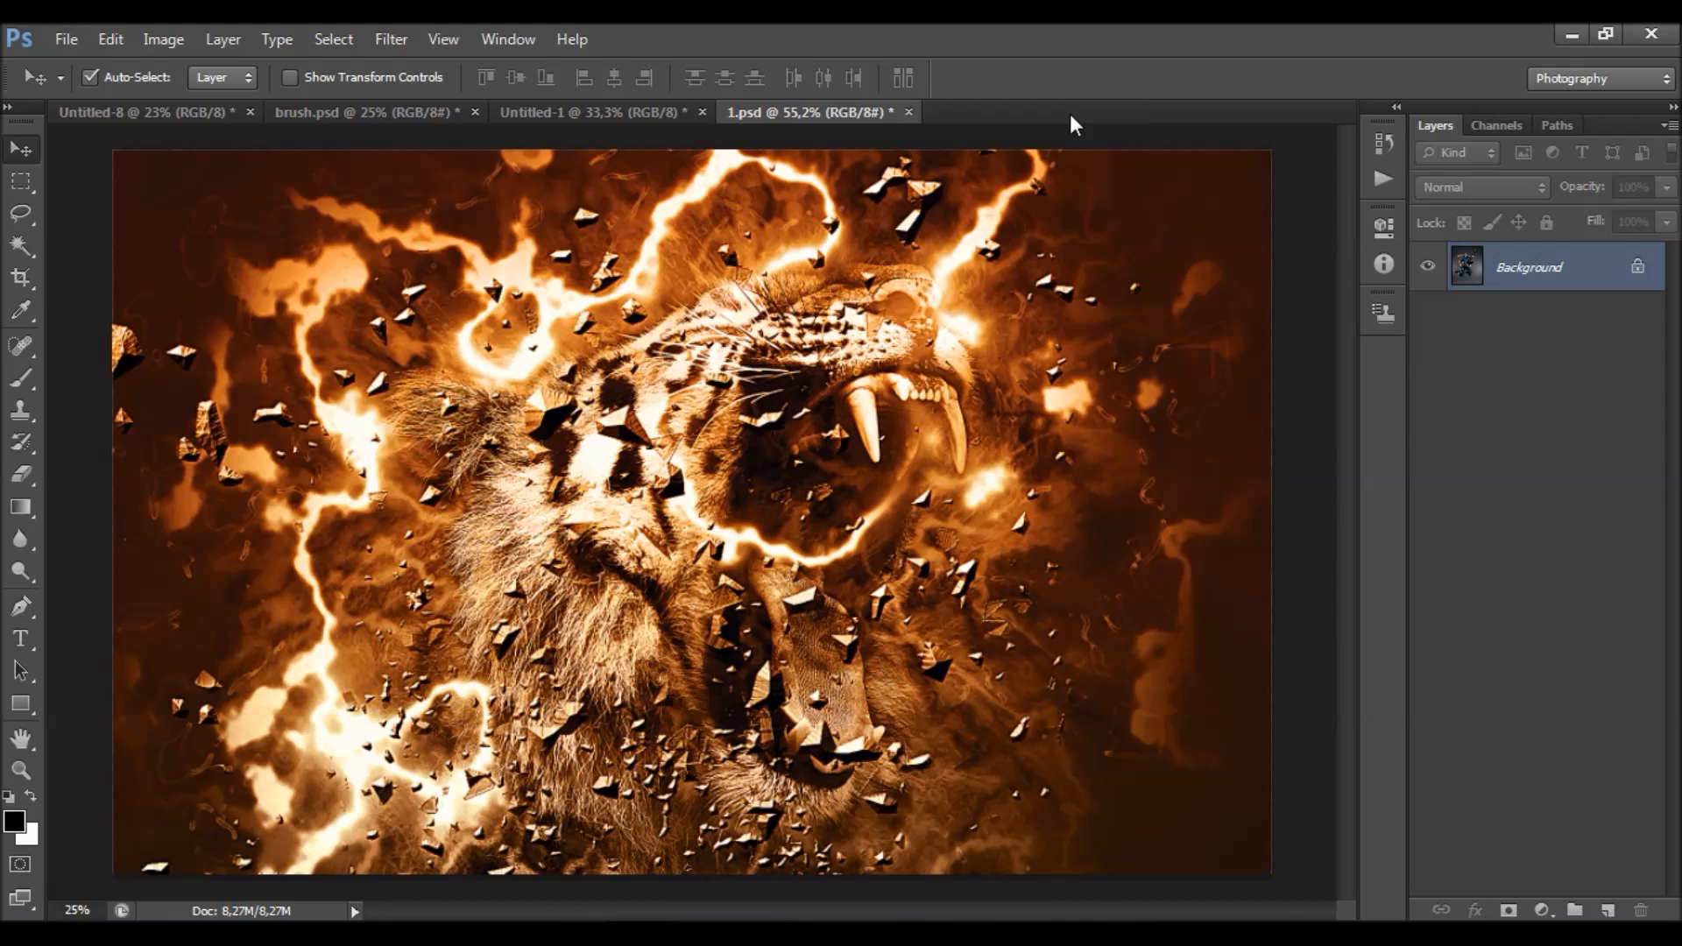
left_click(909, 112)
left_click(701, 113)
key("n")
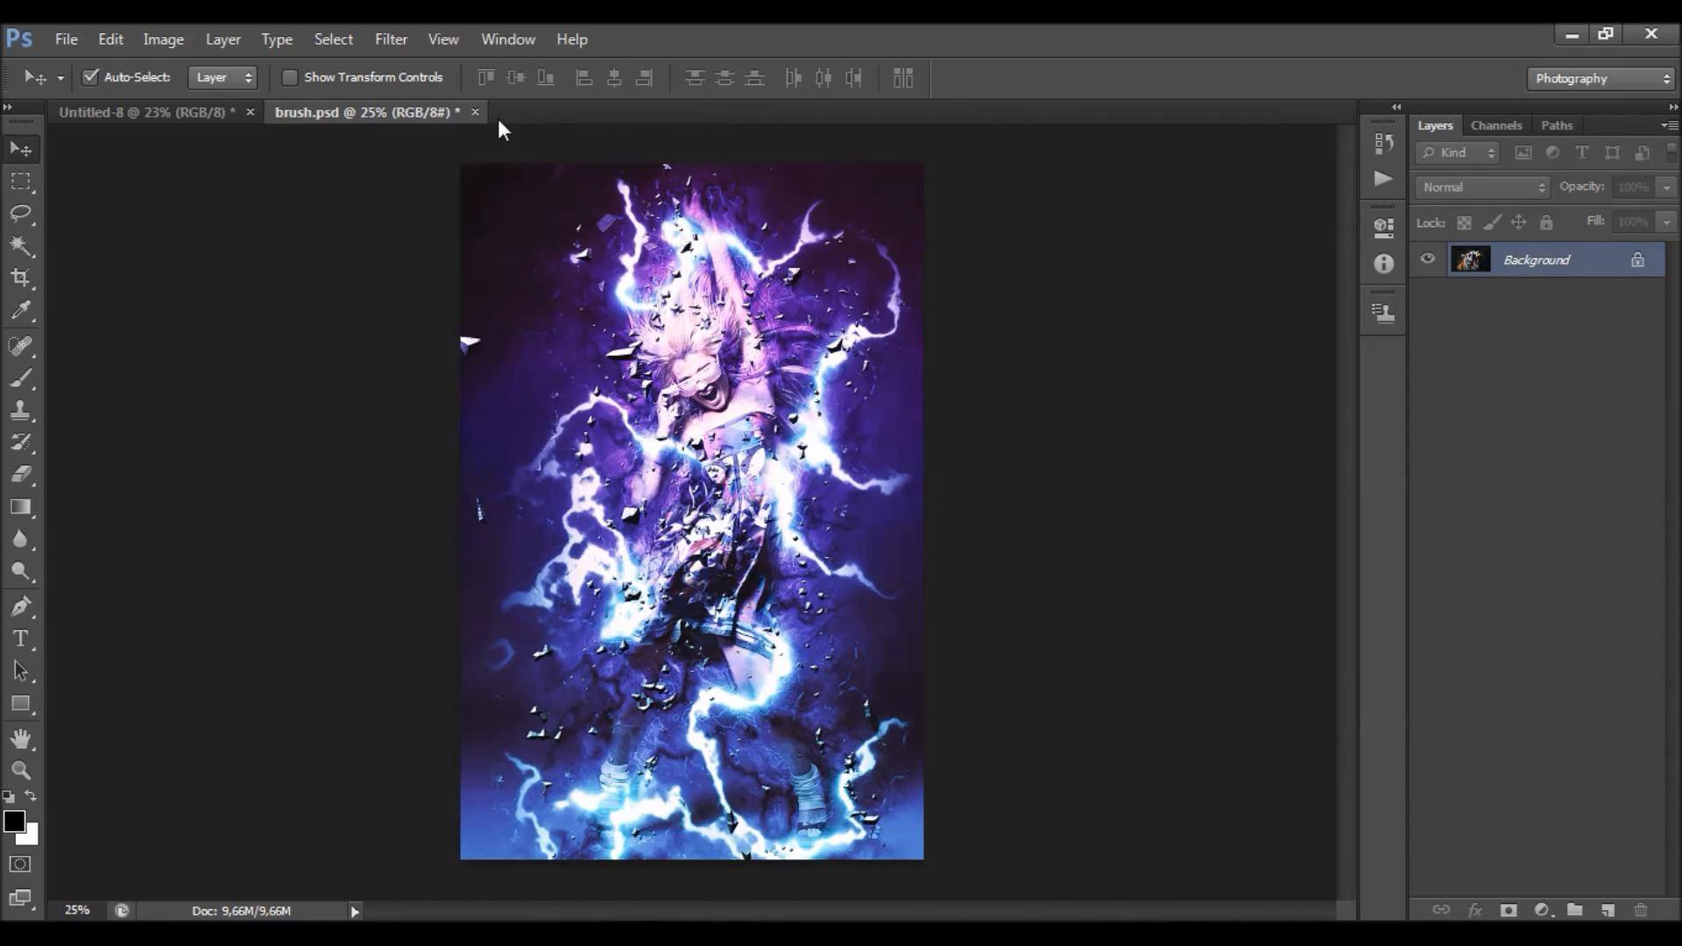
left_click(475, 112)
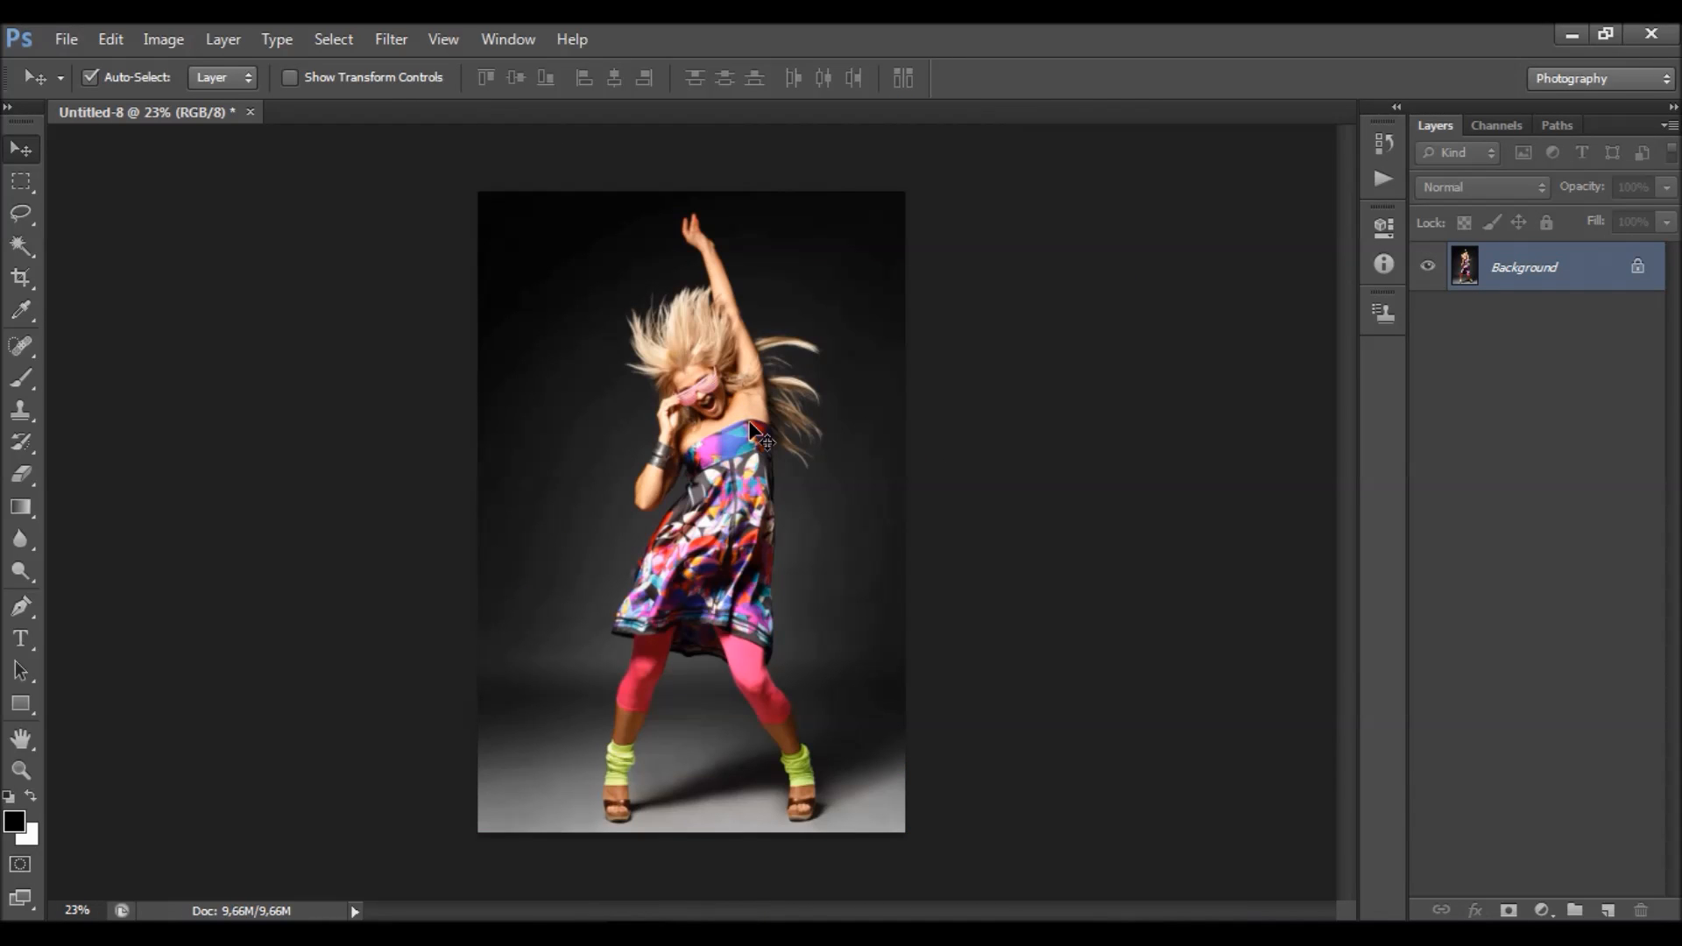
scroll(750, 422, "up", 2)
scroll(764, 359, "down", 1)
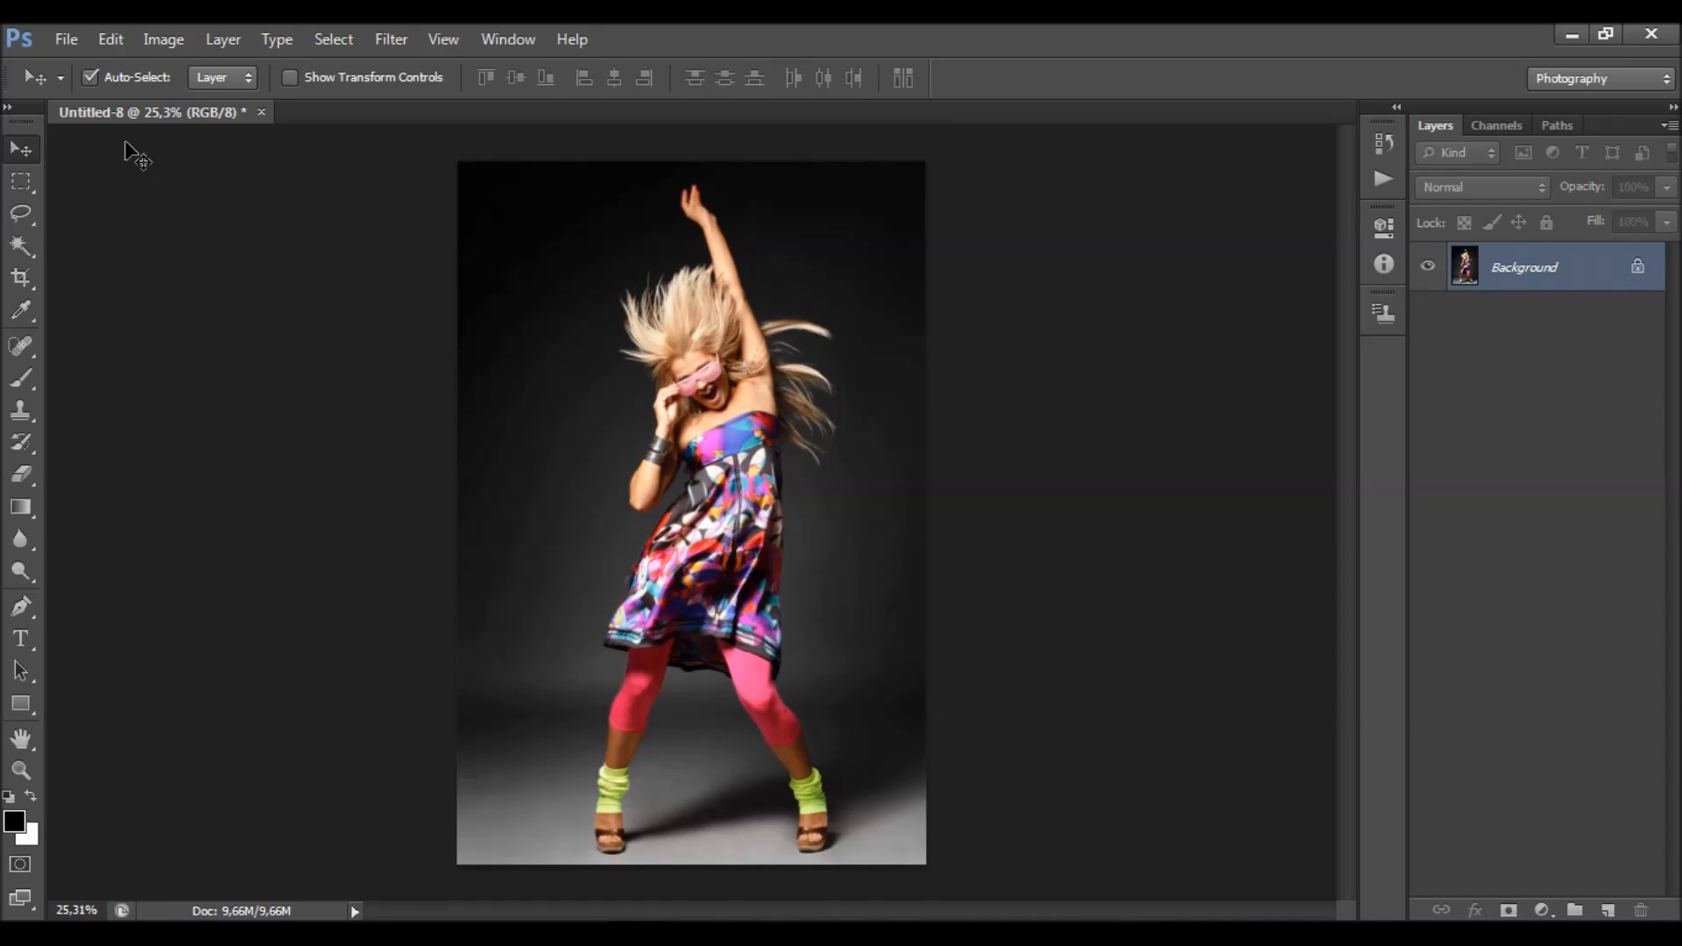
left_click(51, 37)
left_click(88, 86)
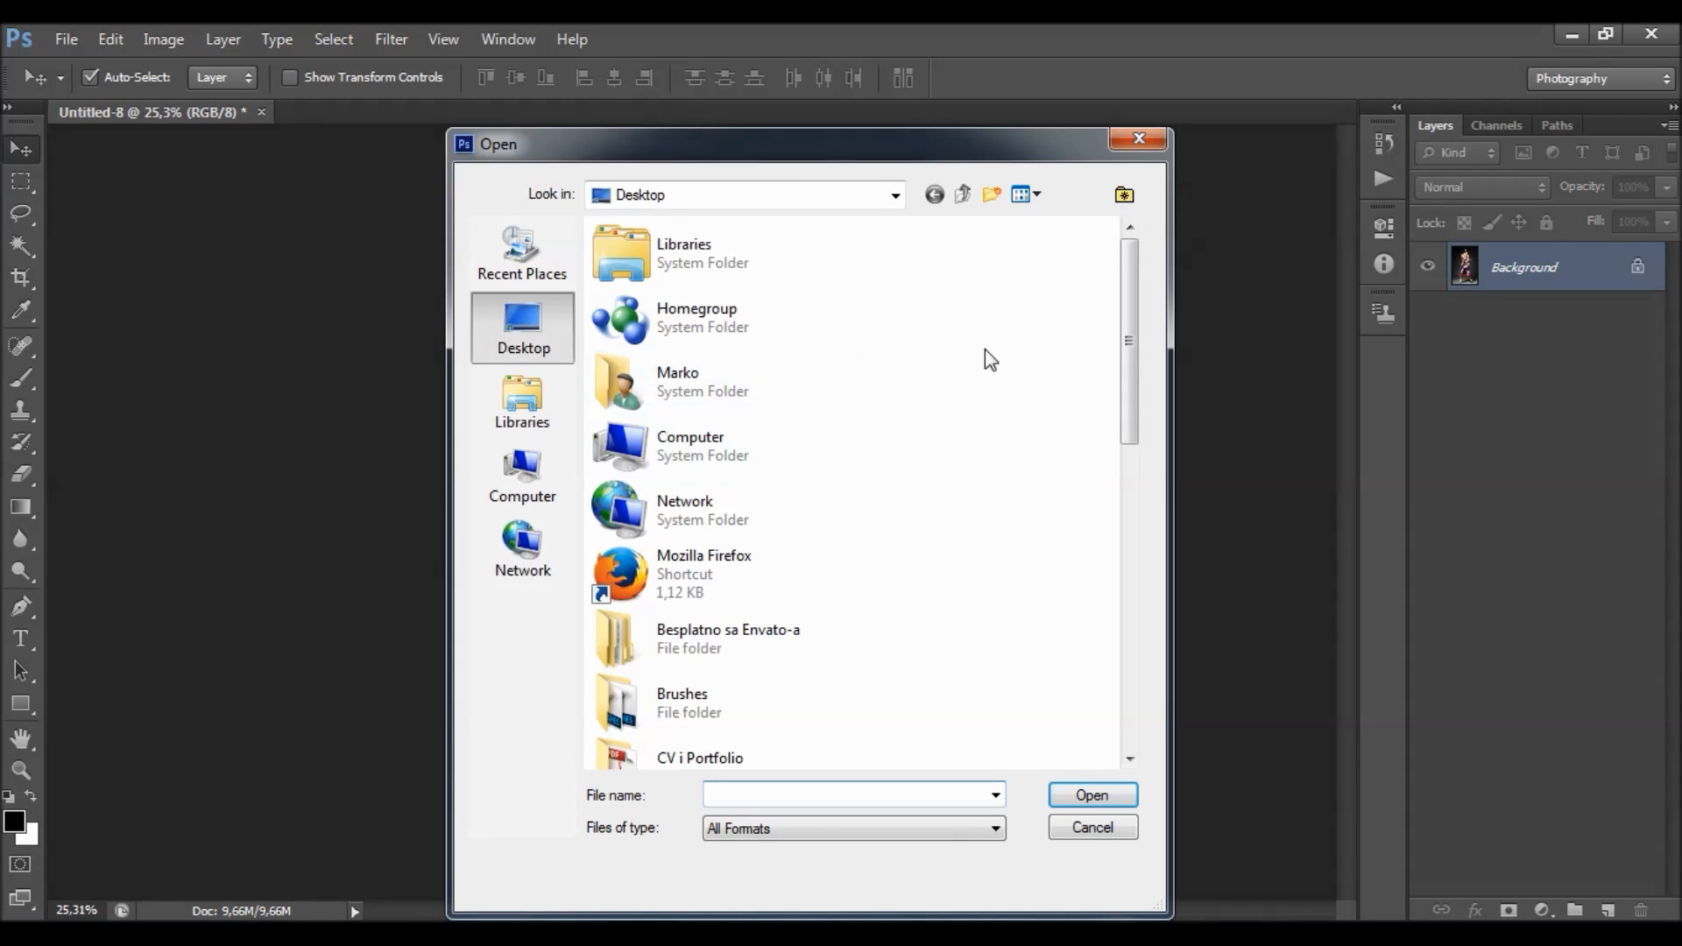
left_click(1141, 143)
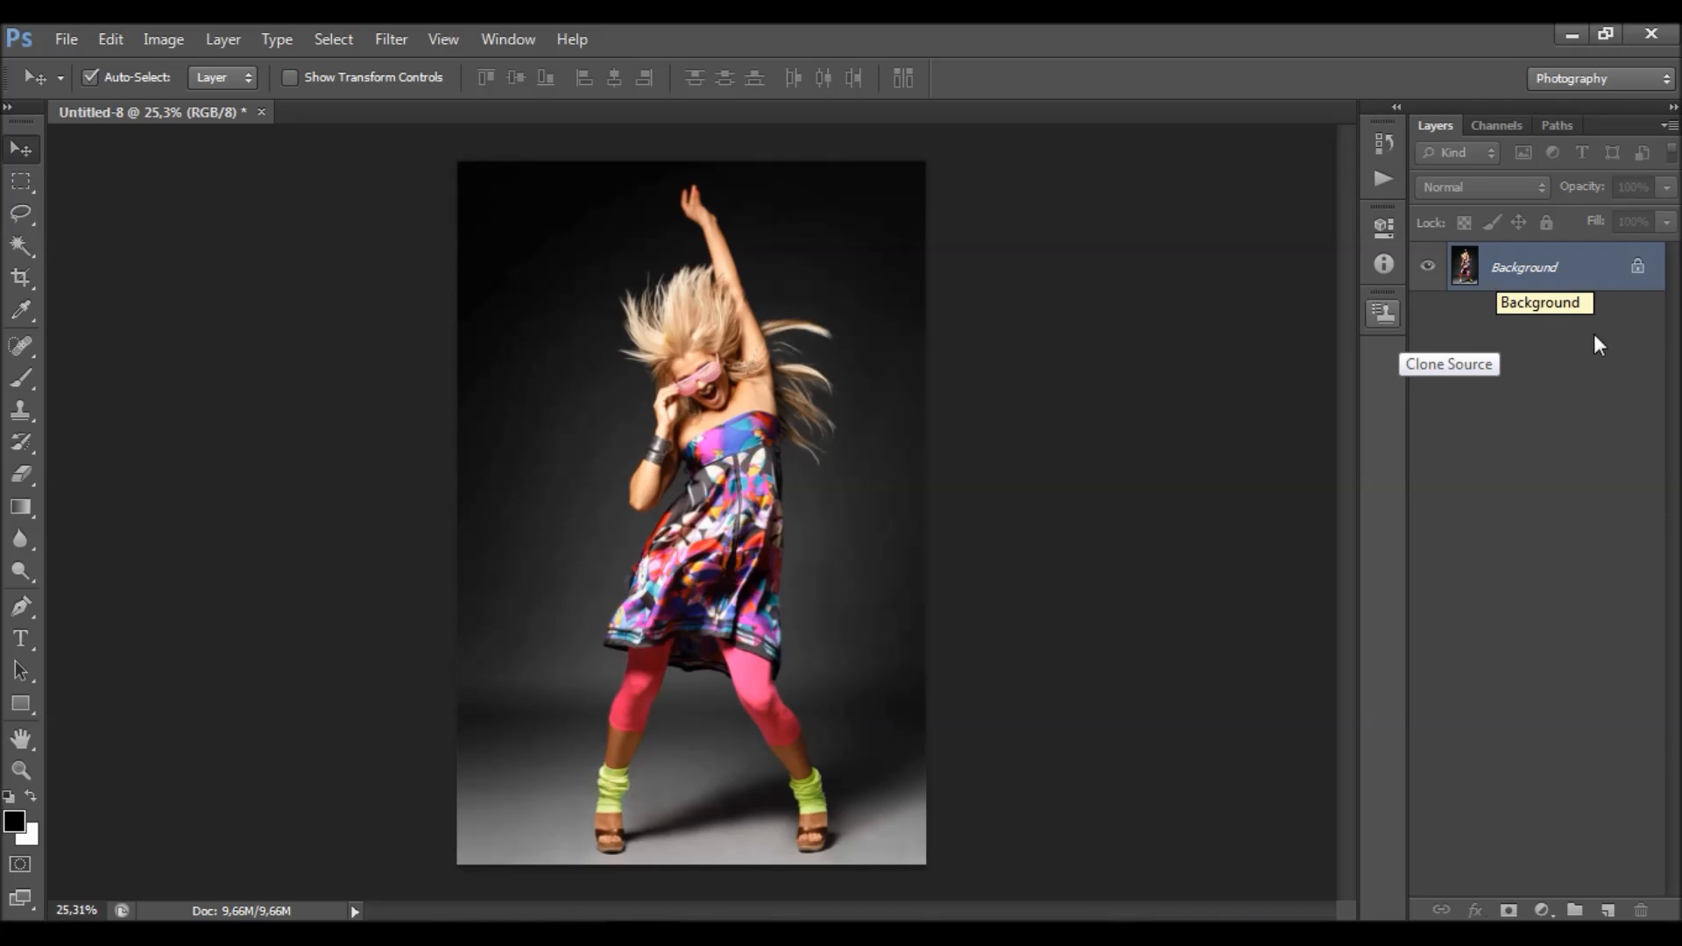
- Unlock the Background into a regular layer and convert that layer back into the Background
double_click(1540, 264, "alt")
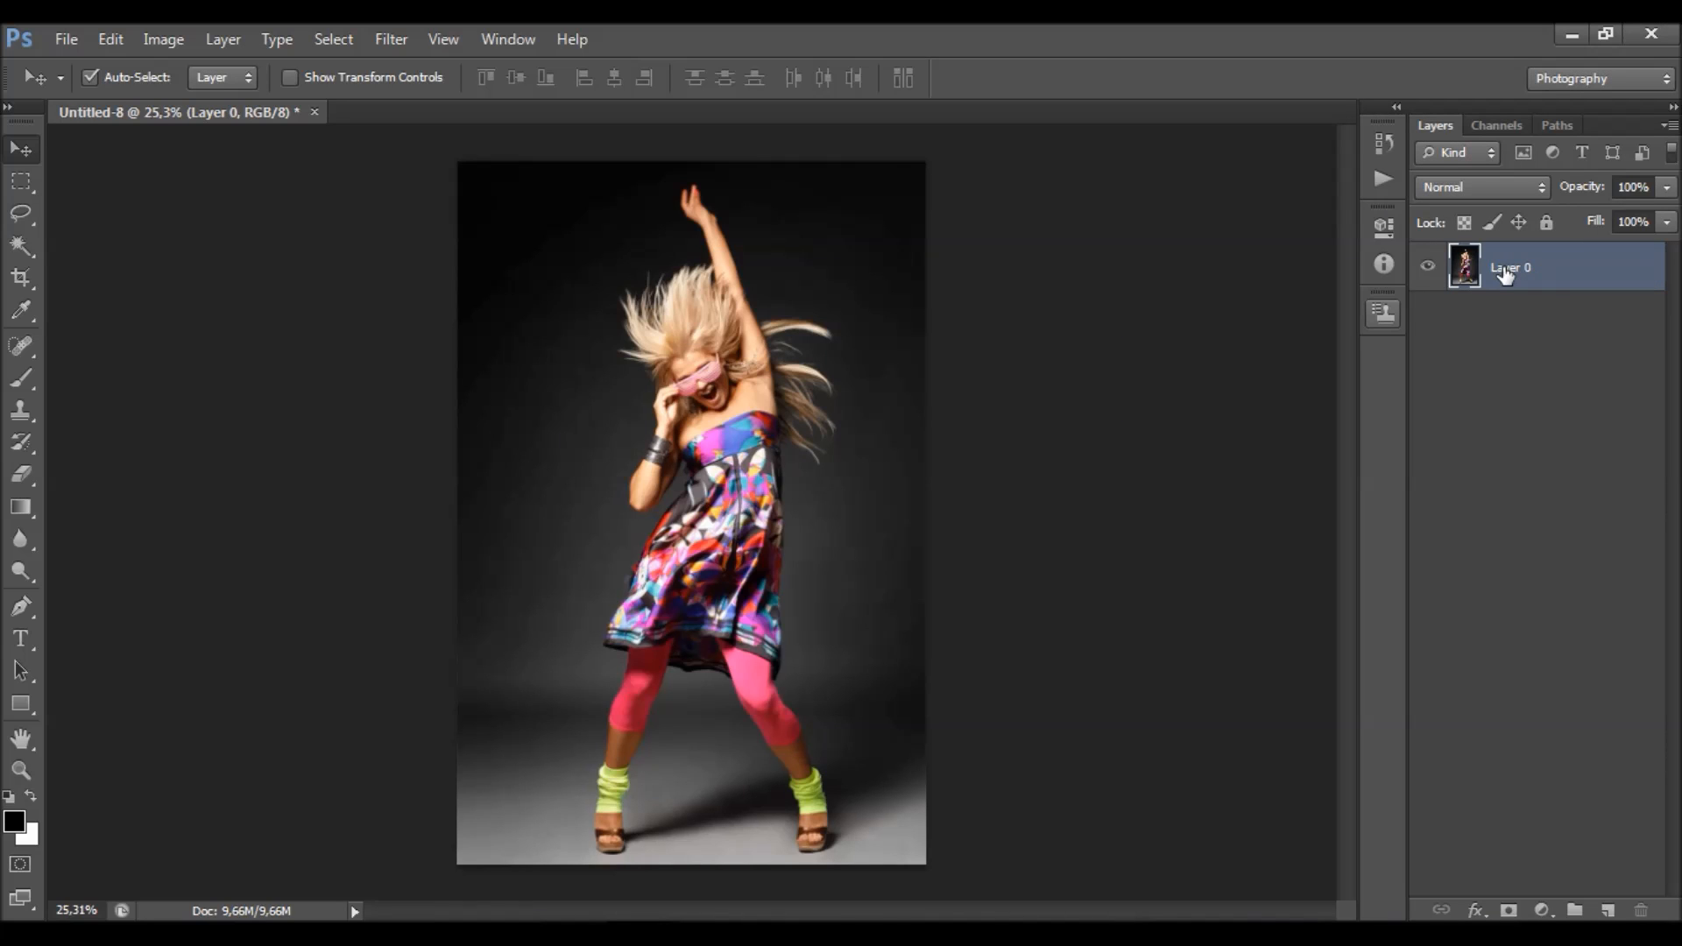
left_click(223, 38)
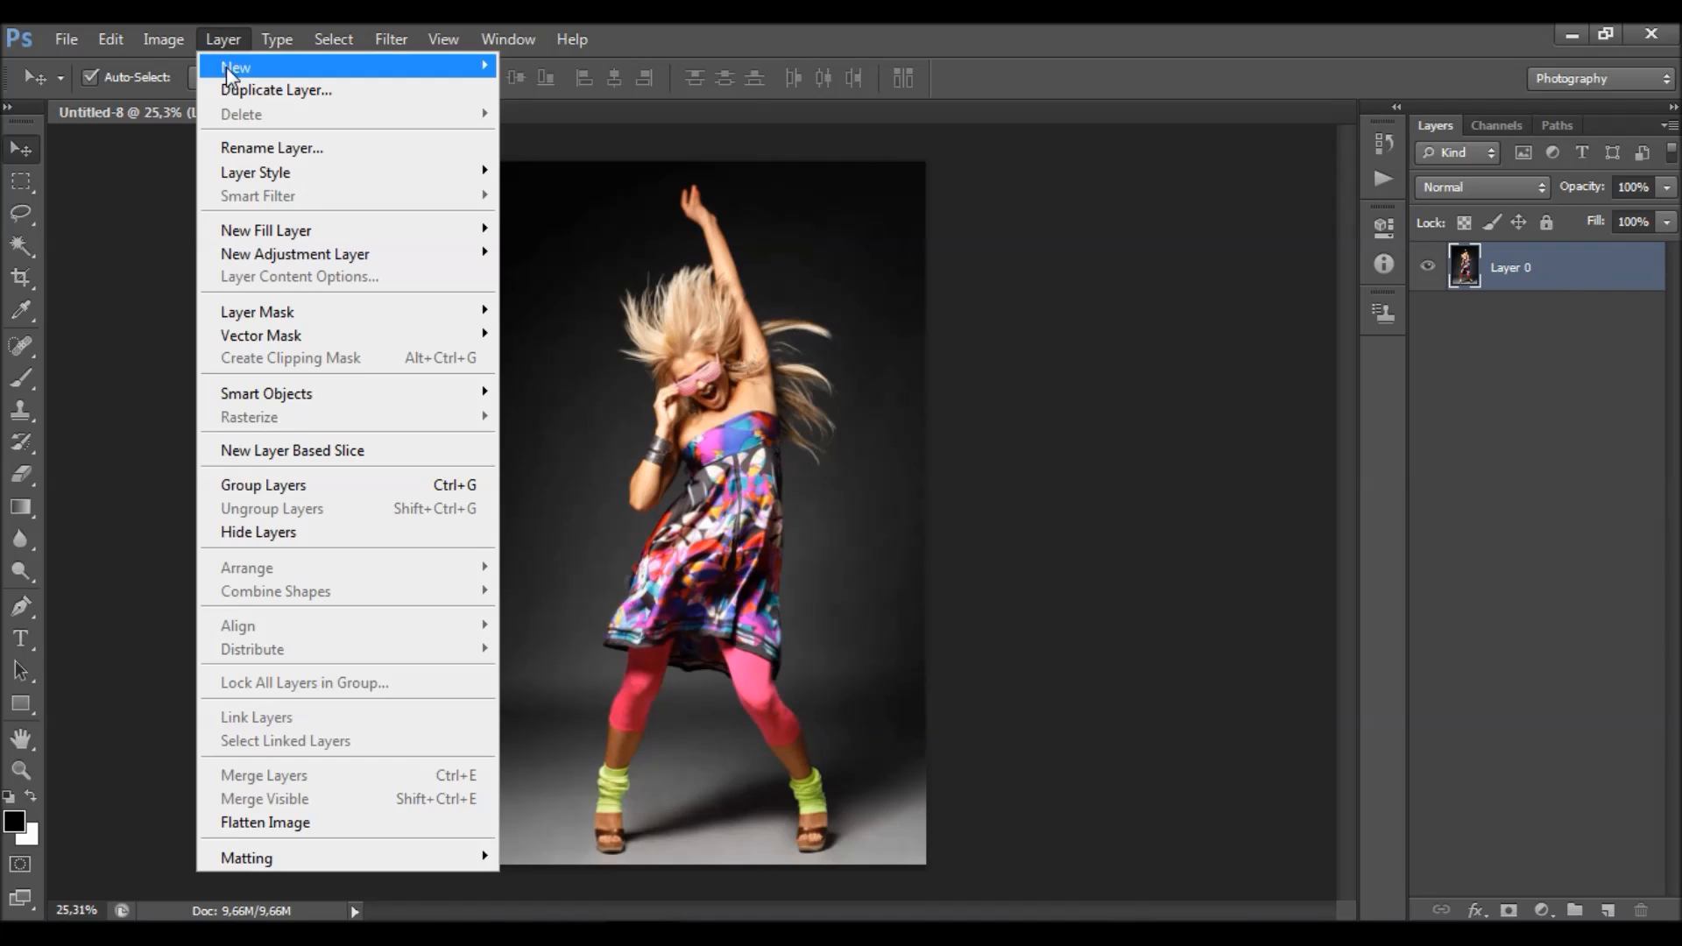
mouse_move(229, 67)
left_click(684, 93)
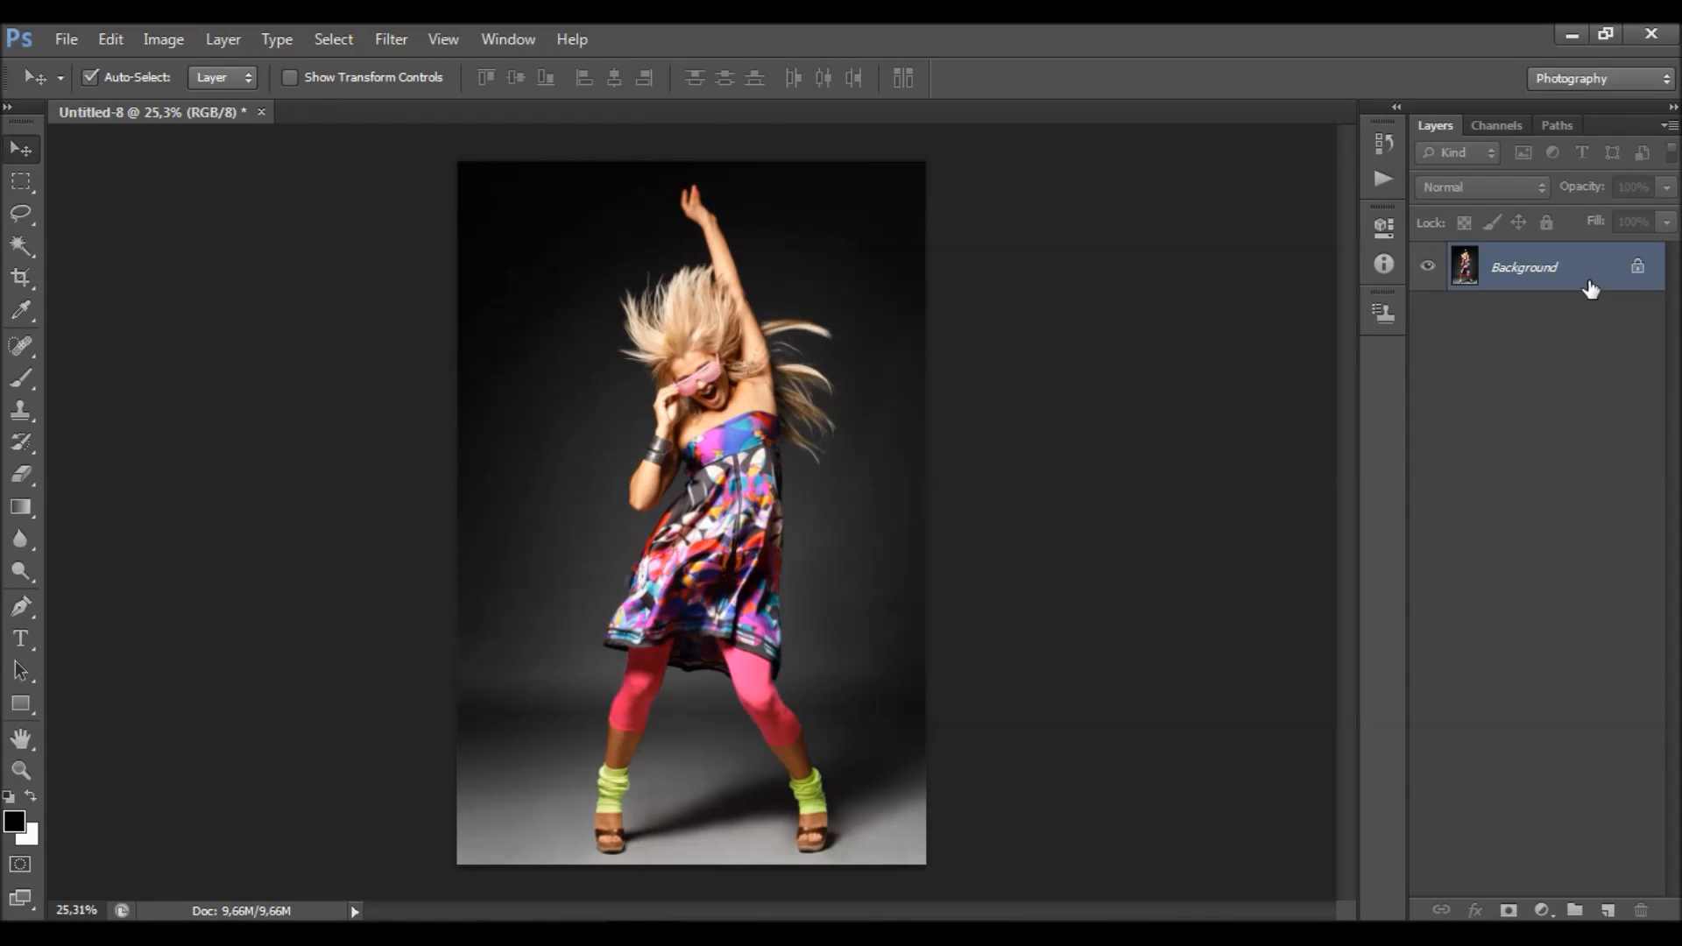
- Check the photo's colour mode, bit depth and image size, and accept the current dimensions with Resample Image and Scale Styles enabled
left_click(164, 40)
mouse_move(189, 66)
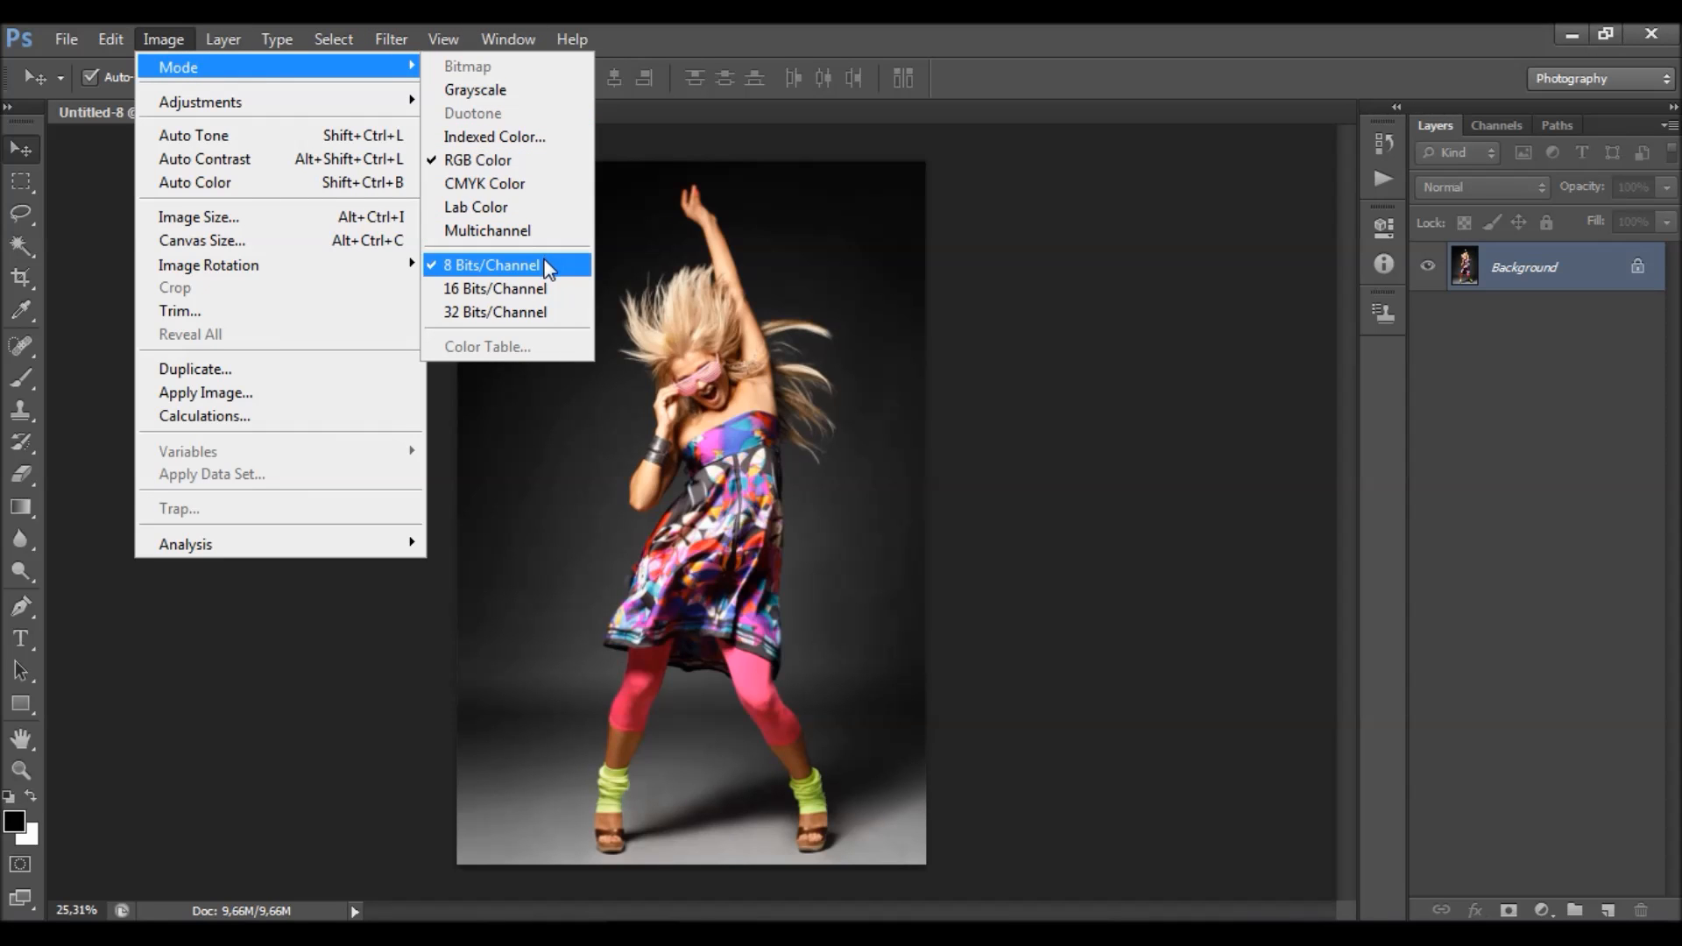
left_click(286, 219)
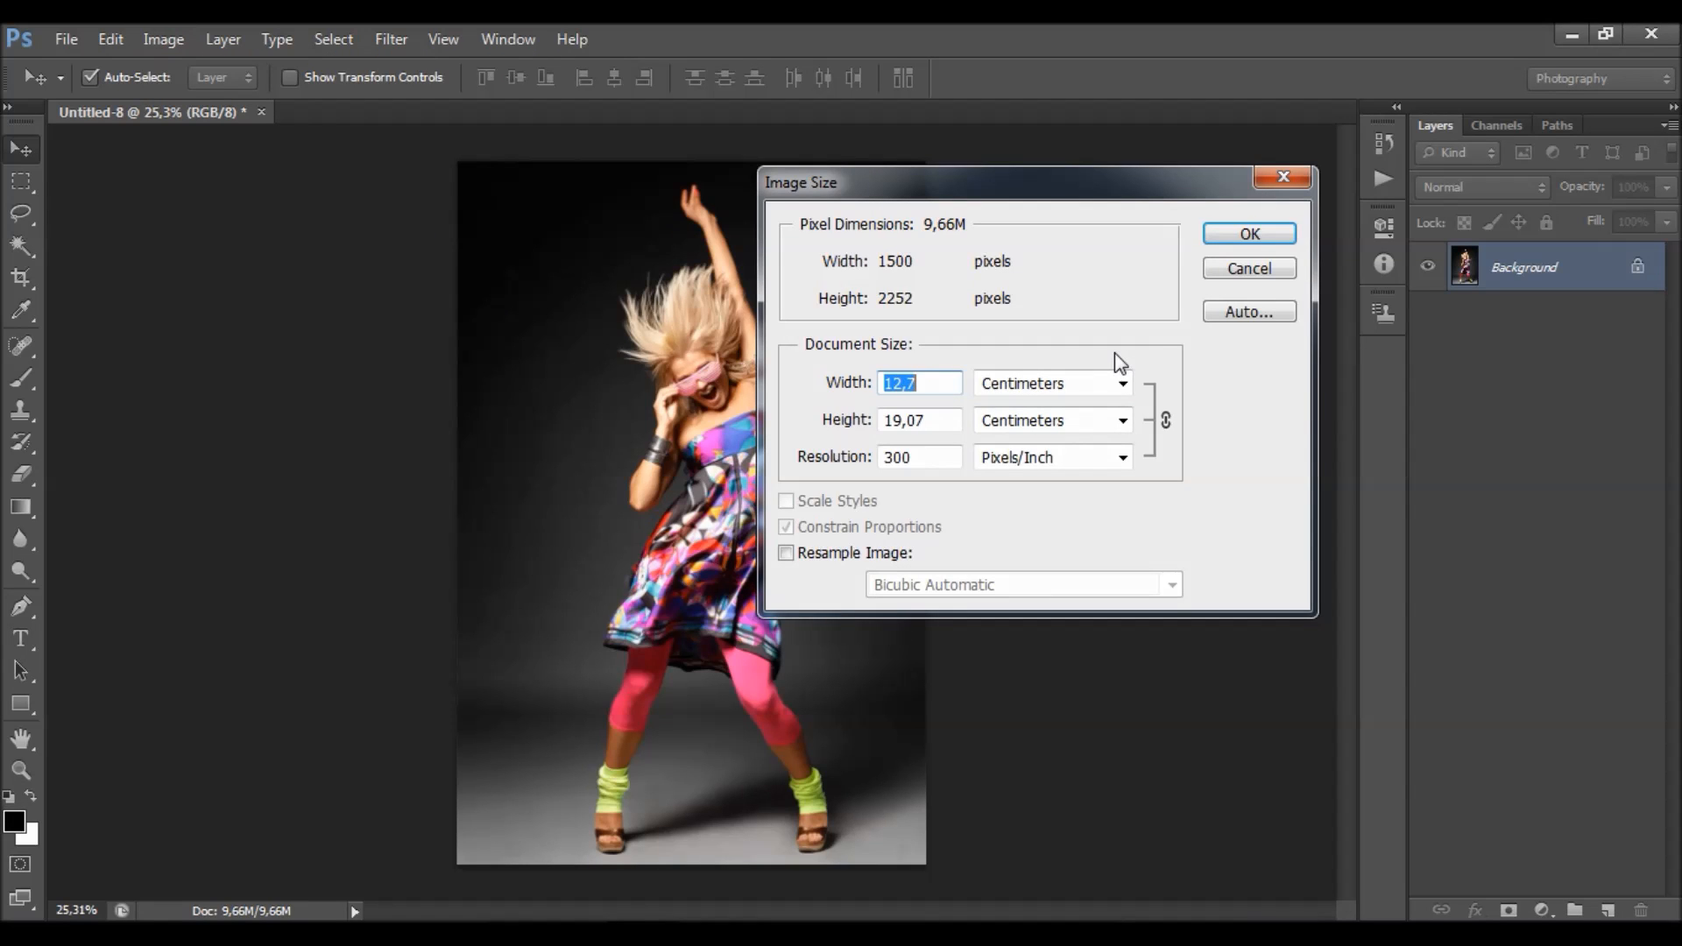
left_click(786, 553)
left_click(785, 501)
double_click(896, 457)
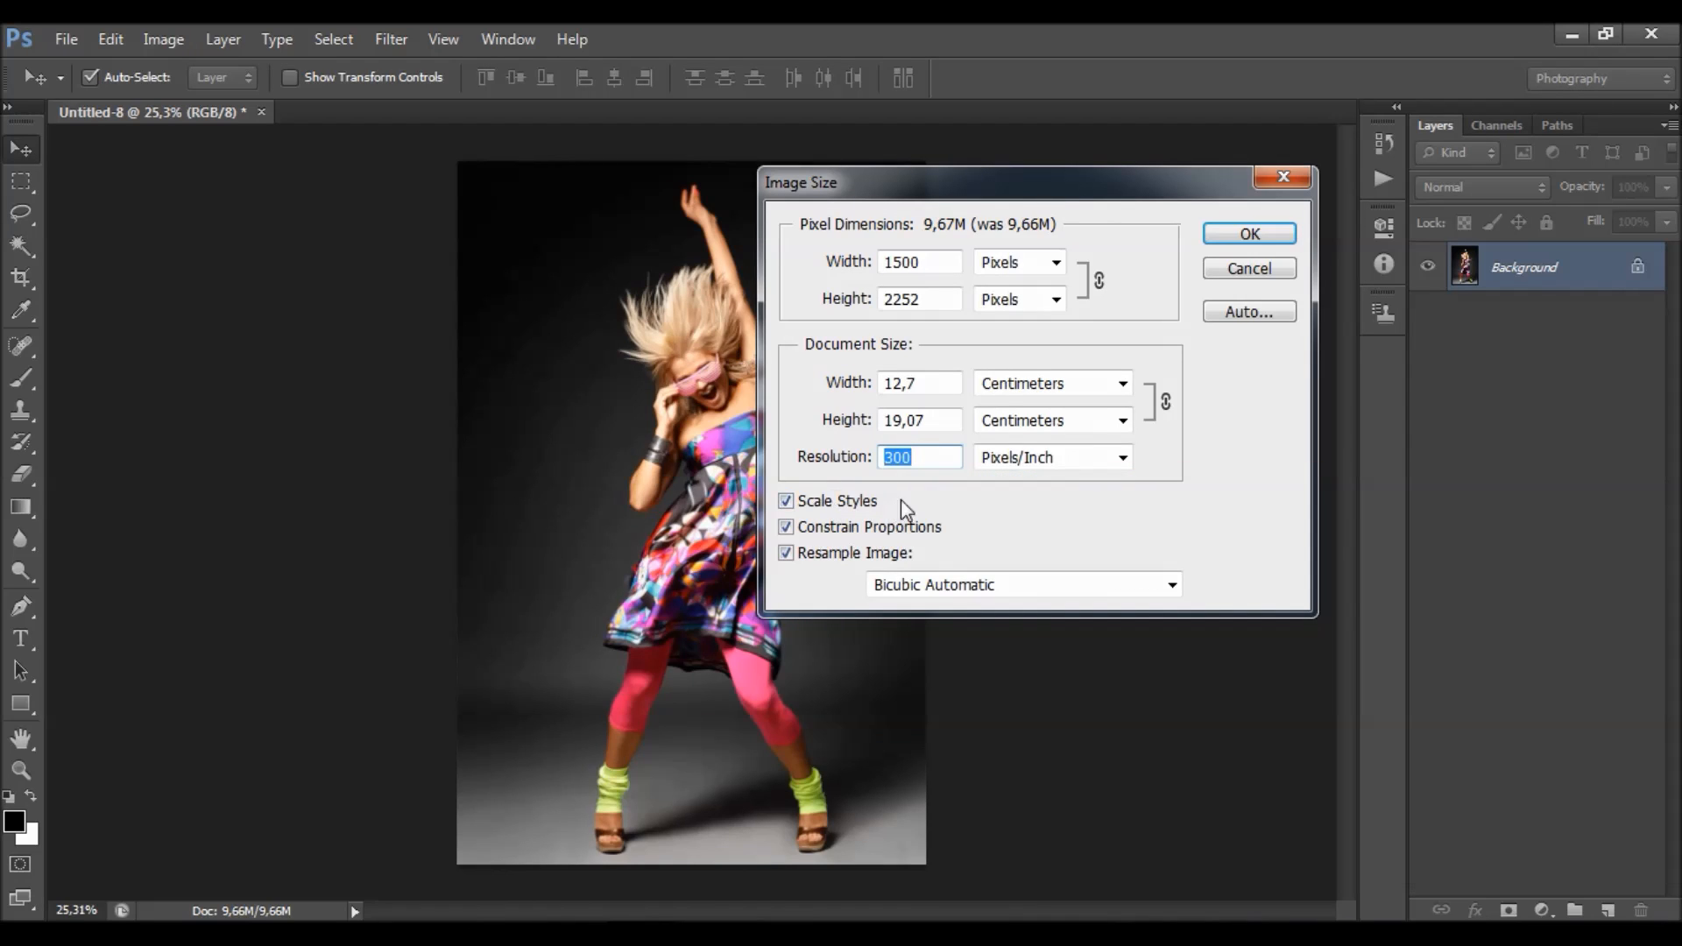
double_click(932, 263)
double_click(944, 297)
left_click(928, 271)
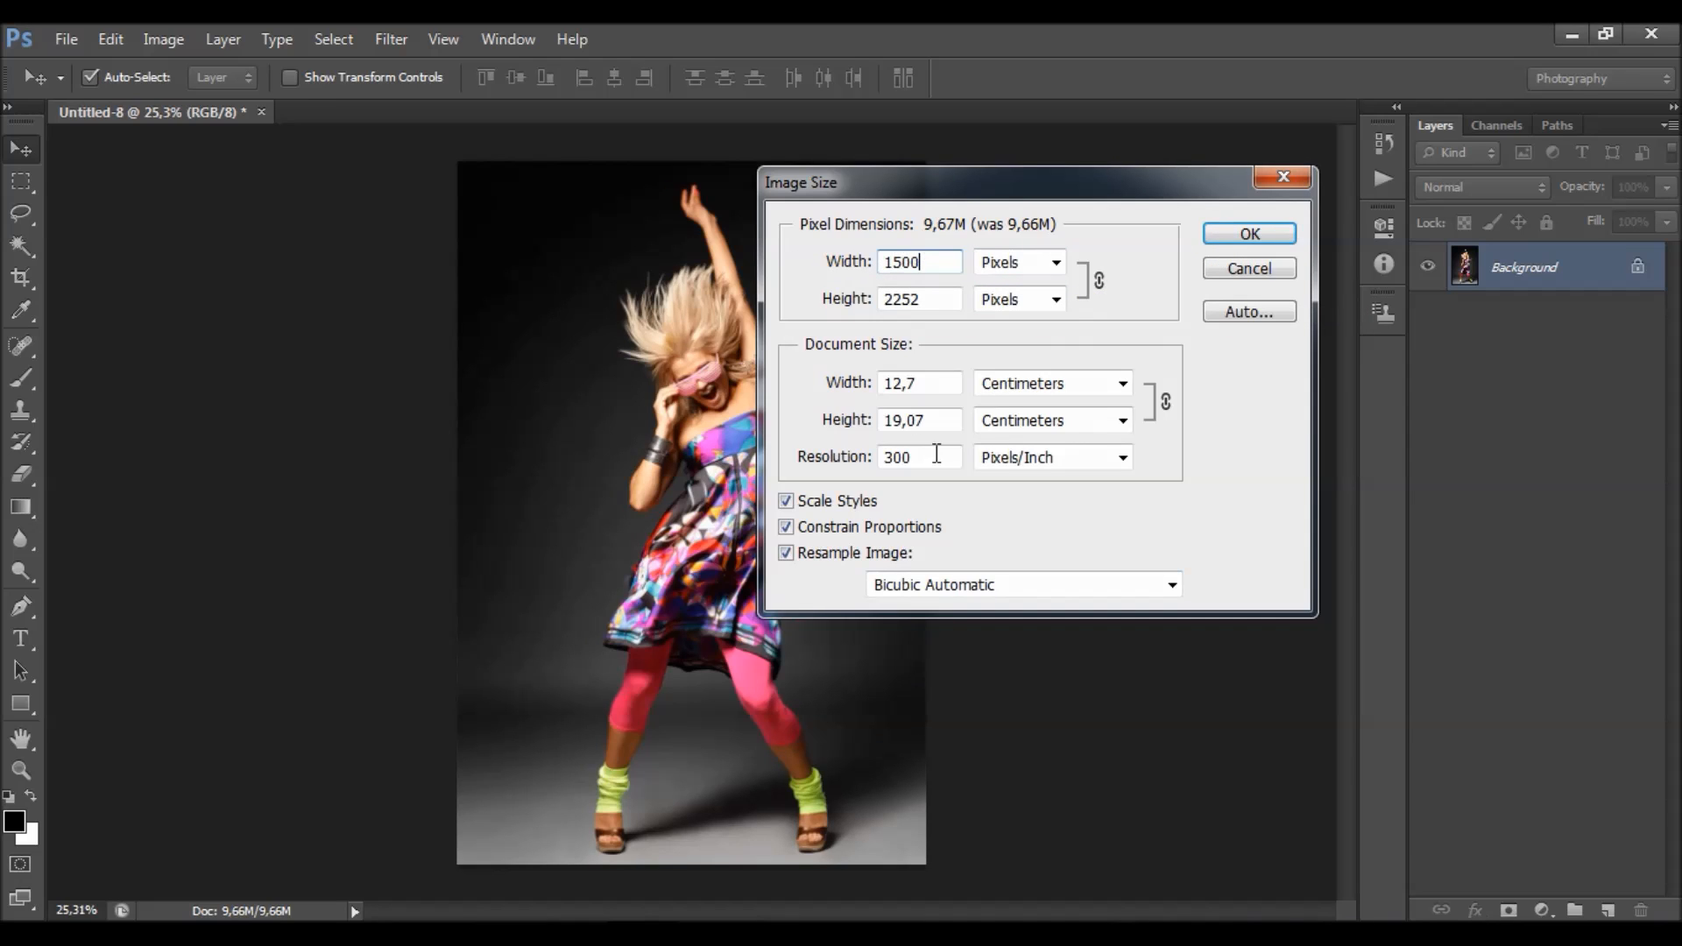
left_click(1249, 233)
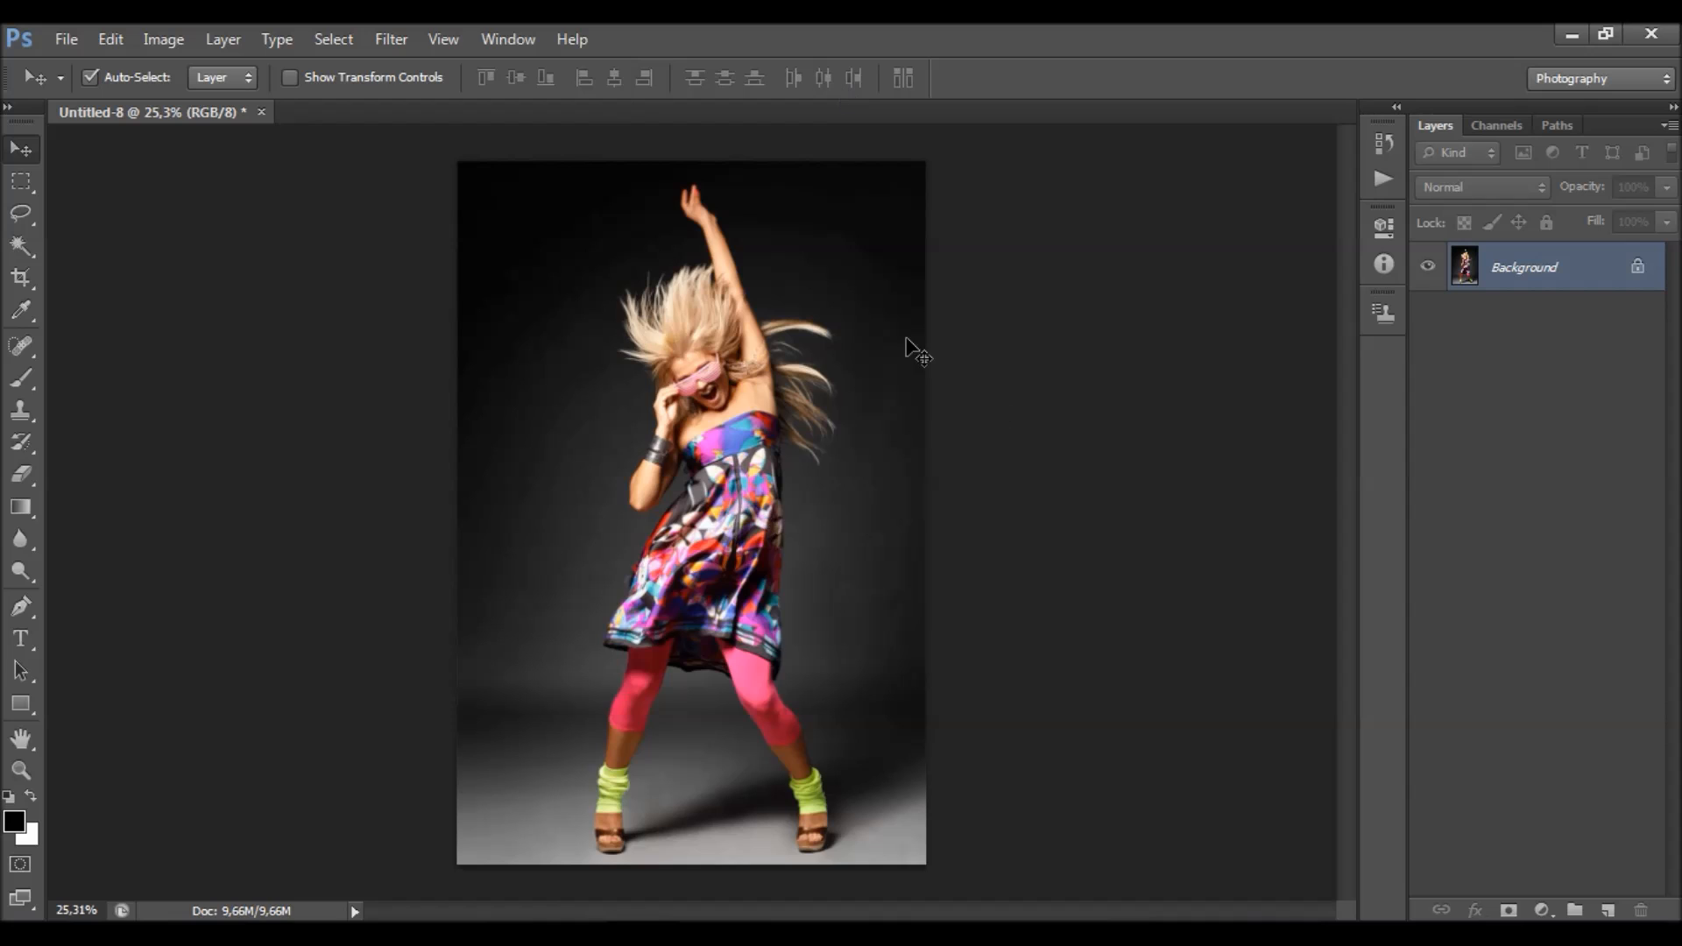
- Load the Power actions file from the Power folder on the desktop into the Actions list
left_click(508, 38)
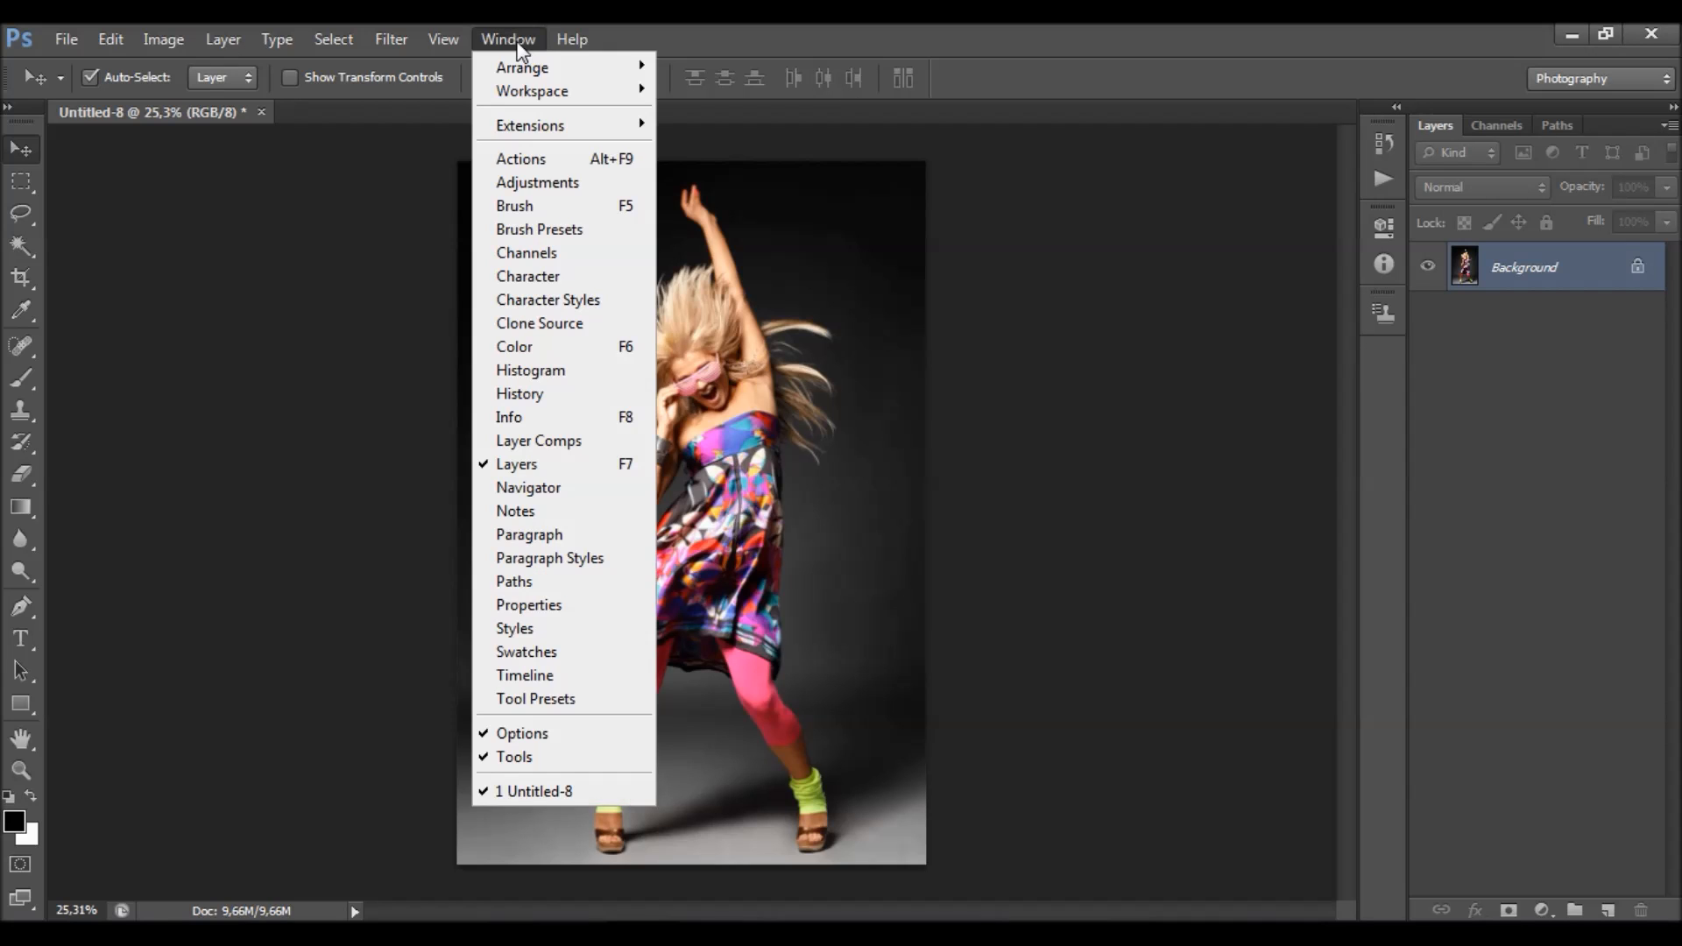
left_click(554, 159)
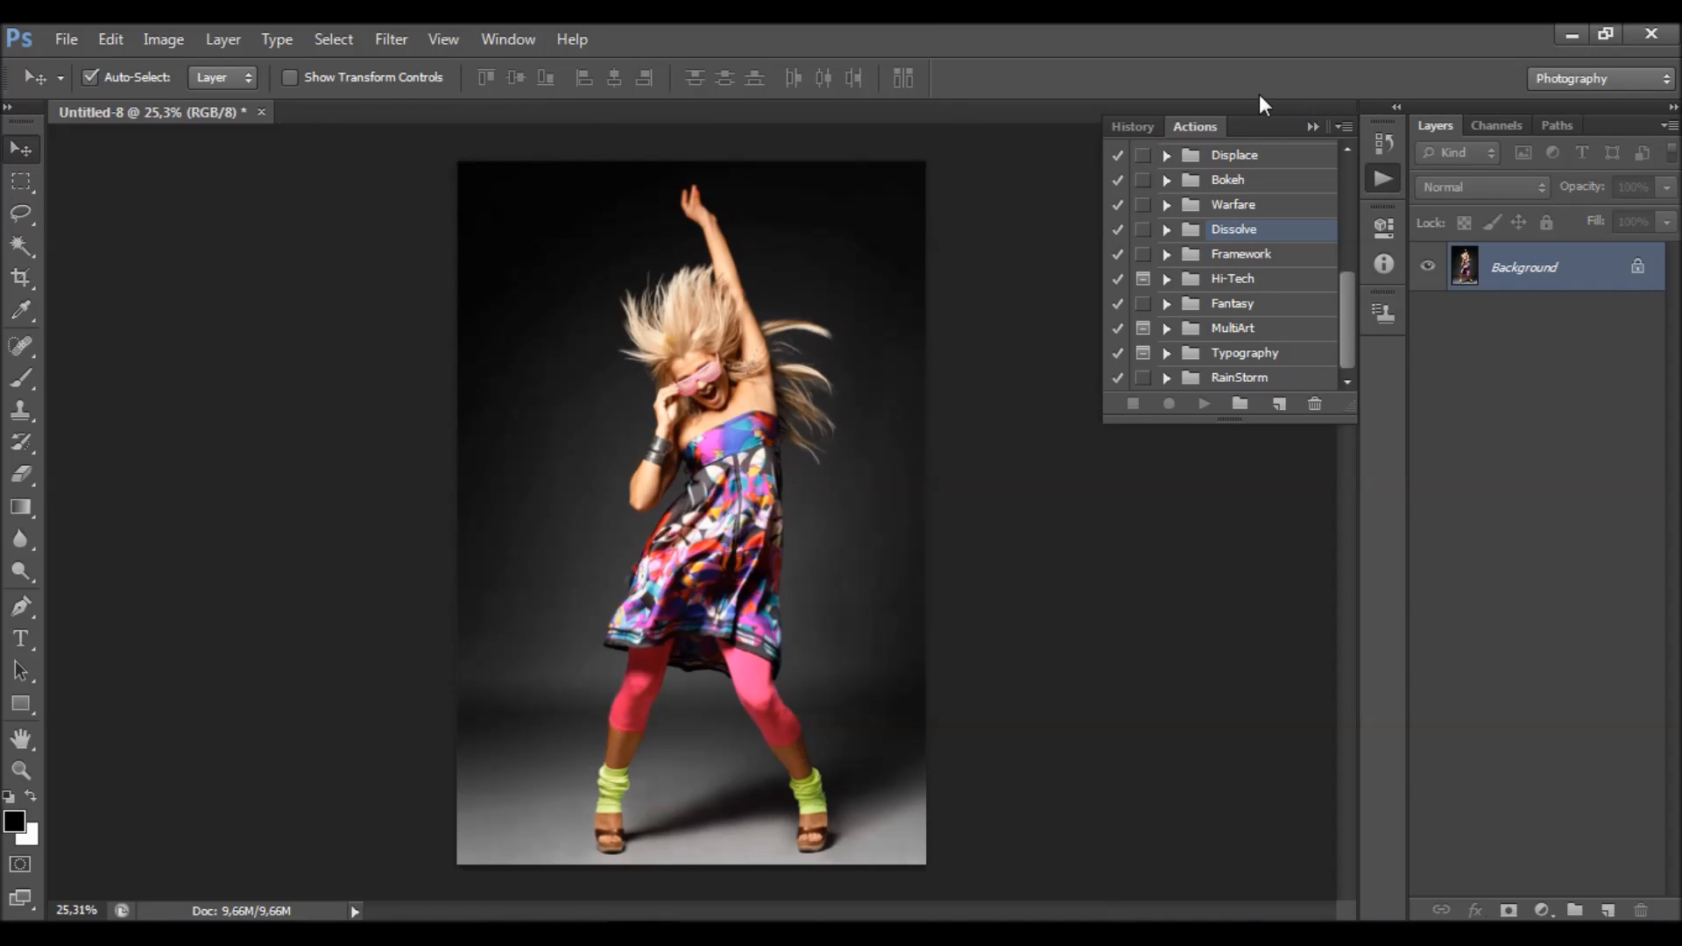
left_click(1344, 127)
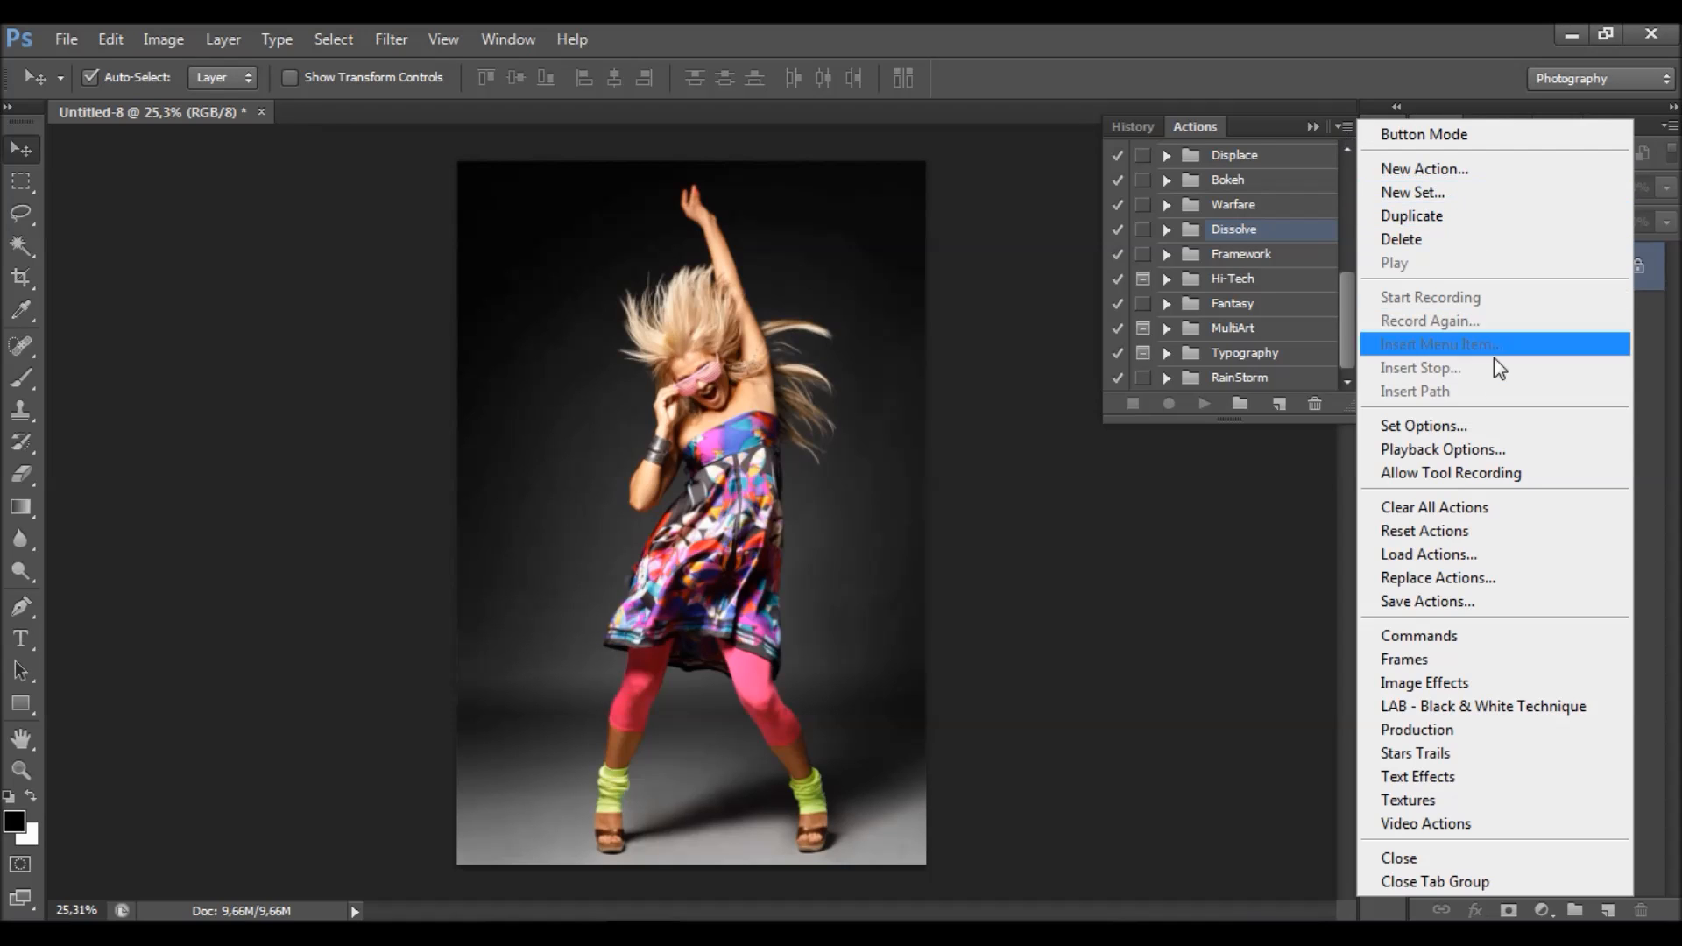
left_click(1467, 553)
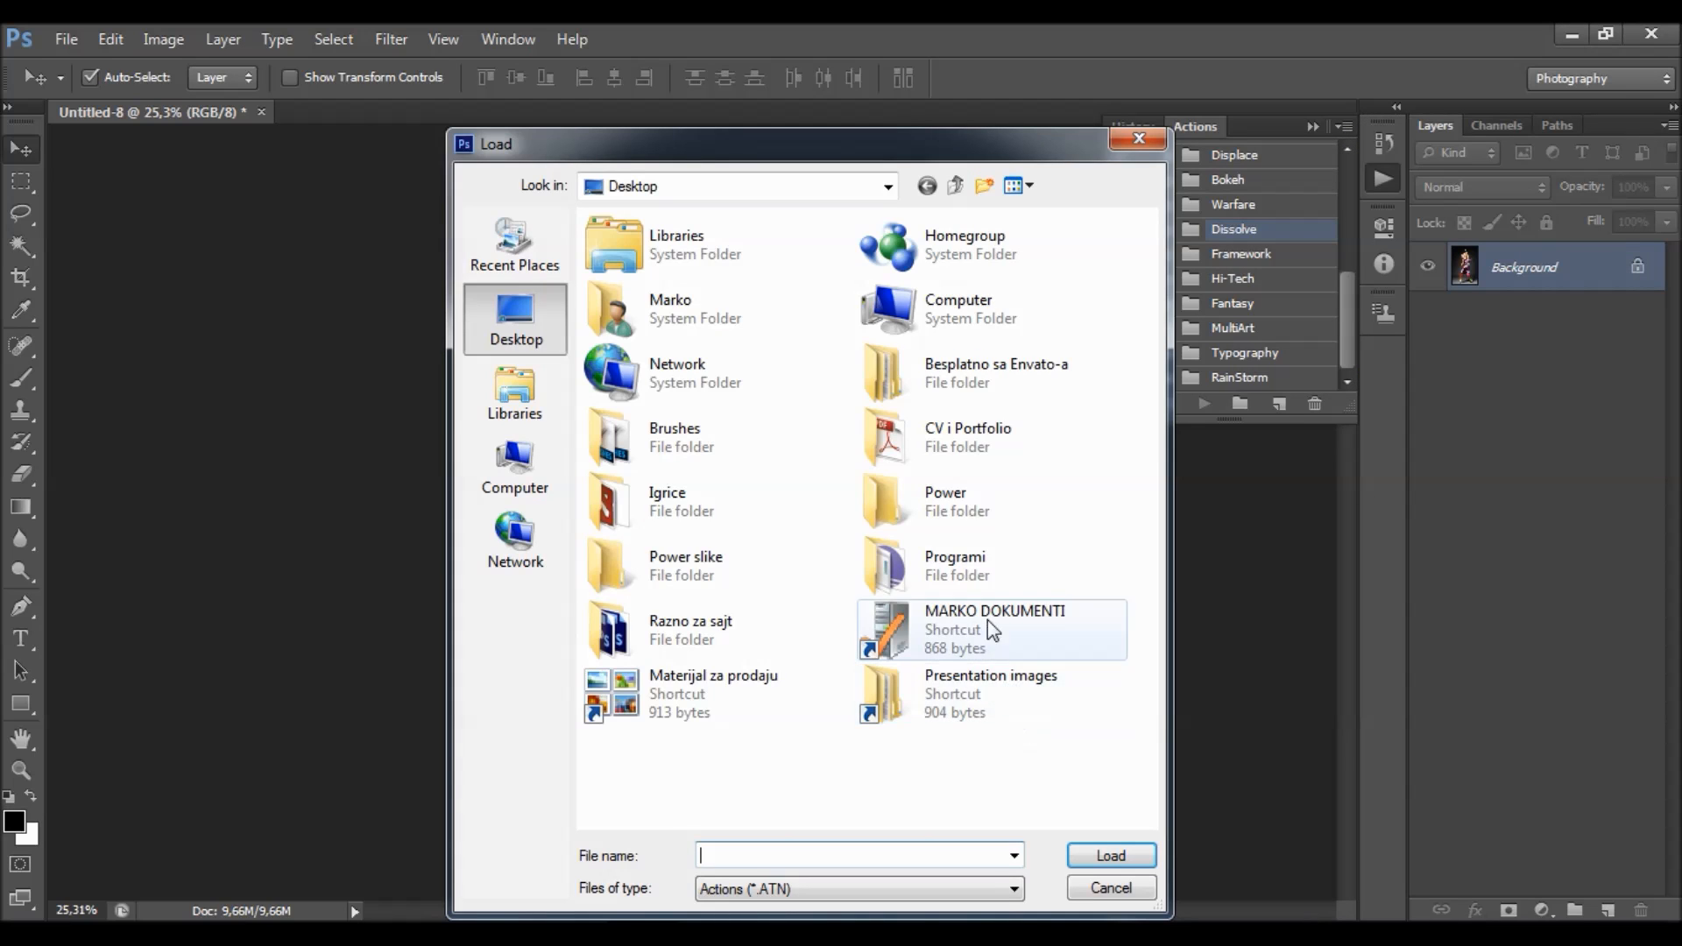
double_click(942, 506)
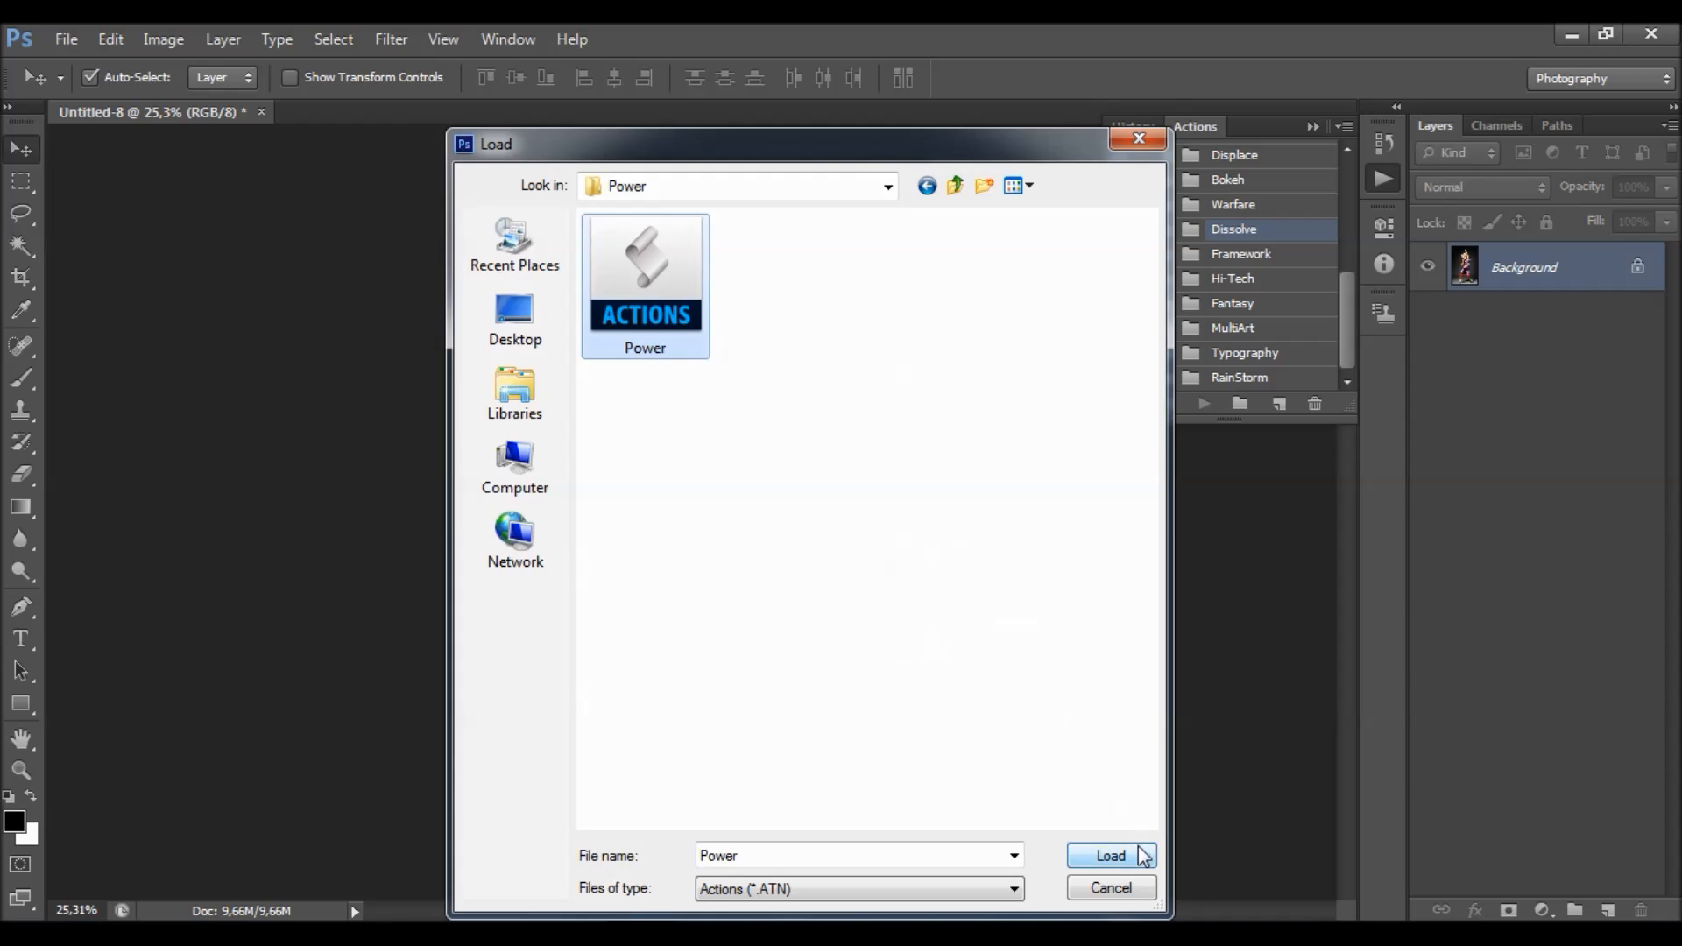
left_click(1138, 850)
- Expand the loaded Power action set and select its Power action, leaving the set's dialog toggles as they are
left_click(1144, 378)
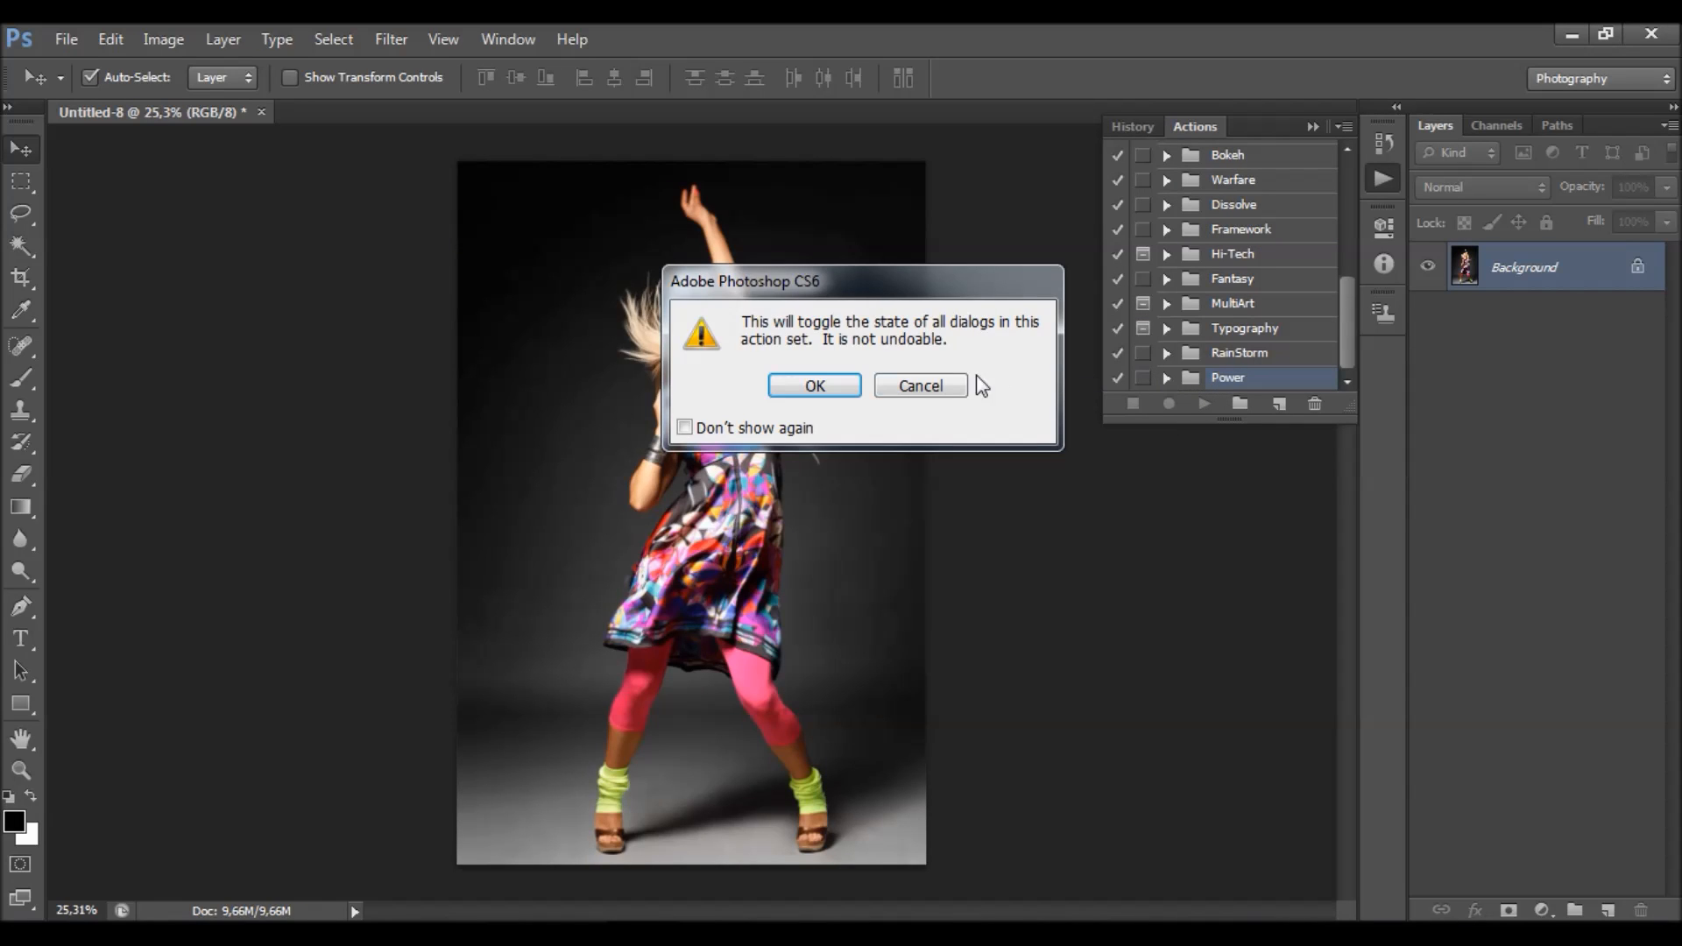
left_click(962, 386)
left_click(1167, 377)
left_click(1243, 382)
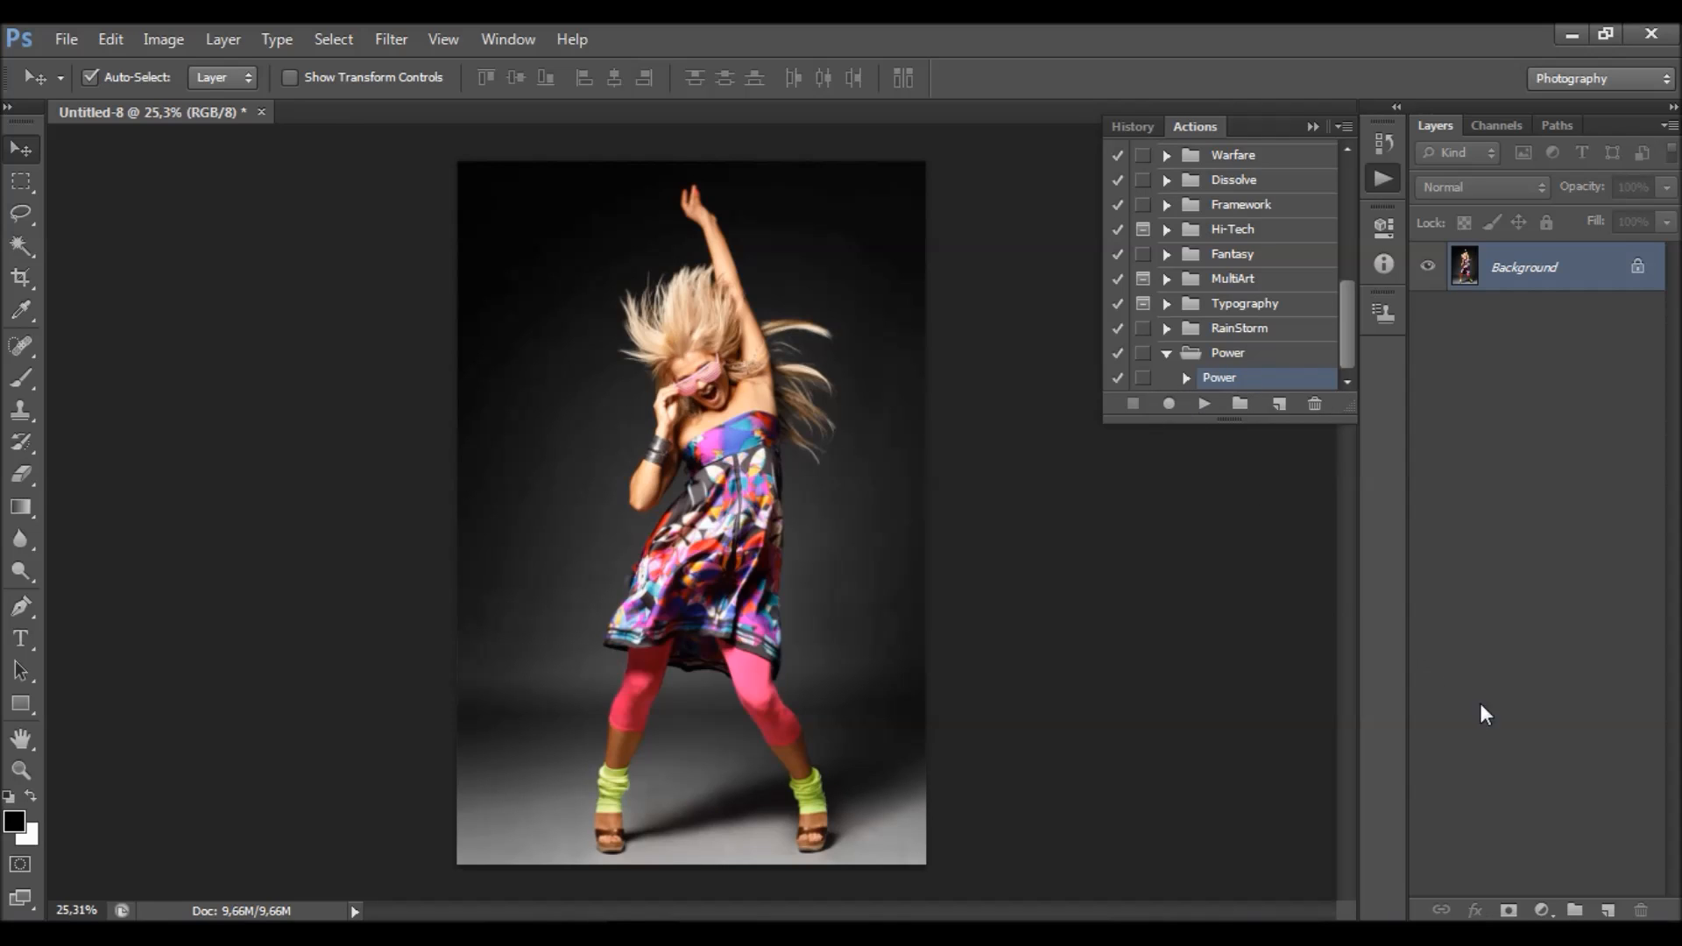
- Add a new layer above the Background and name it brush
left_click(1609, 909)
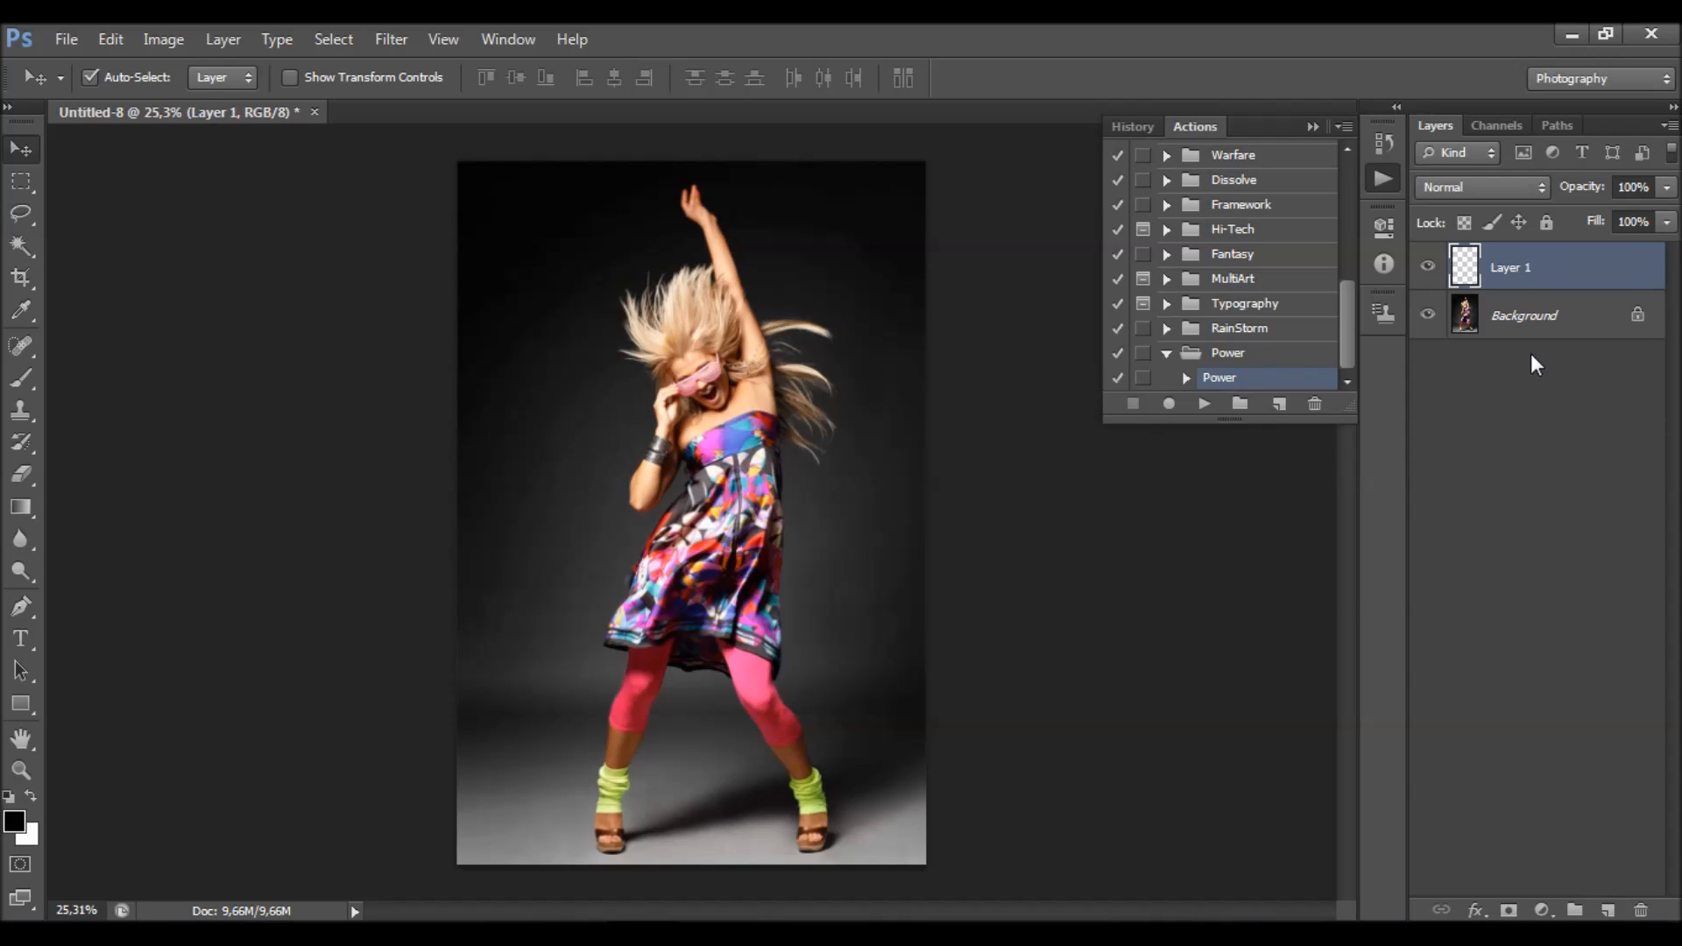
double_click(1511, 268)
type("brush")
key("Return")
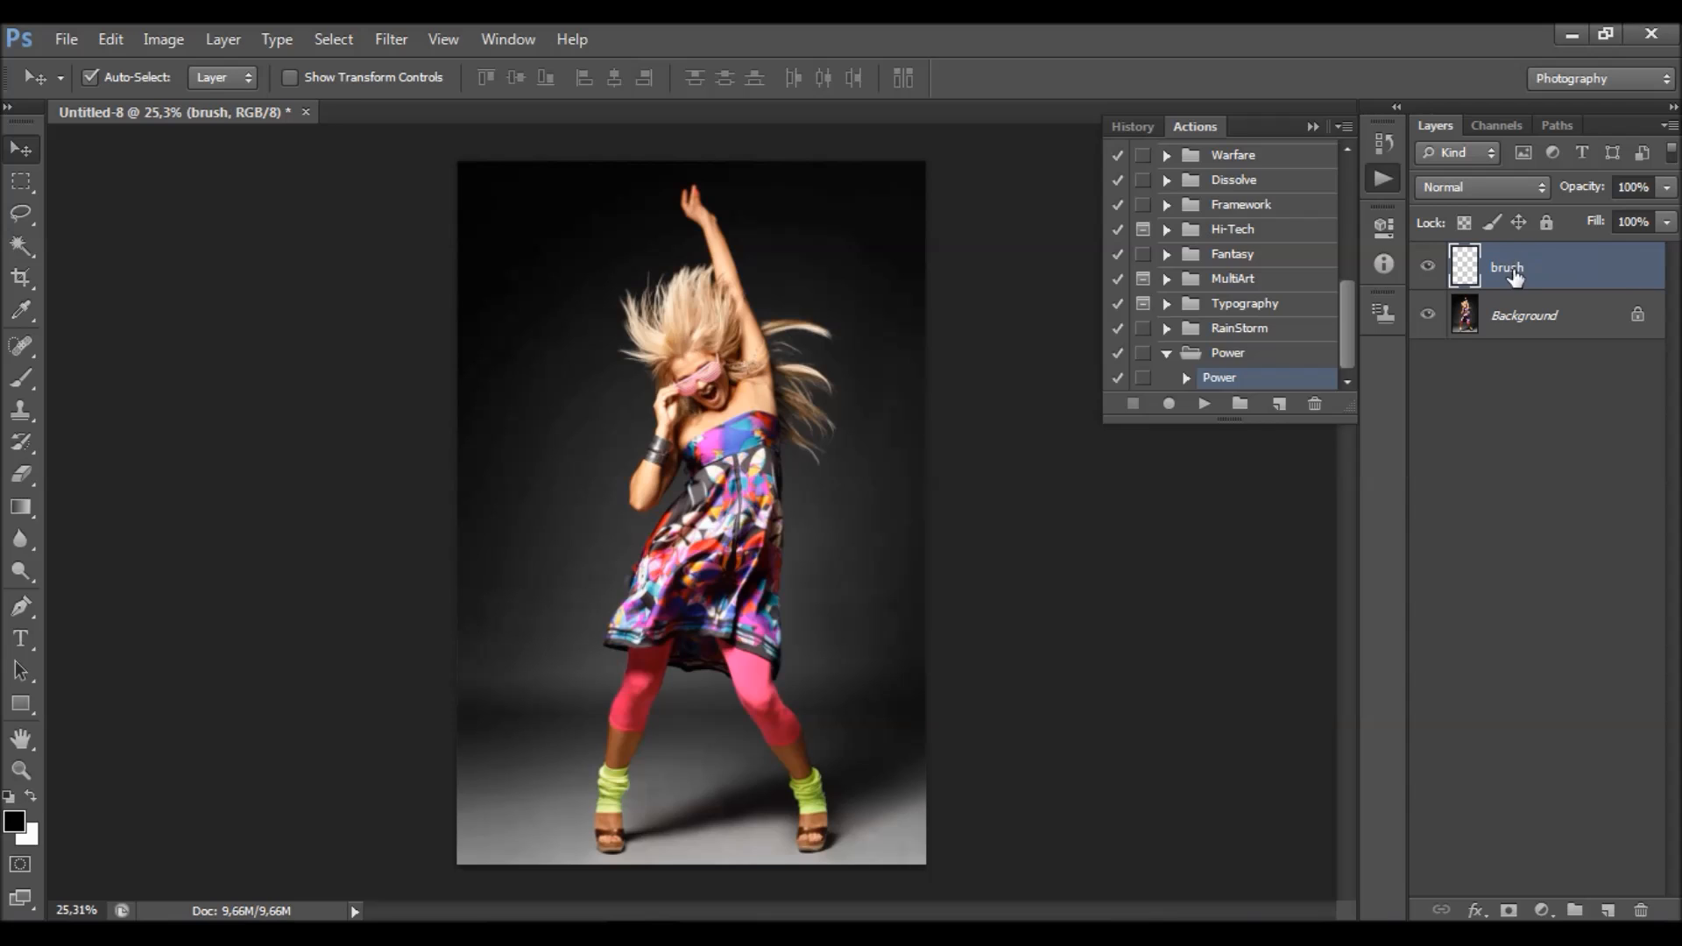
- Paint over the woman's face and upper body on the brush layer with a 100 px Brush in red e80000
scroll(843, 419, "up", 1)
left_click(21, 378)
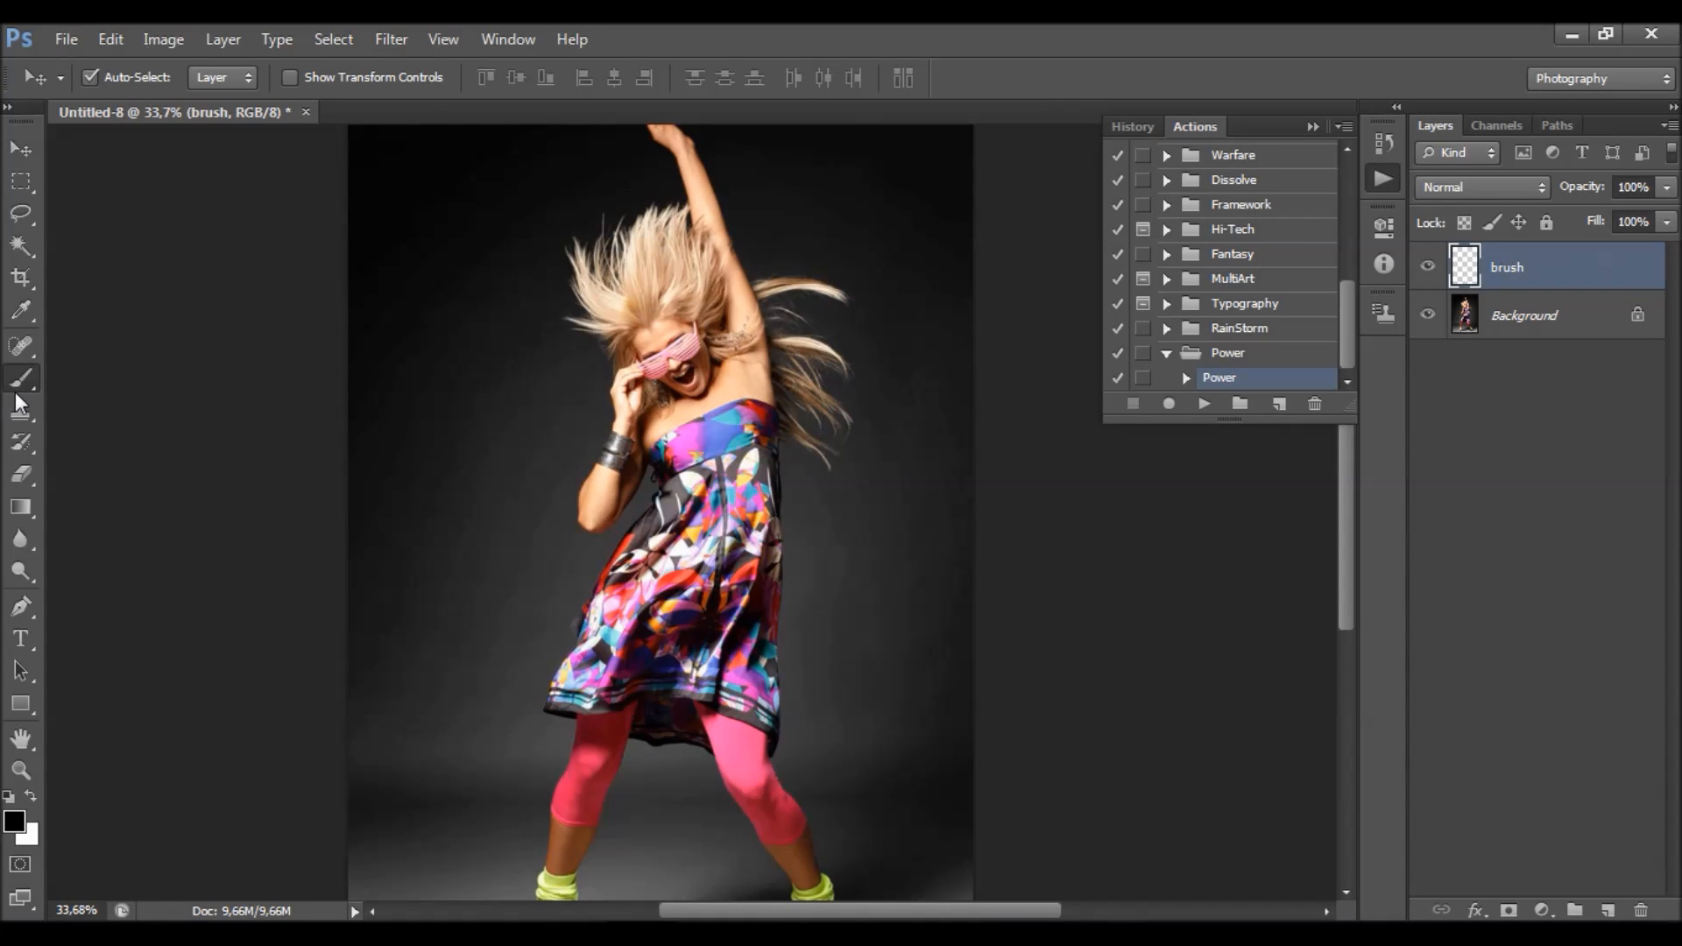
left_click(14, 821)
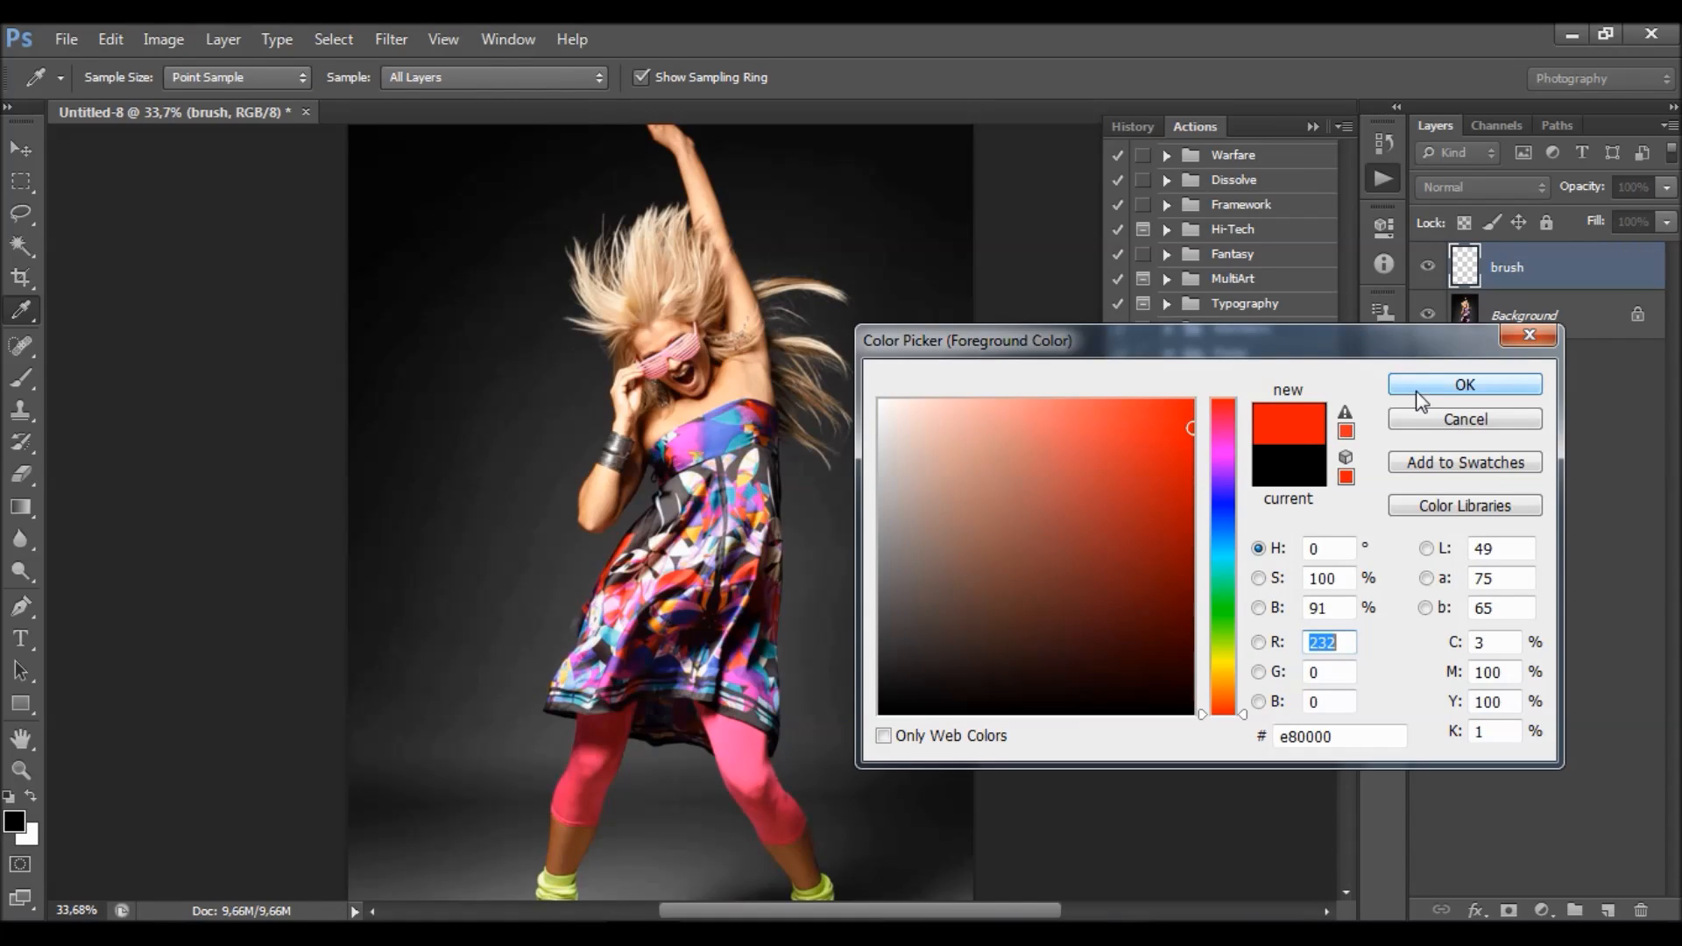
left_click(1464, 383)
key("bracketleft")
key("bracketleft")
key("bracketleft")
key("bracketleft")
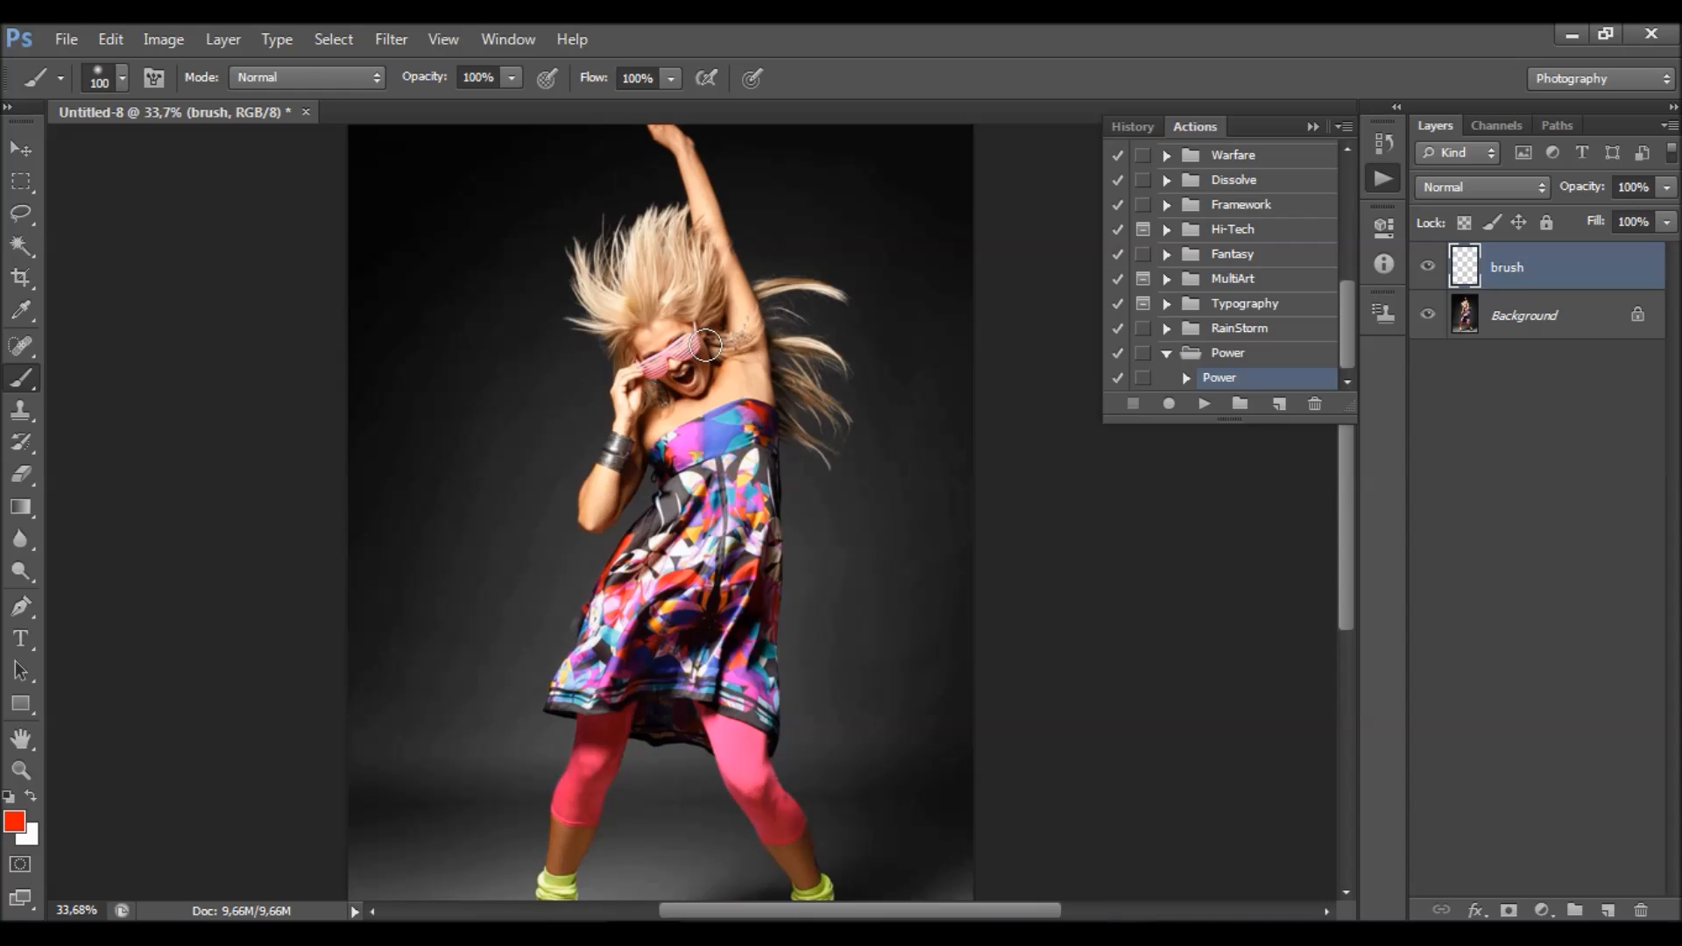
mouse_move(688, 390)
left_mouse_down()
mouse_move(652, 354)
mouse_move(693, 381)
mouse_move(729, 464)
mouse_move(699, 562)
mouse_move(671, 273)
mouse_move(713, 327)
left_mouse_up()
- Open brush.psd, which holds the fully painted red silhouette, and close Untitled-8 without saving changes
left_click(66, 38)
left_click(79, 81)
key("b")
key("b")
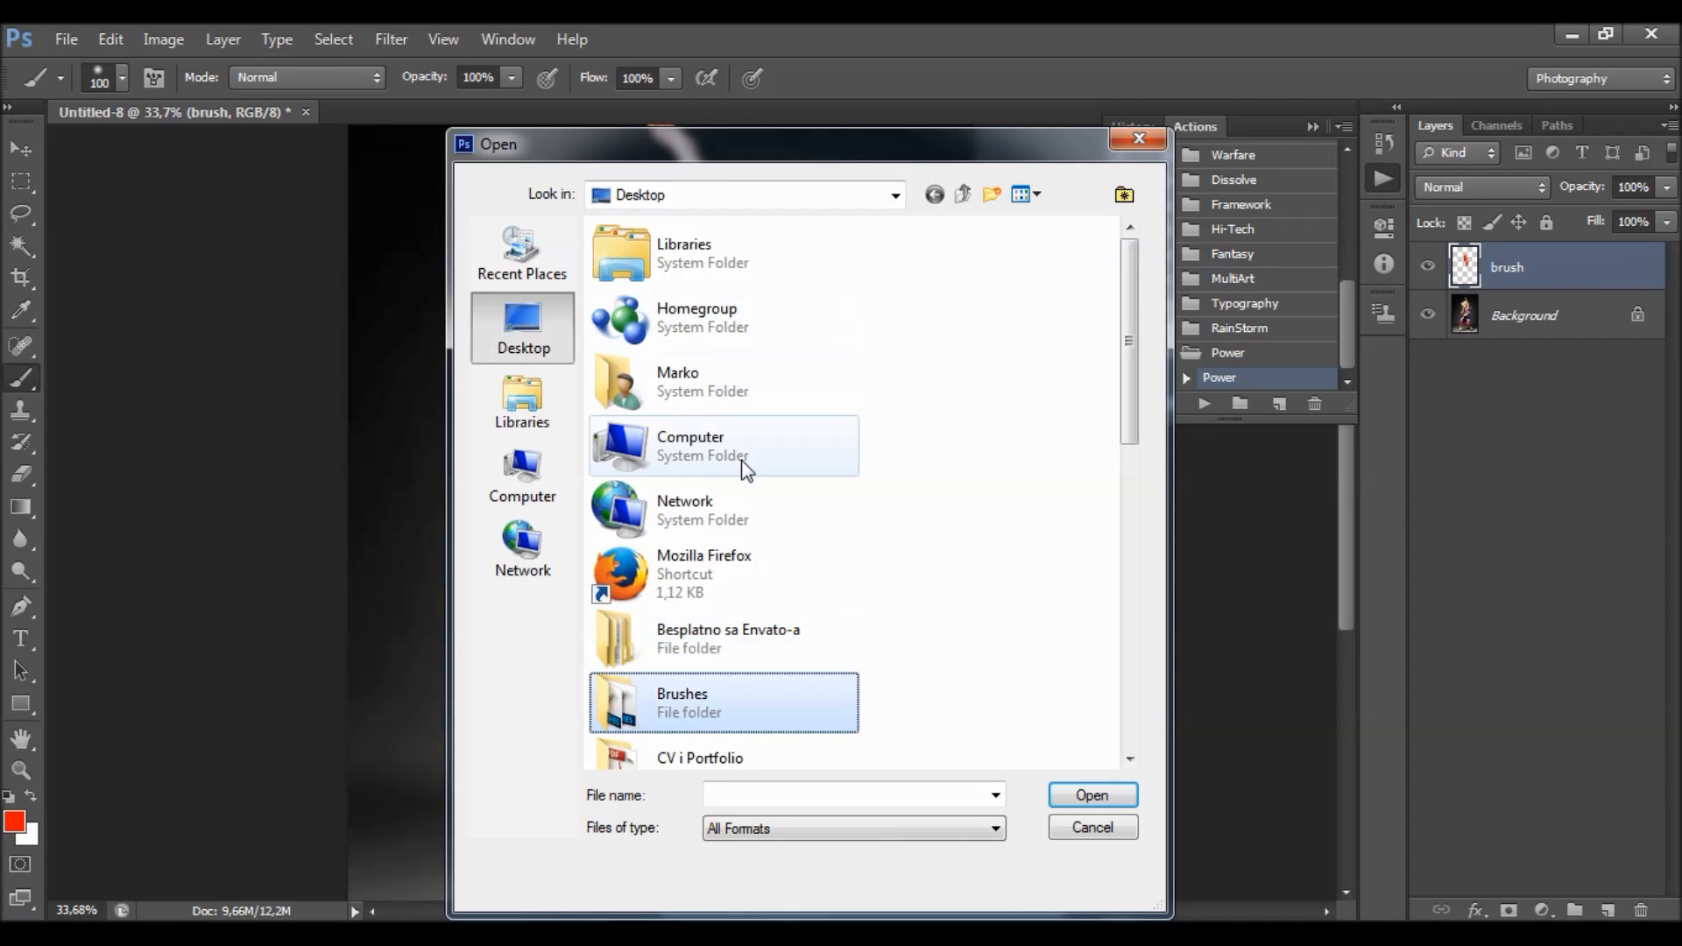
double_click(705, 349)
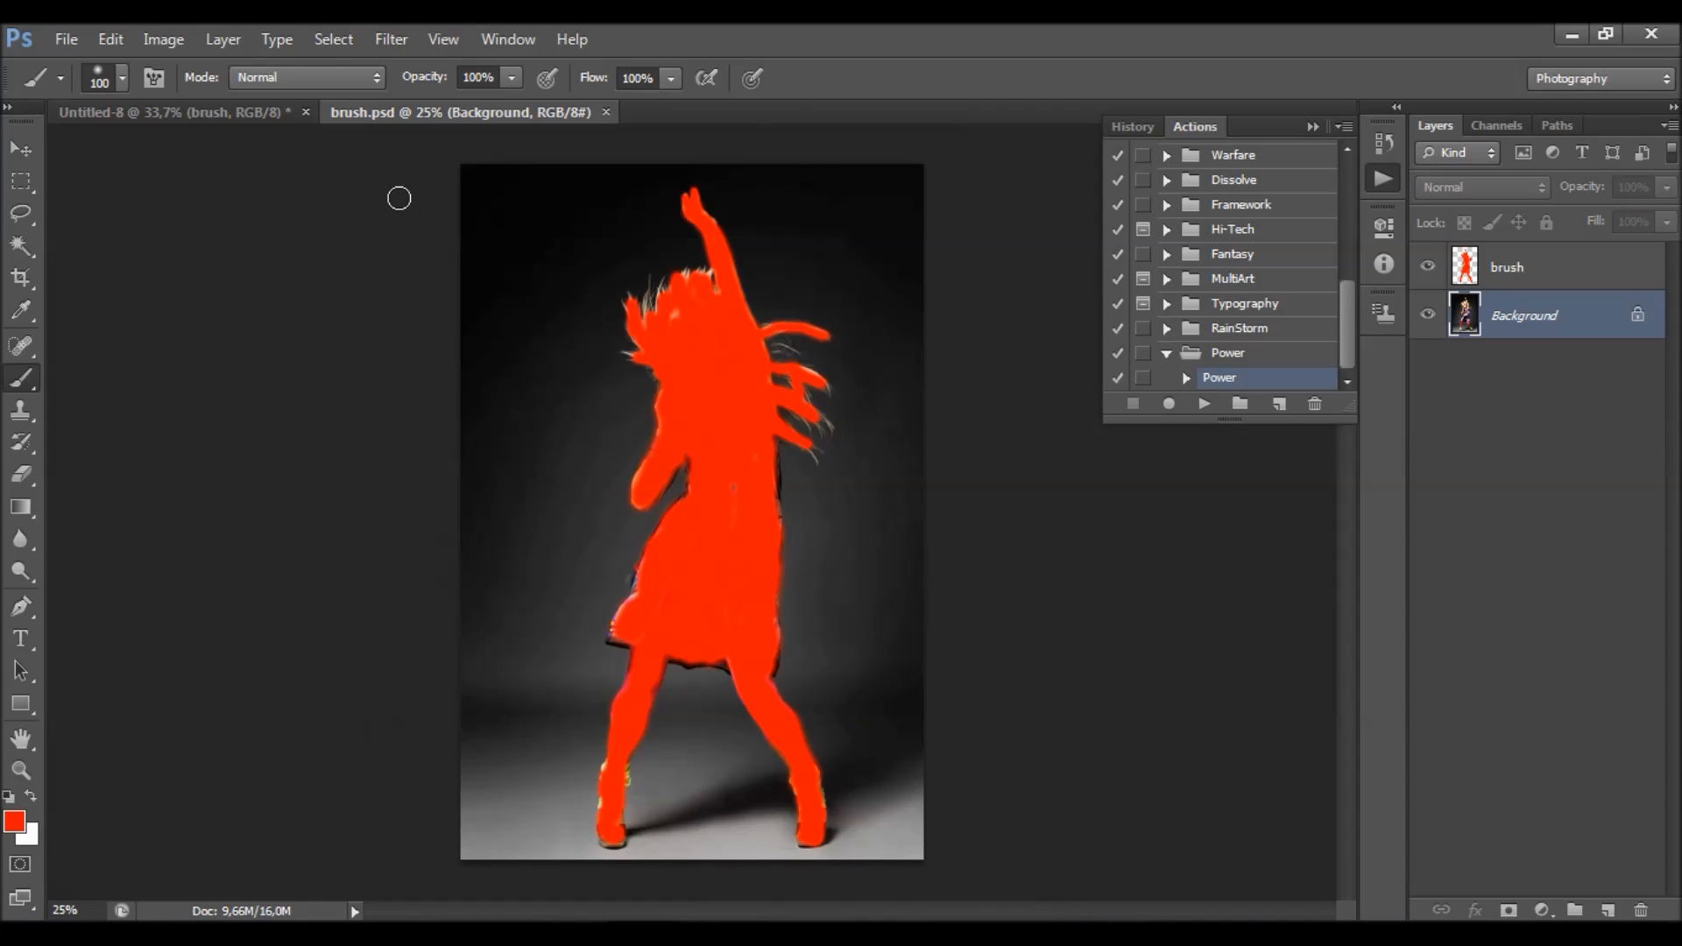
left_click(305, 113)
left_click(911, 389)
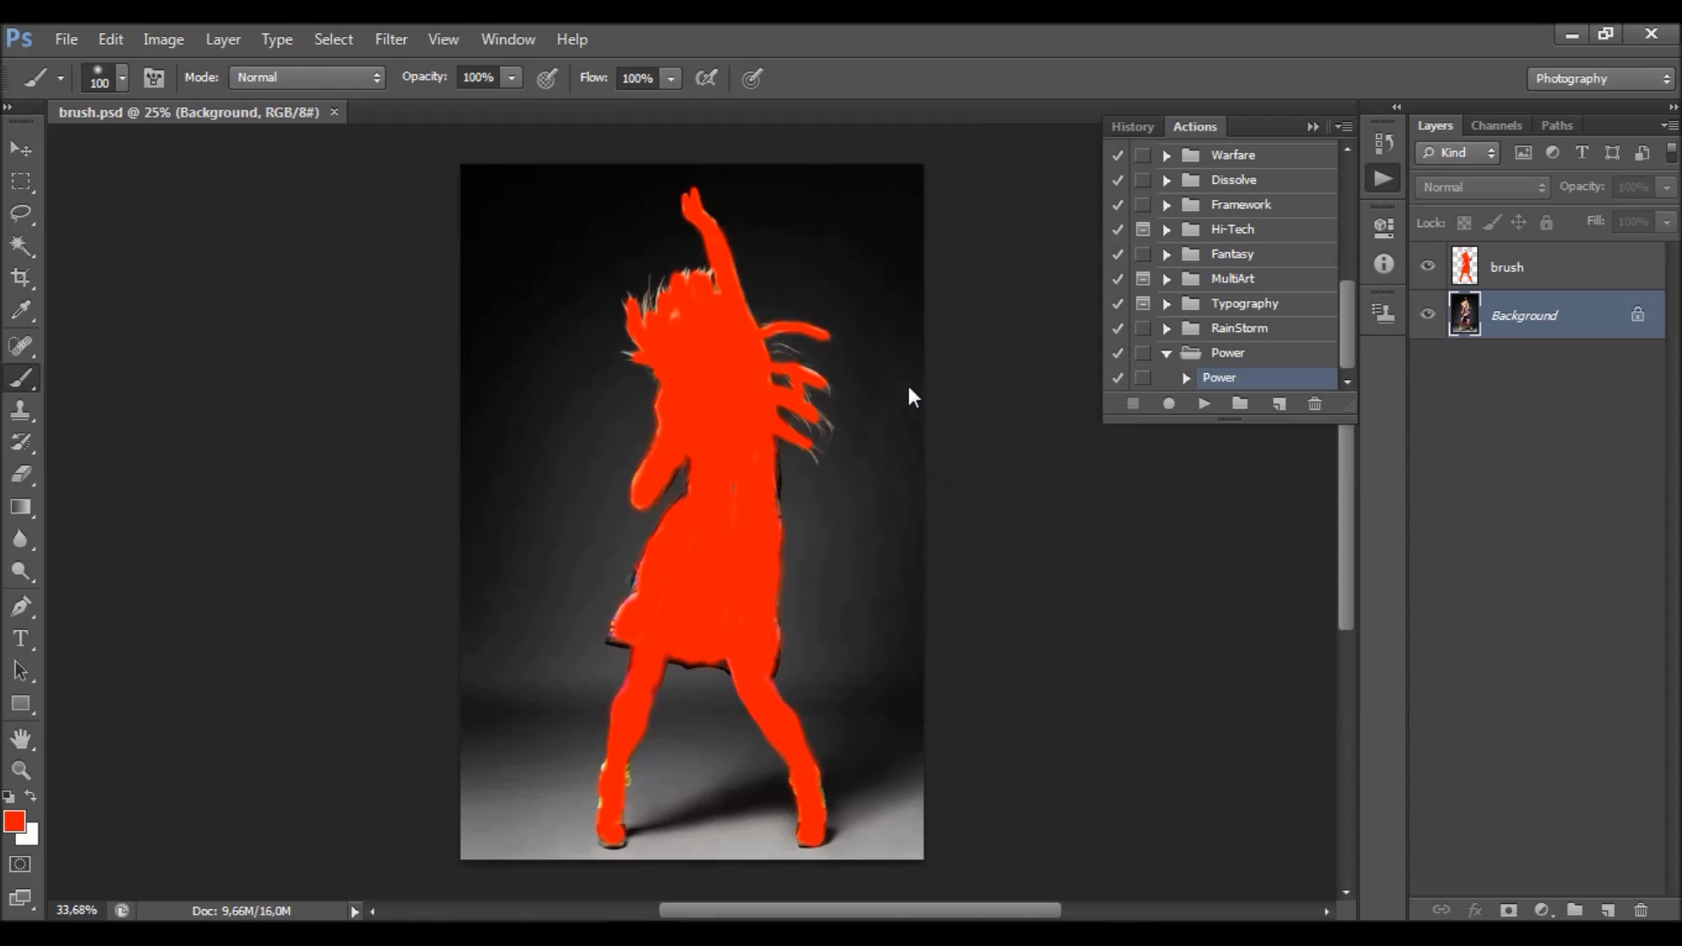
- Run the Power action on brush.psd with the red silhouette on the brush layer
key("ctrl+0")
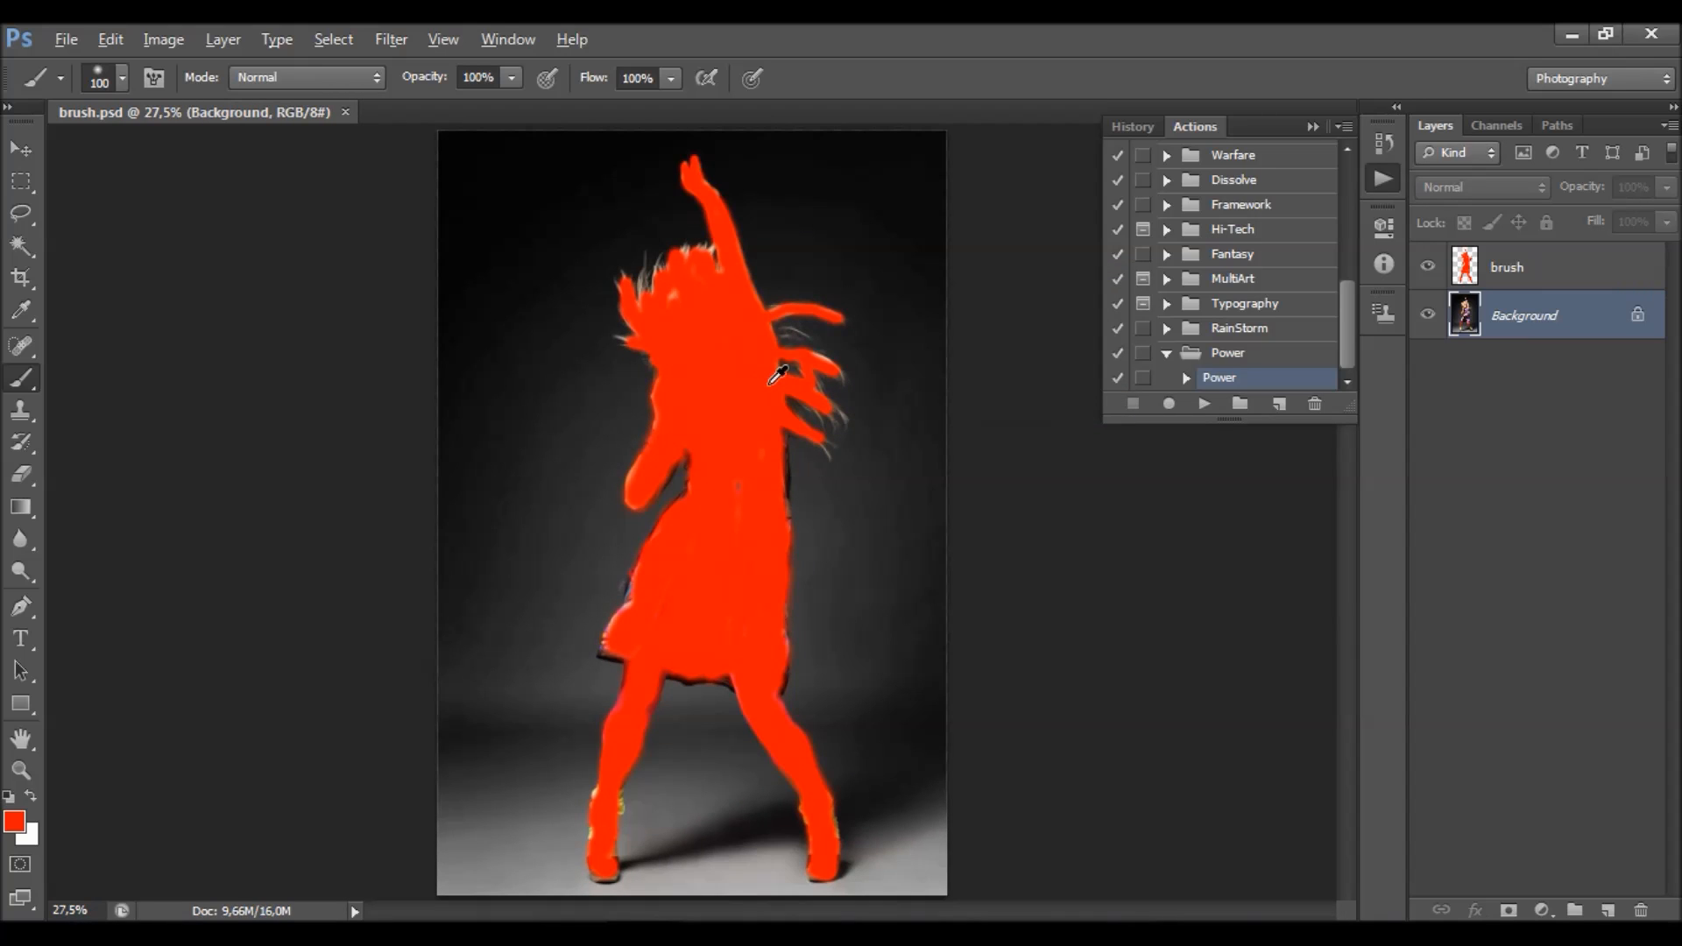
scroll(723, 499, "up", 1)
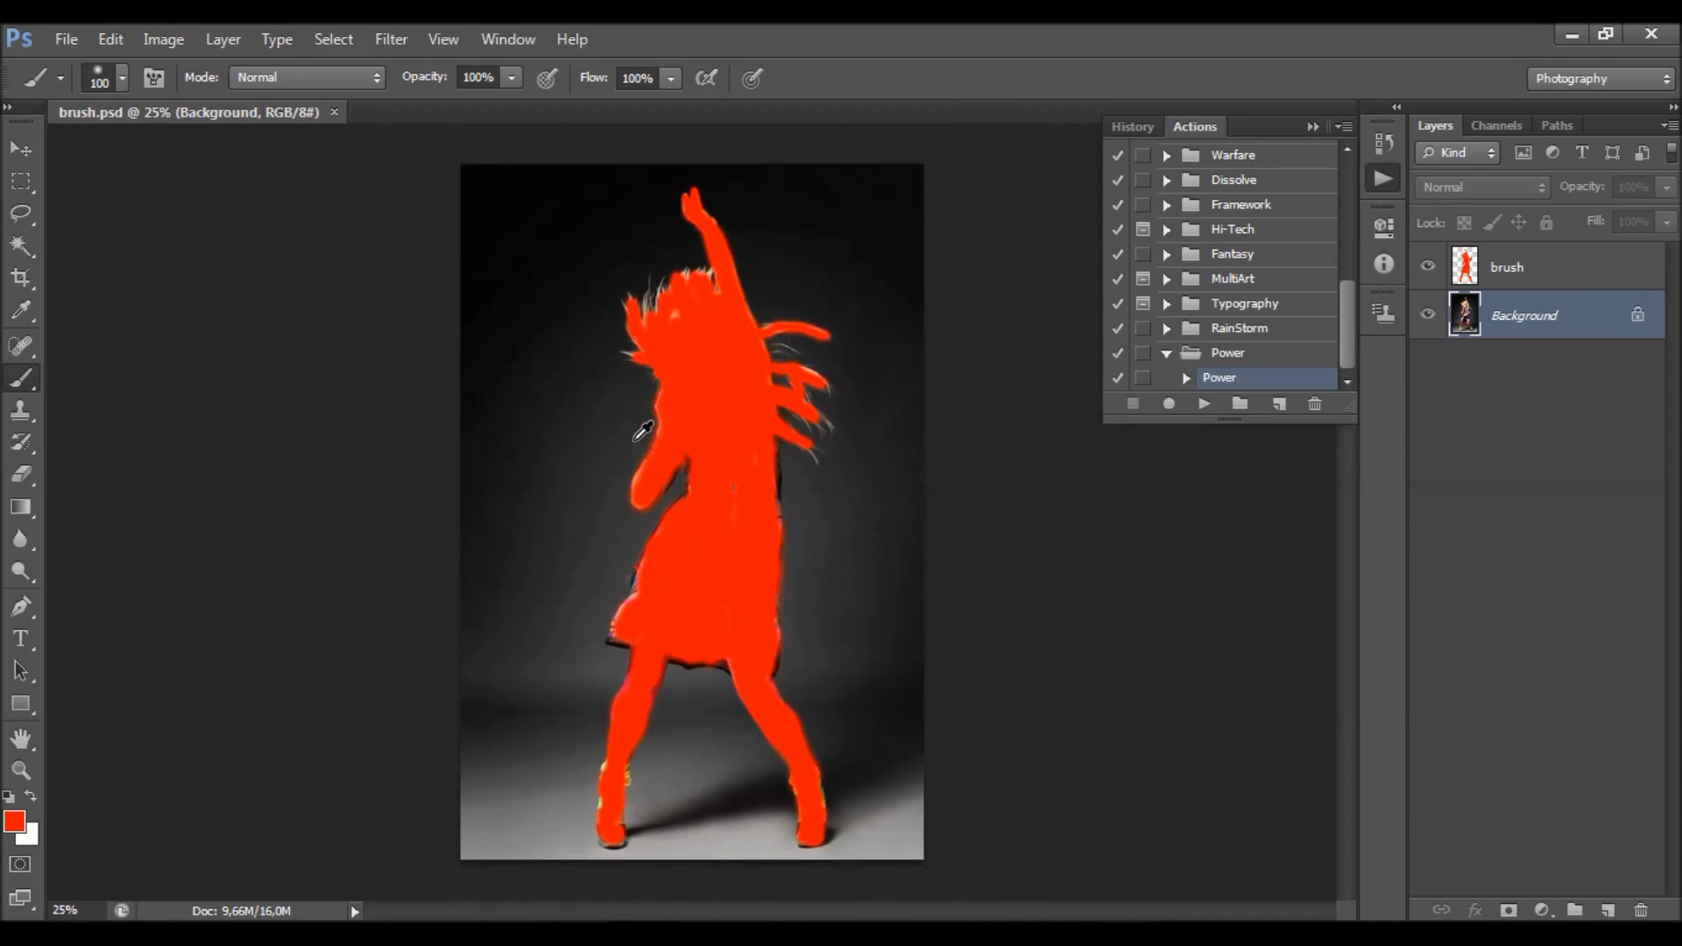
scroll(796, 323, "down", 3)
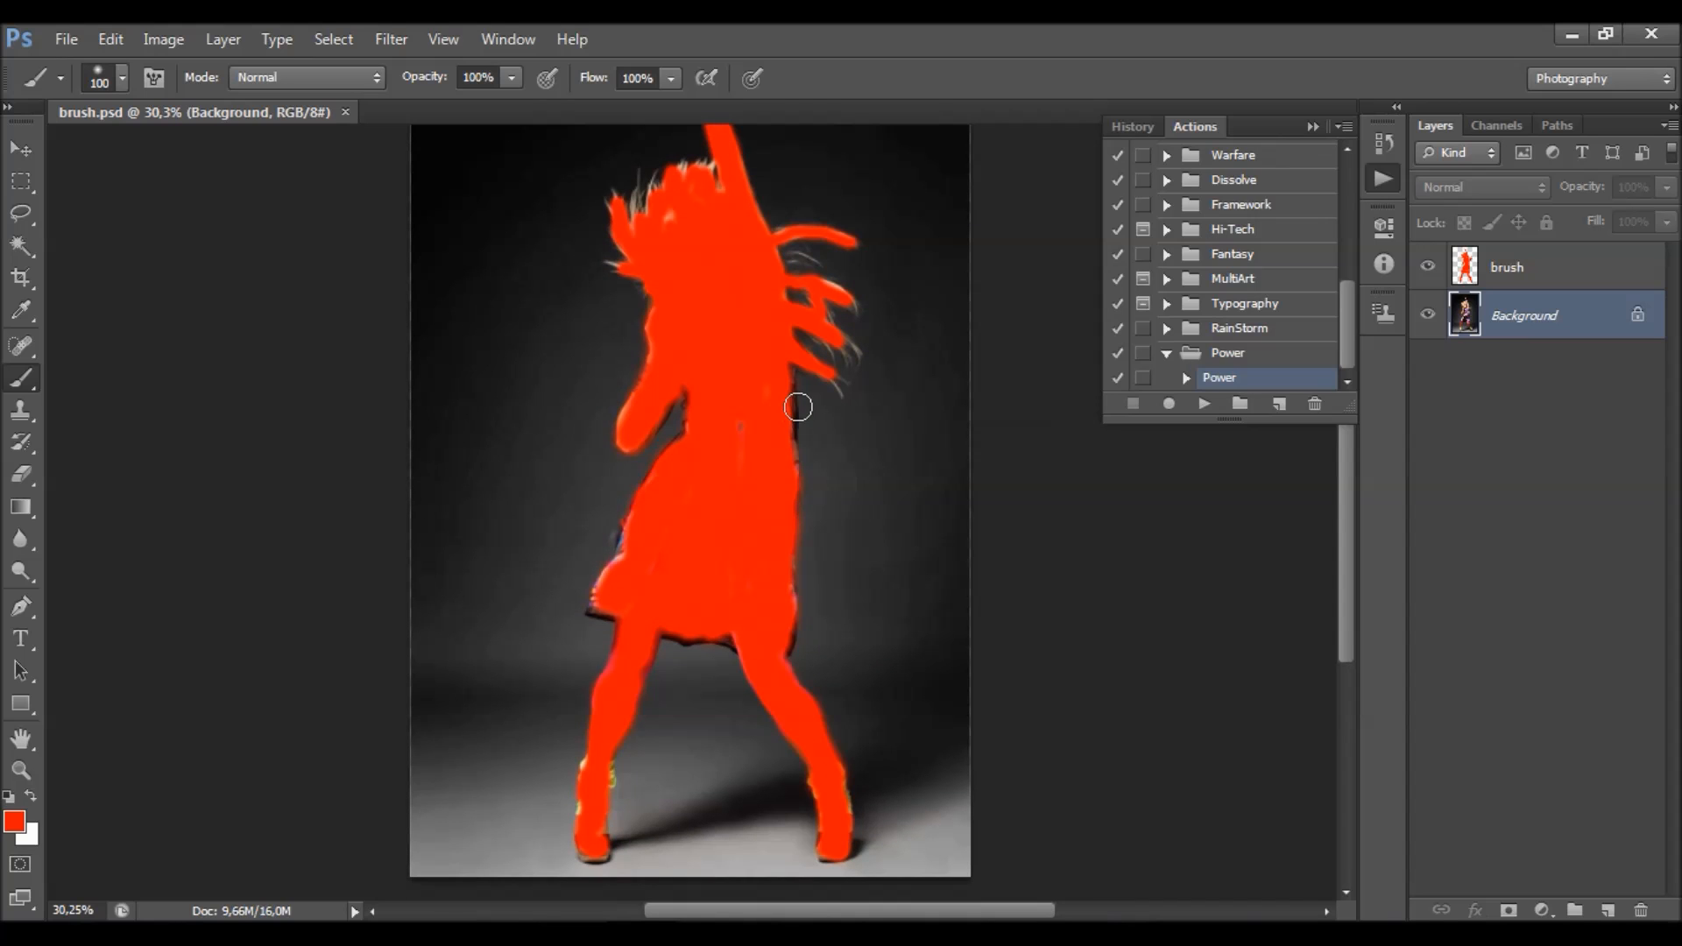
scroll(841, 403, "up", 1)
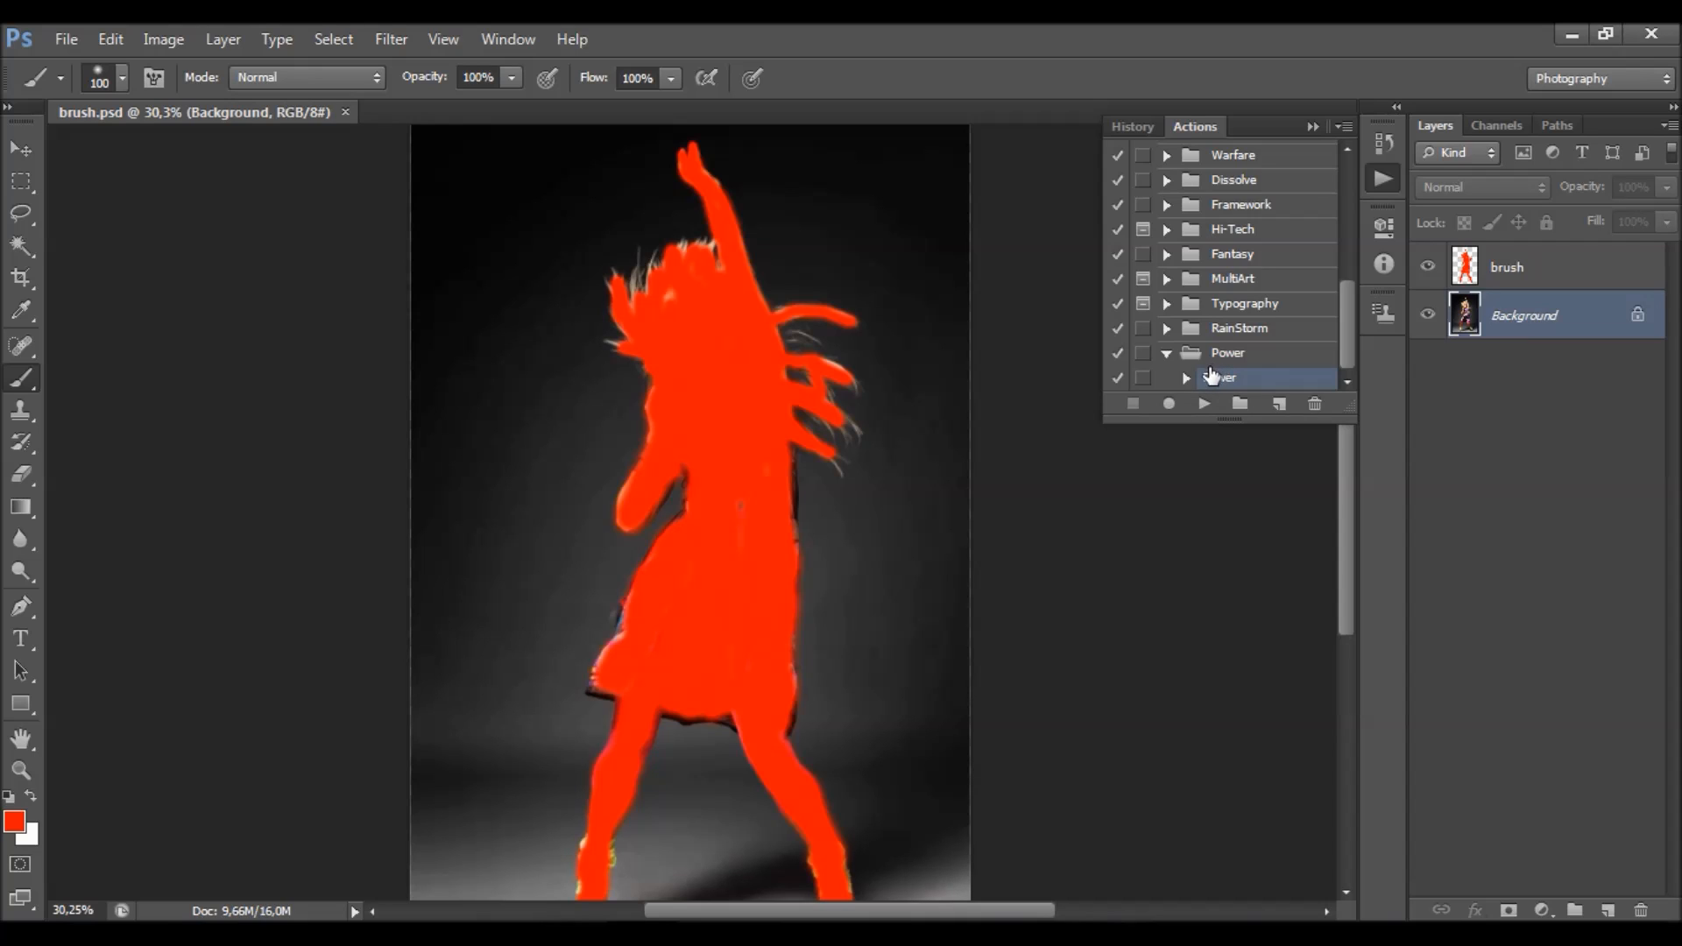
left_click(1204, 404)
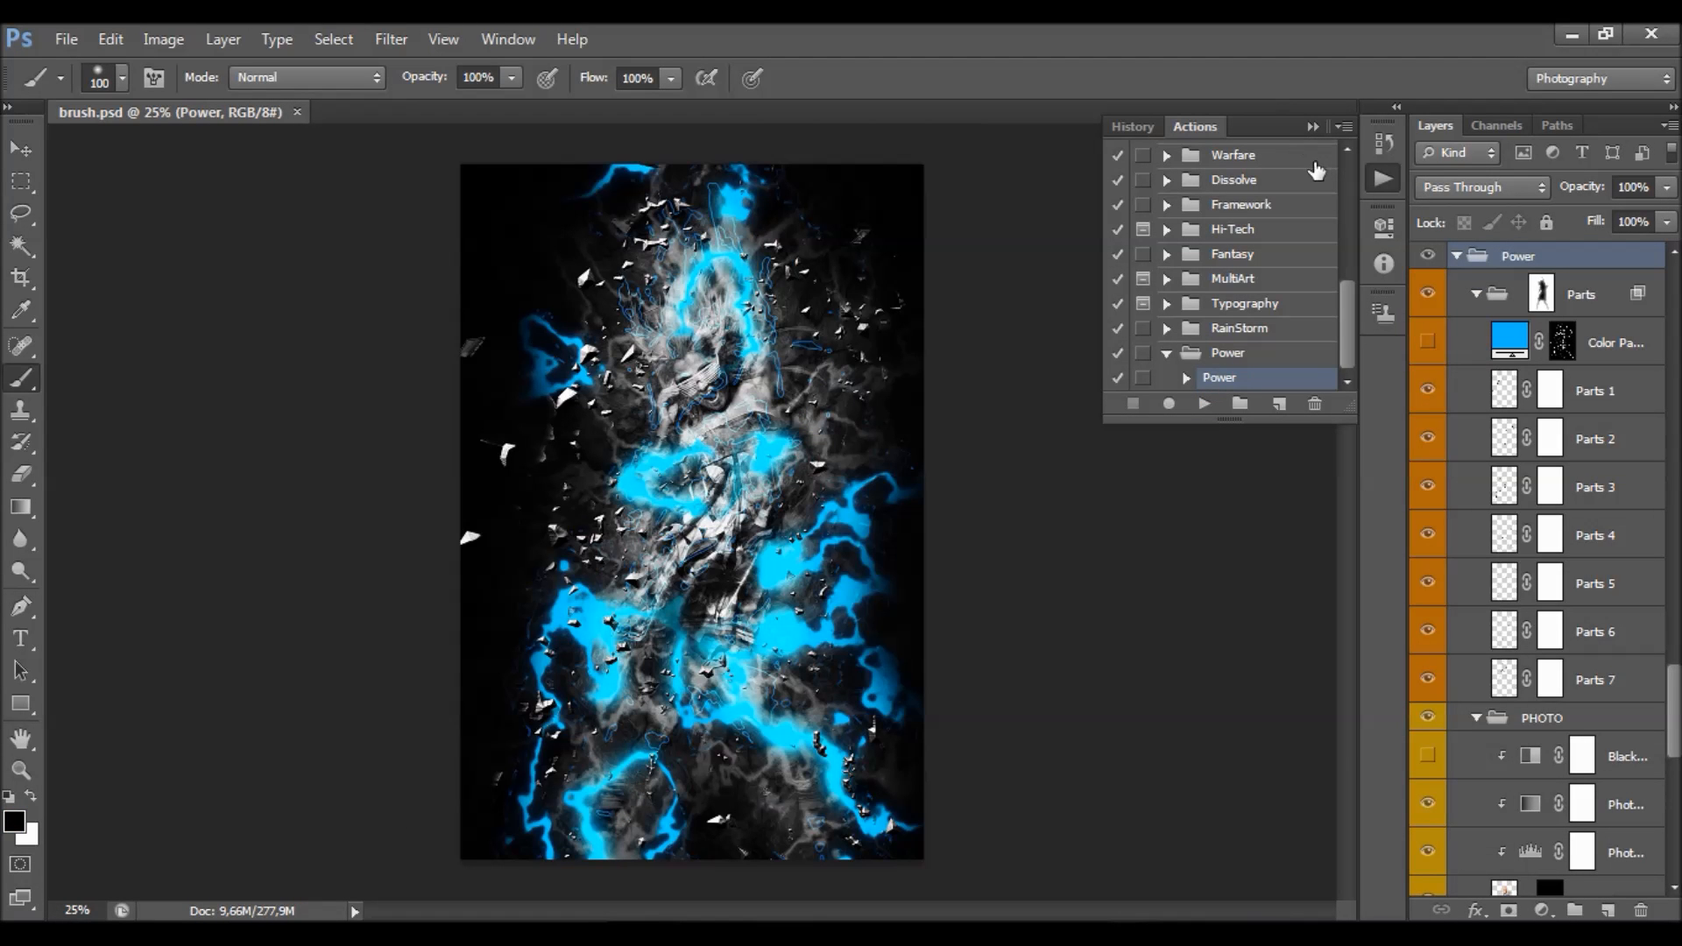
left_click(1311, 127)
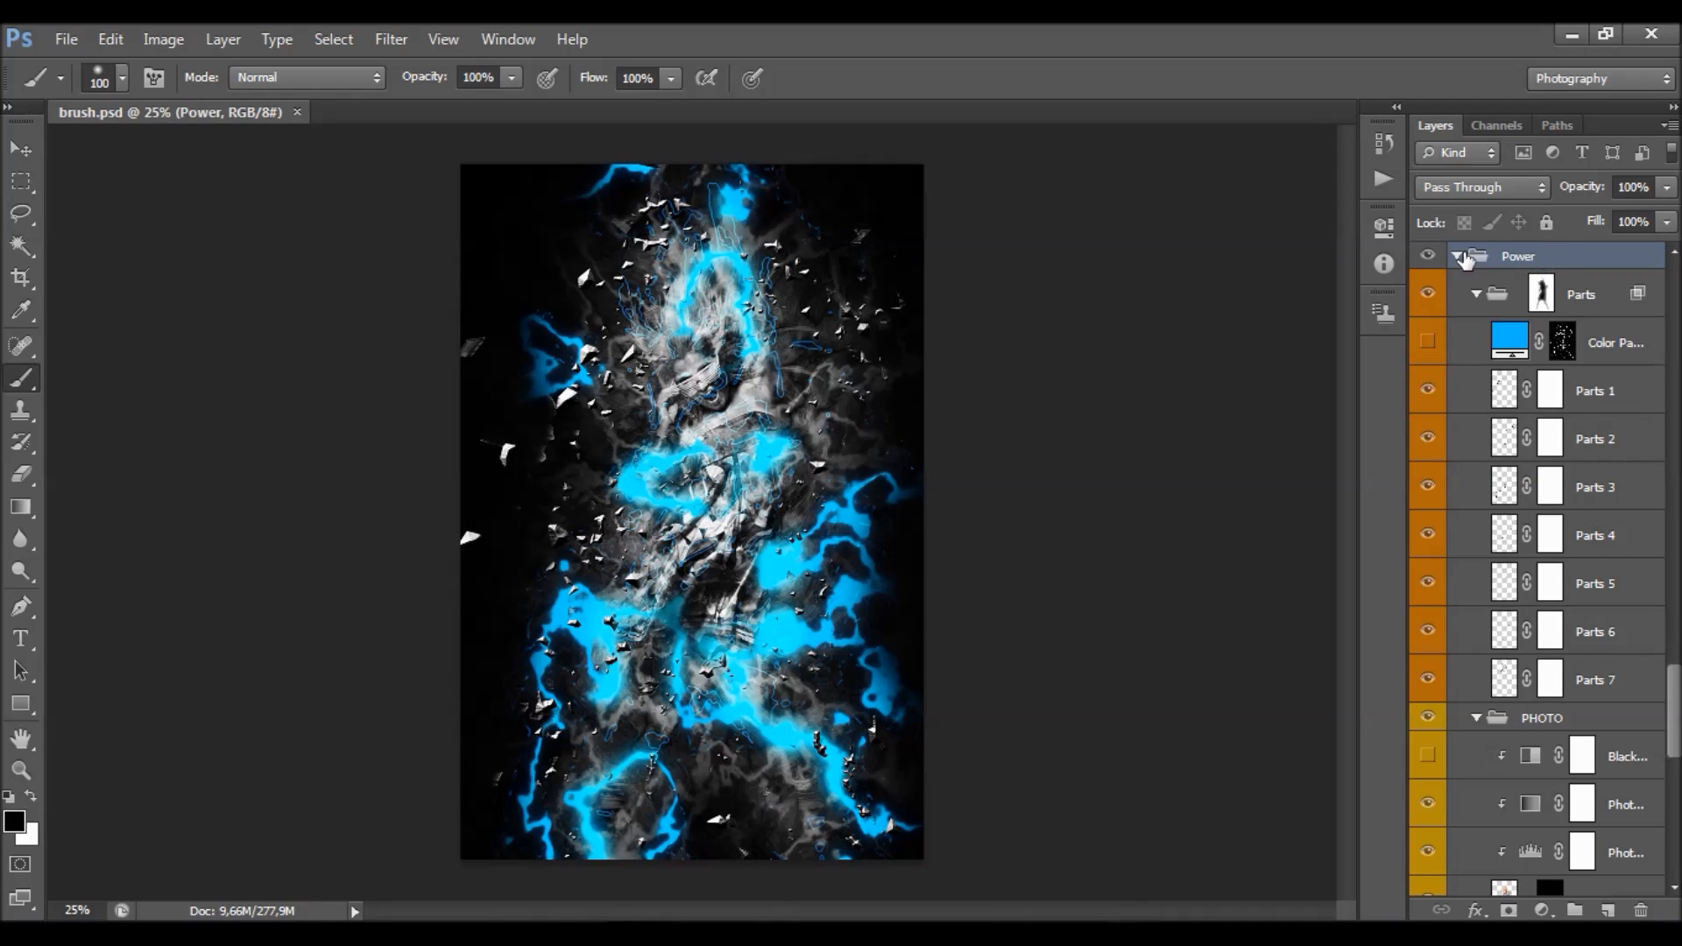
- Collapse the Power group and look through the contents of the Power and Adjustments groups
left_click(1457, 256)
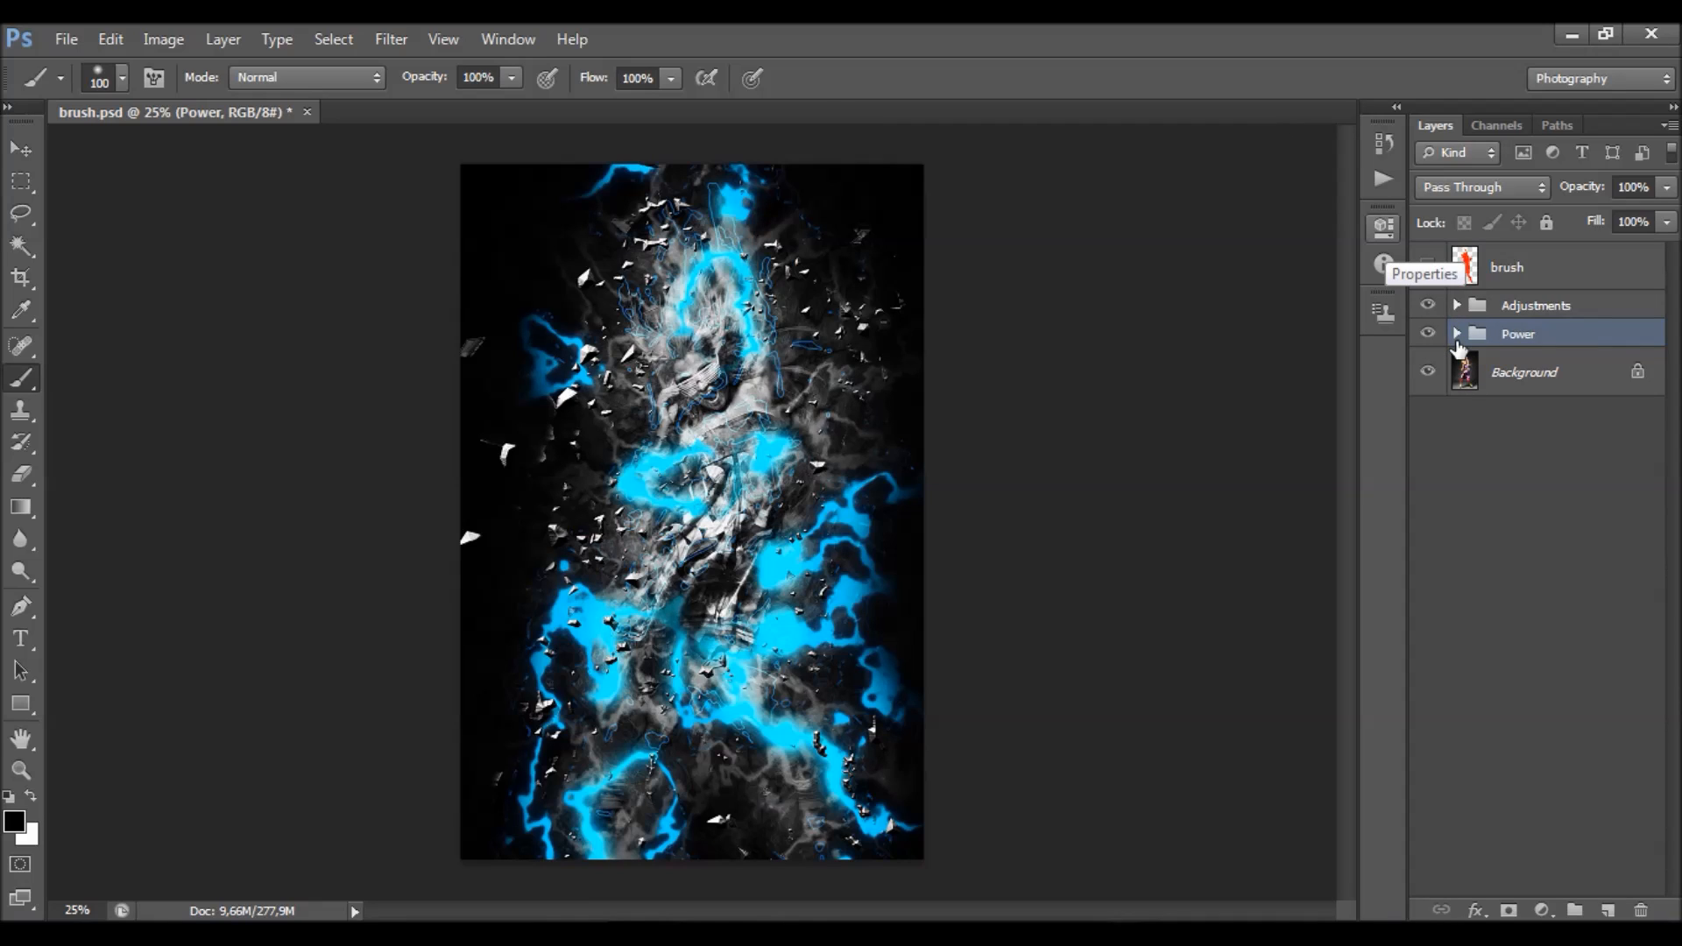
left_click(1457, 334)
left_click(1456, 333)
left_click(1457, 305)
left_click(1457, 305)
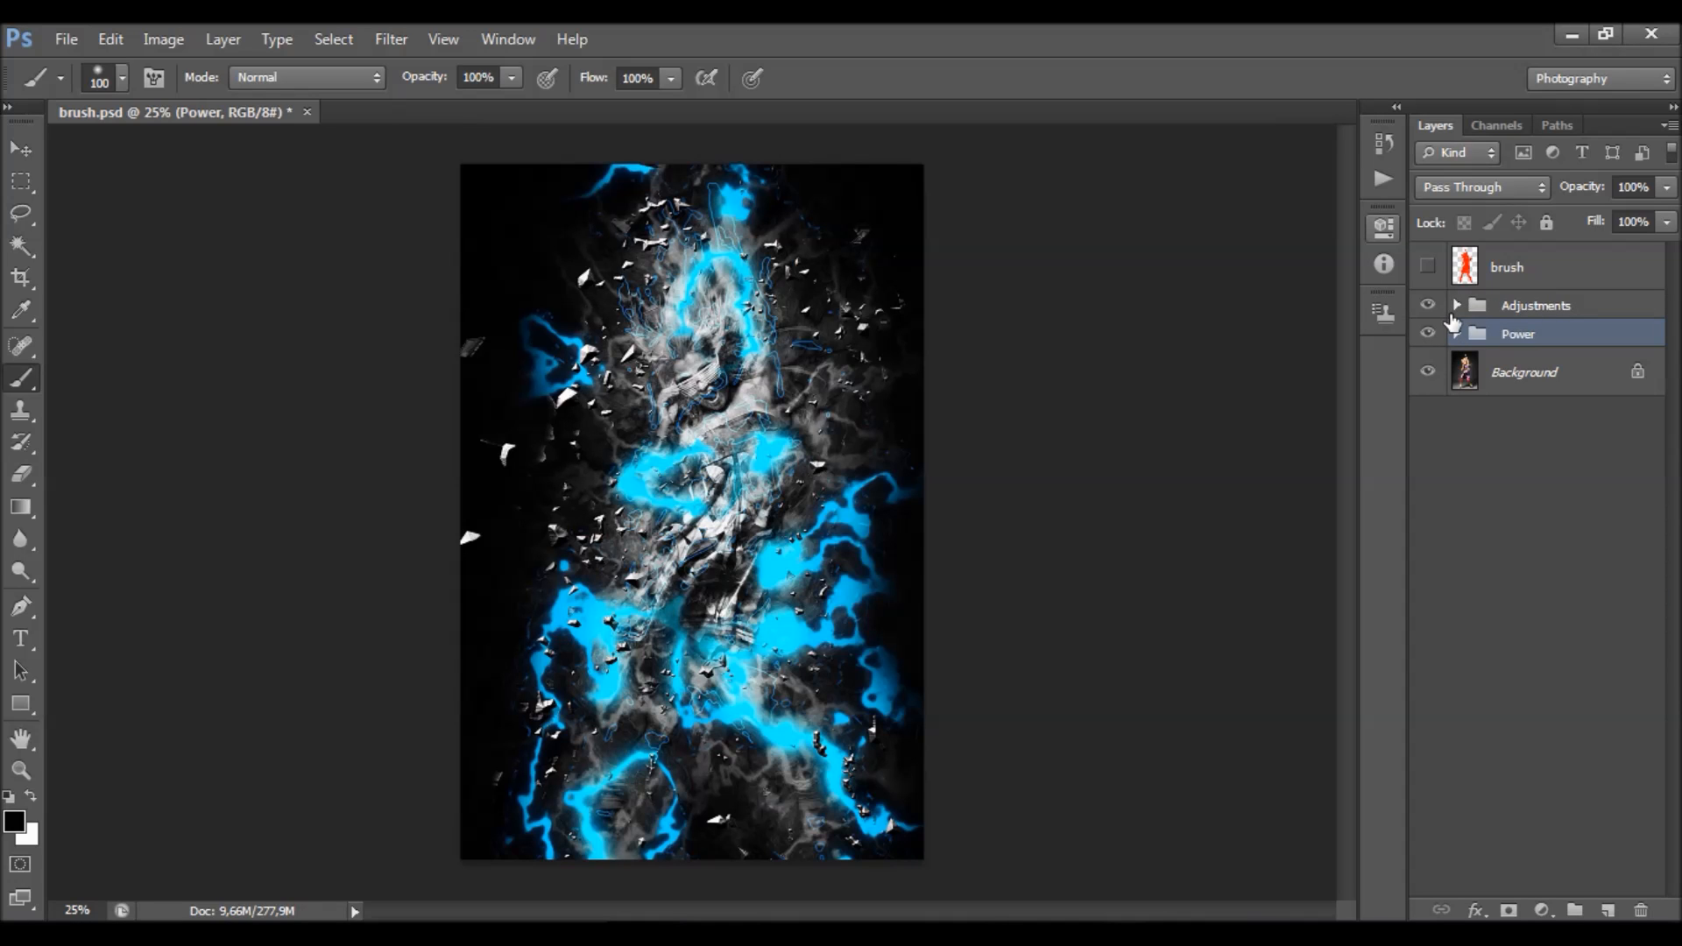
- Make the brush layer visible again and delete the Adjustments and Power groups
left_click(1482, 283)
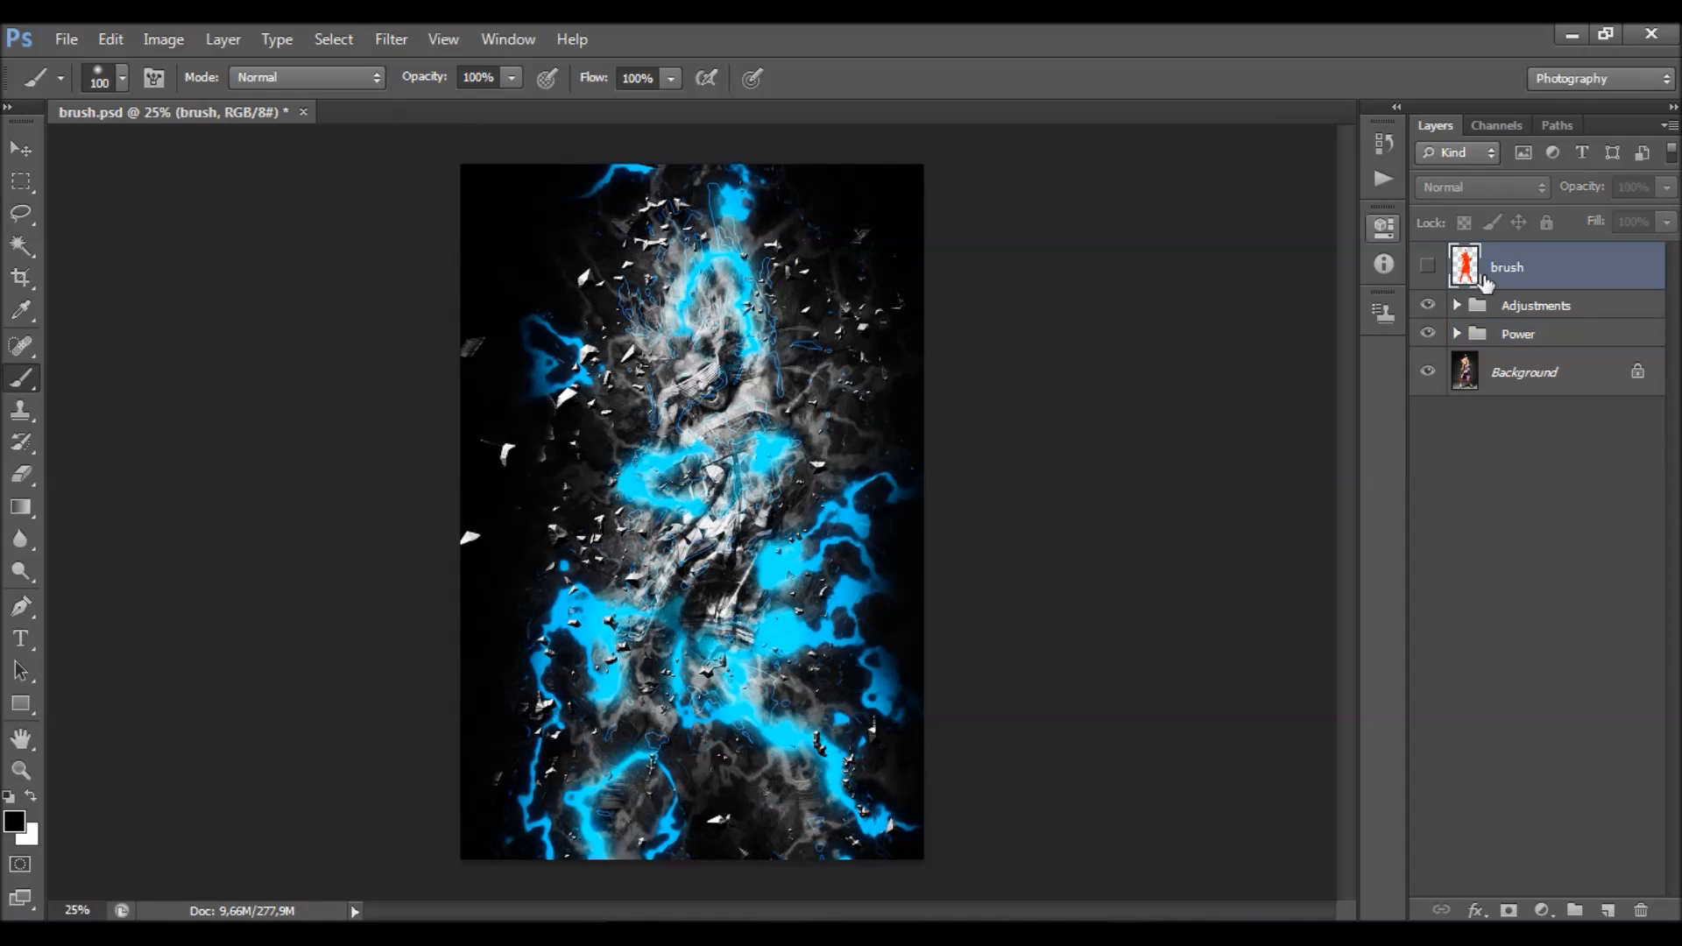
left_click(1428, 267)
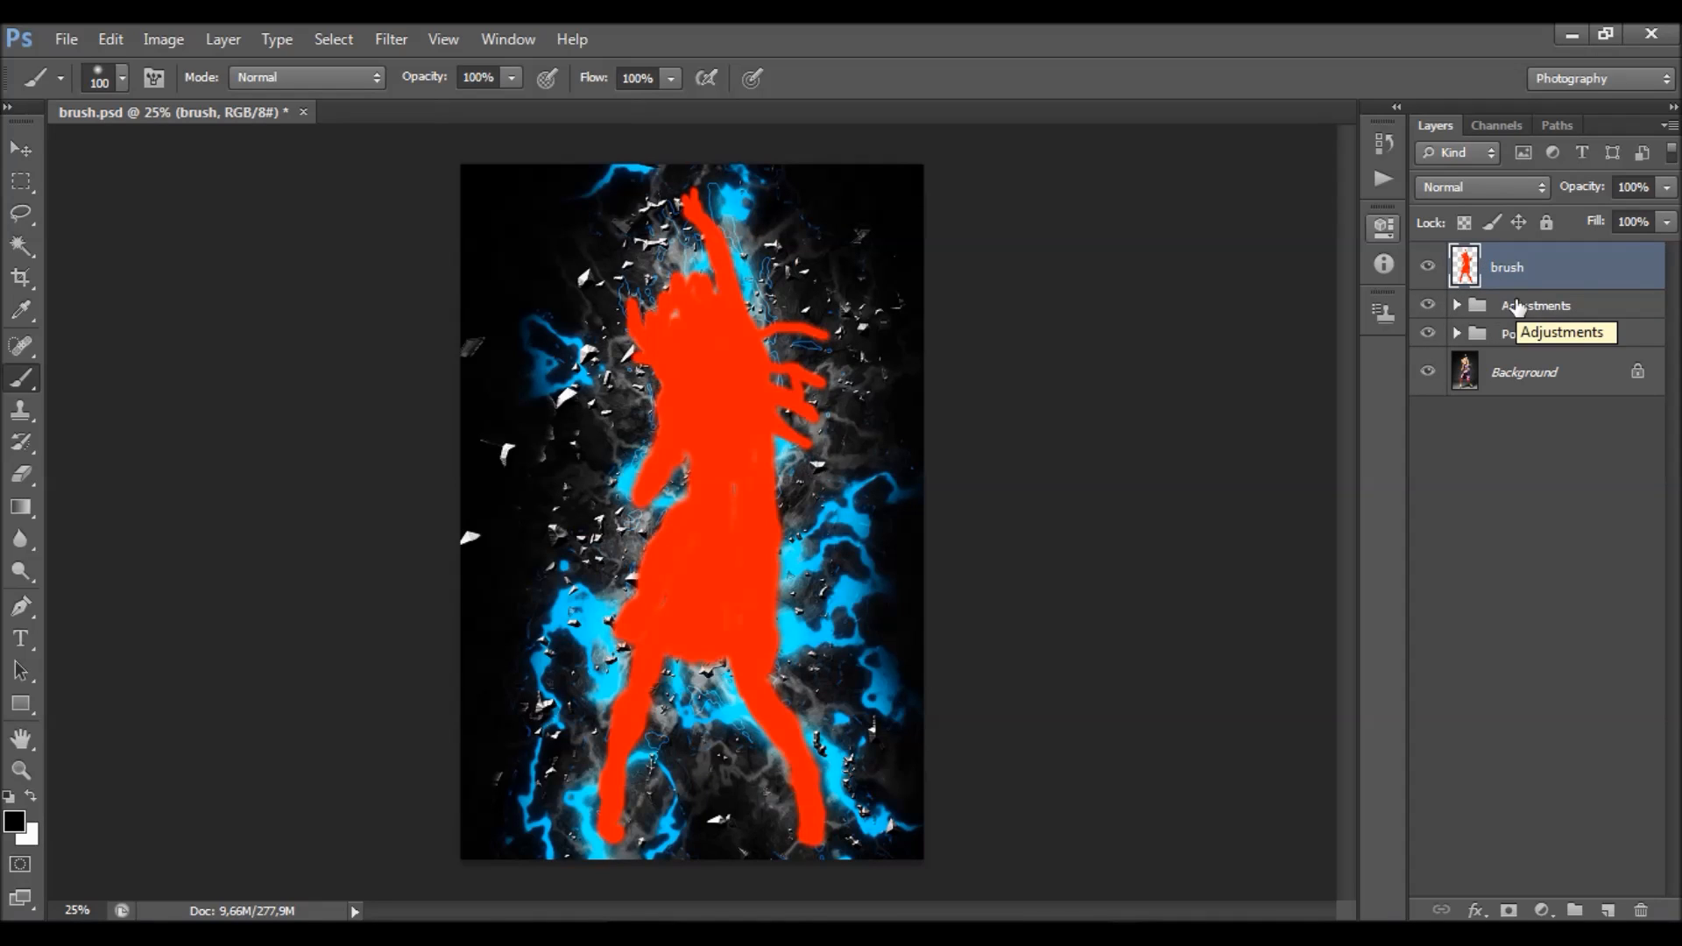
left_click(1581, 307)
left_click(1564, 336, "shift")
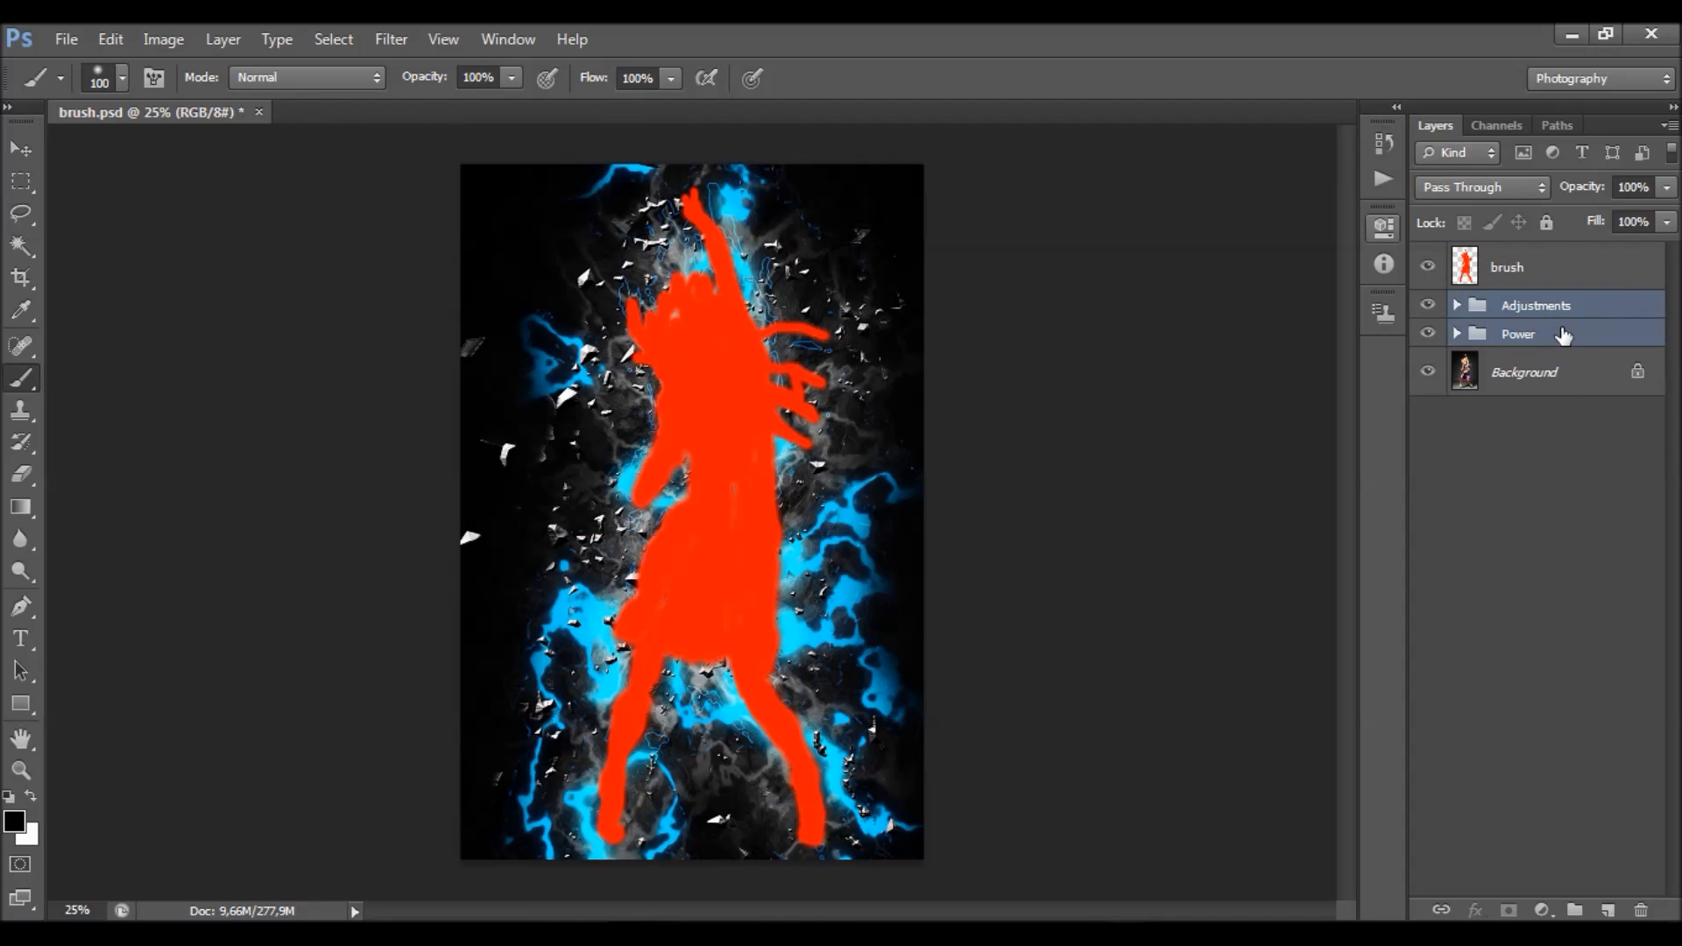
key("Delete")
- Run the Power action again on the brush and Background layers
left_click(1380, 189)
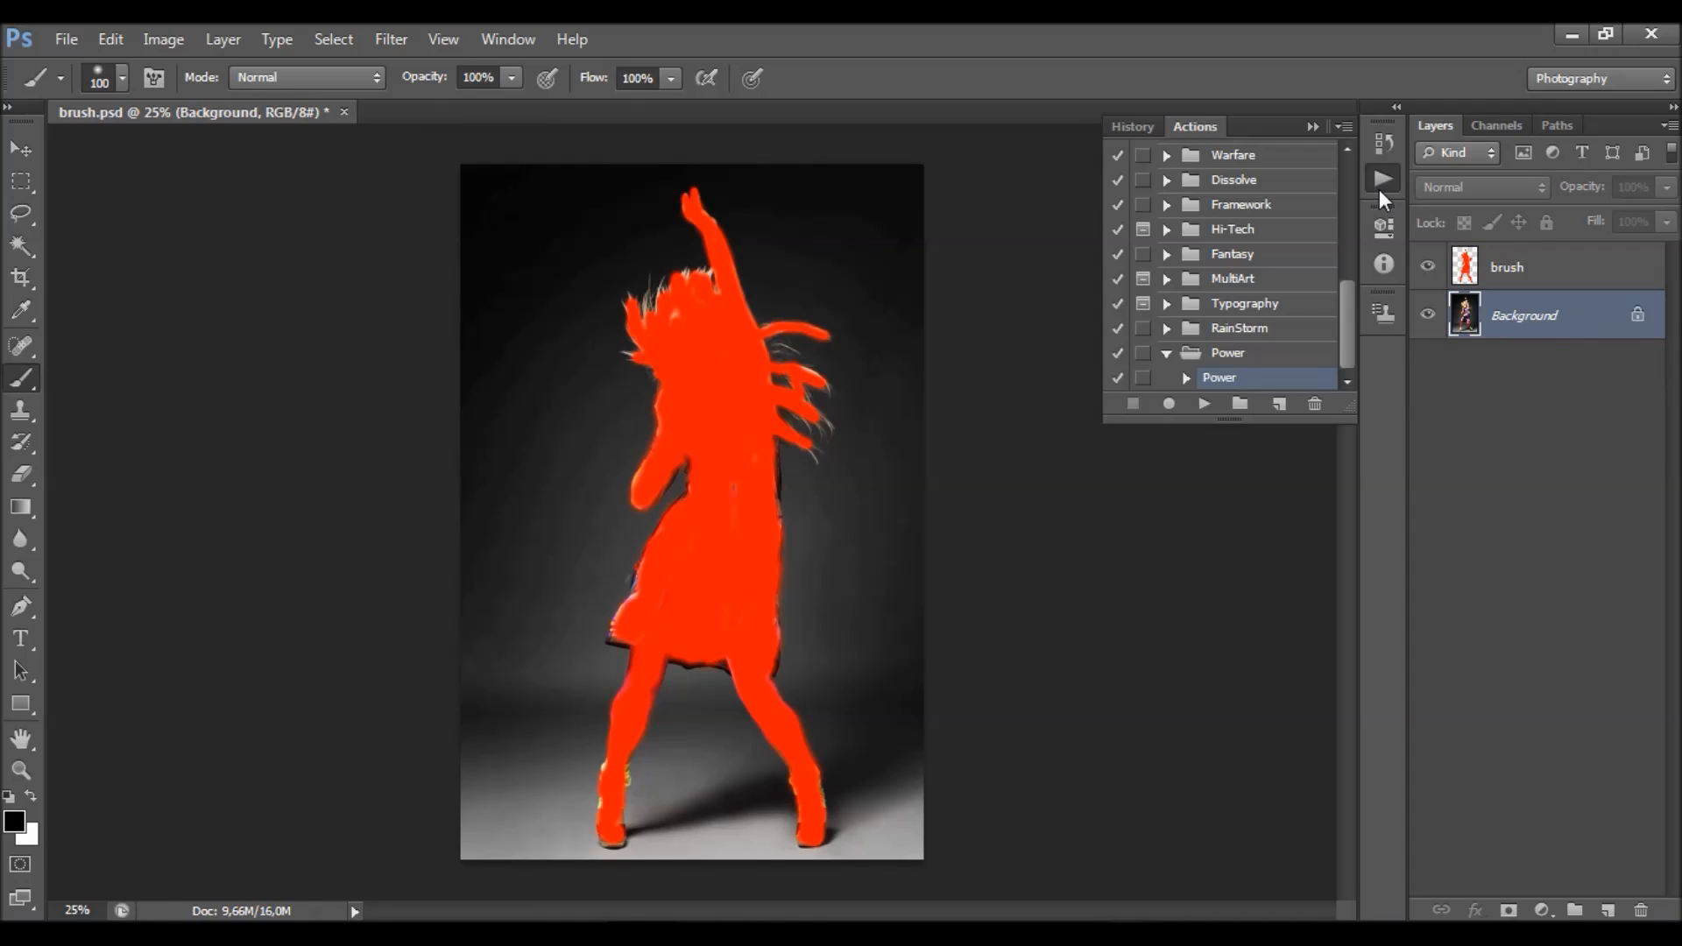
left_click(1317, 125)
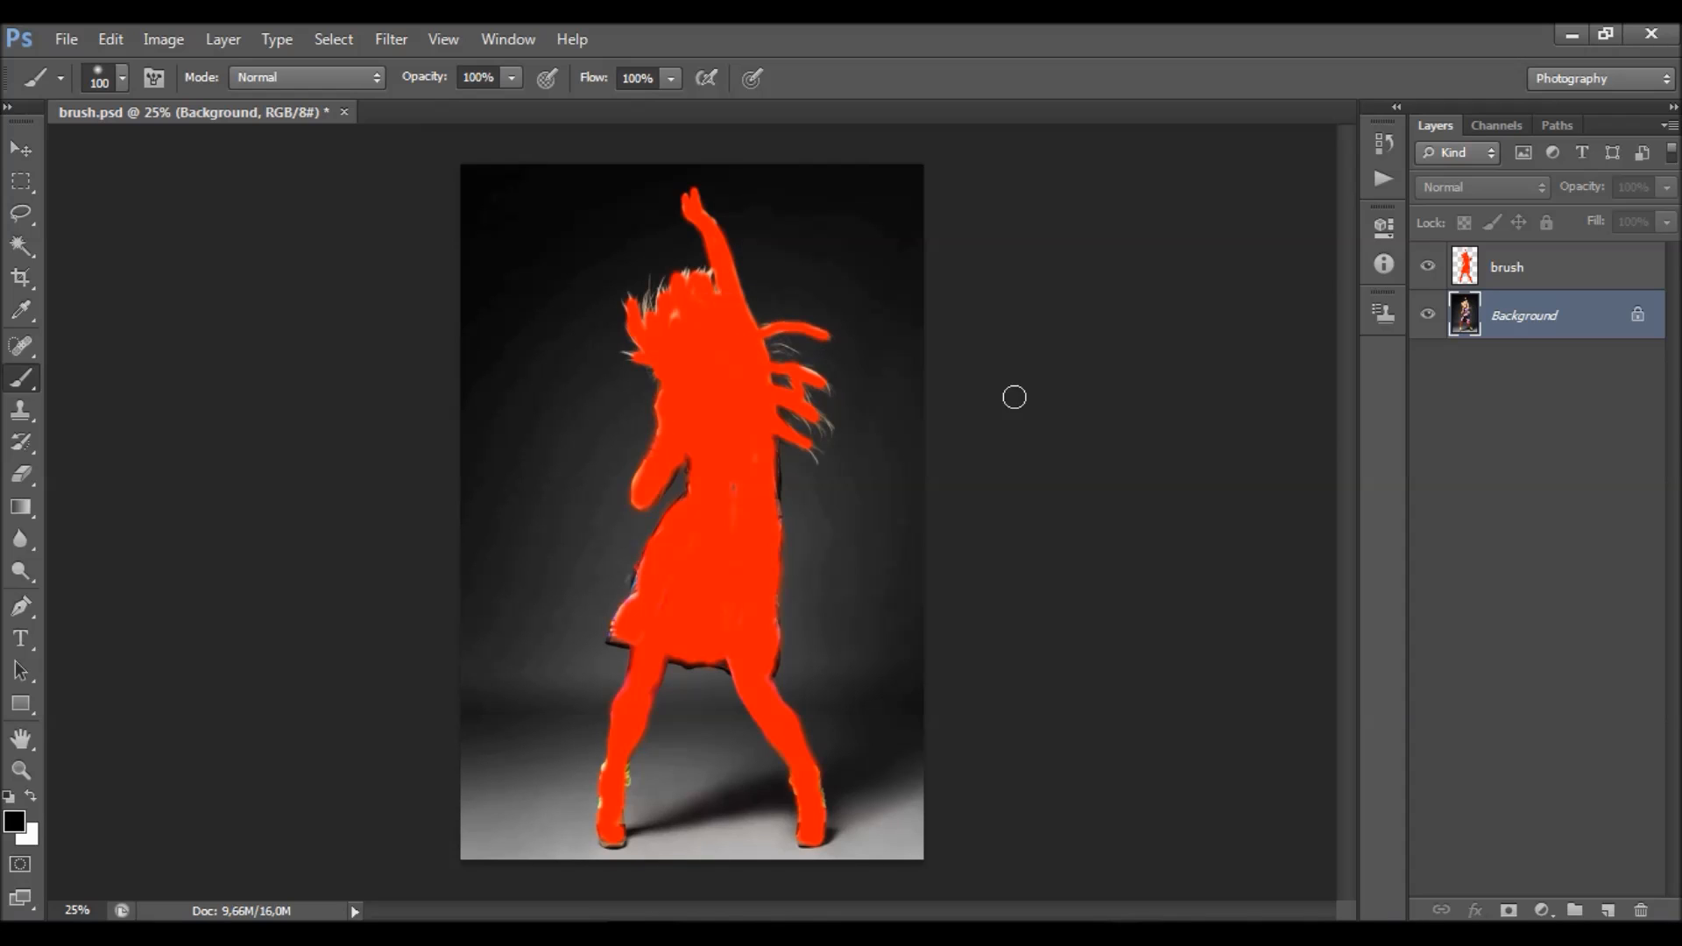
left_click(1393, 179)
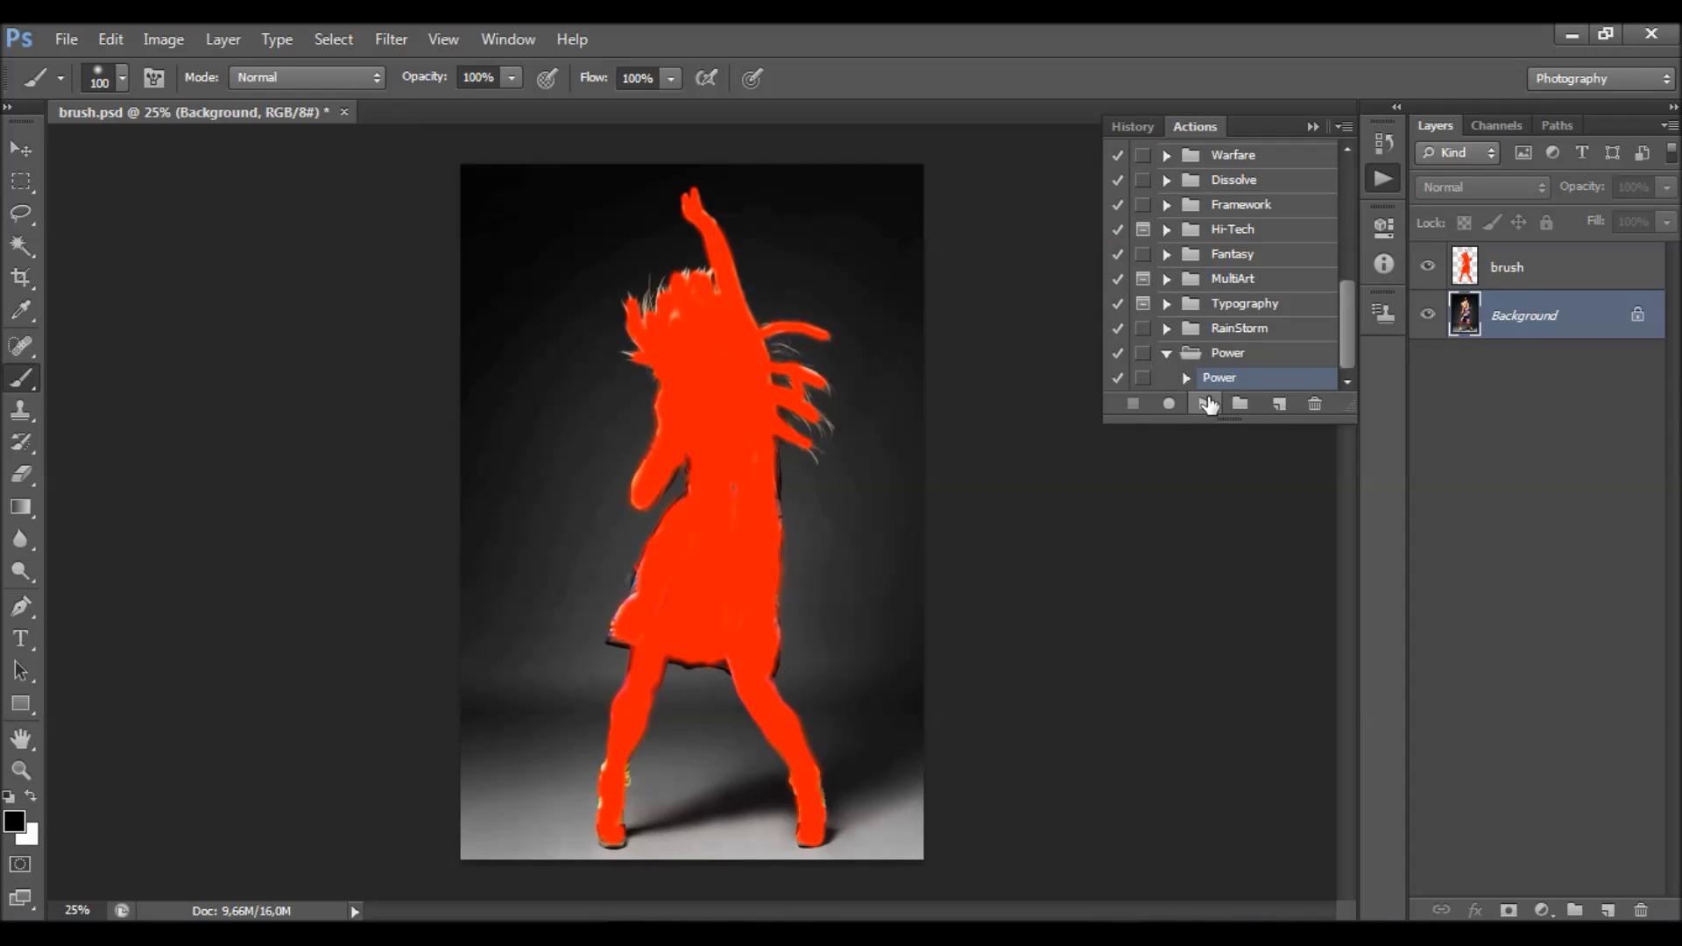
left_click(1312, 127)
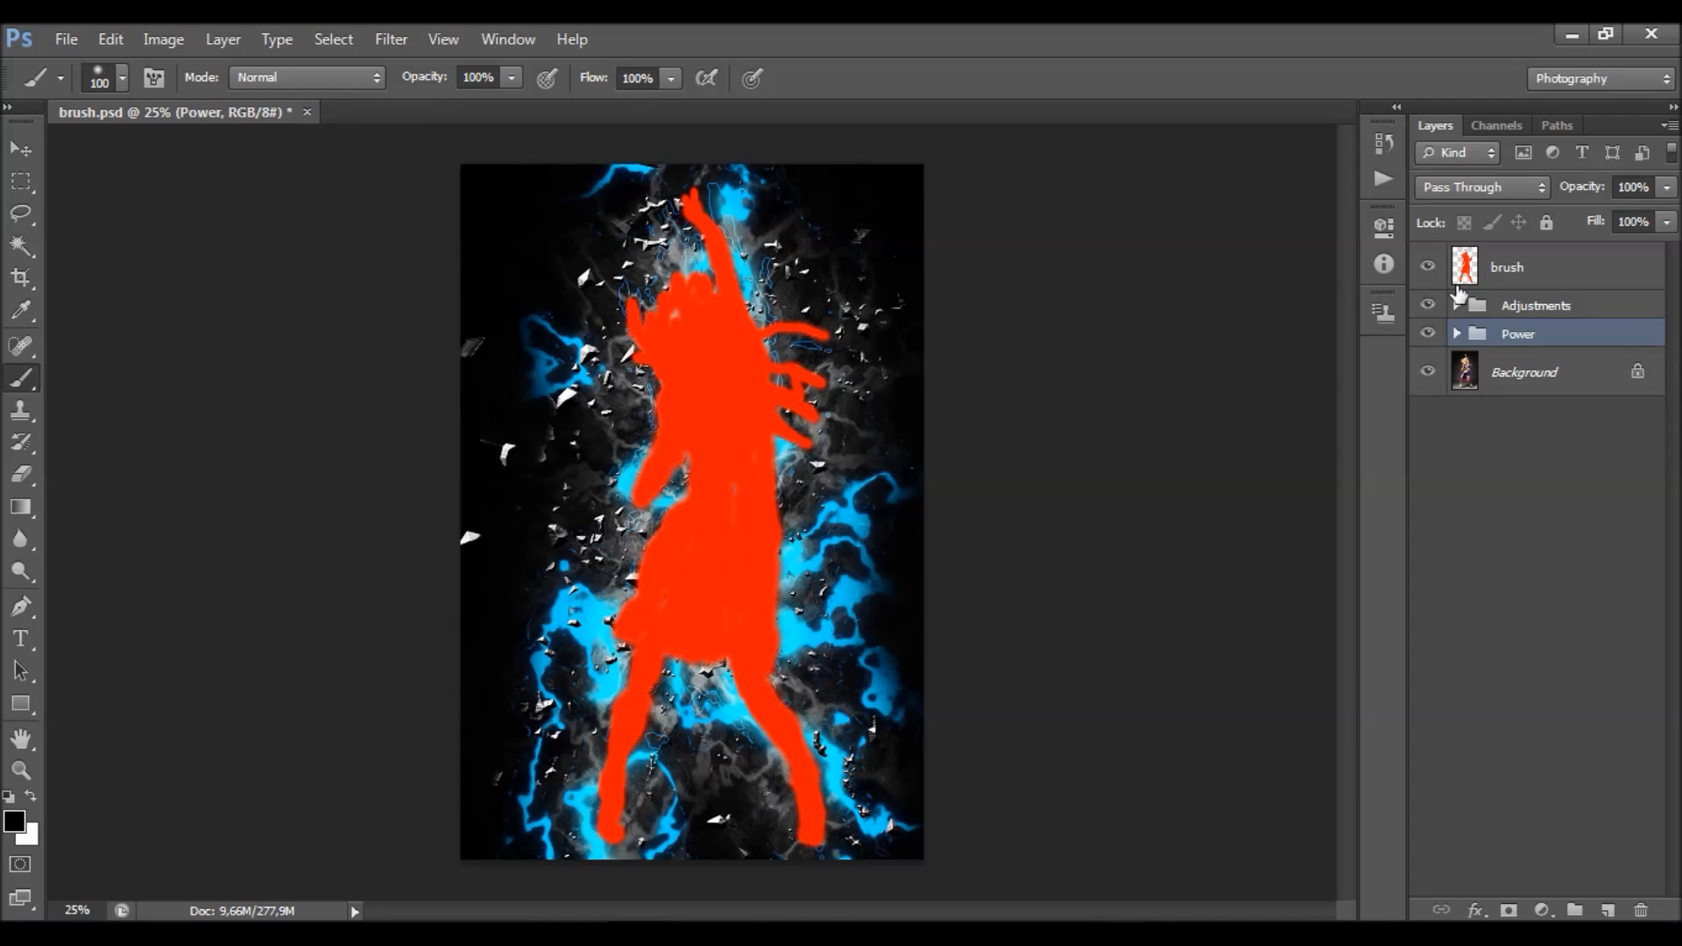
- Hide the brush layer and delete the Overall Sharpen layer from the Adjustments group
left_click(1428, 266)
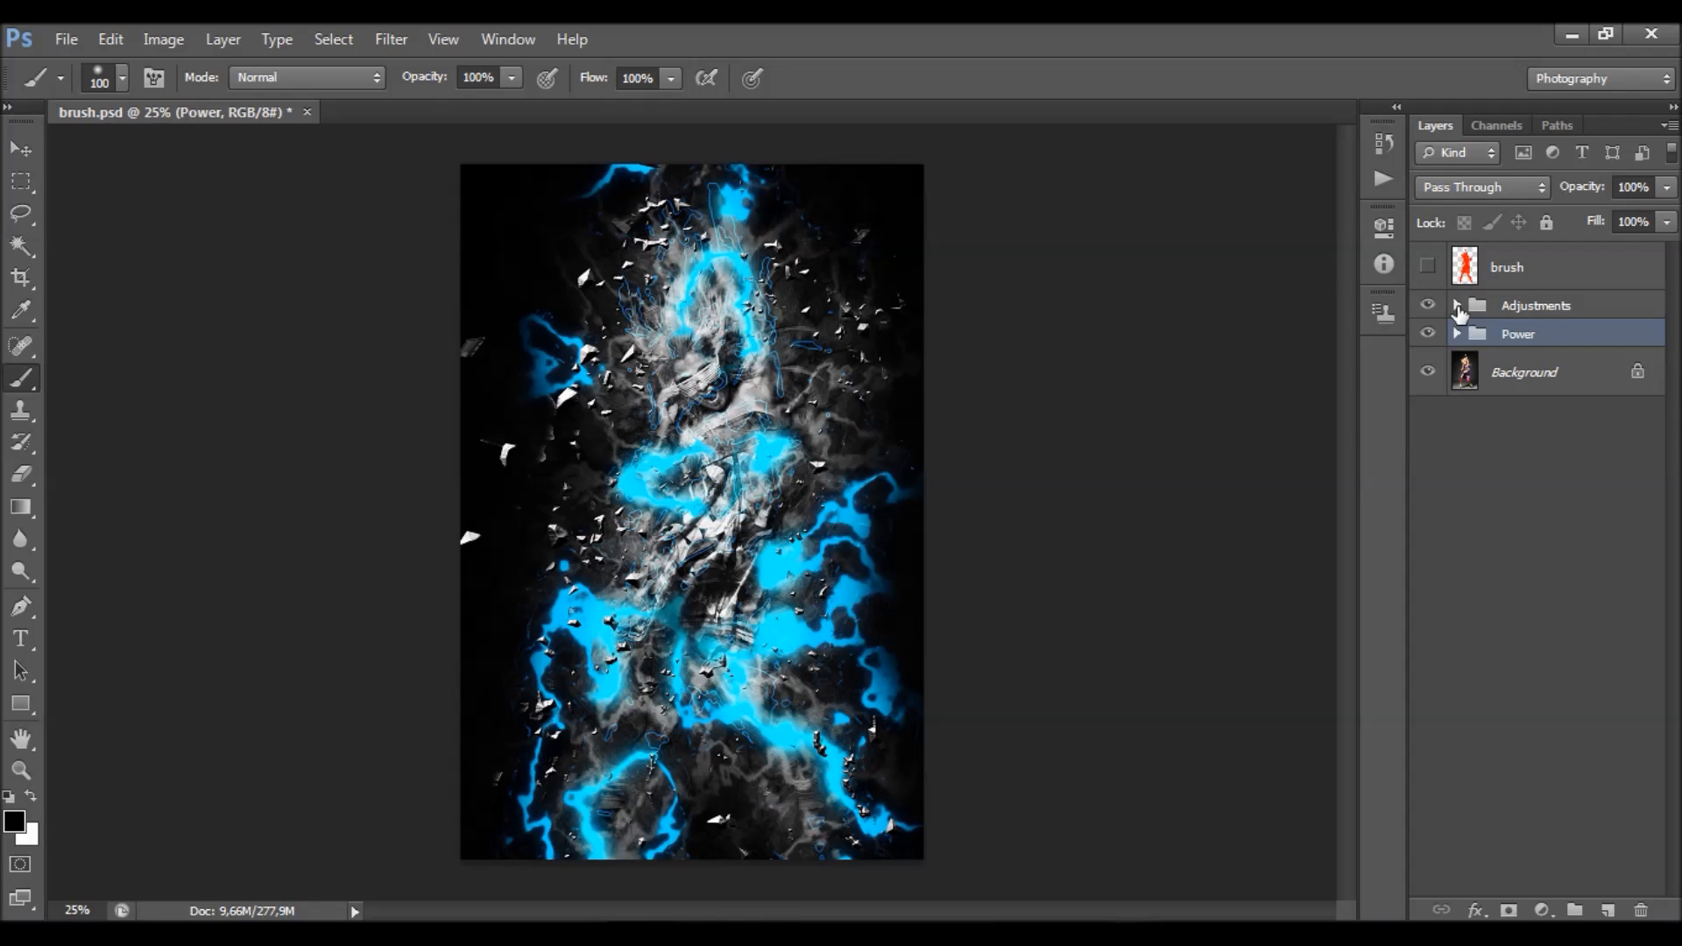
left_click(1533, 314)
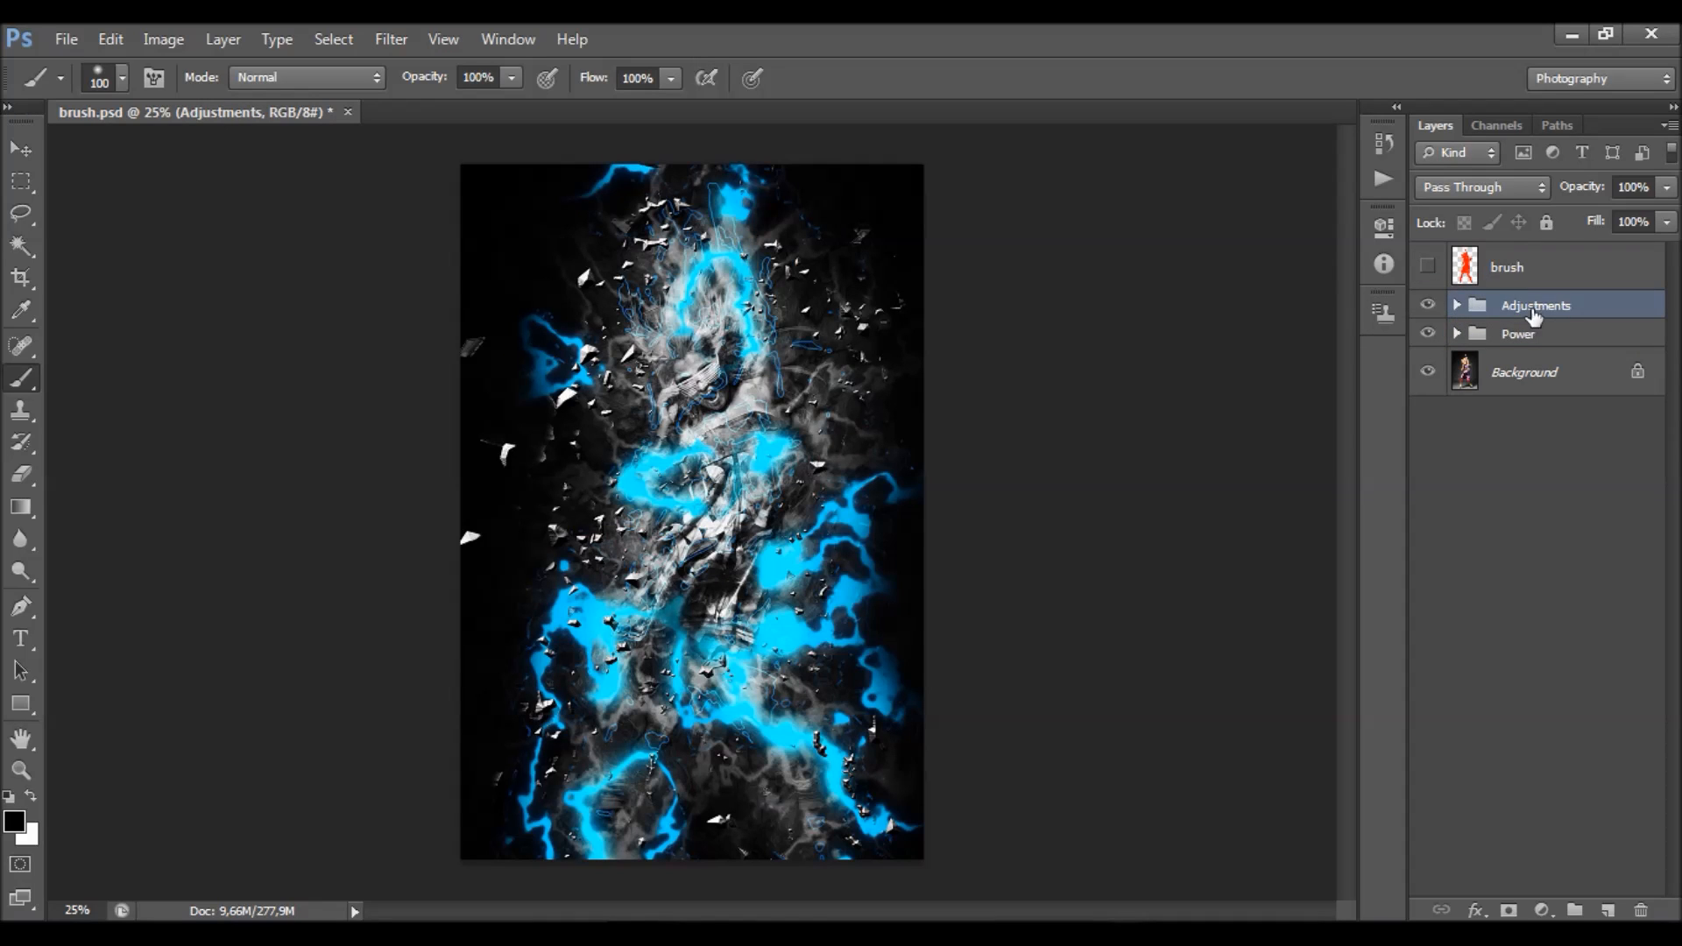
left_click(1455, 306)
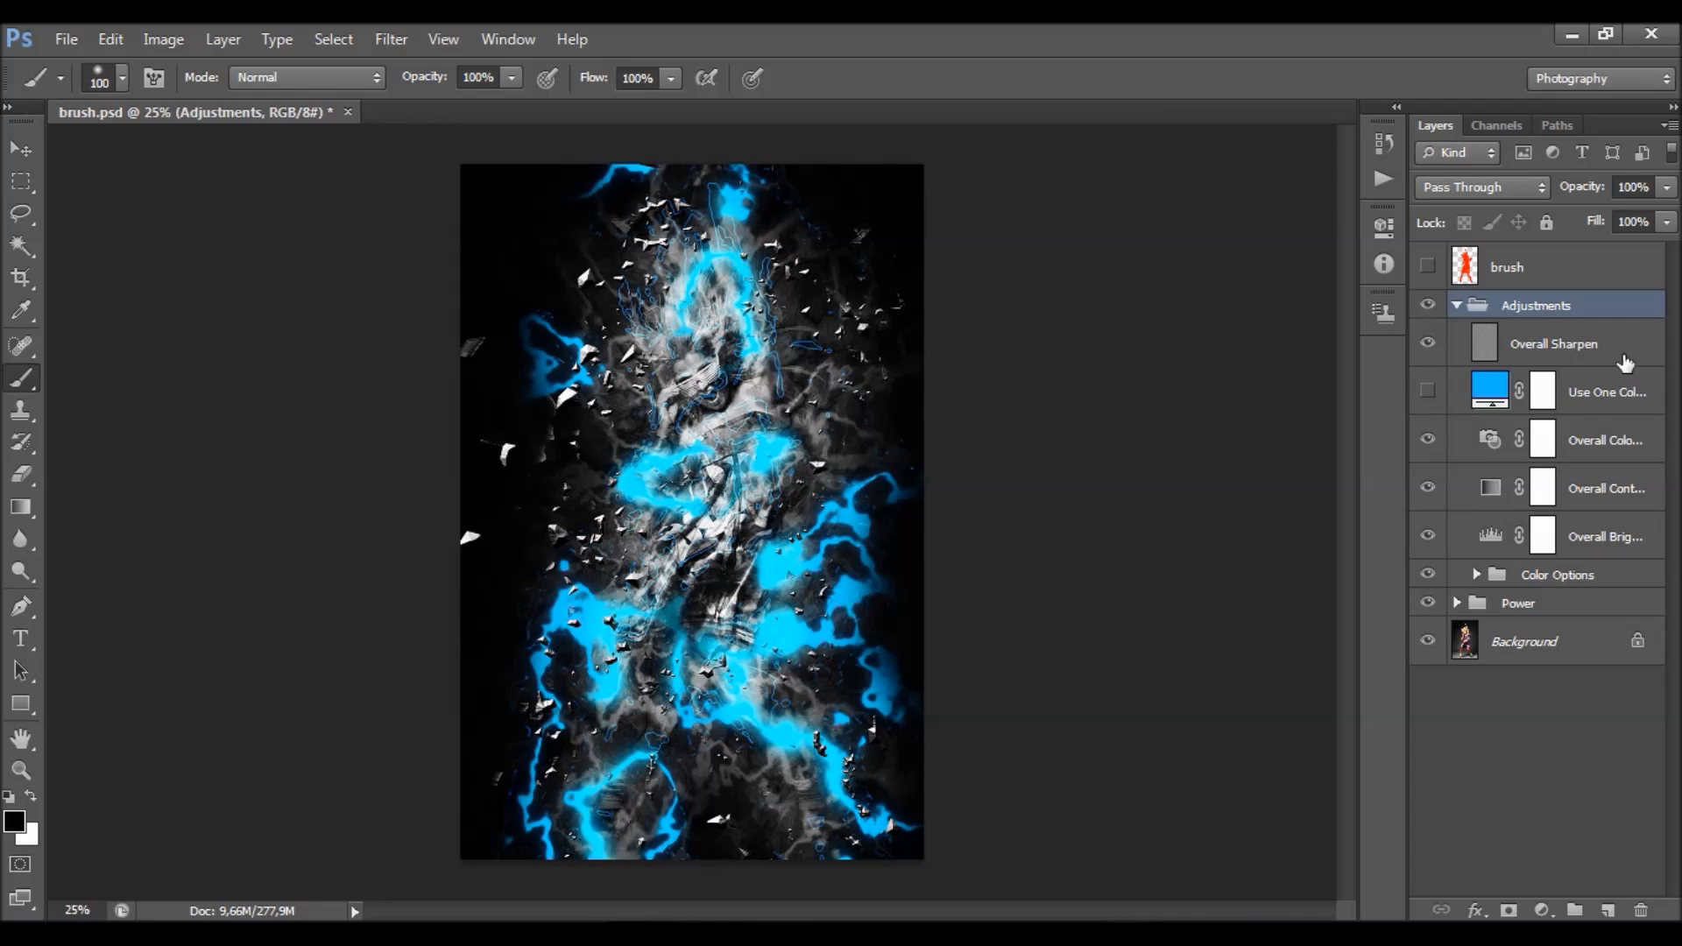
left_click(1555, 344)
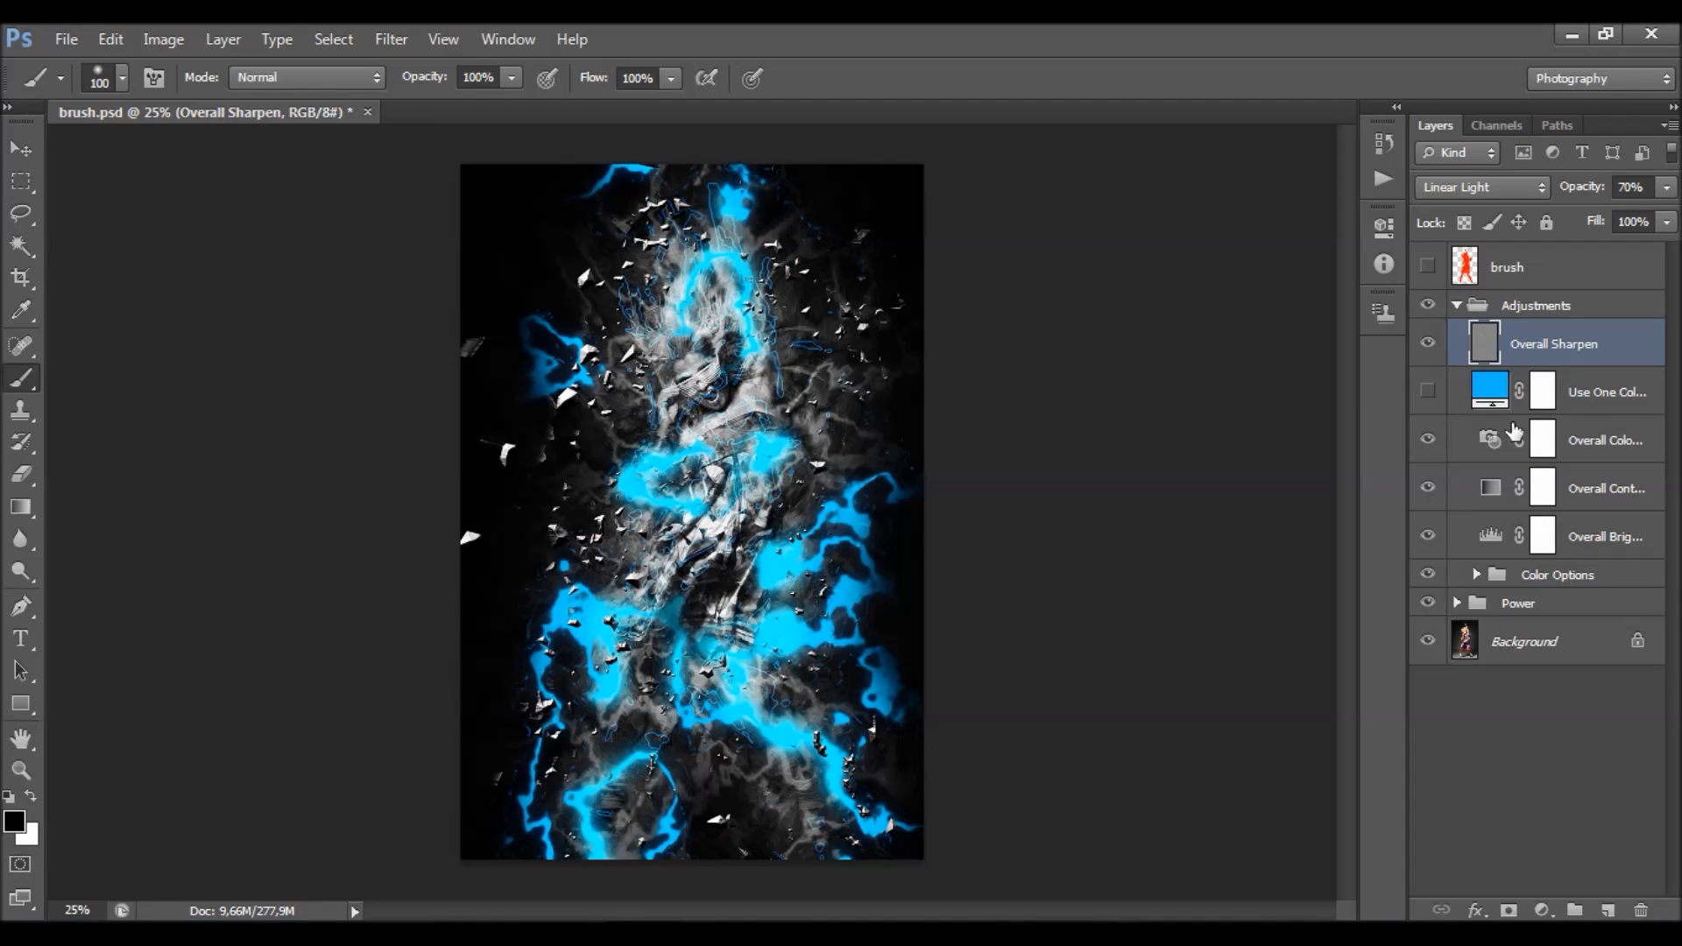
right_click(1539, 355)
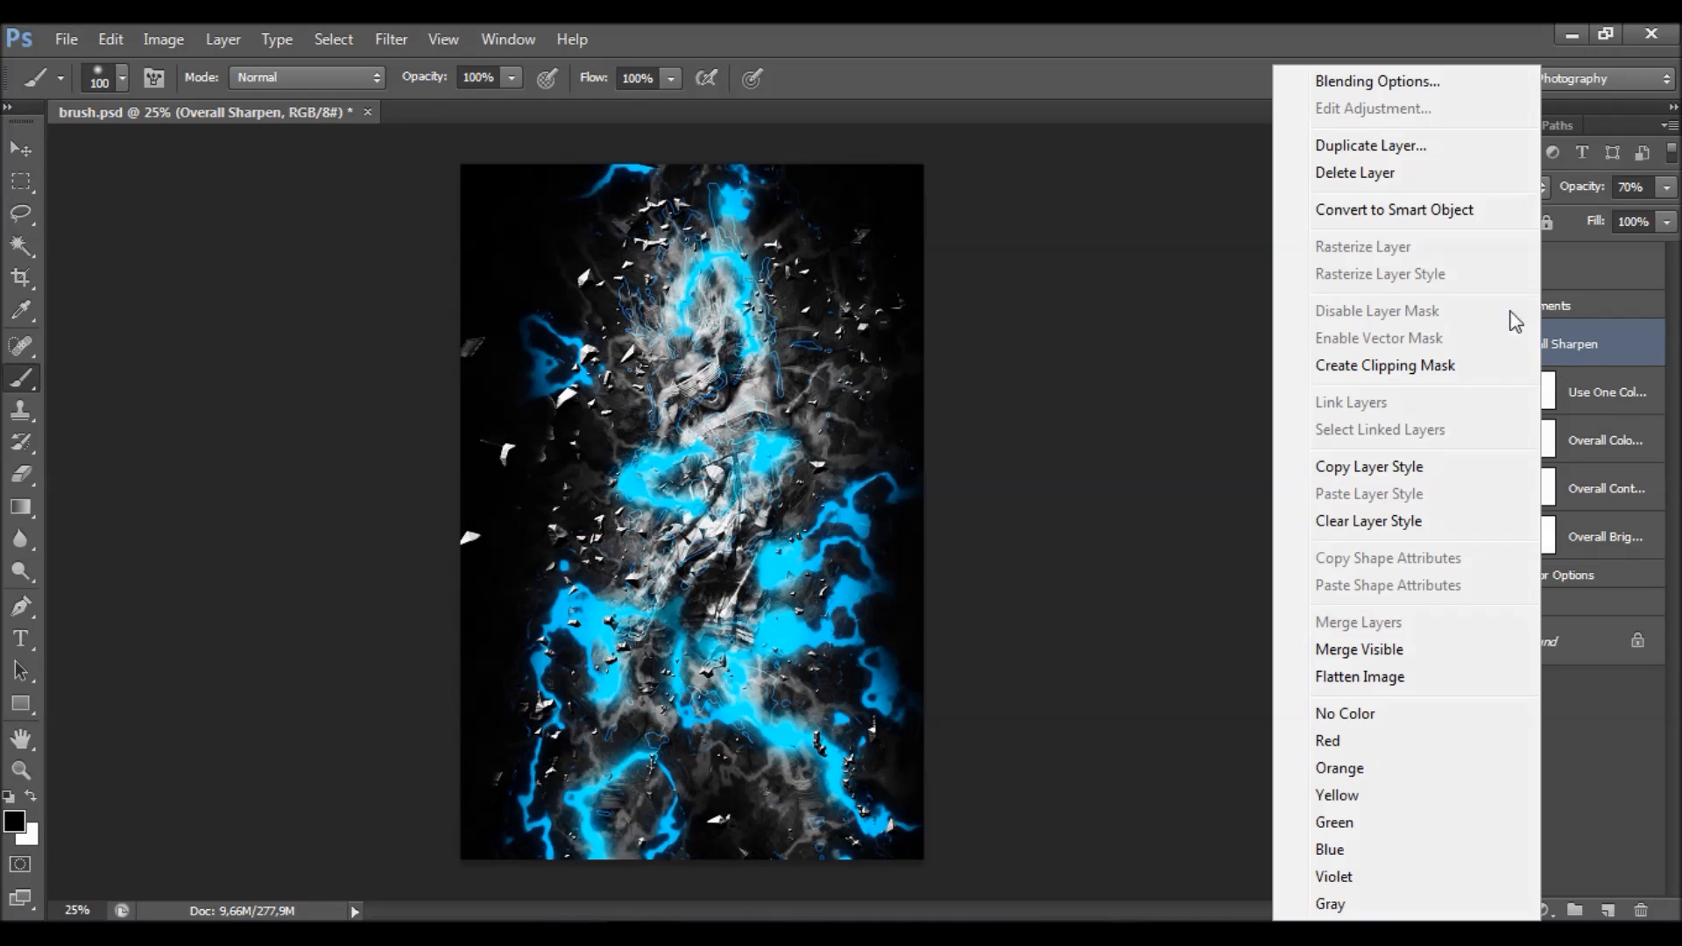
left_click(1394, 179)
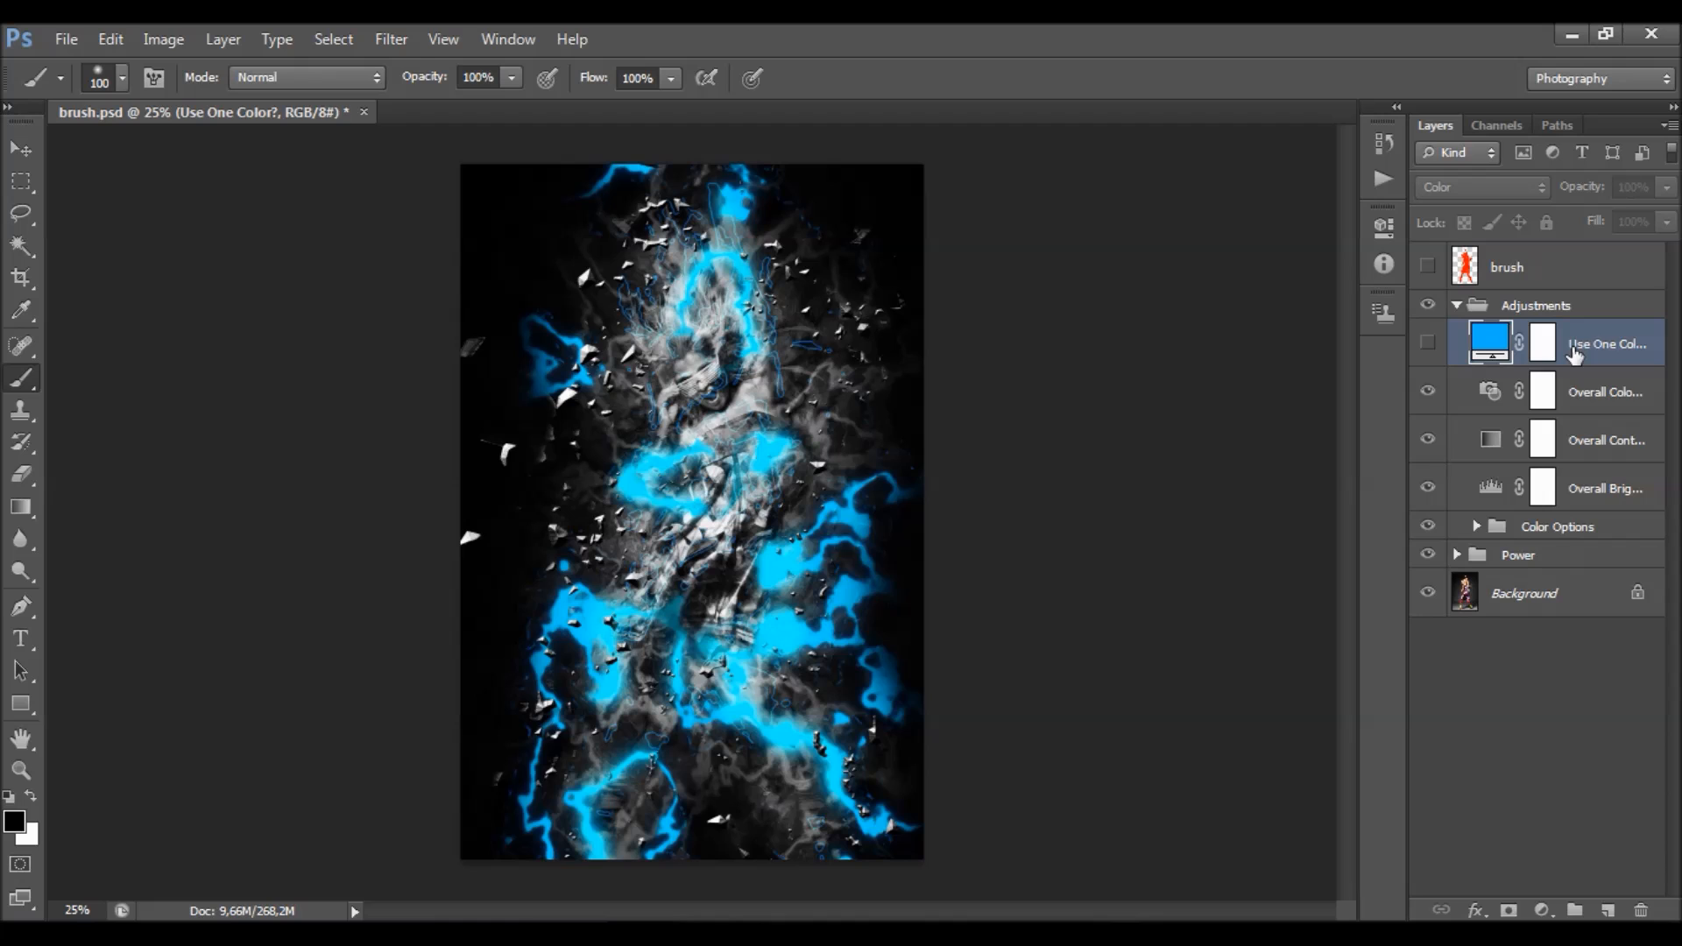
- Preview the Use One Color? fill layer over the image, reduce its opacity to 40%, and hide it again
left_click_drag(1406, 342, 1321, 343)
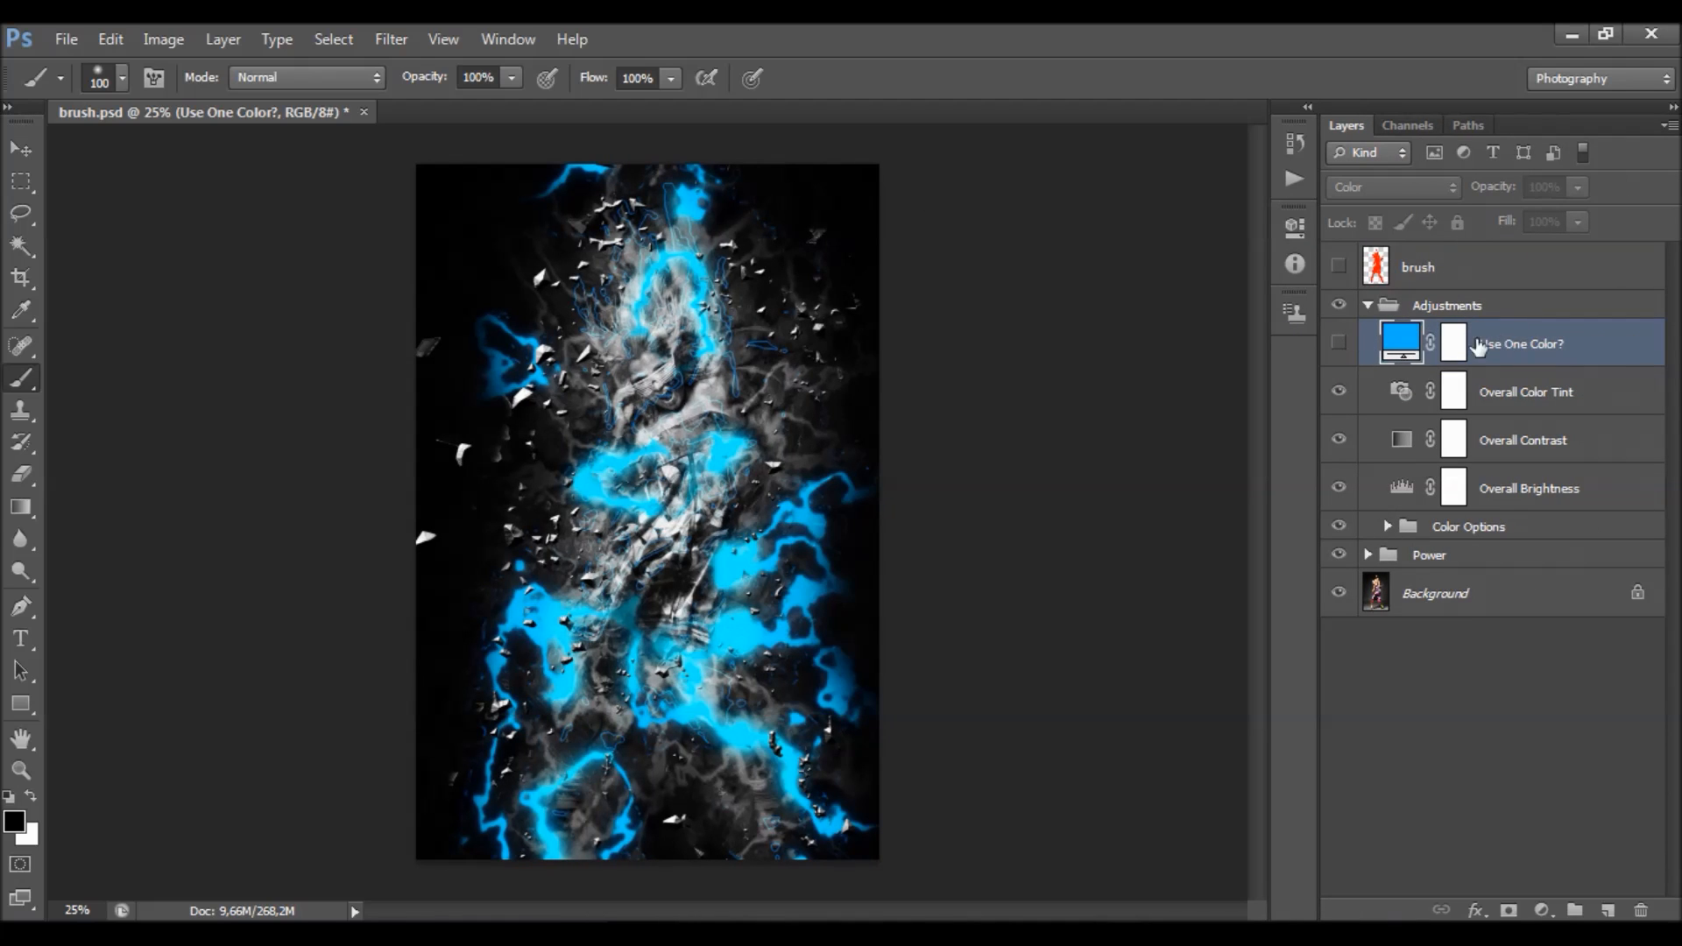
left_click(1339, 343)
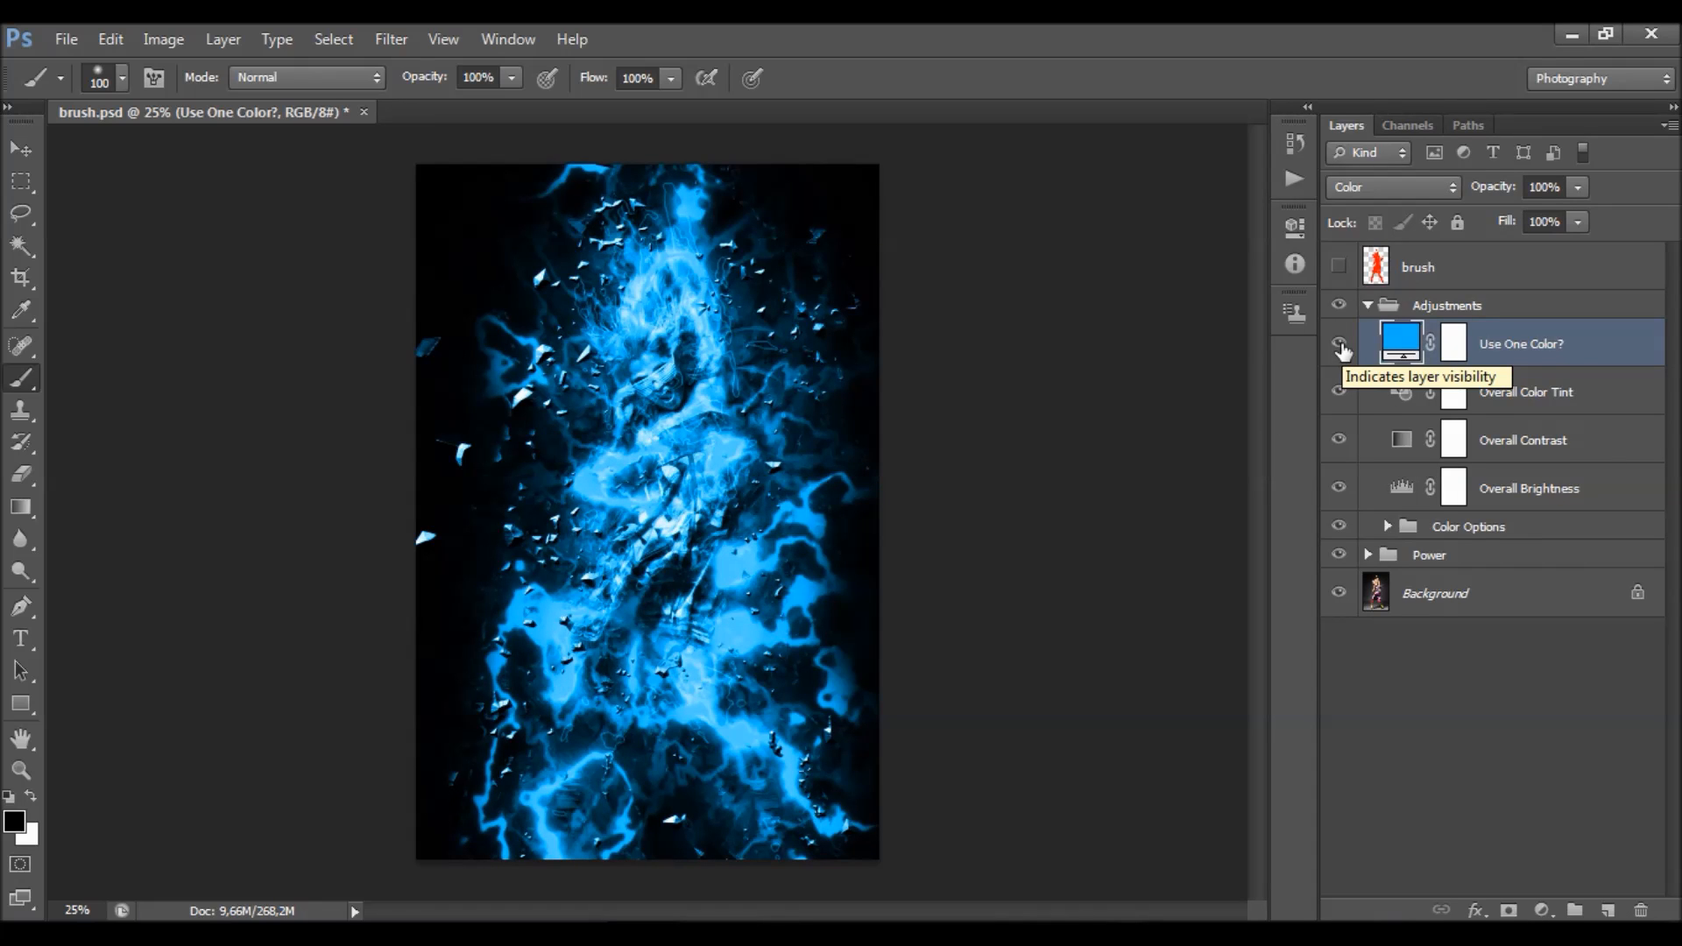
double_click(1401, 342)
left_click_drag(1219, 448, 1226, 494)
left_click(1299, 480)
left_click(1410, 411)
left_click(1577, 187)
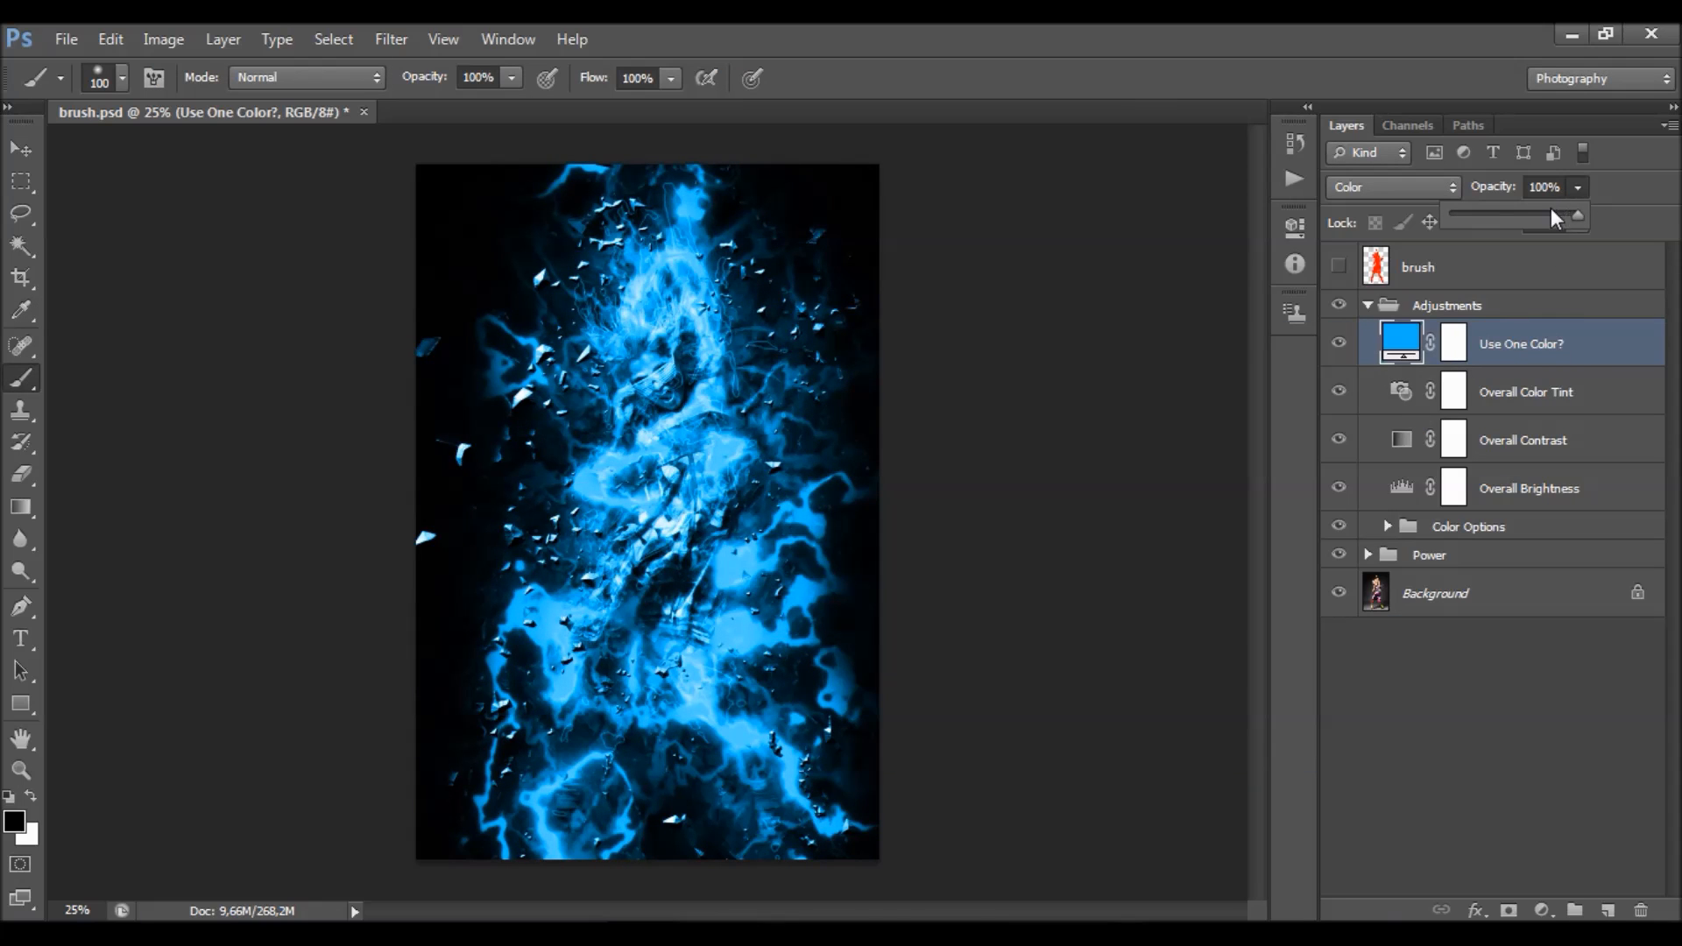
left_click(1338, 343)
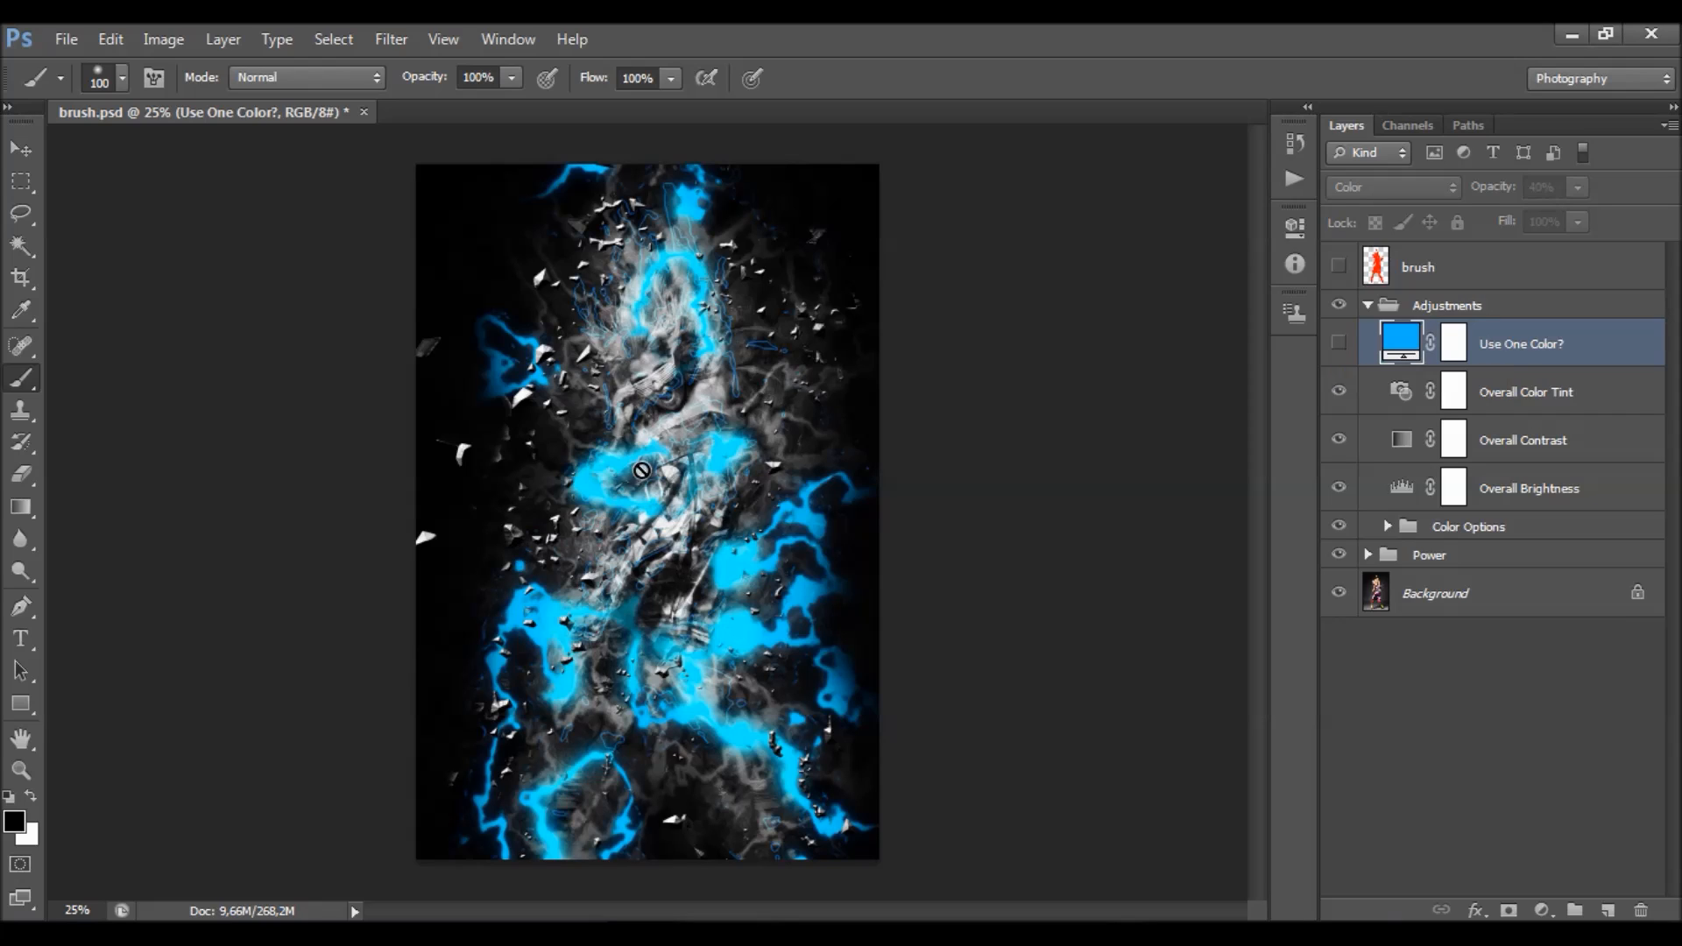
- Expand the Power group and its PHOTO subgroup and select the layer mask of the Main Photo layer
left_click(1368, 556)
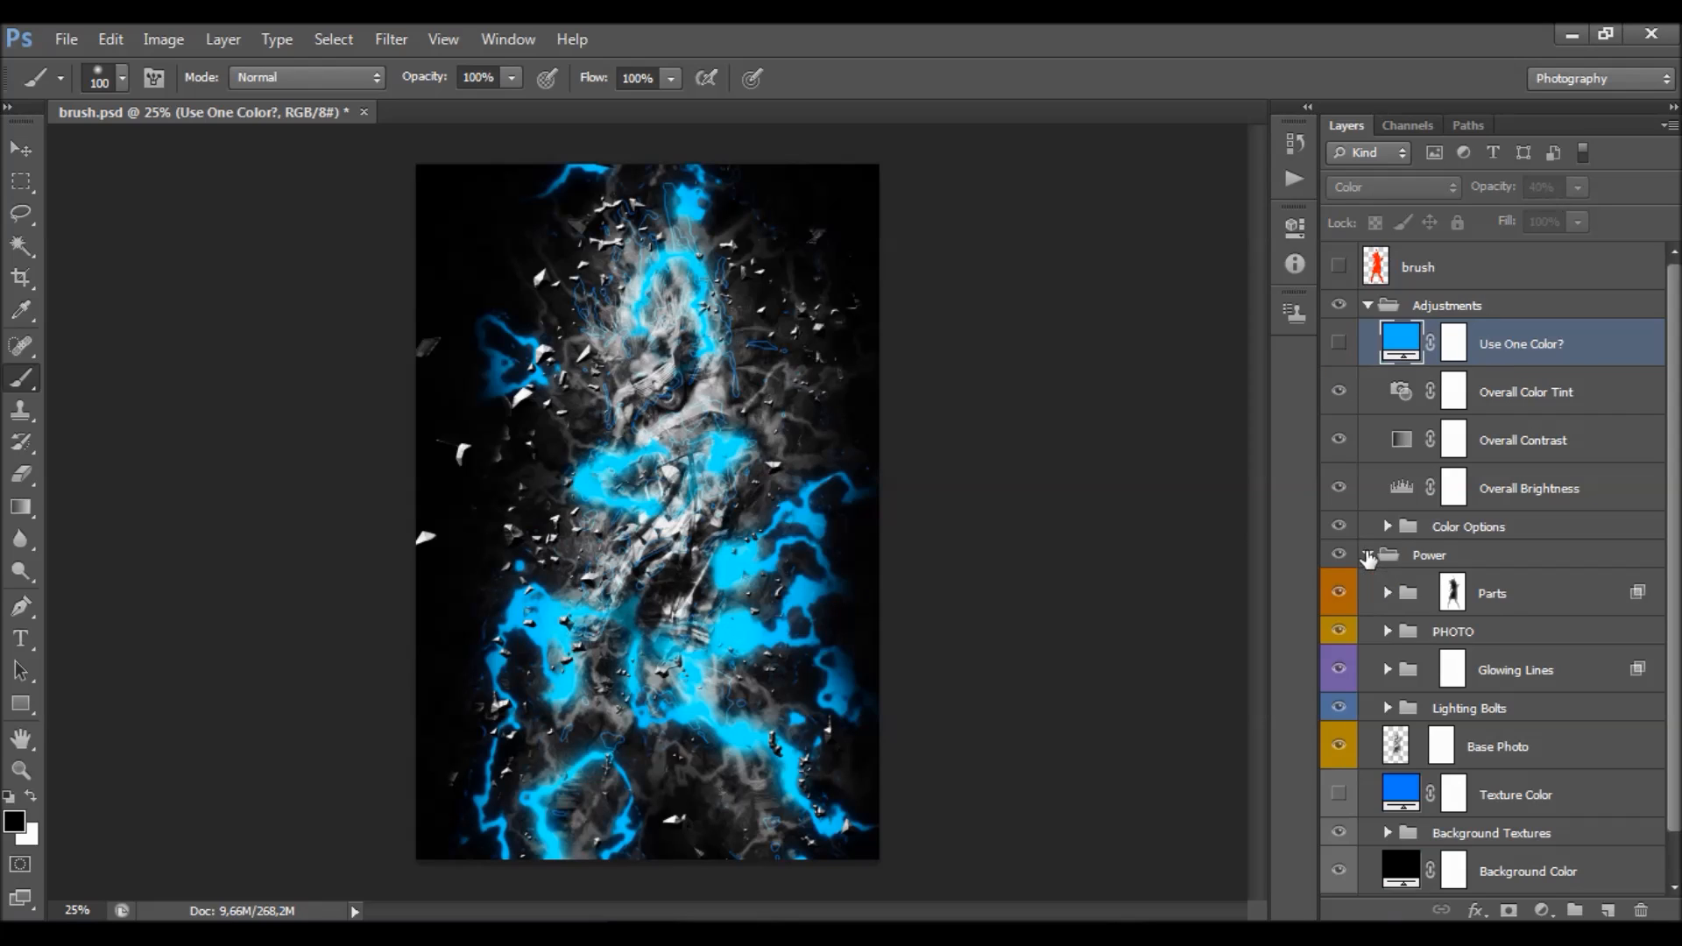
left_click(1472, 644)
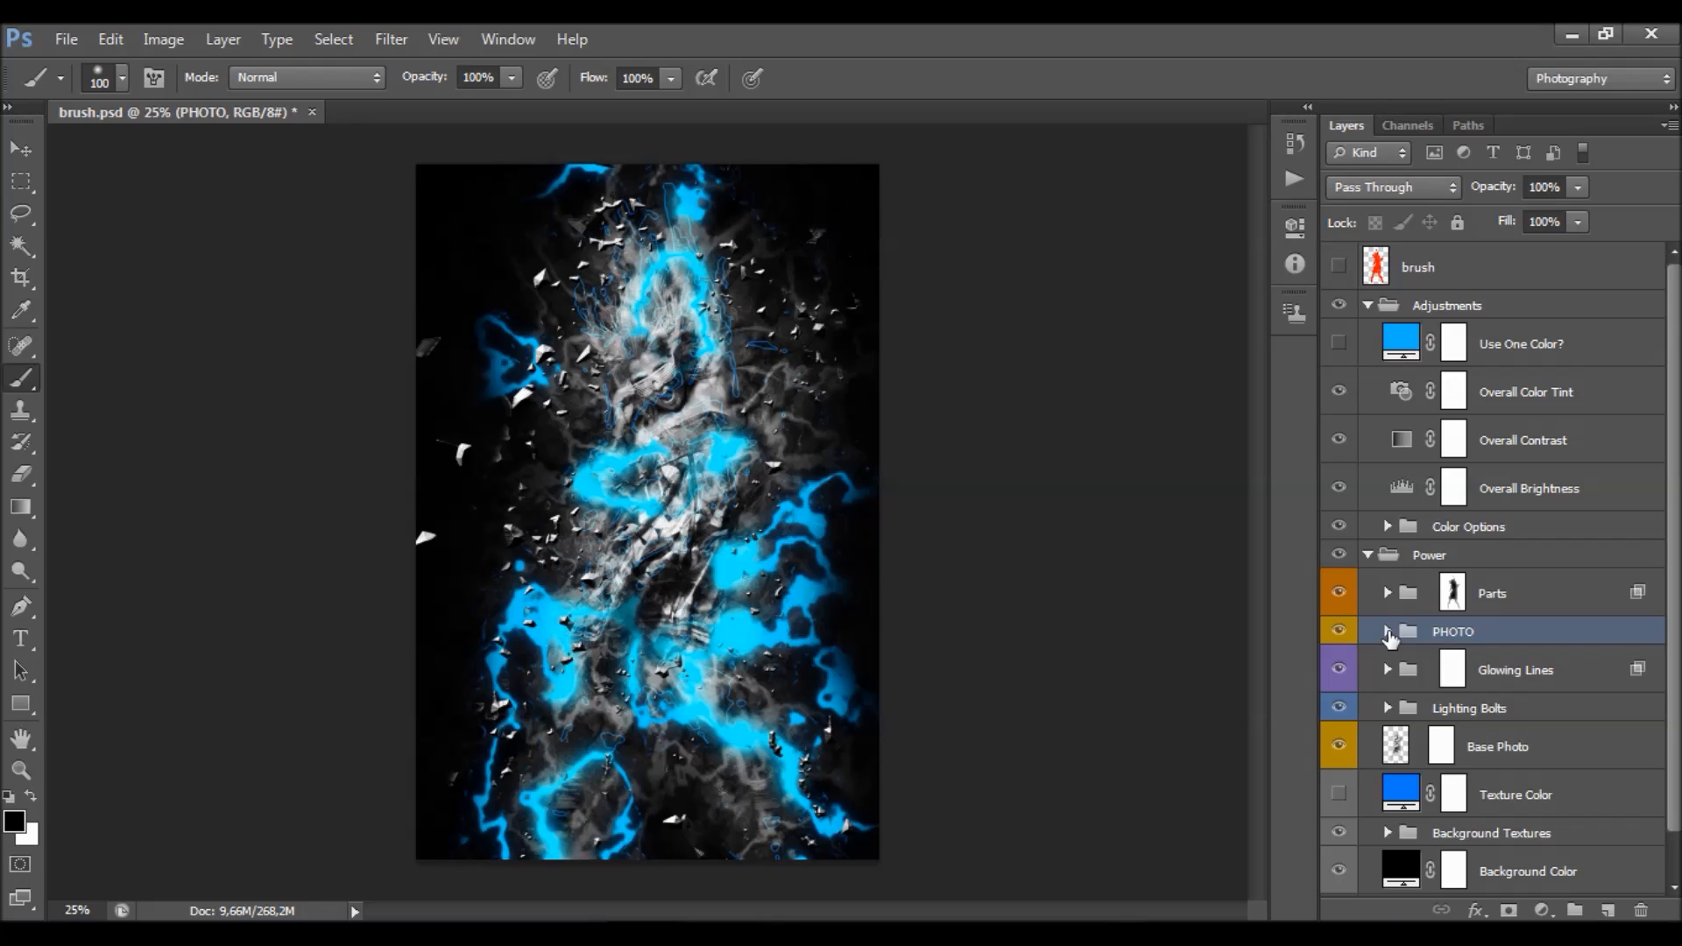
left_click(1388, 631)
left_click(1503, 810)
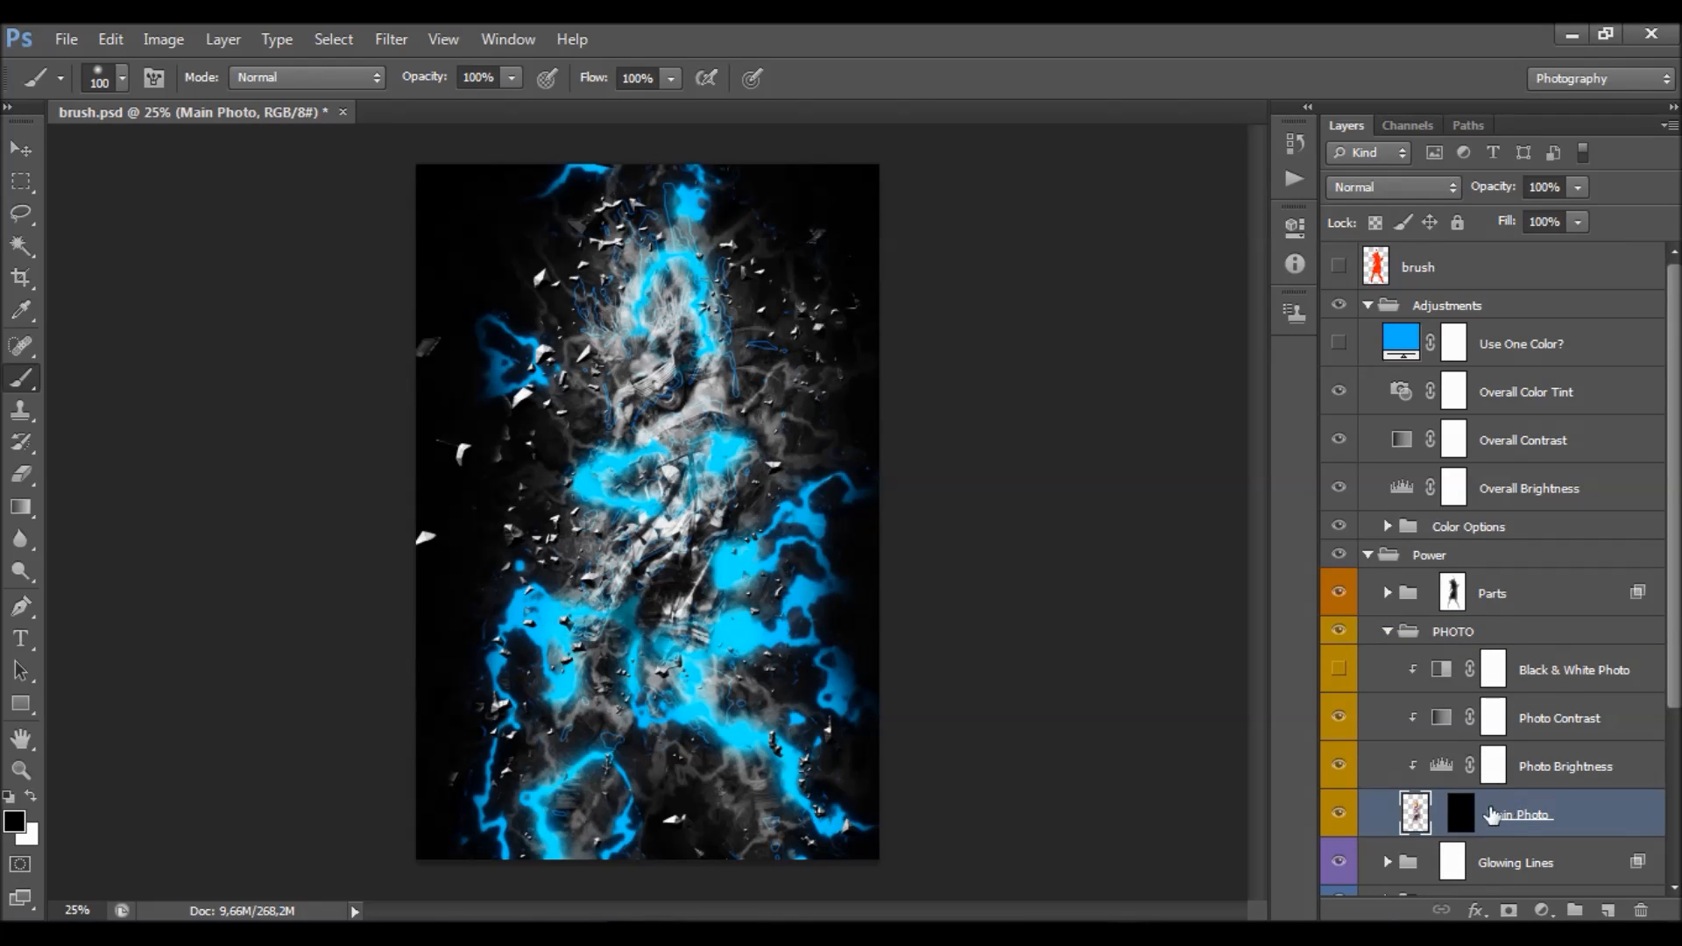
left_click(1460, 823)
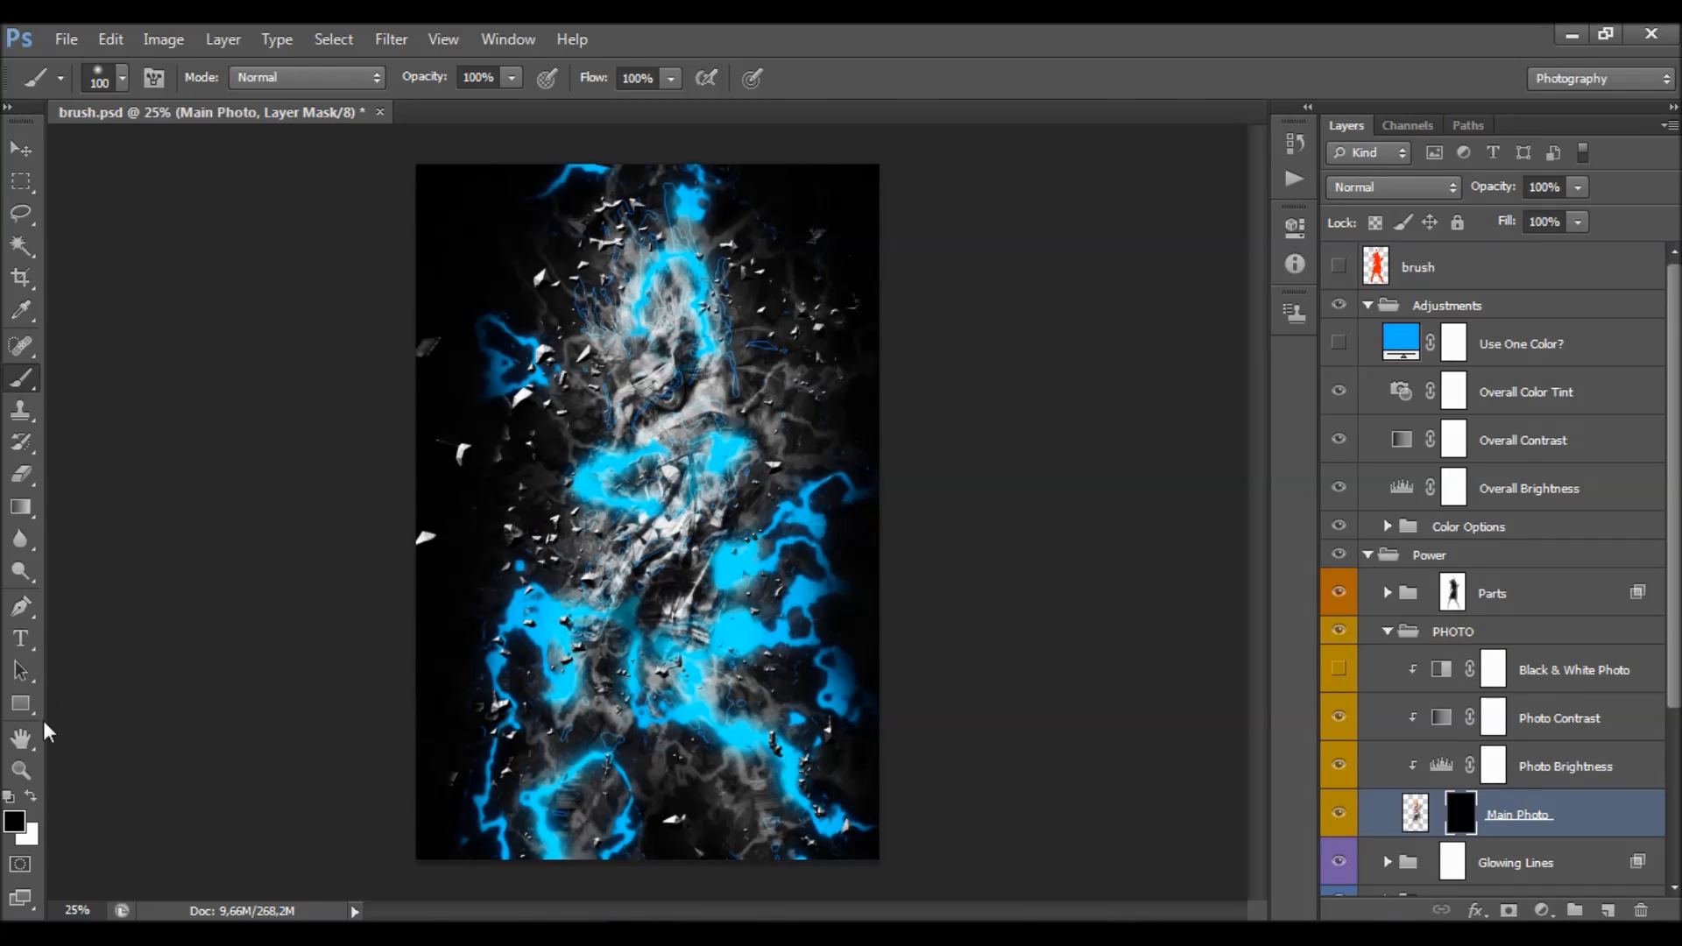
- Set the foreground color to white (ffffff) and the Brush tool's size to 250 for painting on the mask
left_click(15, 821)
left_click(880, 400)
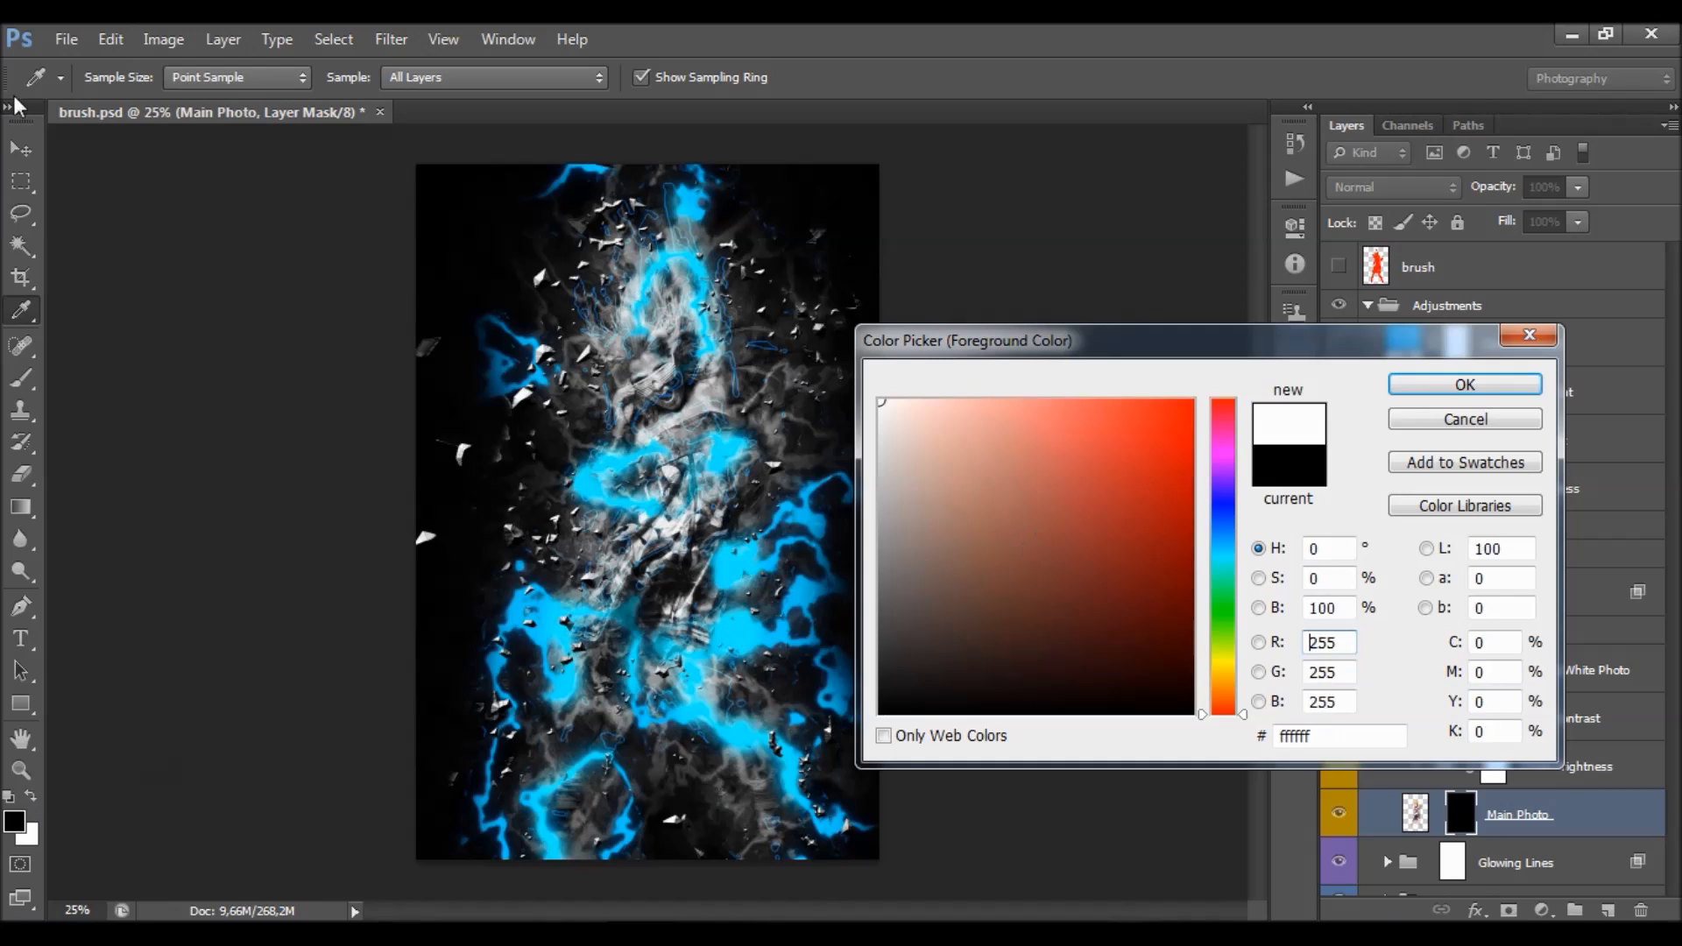
key("Return")
key("b")
right_click(724, 493)
left_click(864, 105)
key("bracketright")
key("bracketright")
key("bracketright")
key("bracketright")
key("bracketright")
key("bracketright")
key("bracketright")
key("bracketleft")
key("bracketleft")
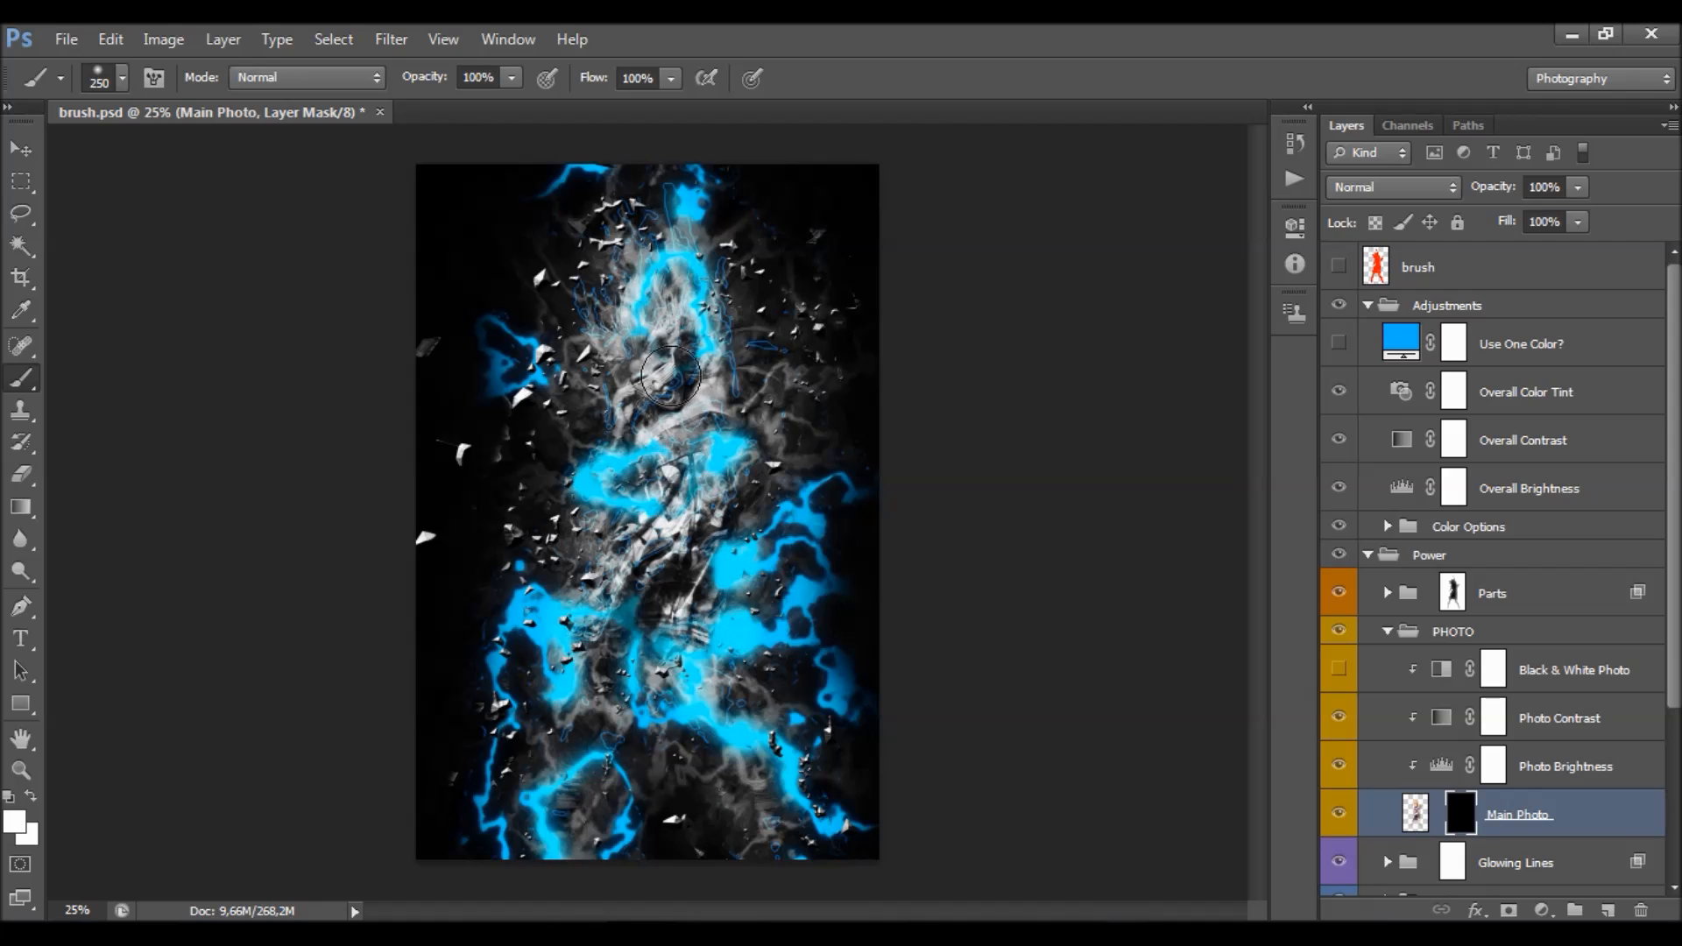
- Paint white on the Main Photo mask over the woman's face, hair, dress and legs to reveal the original photo
scroll(677, 351, "up", 1)
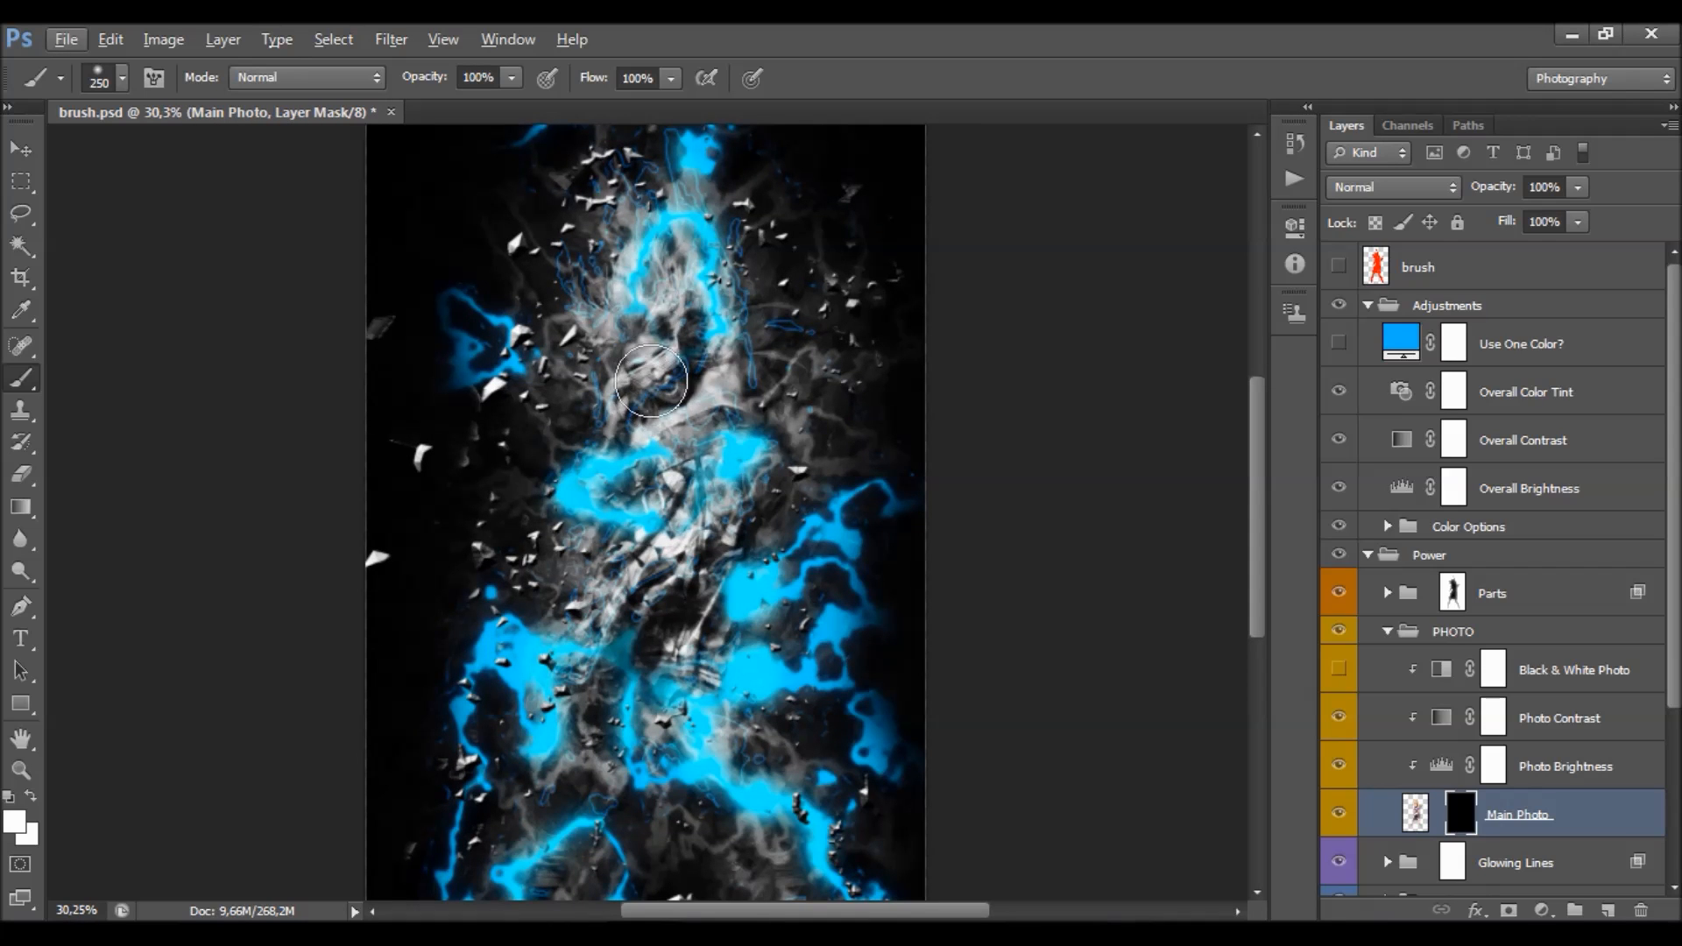
left_click_drag(653, 367, 710, 504)
left_click_drag(657, 368, 696, 170)
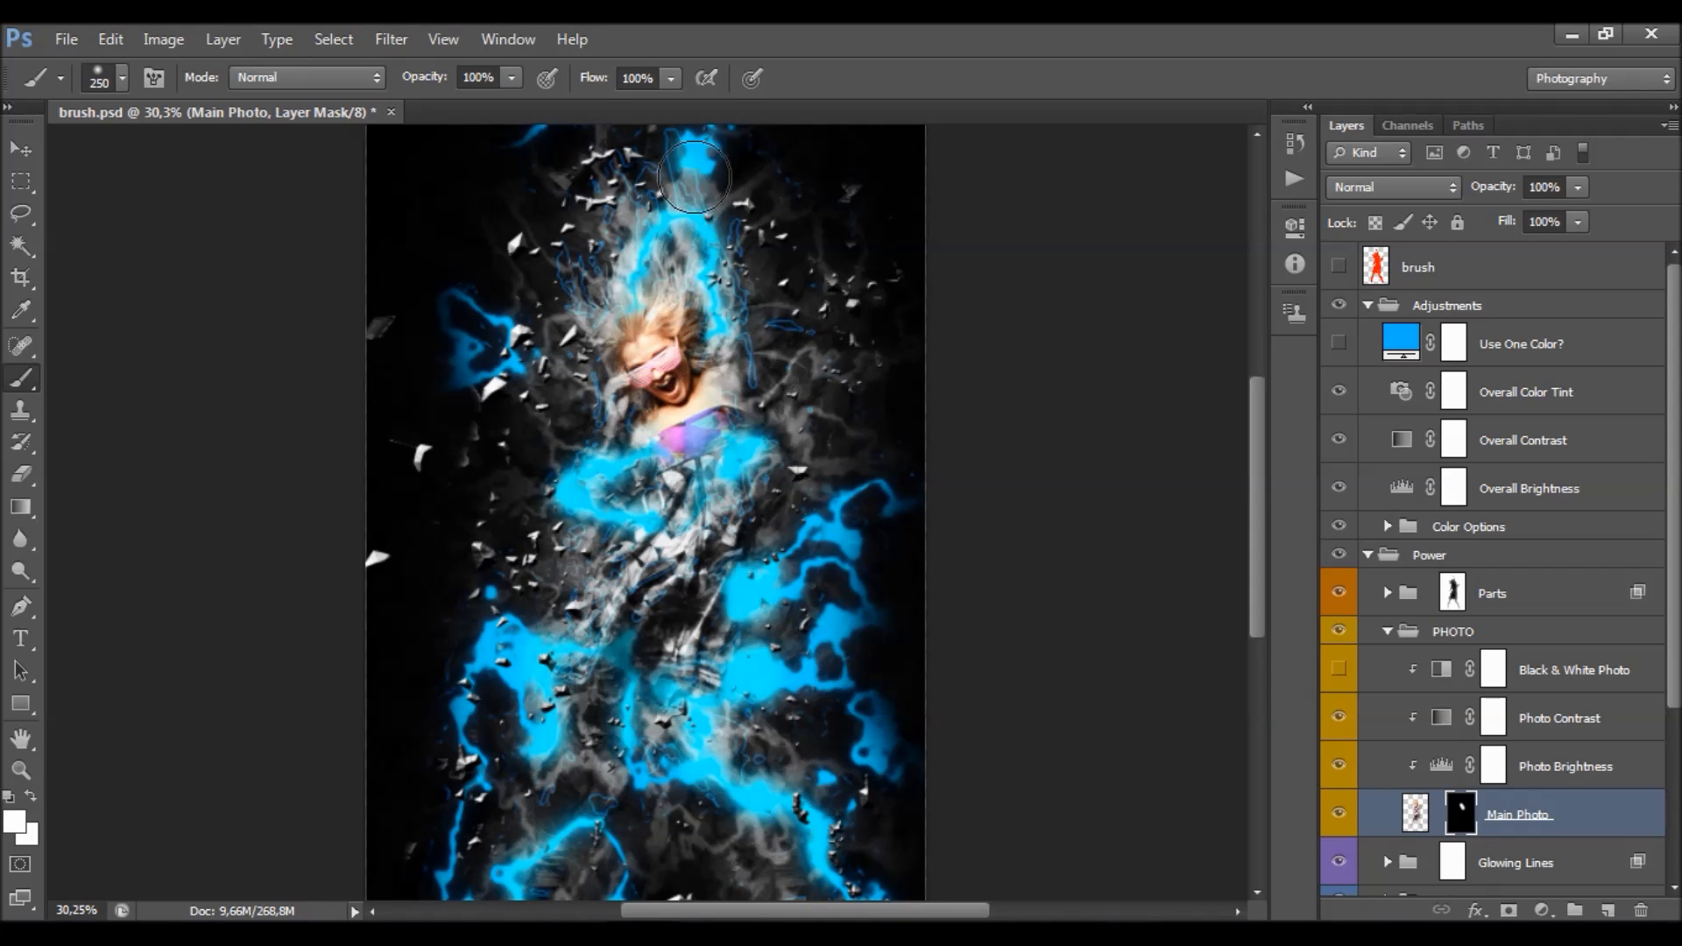
scroll(771, 412, "down", 3)
scroll(724, 610, "up", 1)
mouse_move(714, 523)
left_mouse_down()
mouse_move(660, 639)
mouse_move(669, 581)
mouse_move(632, 589)
mouse_move(603, 745)
mouse_move(635, 743)
mouse_move(672, 686)
mouse_move(684, 602)
mouse_move(772, 824)
mouse_move(607, 720)
mouse_move(579, 785)
mouse_move(612, 649)
mouse_move(639, 637)
mouse_move(635, 738)
mouse_move(716, 647)
mouse_move(498, 734)
left_mouse_up()
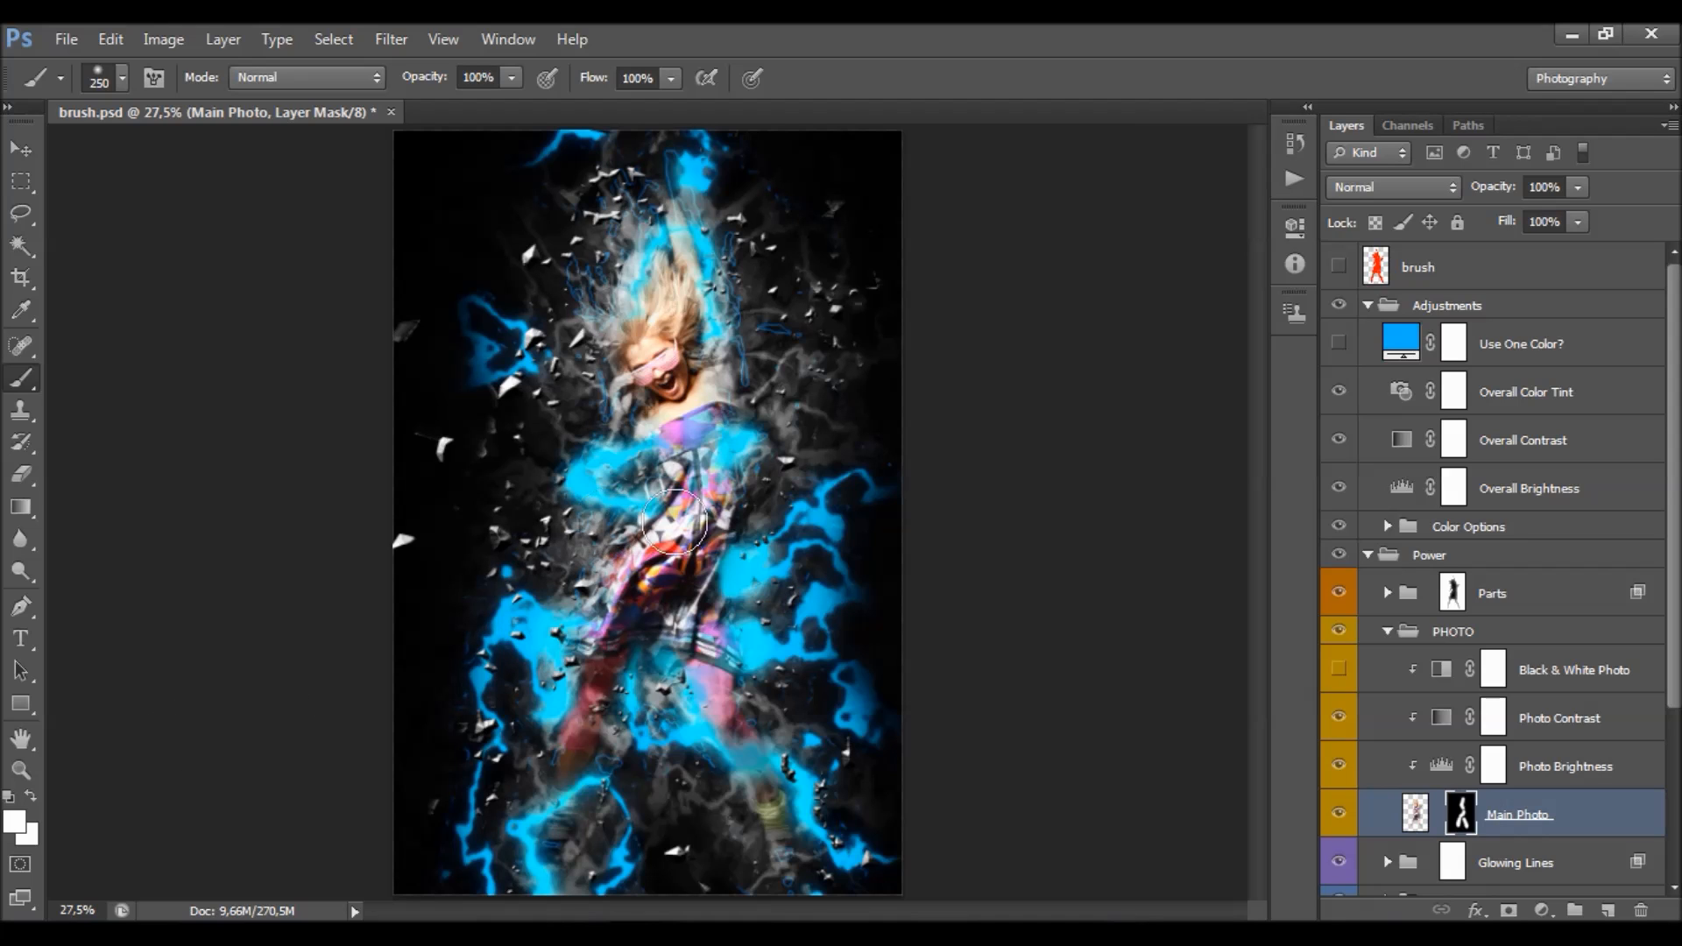
- Reset the brush colors, switch back to white and paint the mask over the woman's bent arm
left_click(9, 796)
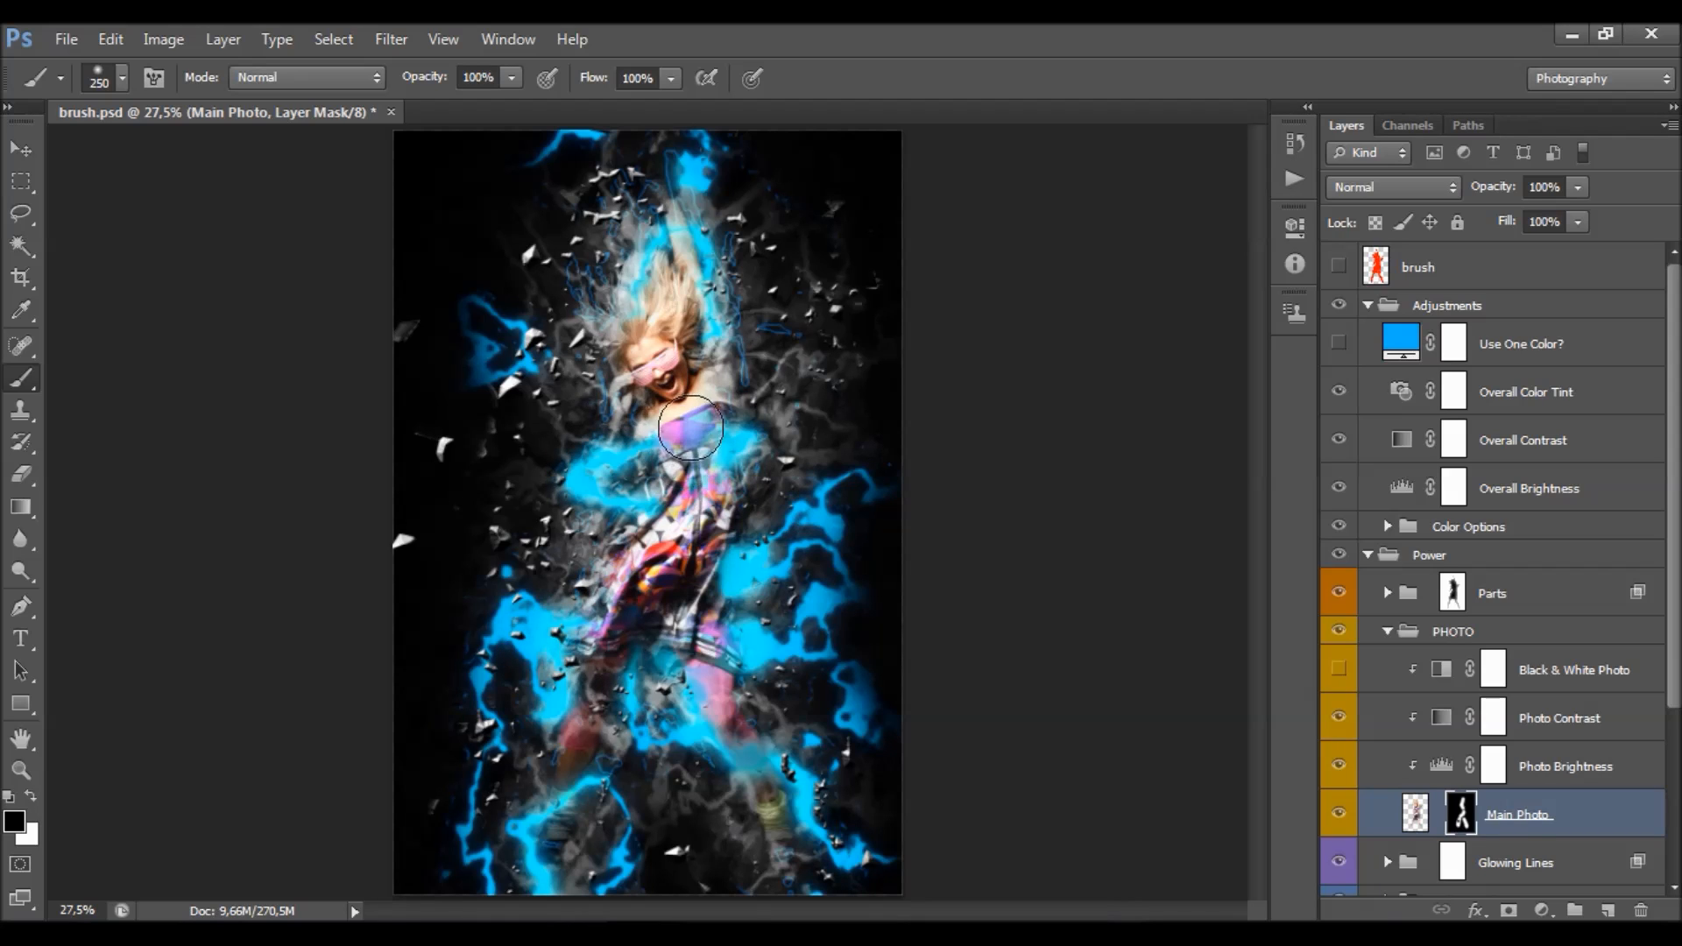
left_click(32, 796)
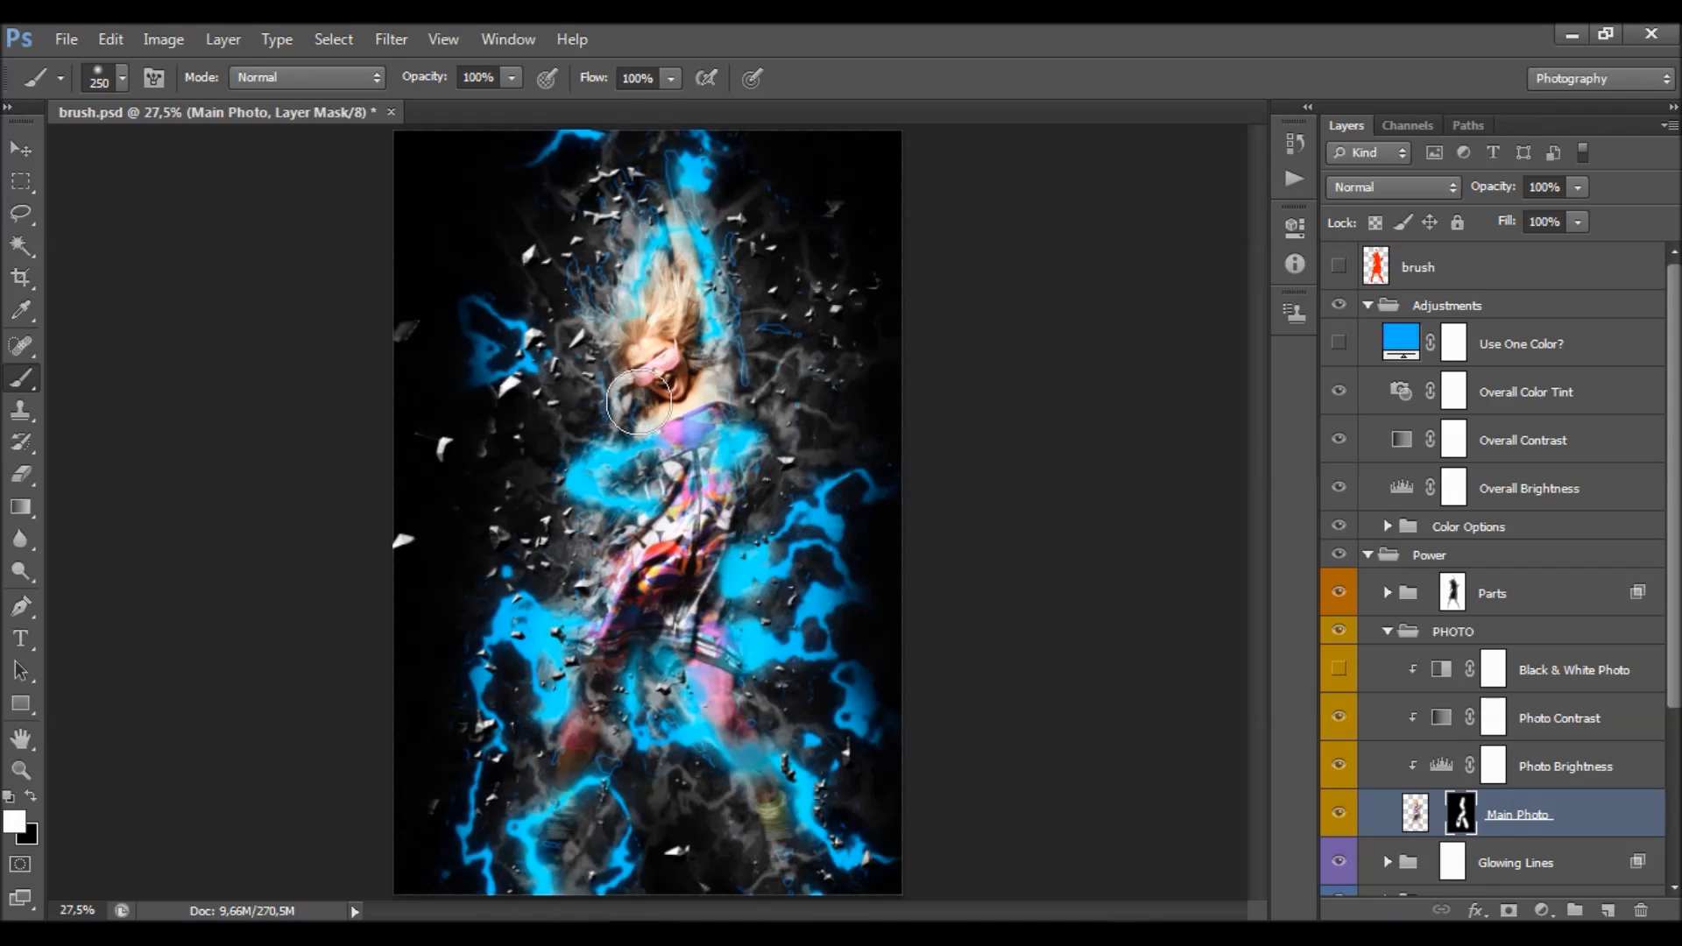
left_click_drag(608, 489, 617, 460)
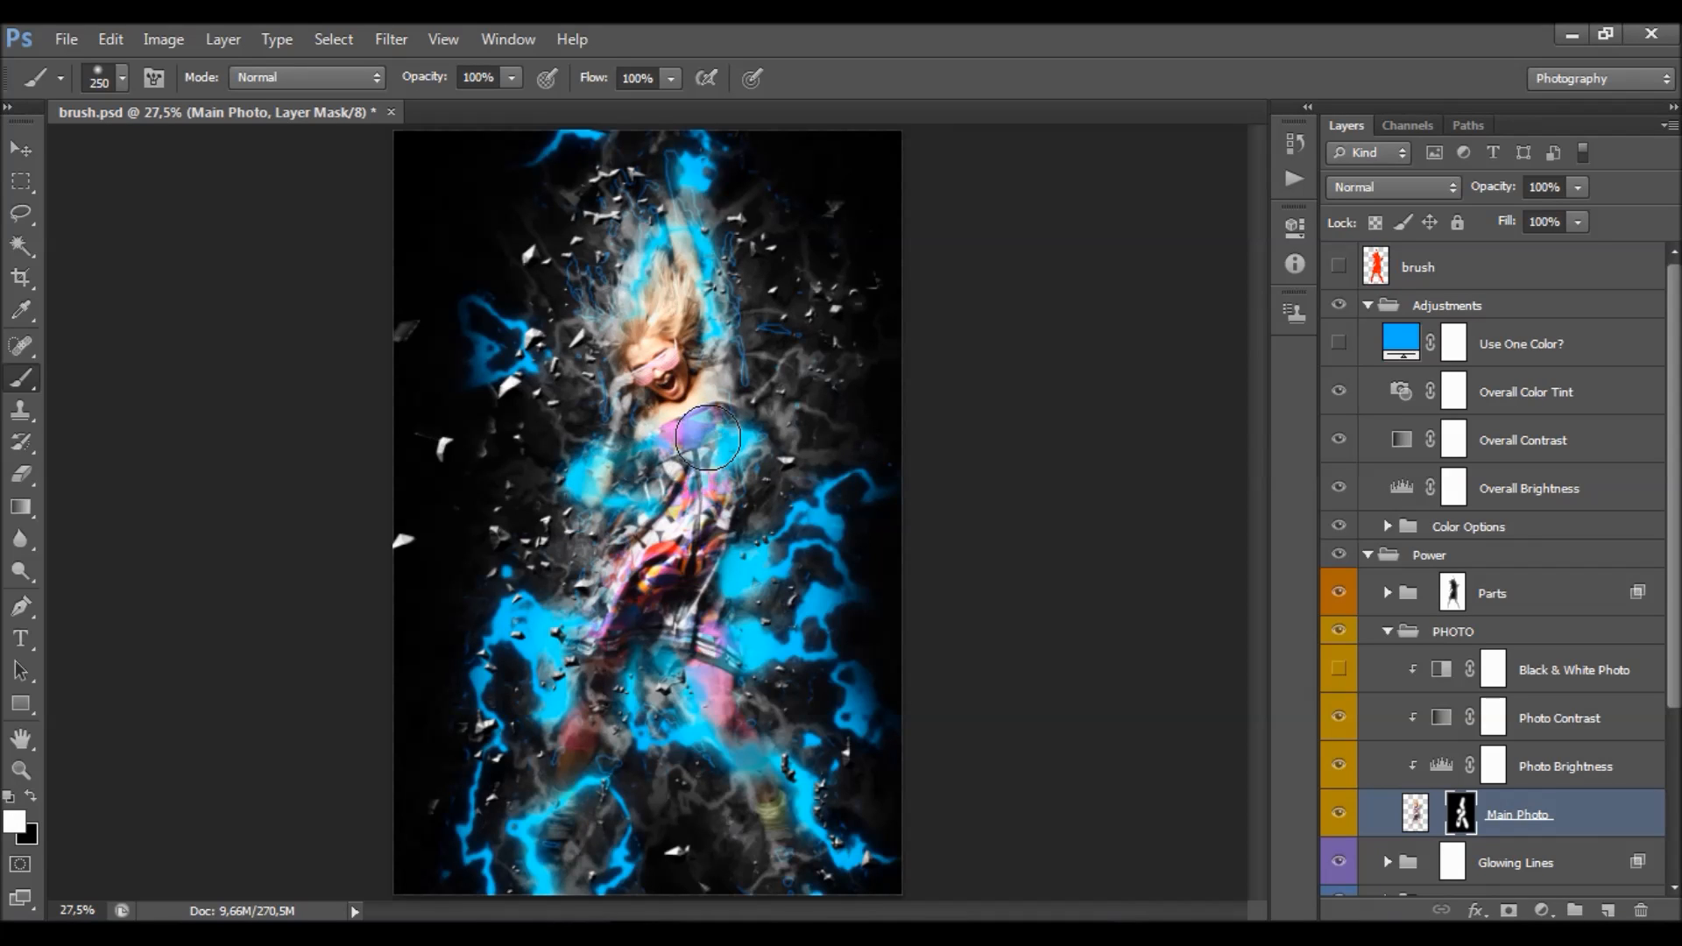
- Switch to black with a size 55 brush and paint the Main Photo mask at the dress hem between the legs
key("ctrl+plus")
scroll(645, 673, "down", 2)
scroll(646, 672, "up", 2)
key("x")
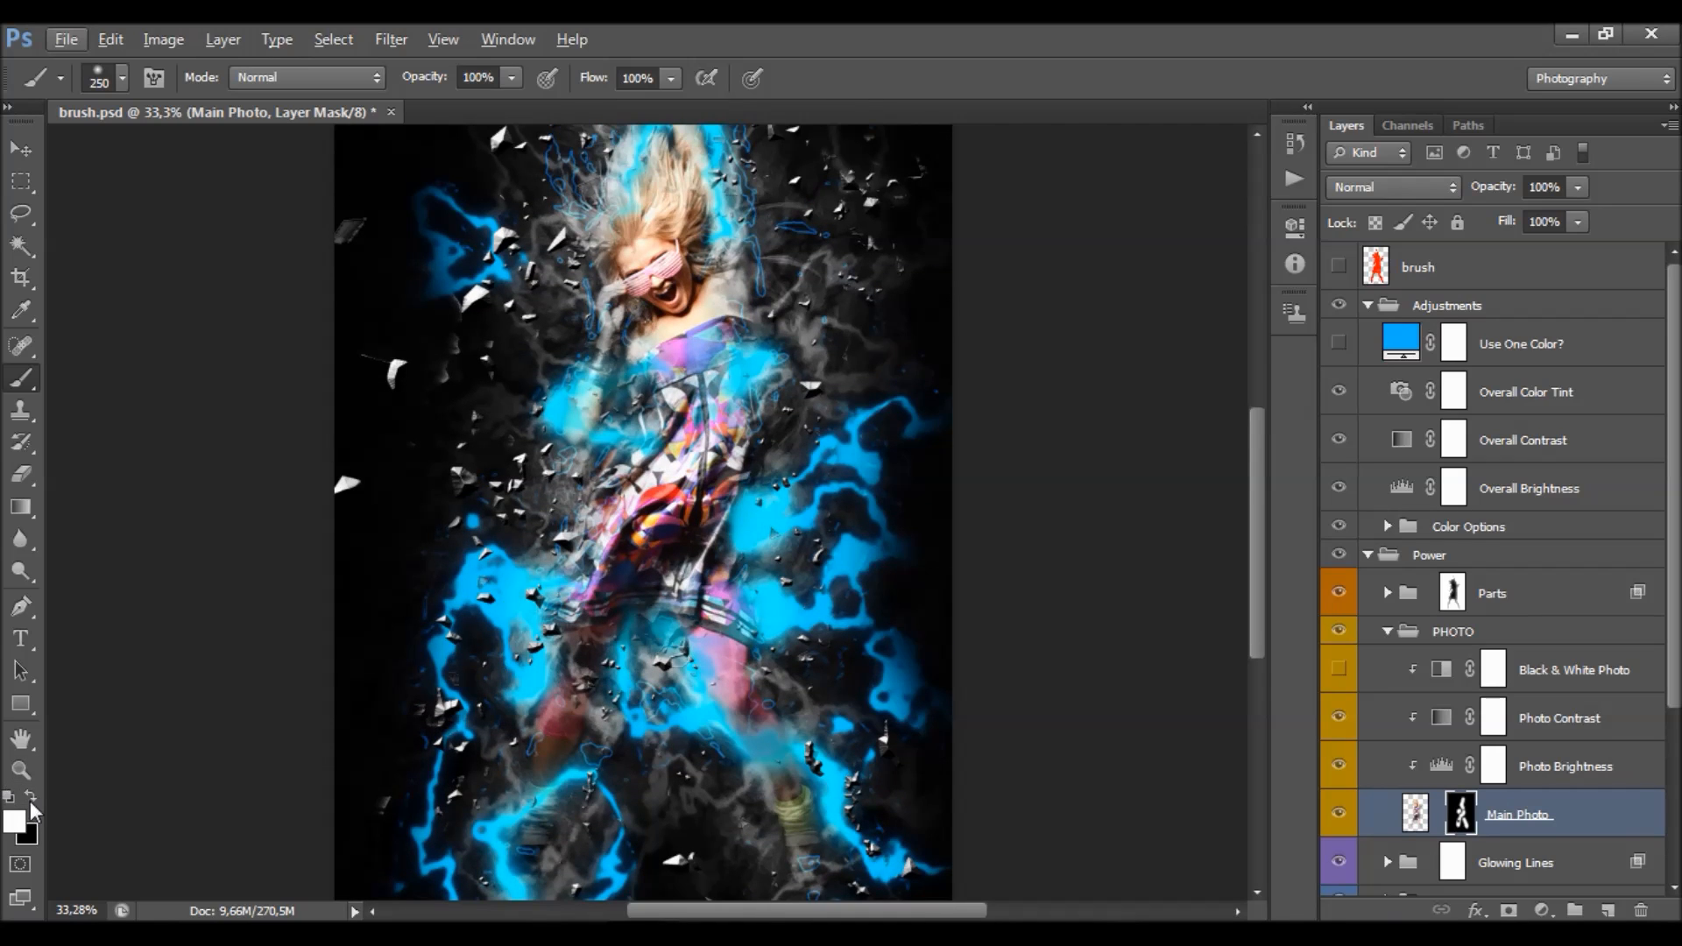
right_click(778, 586)
left_click(867, 646)
left_click(661, 628)
left_click_drag(660, 628, 671, 622)
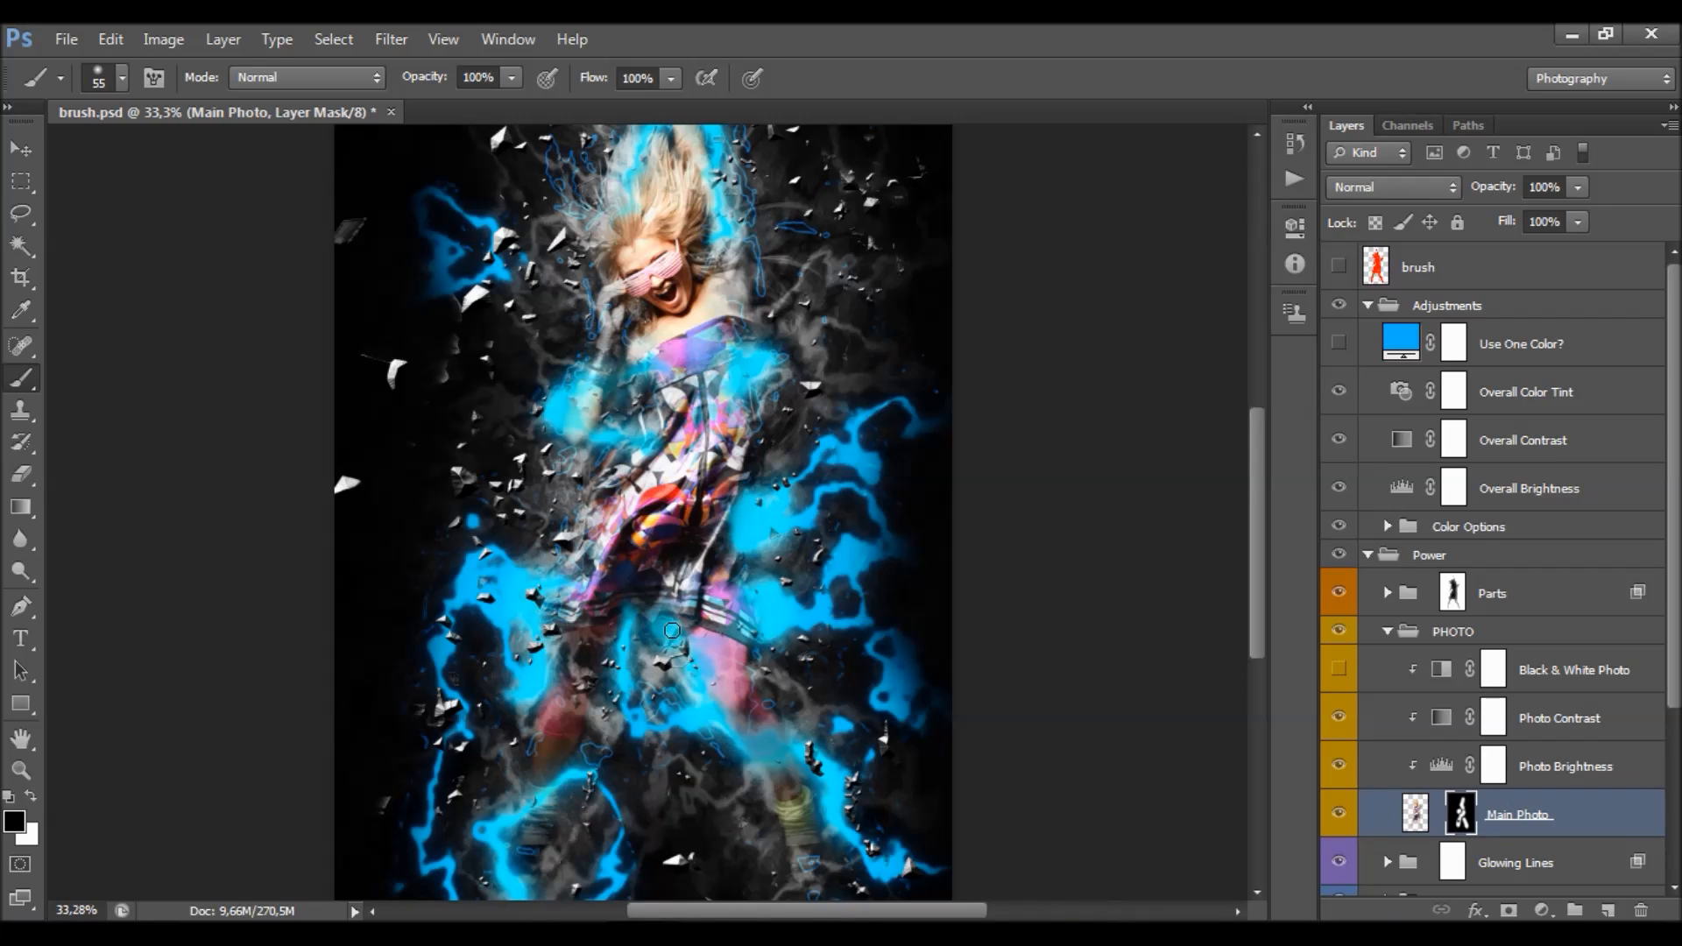
- Paint black on the Main Photo mask over the bent arm, shoulder and raised arm to bring the blue lightning back
mouse_move(557, 411)
left_mouse_down()
mouse_move(608, 439)
mouse_move(576, 390)
mouse_move(651, 376)
left_mouse_up()
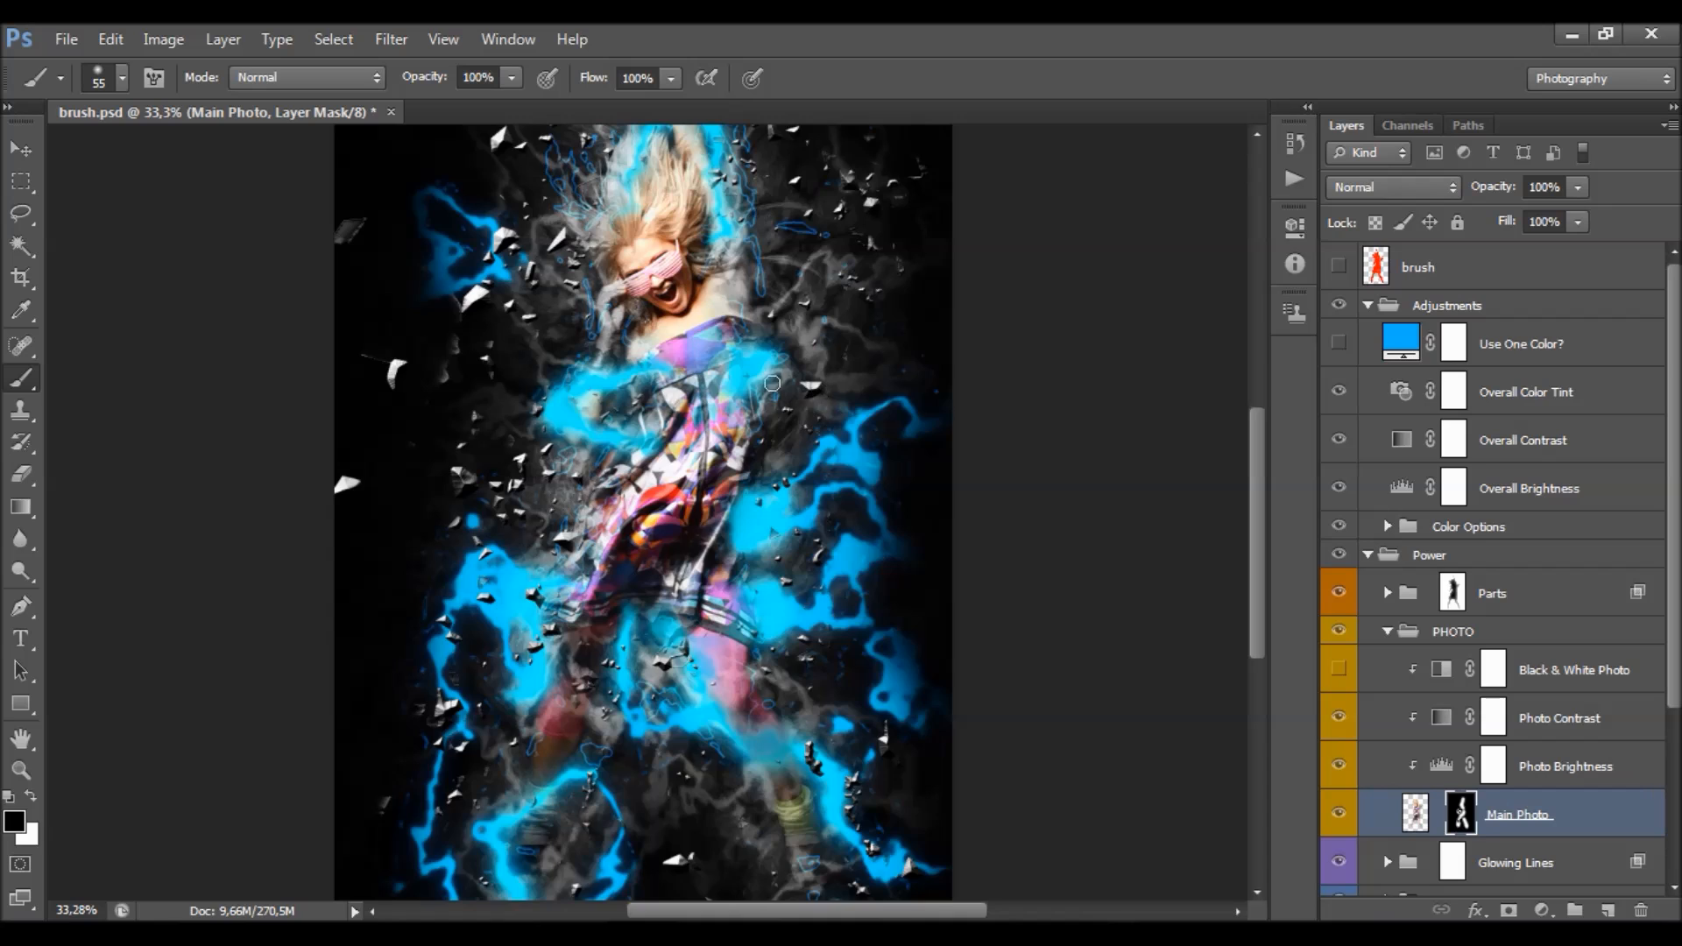
scroll(723, 401, "up", 2)
scroll(723, 400, "up", 2)
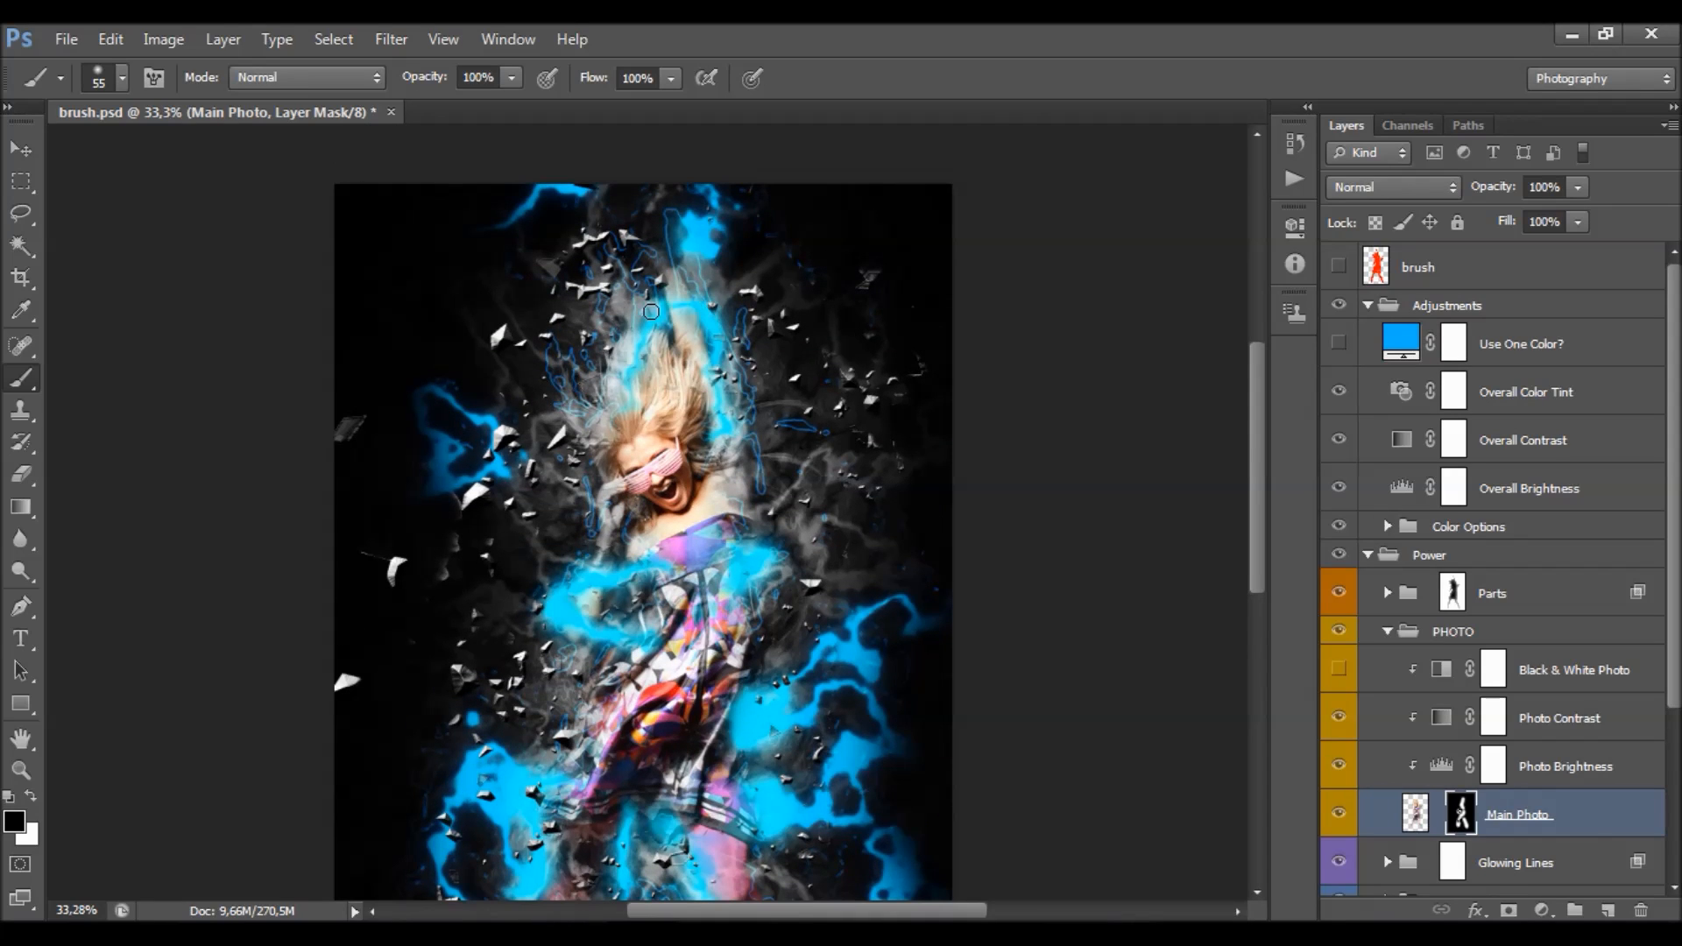
scroll(755, 499, "down", 6)
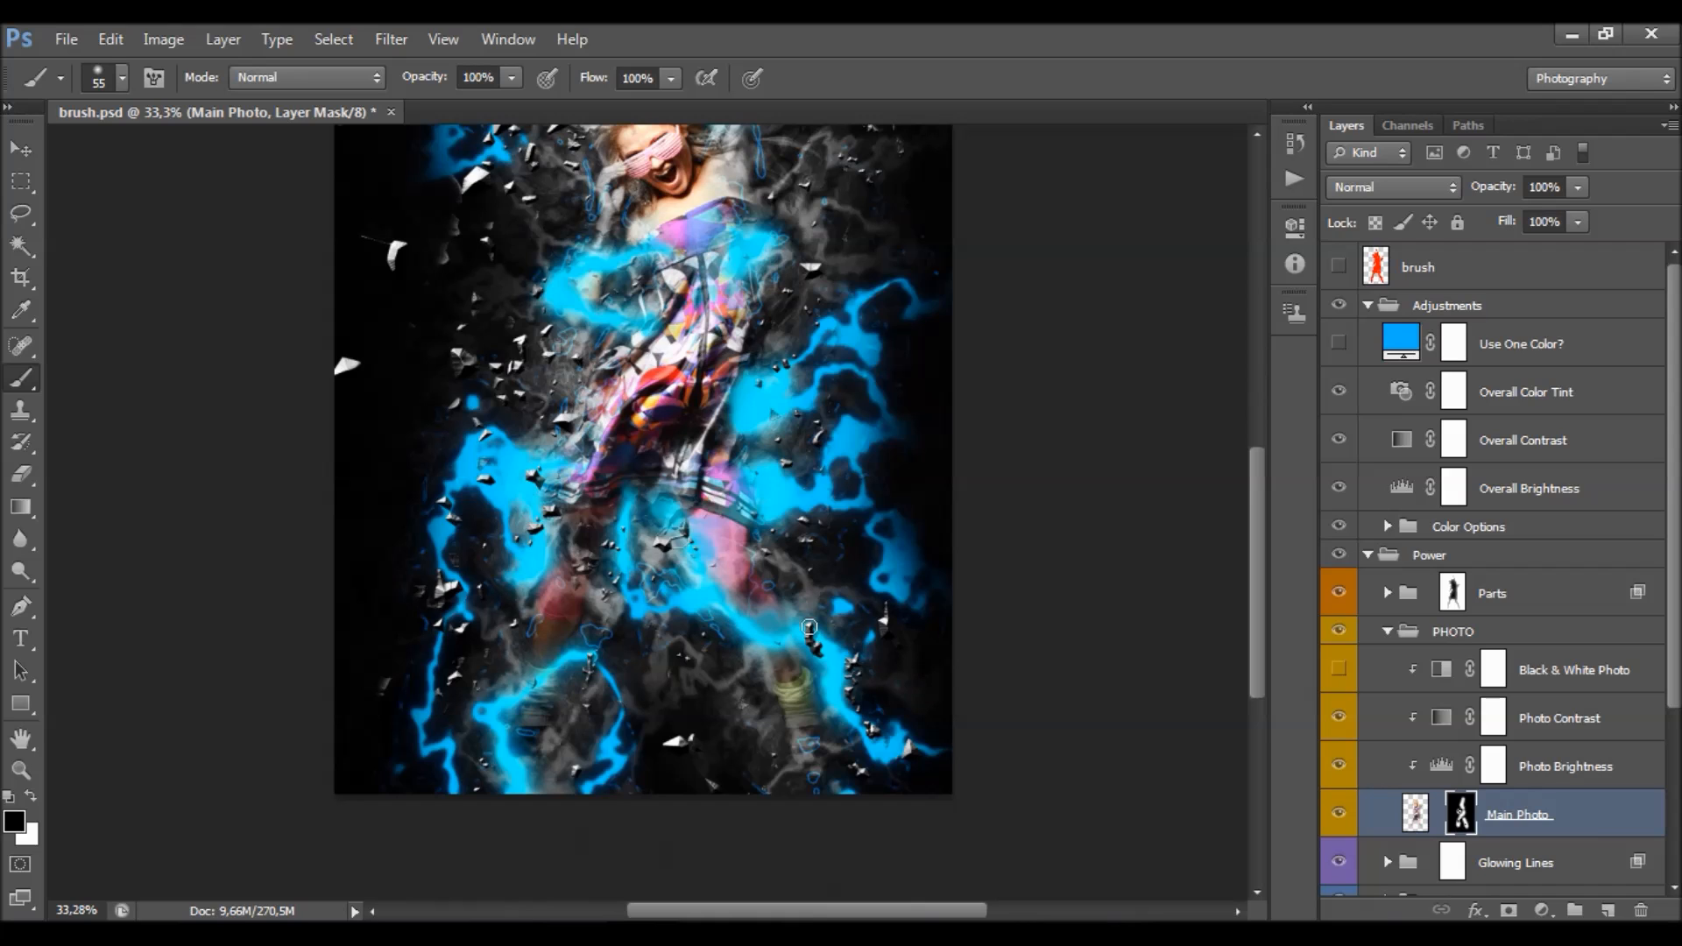
scroll(763, 469, "down", 3)
scroll(776, 530, "up", 2)
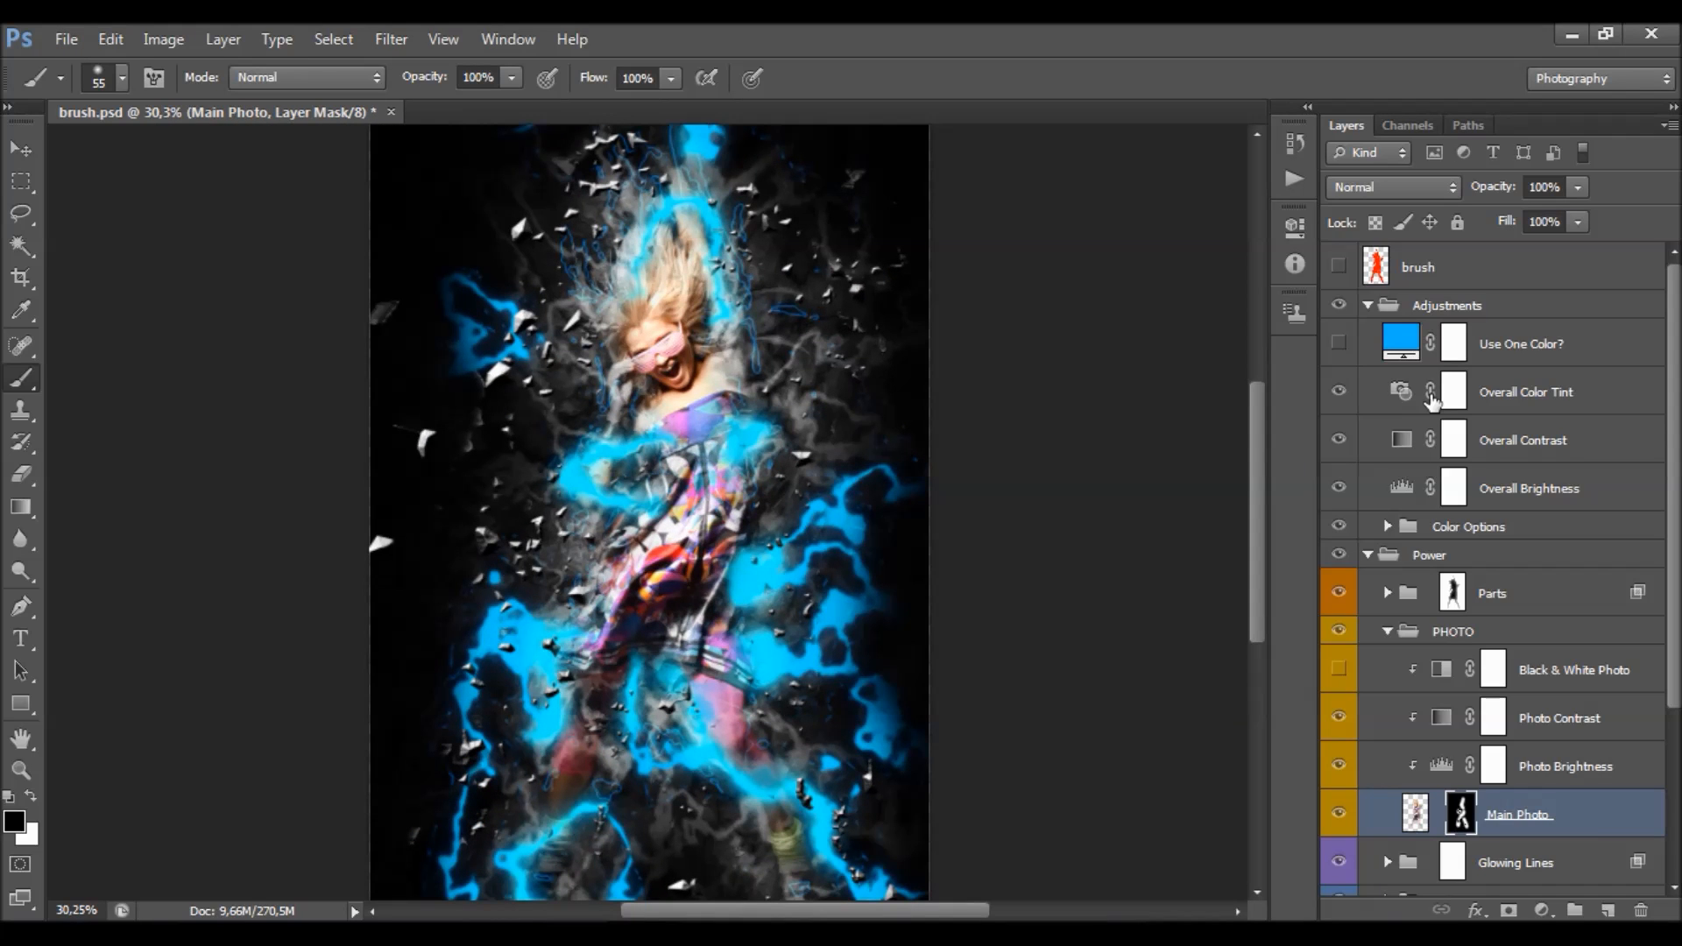
- Set the Overall Contrast adjustment layer's opacity to 85%
left_click(1518, 445)
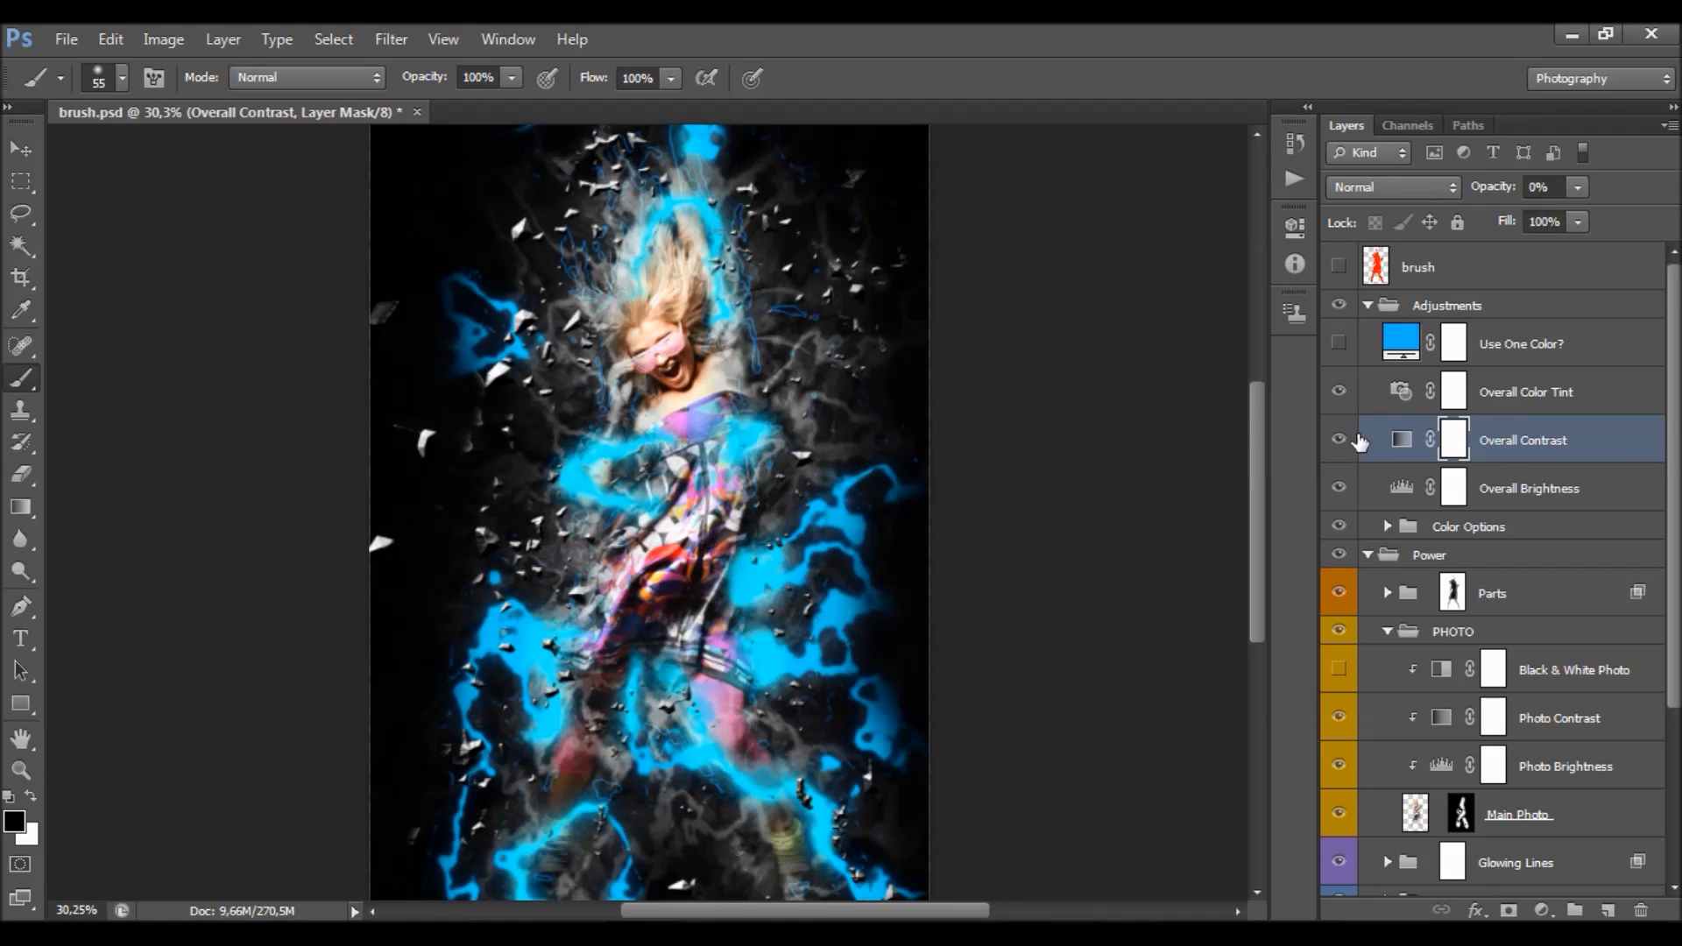
left_click_drag(1491, 192, 1501, 193)
left_click_drag(1480, 193, 1520, 194)
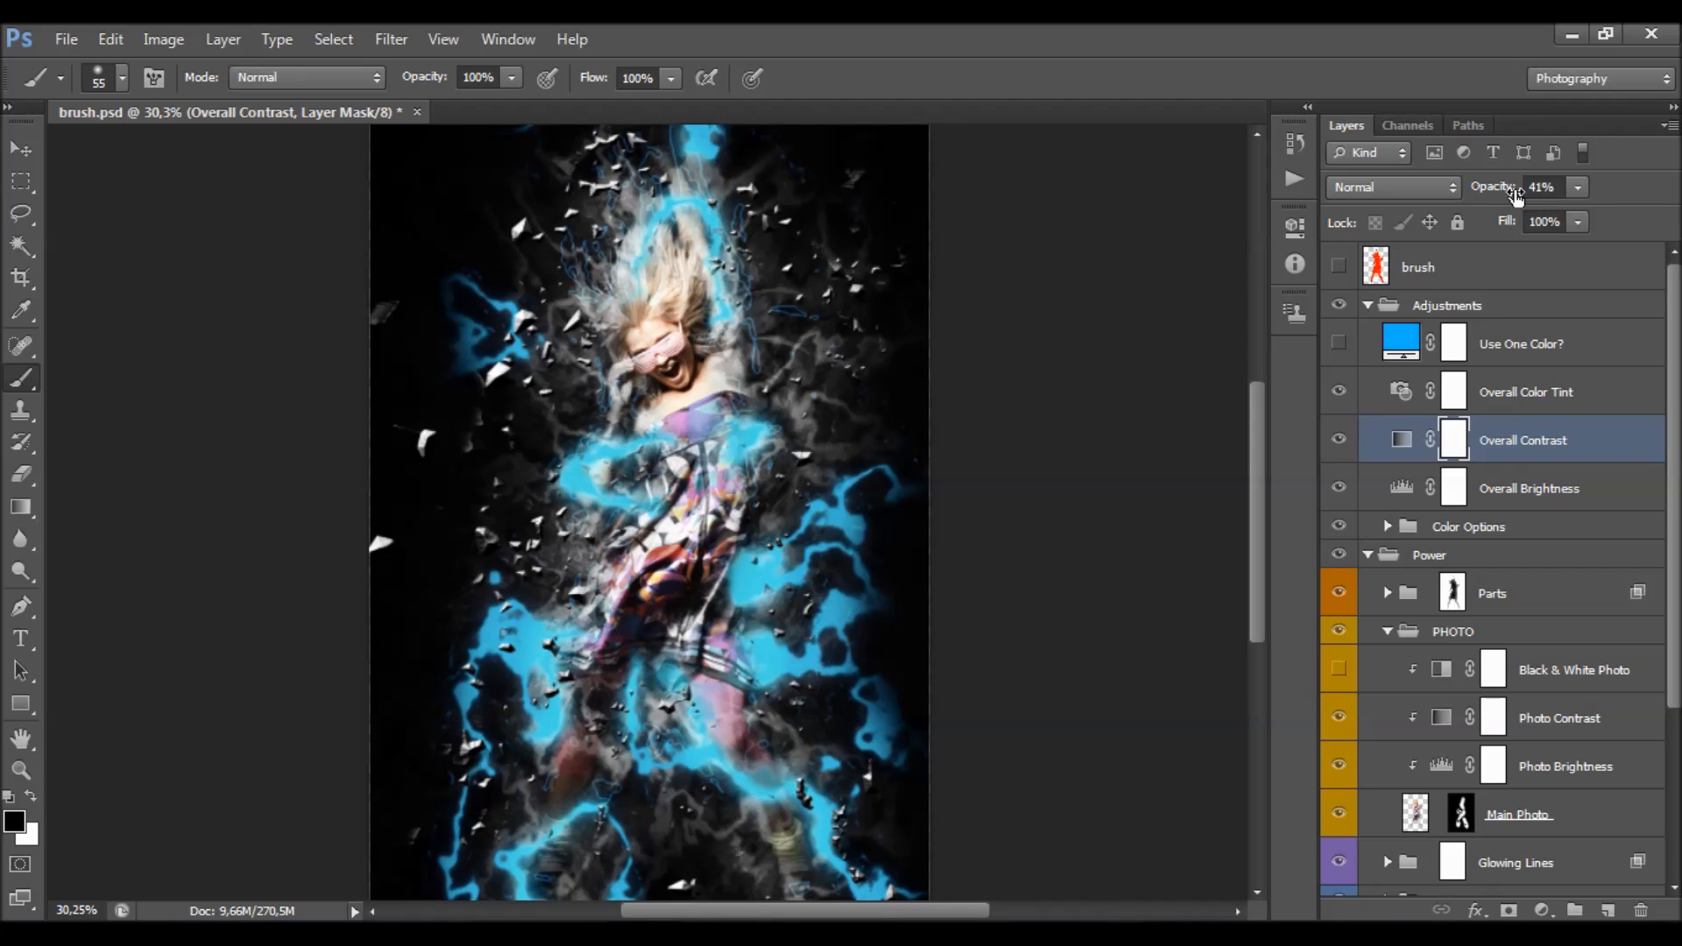
type("85")
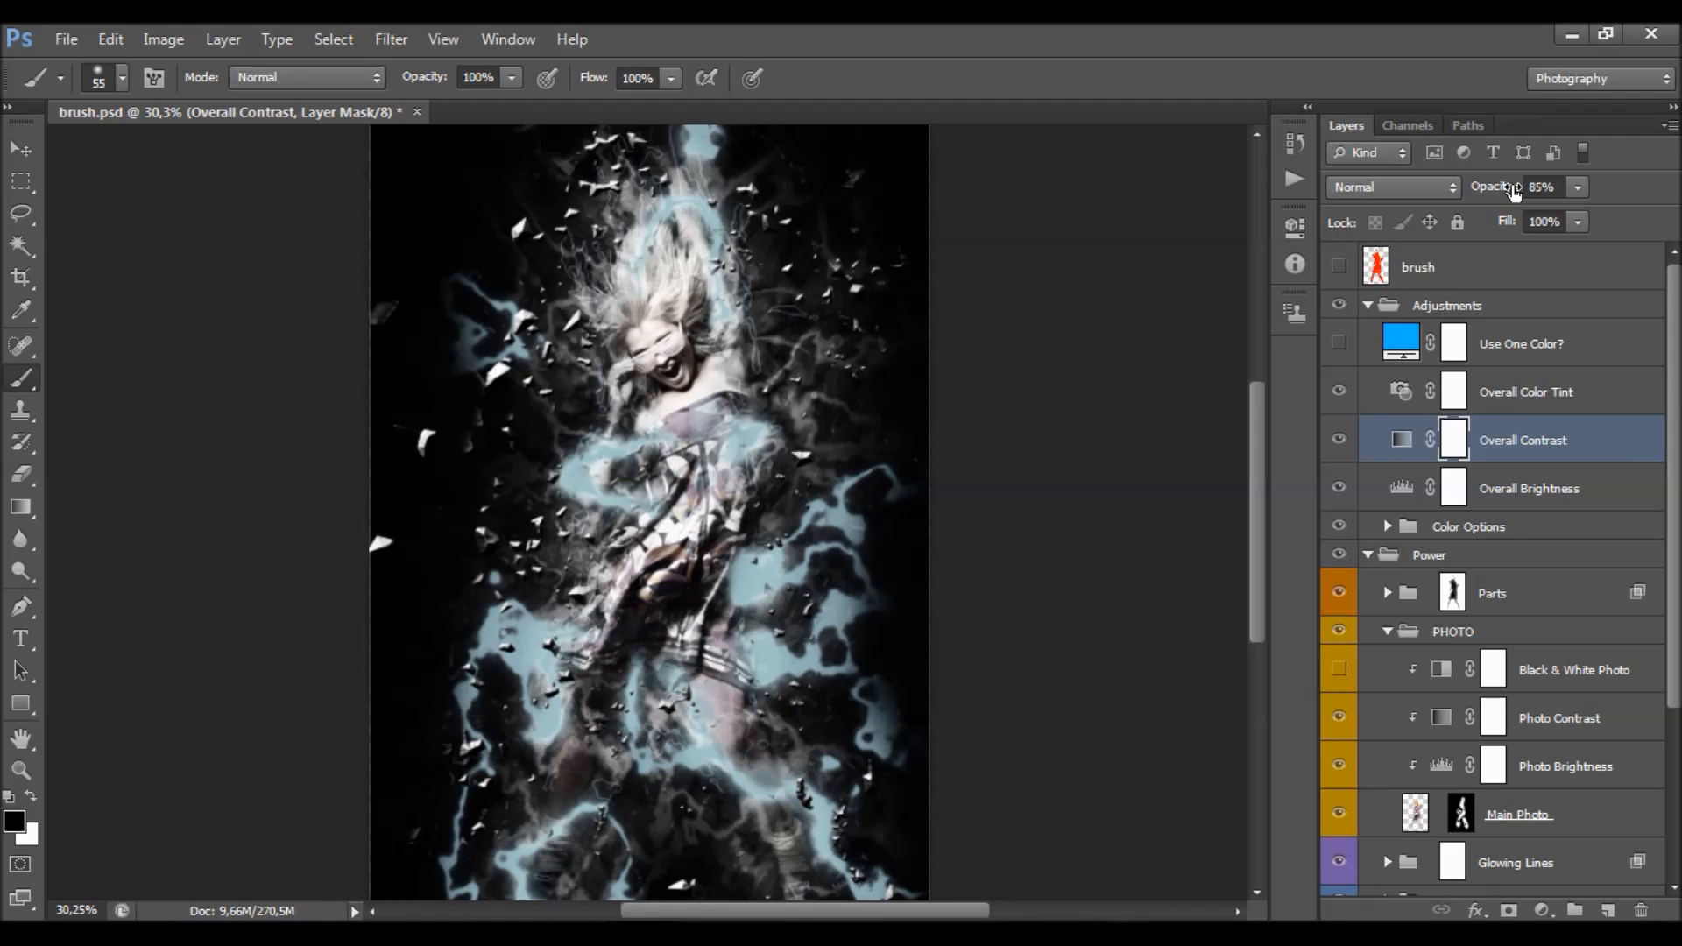
- Change the Overall Contrast layer's blend mode to Overlay and set its opacity to 8%
left_click(1452, 186)
left_click(1371, 524)
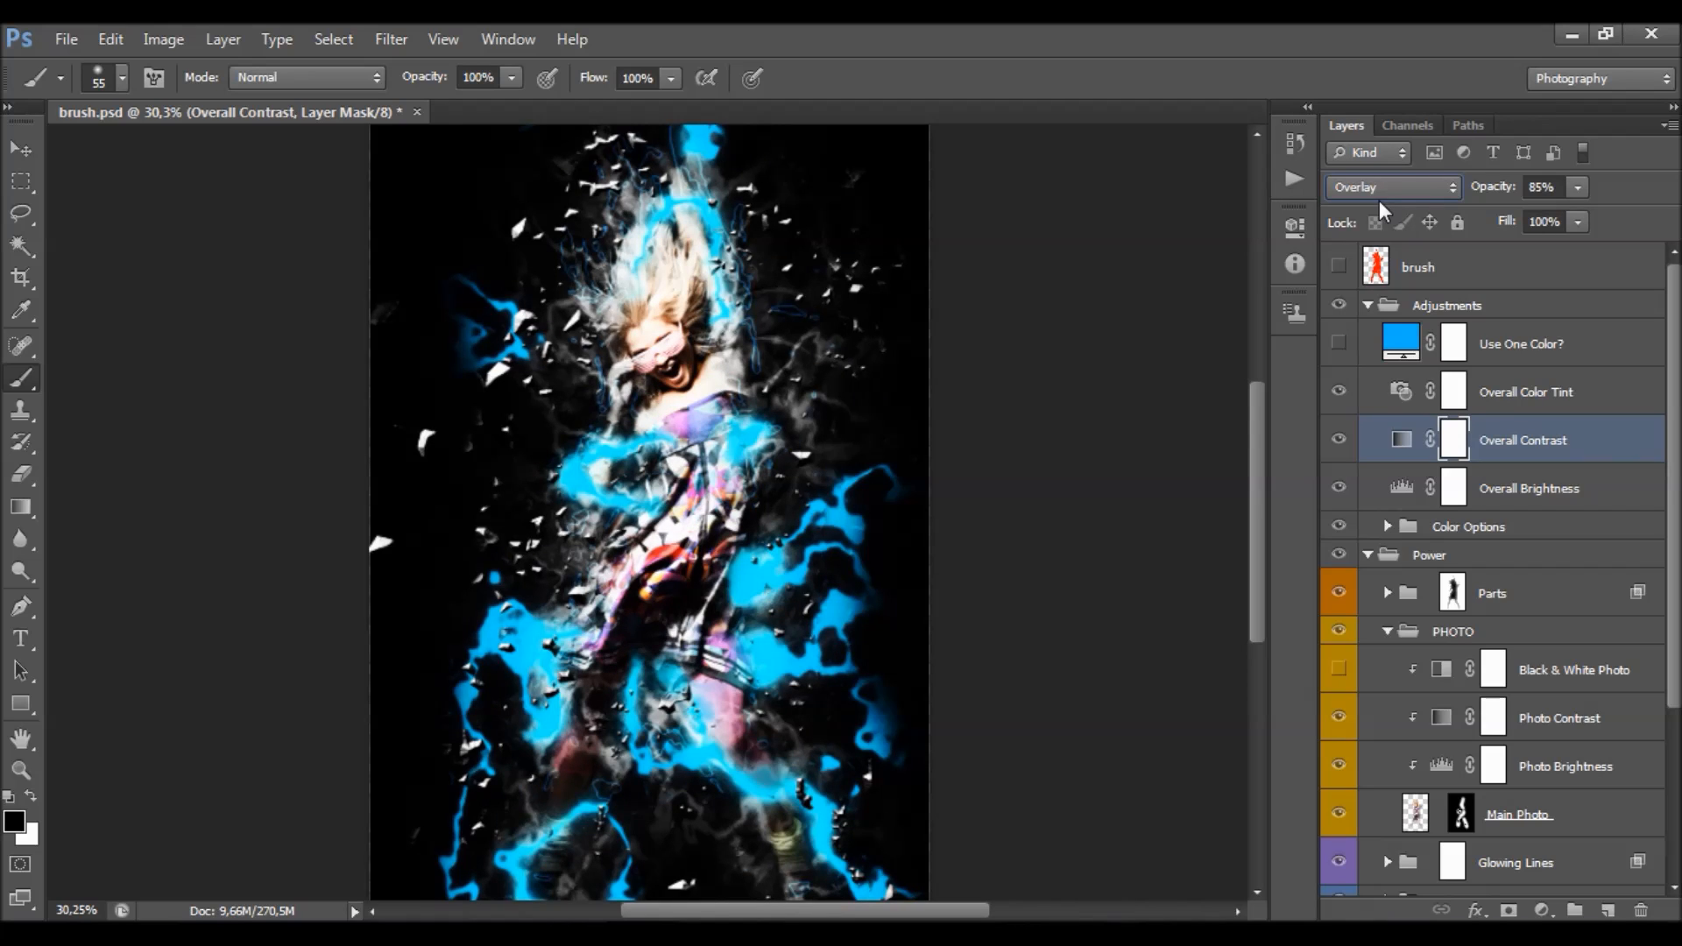
left_click(1576, 188)
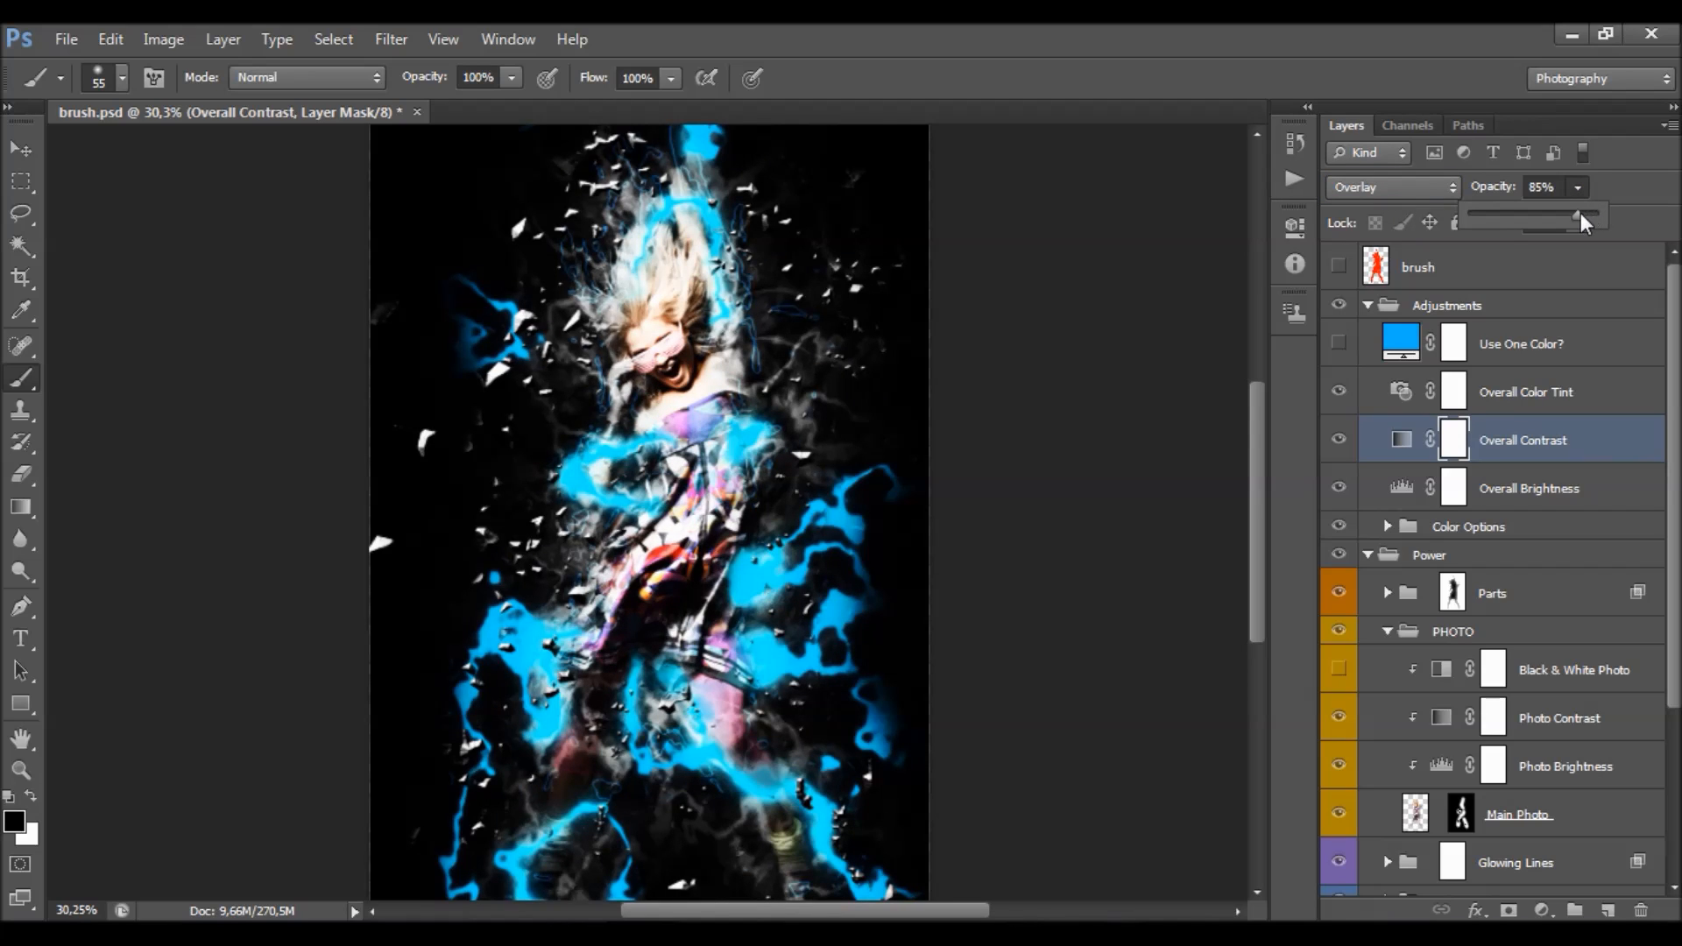
left_click_drag(1493, 219, 1479, 217)
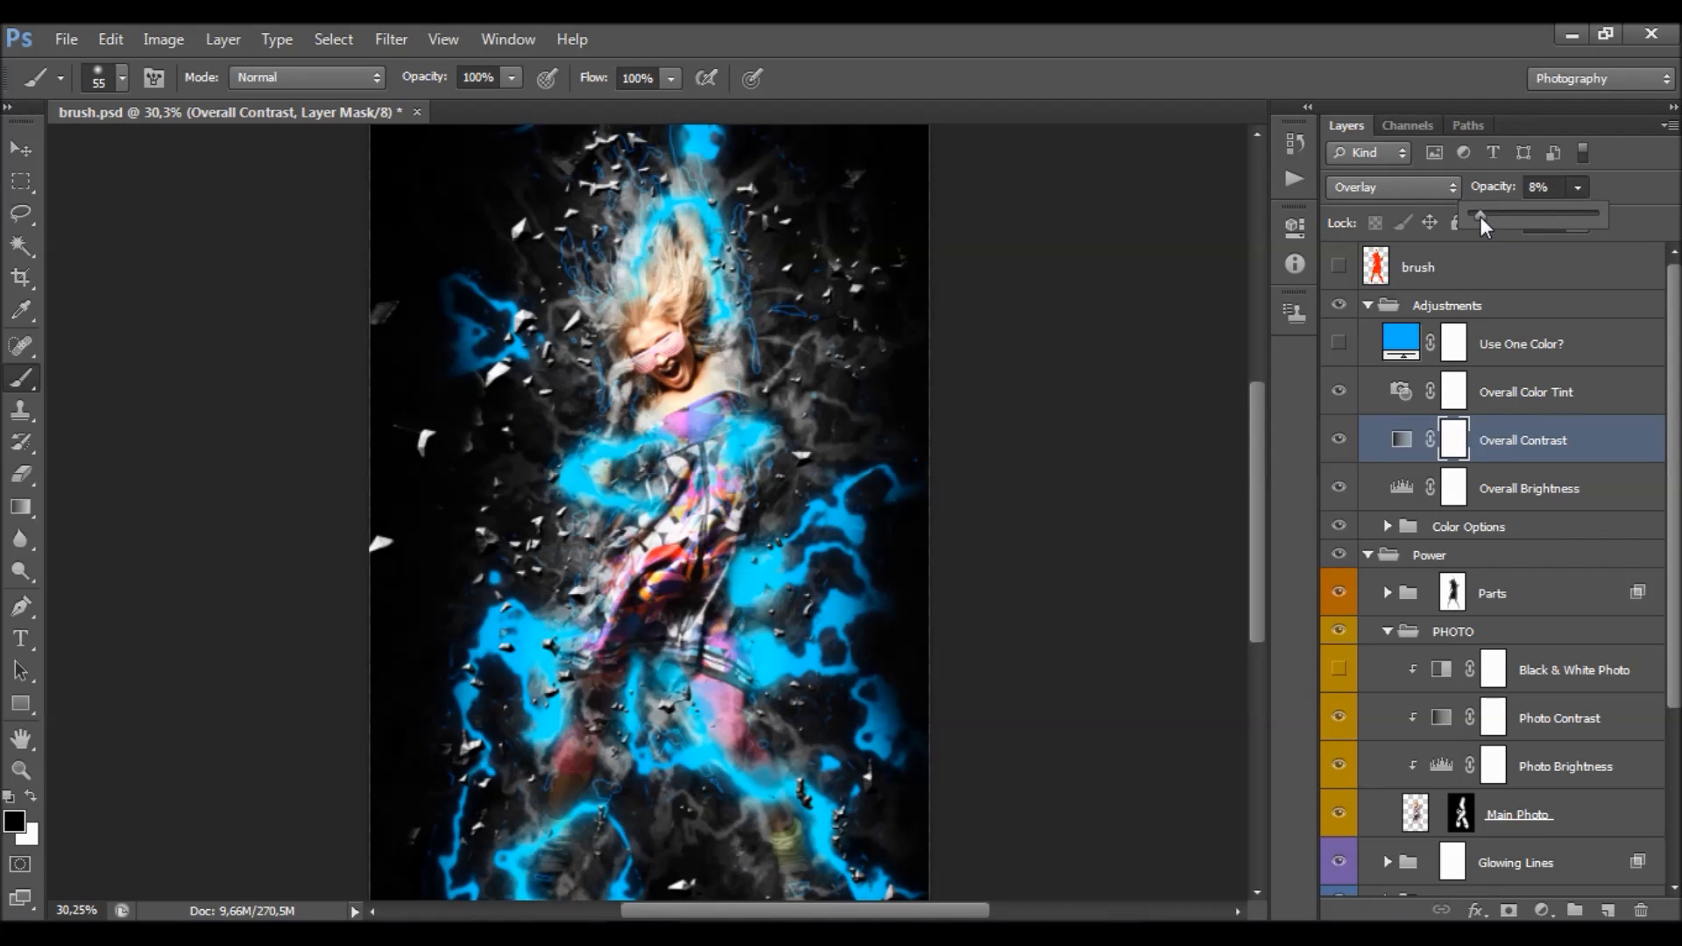
left_click(1349, 450)
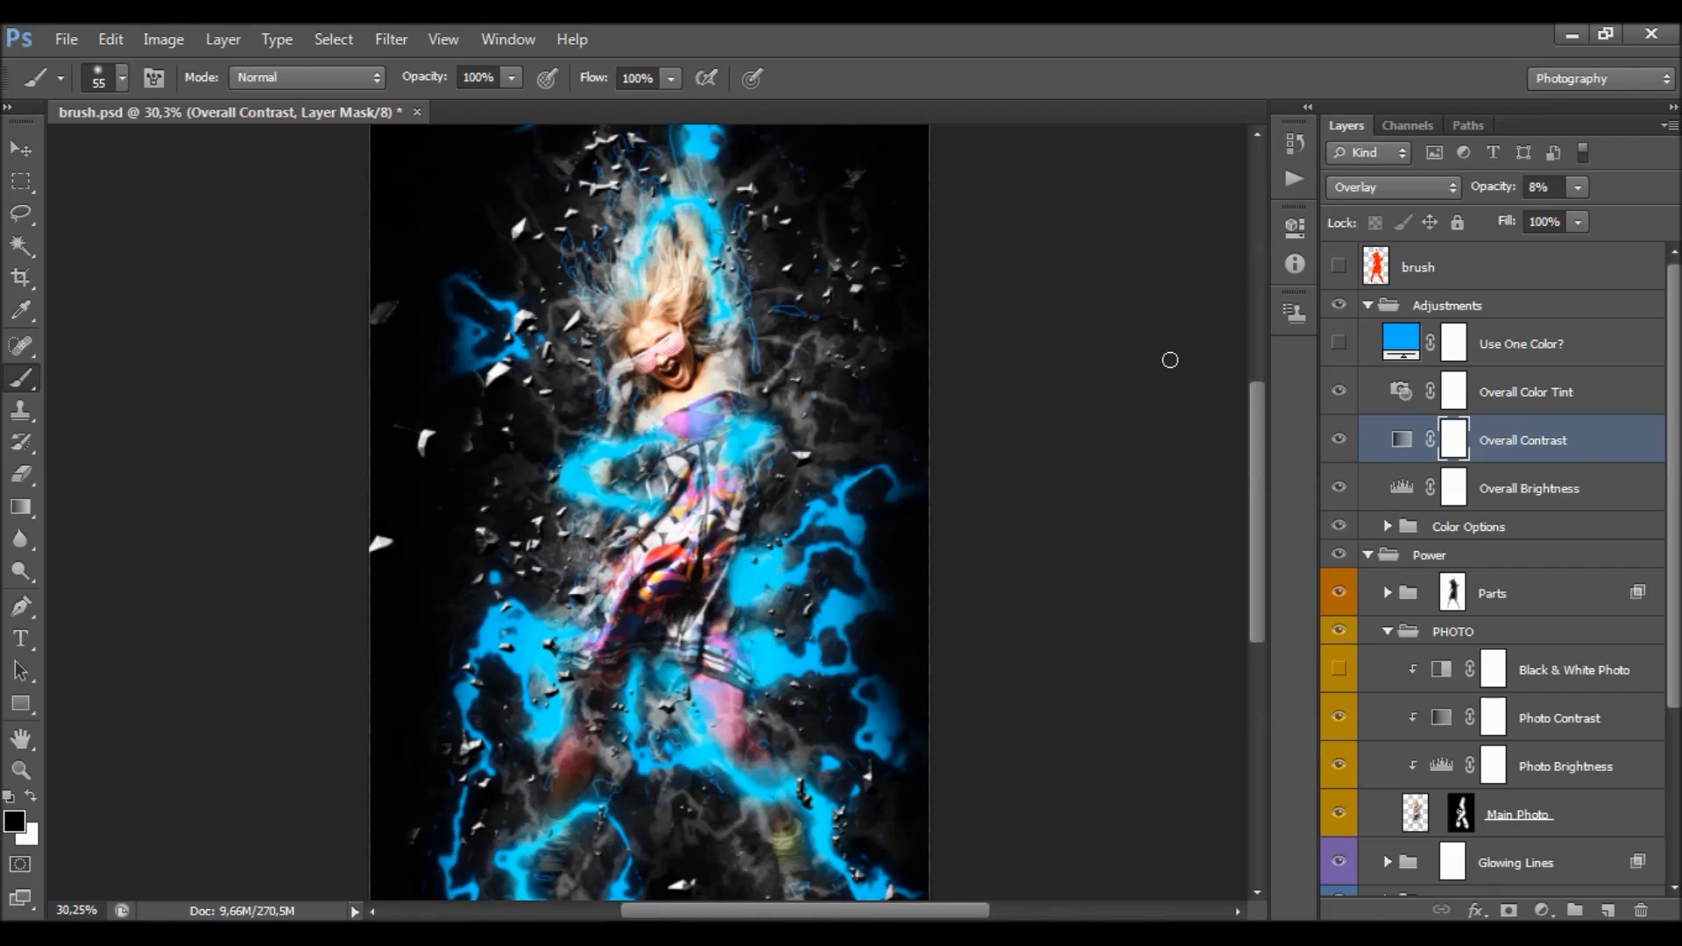
- Try out the shadow and midtone input levels of the Overall Brightness adjustment layer
left_click(1574, 501)
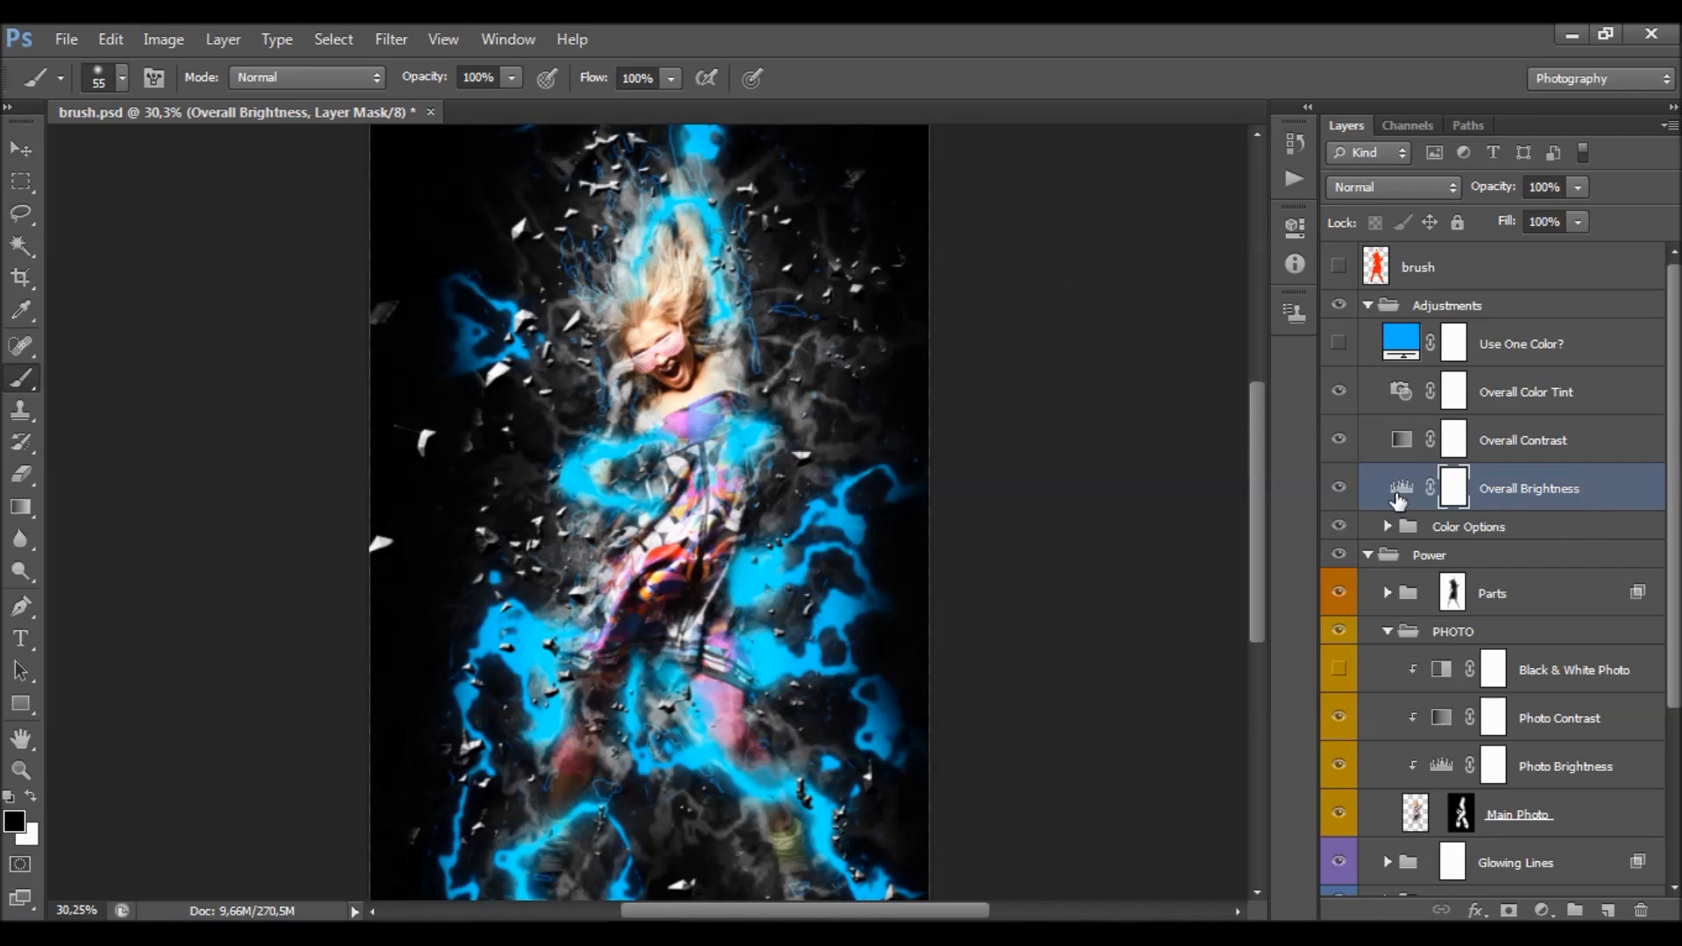
double_click(1399, 488)
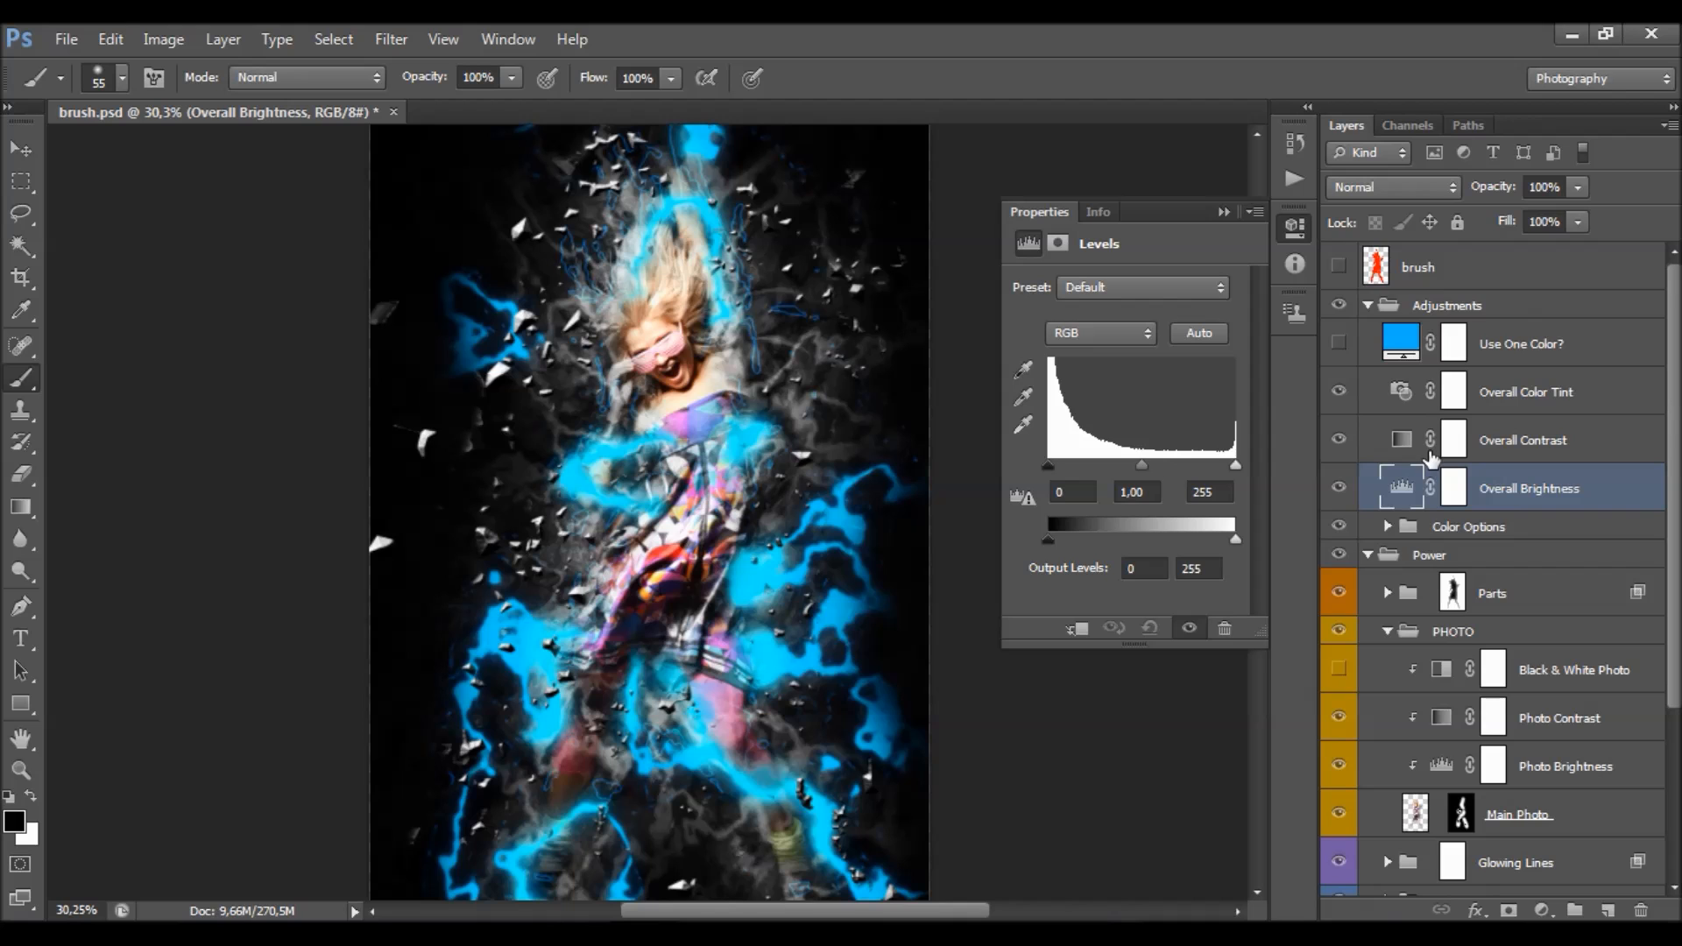
left_click_drag(1049, 467, 1002, 471)
left_click_drag(1140, 465, 1265, 470)
left_click(1218, 212)
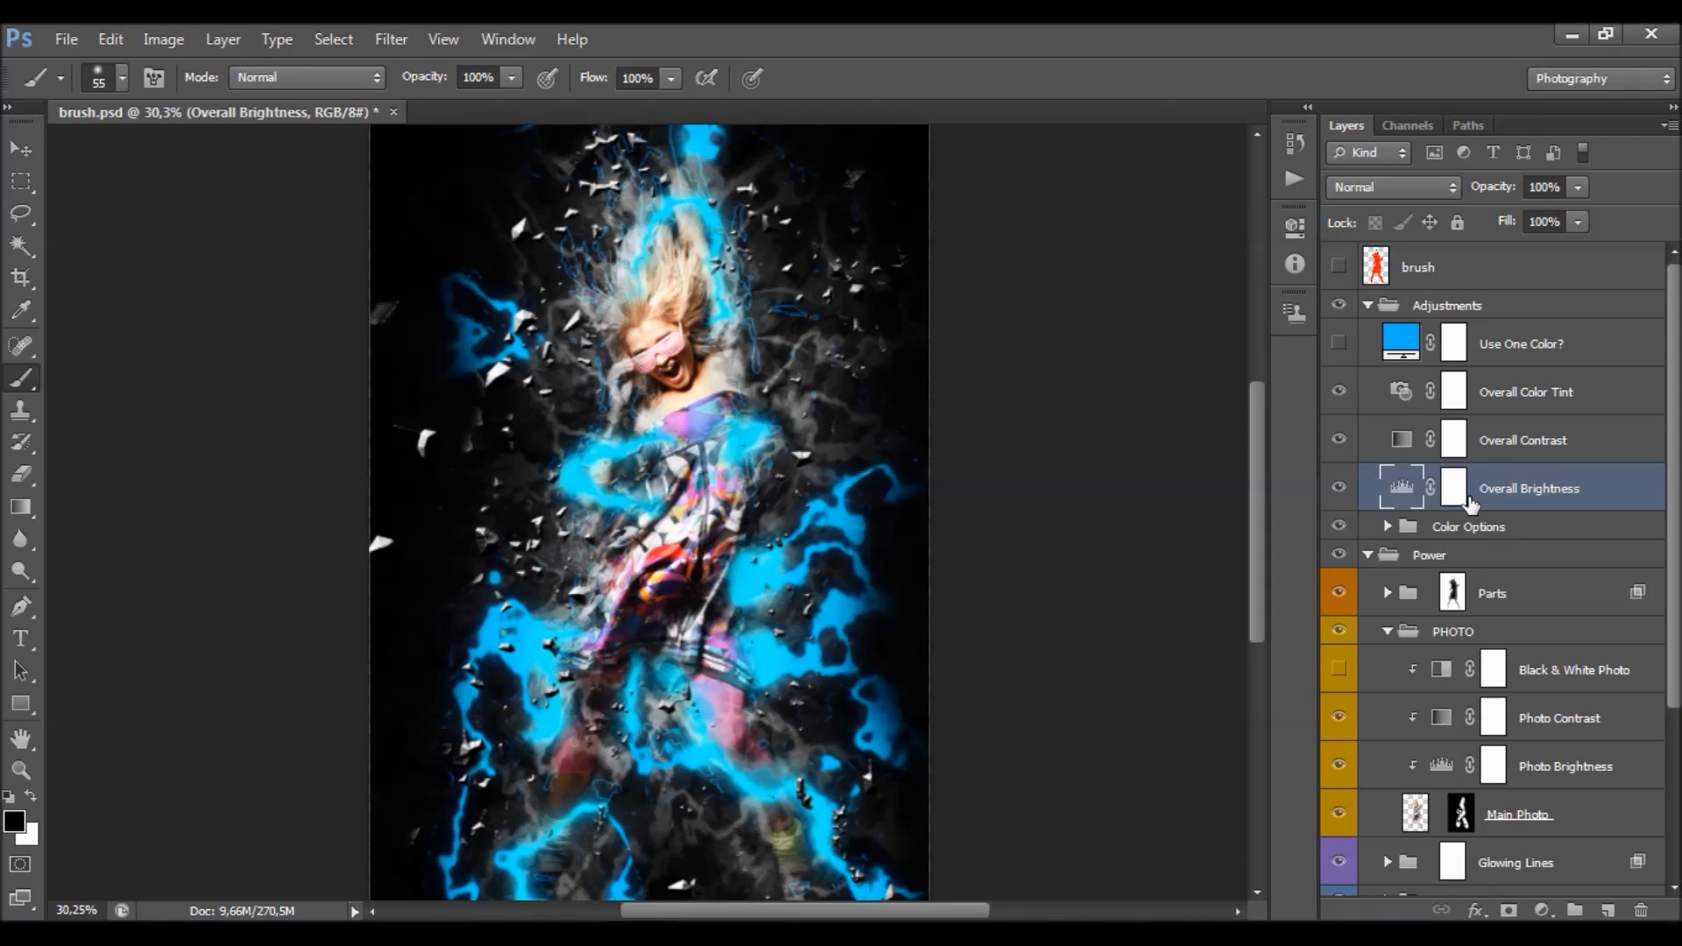
- Expand the Color Options group and preview Color Option 26 and Color Option 27 one after the other
left_click(1461, 529)
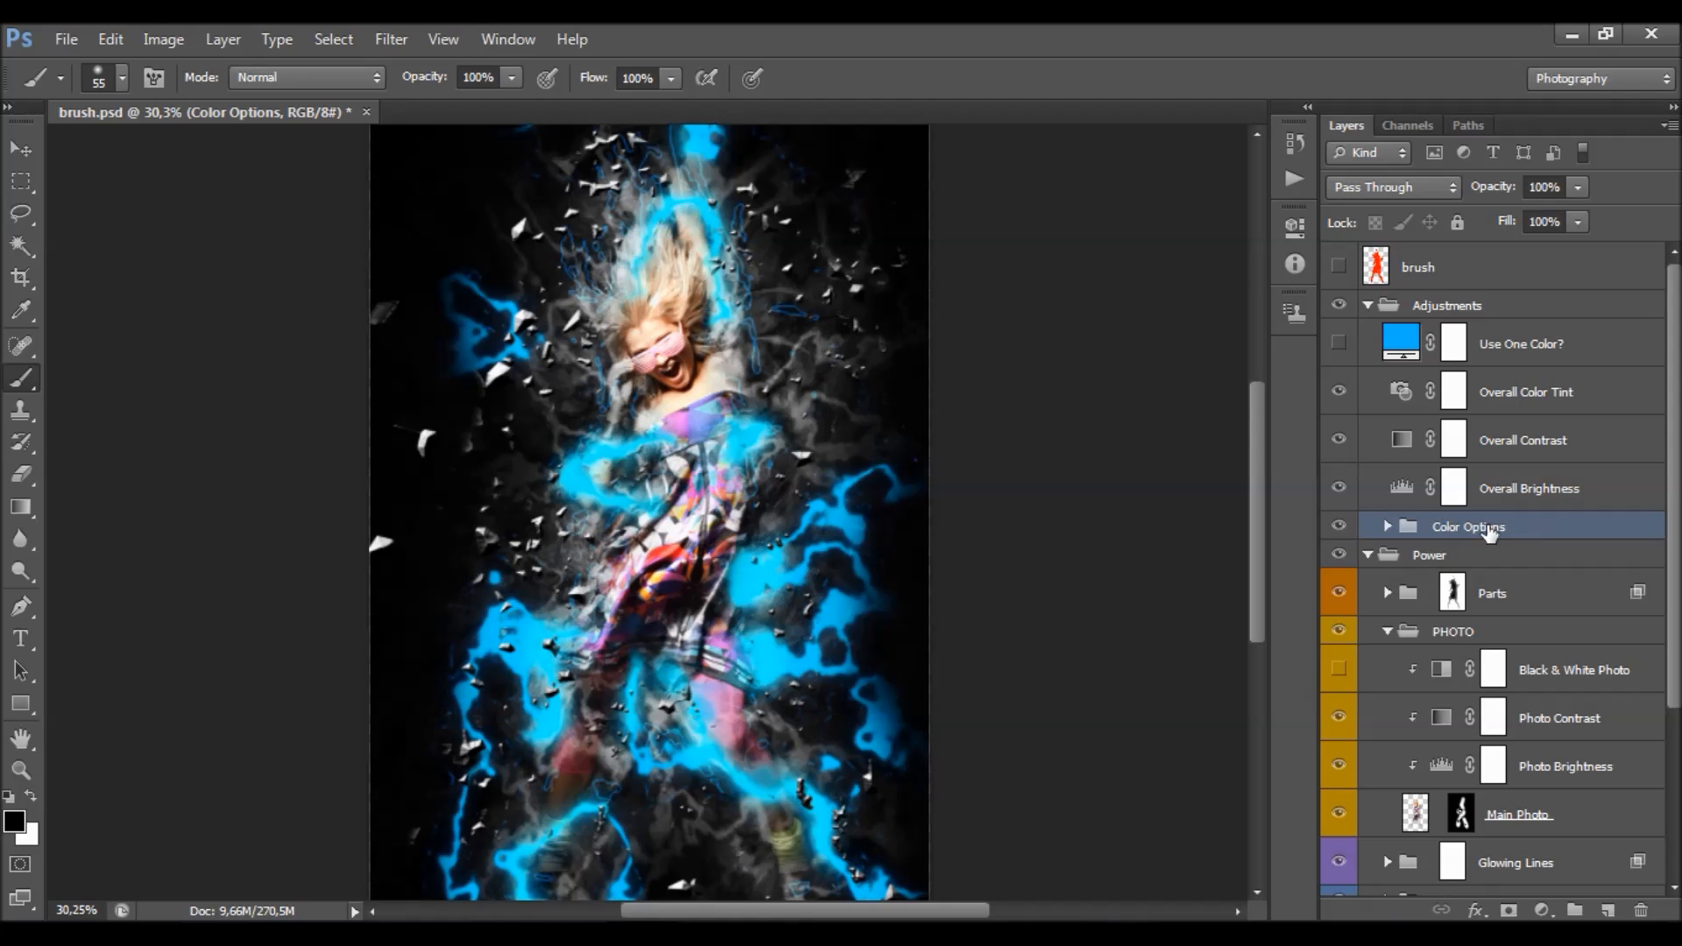
left_click(1390, 526)
scroll(1585, 448, "down", 12)
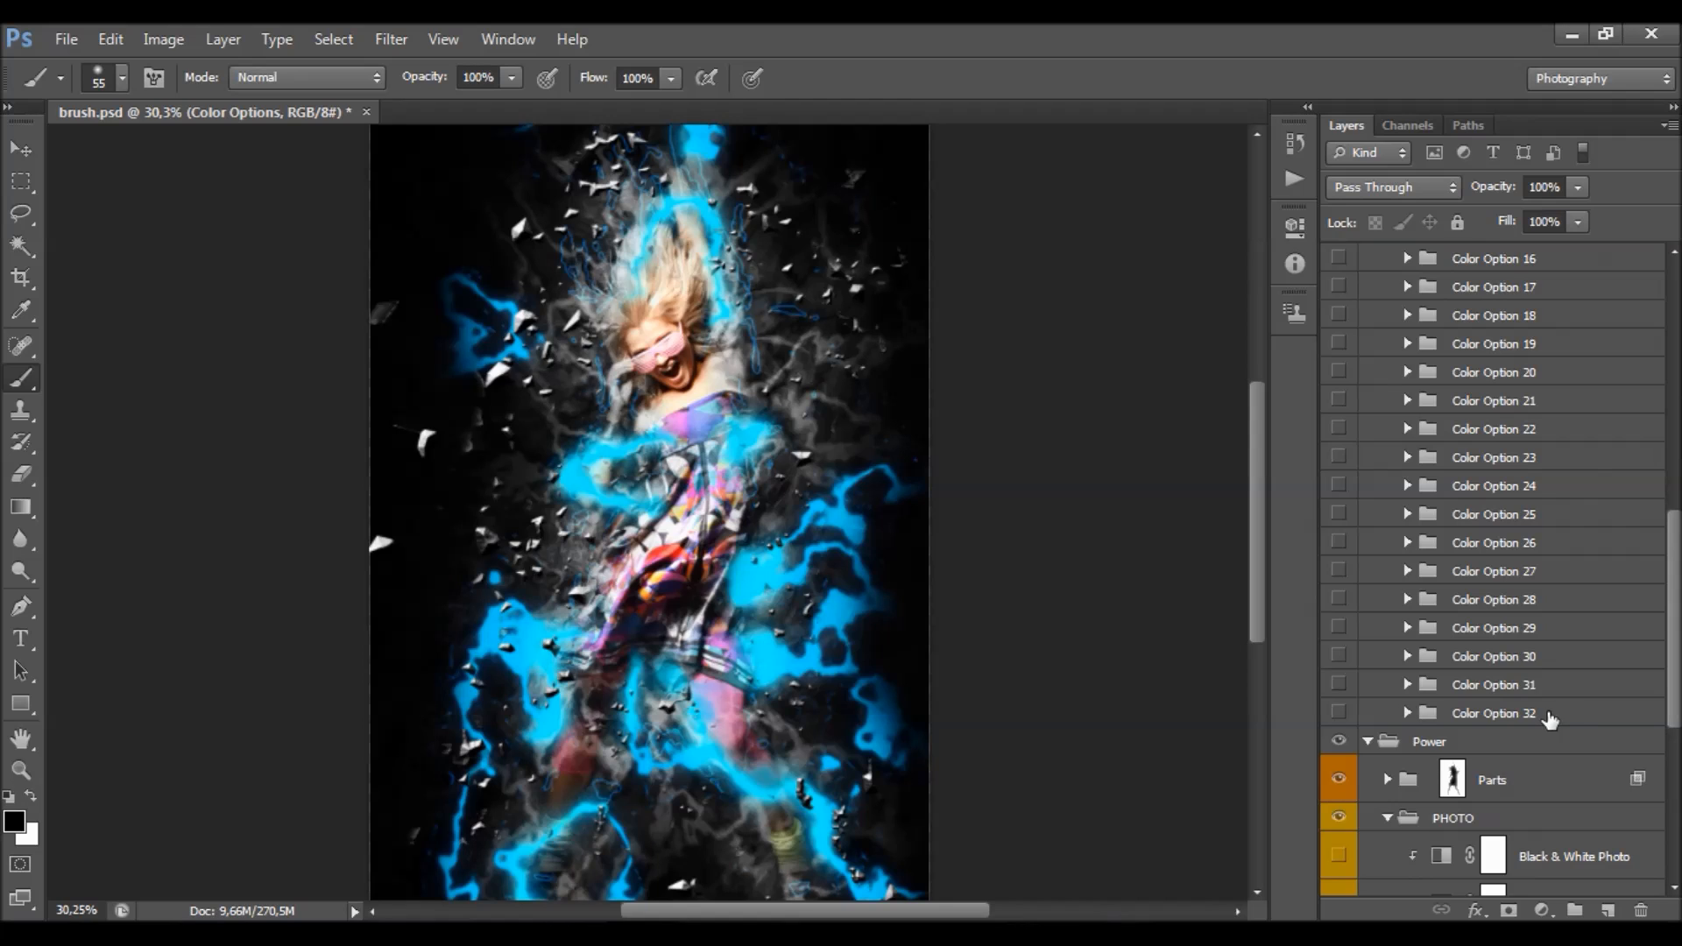
left_click(1459, 548)
left_click(1339, 542)
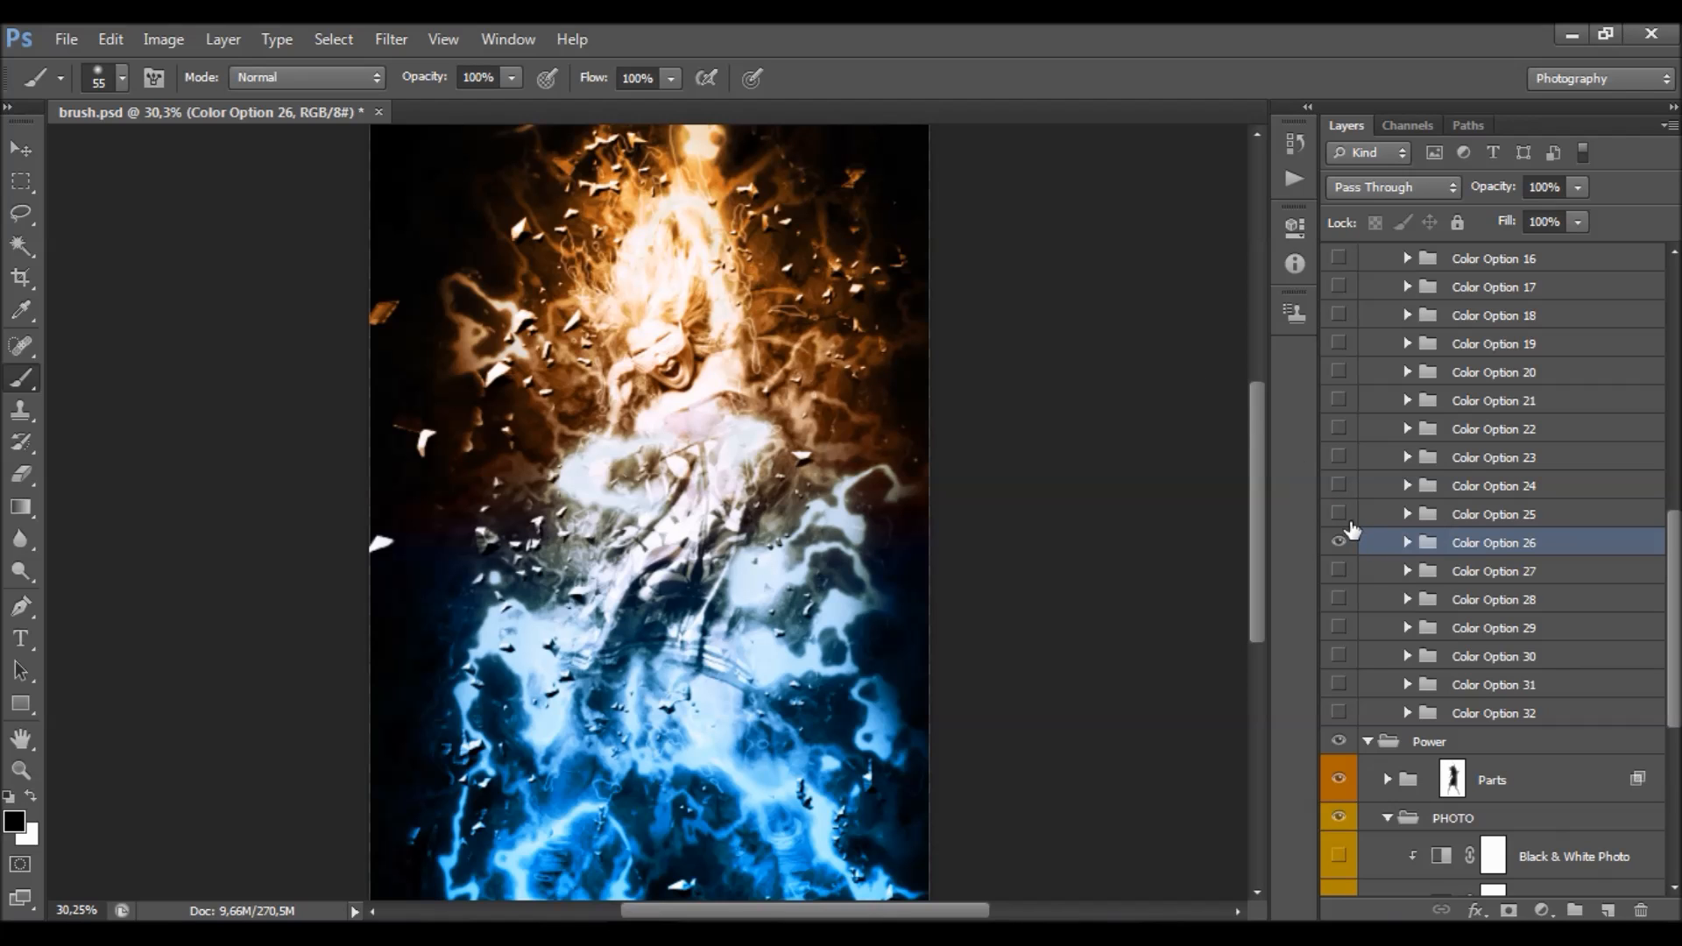
left_click(1339, 542)
left_click(1338, 570)
left_click(1338, 570)
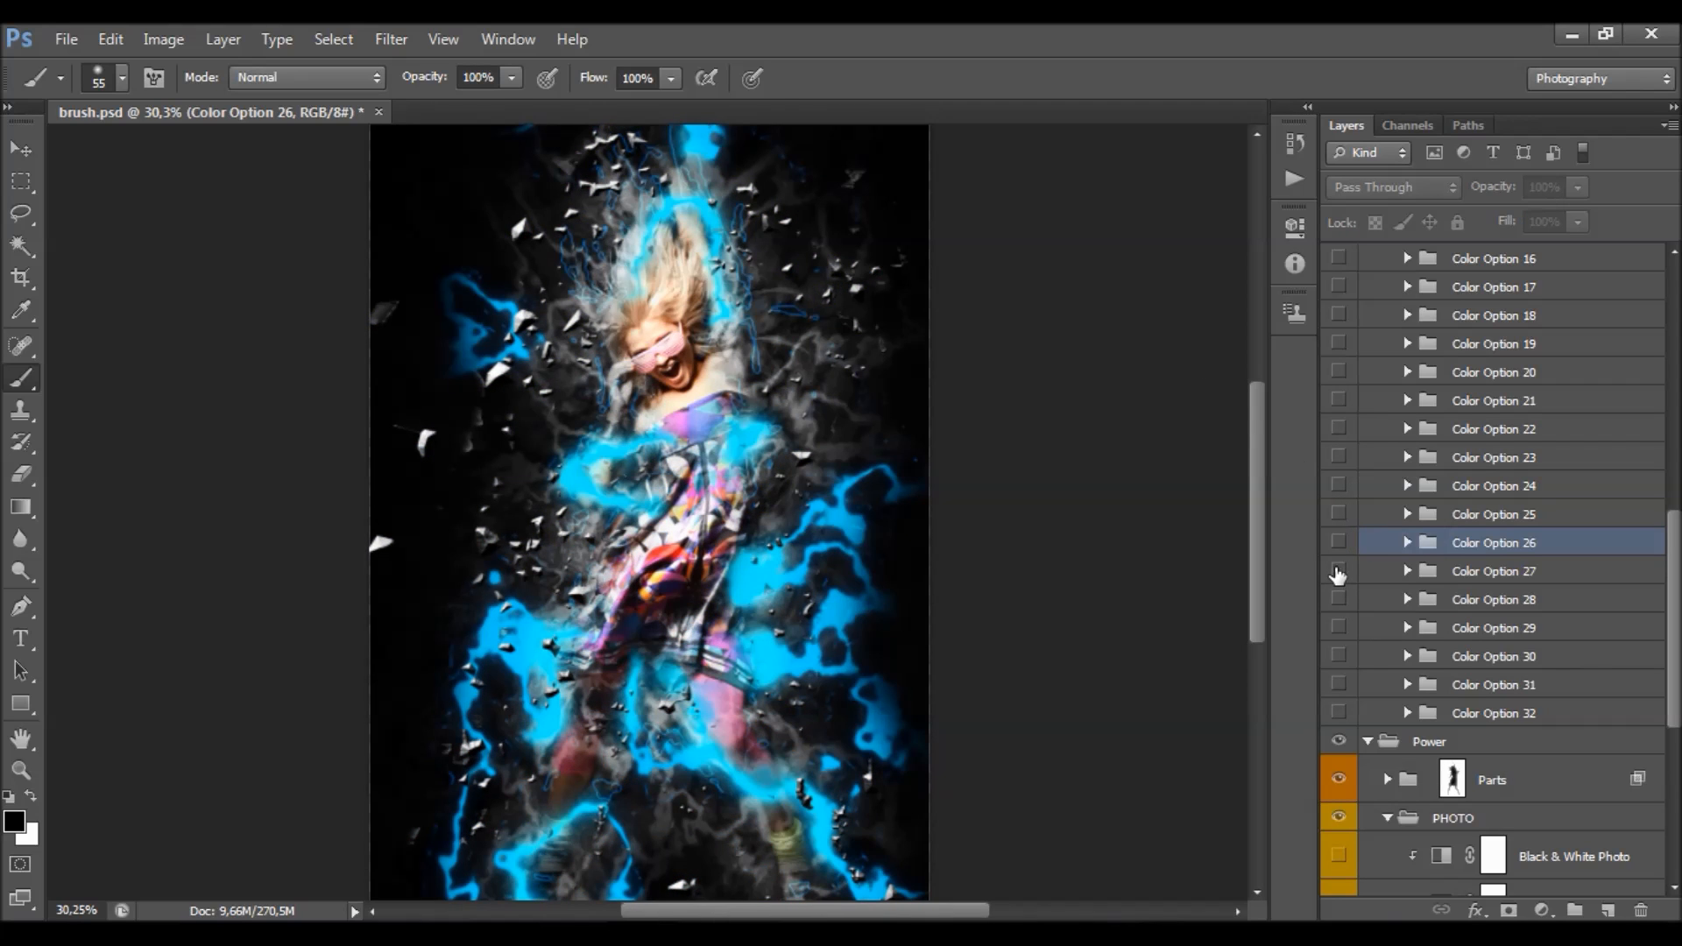
- Make Color Option 32 visible and set its opacity to 46%
left_click(1339, 712)
left_click(1439, 718)
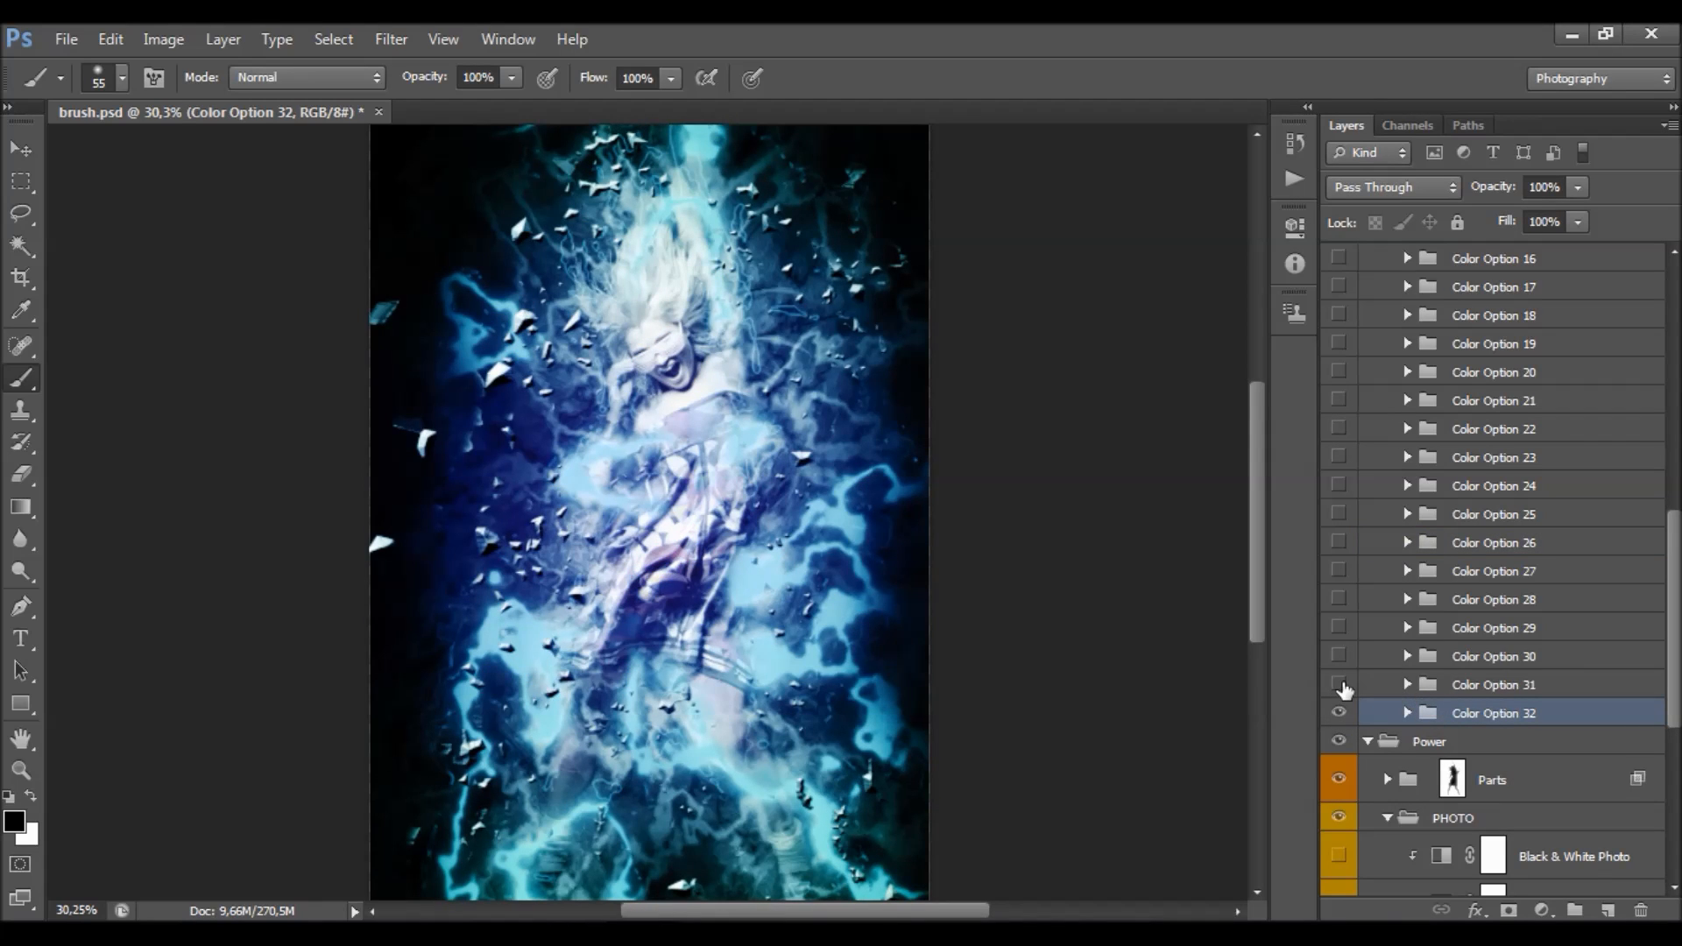
left_click(1578, 188)
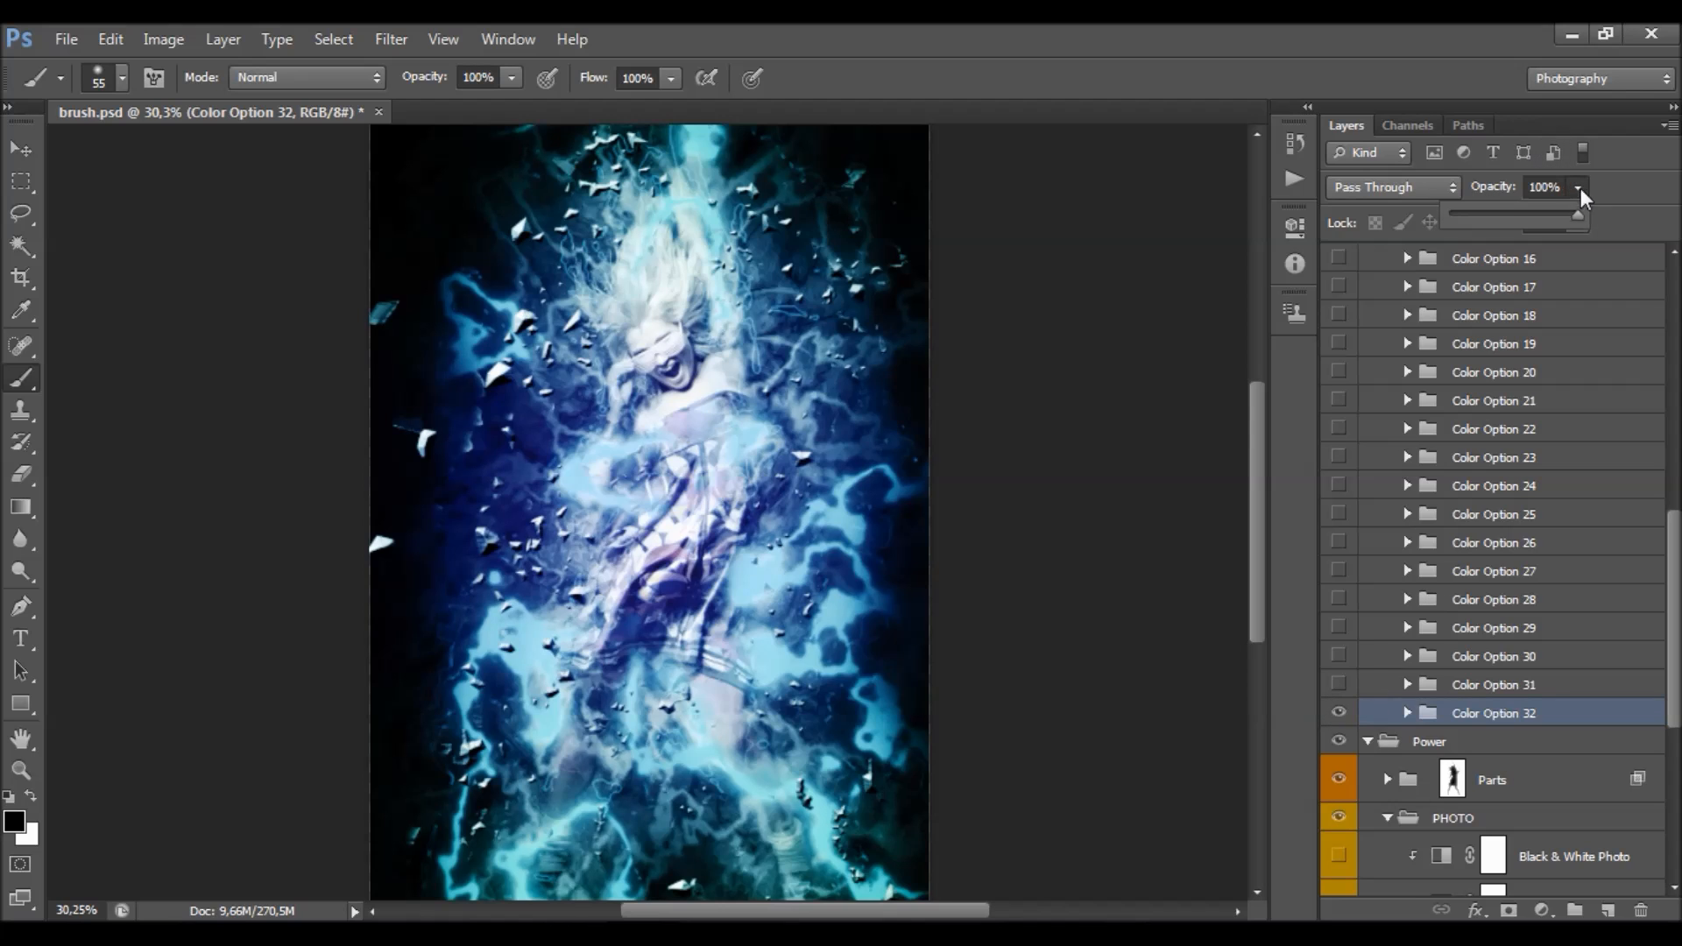
- Try Color Option 31 at 44% opacity over Color Option 32, and hide both options again
left_click(1338, 684)
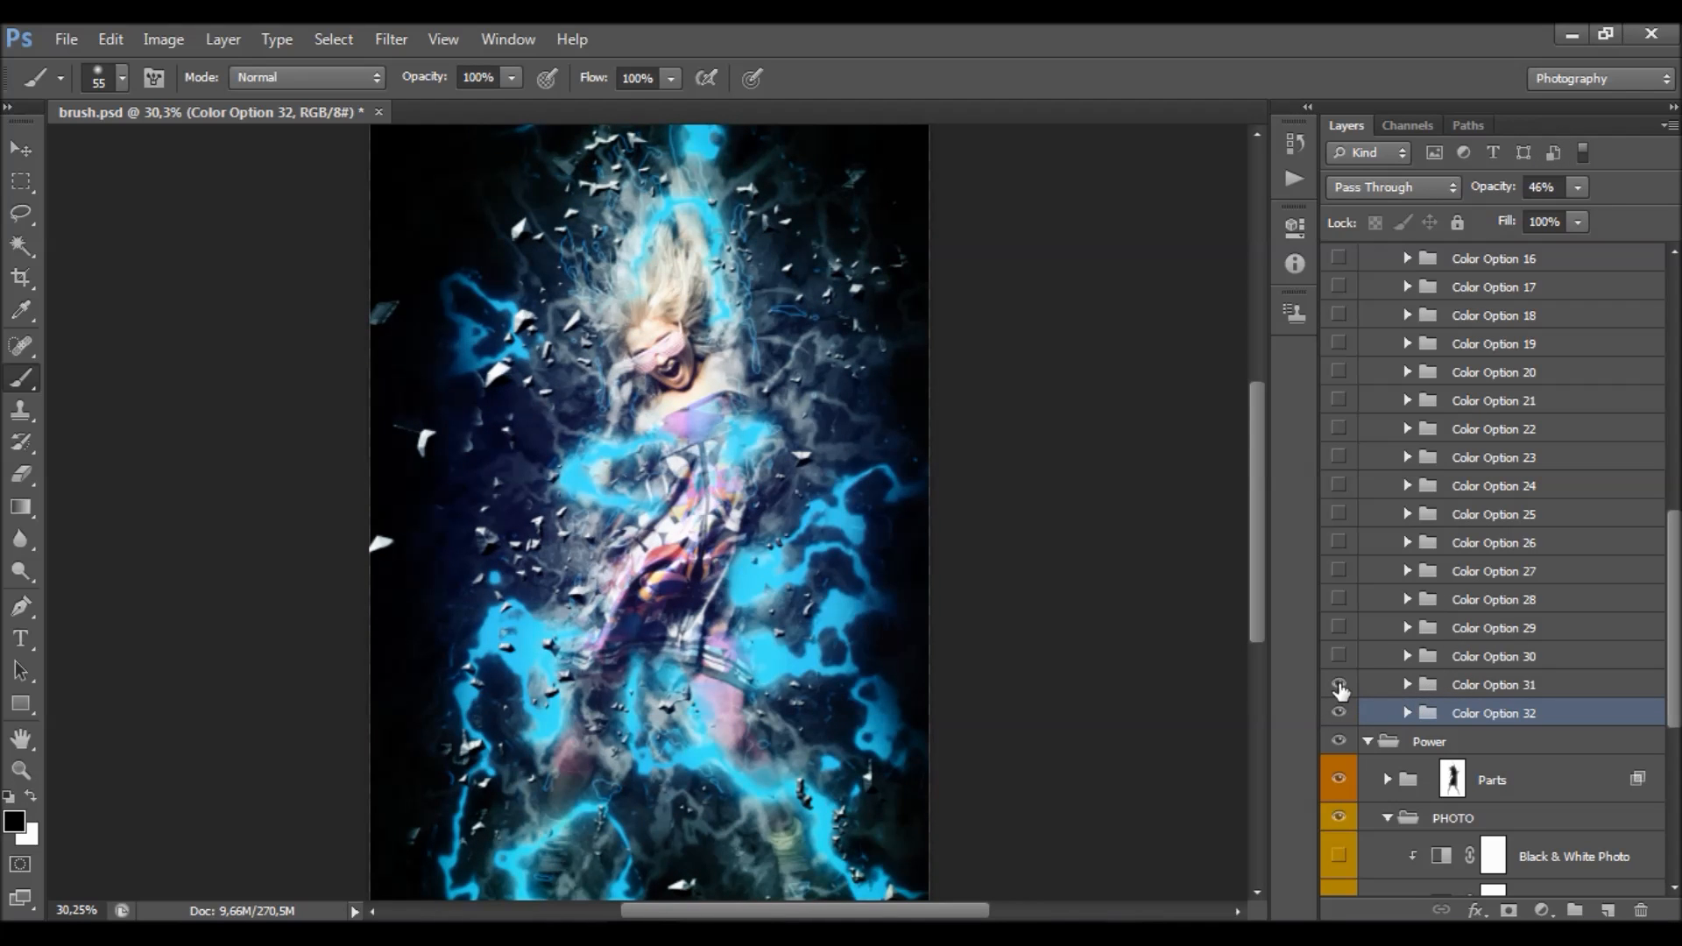
left_click(1483, 684)
left_click(1577, 188)
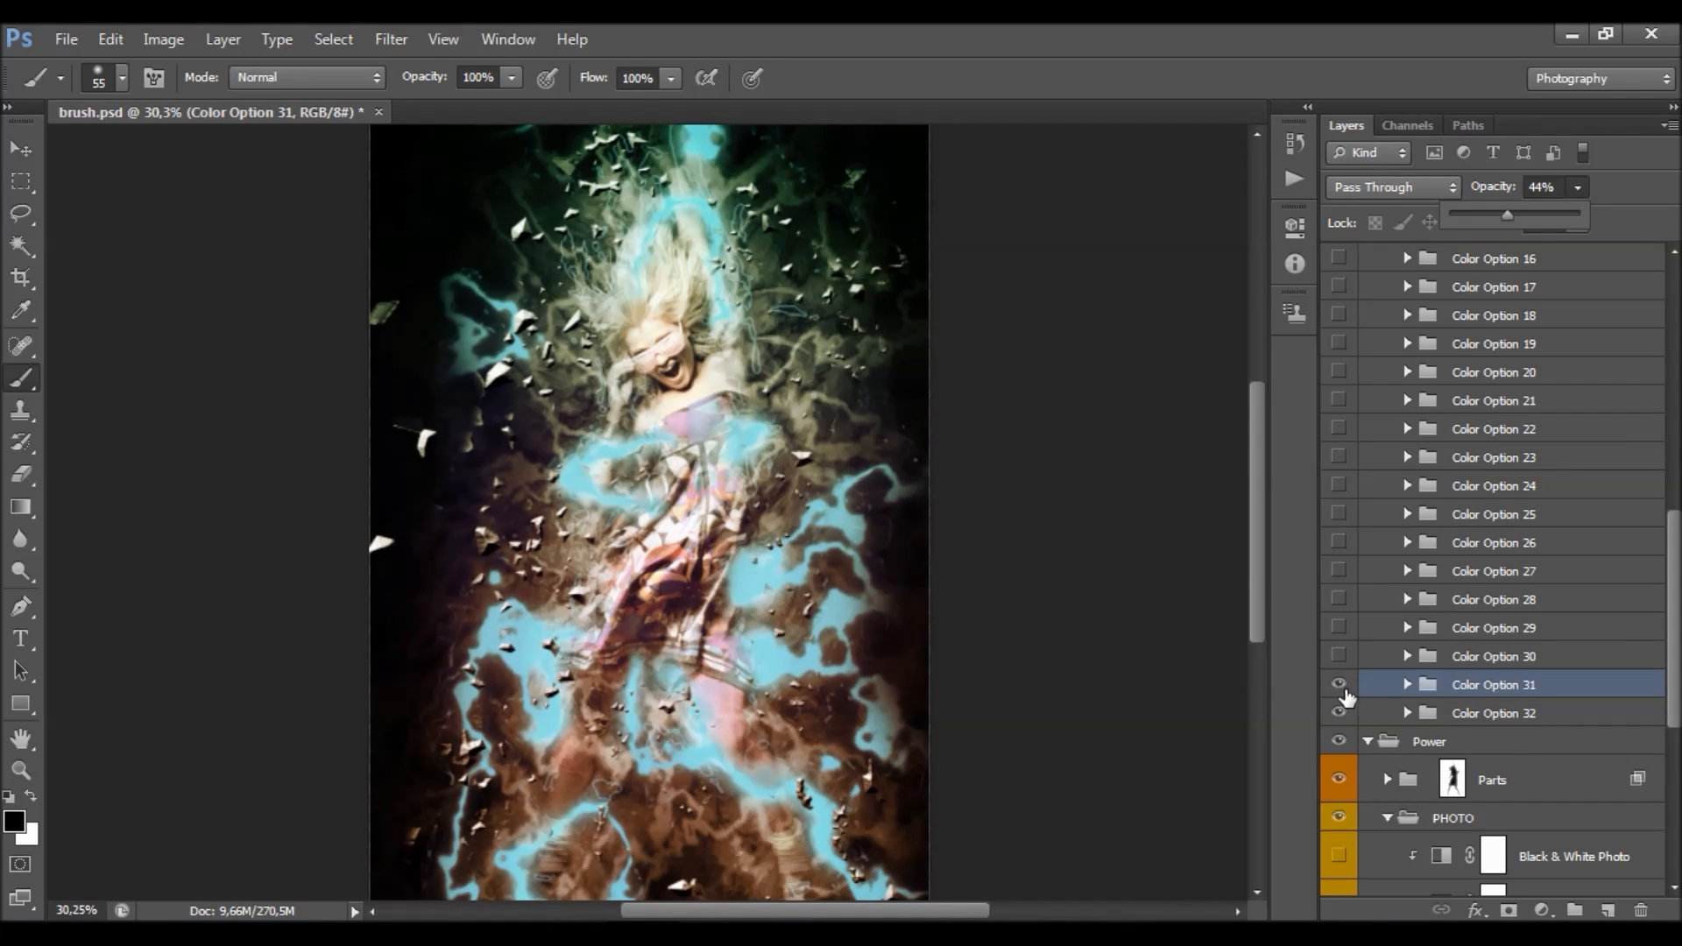
left_click_drag(1338, 685, 1339, 712)
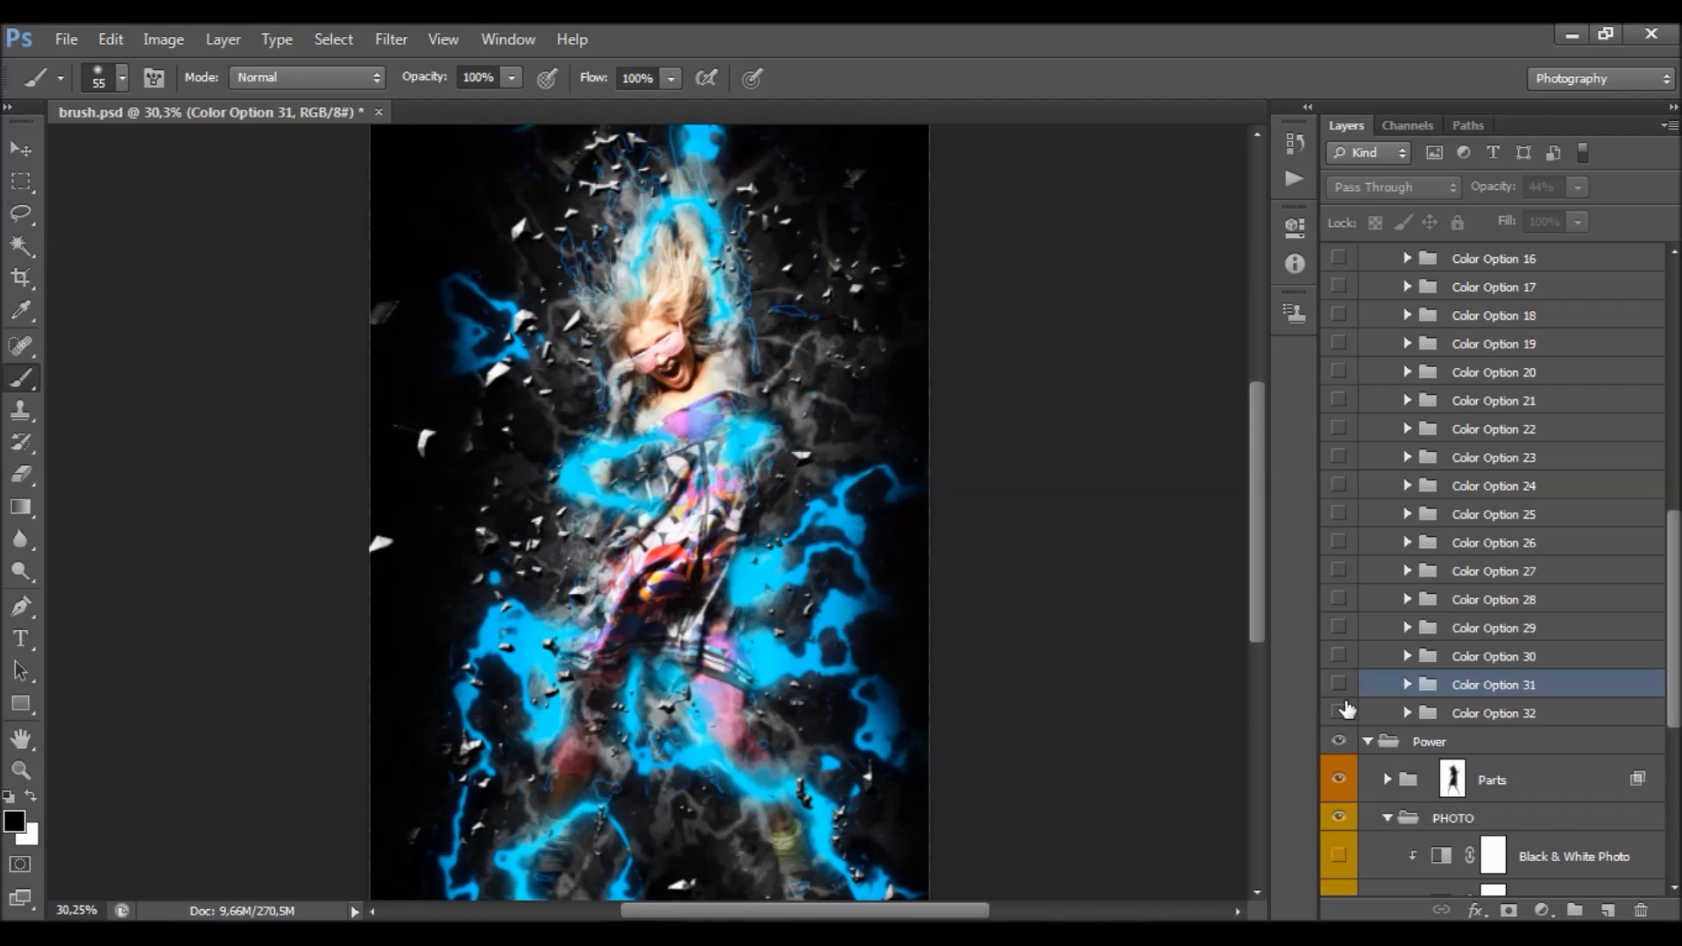
- Make Color Option 27 visible and collapse the Color Options and Adjustments groups
left_click(1338, 570)
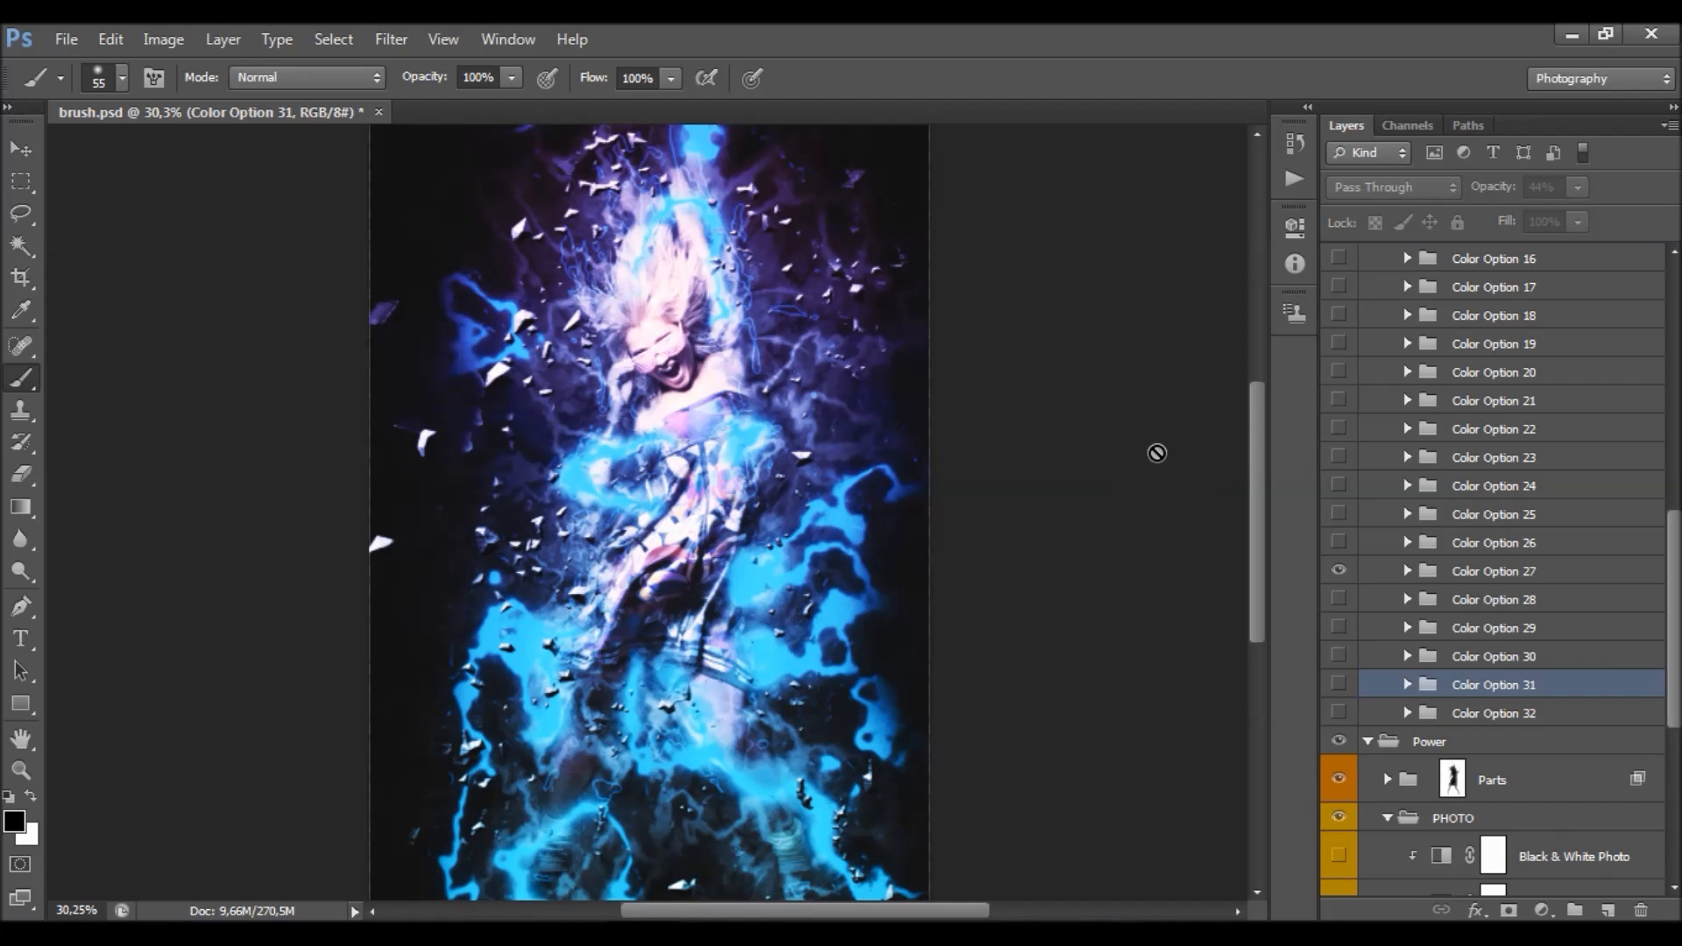
scroll(1419, 440, "up", 5)
scroll(1428, 440, "up", 2)
scroll(1445, 543, "down", 5)
left_click(1468, 715)
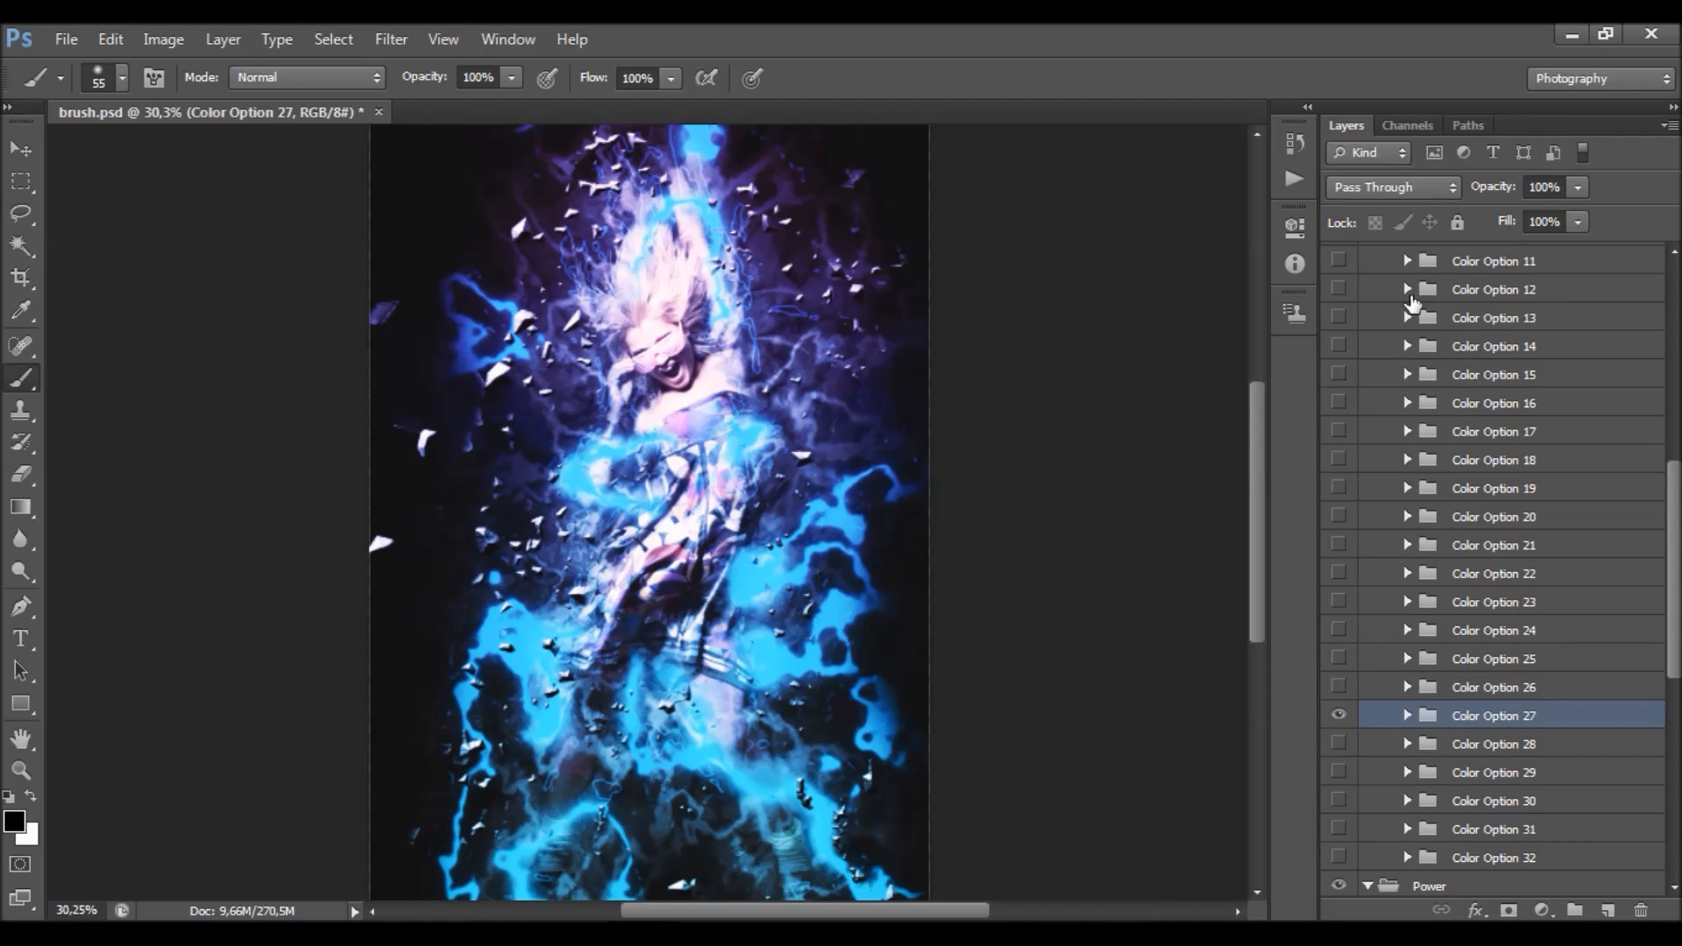
scroll(1446, 448, "up", 8)
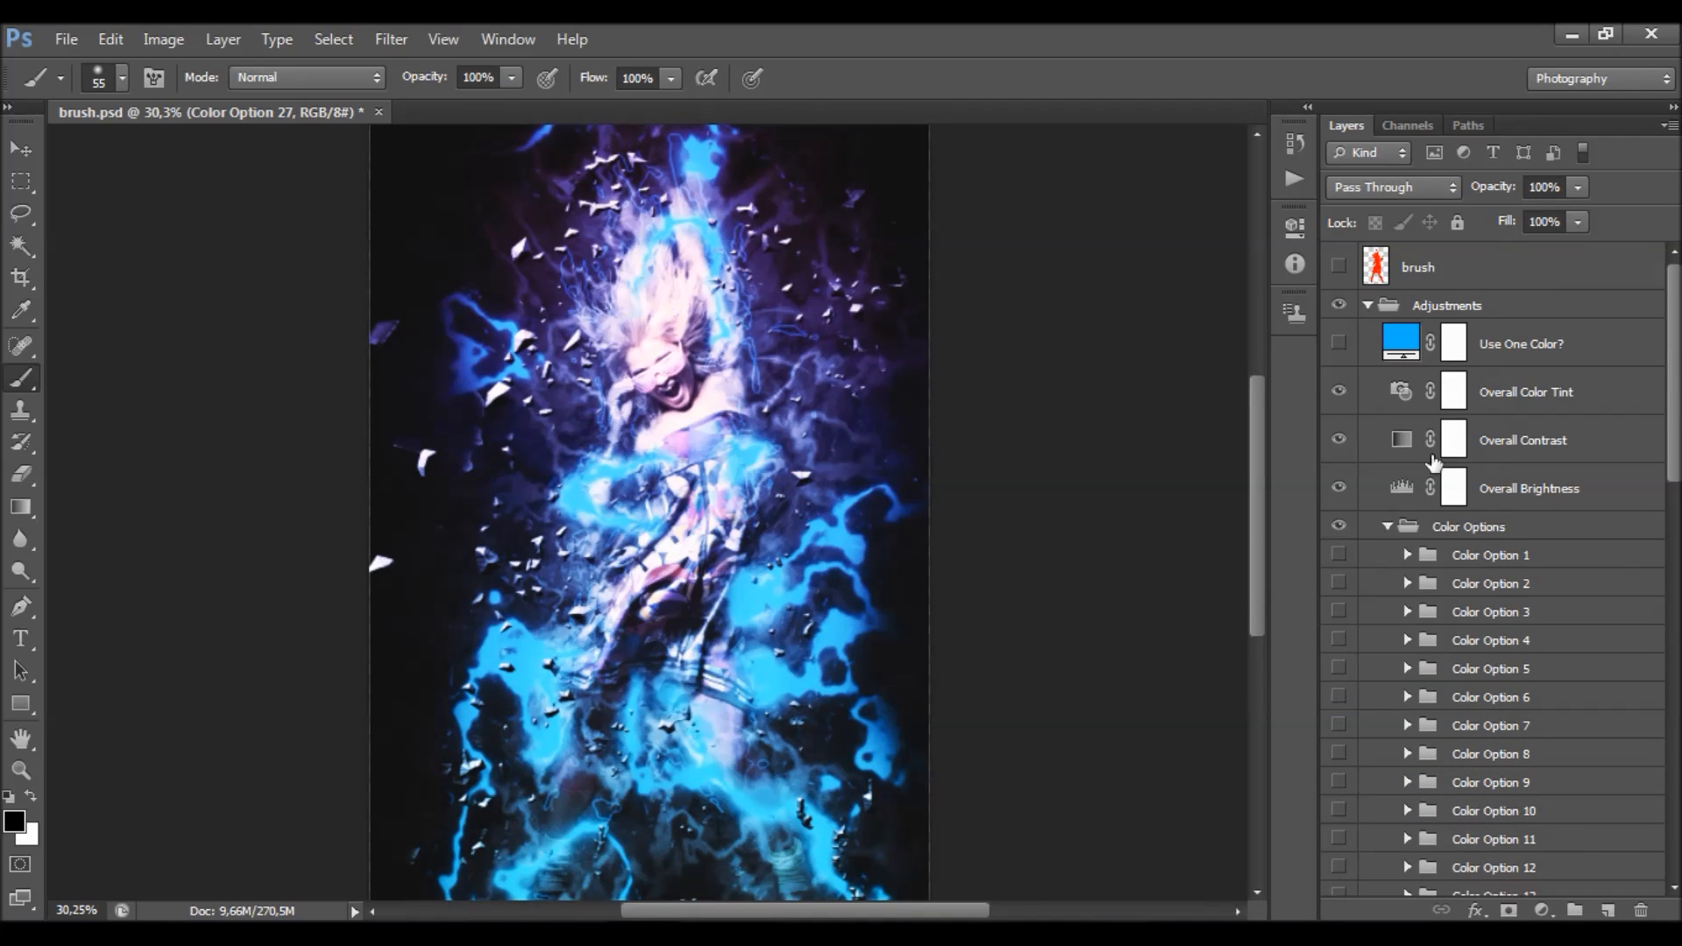
left_click(1387, 527)
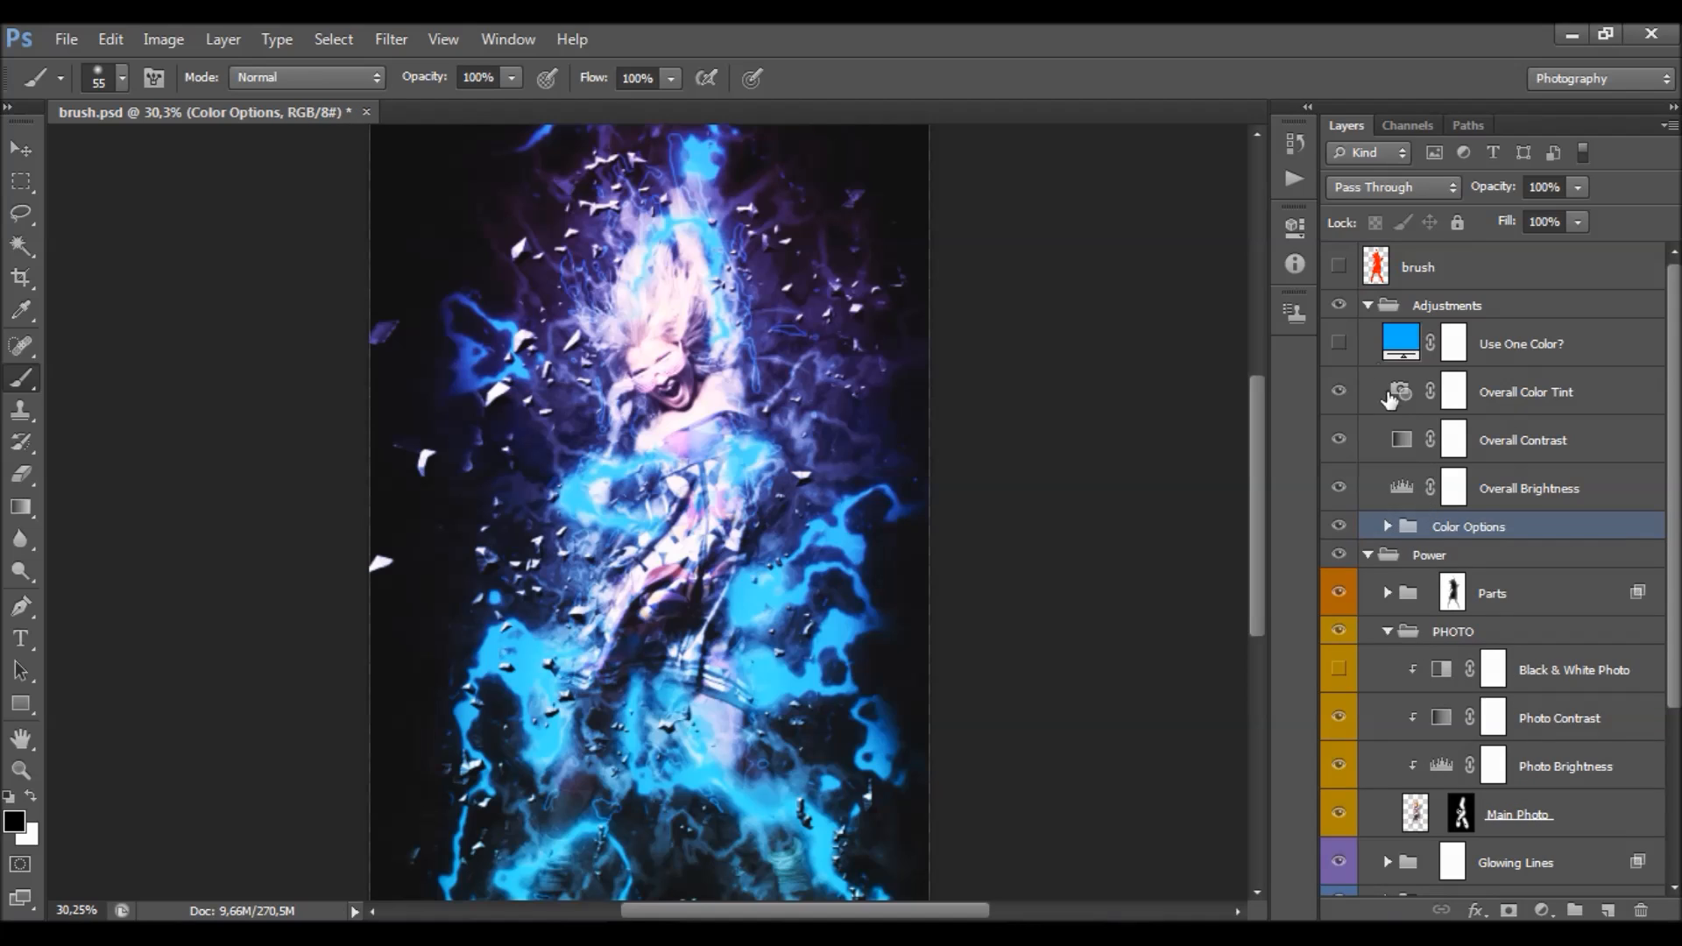
left_click(1369, 306)
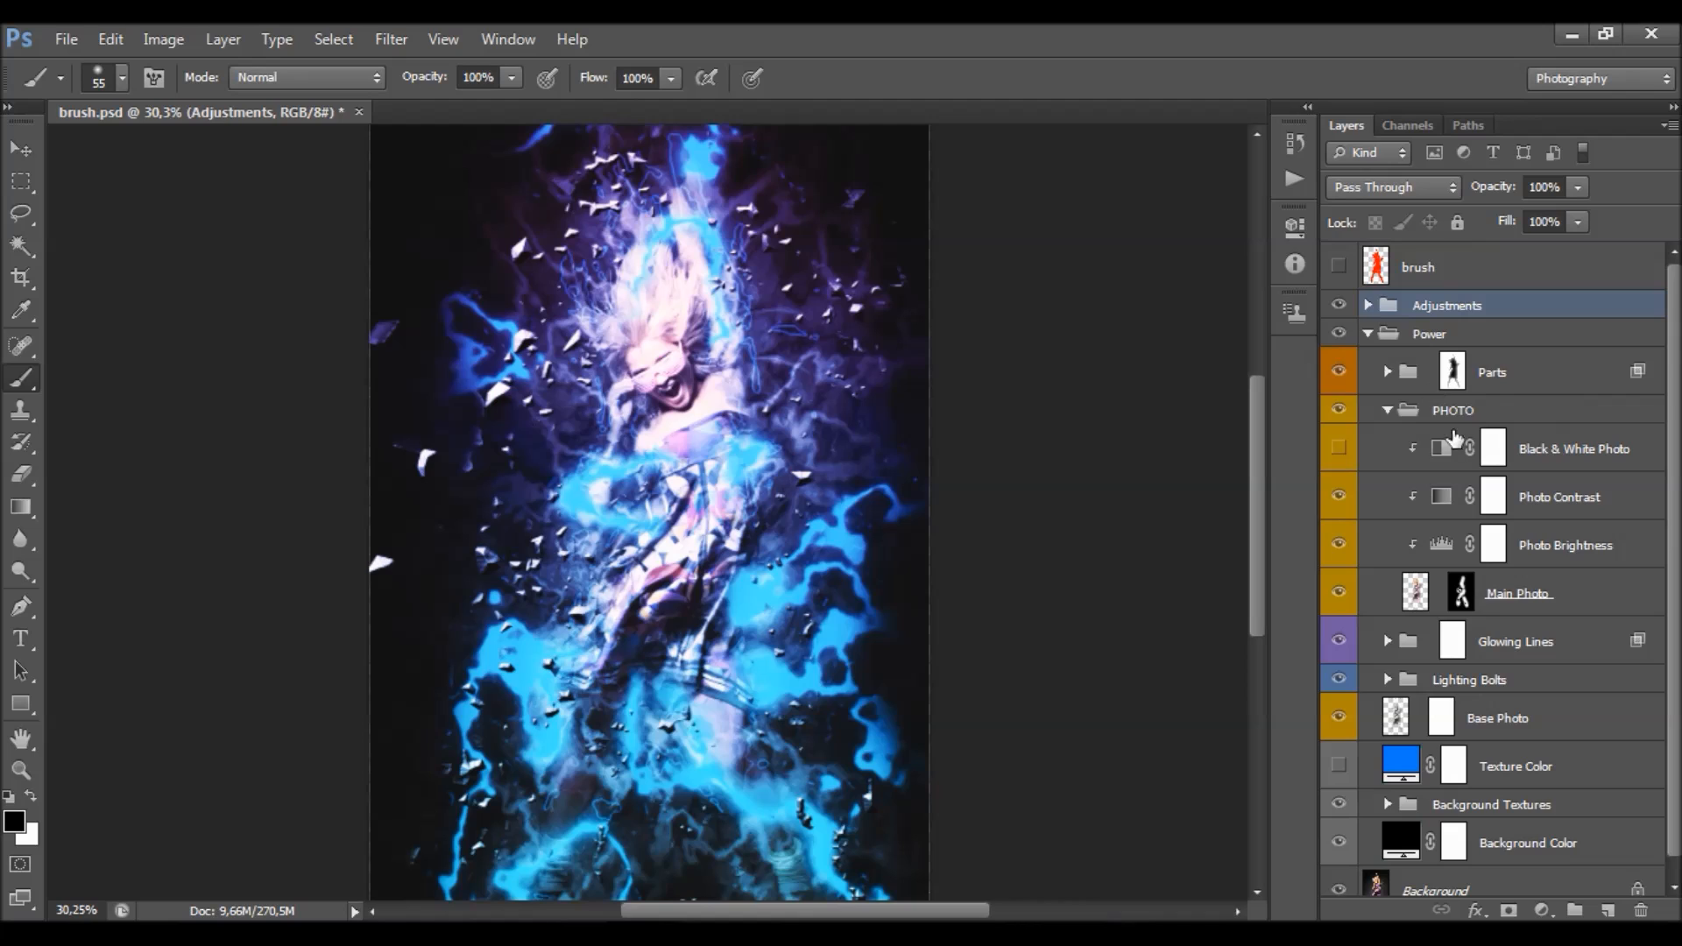
- Set the white input level of the Photo Brightness adjustment layer to 221 and compare the photo without and with it
left_click(1494, 544)
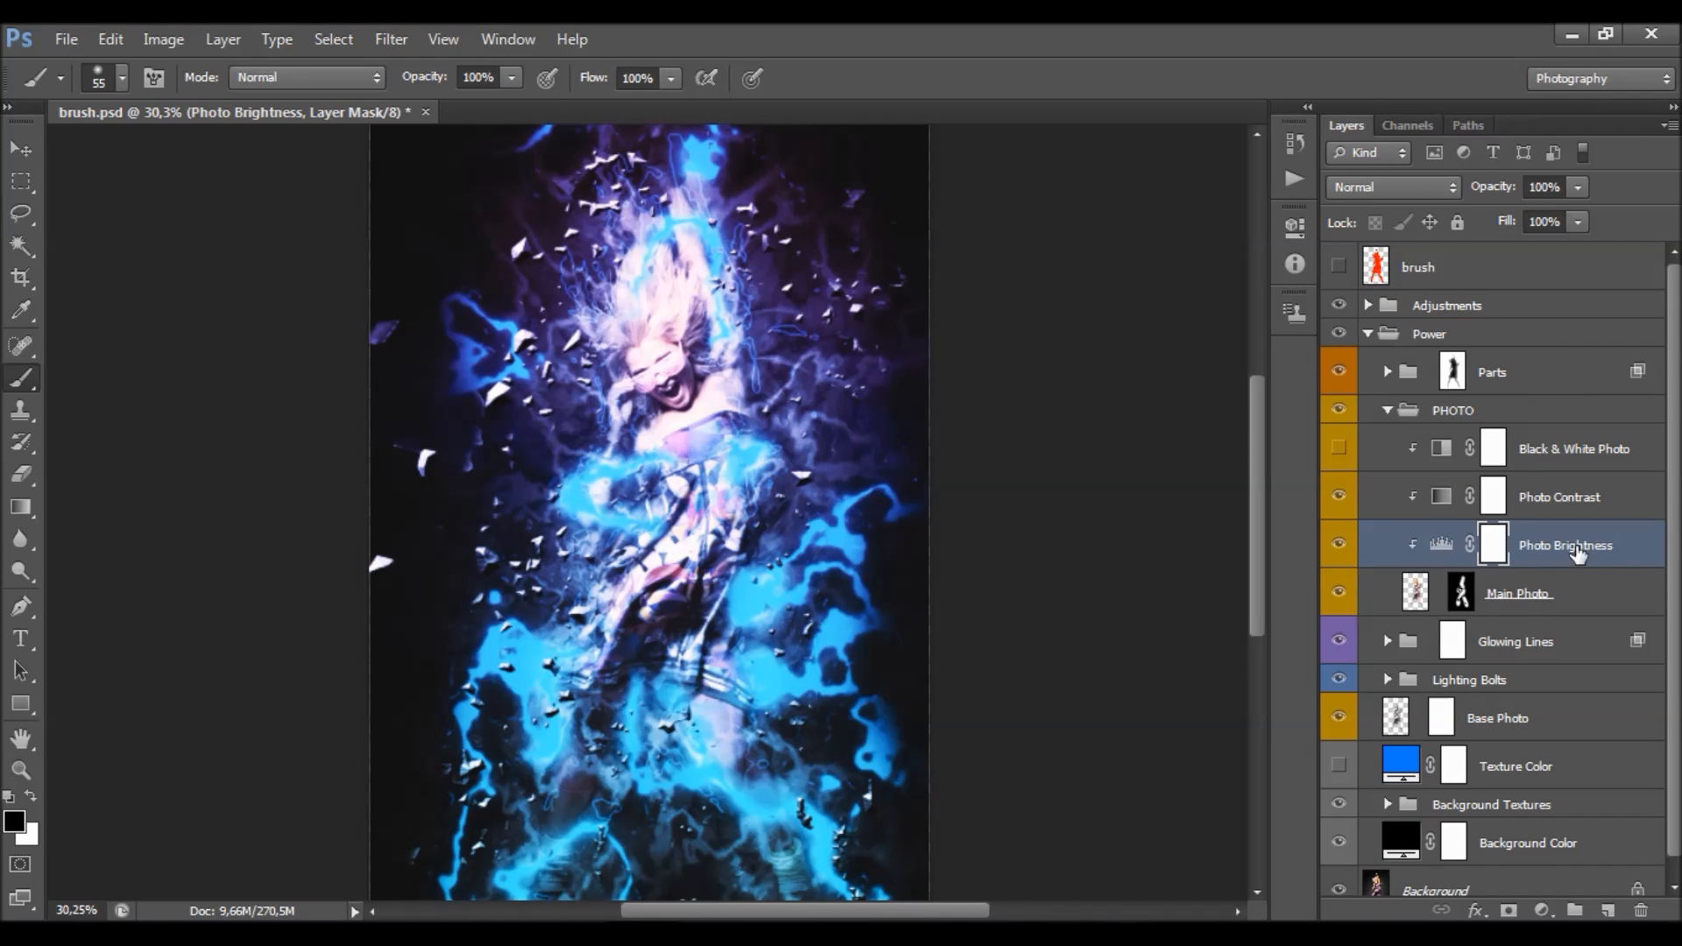
double_click(1442, 547)
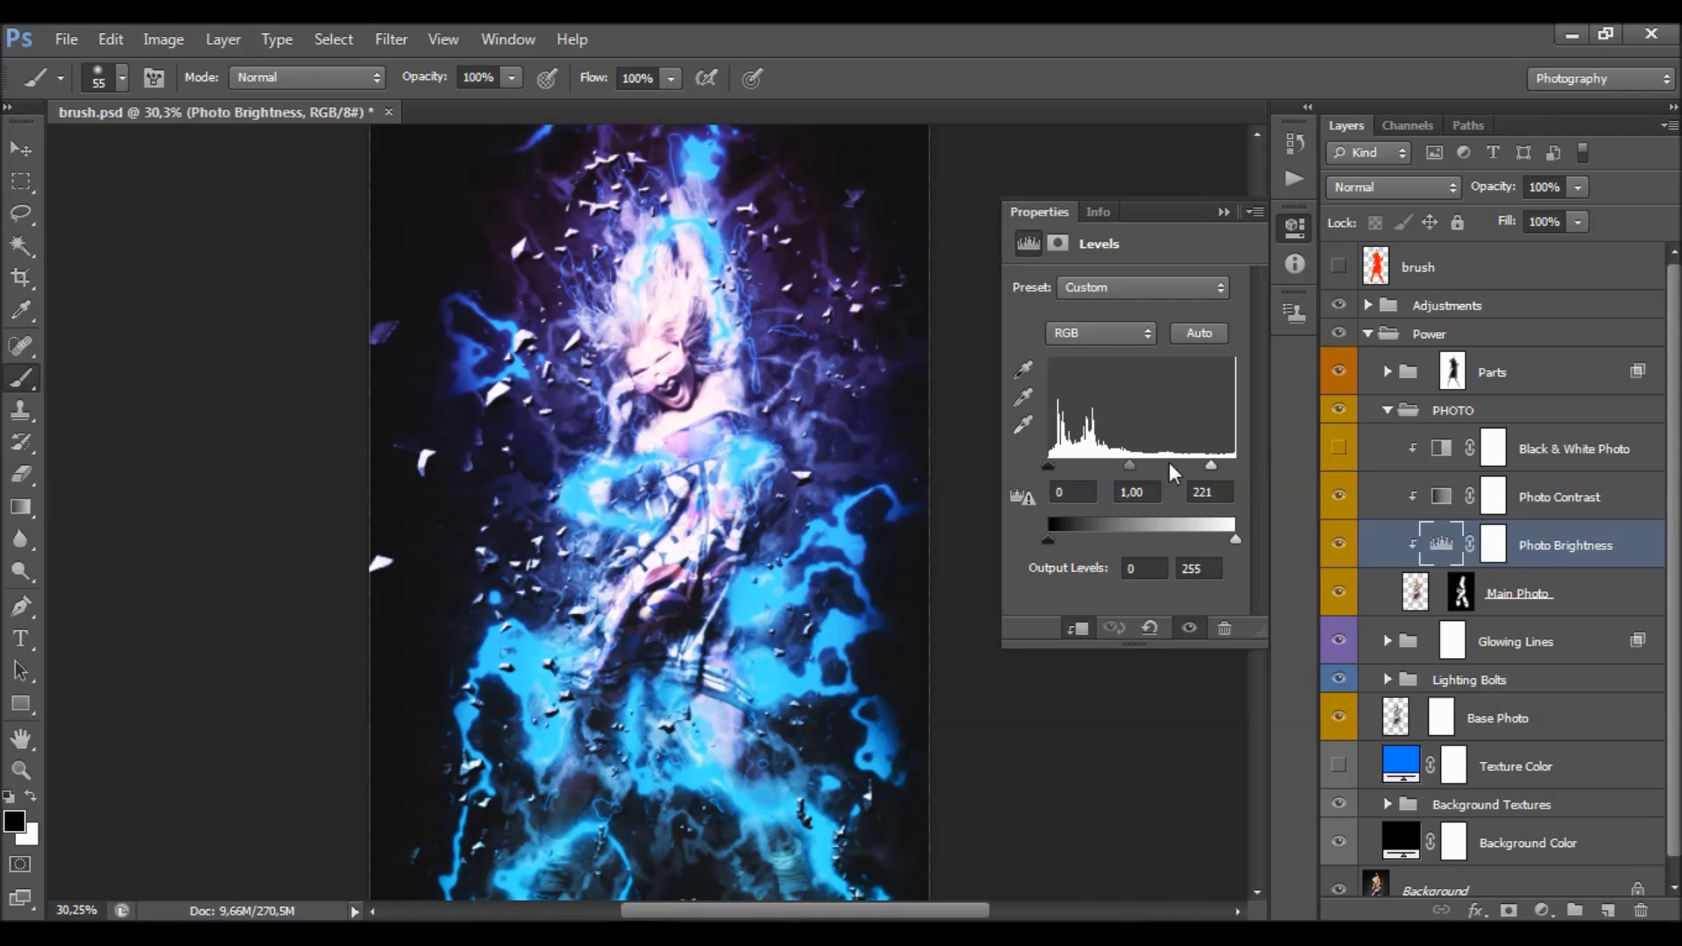
left_click(1349, 550)
left_click(1350, 552)
left_click(1223, 212)
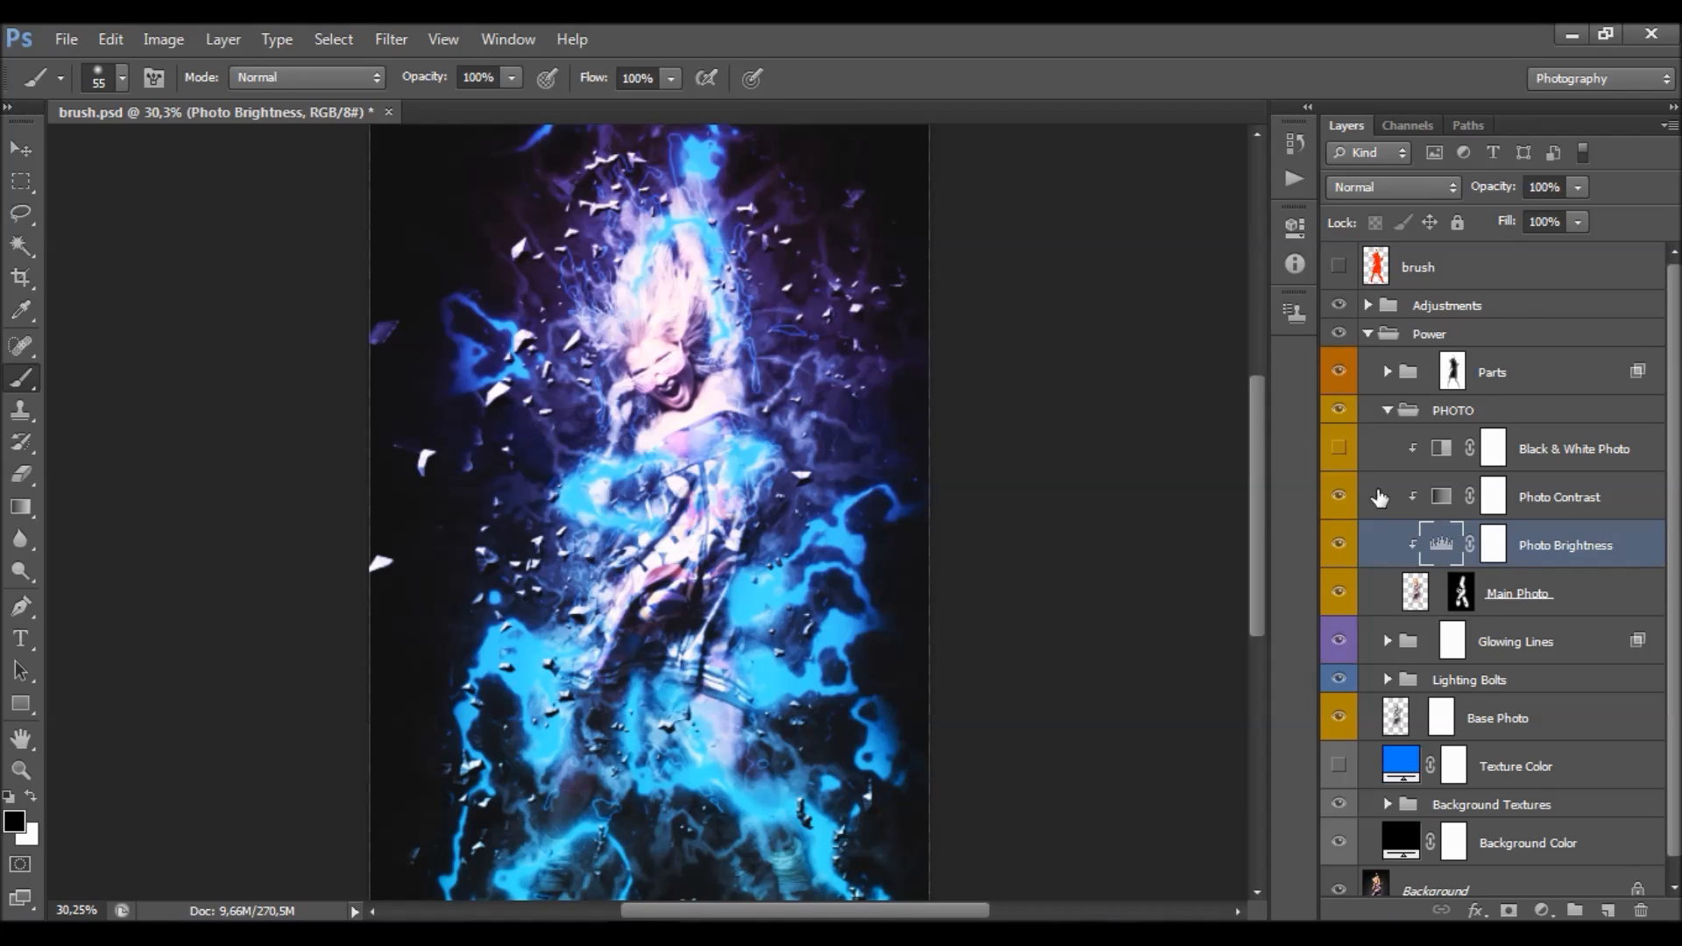
- Set the Photo Contrast layer's opacity to 17% and compare the photo without and with it
left_click(1441, 499)
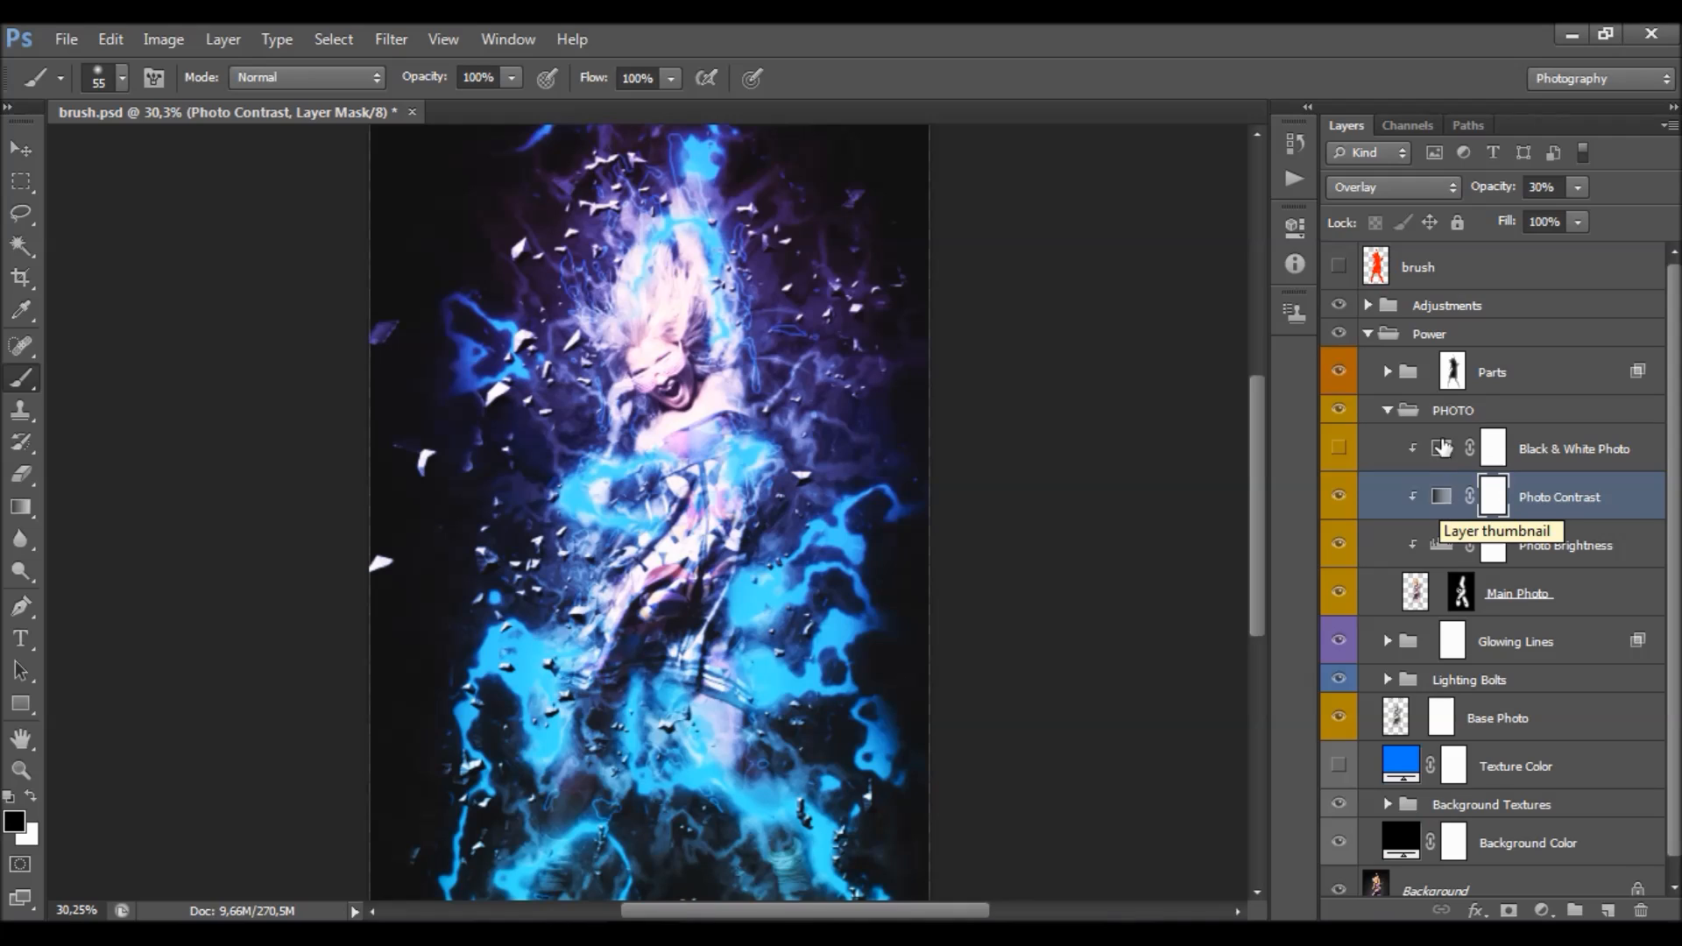
left_click(1577, 222)
left_click_drag(1552, 219, 1673, 219)
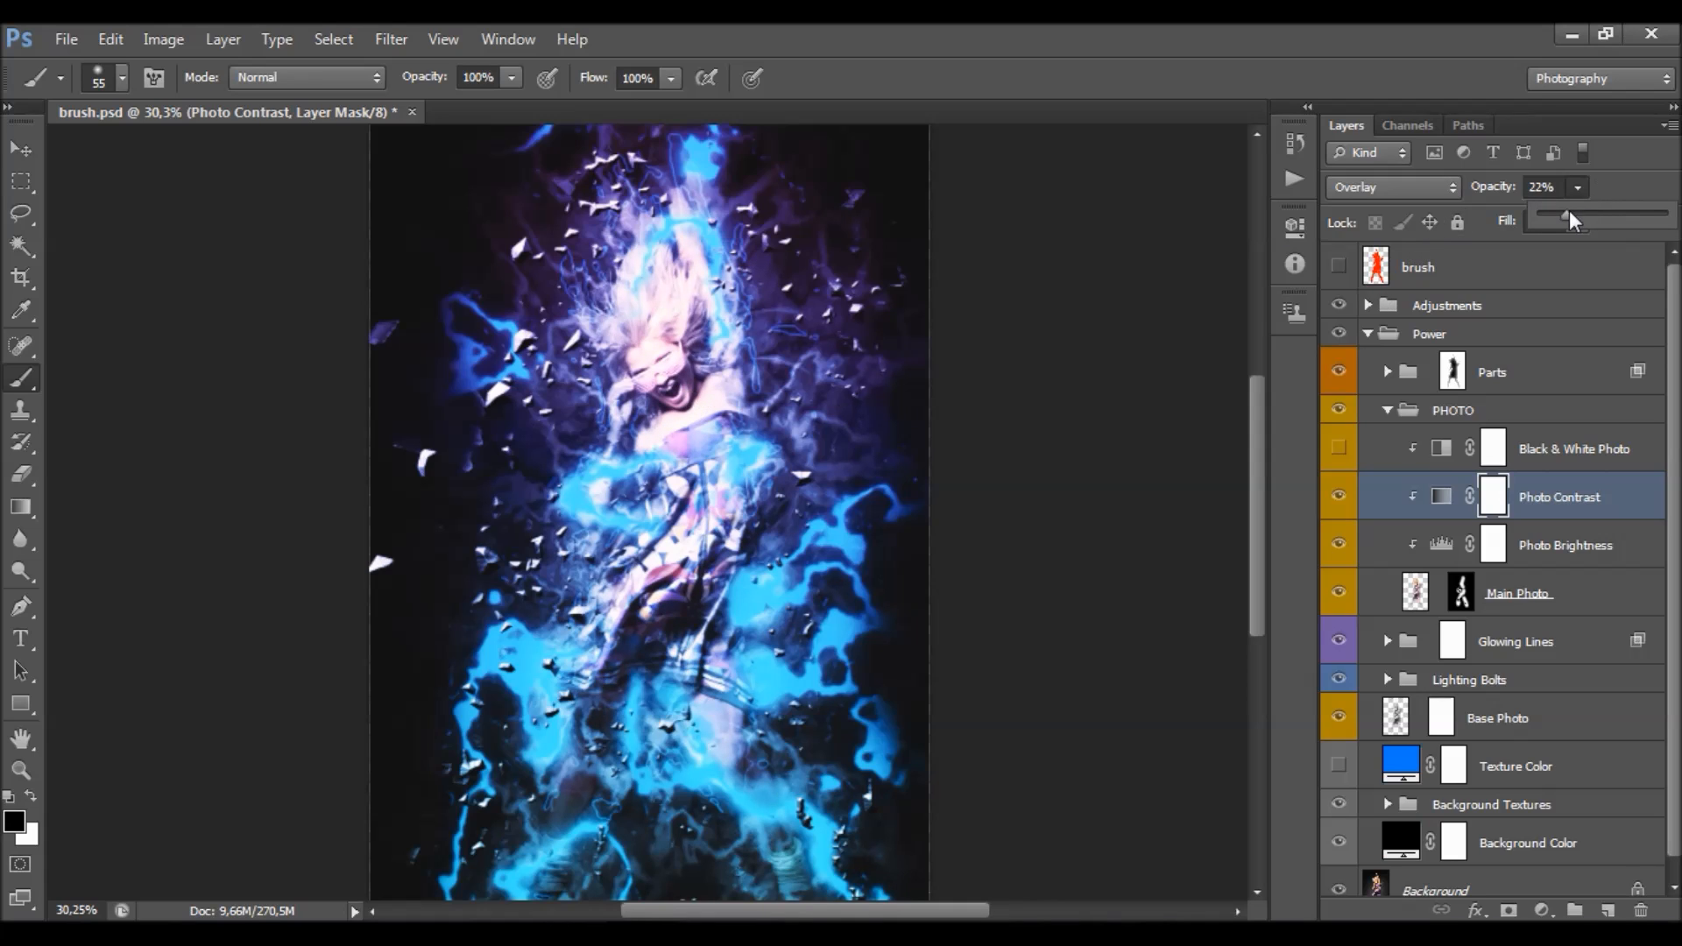
left_click(1336, 495)
left_click(1335, 495)
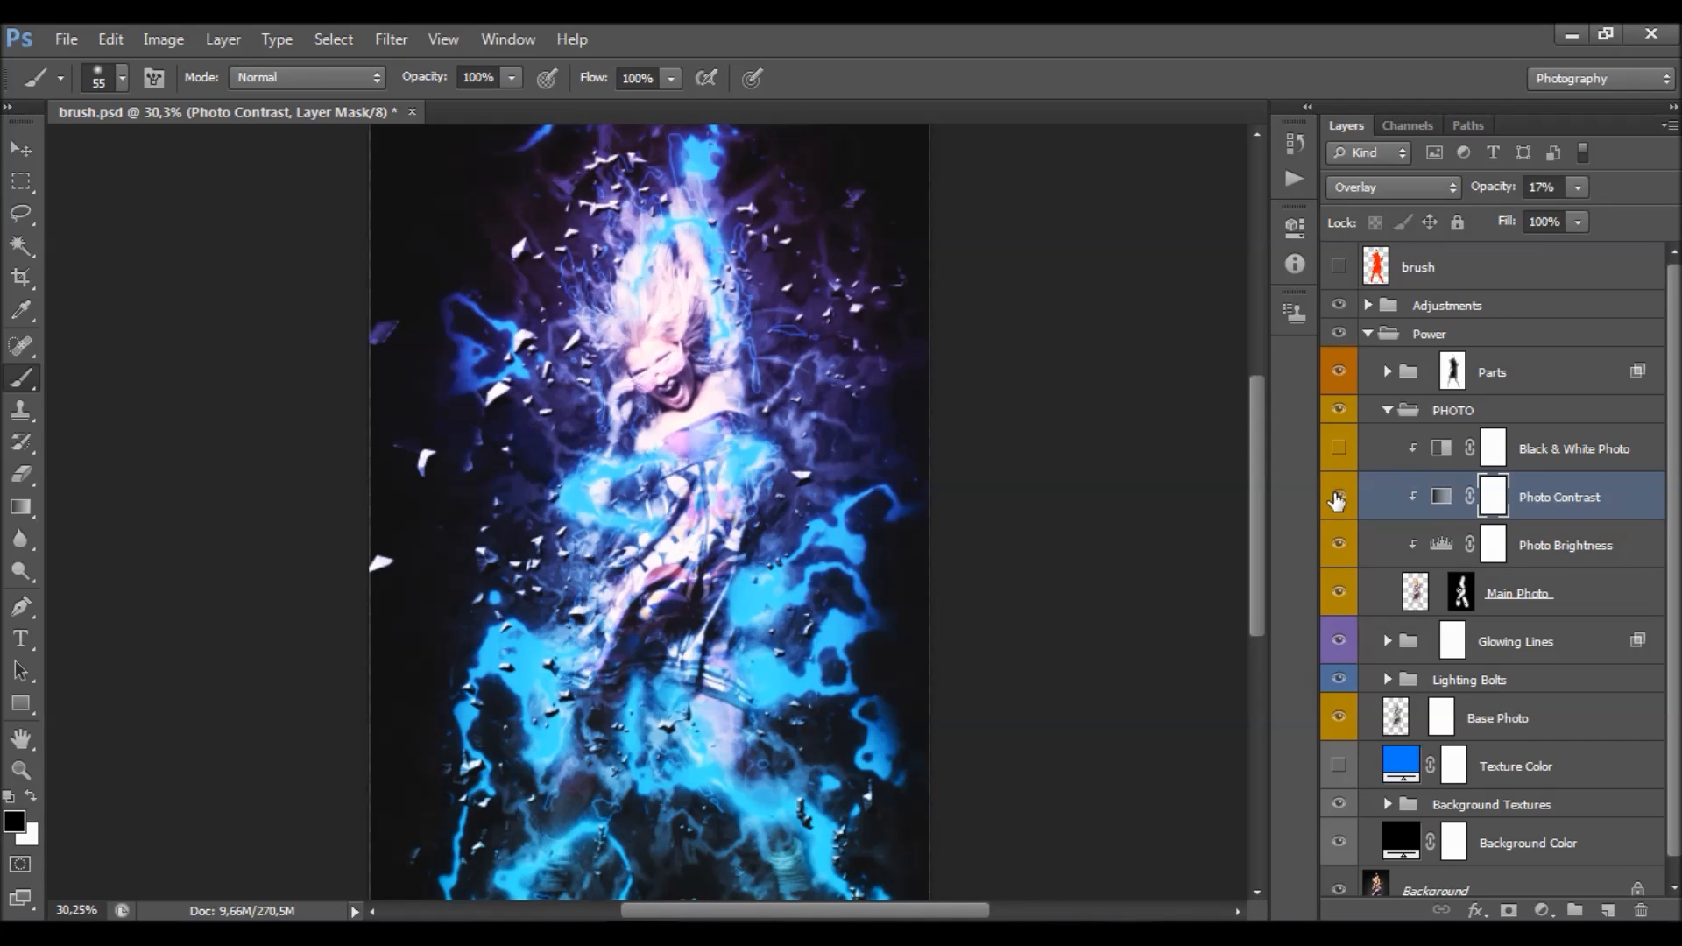
- Preview the Black & White Photo layer off and on, with the Adjustments group hidden and shown
left_click(1561, 445)
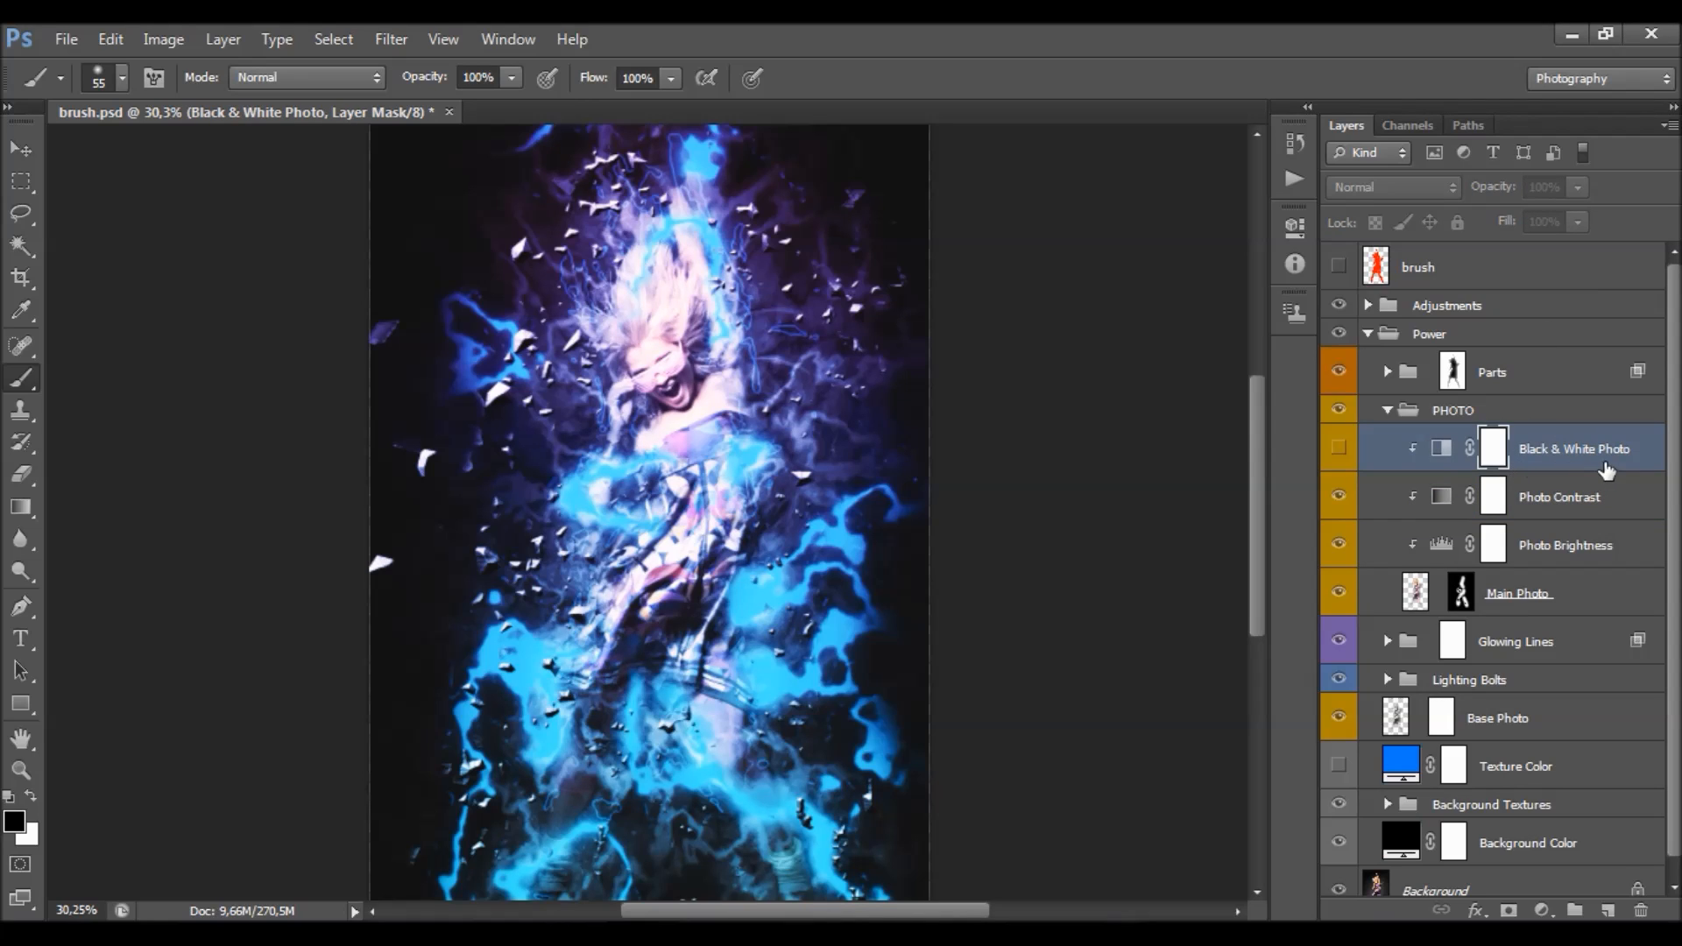
left_click(1339, 451)
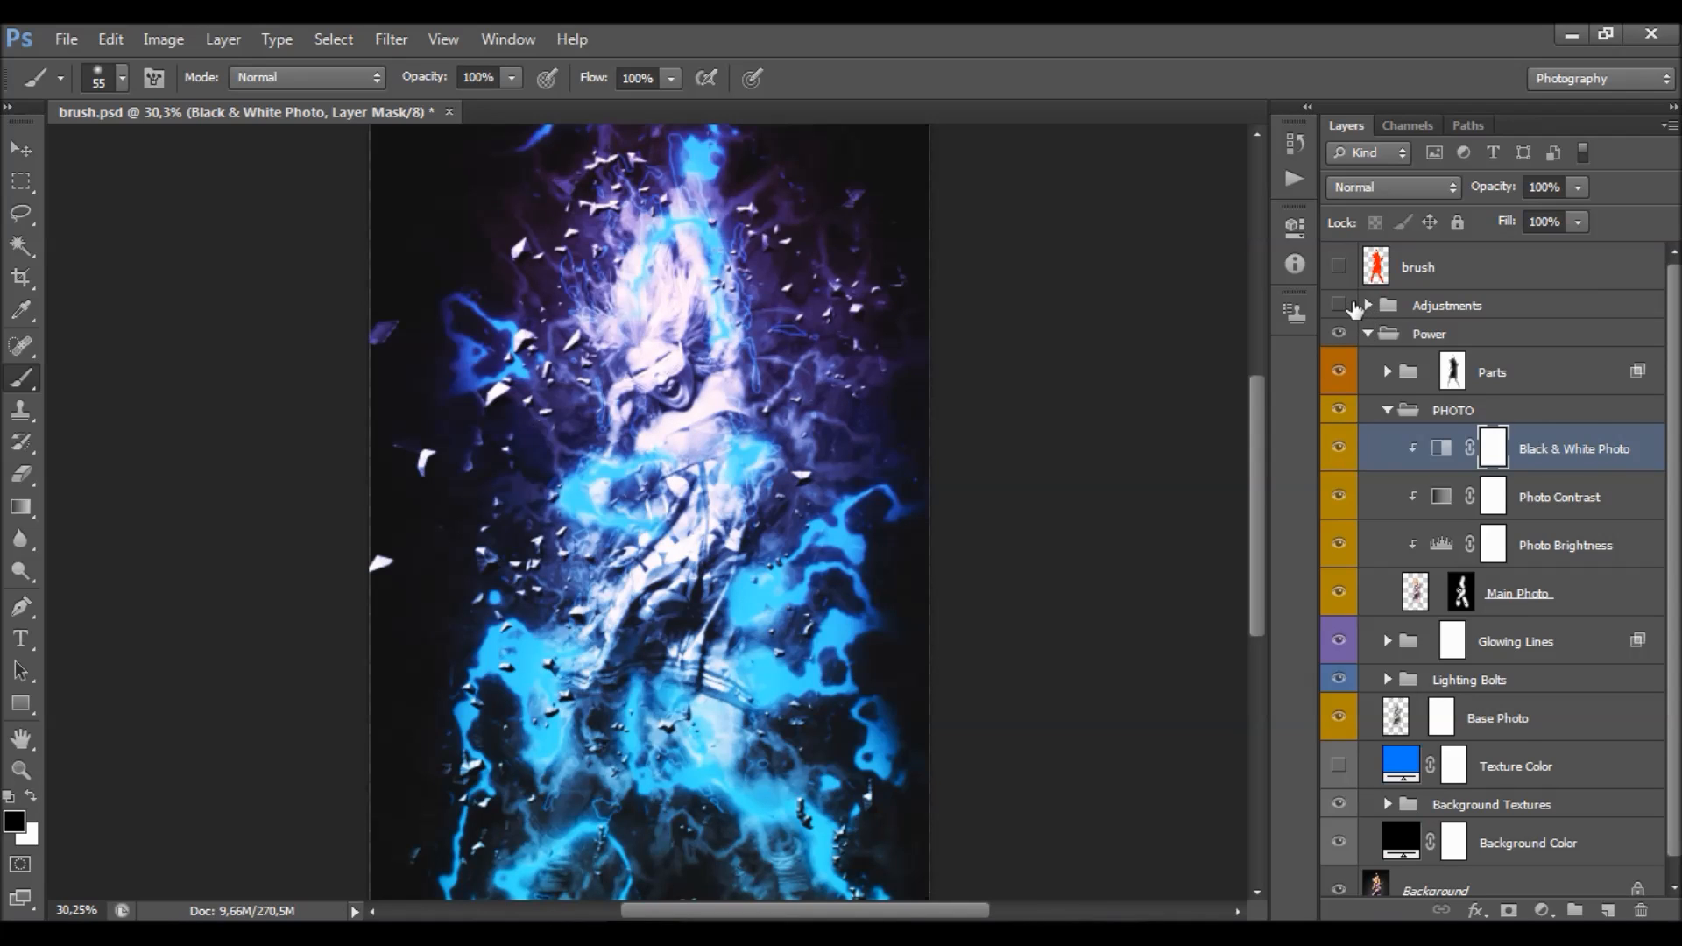
left_click(1339, 305)
left_click(1339, 448)
left_click(1339, 447)
left_click(1339, 305)
left_click(1340, 449)
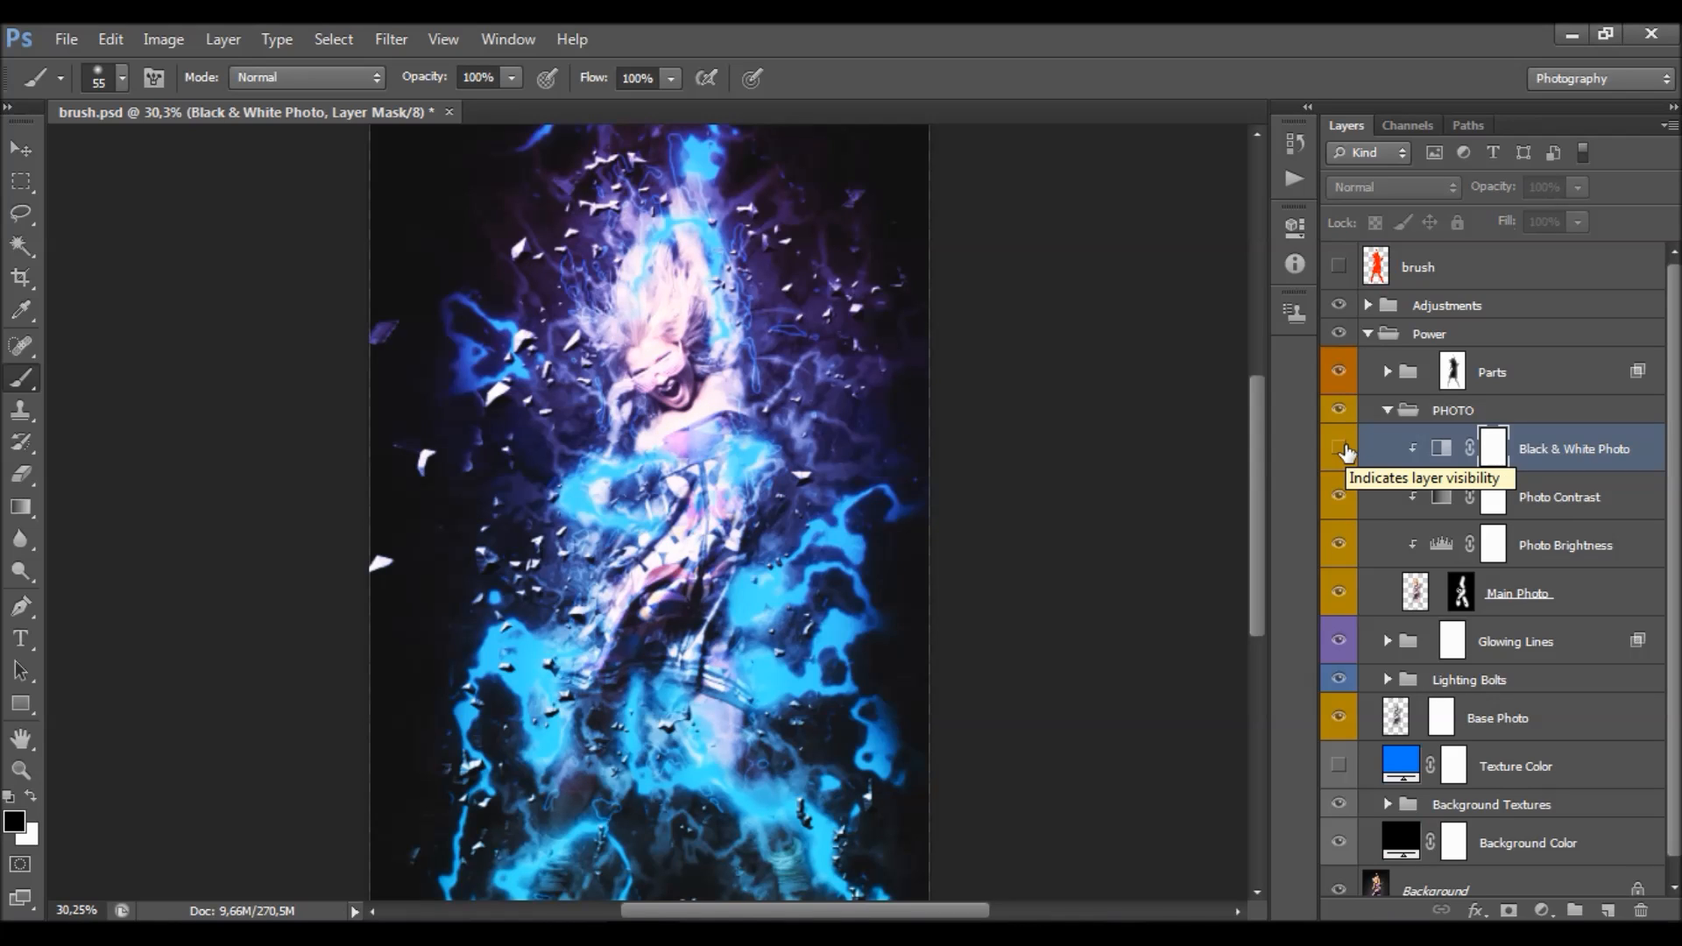
left_click(1340, 449)
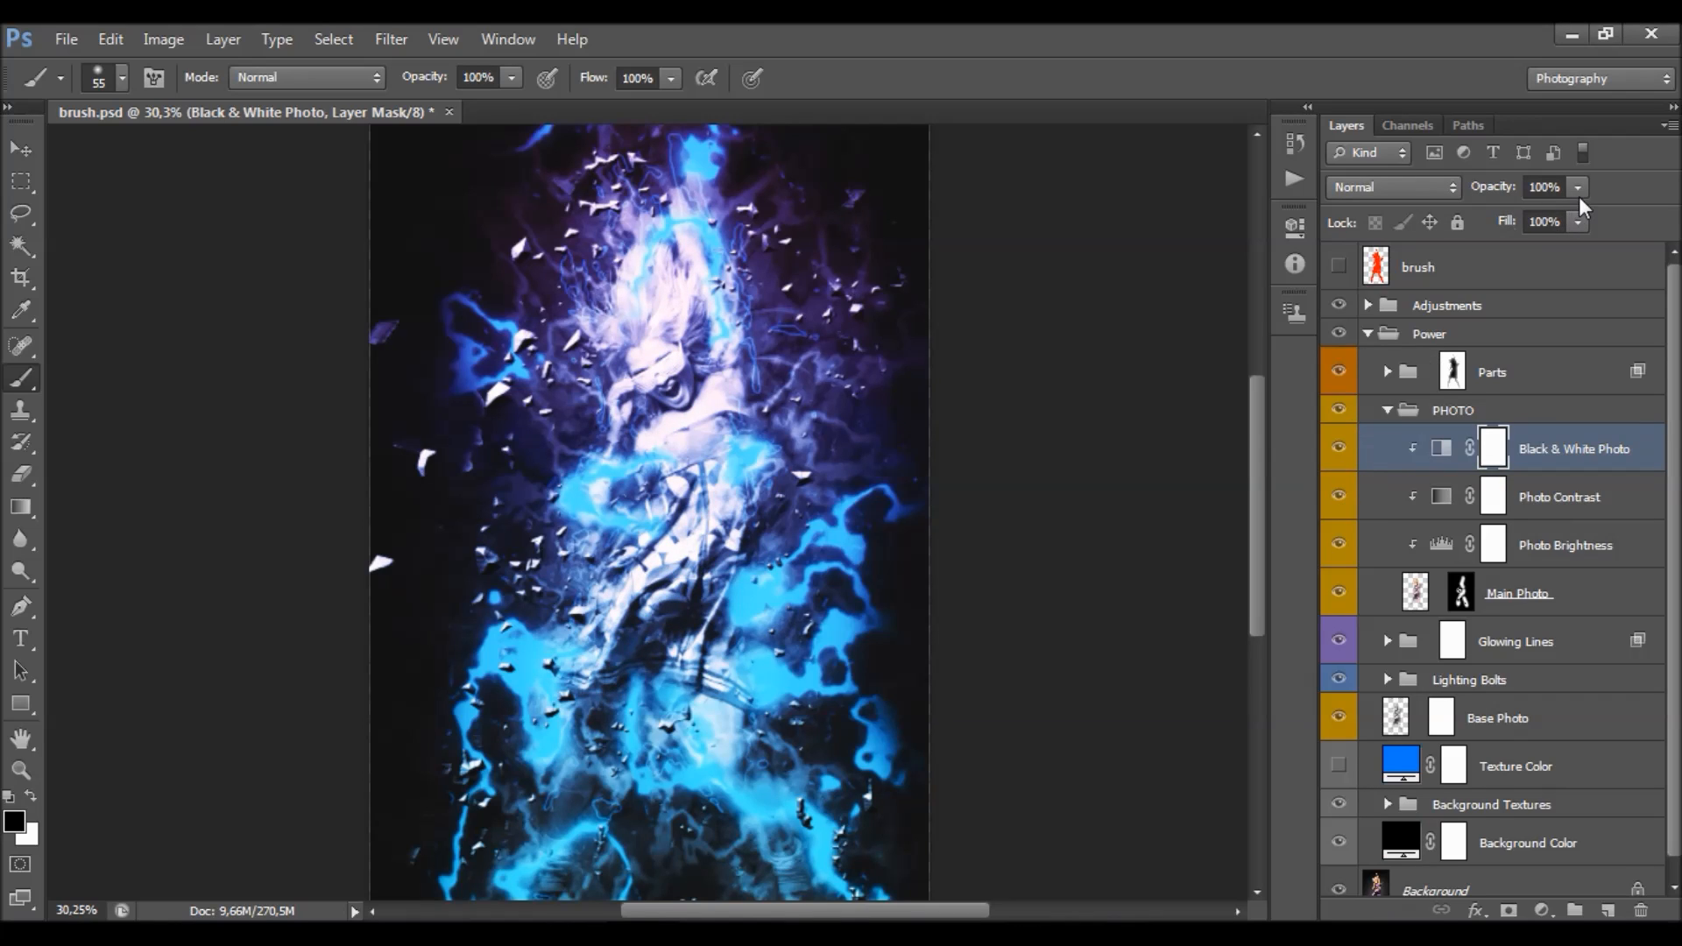
- With the Adjustments group temporarily hidden, try the Black & White Photo layer at 52% opacity and hide that layer again
left_click(1339, 305)
left_click(1579, 186)
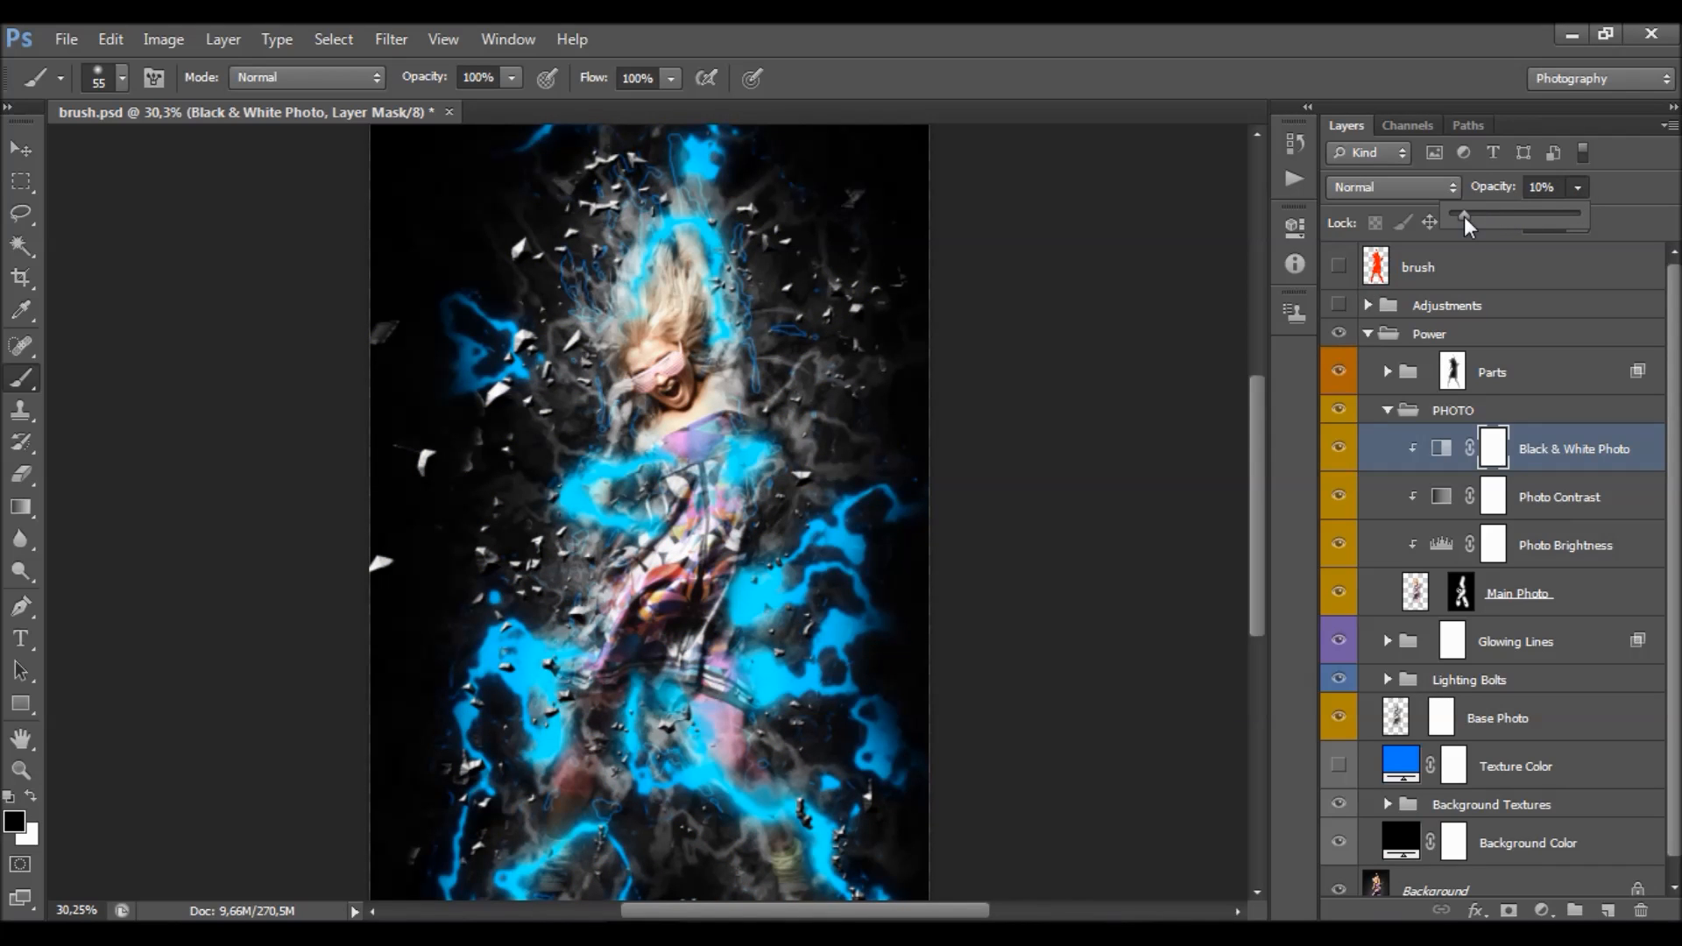
left_click_drag(1478, 217, 1517, 213)
left_click(1339, 451)
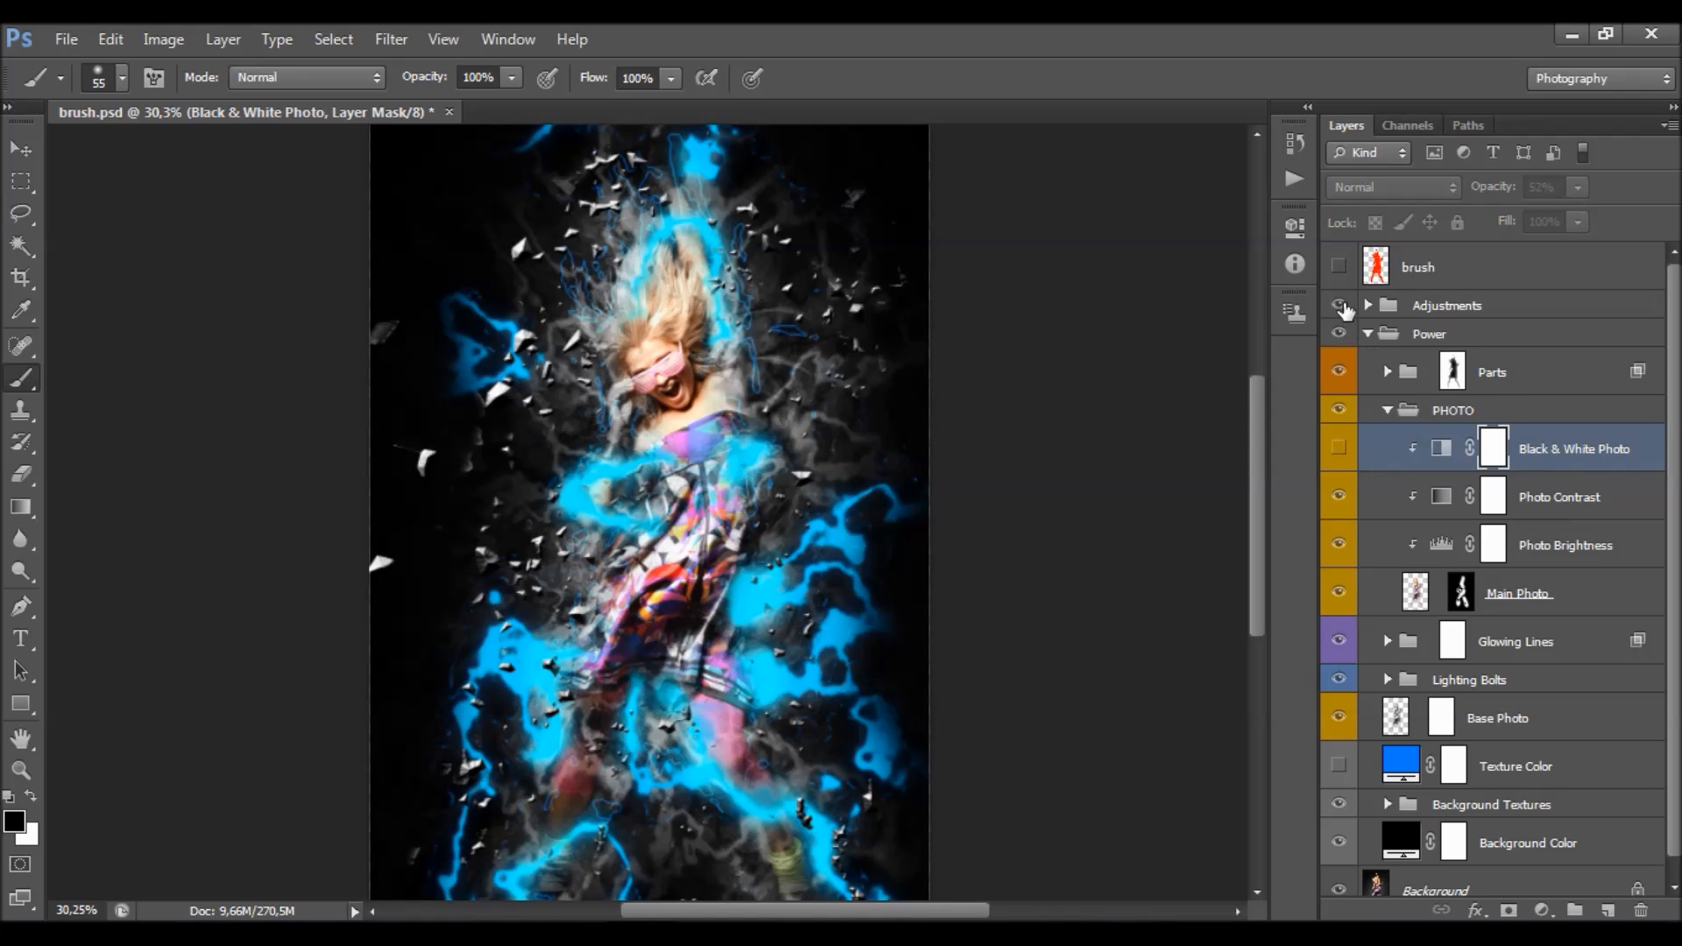
left_click(1339, 305)
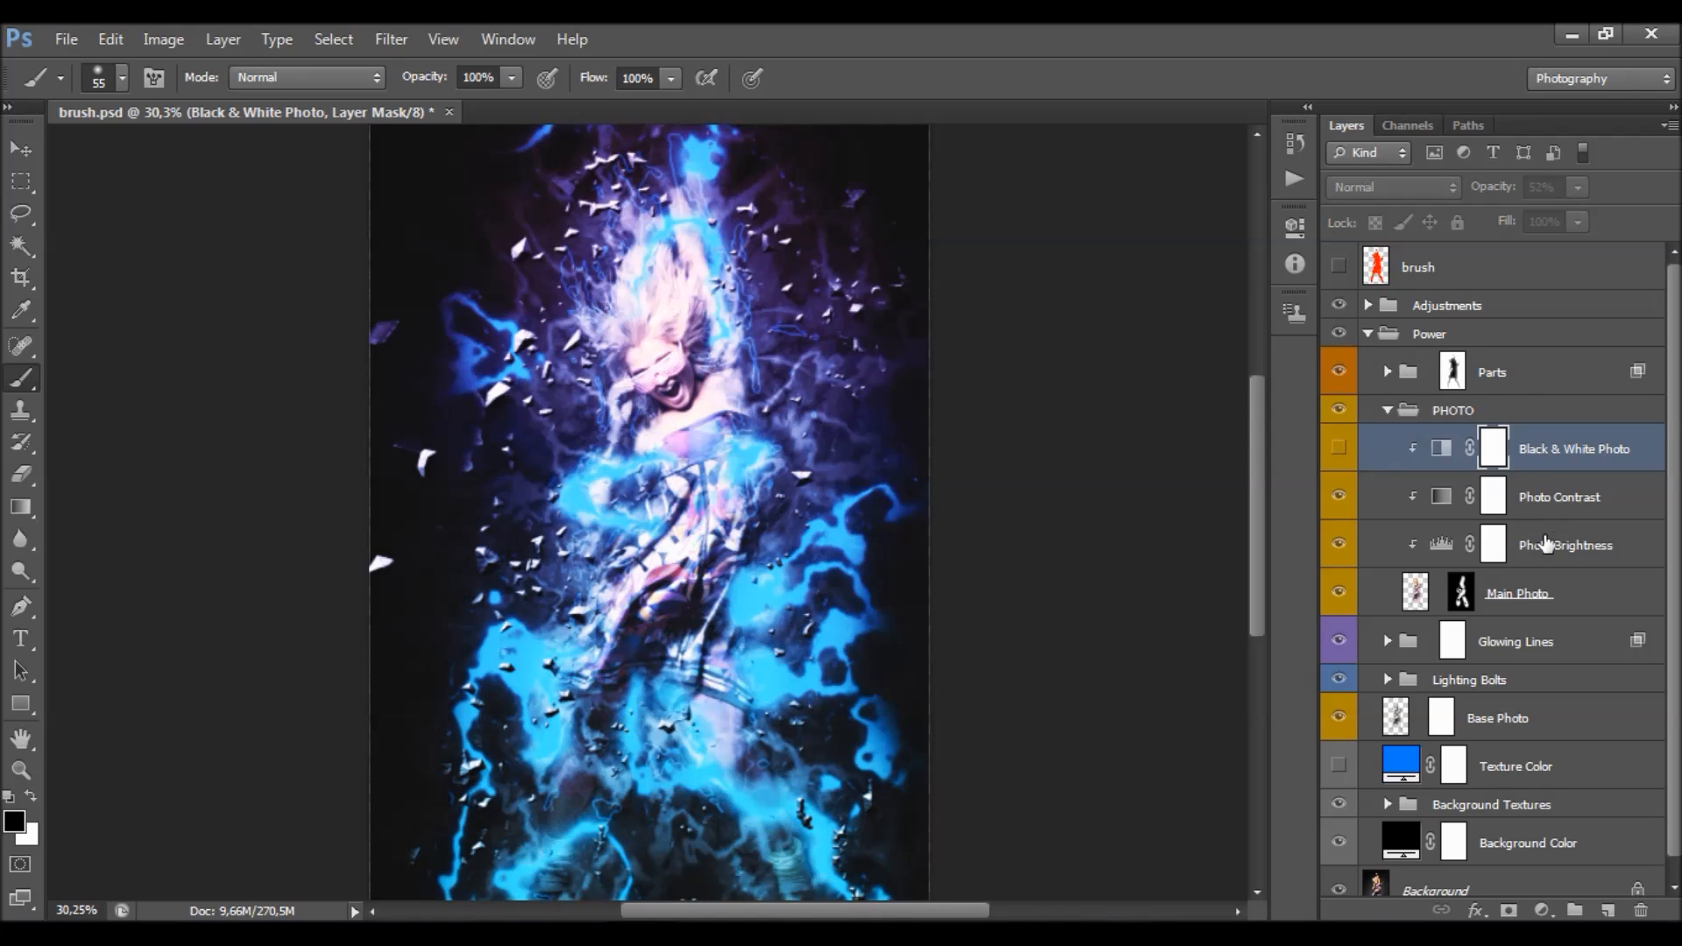
- Collapse the PHOTO group, compare the image without and with the Glowing Lines group, and expand that group
left_click(1388, 411)
left_click(1529, 450)
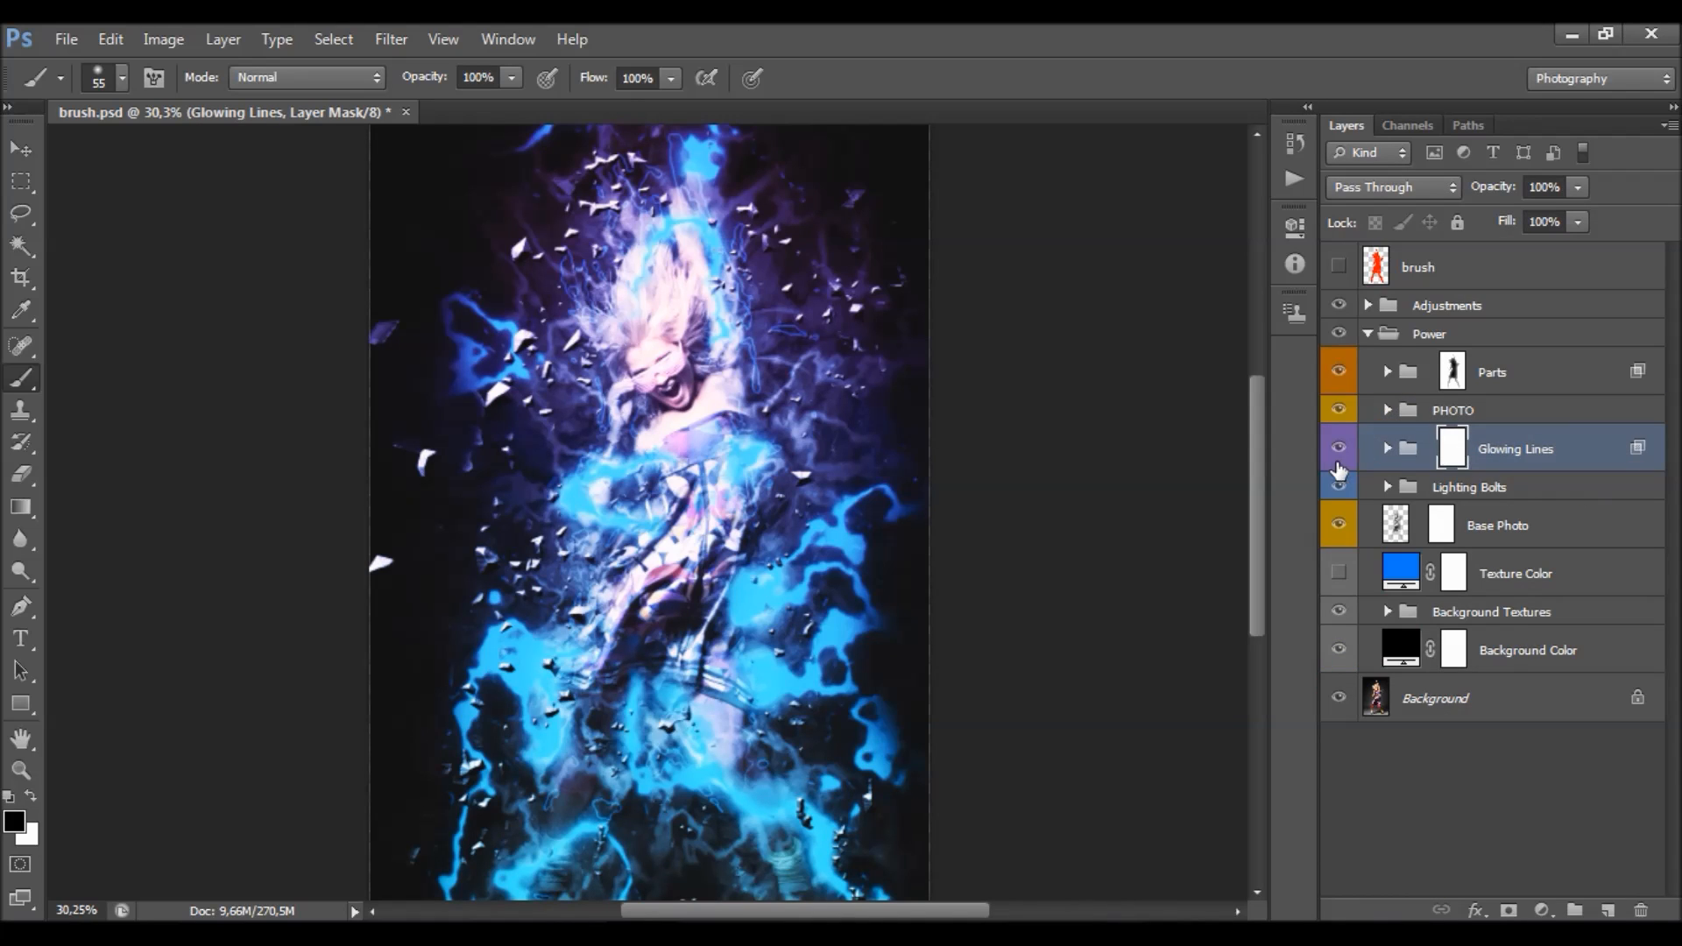
left_click(1339, 450)
left_click(1340, 450)
left_click(1340, 451)
left_click(1340, 451)
left_click(1387, 449)
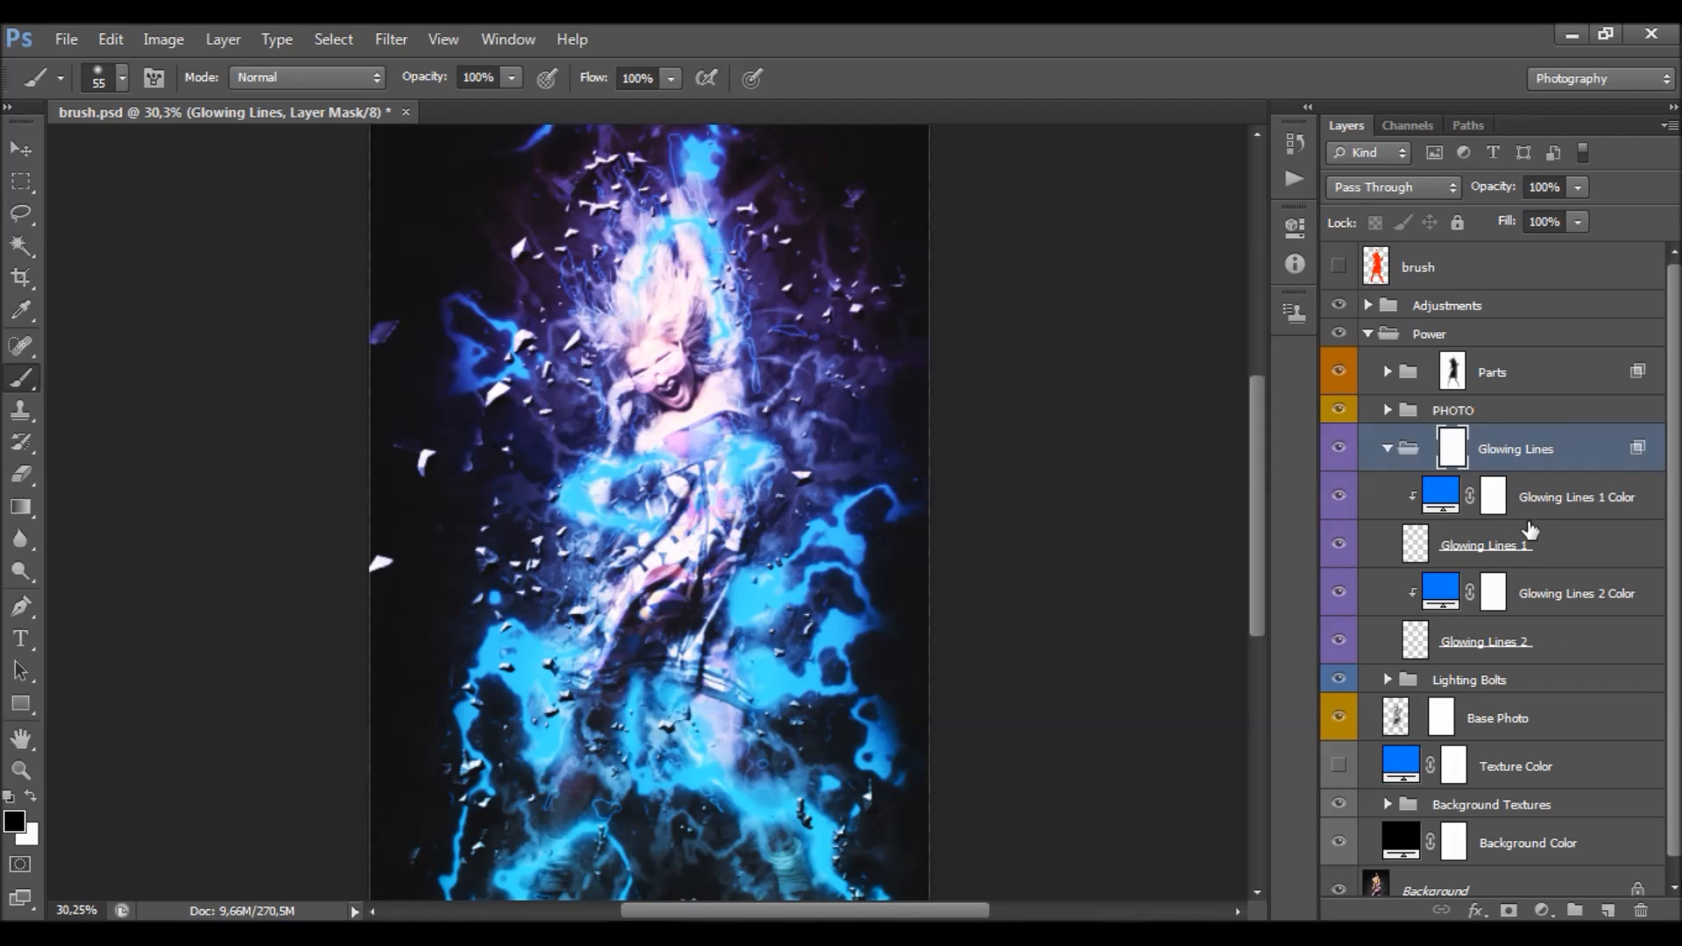
- Compare the image without and with the Glowing Lines 2 layer and set that layer's opacity to 63%
left_click(1533, 536)
left_click(1540, 642)
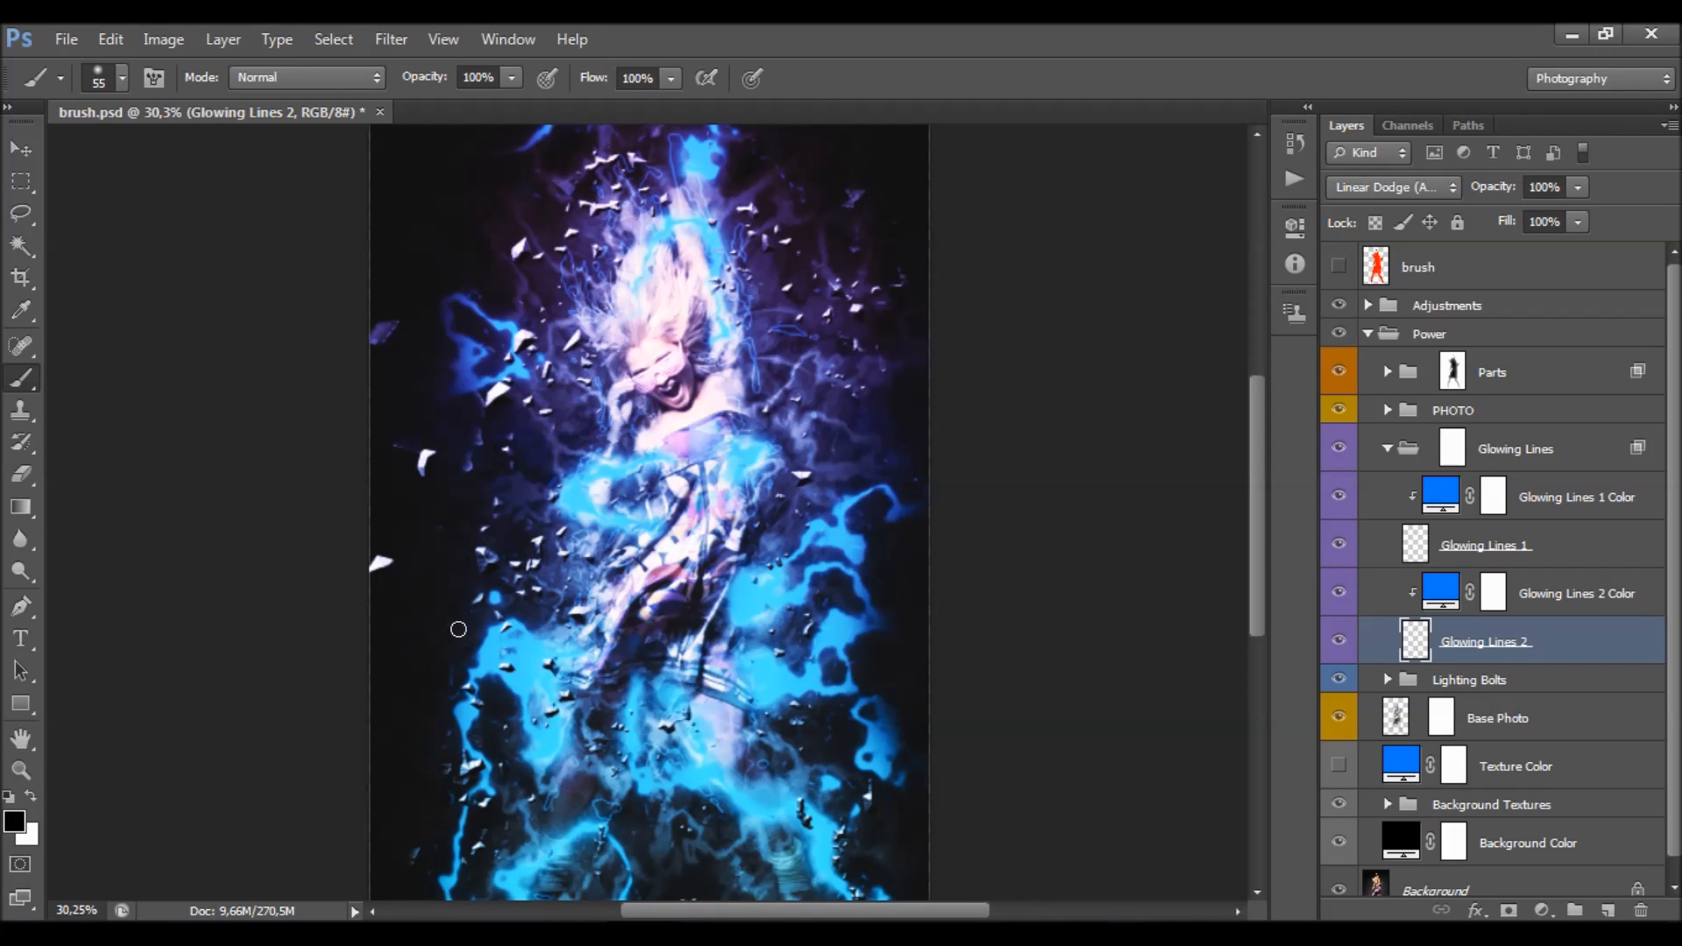
left_click(1338, 642)
left_click(1334, 647)
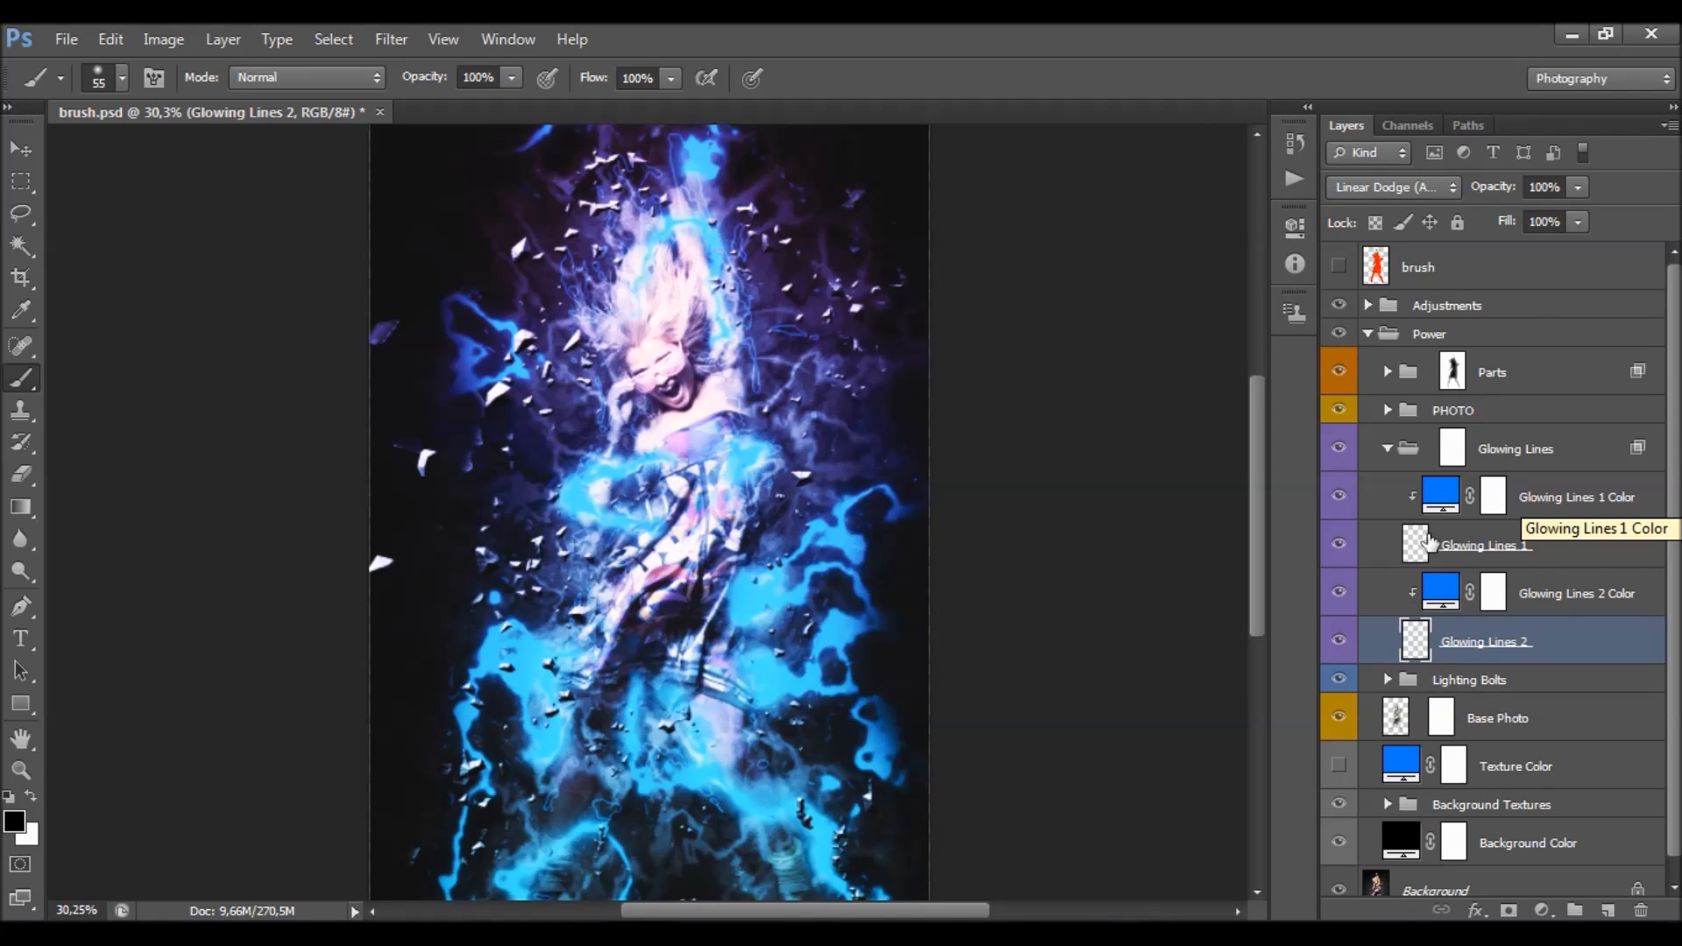
left_click(1577, 187)
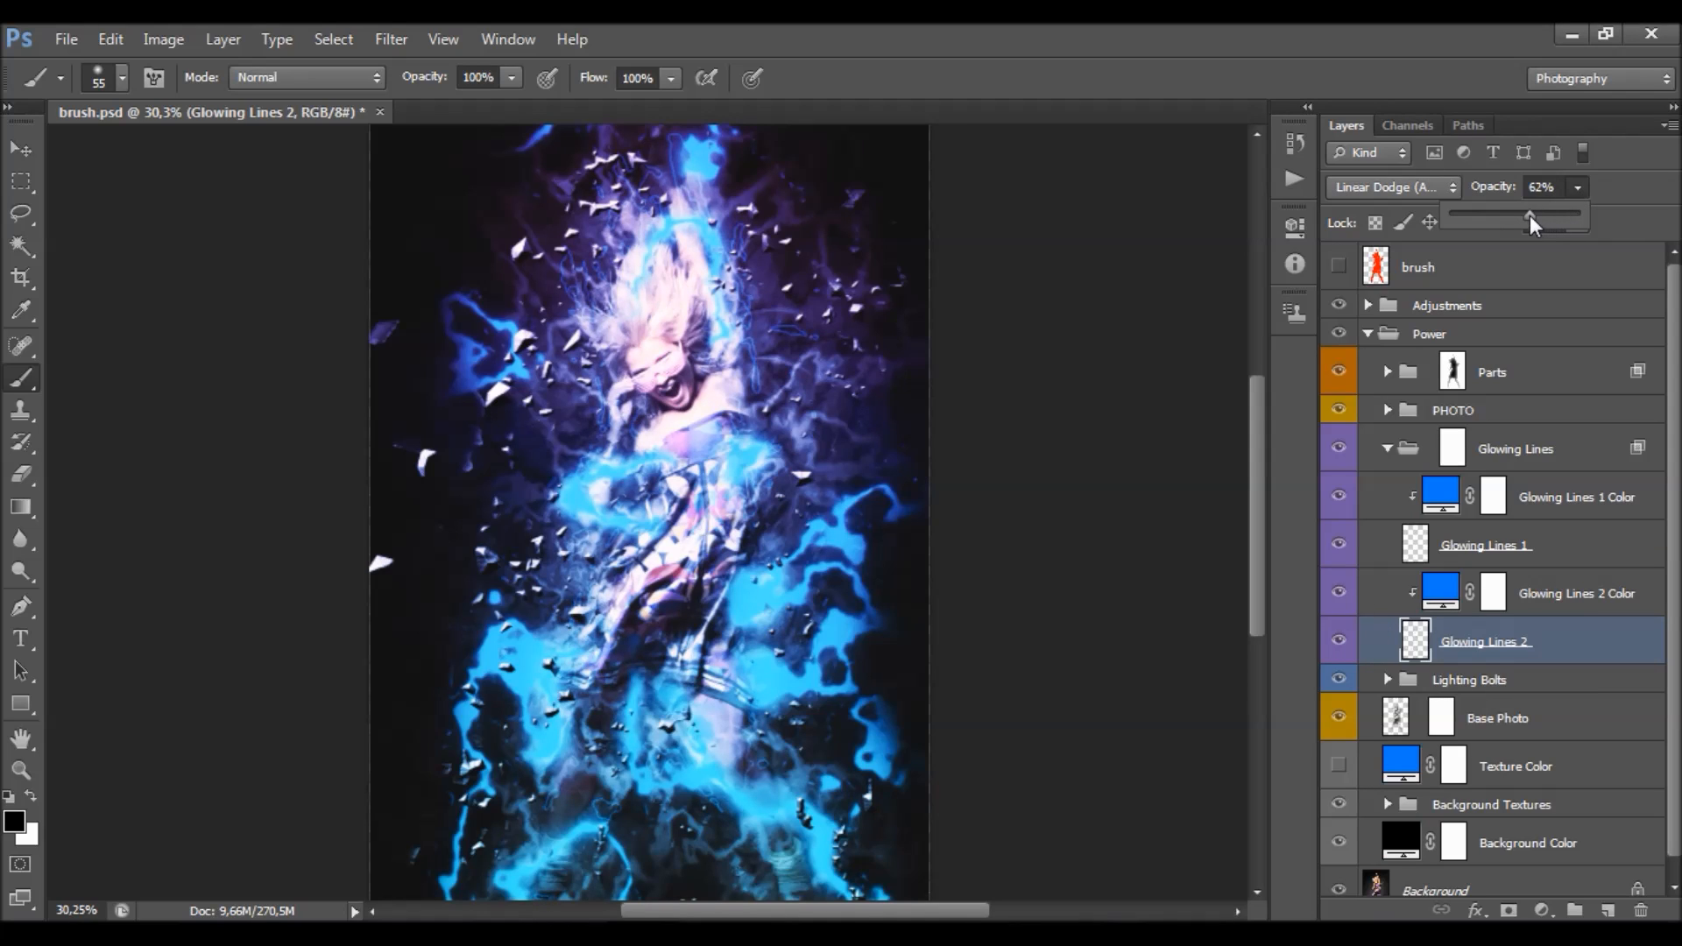
left_click(1333, 637)
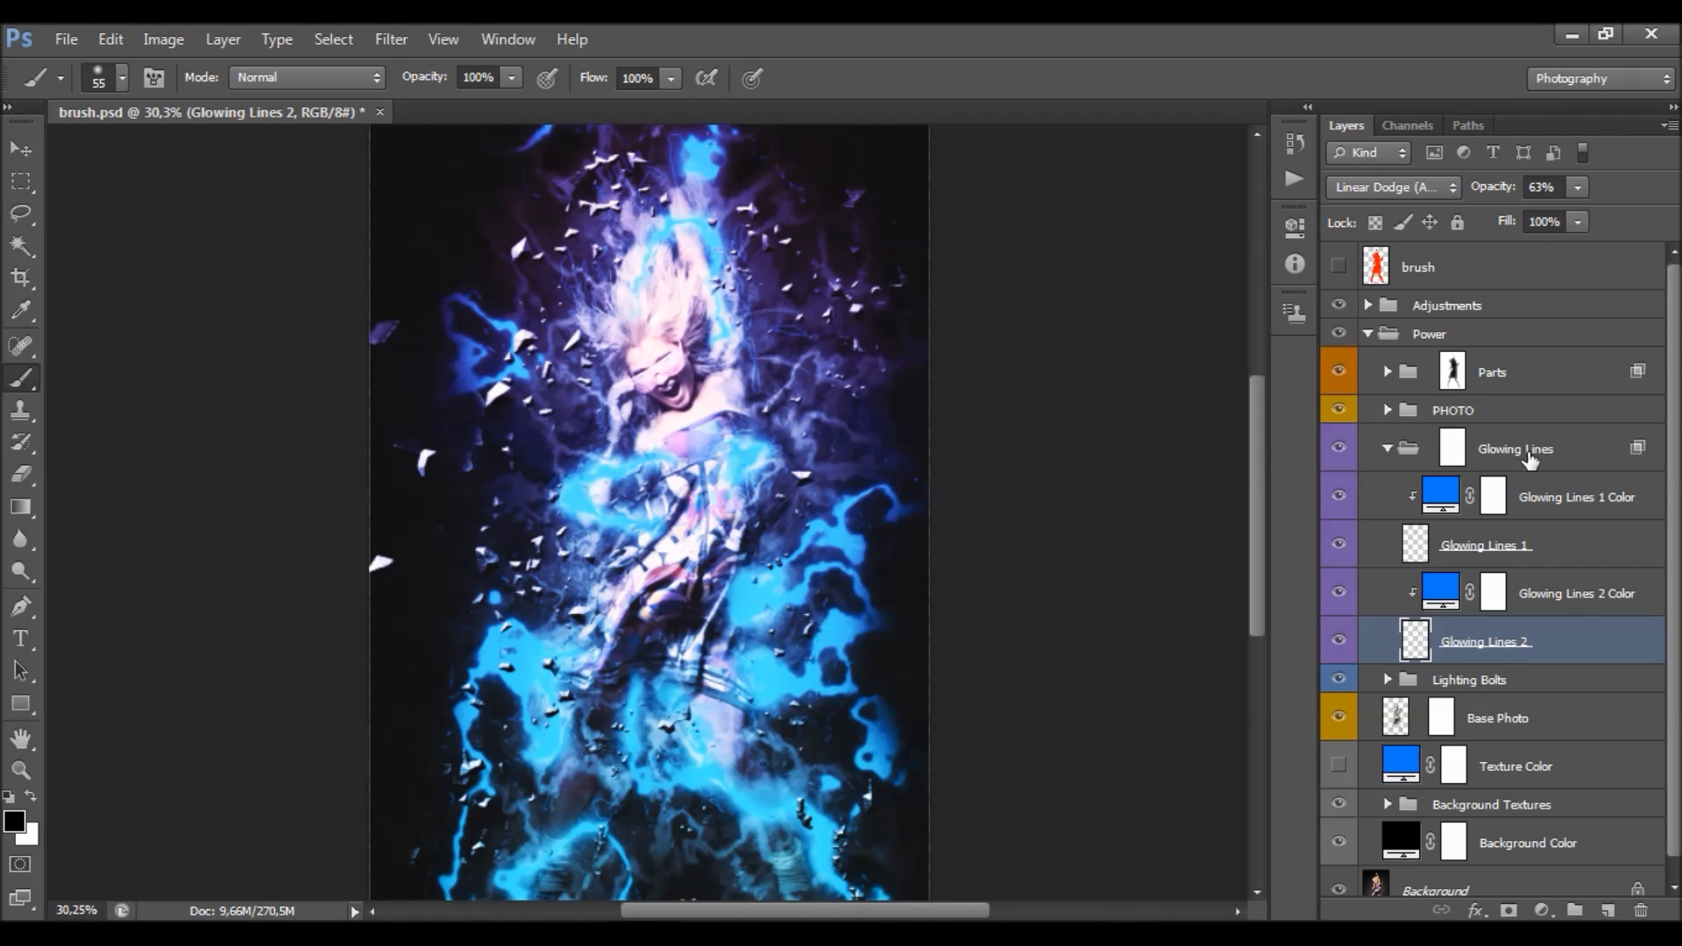
- Try other hues for the Glowing Lines 2 Color and Glowing Lines 1 Color fills and cancel both color changes
double_click(1441, 593)
left_click_drag(1217, 478, 1224, 693)
left_click(1464, 419)
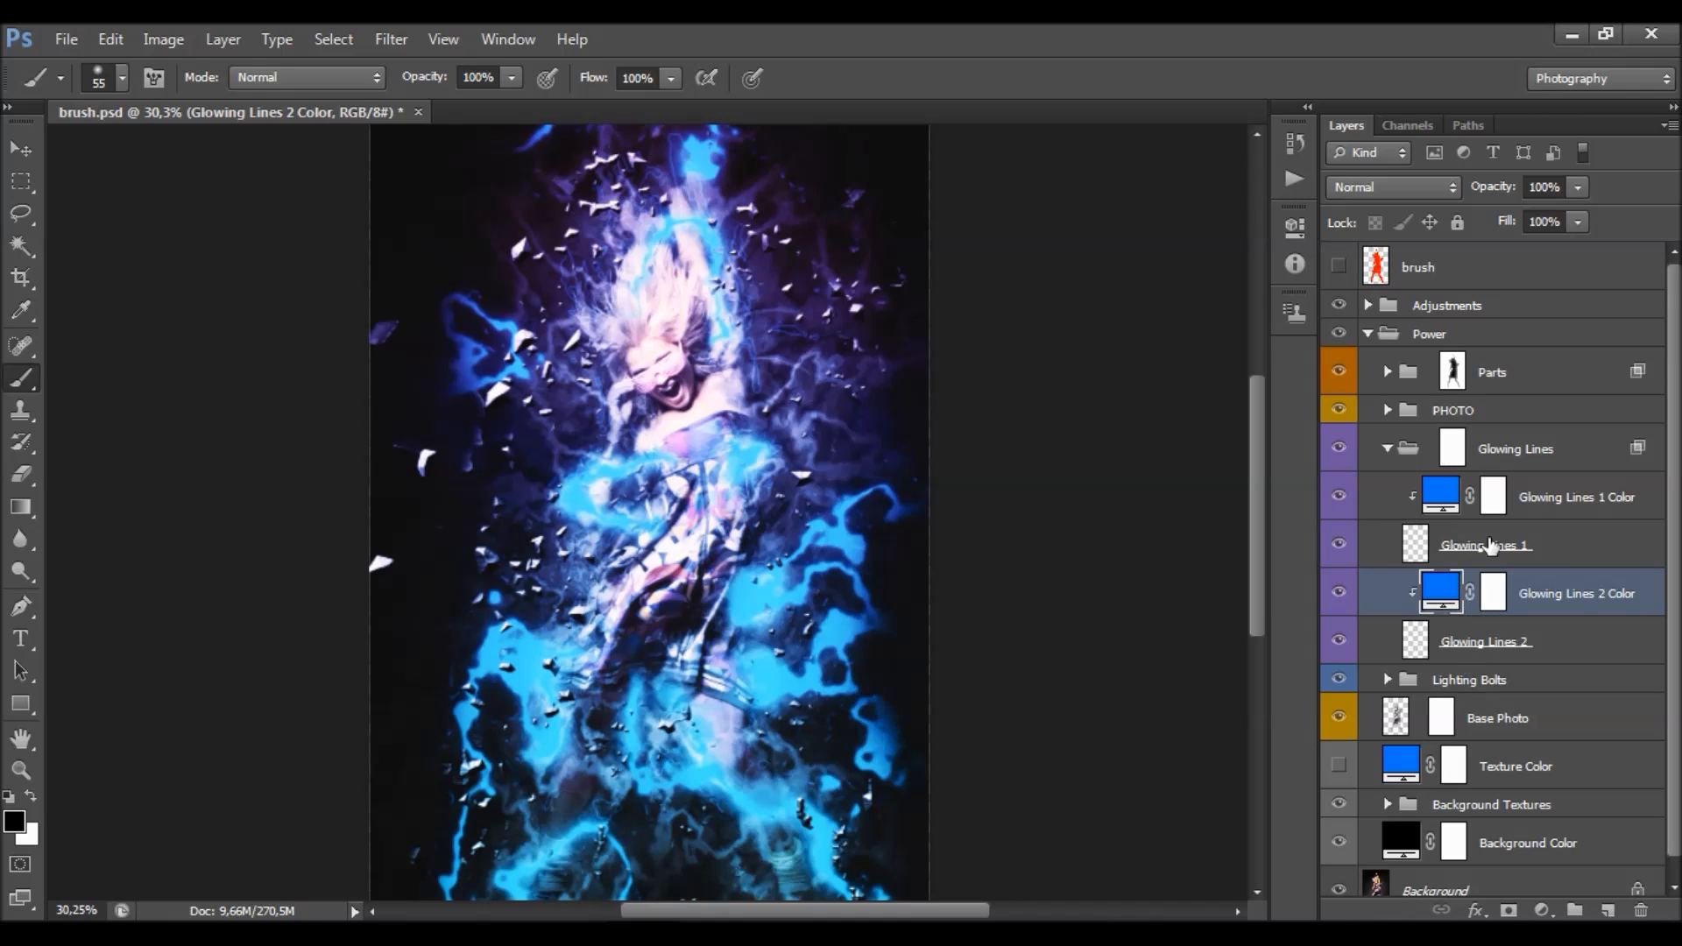
double_click(1429, 499)
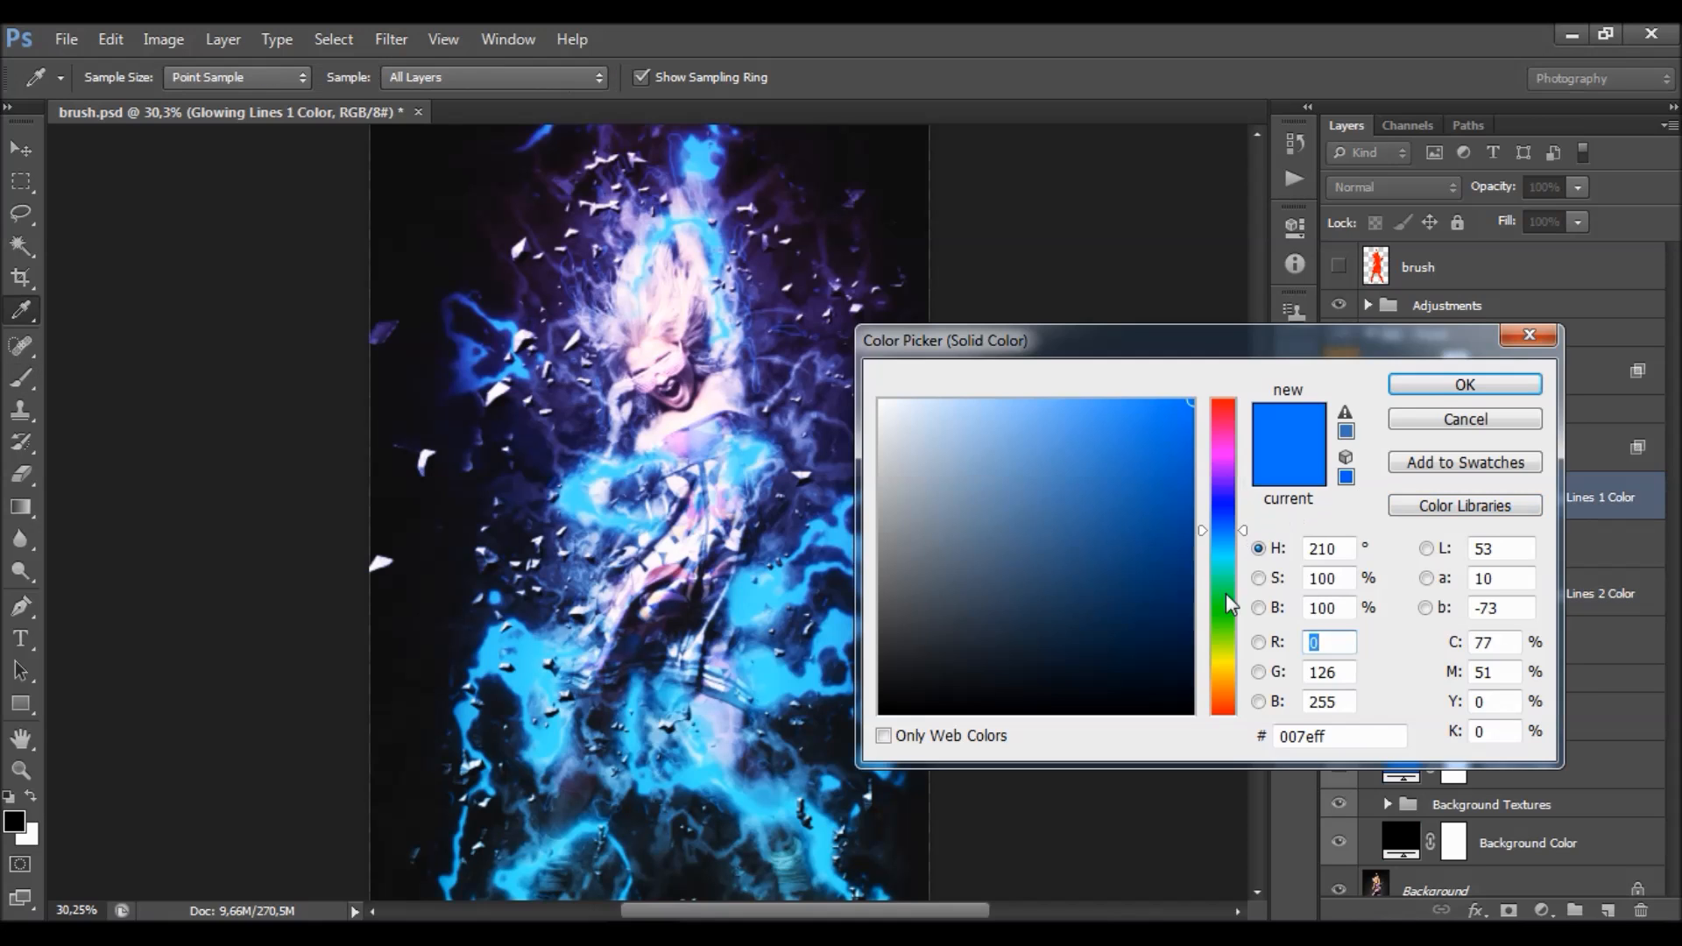
left_click_drag(1226, 592, 1226, 647)
left_click(1465, 419)
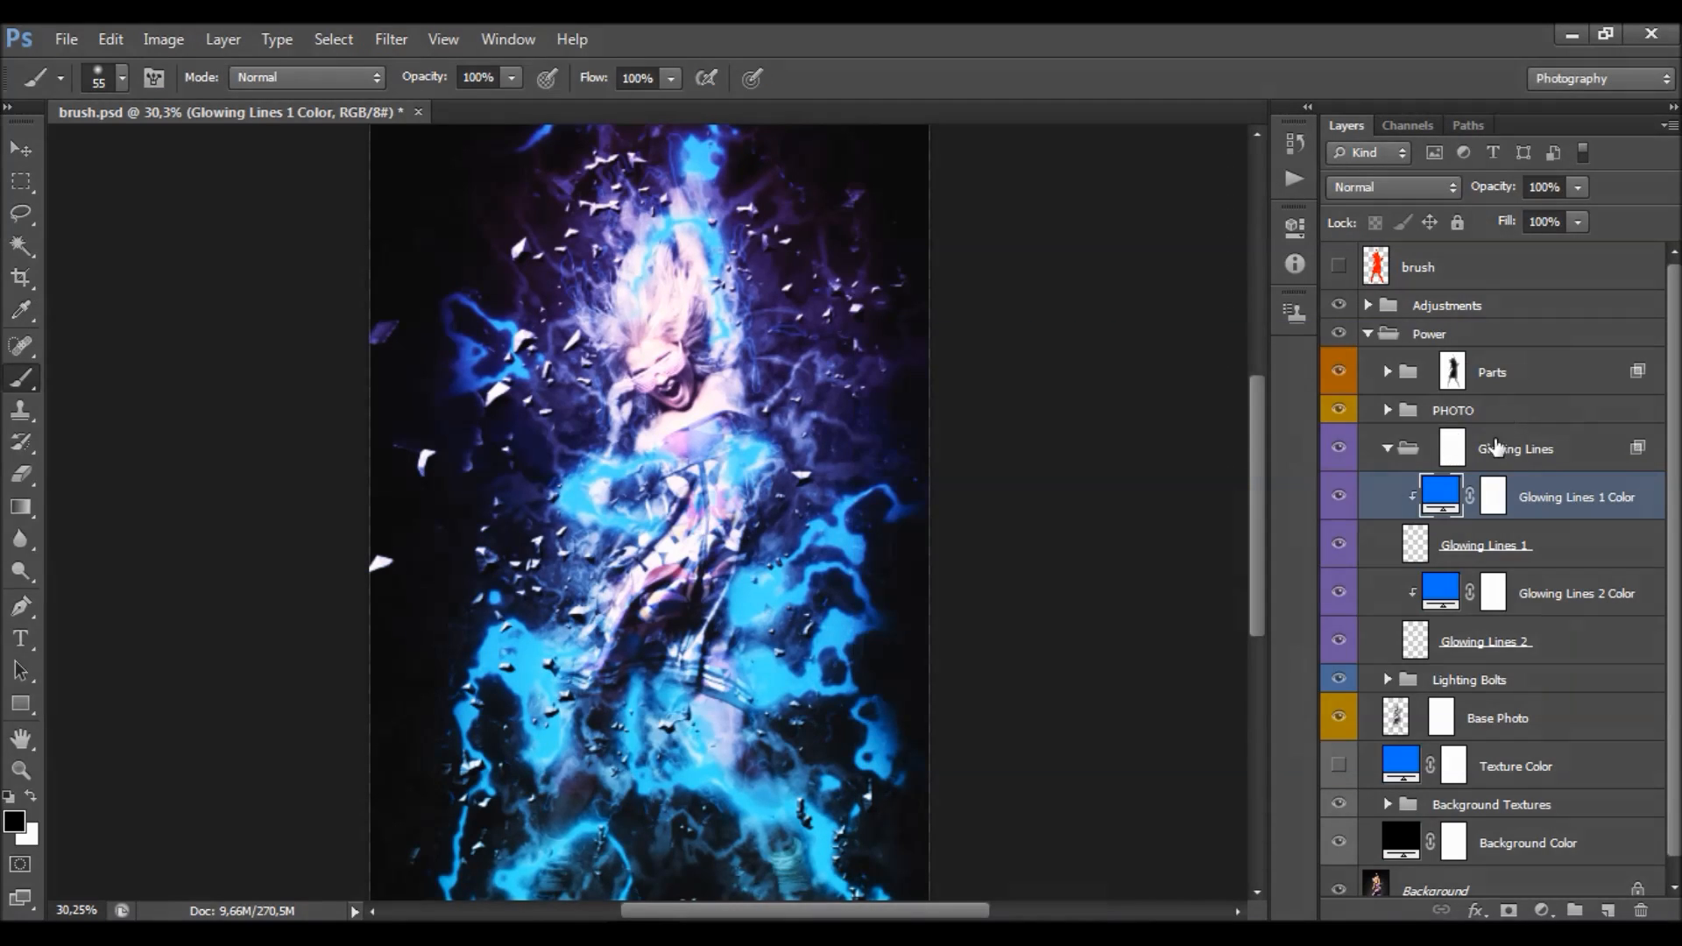
- Try a lower opacity on the whole Glowing Lines group and restore it to 100%
left_click(1498, 449)
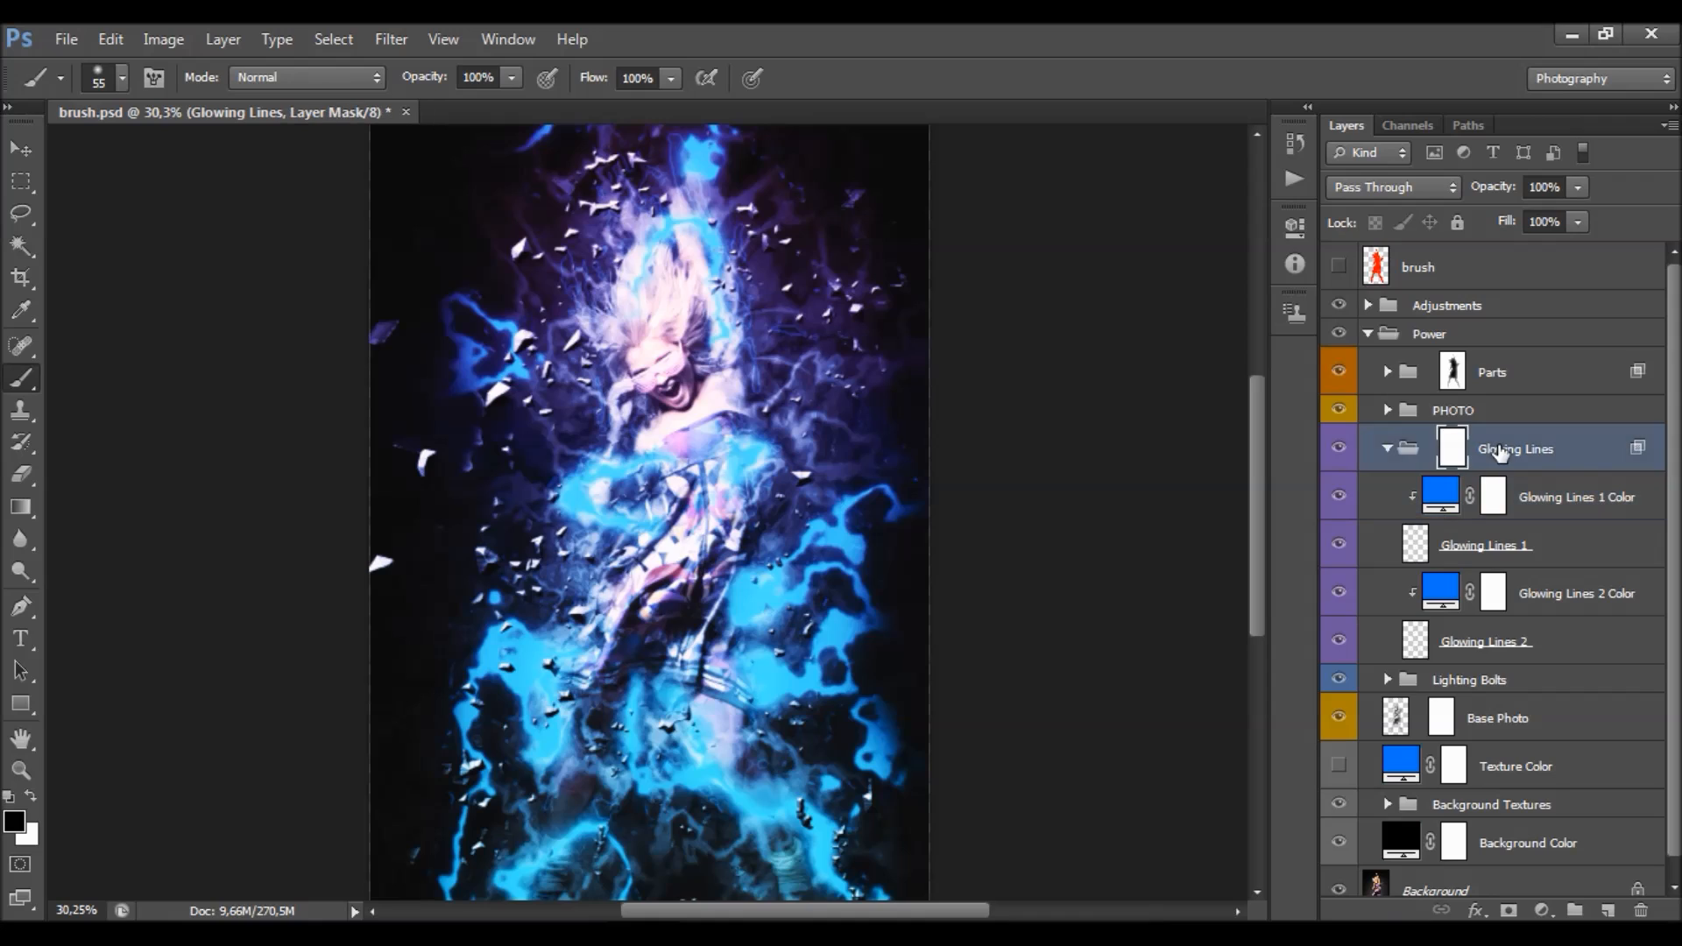
left_click(1579, 190)
left_click_drag(1488, 210, 1638, 223)
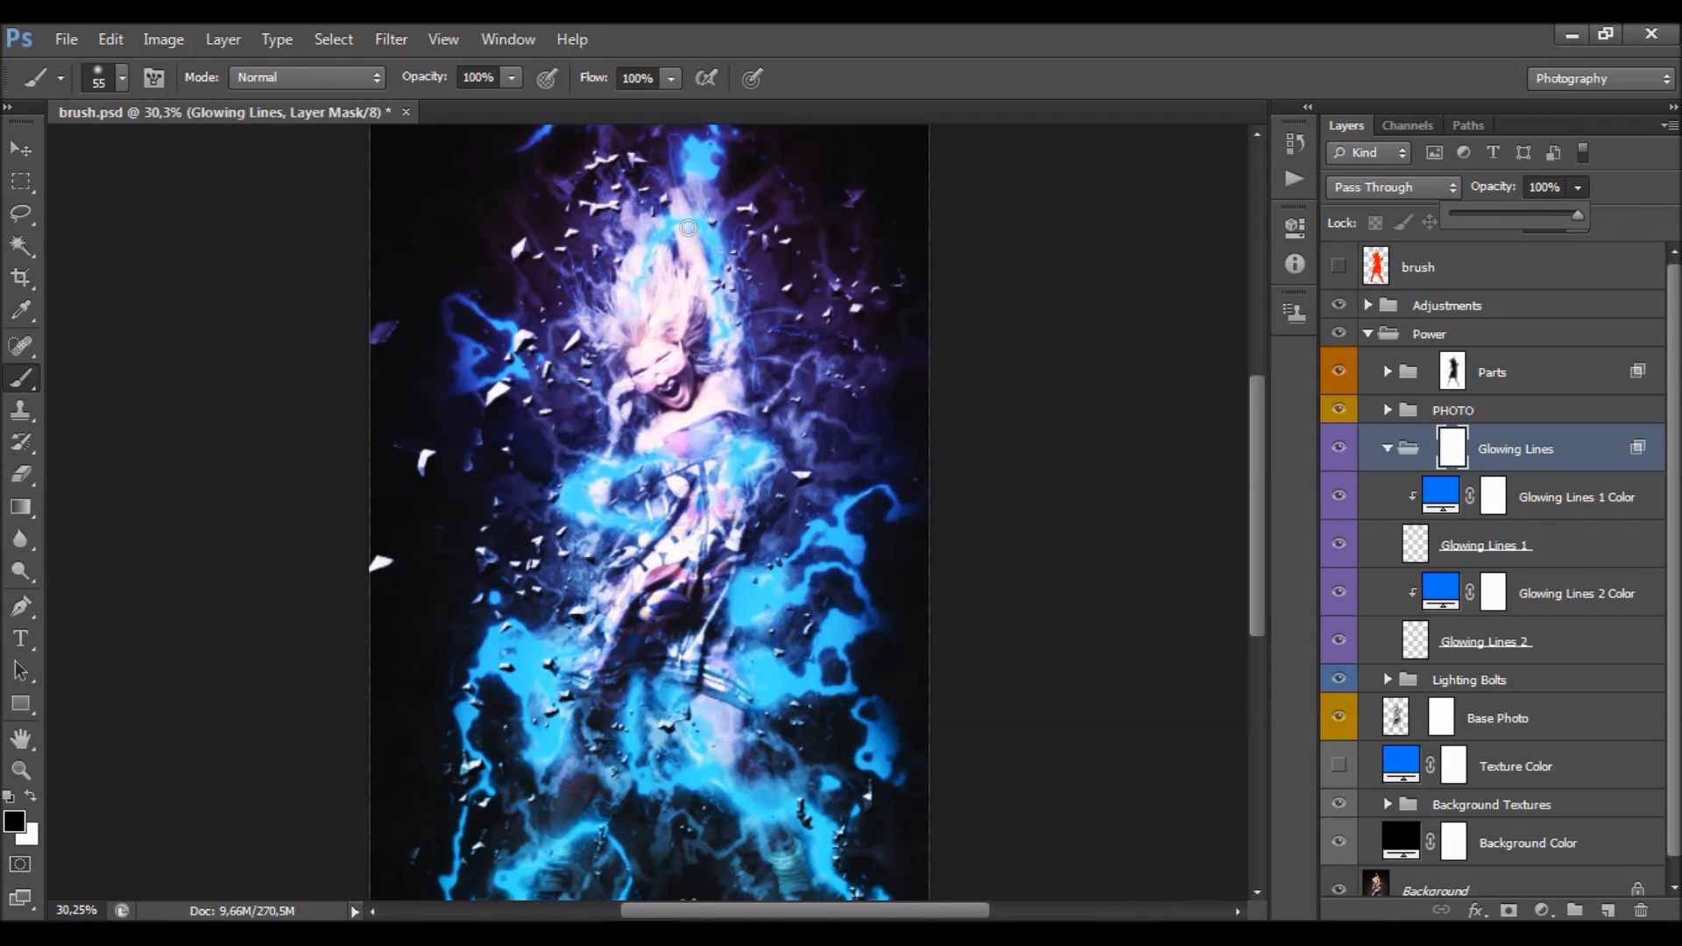
- Try masking the glowing lines beside the woman's head with a 175-pixel black brush on the Glowing Lines group mask, and undo the stroke
left_click(1443, 452)
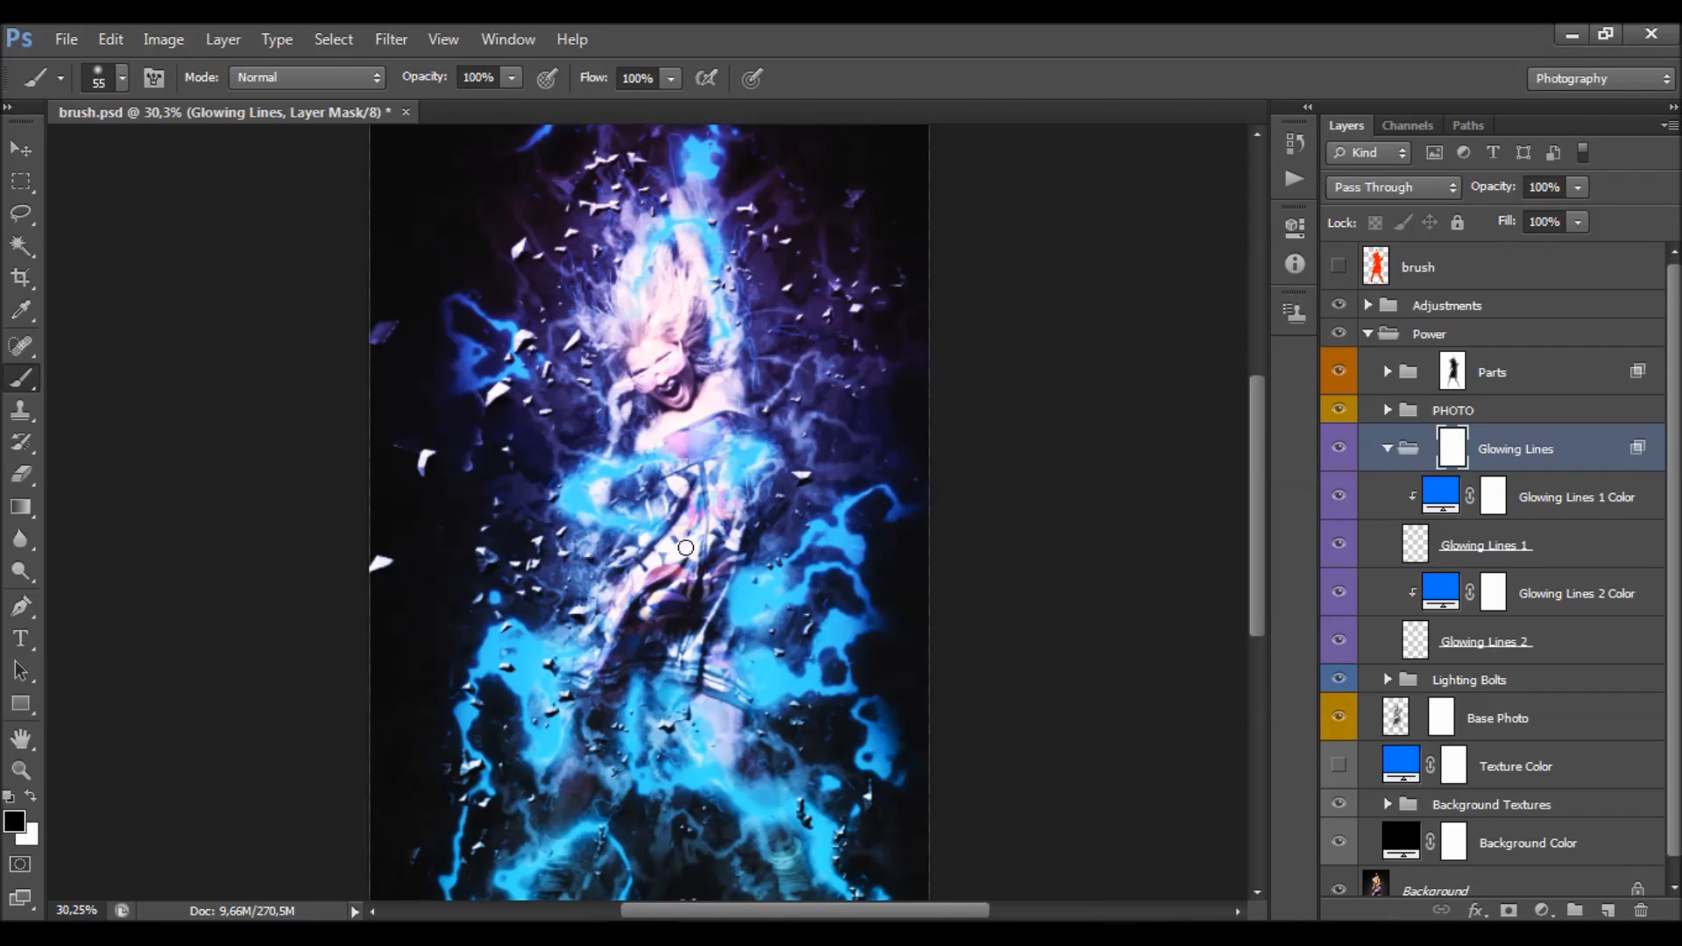
key("]")
key("]")
key("]")
mouse_move(751, 349)
left_mouse_down()
mouse_move(733, 247)
mouse_move(760, 261)
mouse_move(763, 315)
left_mouse_up()
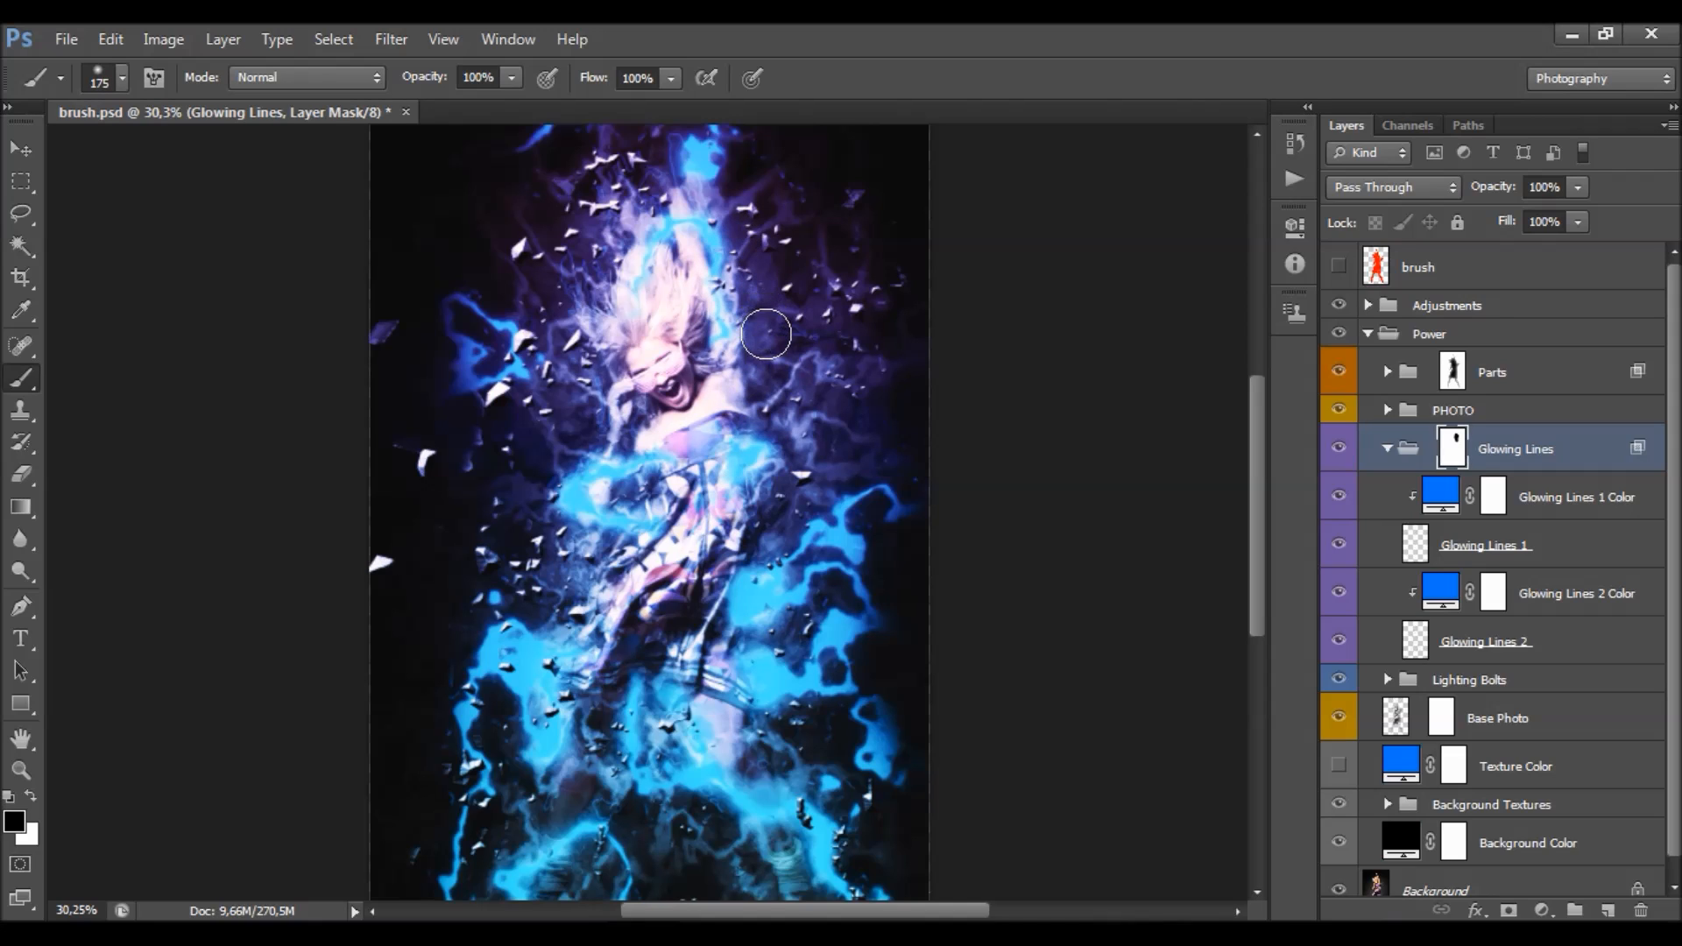
key("ctrl+z")
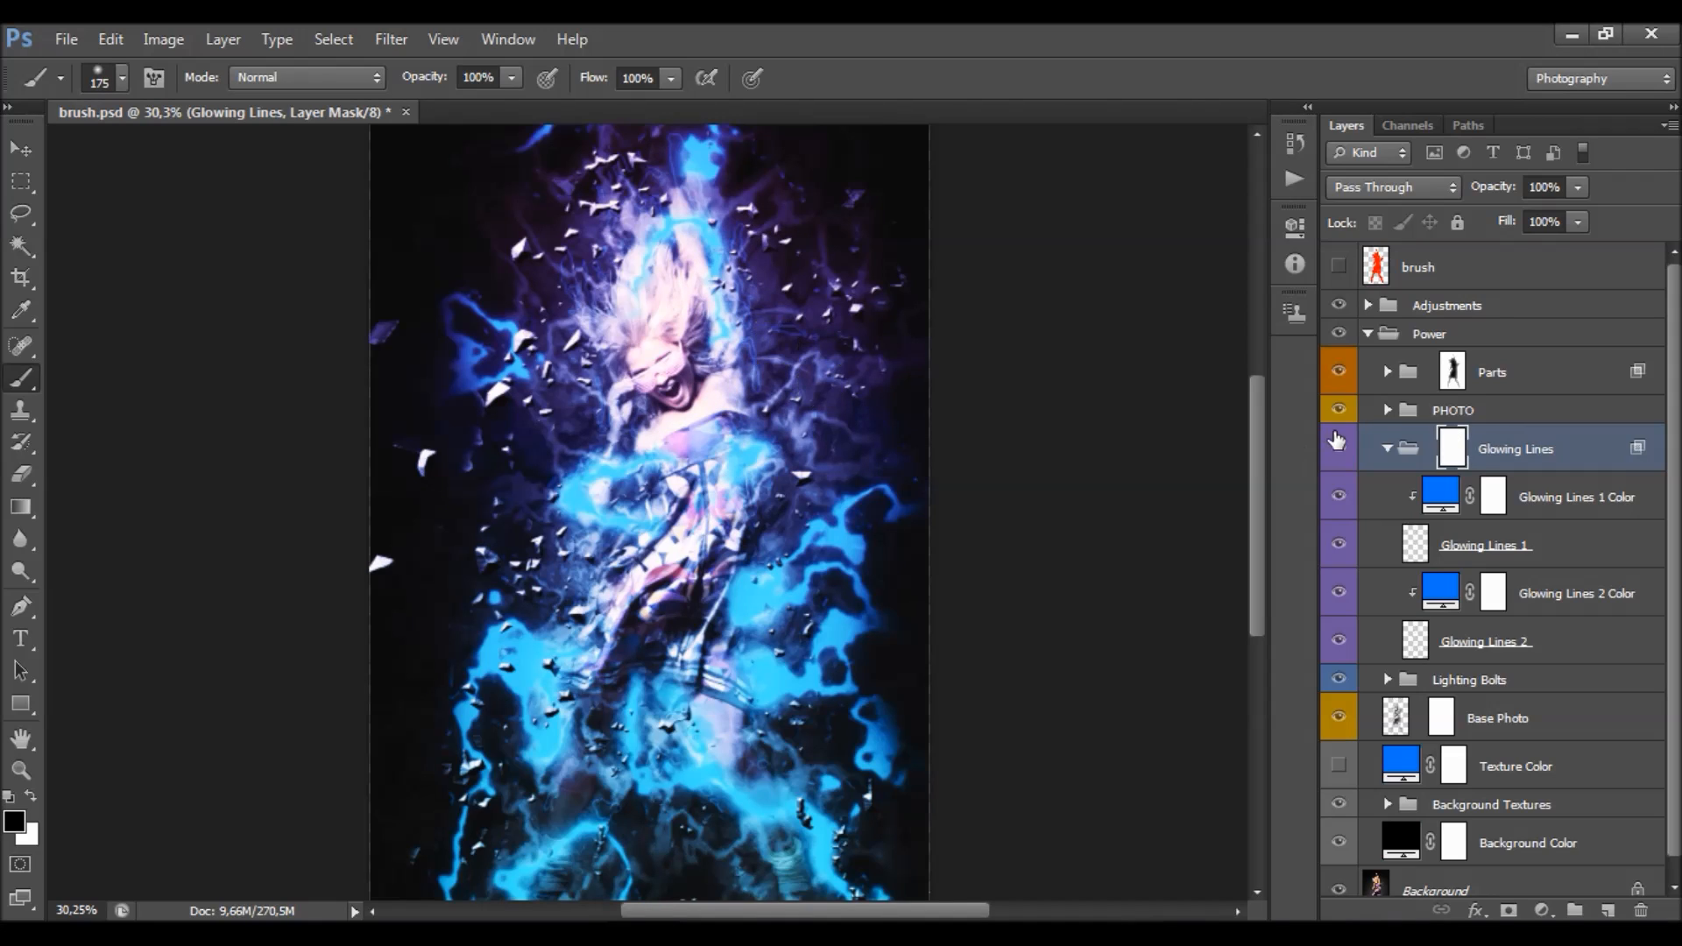
- Collapse the Glowing Lines group and expand the Lighting Bolts group
left_click(1387, 448)
left_click(1406, 491)
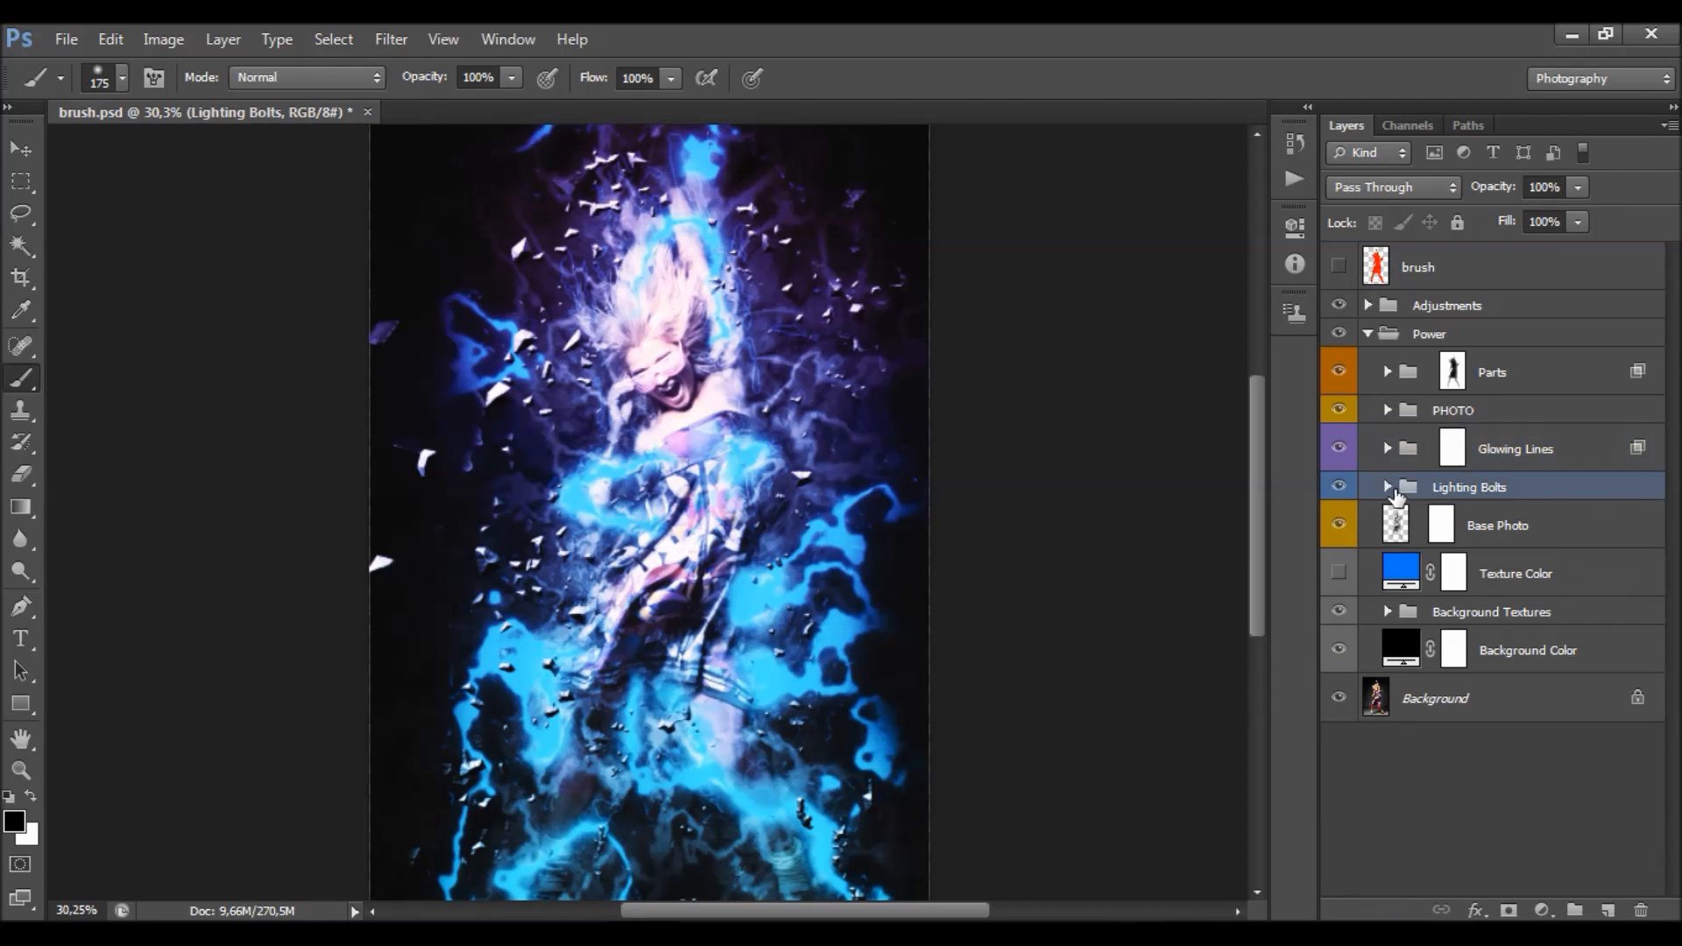
left_click(1386, 487)
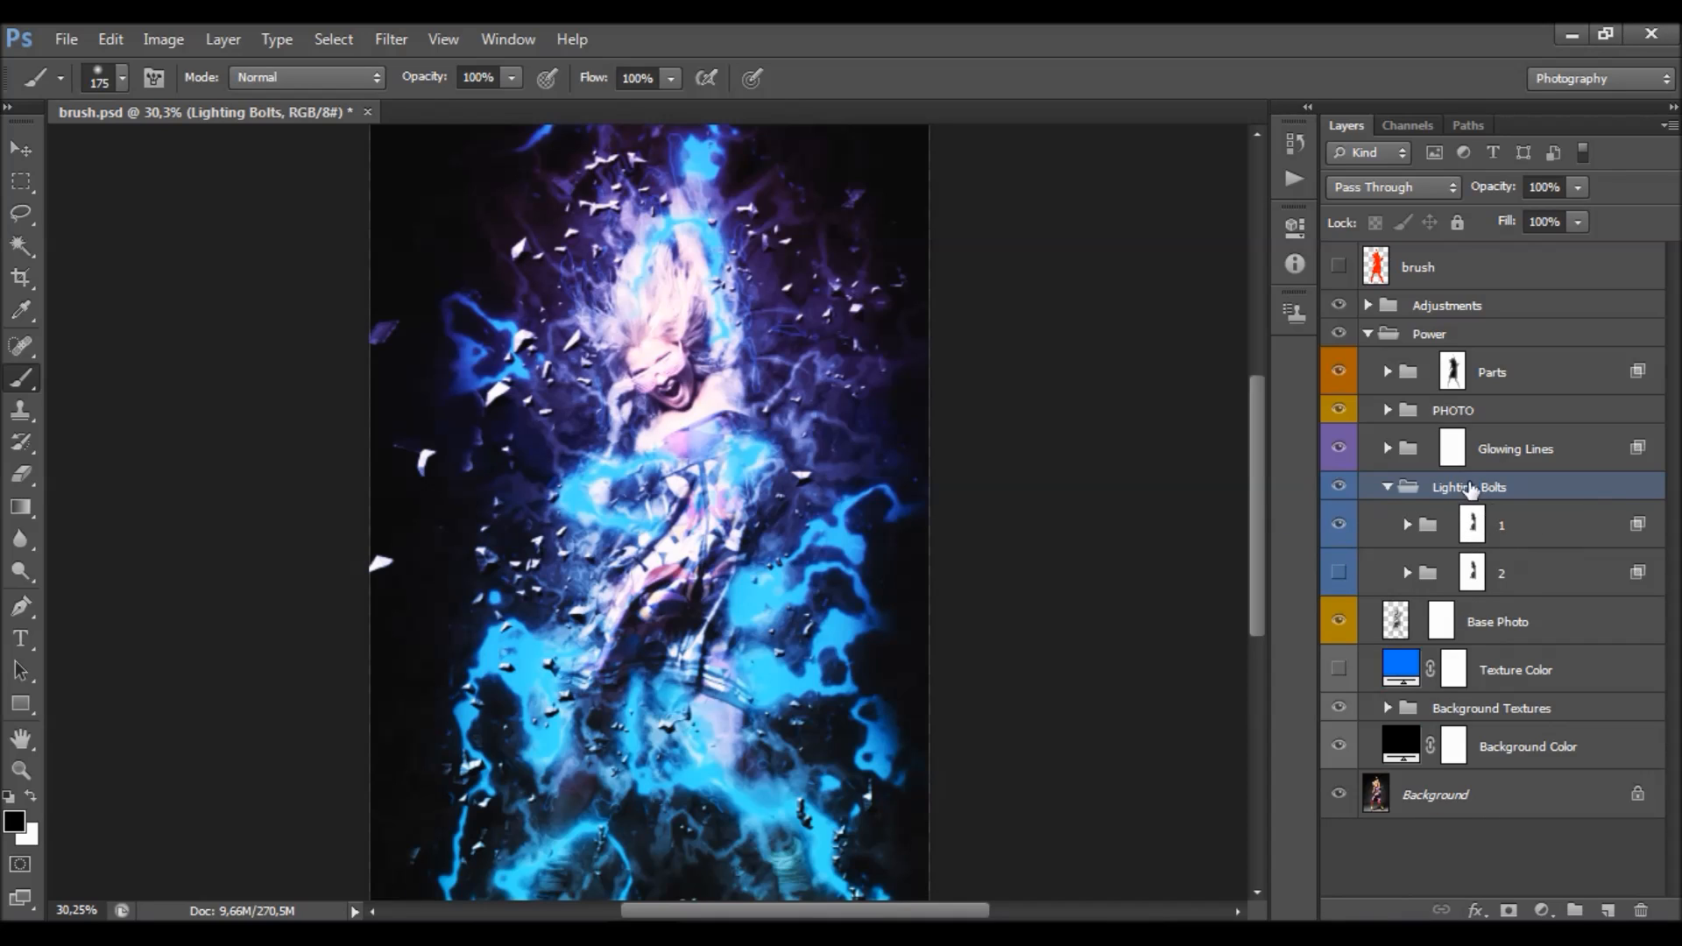
- Compare the image with lightning groups 1 and 2 alternately shown, and leave only group 2 visible
left_click(1340, 526)
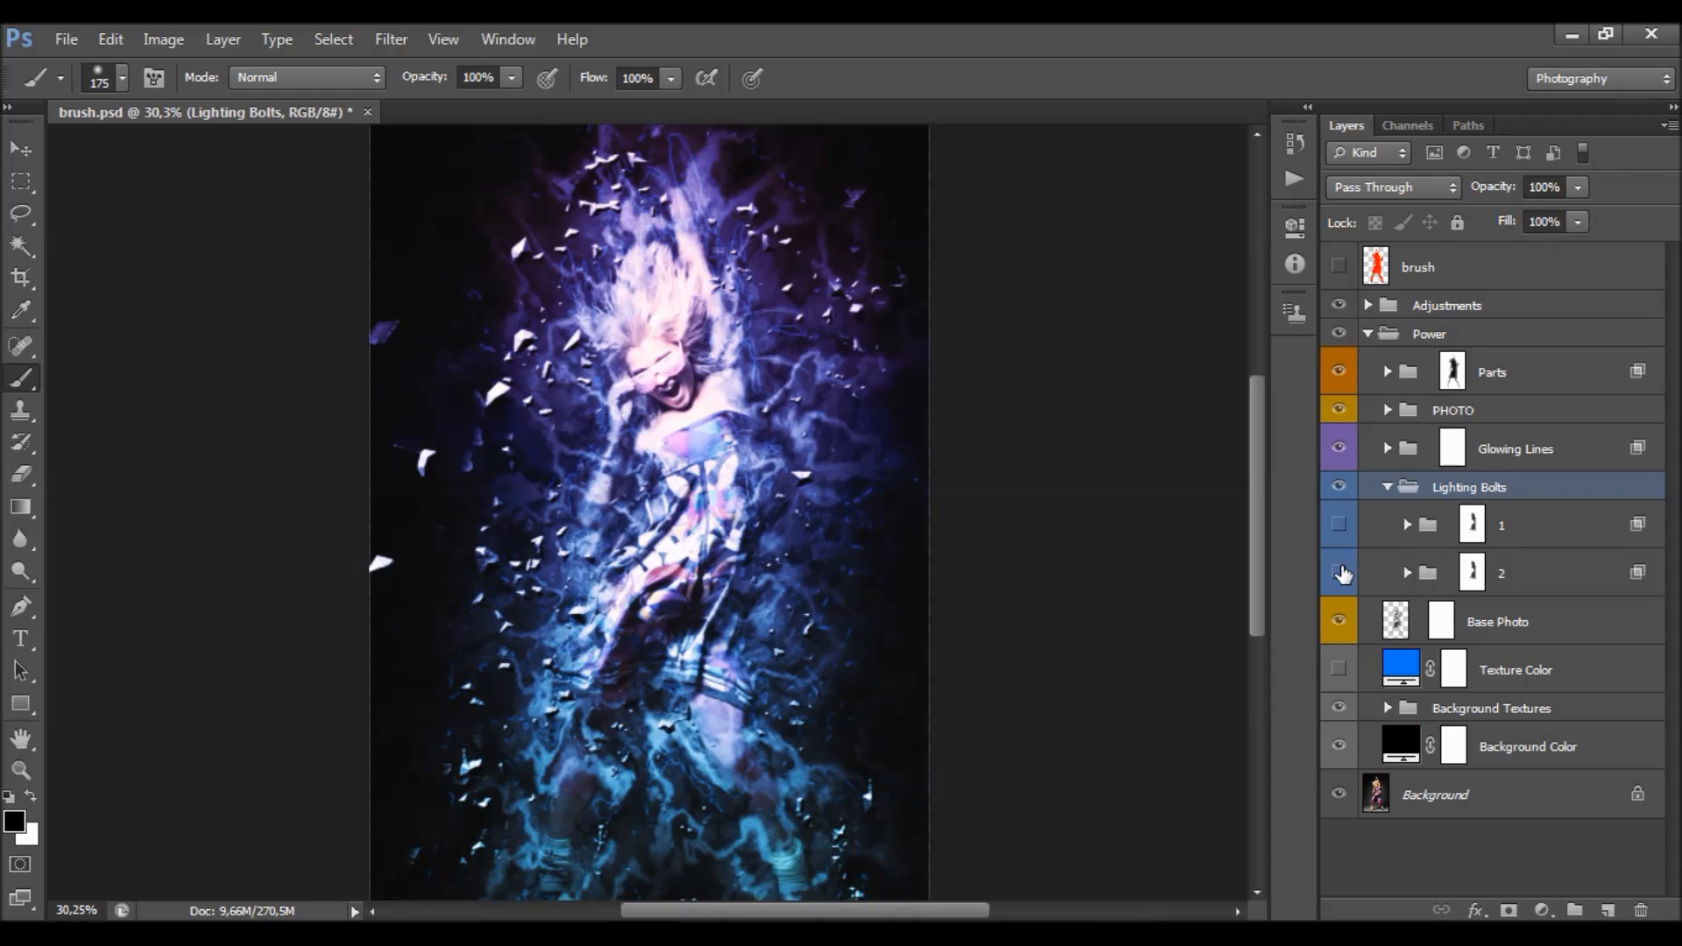
left_click(1340, 572)
left_click(1339, 572)
left_click(1339, 525)
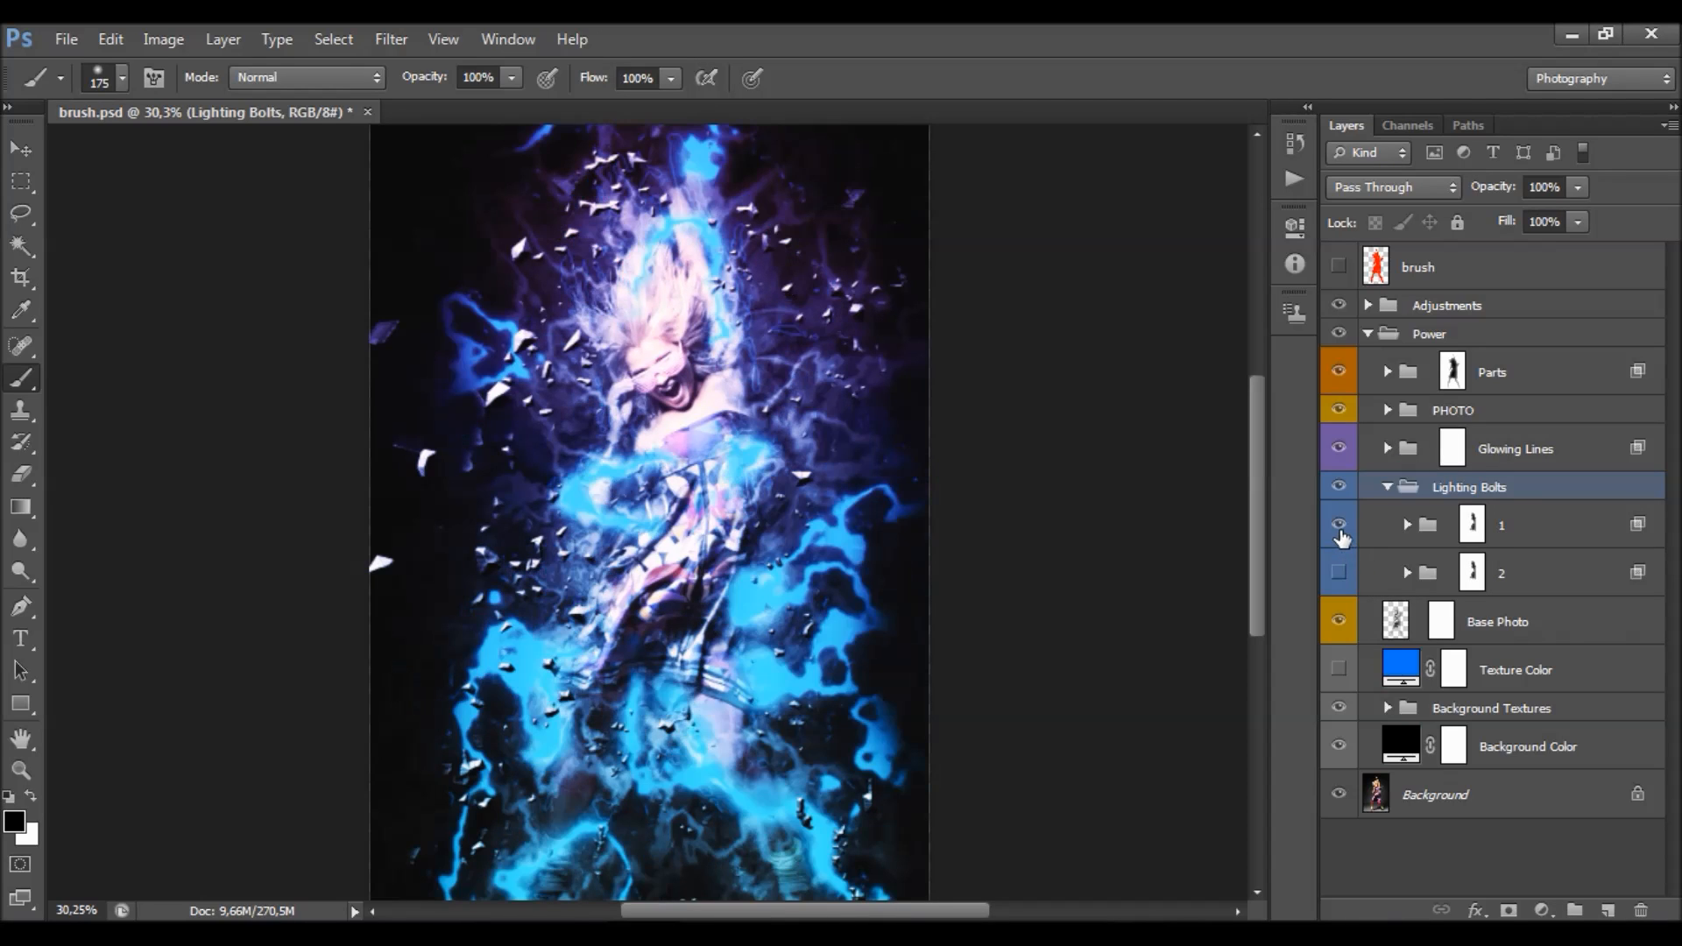
left_click(1340, 572)
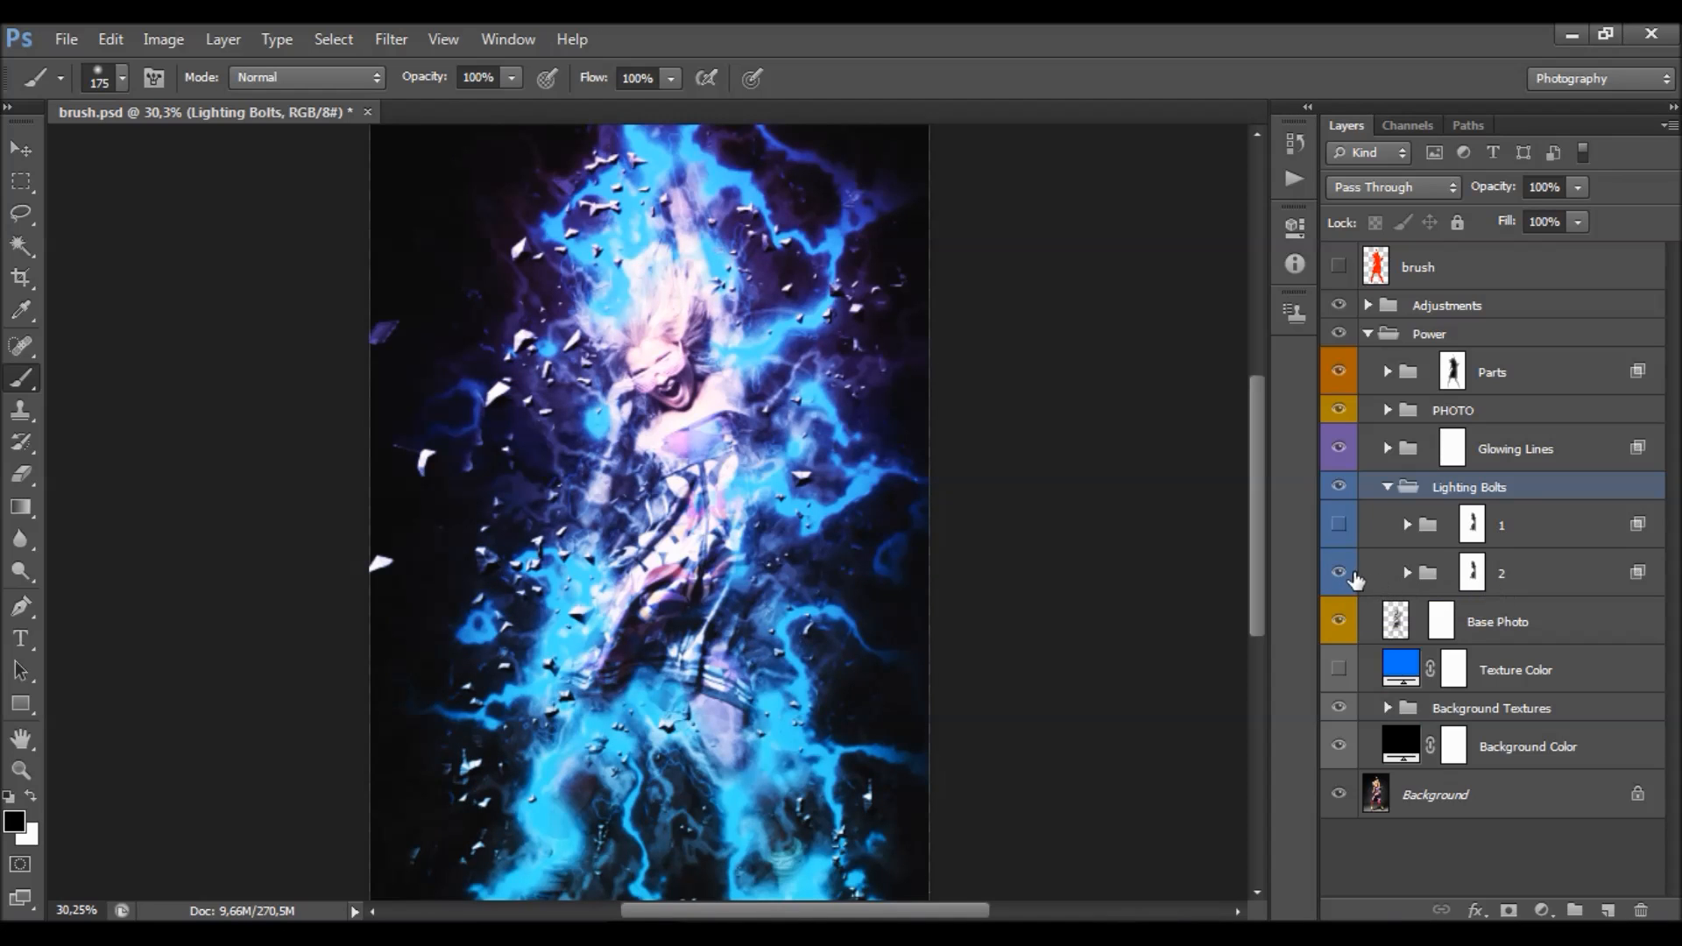
left_click(1340, 573)
left_click(1339, 526)
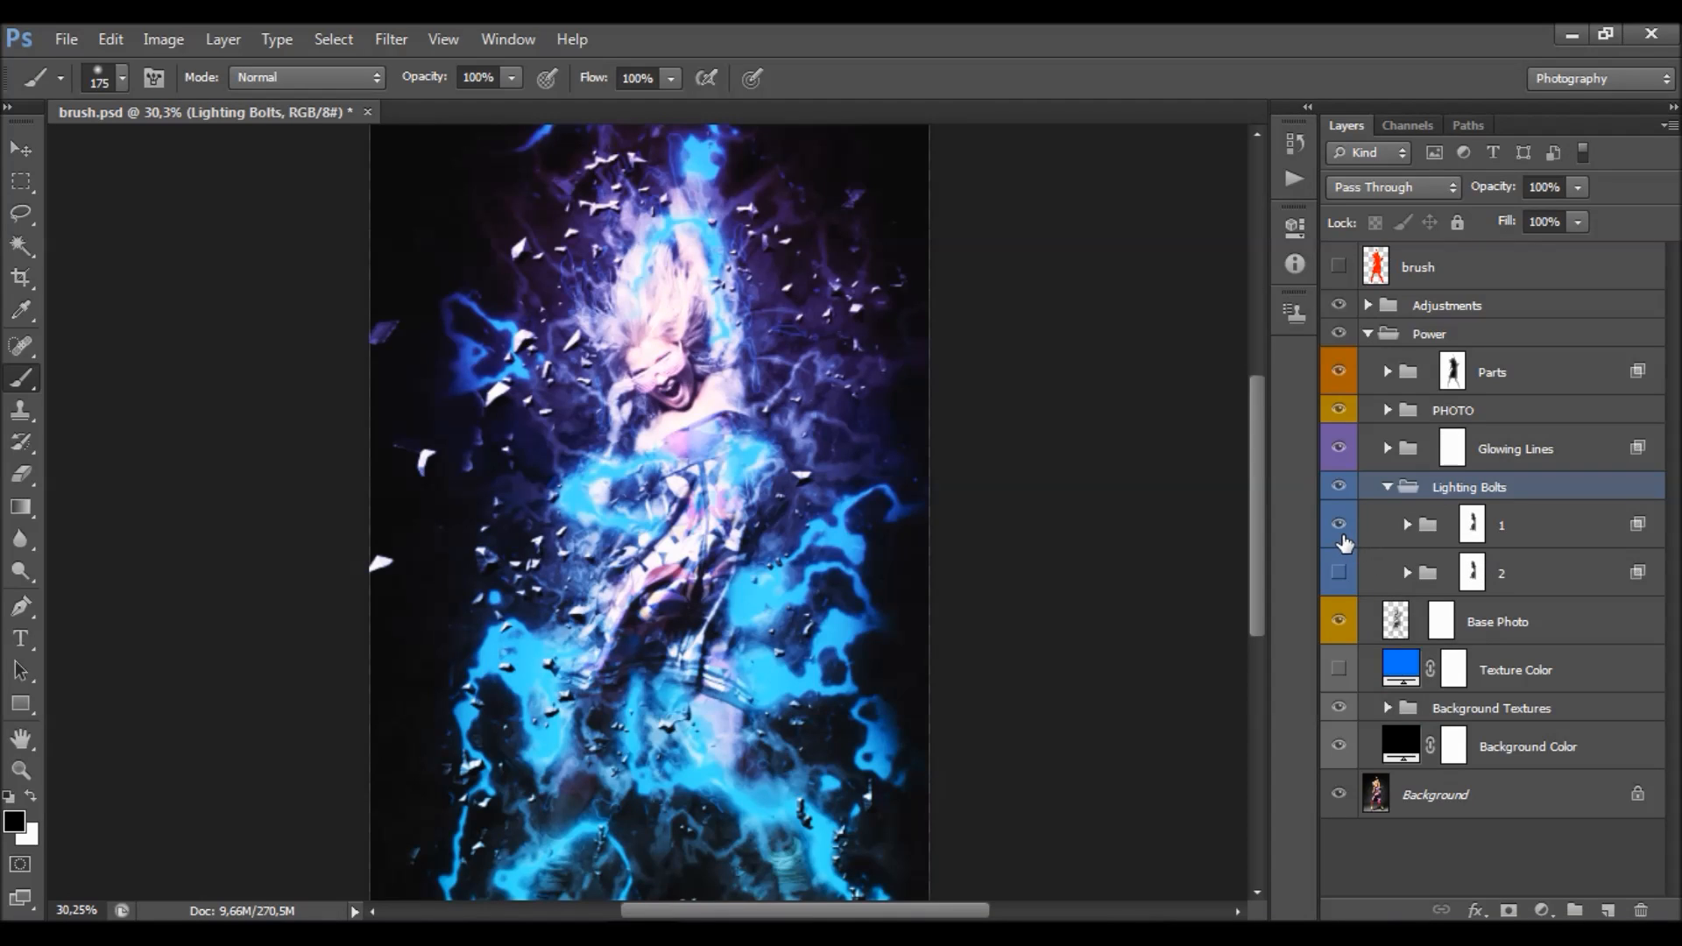
left_click(1343, 536)
left_click(1340, 571)
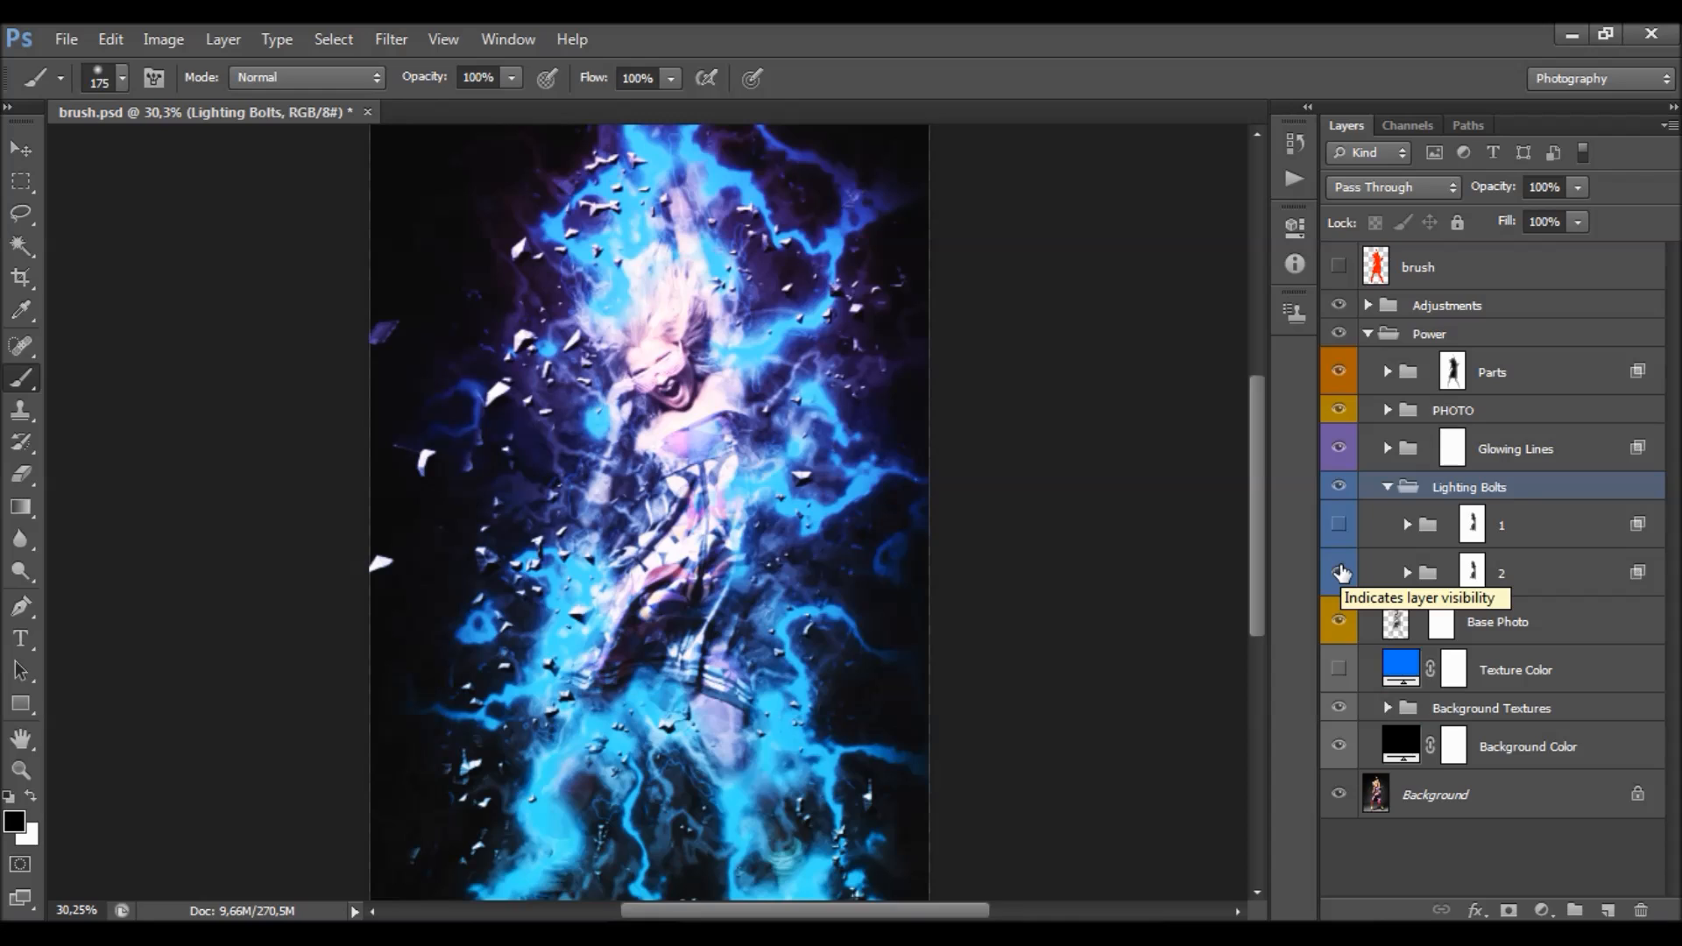
- Expand lightning group 2, hide every layer in it except Lighting 2, and select the Lighting 2 layer
left_click(1554, 583)
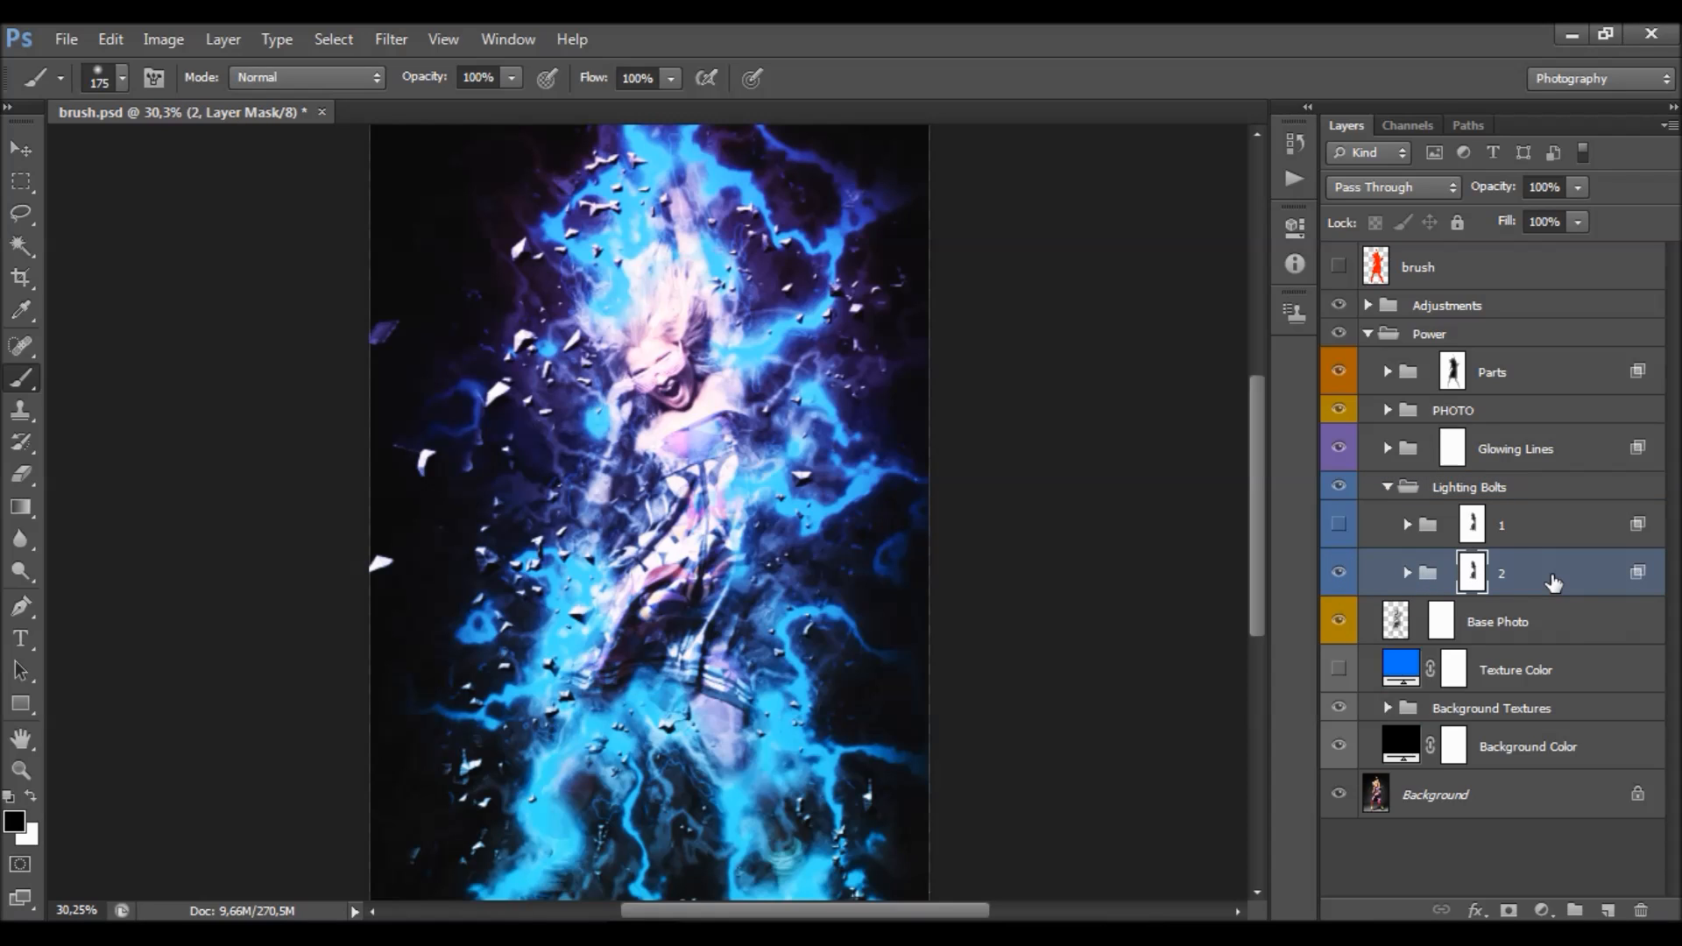
left_click(1471, 575, "shift")
left_click(1407, 577)
scroll(1478, 558, "down", 3)
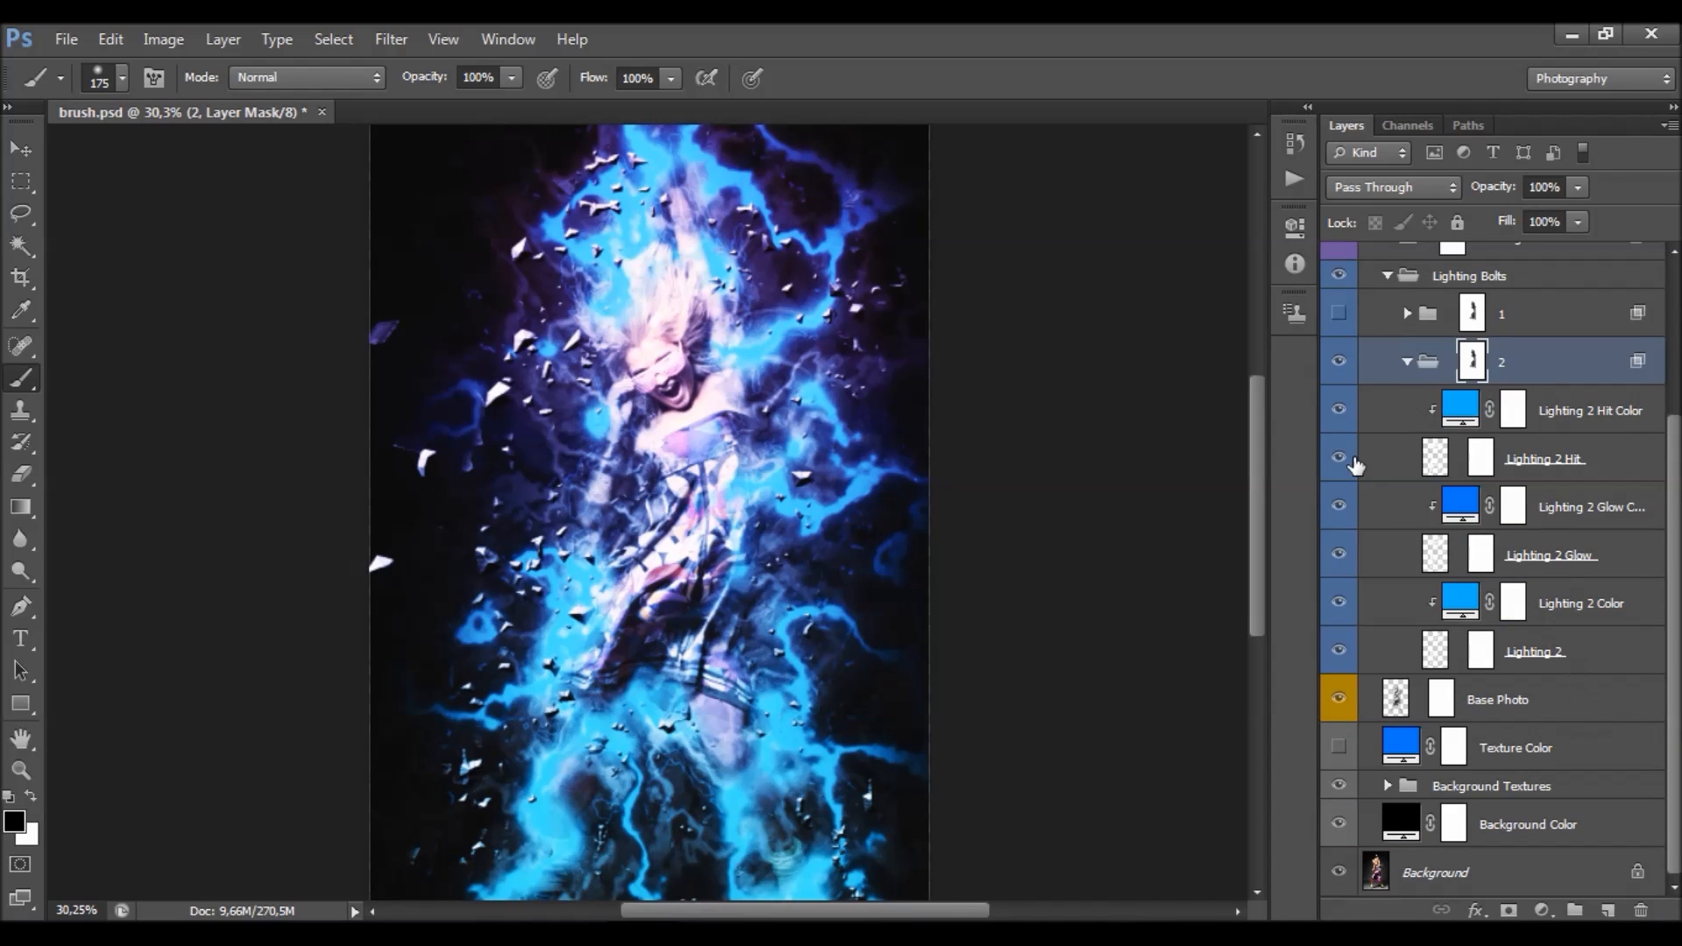
left_click_drag(1341, 411, 1347, 594)
left_click(1571, 644)
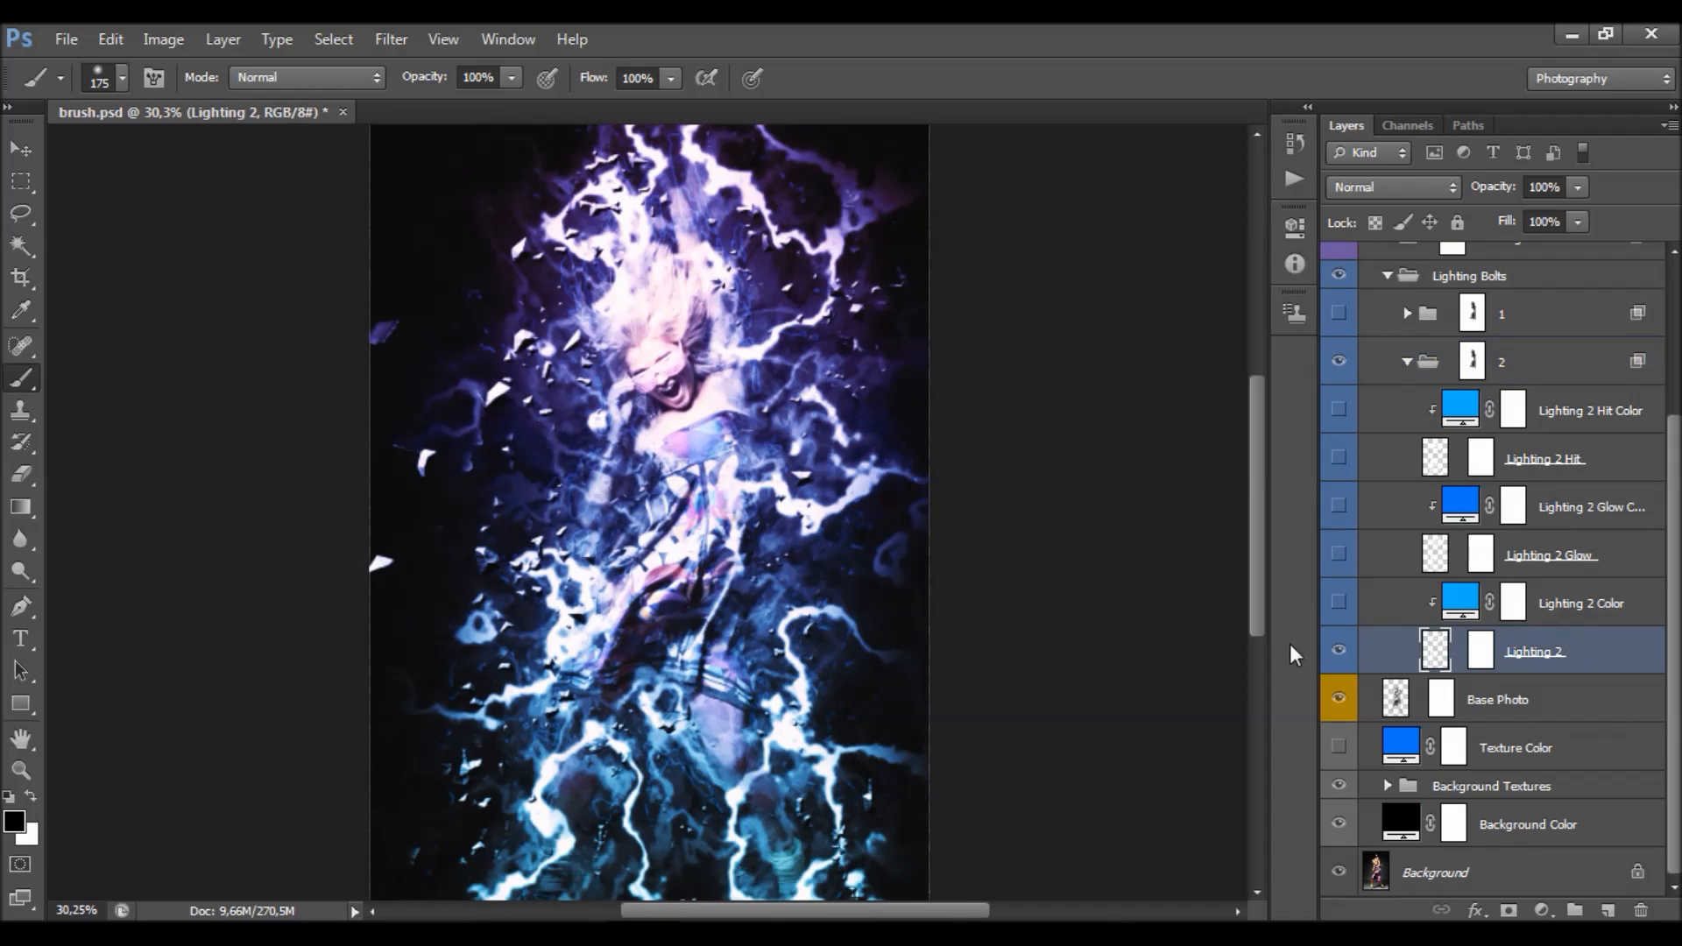
- Compare the image without and with the Lighting 2 bolts and make the Lighting 2 Color layer visible
left_click(1338, 649)
left_click(1338, 652)
left_click(1340, 604)
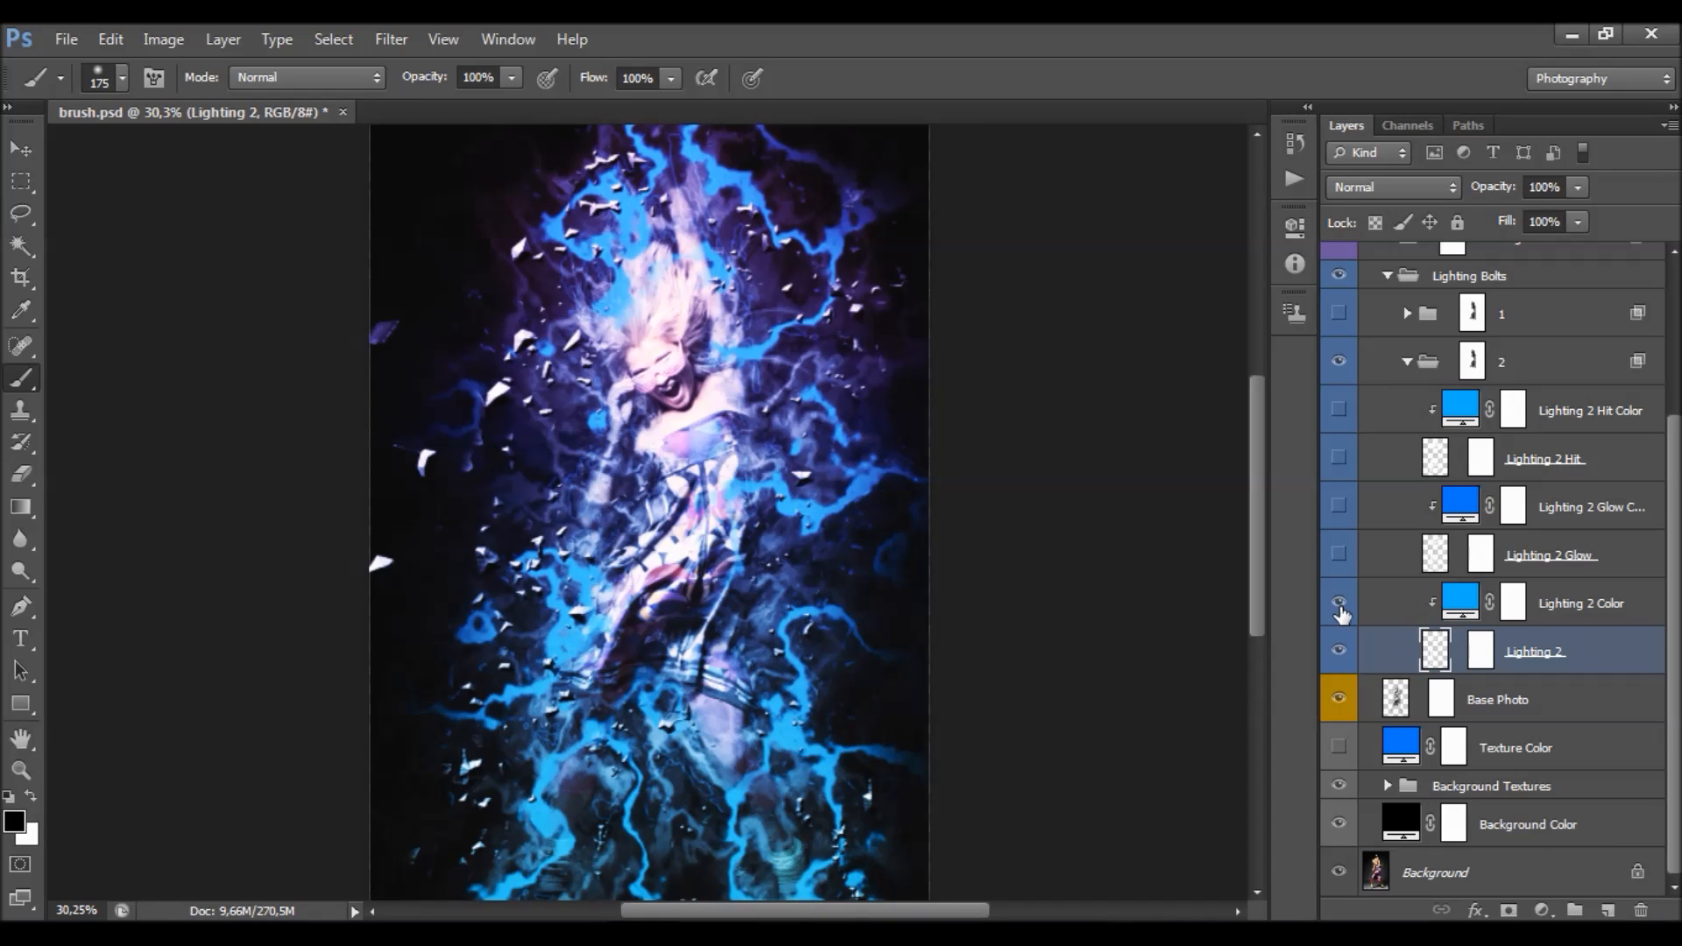
- Try a pink hue (ff00a8) for the Lighting 2 Color fill and cancel the change
double_click(1459, 603)
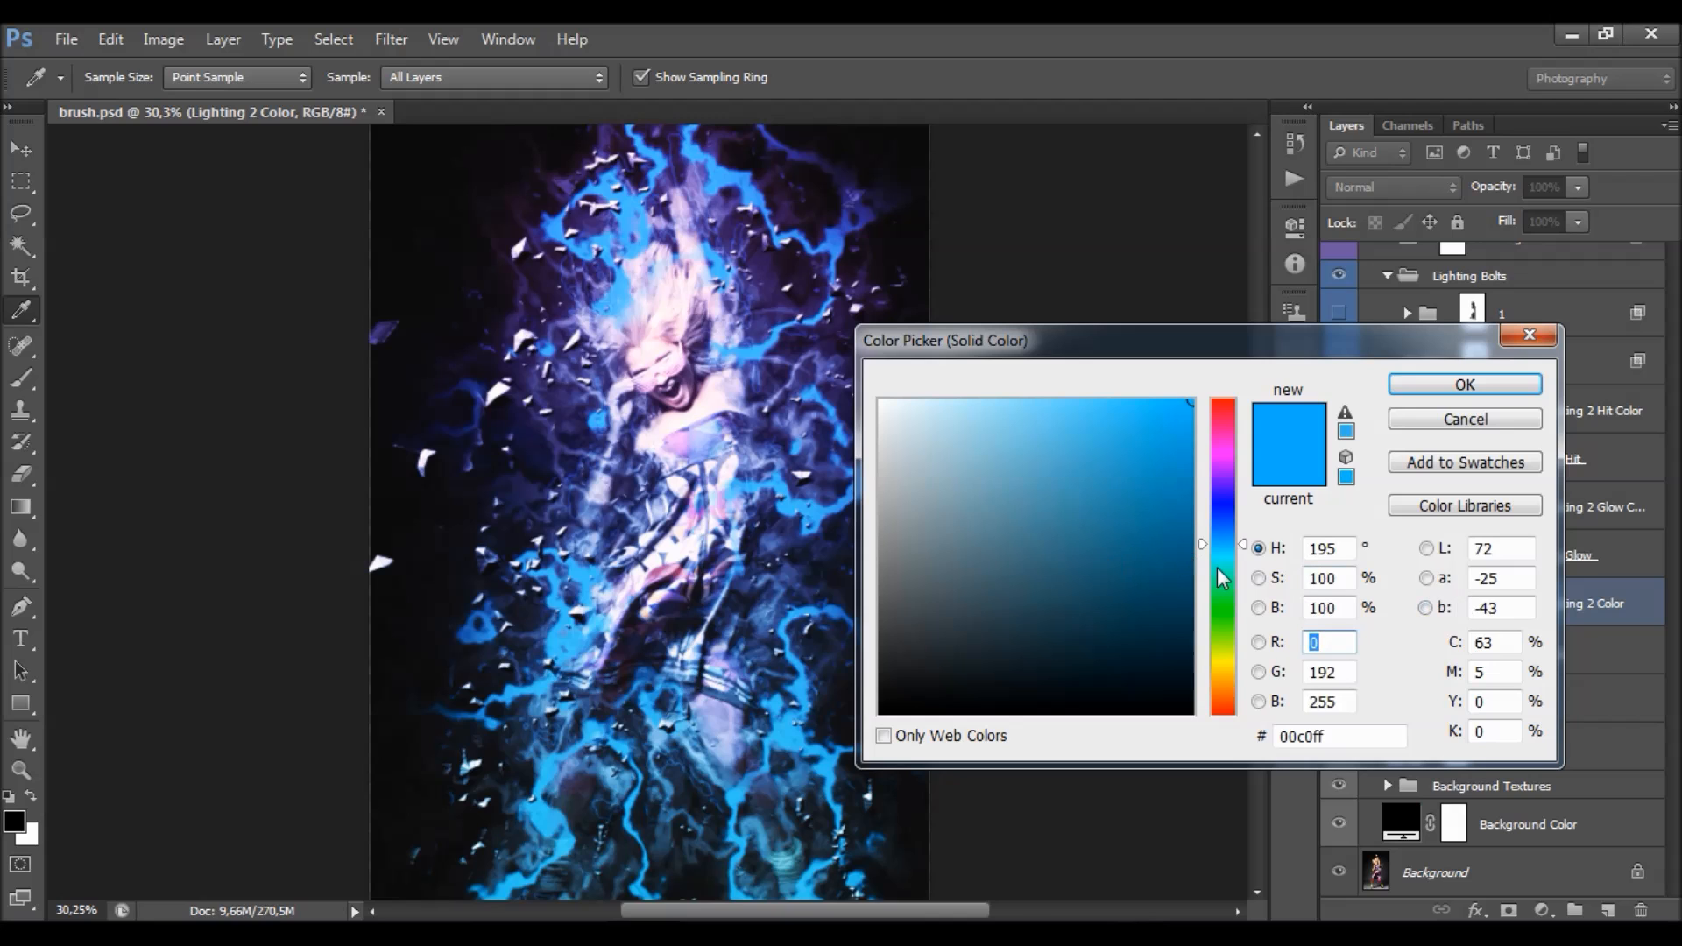
left_click_drag(1218, 567, 1220, 434)
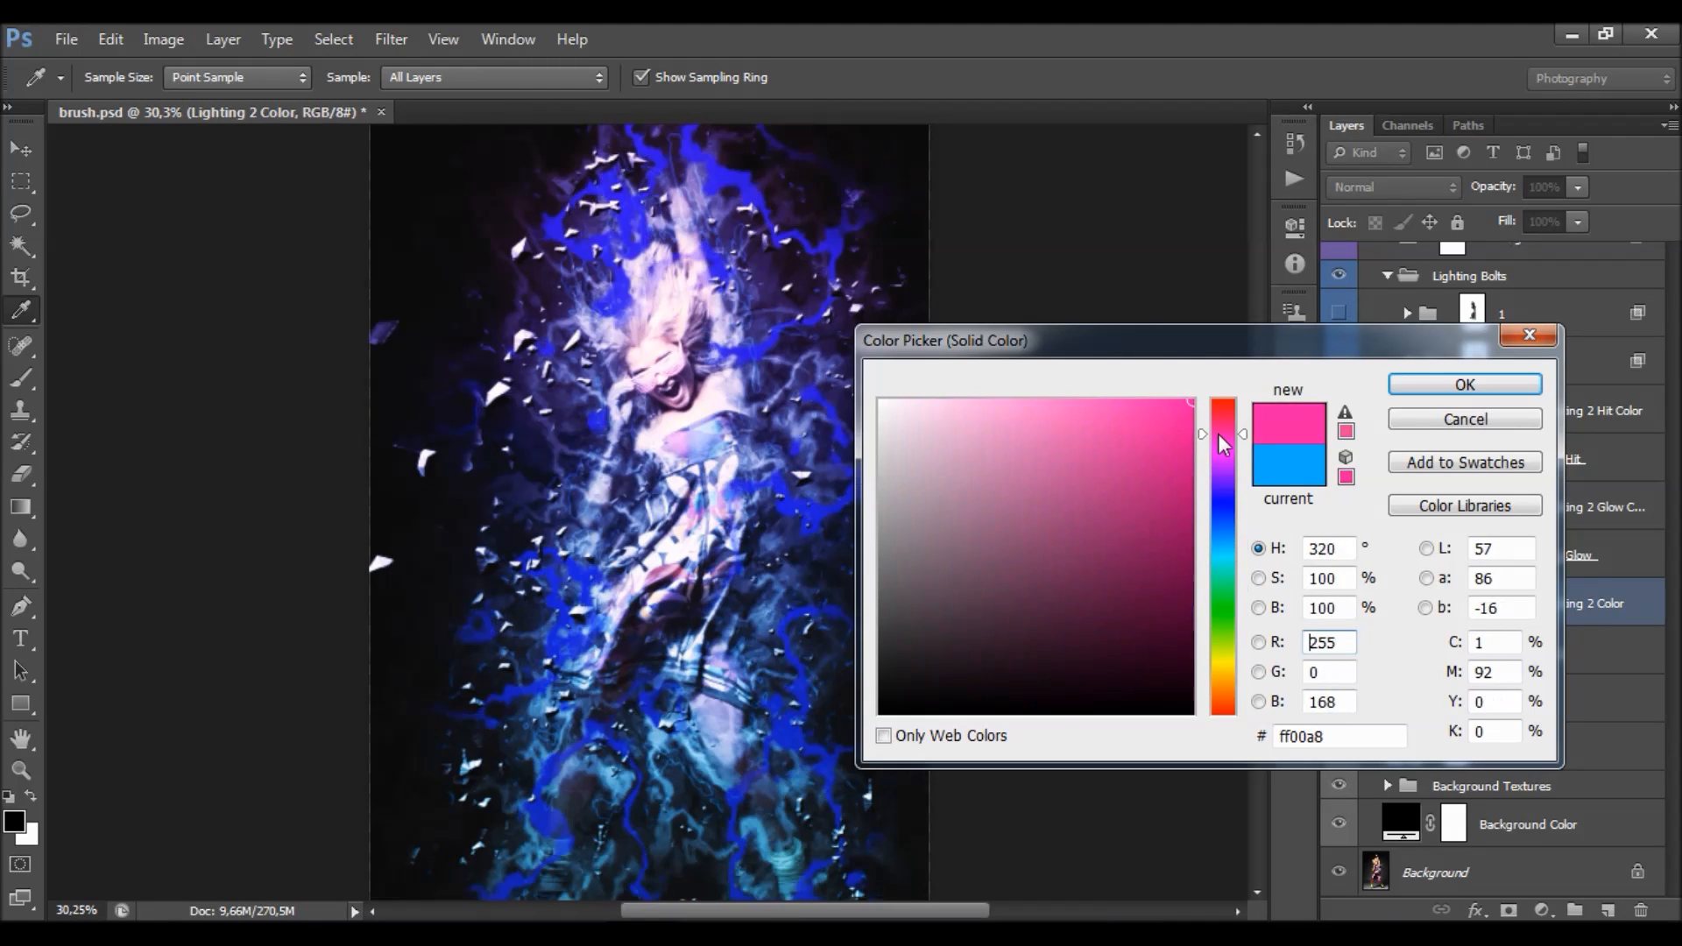
left_click(1421, 420)
- Compare the bolts without and with the Lighting 2 Glow layer, leave it visible, and show its Lighting 2 Glow Color layer
left_click(1338, 553)
left_click(1339, 553)
left_click(1339, 554)
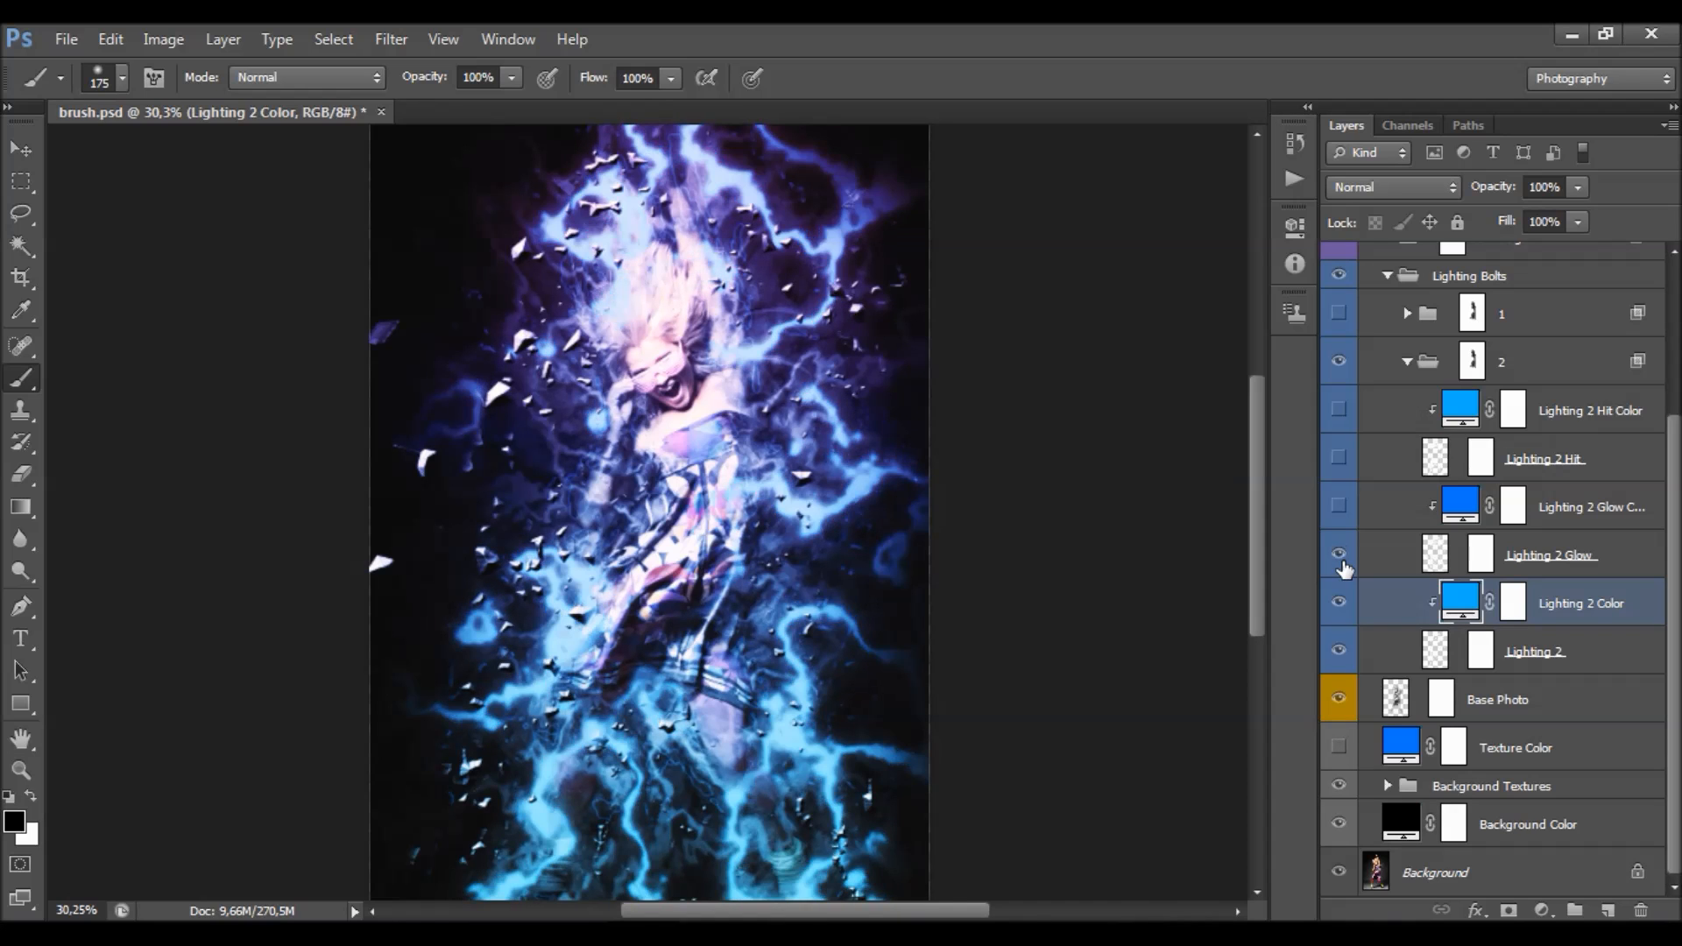
left_click(1340, 560)
left_click(1340, 561)
left_click(1339, 508)
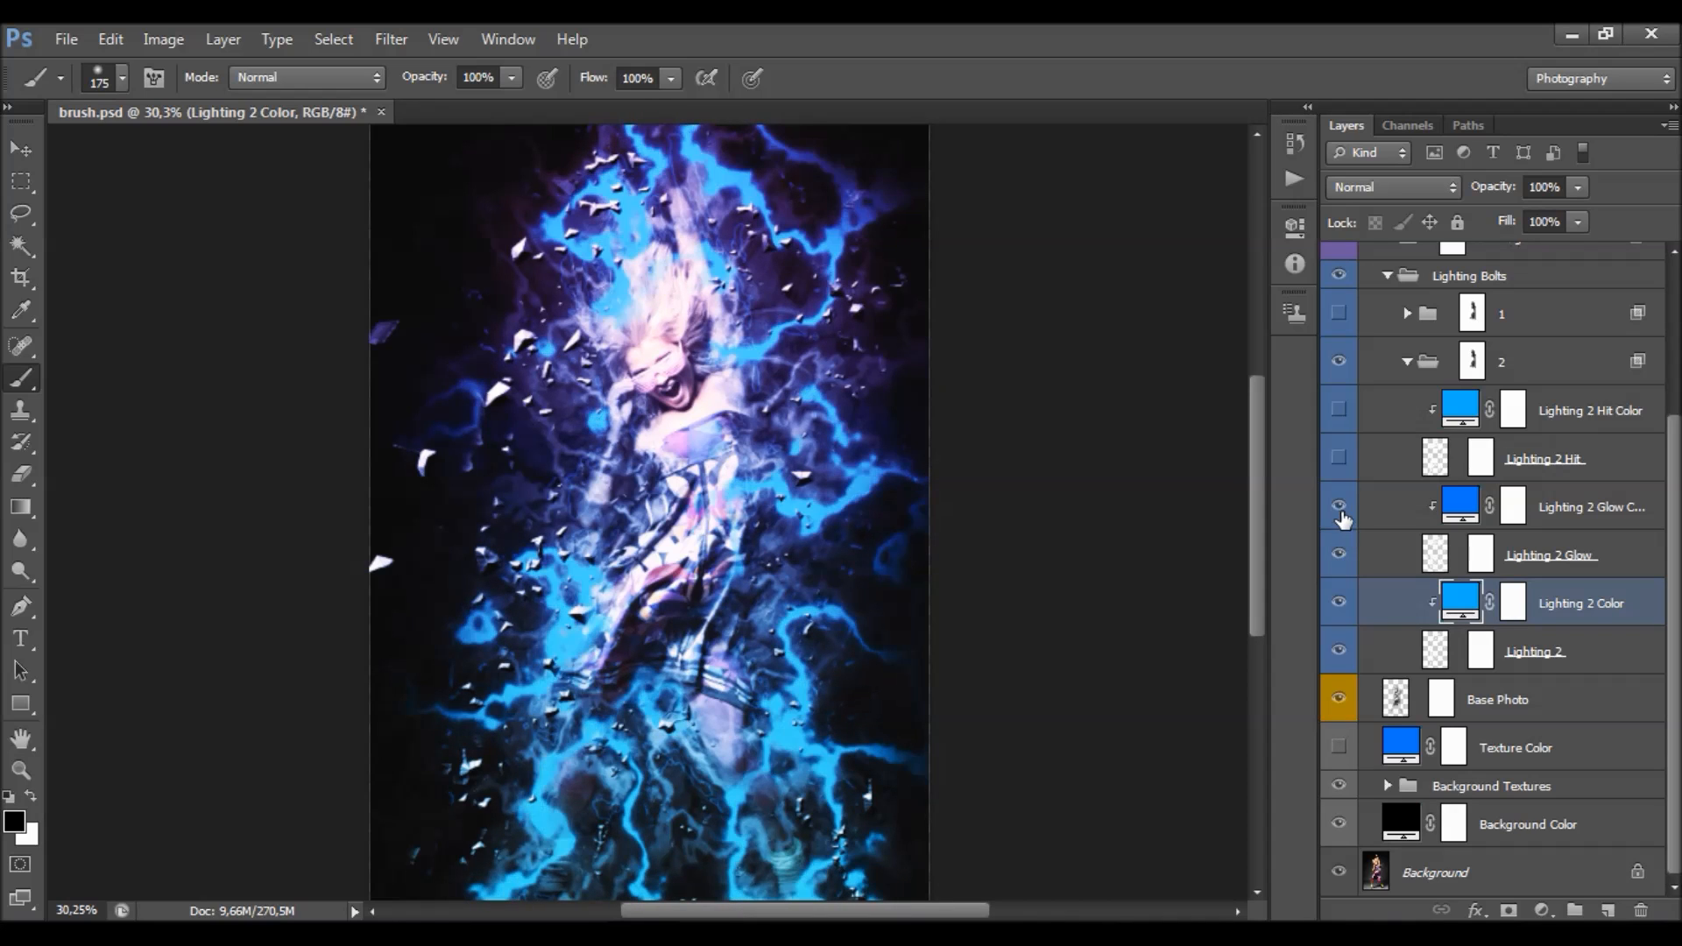
- Try a green hue (00ff3c) for the Lighting 2 Glow Color fill and cancel the change
double_click(1459, 502)
left_click_drag(1223, 530, 1222, 603)
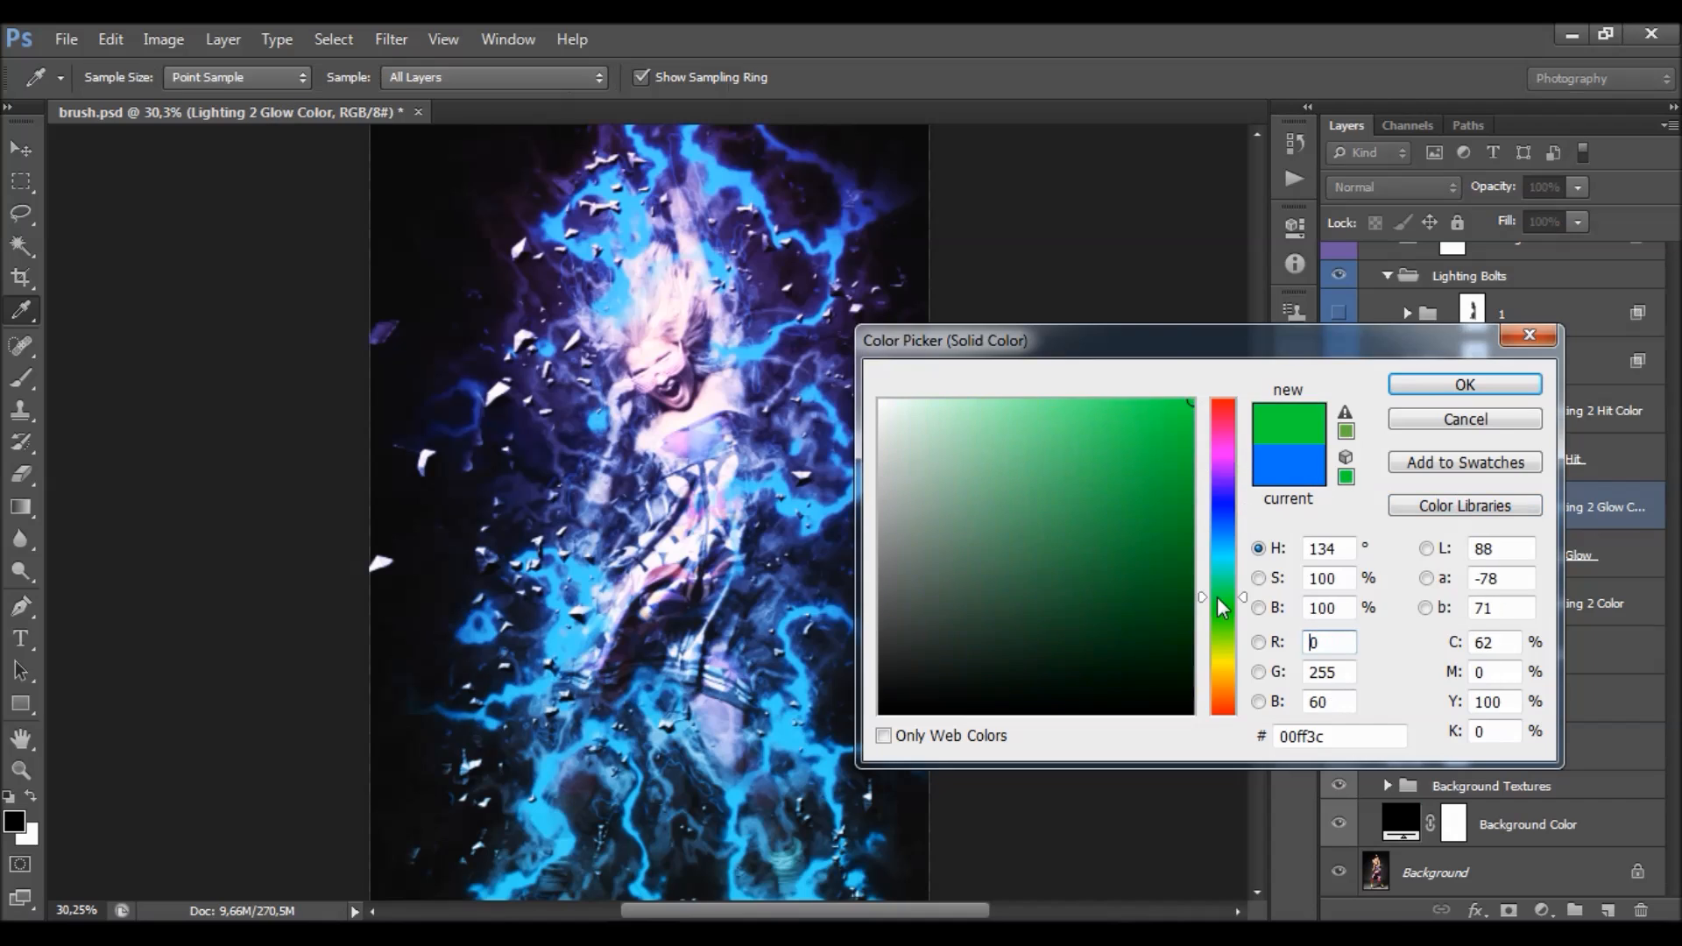
left_click(1449, 419)
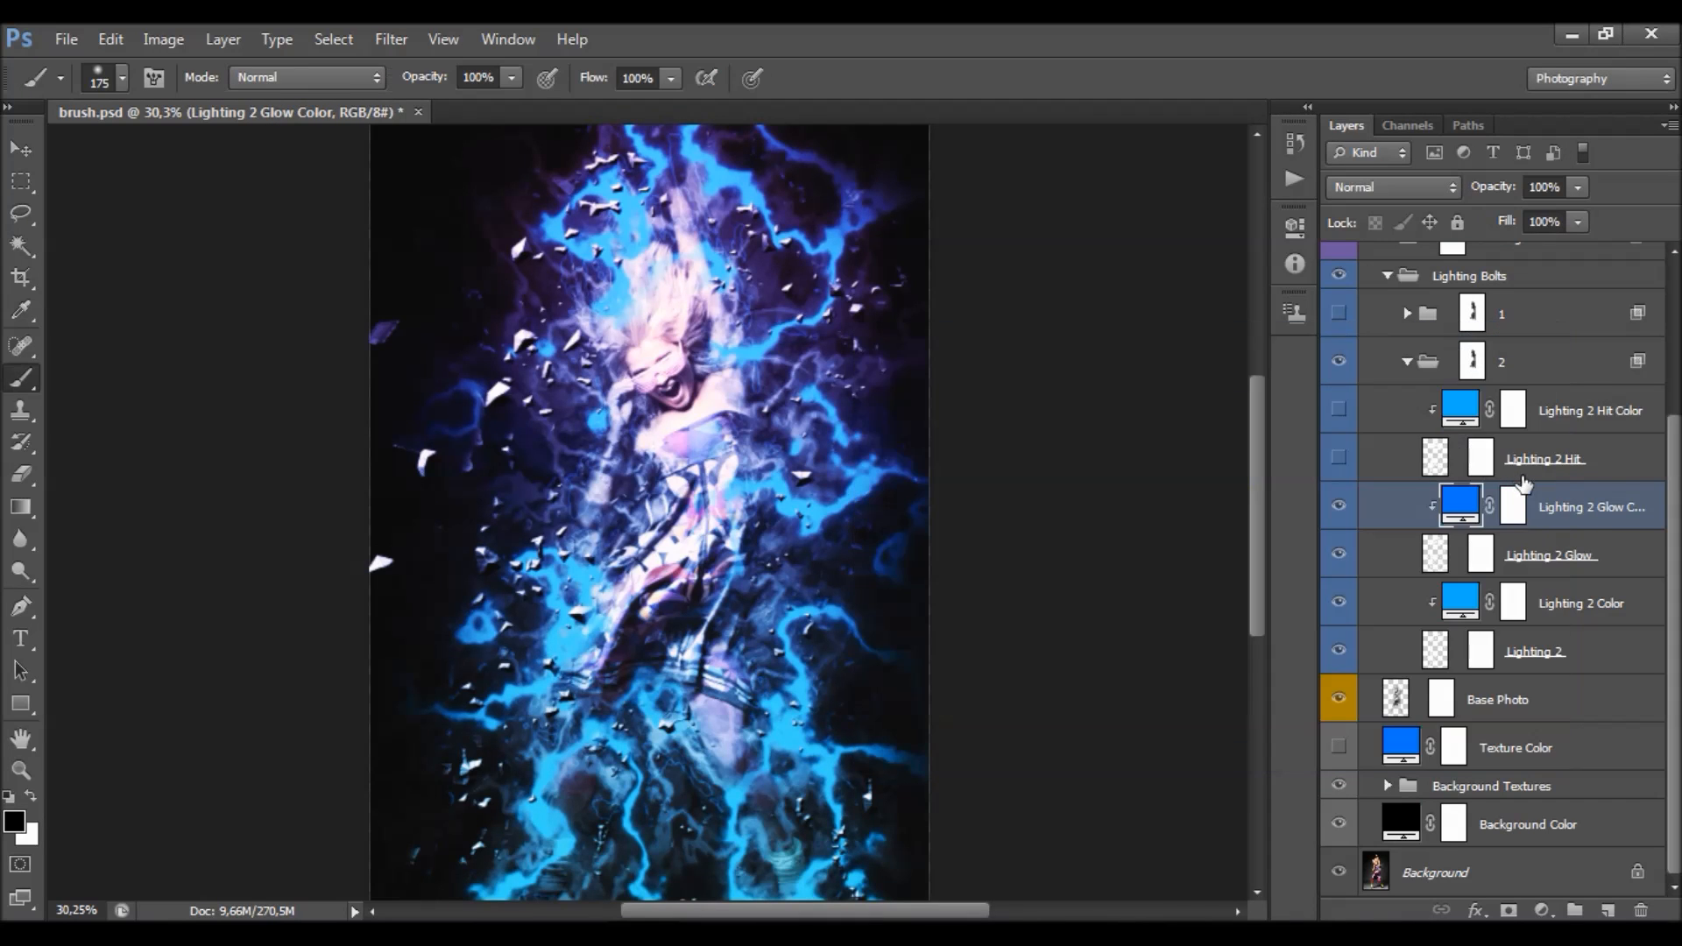
- Select the Lighting 2 Hit layer, compare the image without and with it, and leave it visible
left_click(1367, 468)
left_click(1338, 459)
left_click(1339, 459)
left_click(1338, 459)
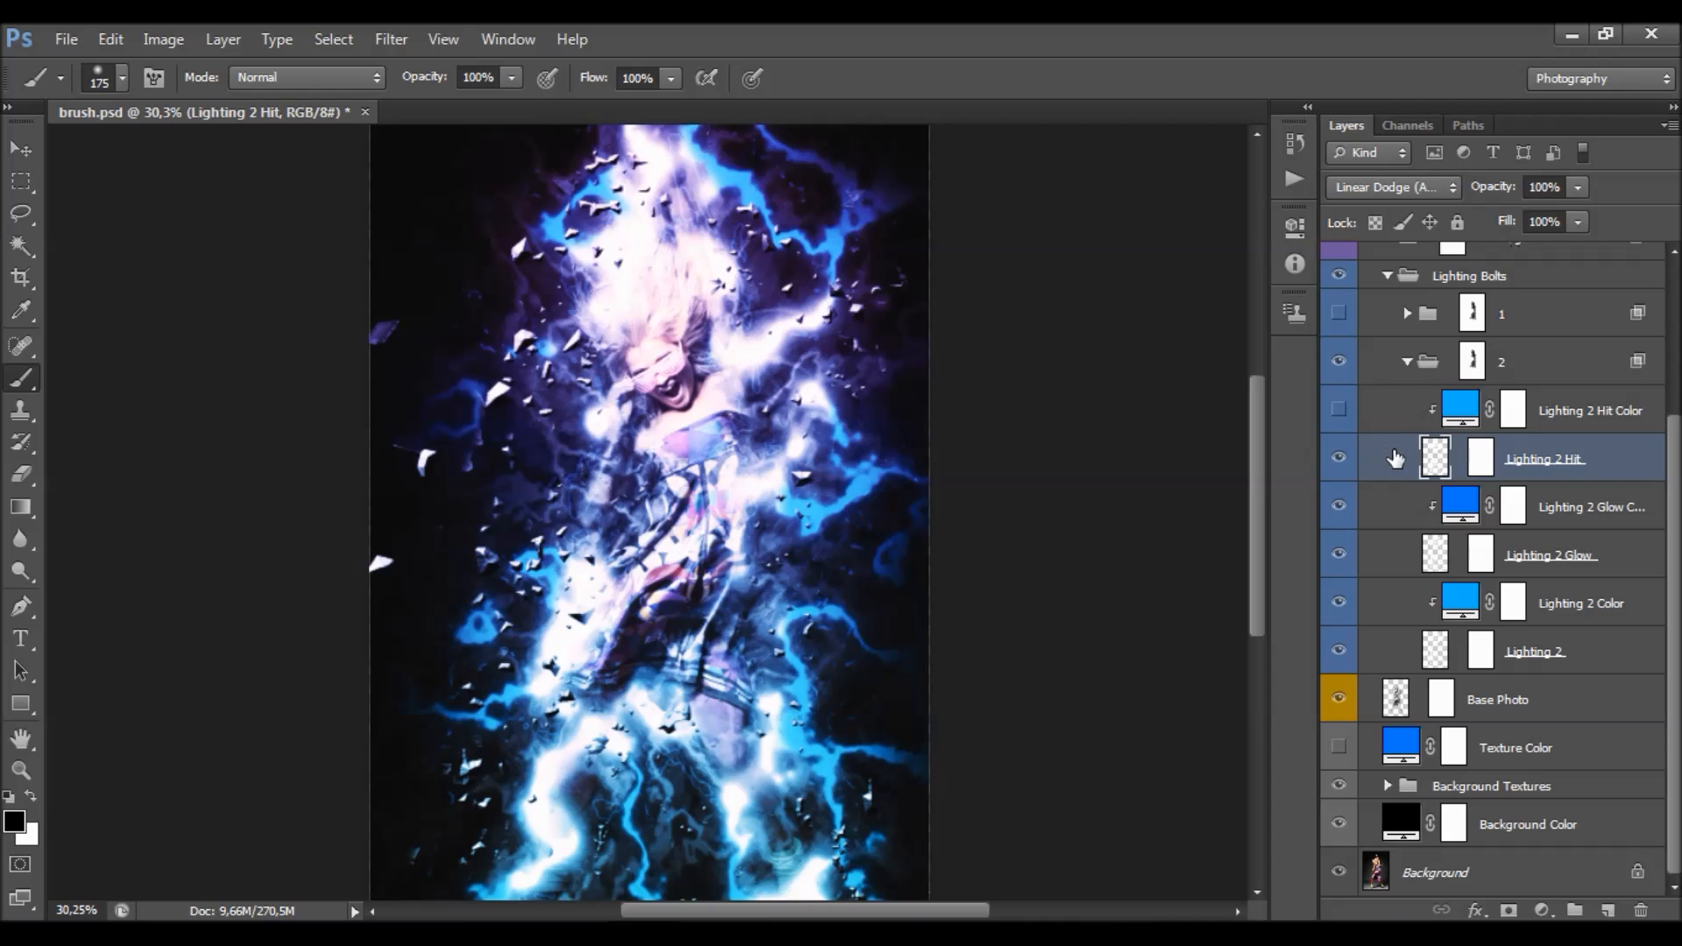
- Select the masks of the Lighting 2, Glow and Hit layers in turn, try a black brush stroke on the Lighting 2 Hit mask, and undo it
left_click(1551, 553)
left_click(1554, 650)
left_click(1482, 652)
left_click(1482, 556)
left_click(1482, 459)
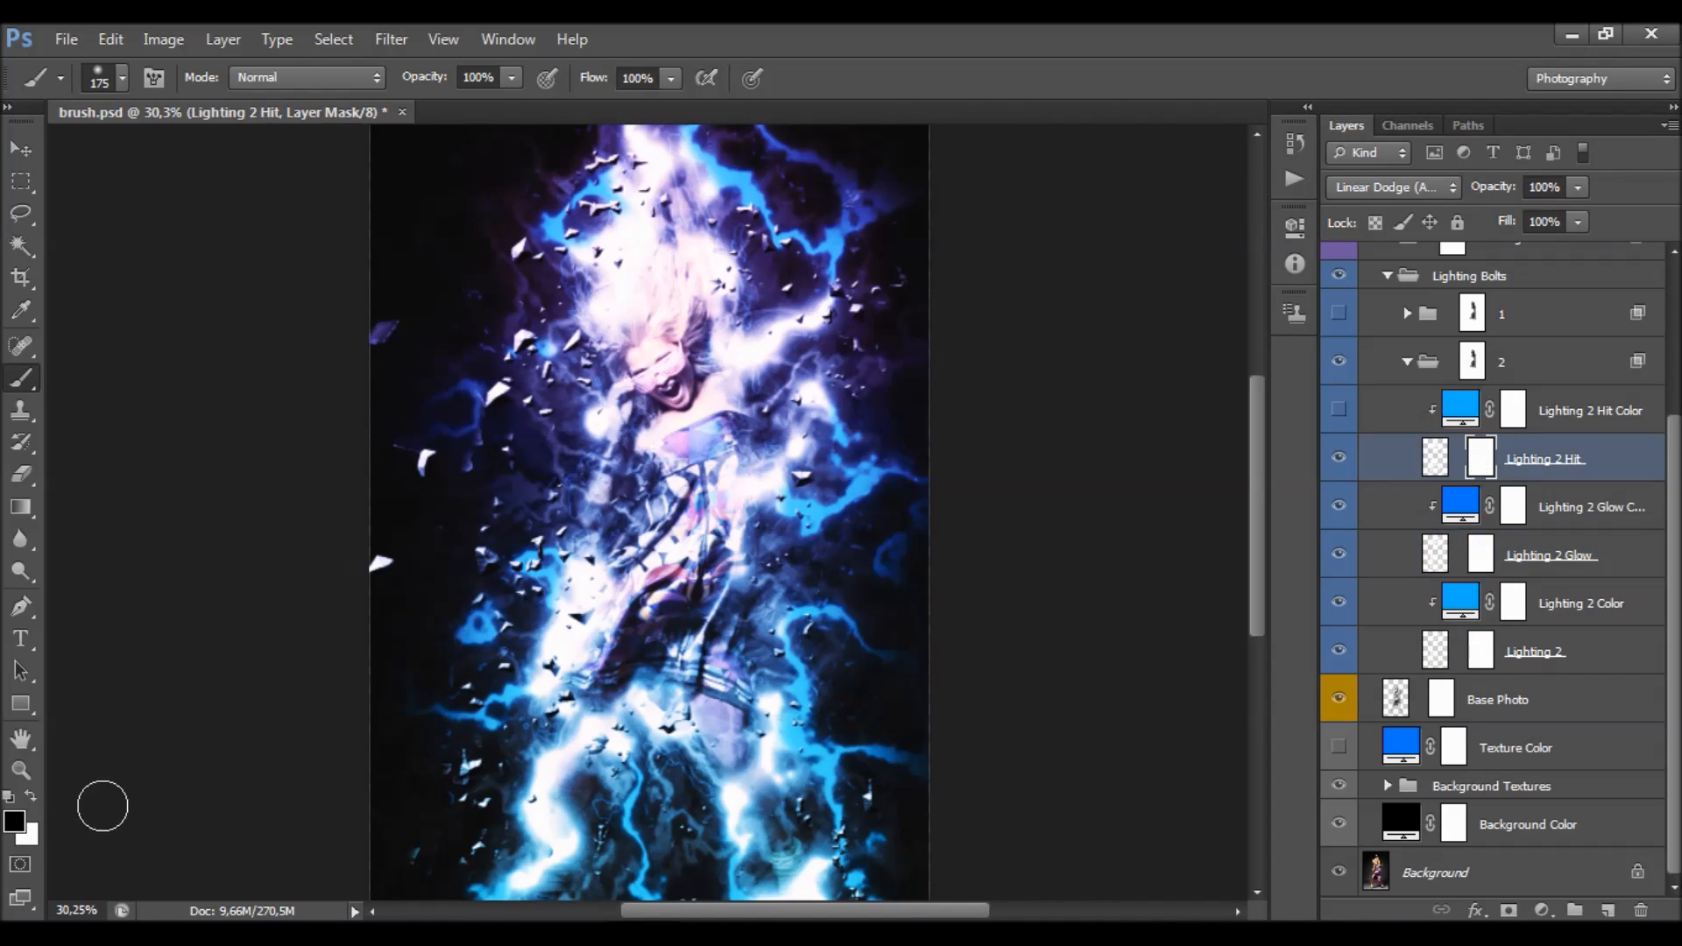
mouse_move(605, 385)
left_mouse_down()
mouse_move(543, 300)
mouse_move(604, 259)
mouse_move(467, 255)
left_mouse_up()
key("ctrl+z")
- Show the Lighting 2 Hit Color layer and compare the bolts with and without the Lighting 2 Color layer, leaving that layer hidden
left_click(1338, 411)
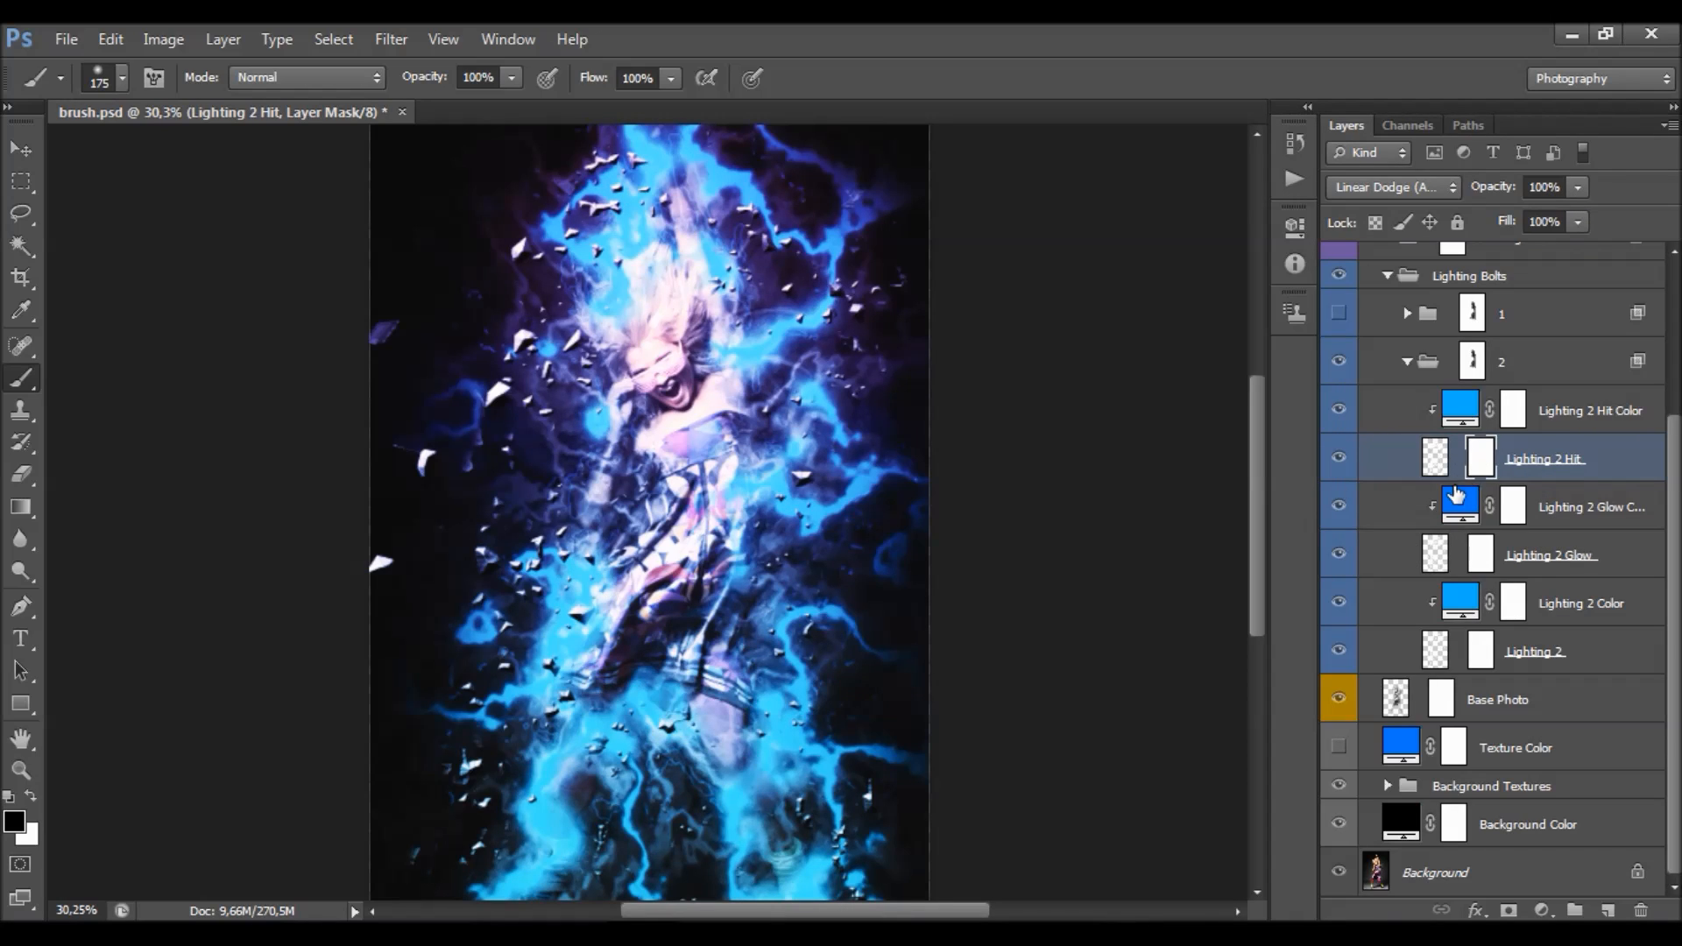
left_click(1339, 602)
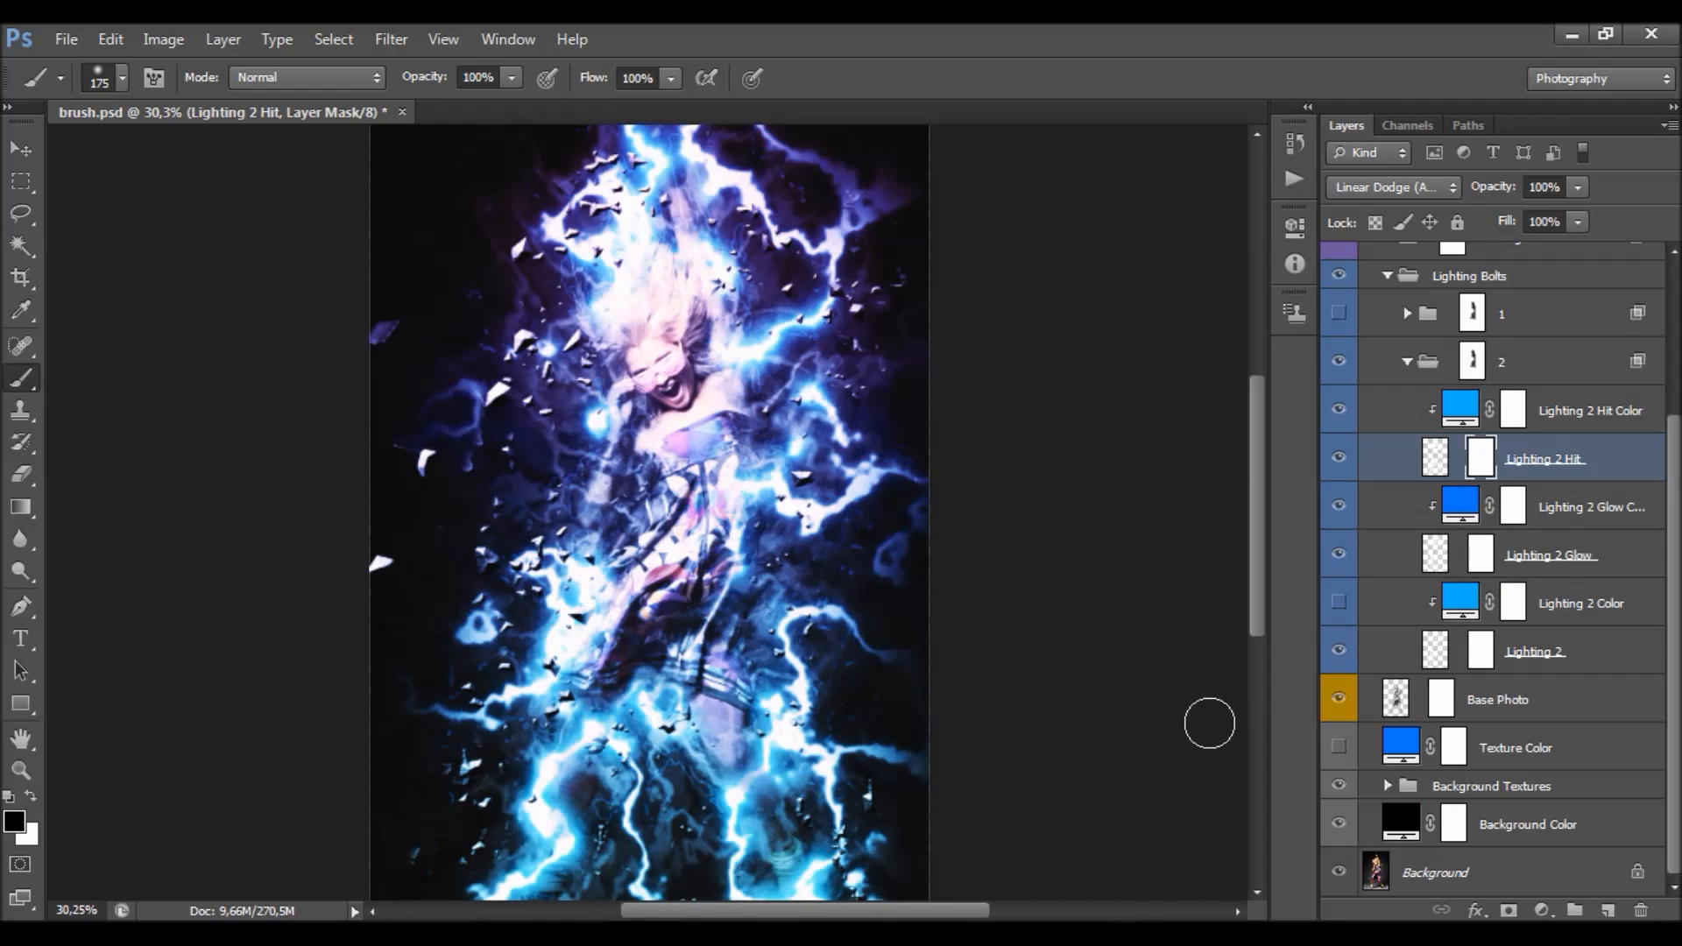
left_click(1568, 600)
left_click(1338, 602)
left_click(1339, 602)
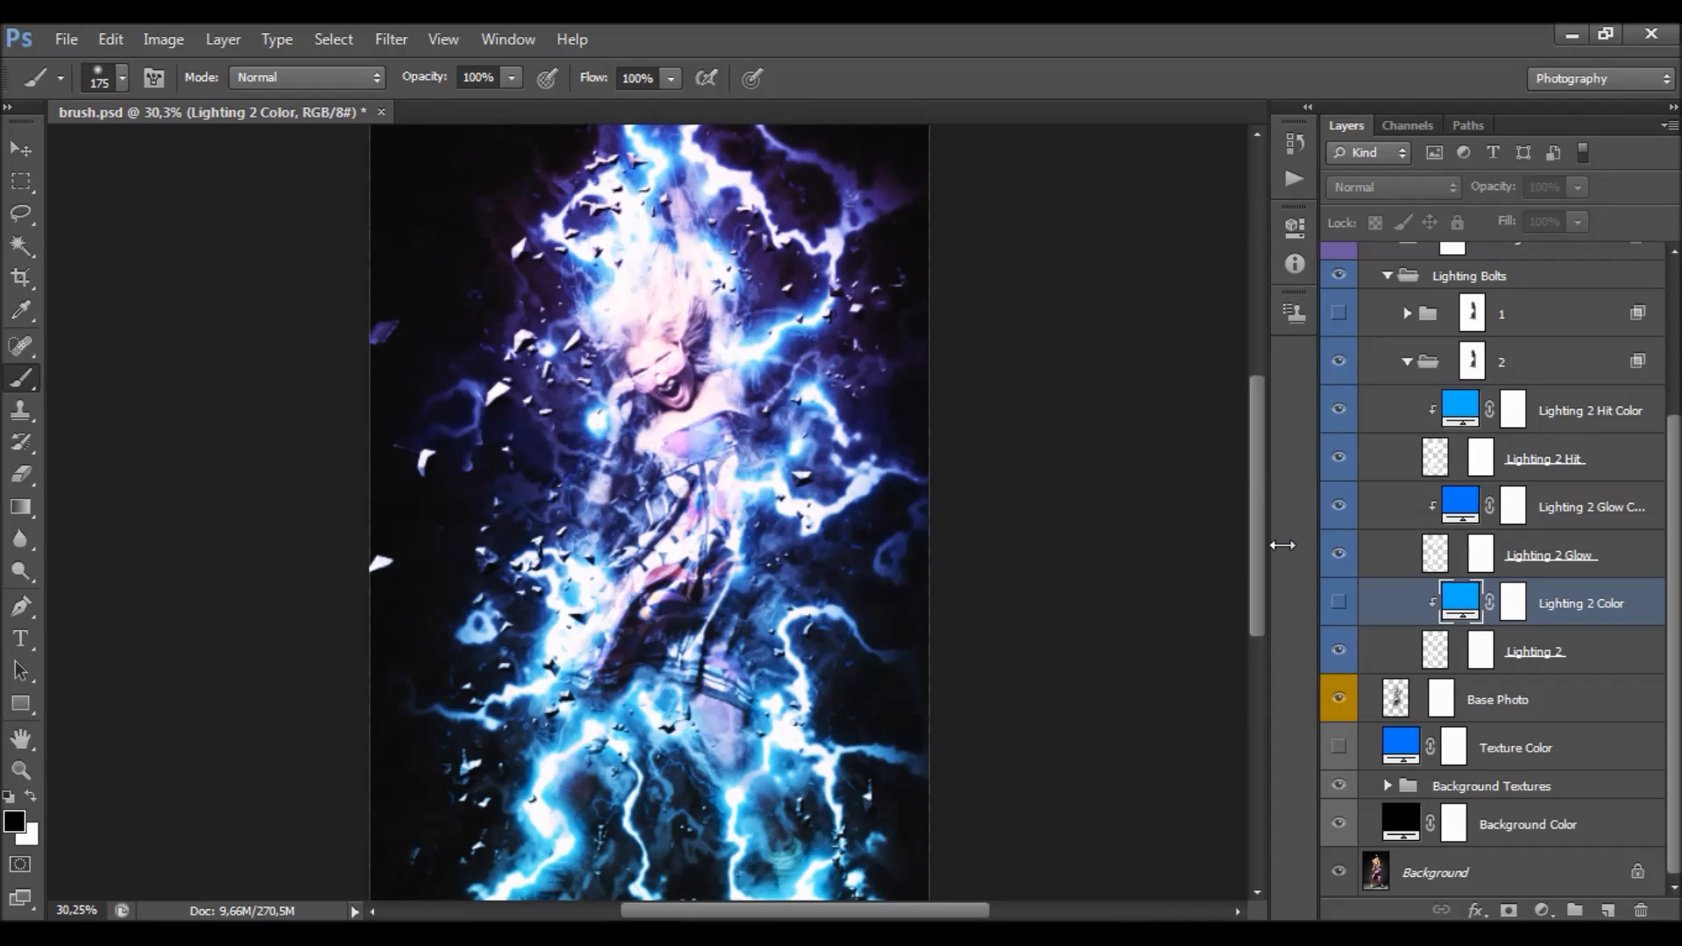
- Set the Lighting 2 Glow layer's opacity to 21% and collapse lightning group 2 with its mask selected
left_click(1575, 548)
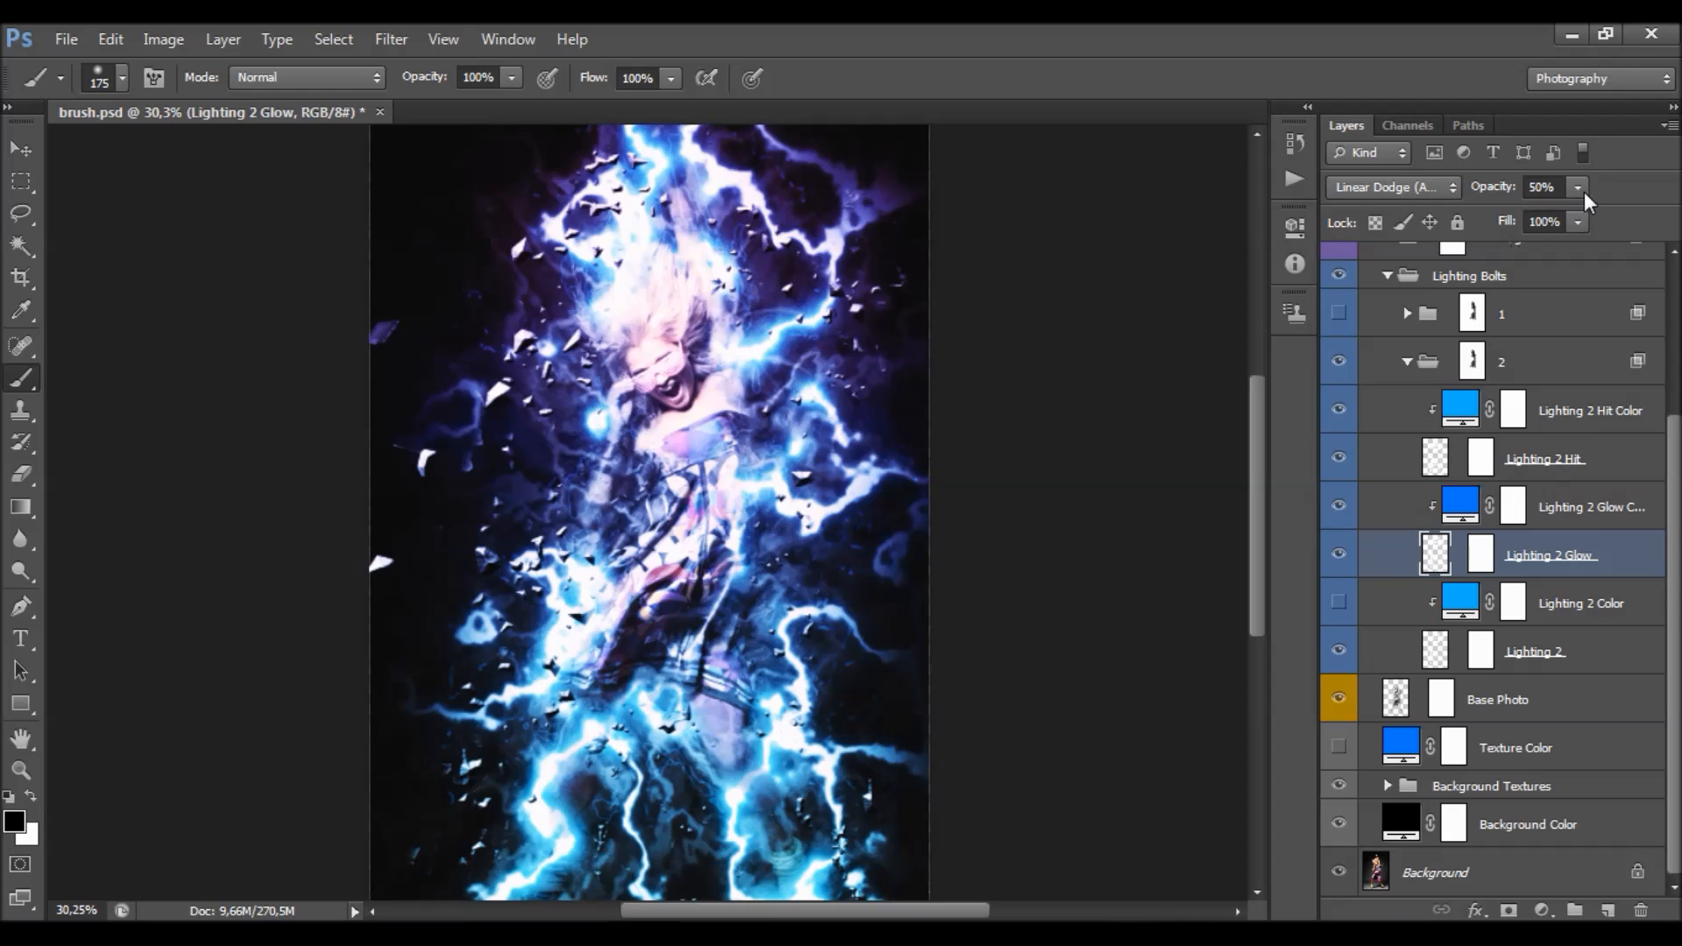
left_click_drag(1576, 188, 1547, 206)
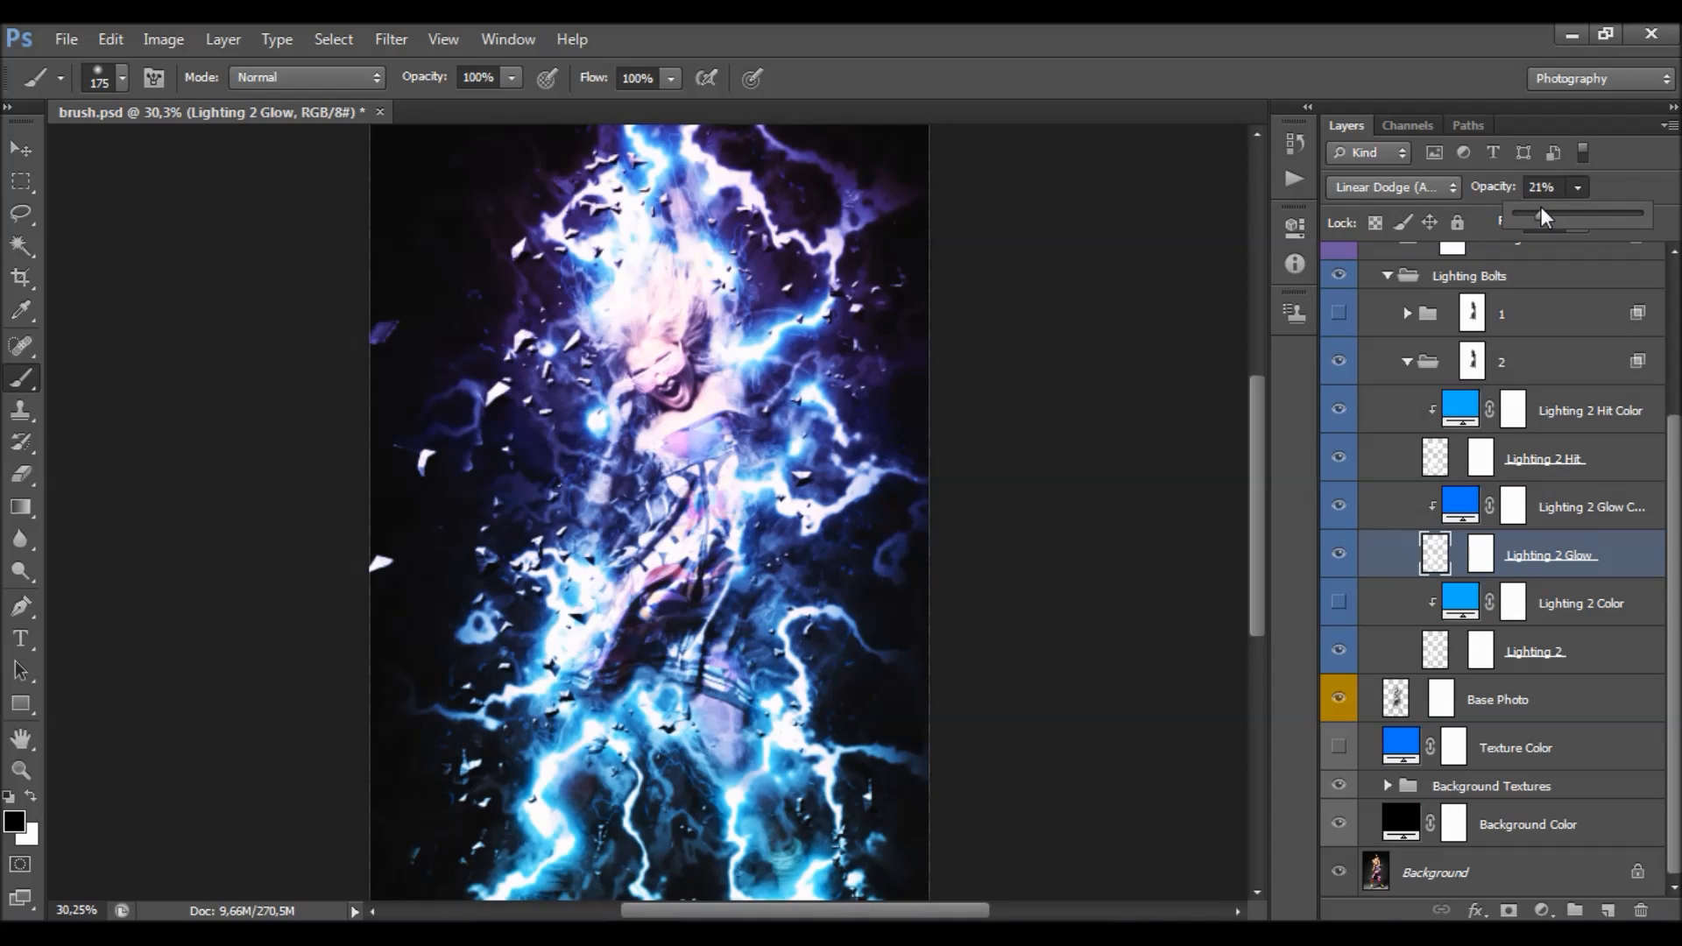
left_click(1520, 381)
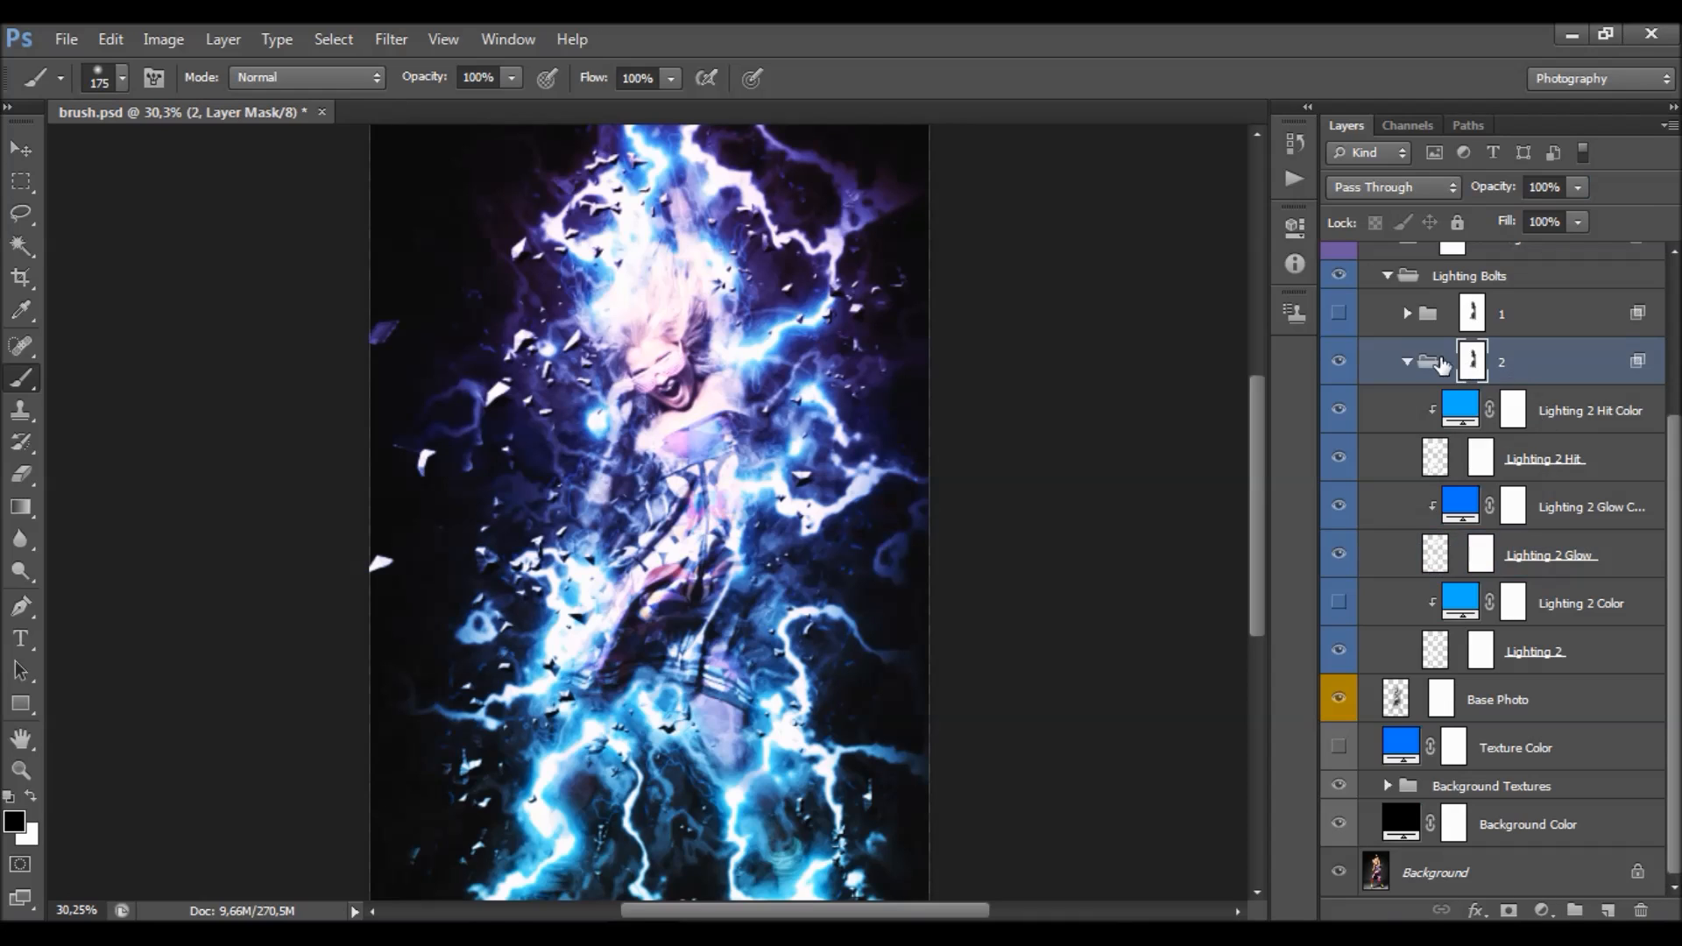
left_click(1407, 362)
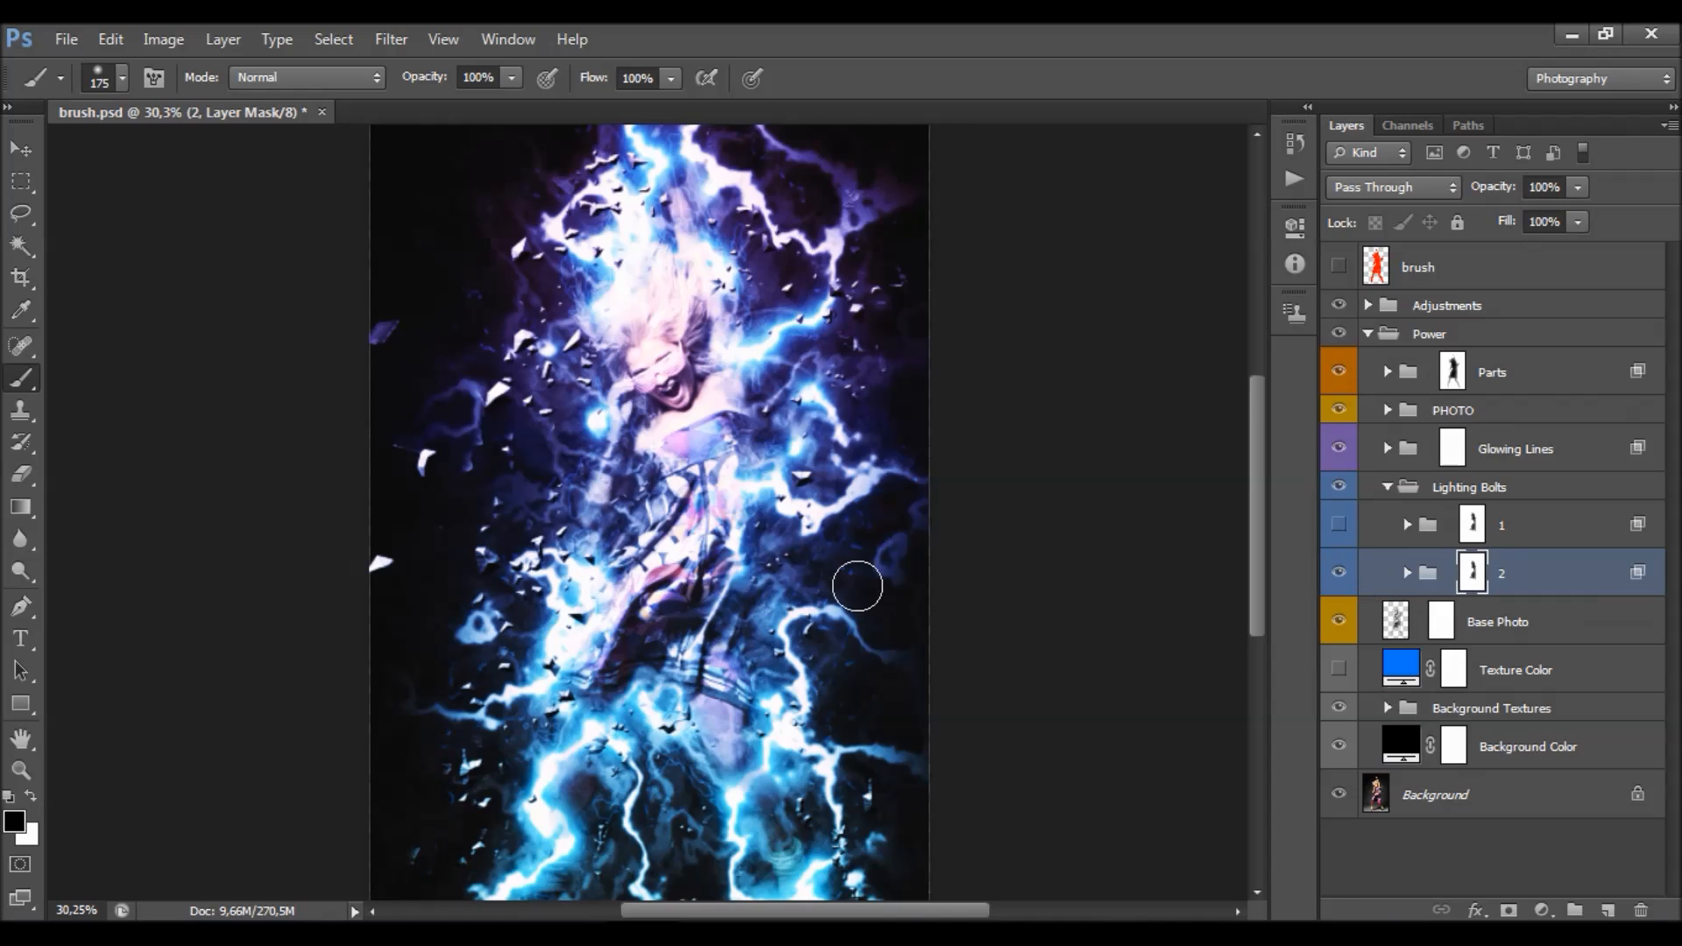
- Paint black on group 2's mask along the image's outer edges to hide the bolts running off the picture
scroll(942, 669, "down", 3)
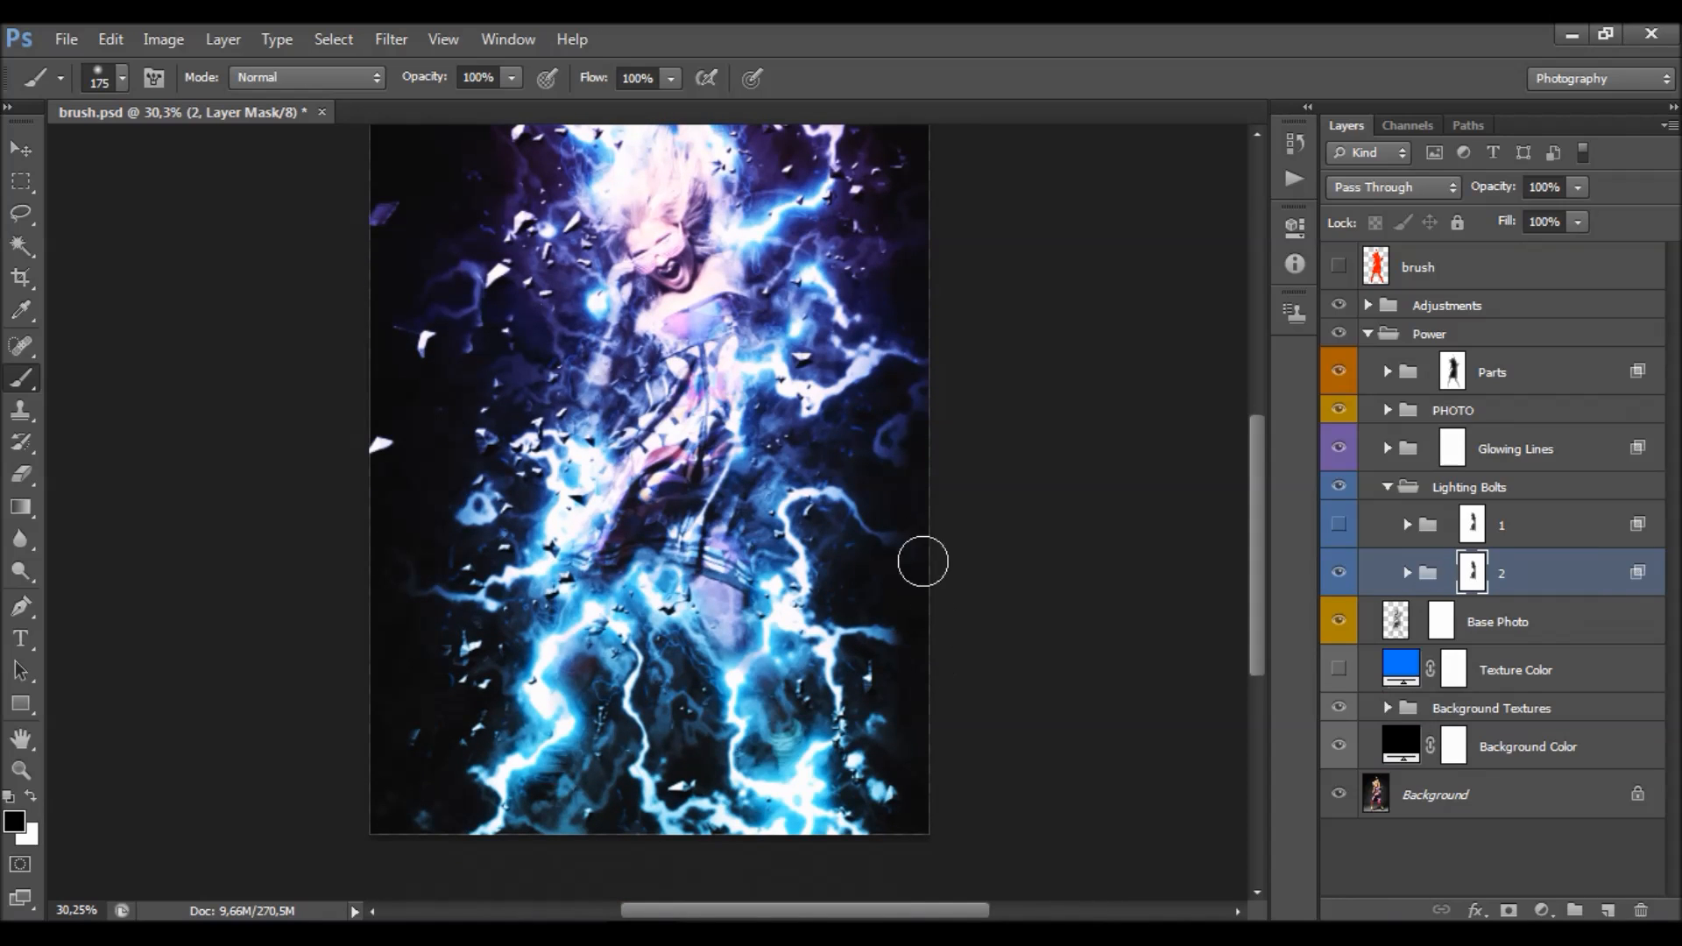
mouse_move(938, 402)
left_mouse_down()
mouse_move(905, 439)
mouse_move(902, 416)
left_mouse_up()
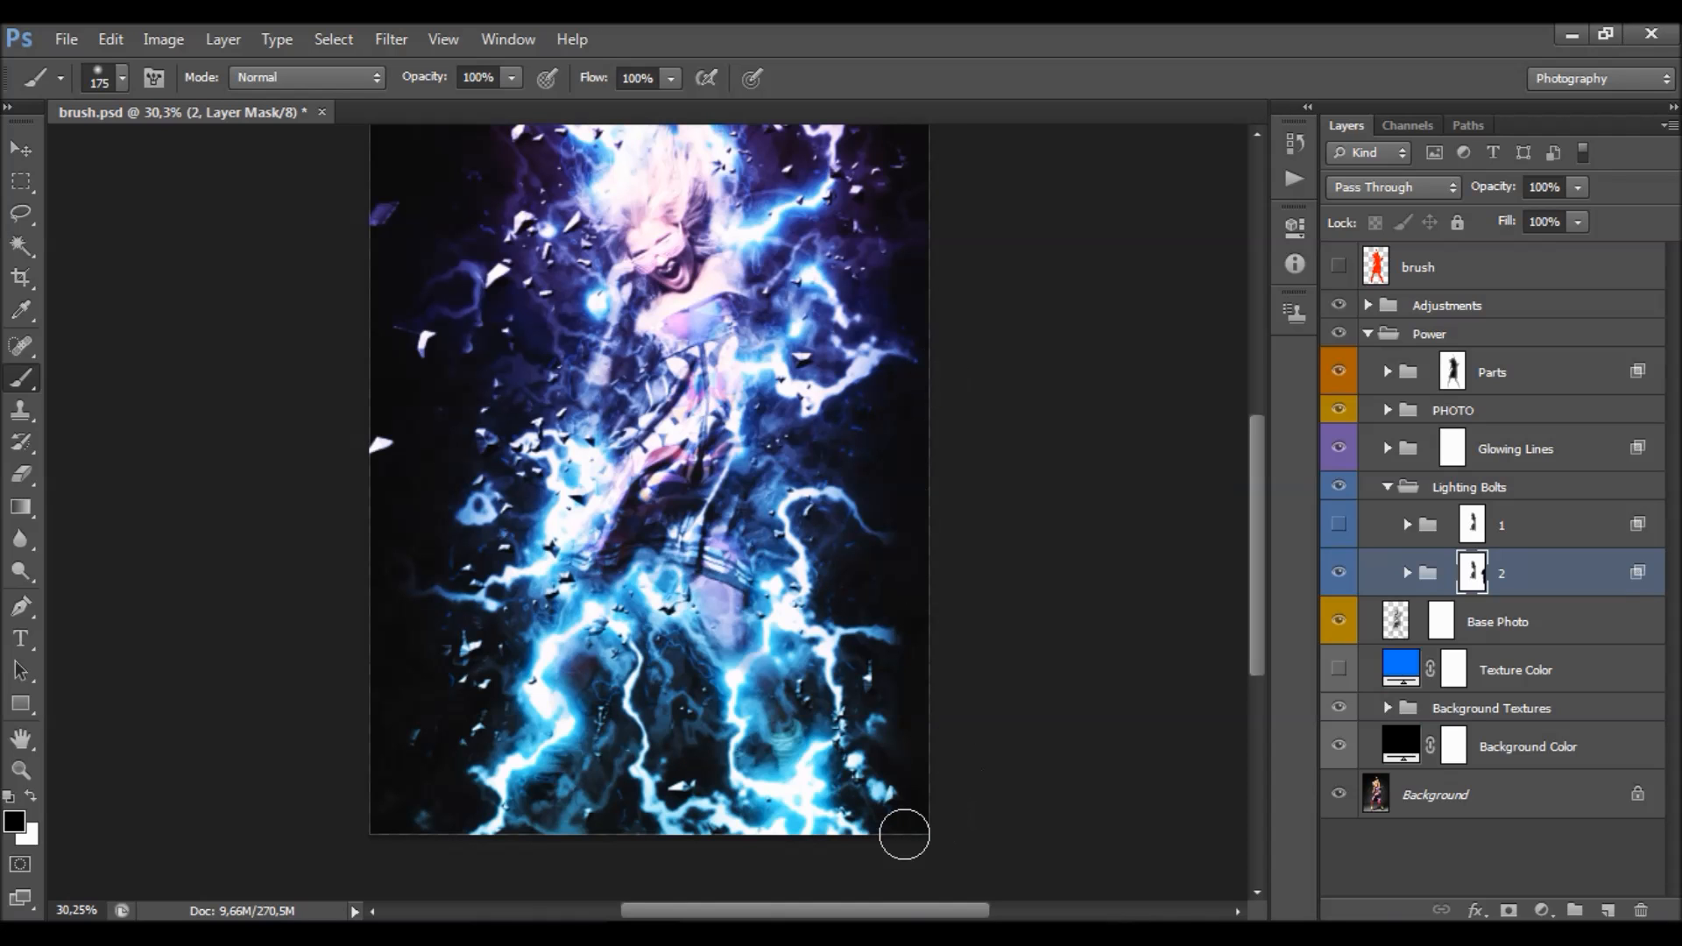
scroll(710, 649, "up", 6)
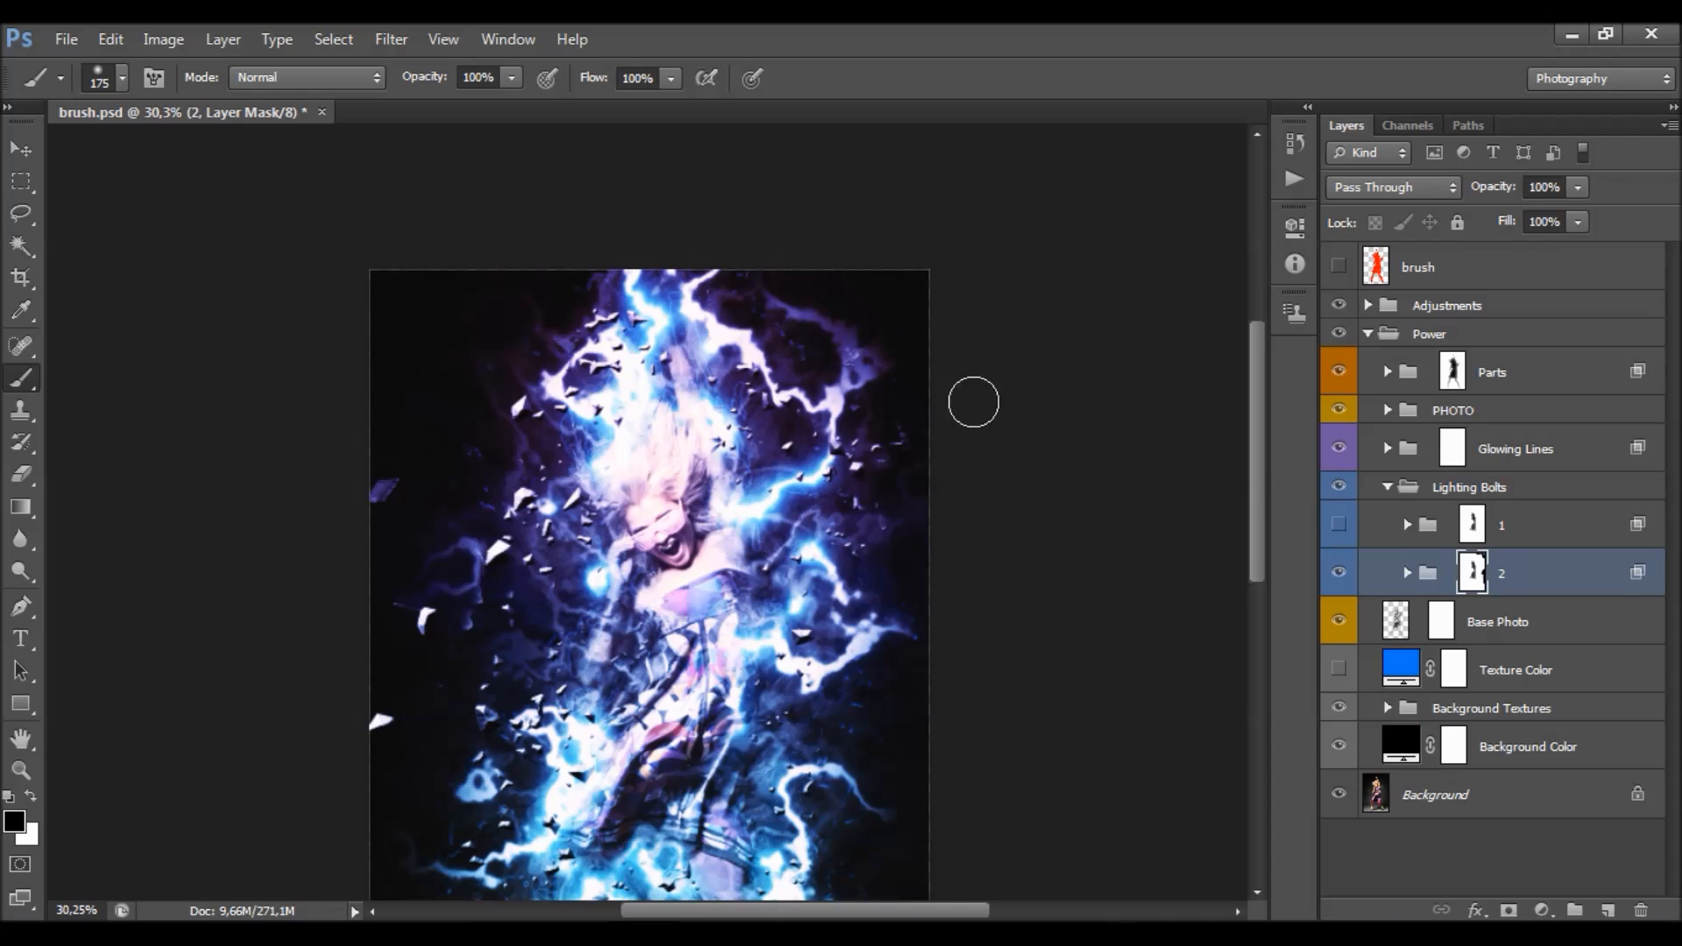
scroll(942, 386, "down", 2)
scroll(918, 372, "down", 1)
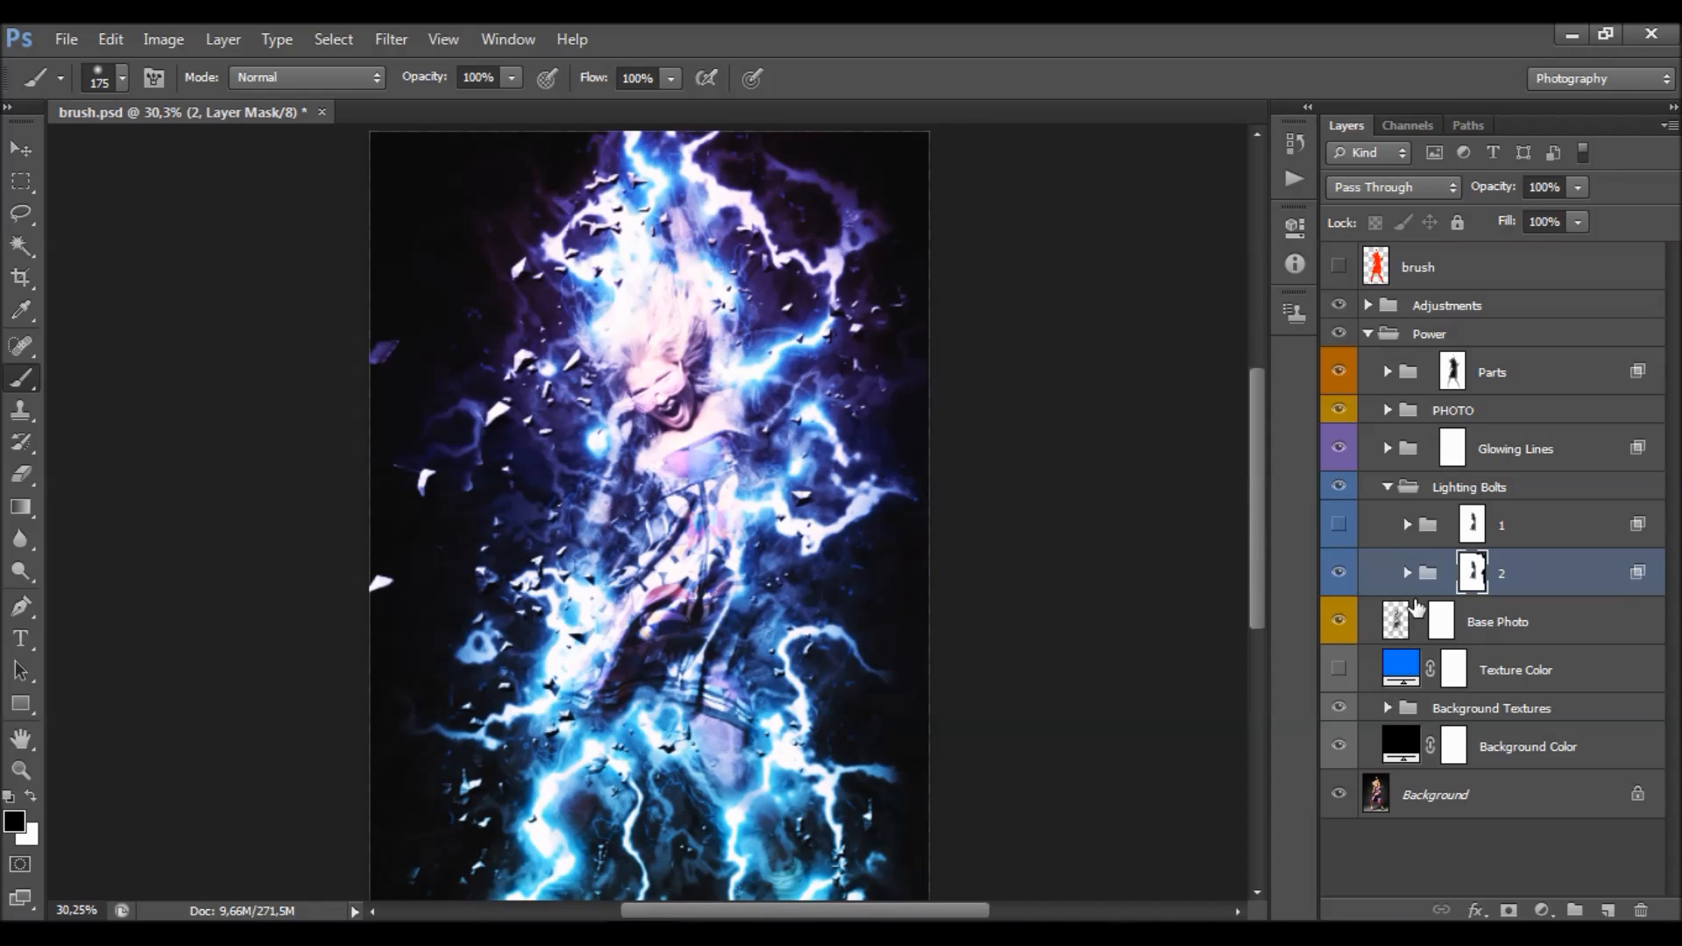
- Compare the lightning with group 2's mask disabled and enabled, leaving the mask enabled
left_click(1473, 574, "shift")
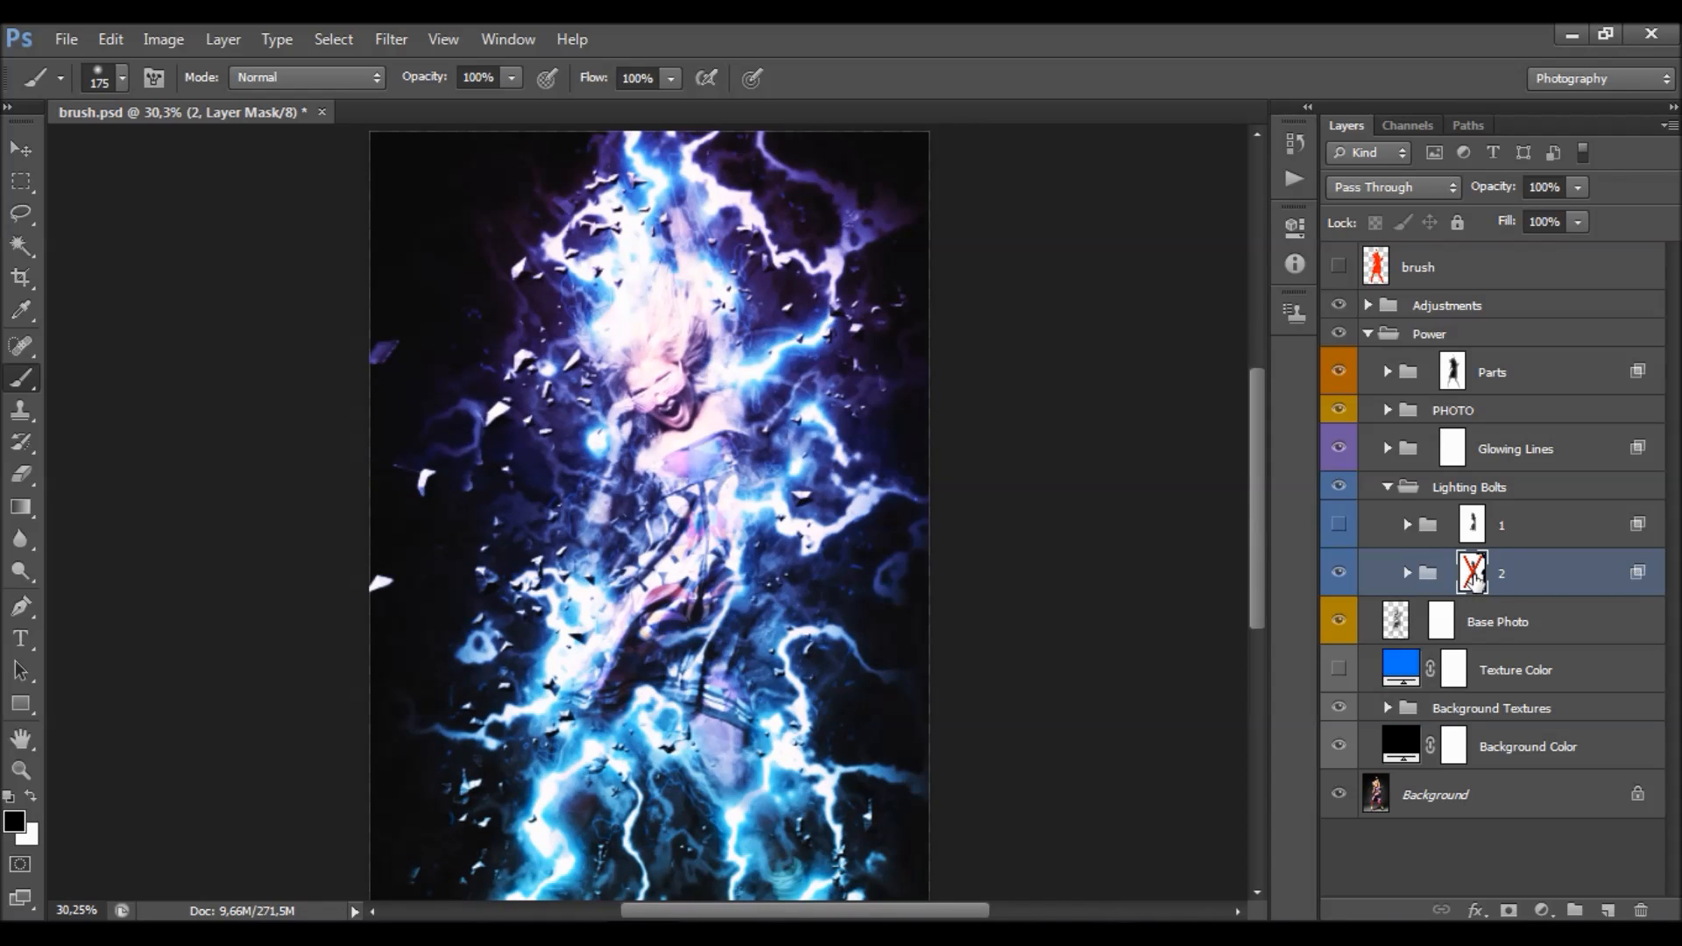
left_click(1474, 574, "shift")
left_click(1473, 573, "shift")
scroll(740, 754, "up", 2, "alt")
left_click(1473, 573, "shift")
- Paint white on group 2's mask over the dancer's dress and the area beside it to bring back bolts
double_click(1473, 574)
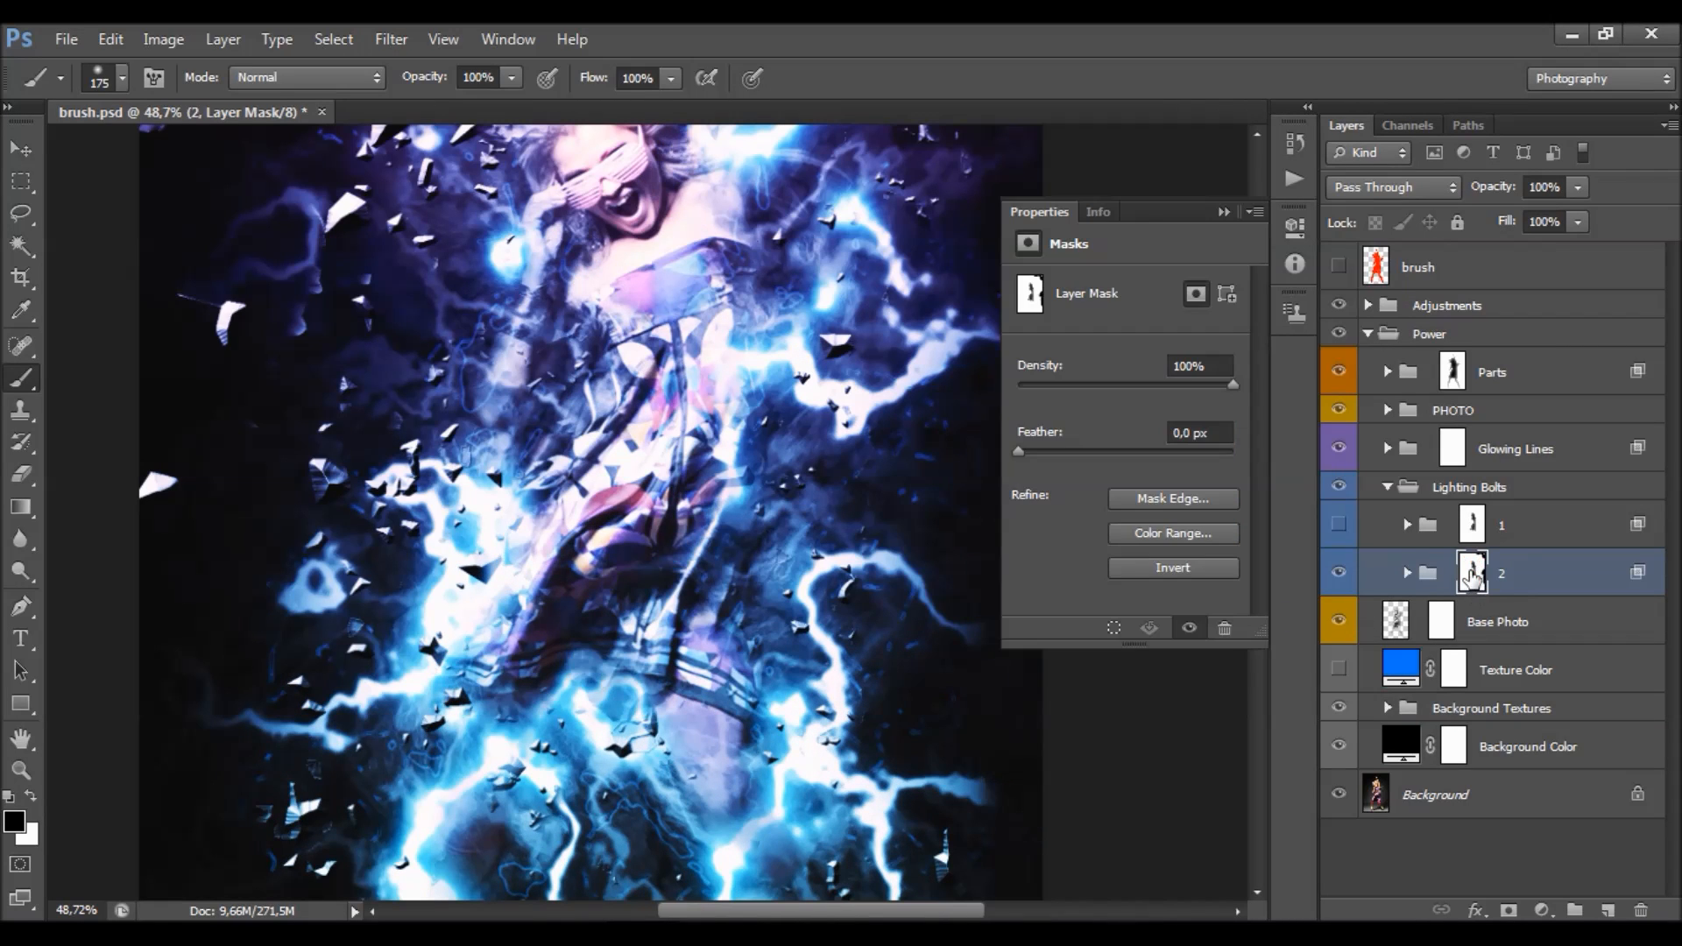
left_click(31, 797)
left_click_drag(616, 711, 583, 672)
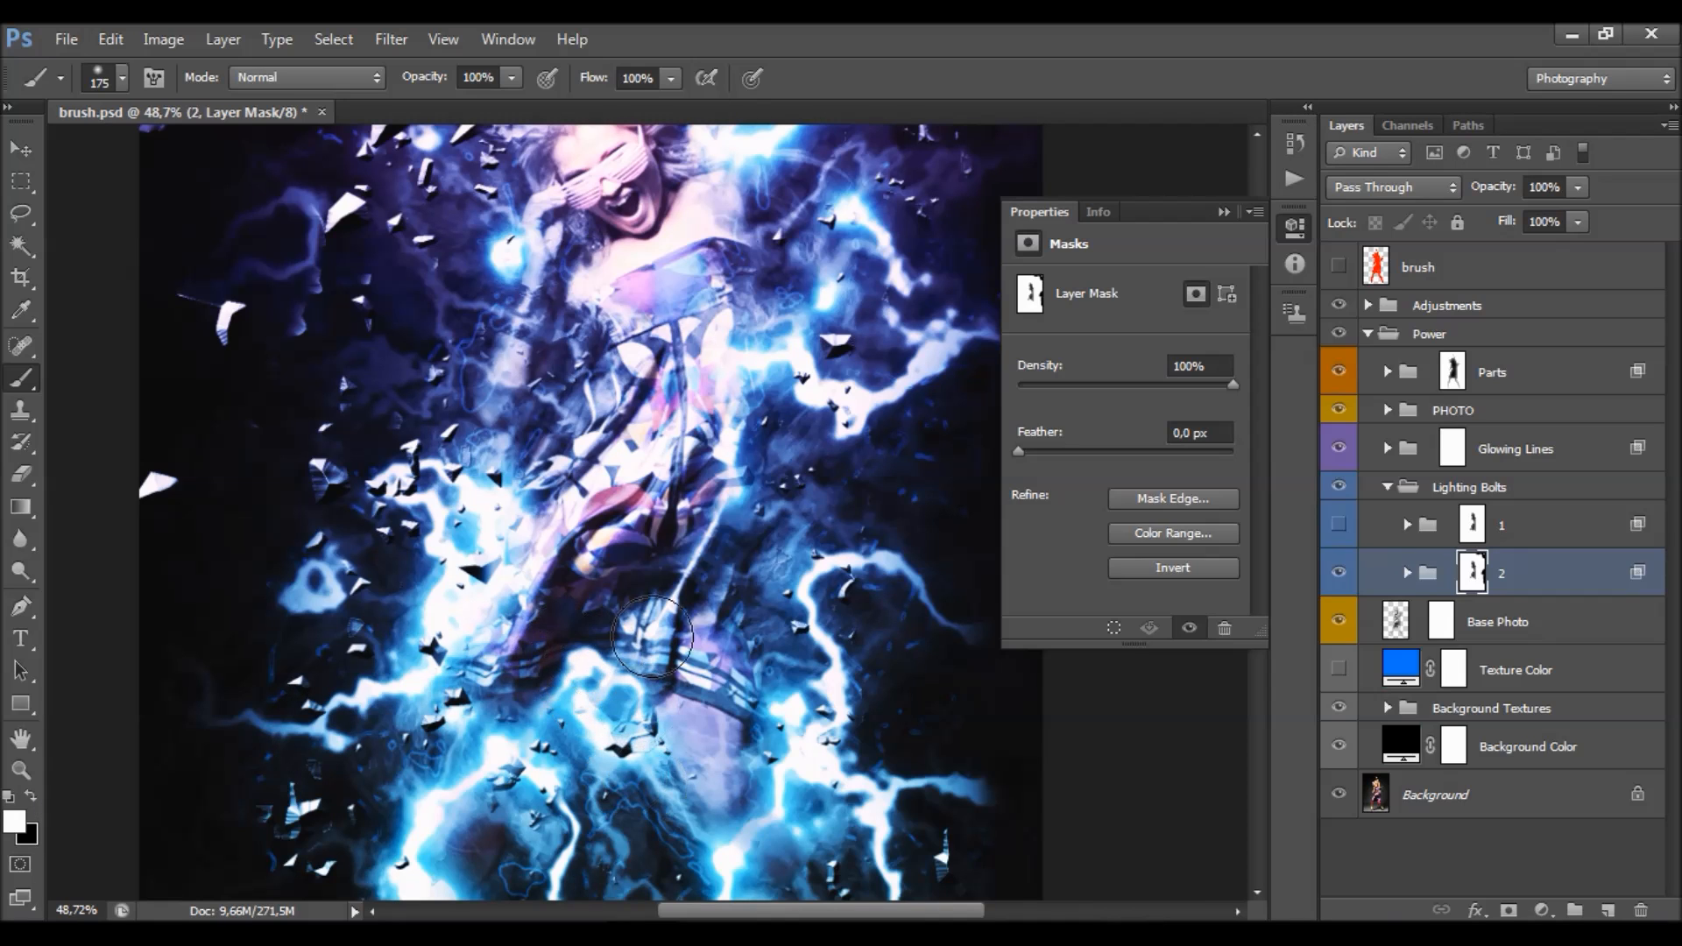
scroll(797, 651, "down", 3)
scroll(578, 556, "up", 6)
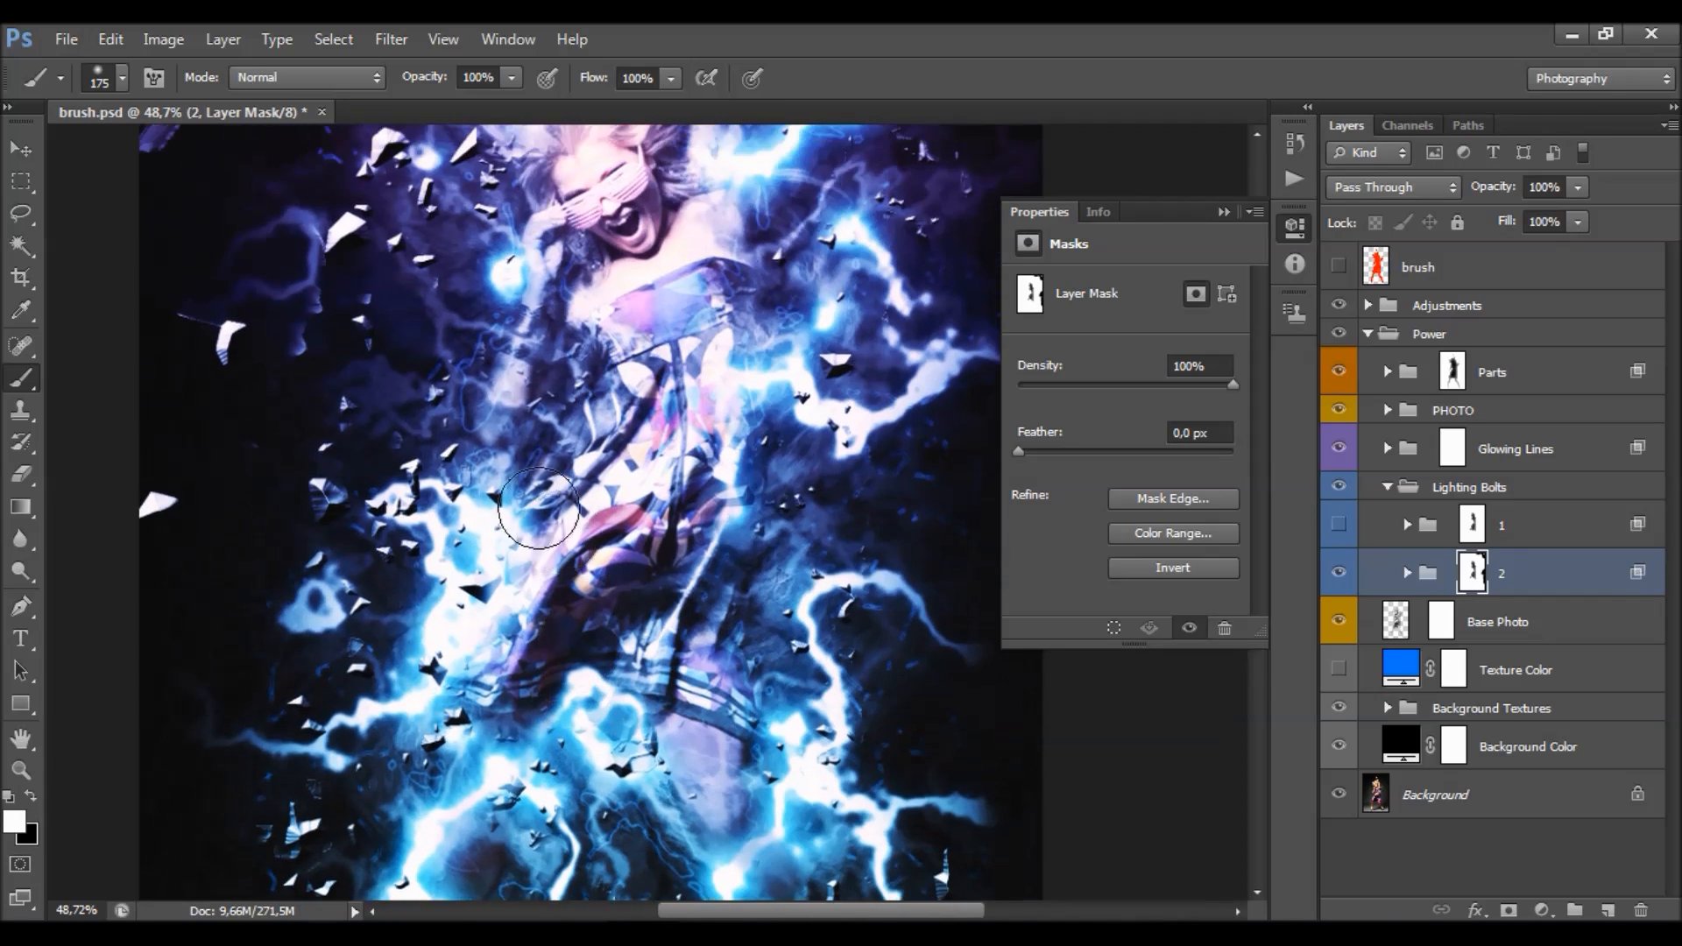
mouse_move(795, 558)
left_mouse_down()
mouse_move(755, 600)
mouse_move(740, 579)
mouse_move(819, 519)
mouse_move(872, 445)
left_mouse_up()
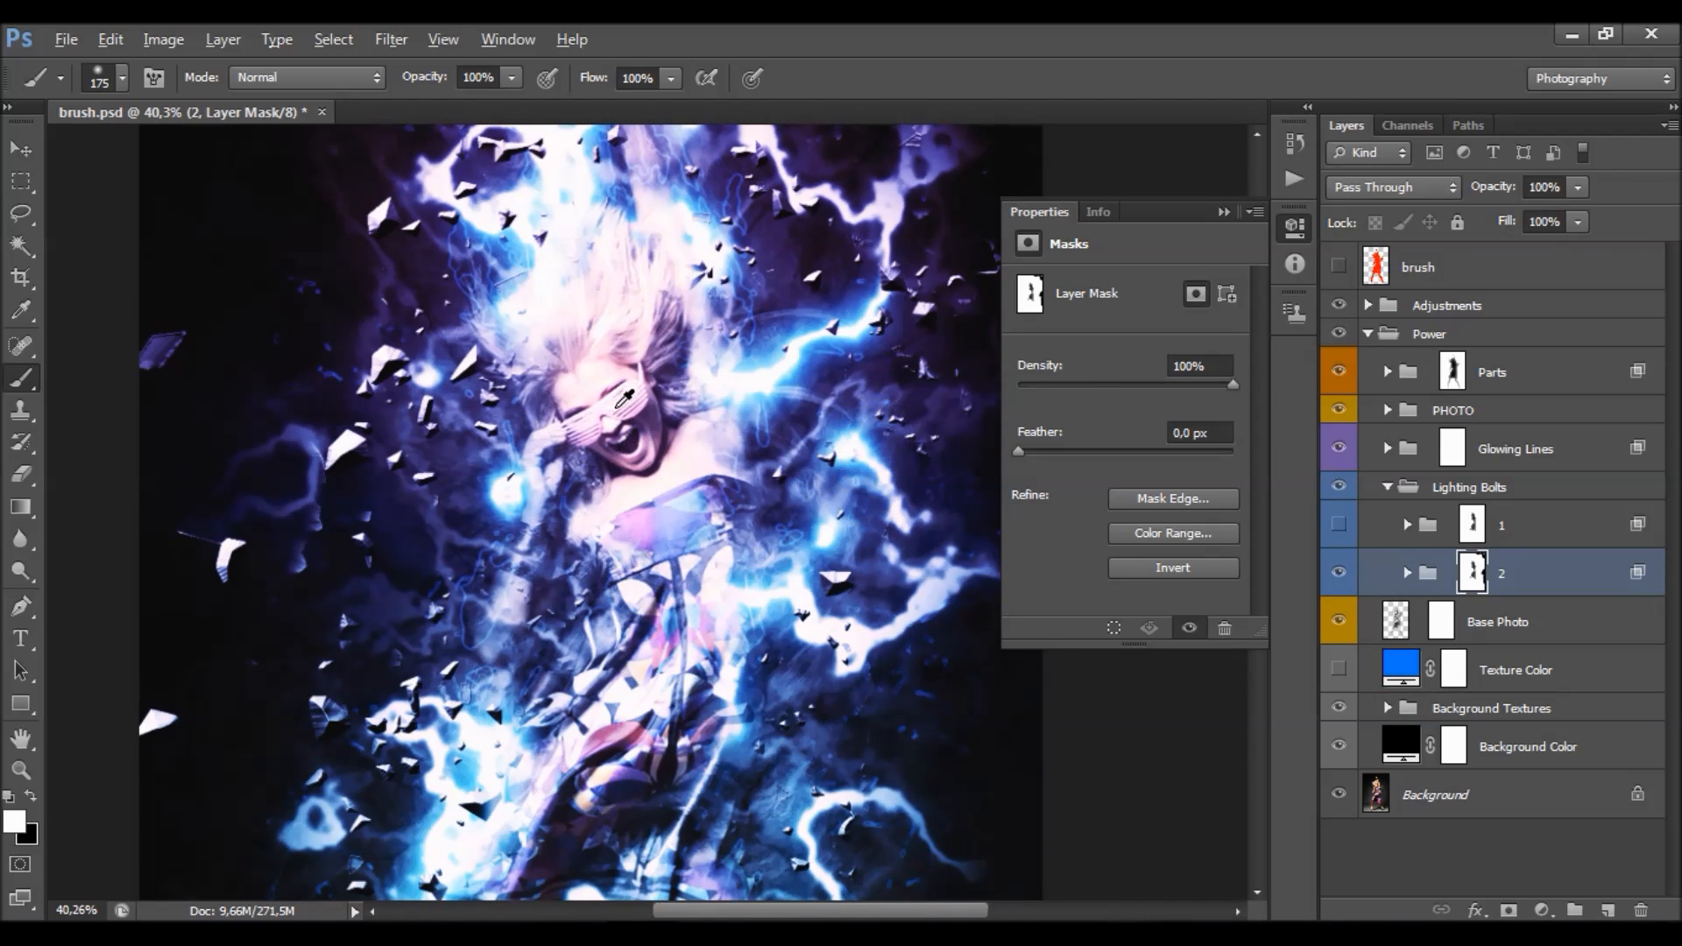
scroll(872, 445, "down", 3)
left_click(1230, 213)
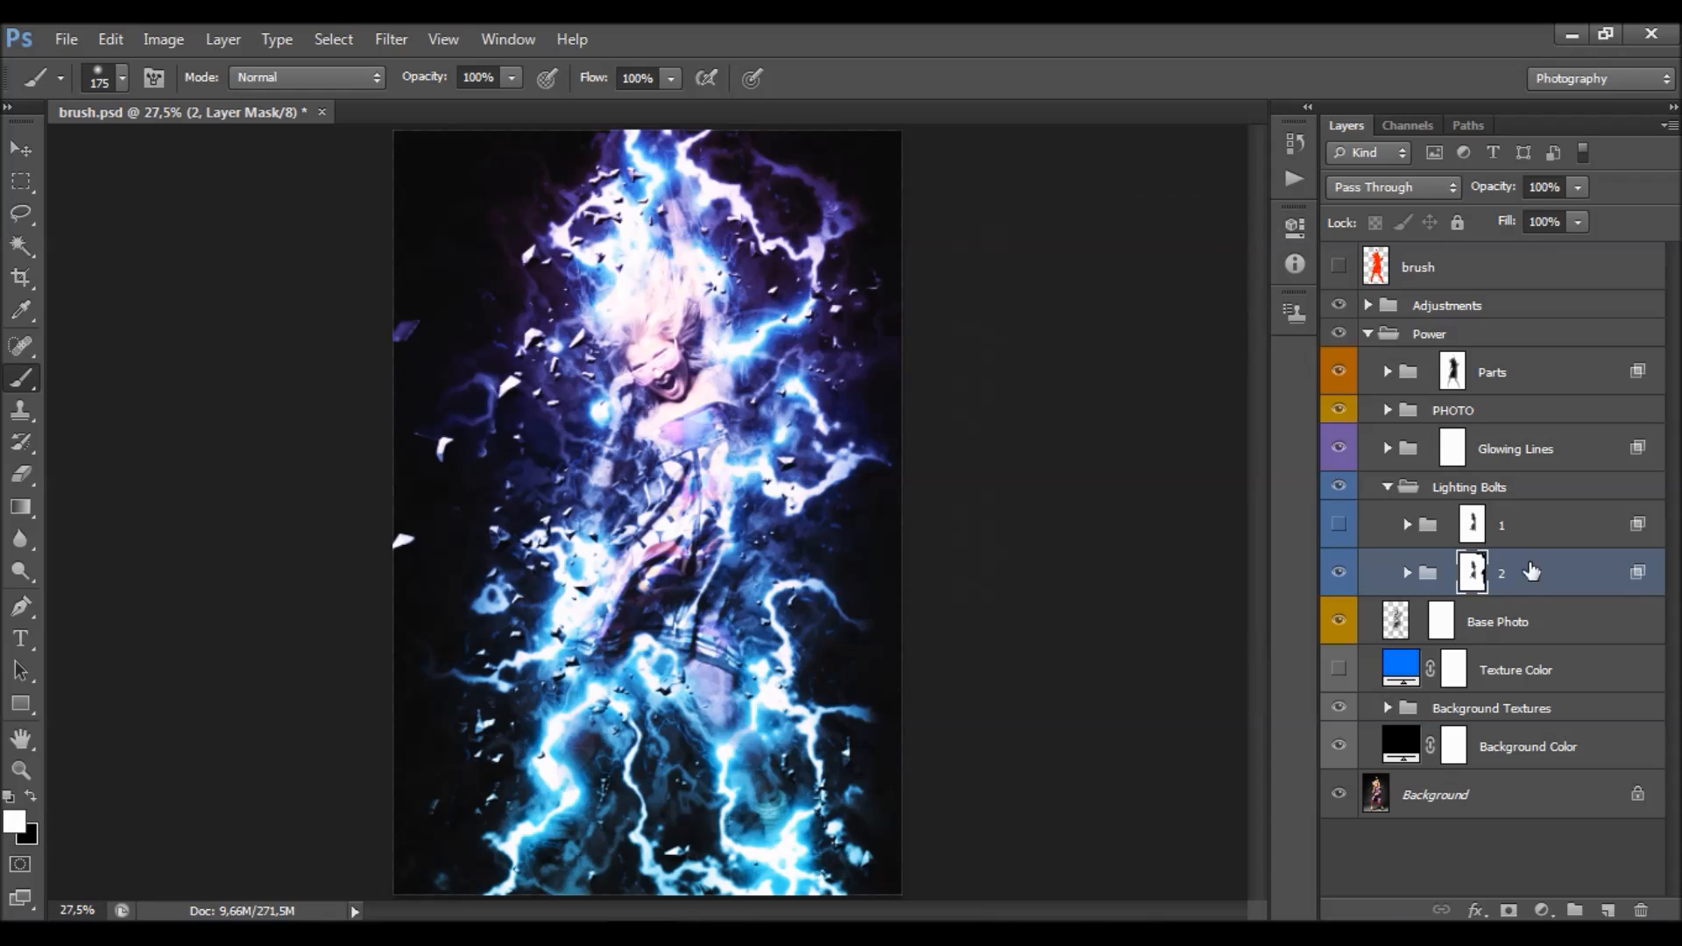
- Select the Base Photo layer, compare the image without and with it while the PHOTO group is hidden, and show both again
left_click(1497, 613)
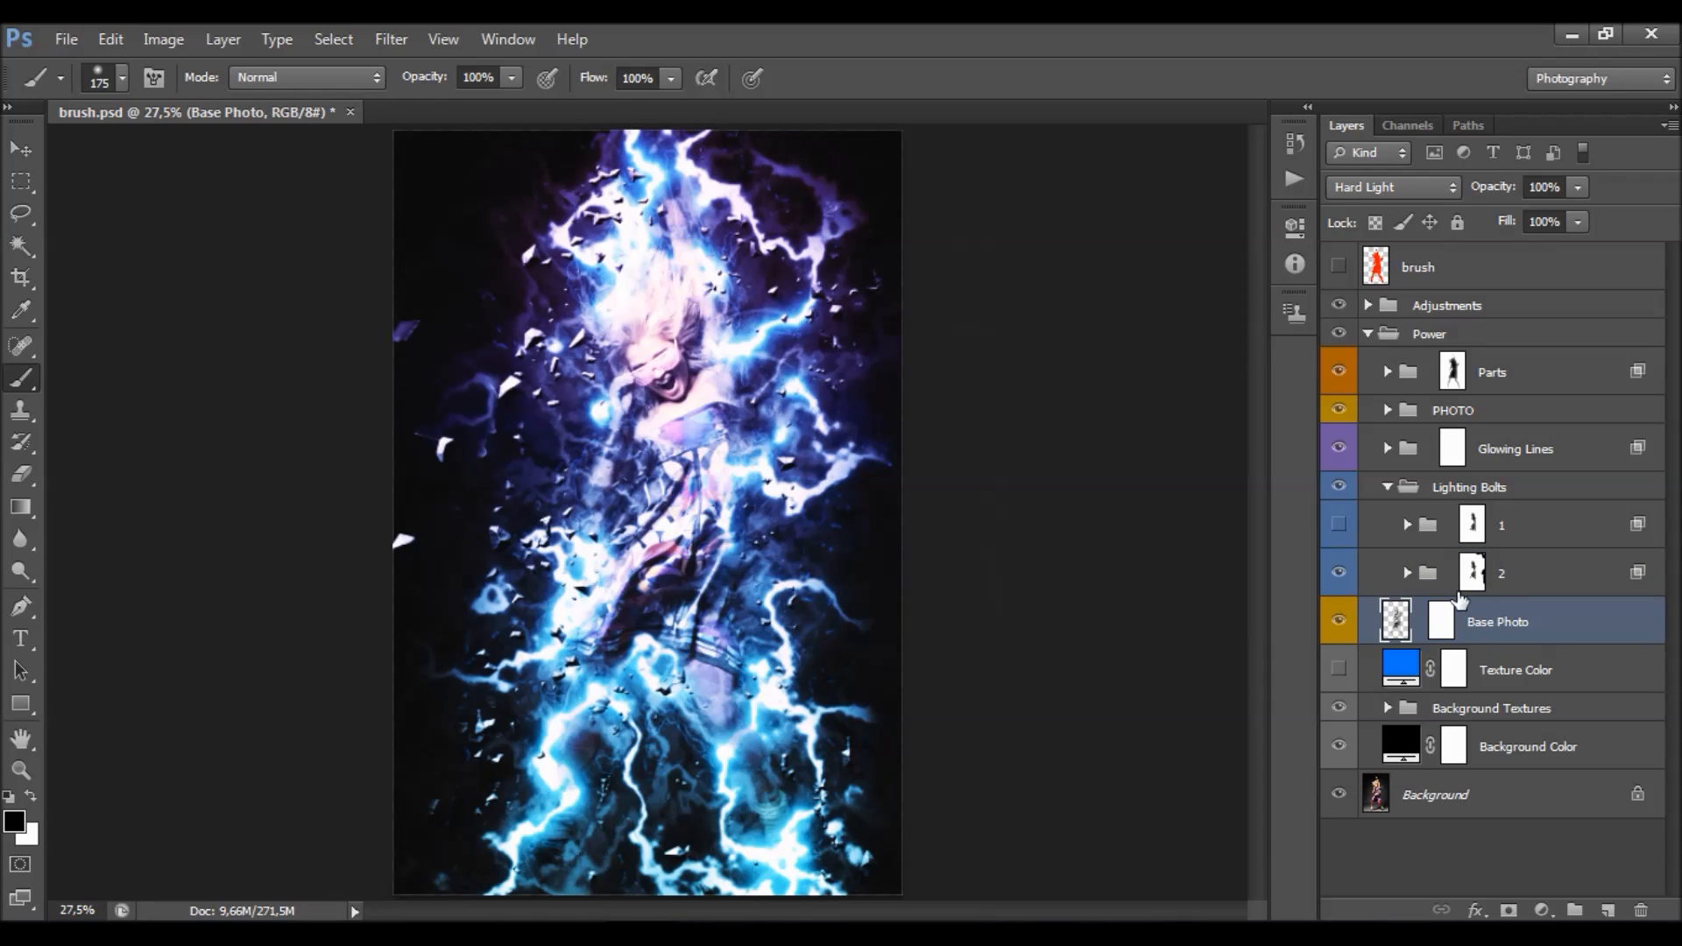
left_click(1338, 410)
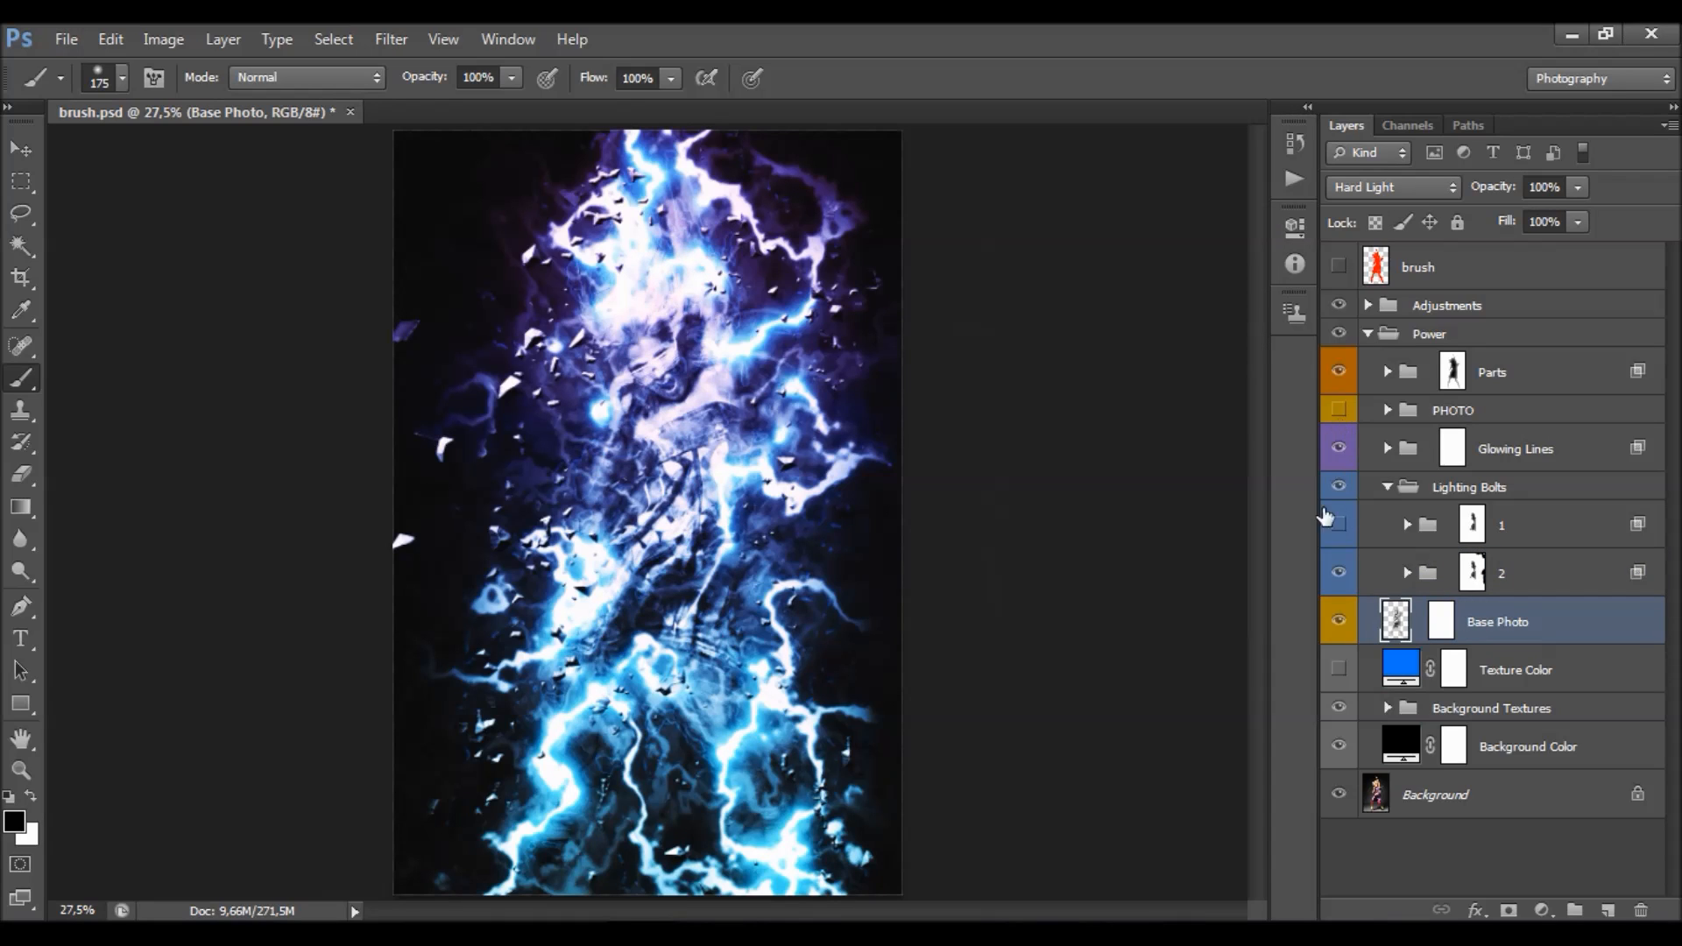
left_click(1338, 622)
left_click(1339, 624)
left_click(1338, 623)
left_click(1339, 623)
left_click(1340, 623)
left_click(1340, 622)
left_click(1340, 413)
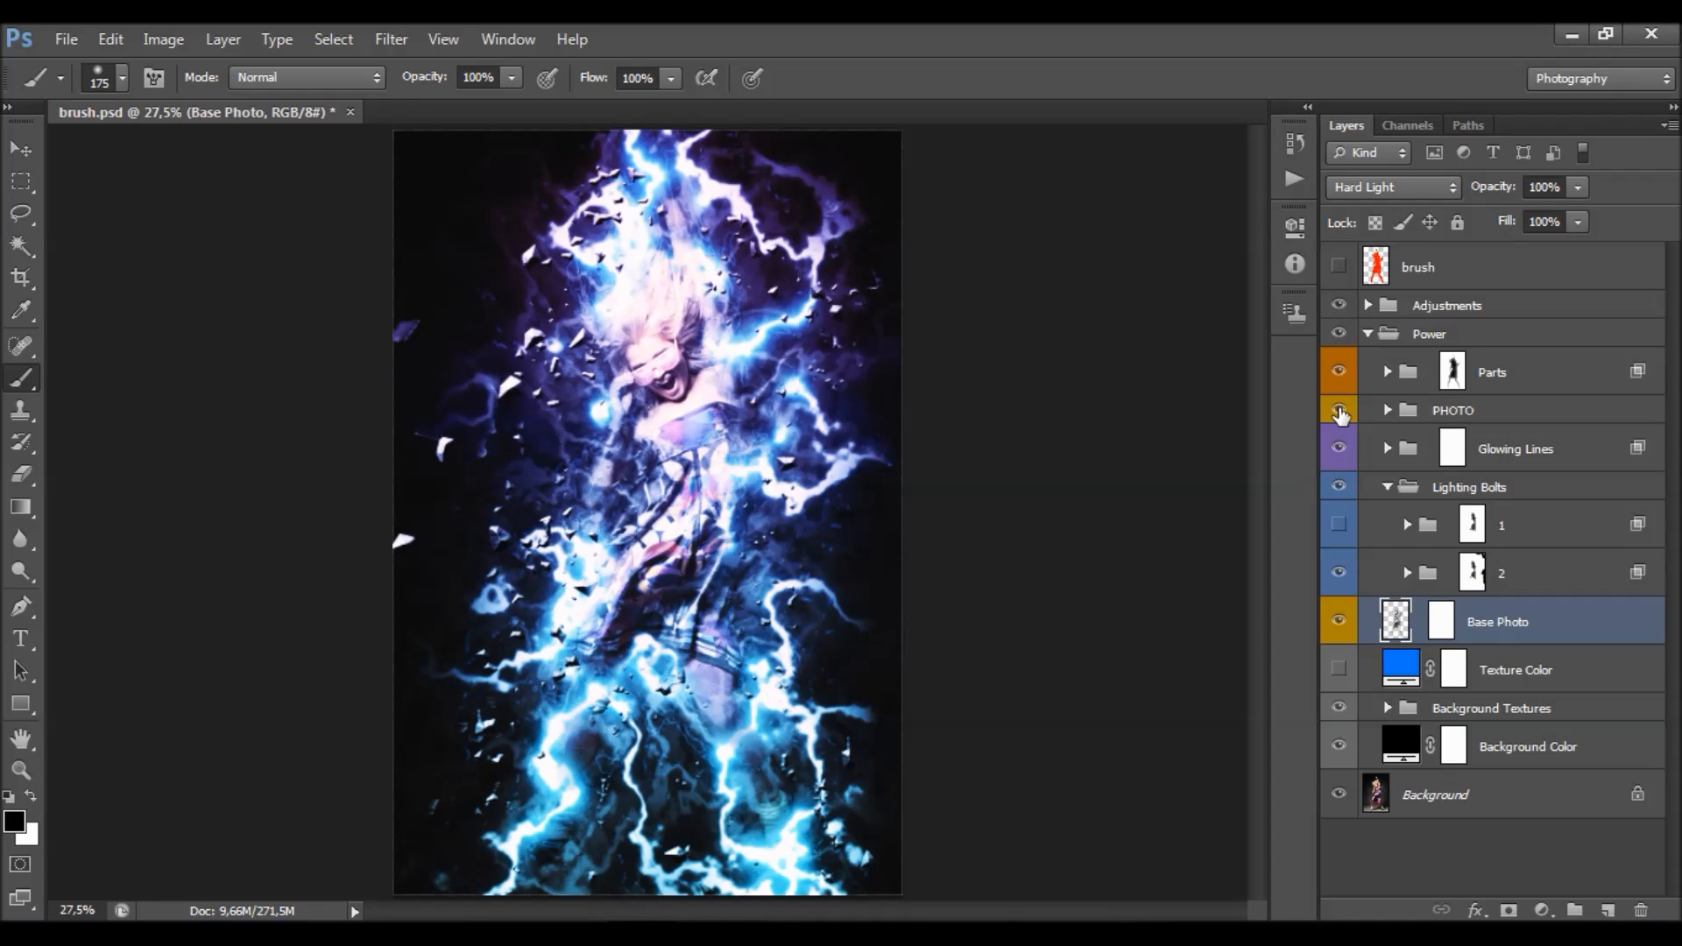
- Show the Texture Color layer, try a green hue (90ff00) for its fill and cancel the color change
left_click(1515, 667)
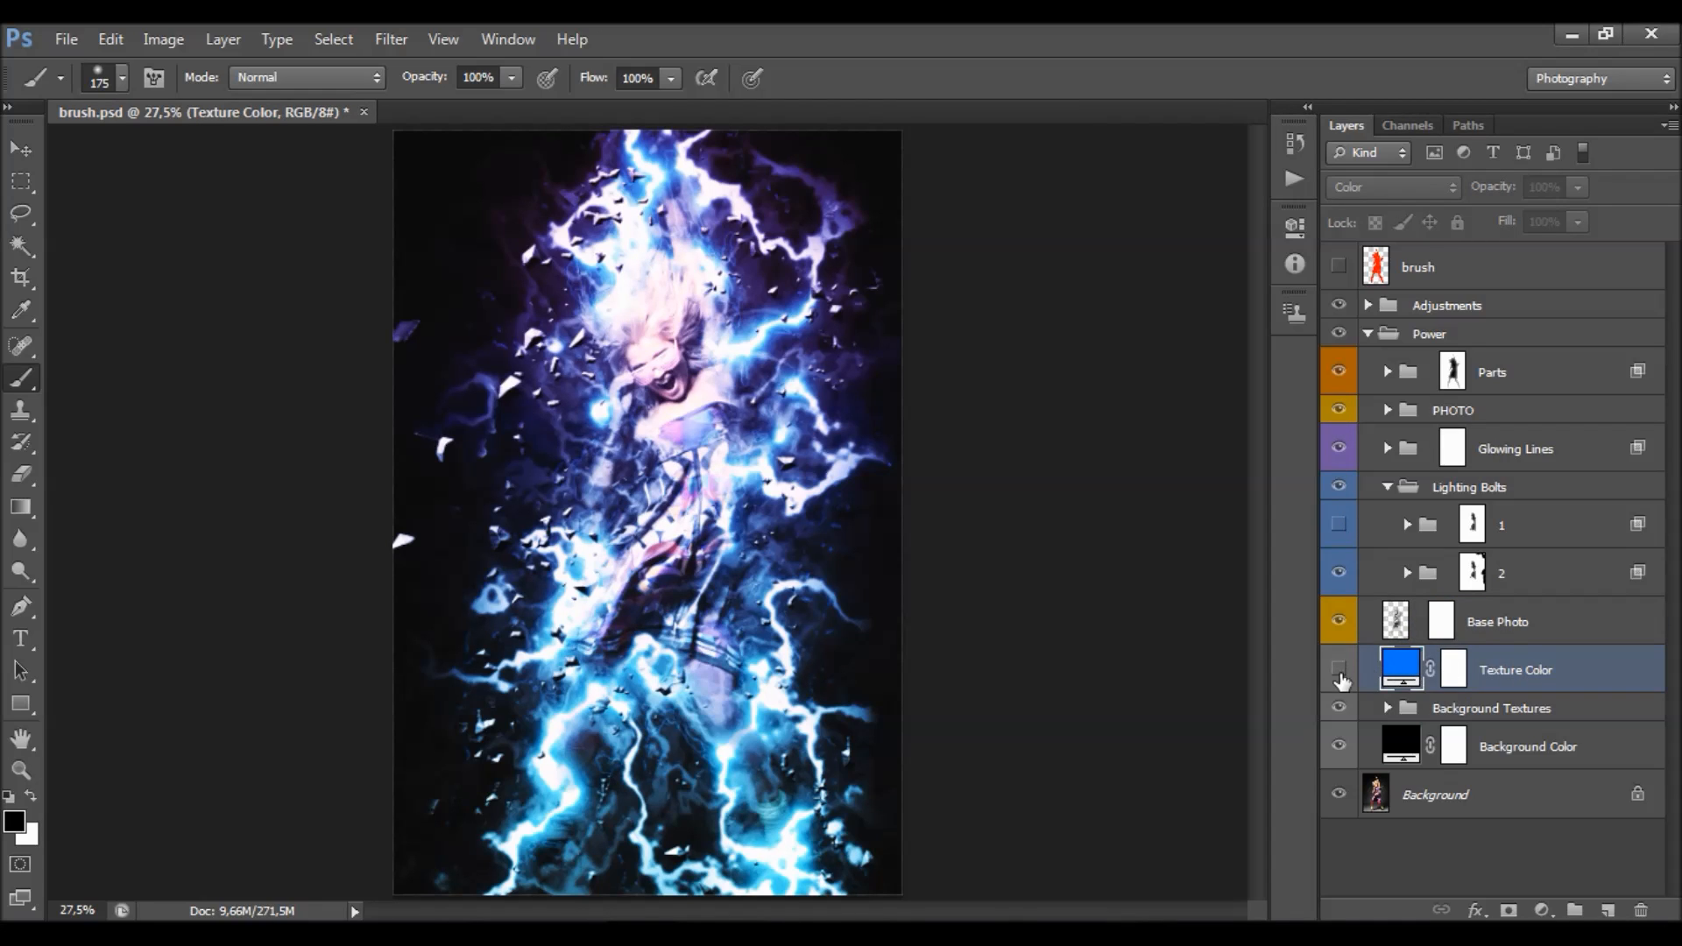
left_click(1339, 671)
double_click(1399, 668)
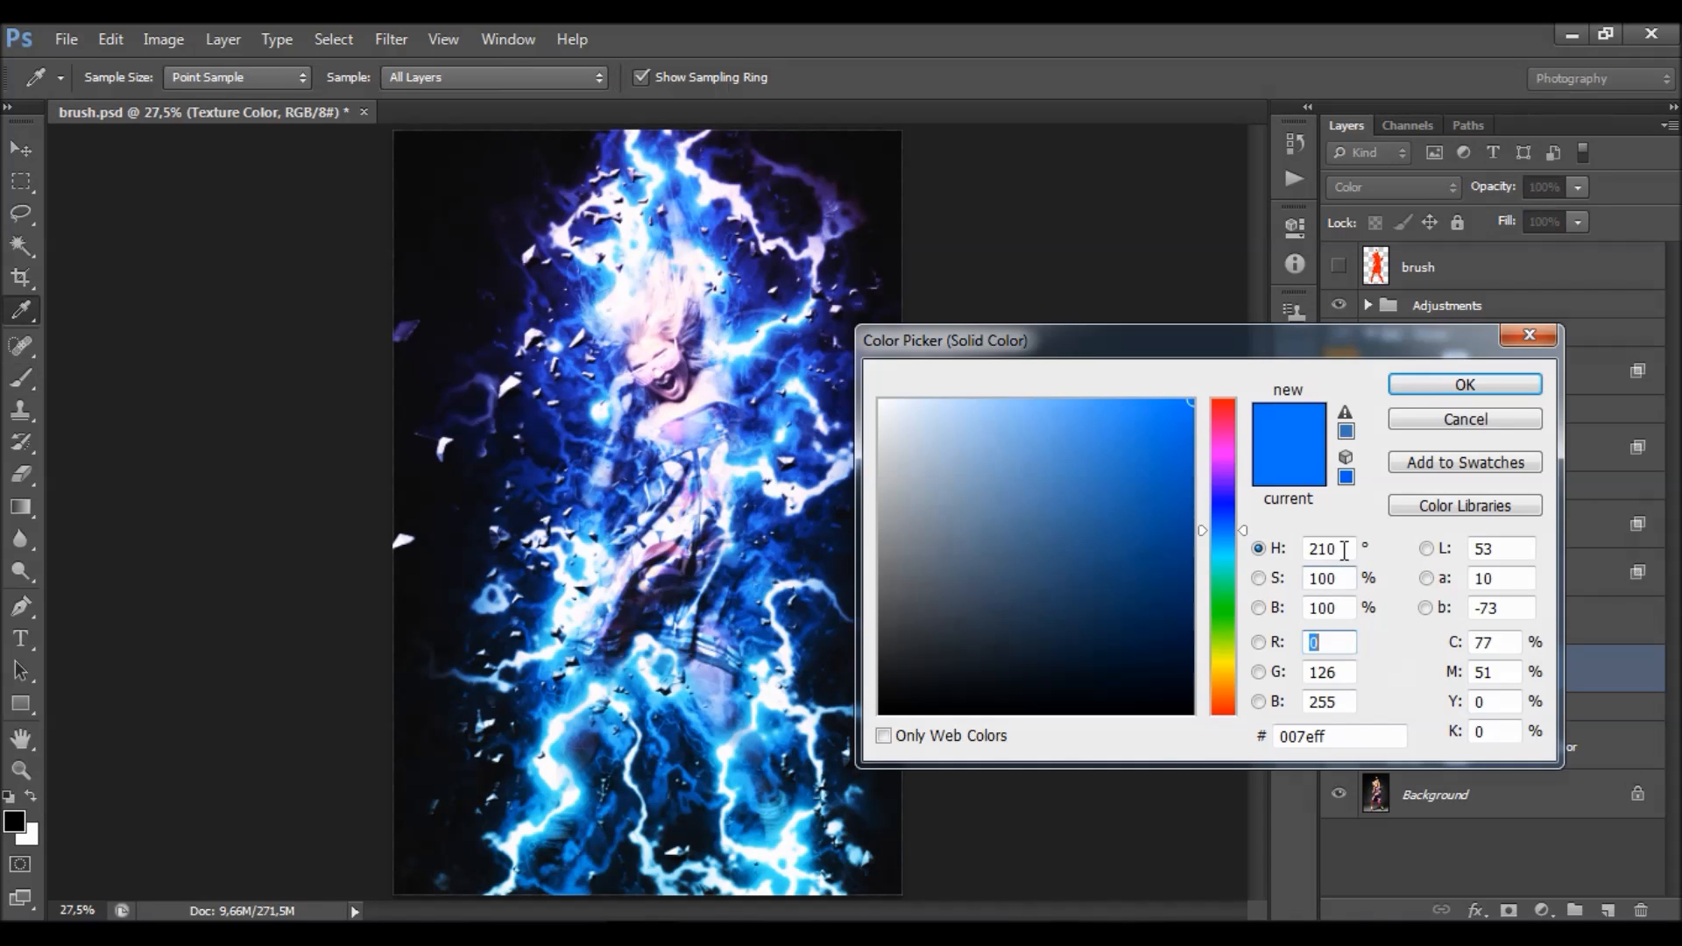
left_click_drag(1244, 553, 1248, 629)
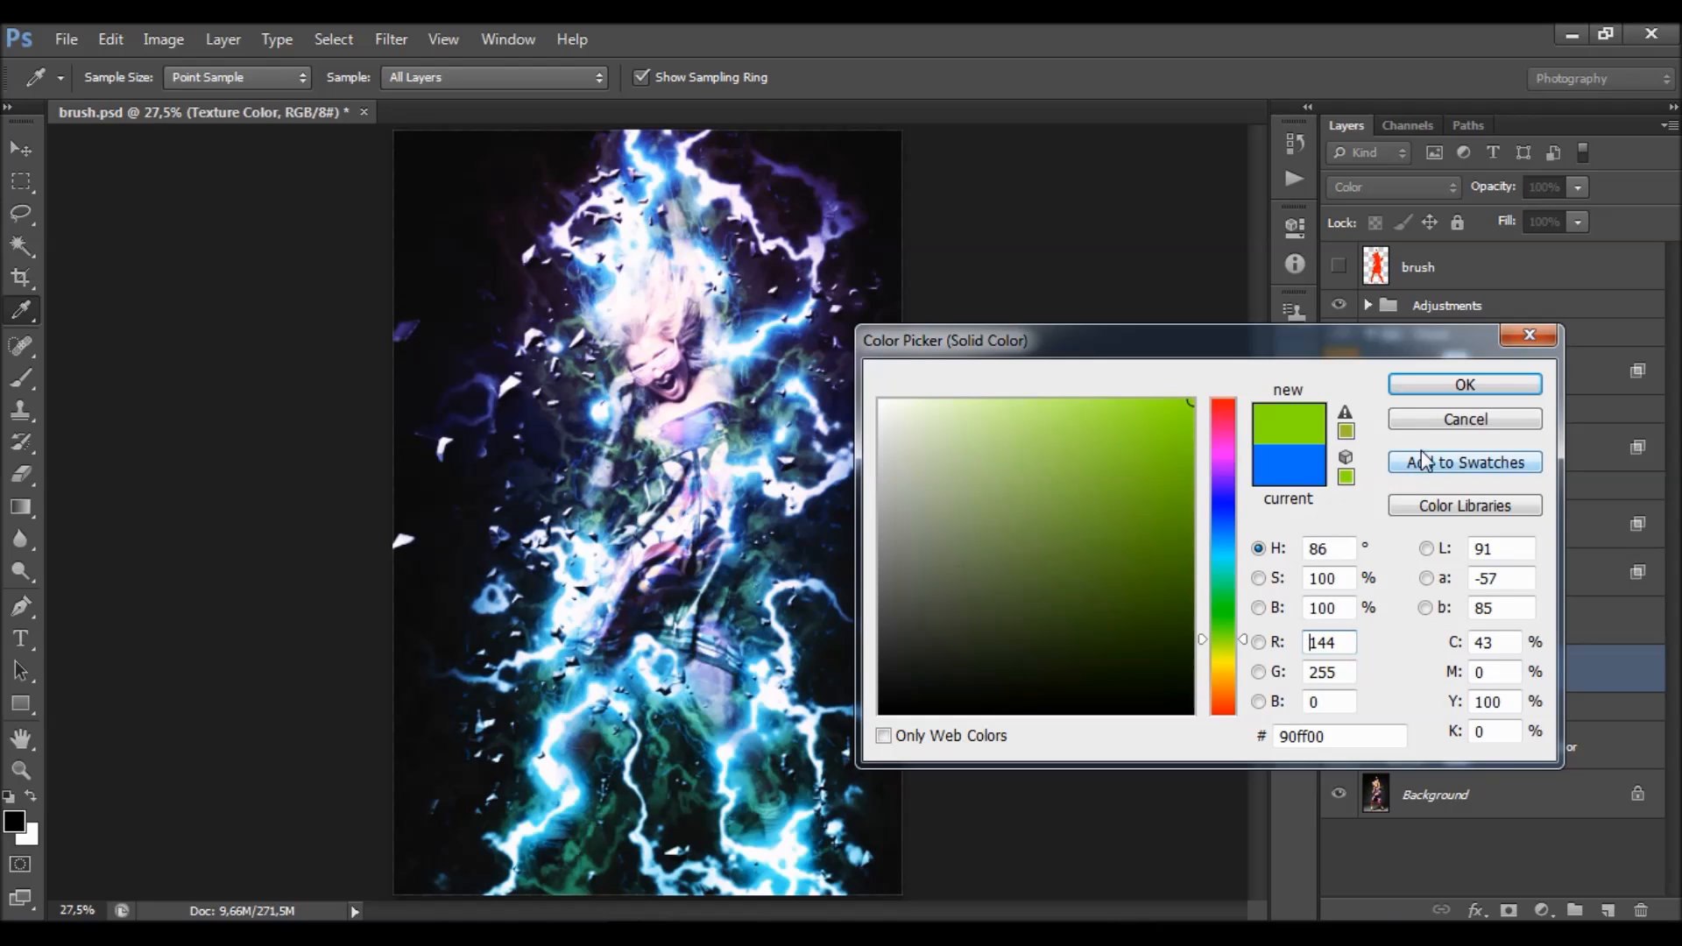
left_click(1442, 417)
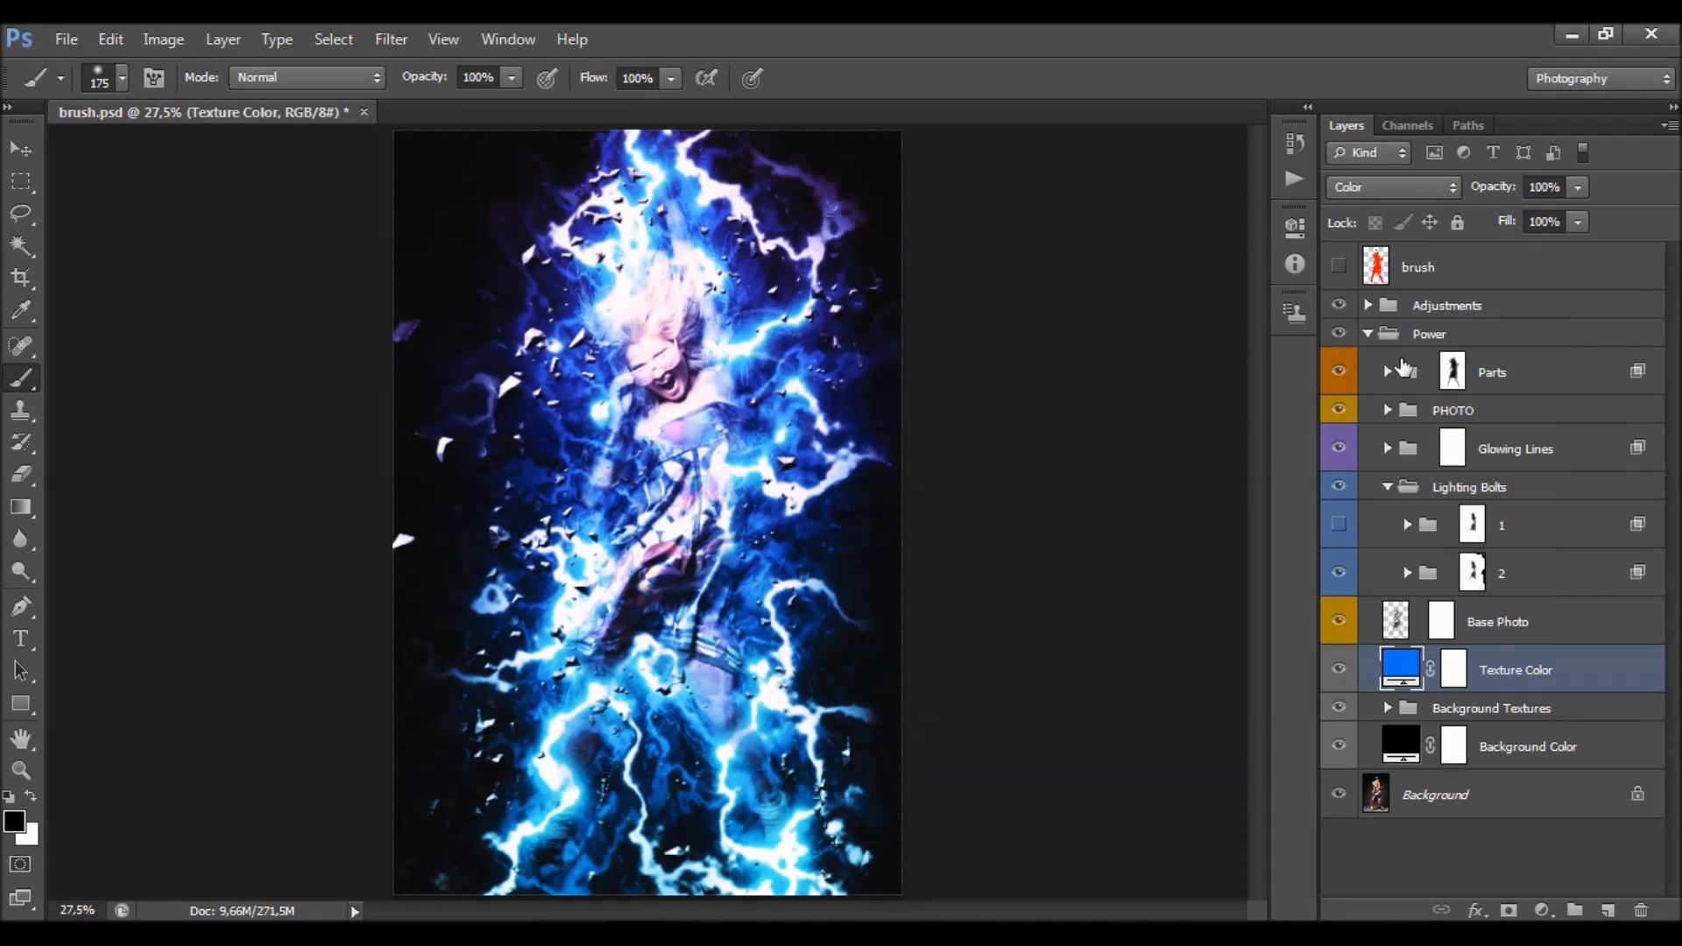
- Expand the Adjustments group and compare the image without and with Color Options, leaving that group visible
left_click(1367, 305)
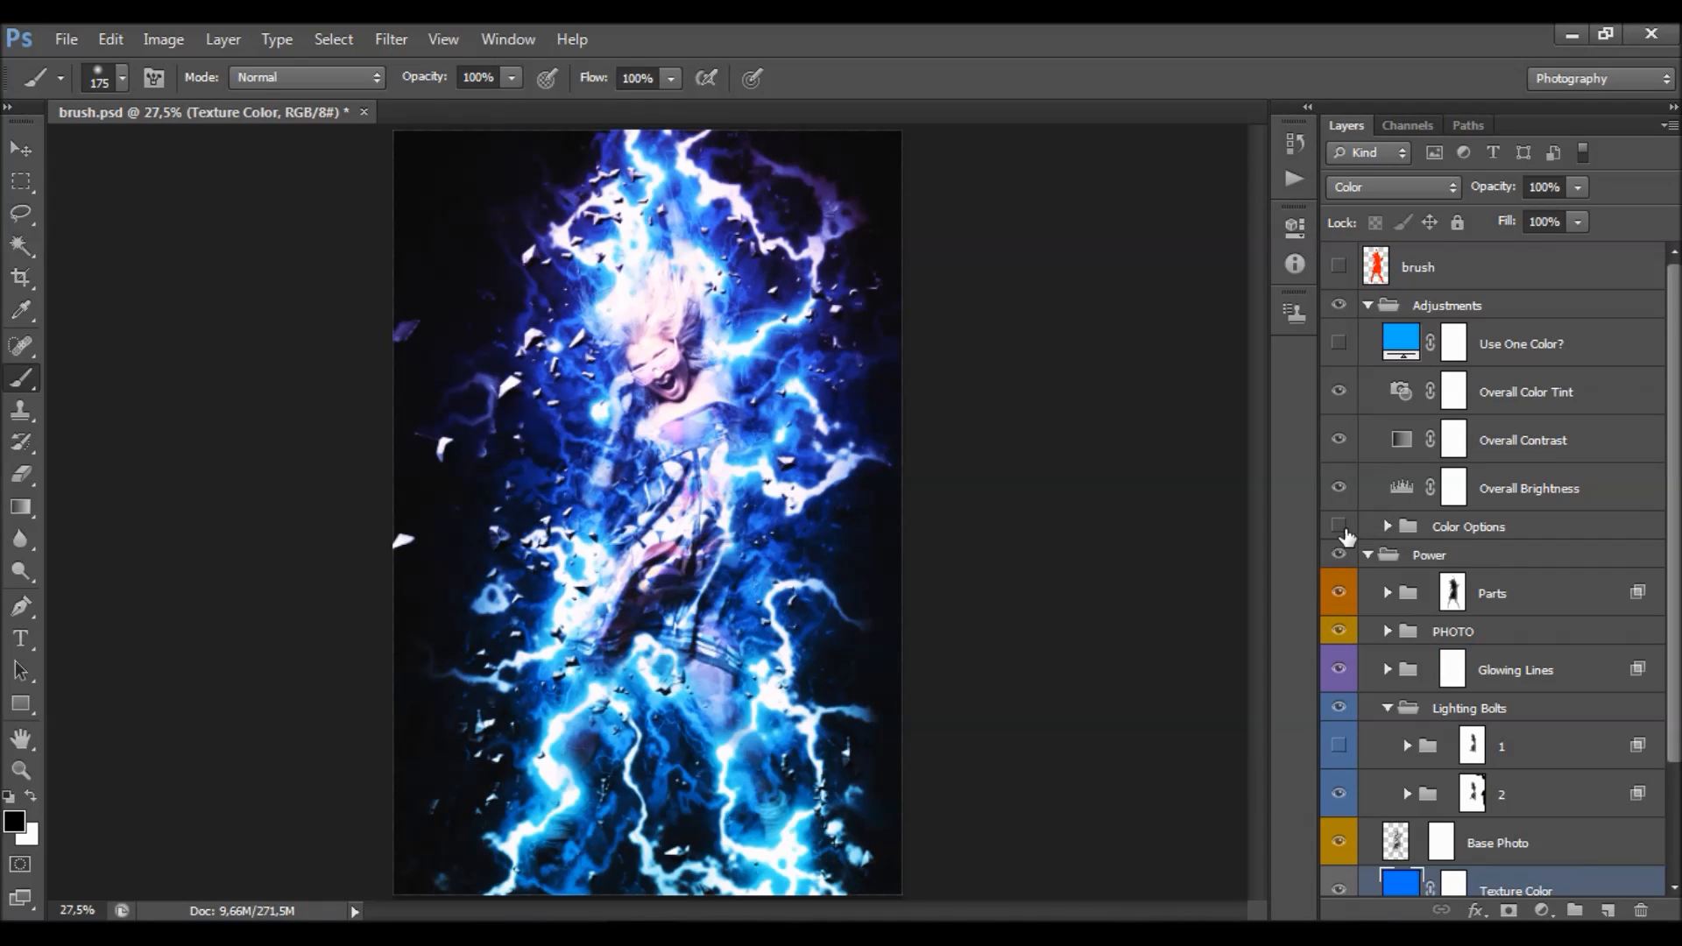
scroll(1412, 467, "down", 3)
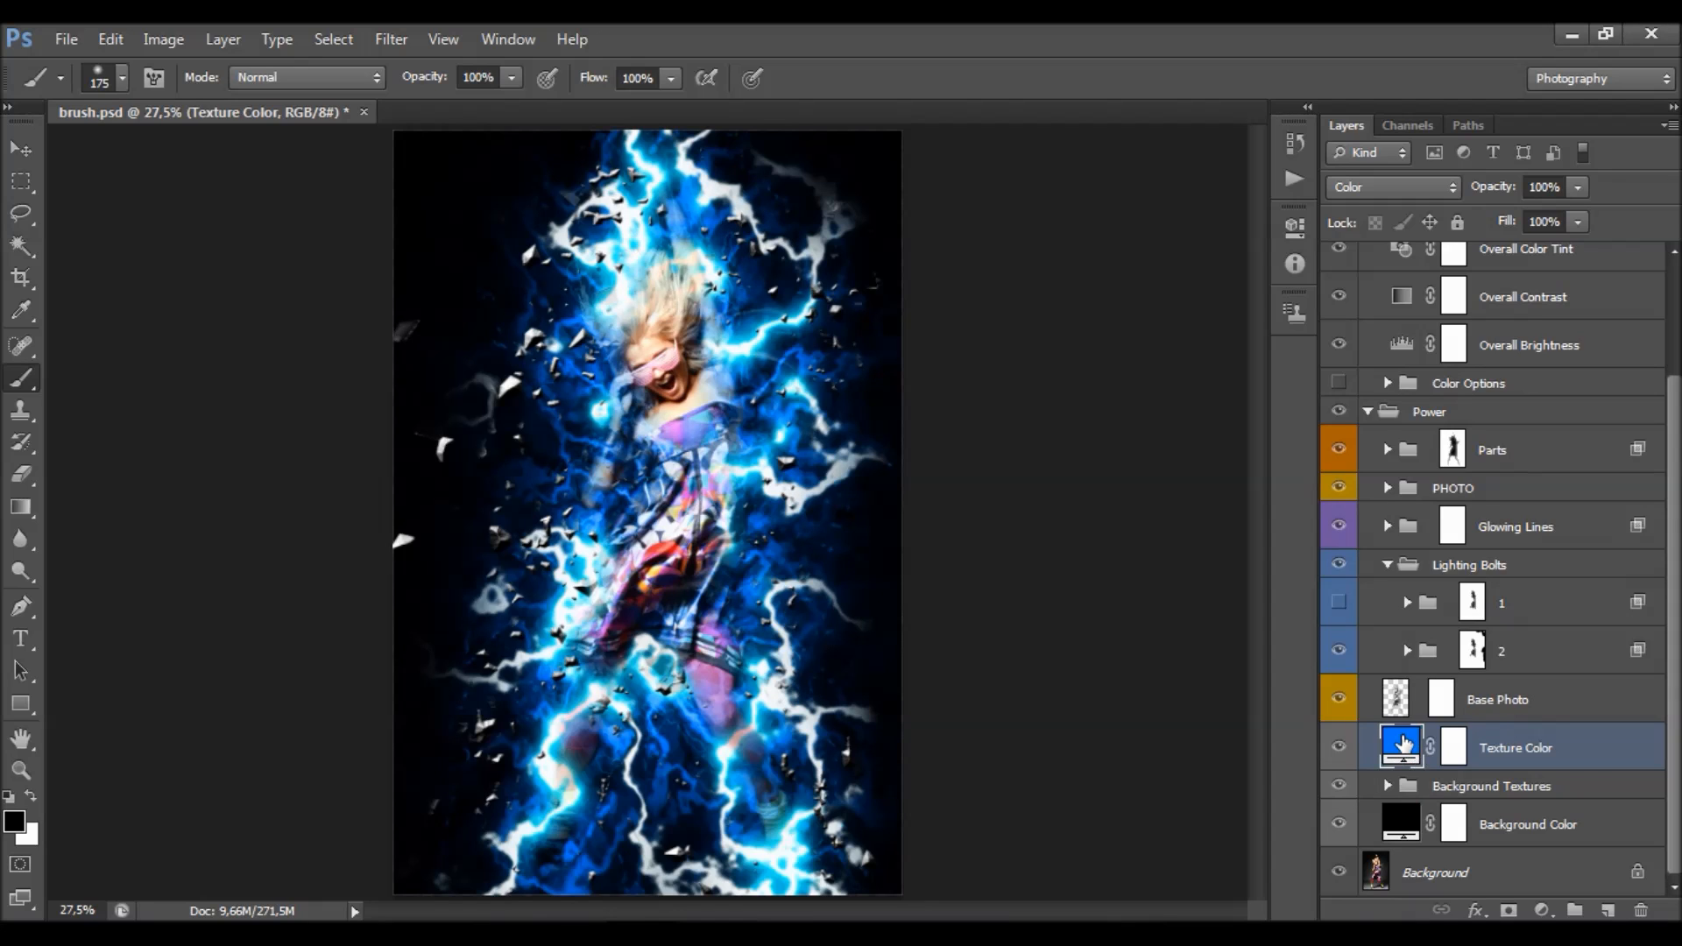
scroll(1426, 672, "up", 3)
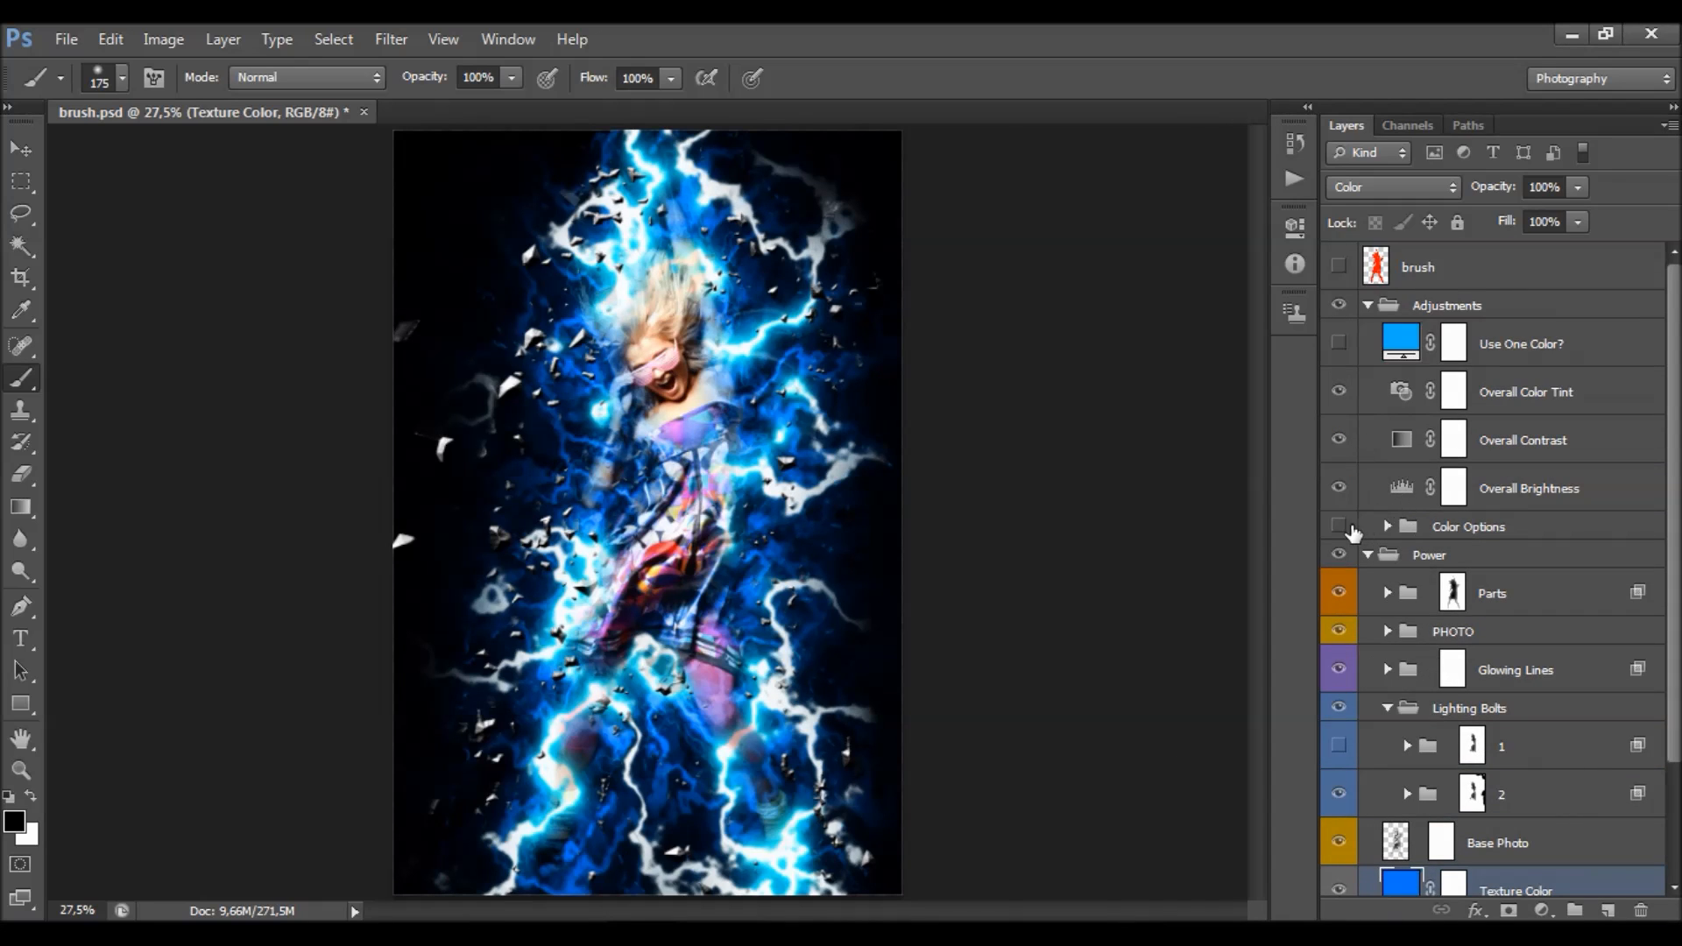
left_click(1339, 527)
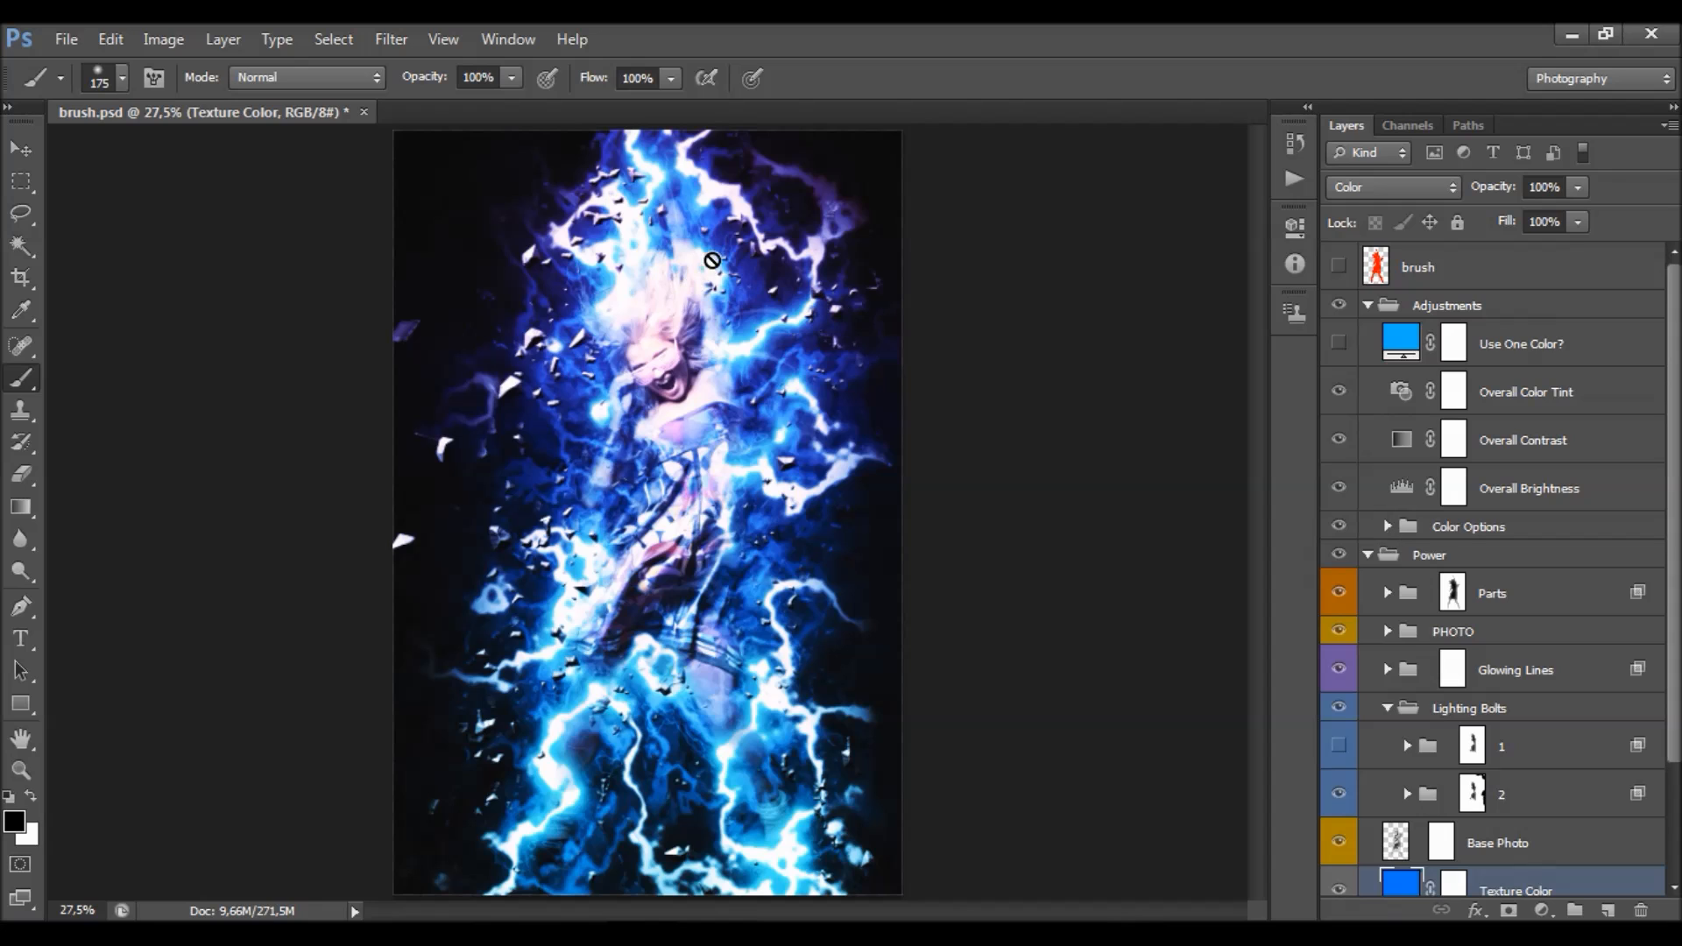
- Compare the background without and with the blue Texture Color layer, leaving the layer visible
scroll(1341, 745, "down", 3)
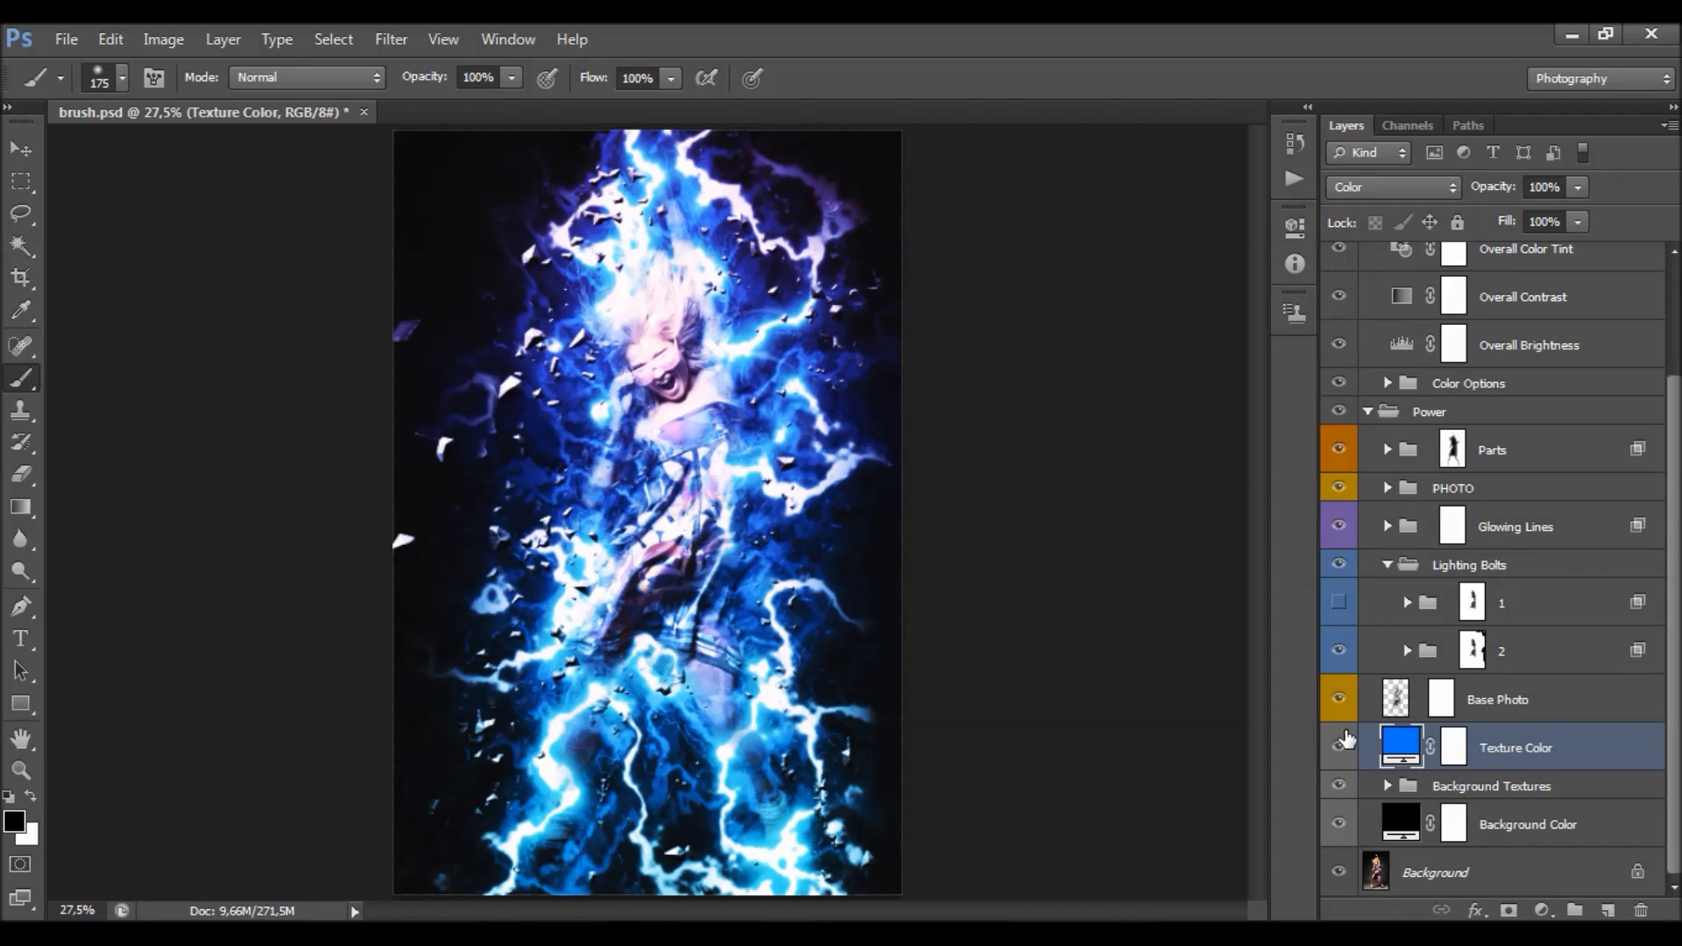
left_click(1338, 746)
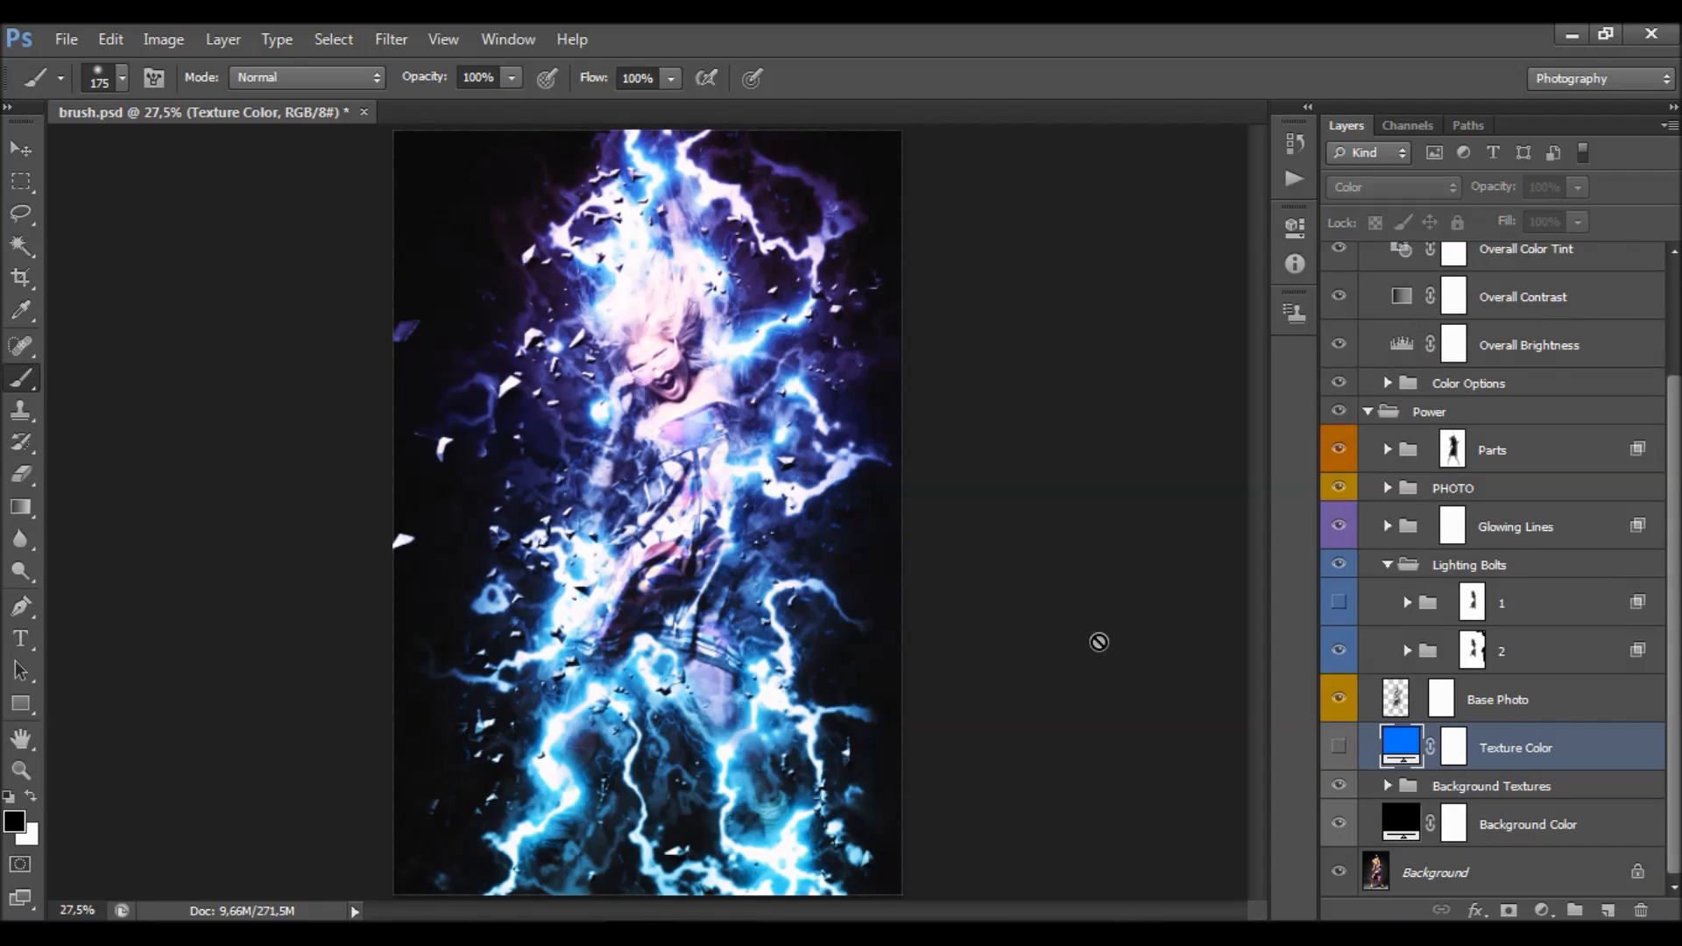
left_click(1343, 751)
- Change the Texture Color fill to a light magenta with hue 301 and compare the image without and with it
double_click(1399, 744)
left_click_drag(1215, 493, 1226, 450)
left_click_drag(1106, 405, 1106, 372)
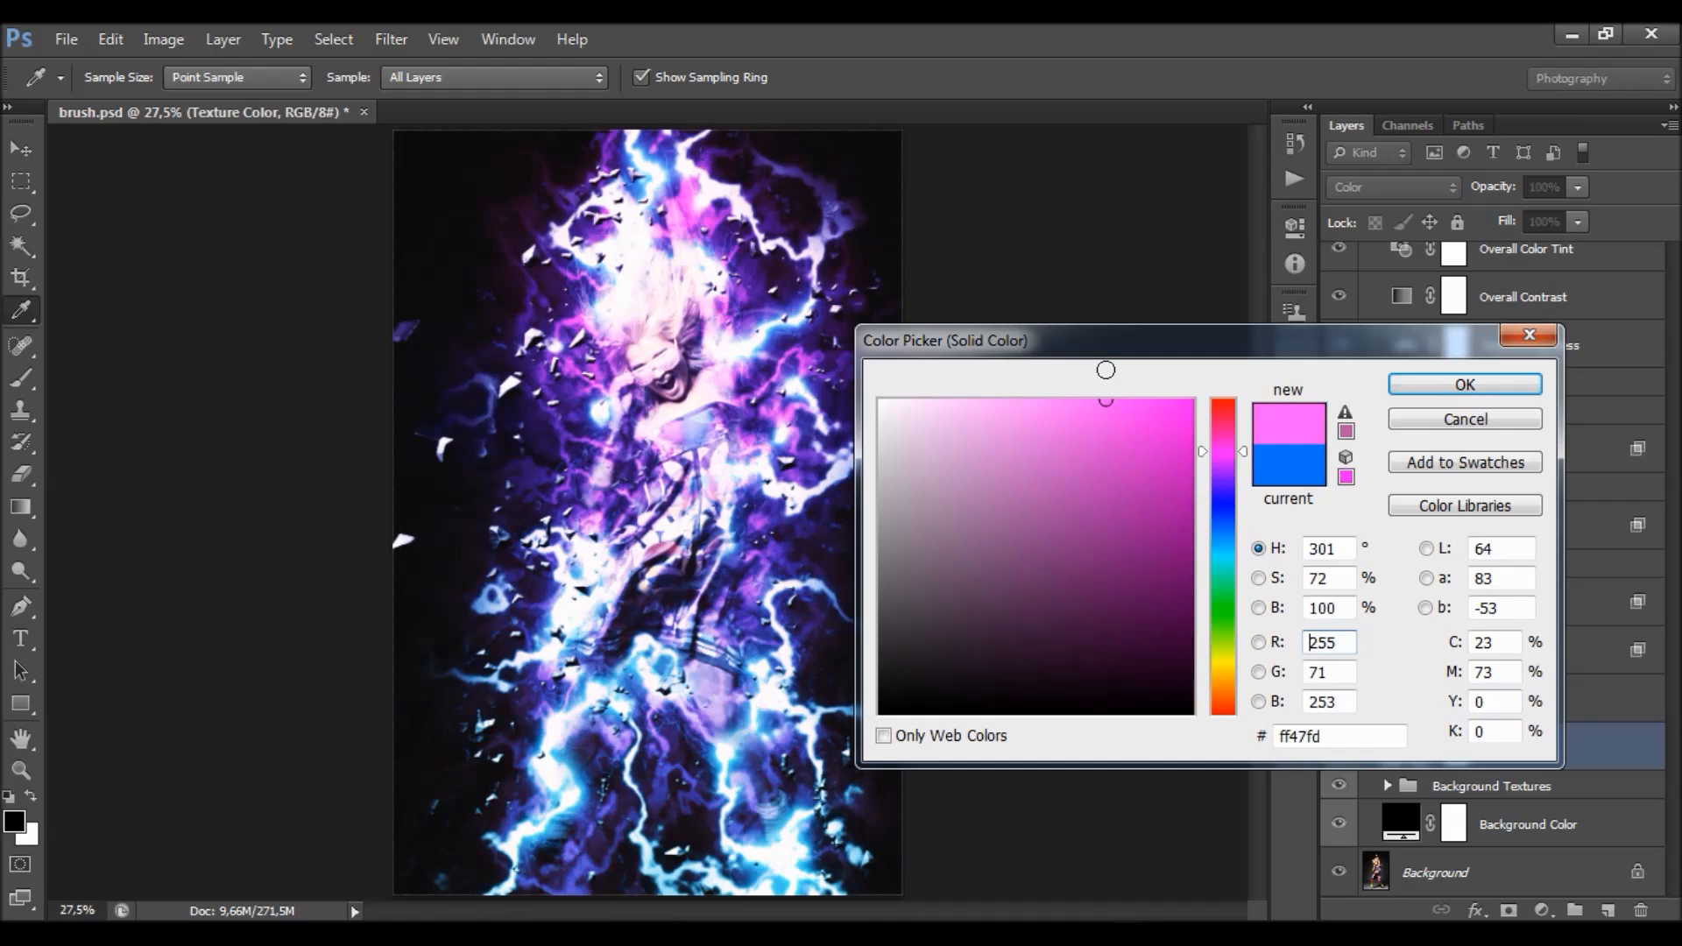
left_click(1080, 402)
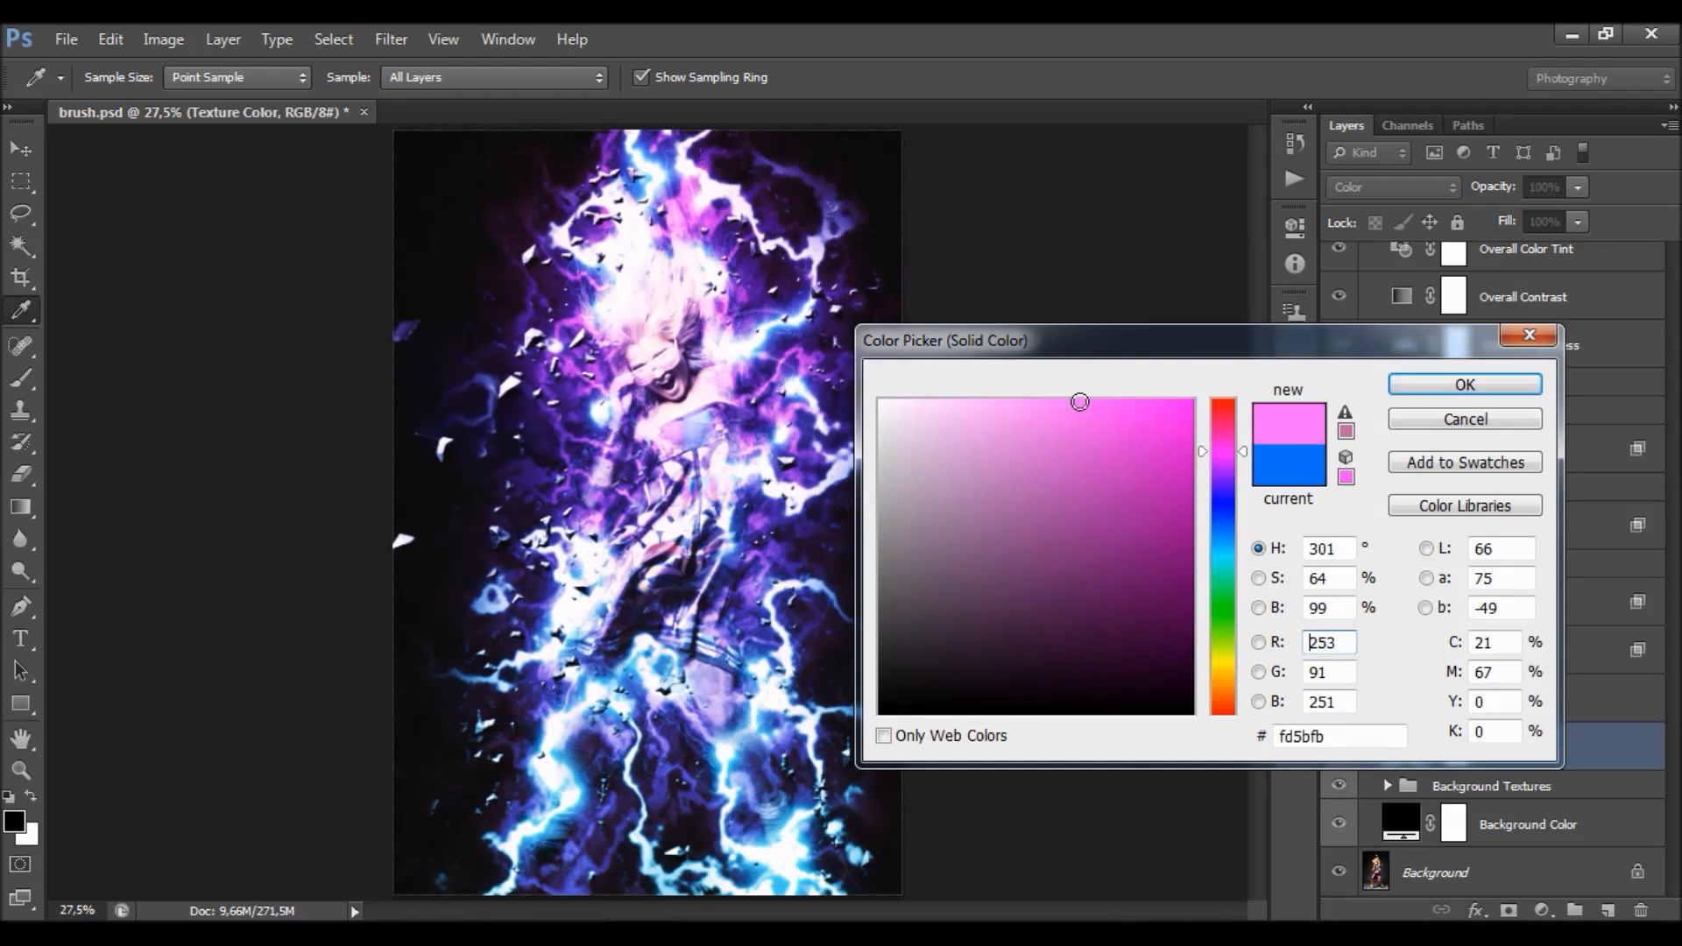
left_click_drag(1086, 411, 1086, 409)
left_click(1464, 384)
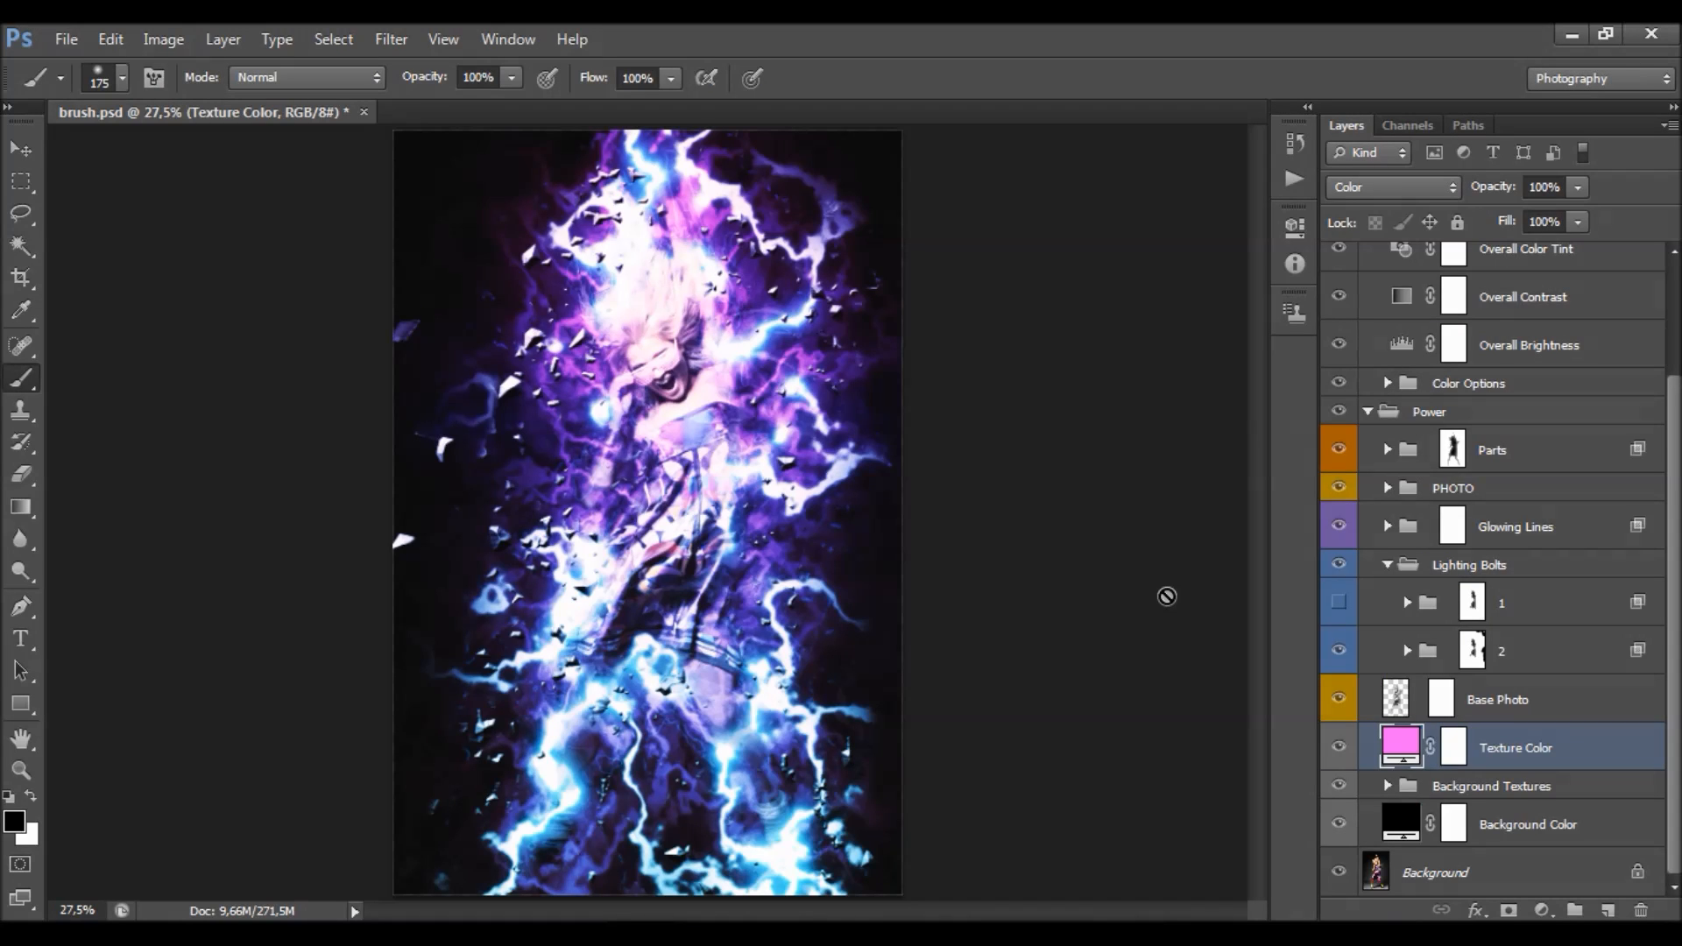
left_click(1338, 753)
left_click(1338, 752)
- Expand the Background Textures group and compare the image without and with it, leaving the group visible
left_click(1387, 786)
scroll(1590, 548, "down", 3)
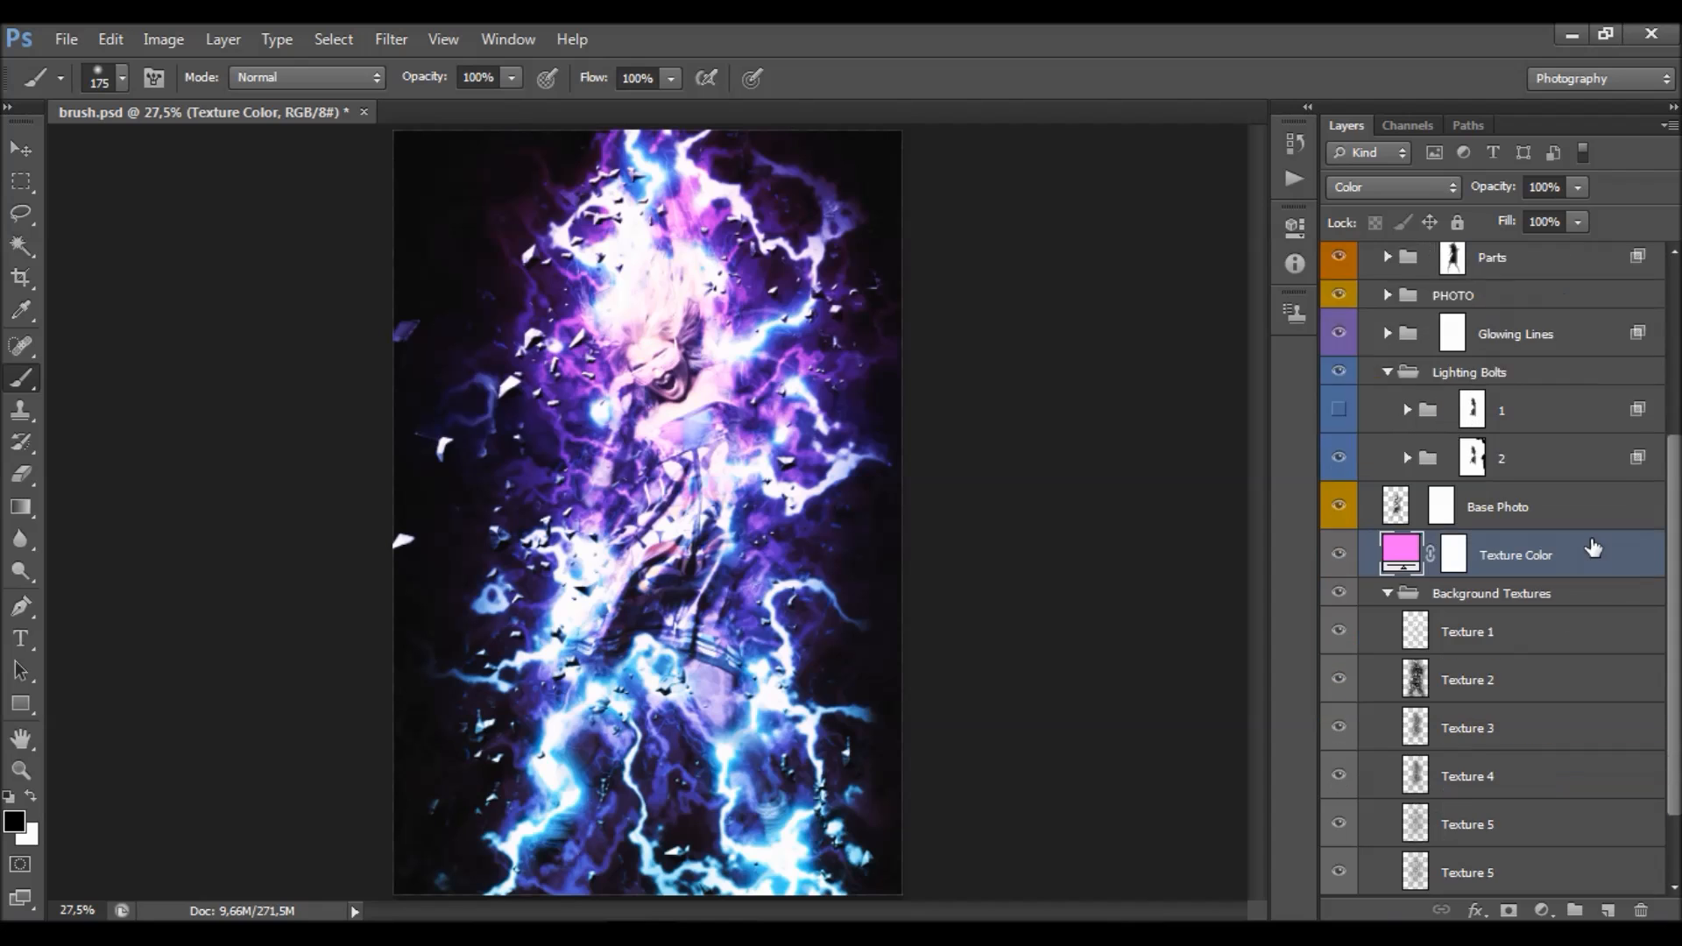
left_click(1520, 545)
left_click(1338, 545)
left_click(1338, 544)
left_click(1339, 545)
left_click(1340, 545)
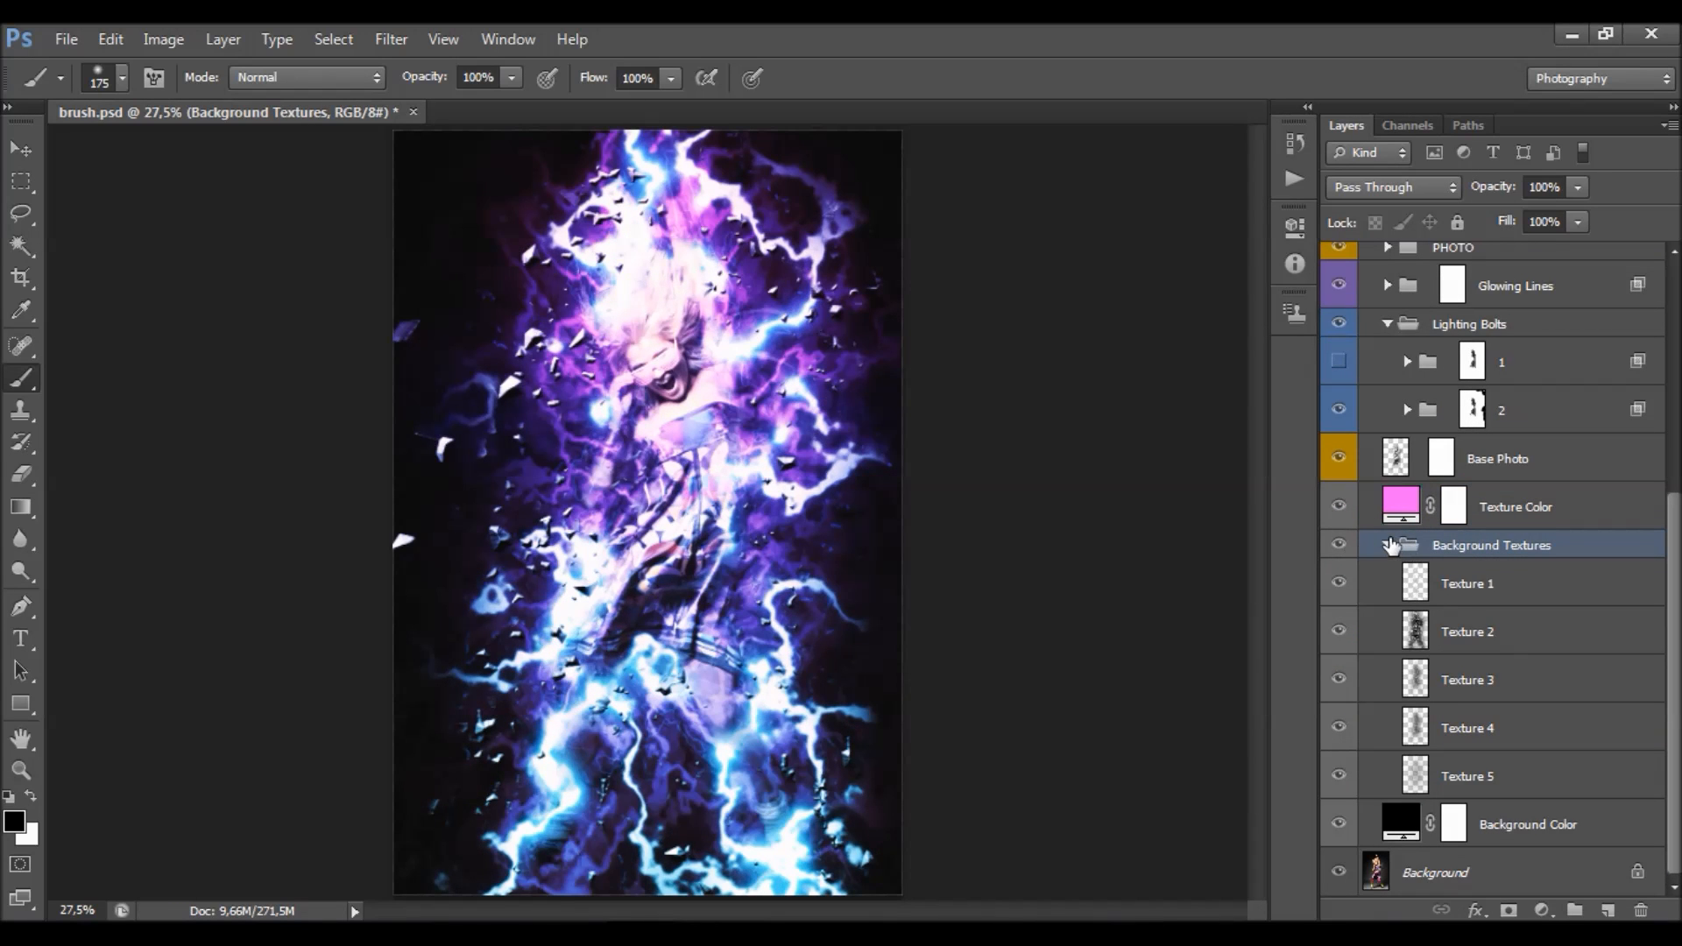
left_click(1389, 545)
left_click(1388, 786)
- Select the individual texture layers of the Background Textures group in turn, ending on Texture 1
left_click(1515, 616)
left_click(1512, 680)
left_click(1501, 736)
left_click(1505, 632)
left_click(1505, 583)
- Hide Texture 1 and compare the image without and with Texture 2, Texture 3 and Texture 4, leaving those three visible
left_click(1339, 583)
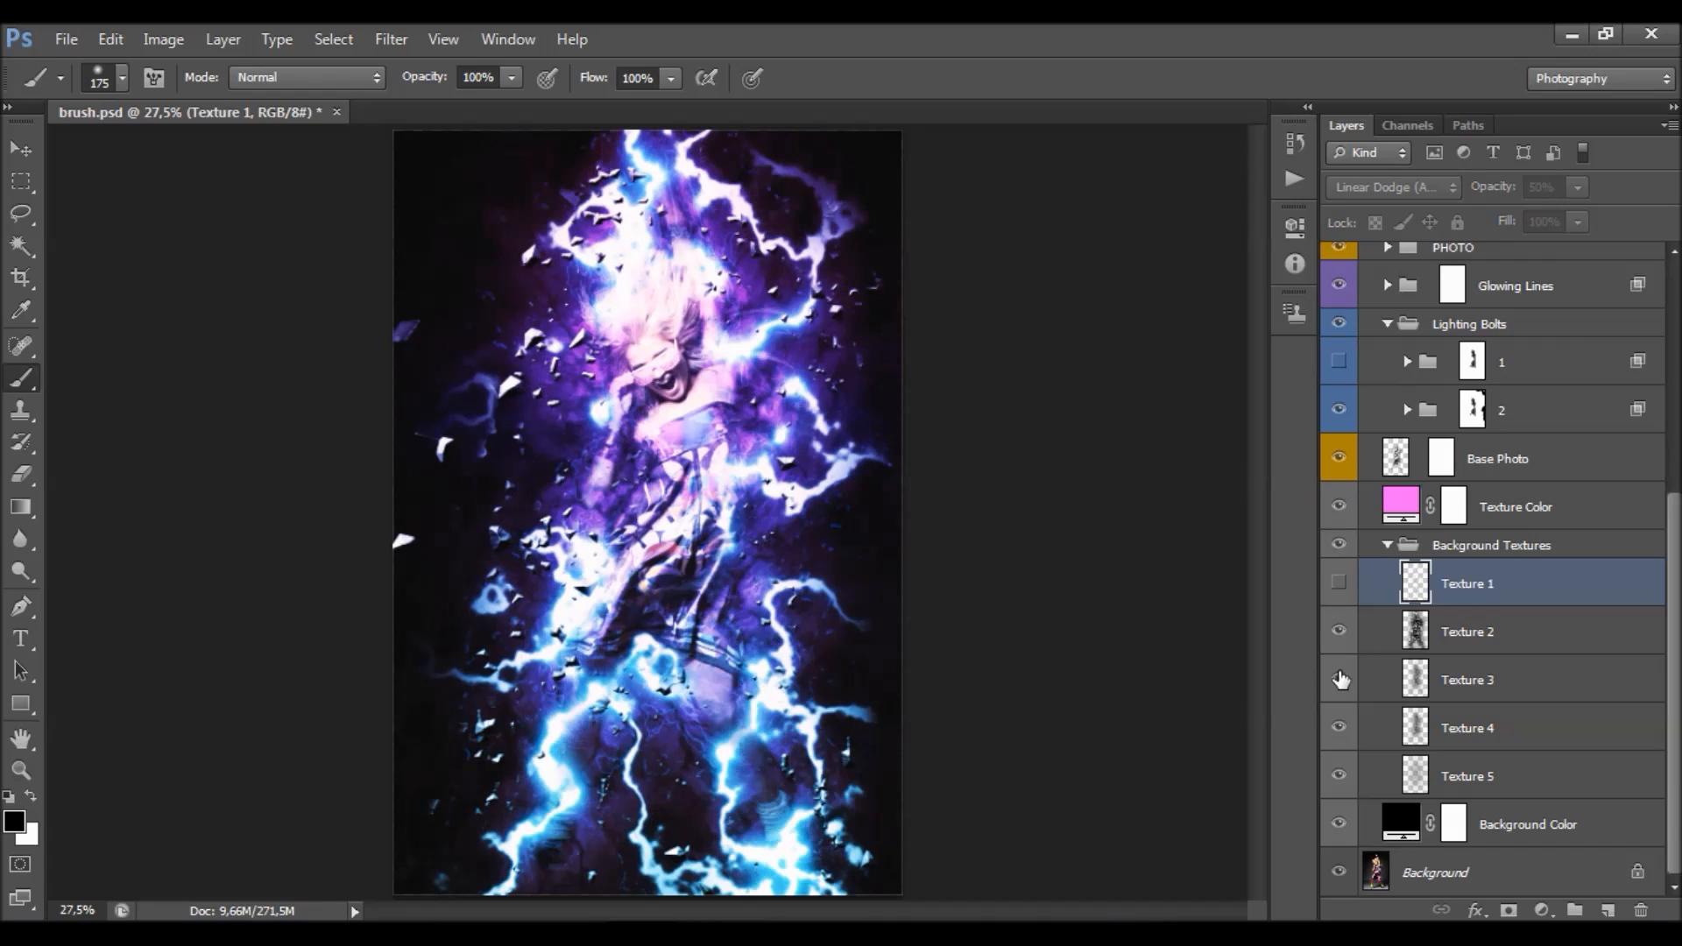
left_click(1340, 583)
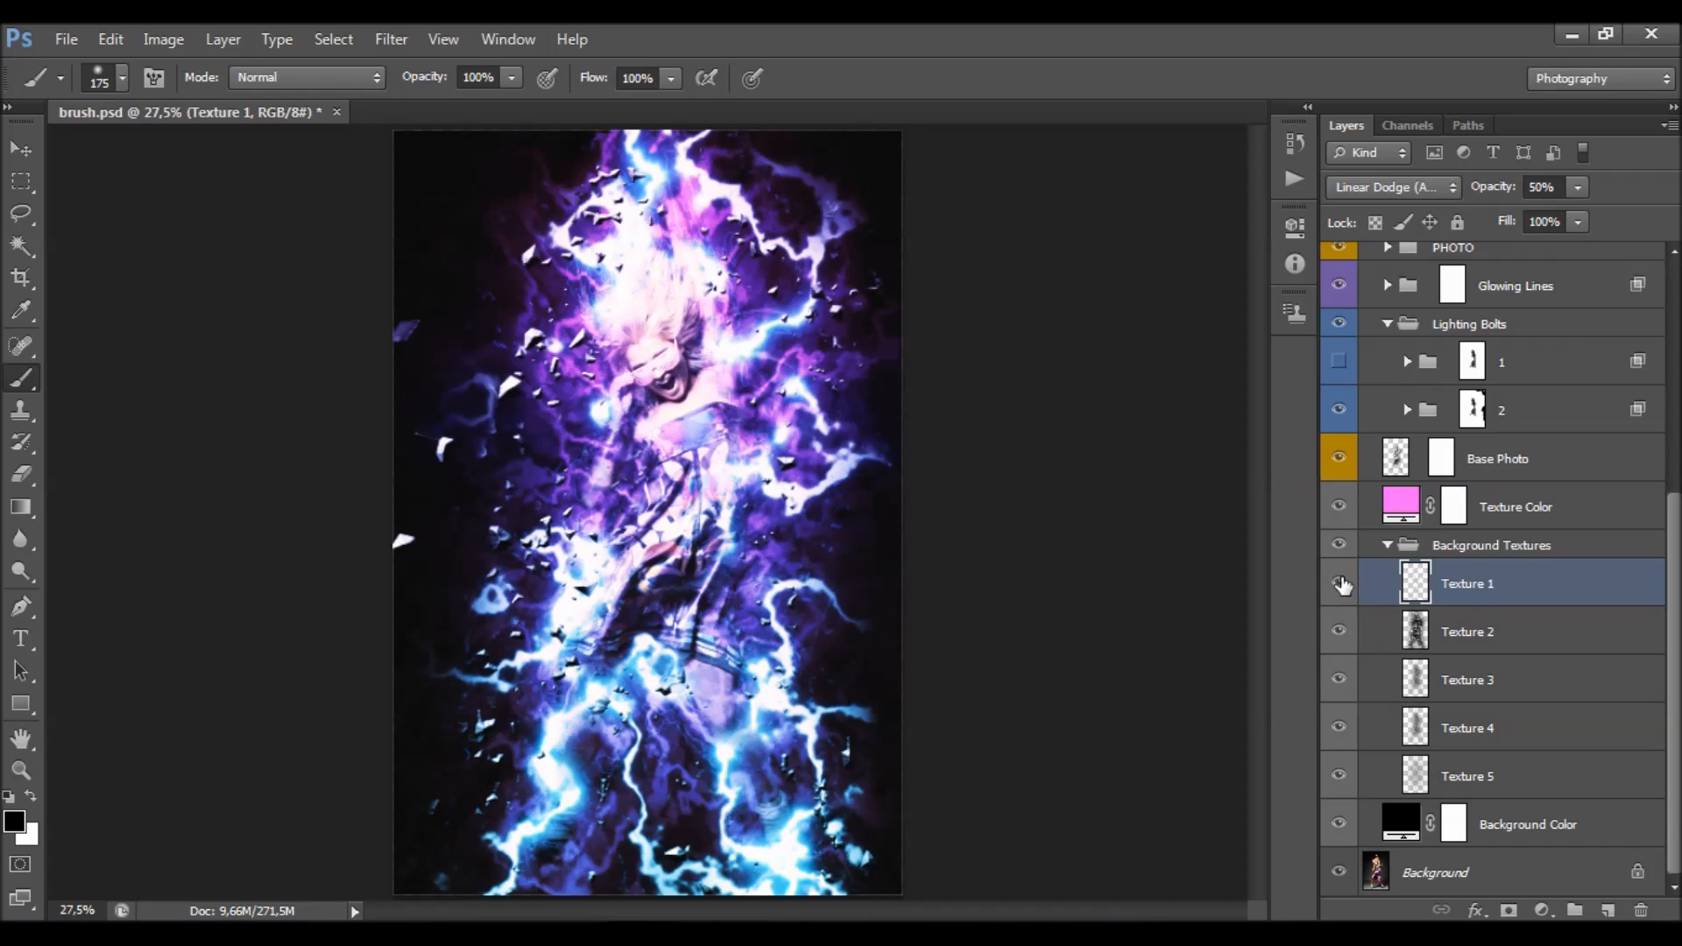
left_click(1340, 583)
left_click(1340, 632)
left_click(1340, 632)
left_click(1339, 680)
left_click(1339, 680)
left_click(1339, 728)
left_click(1339, 728)
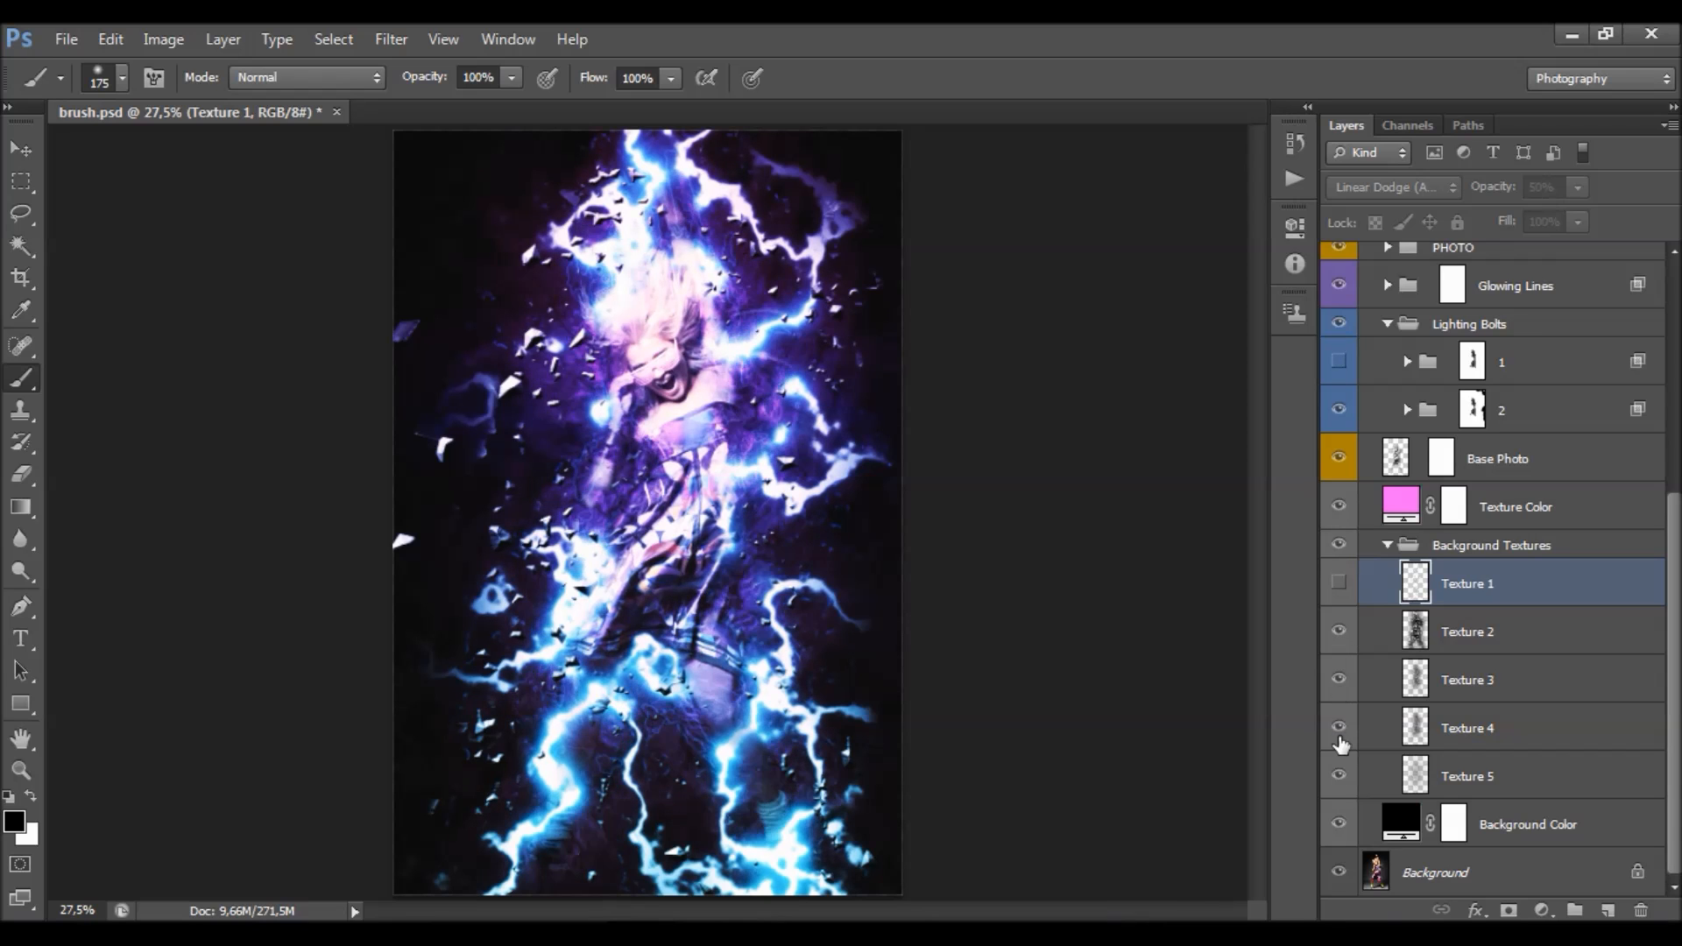
- Compare the image without and with Texture 5, leaving it visible, and collapse the Background Textures group
left_click(1339, 776)
left_click(1339, 776)
left_click(1490, 632)
left_click(1495, 680)
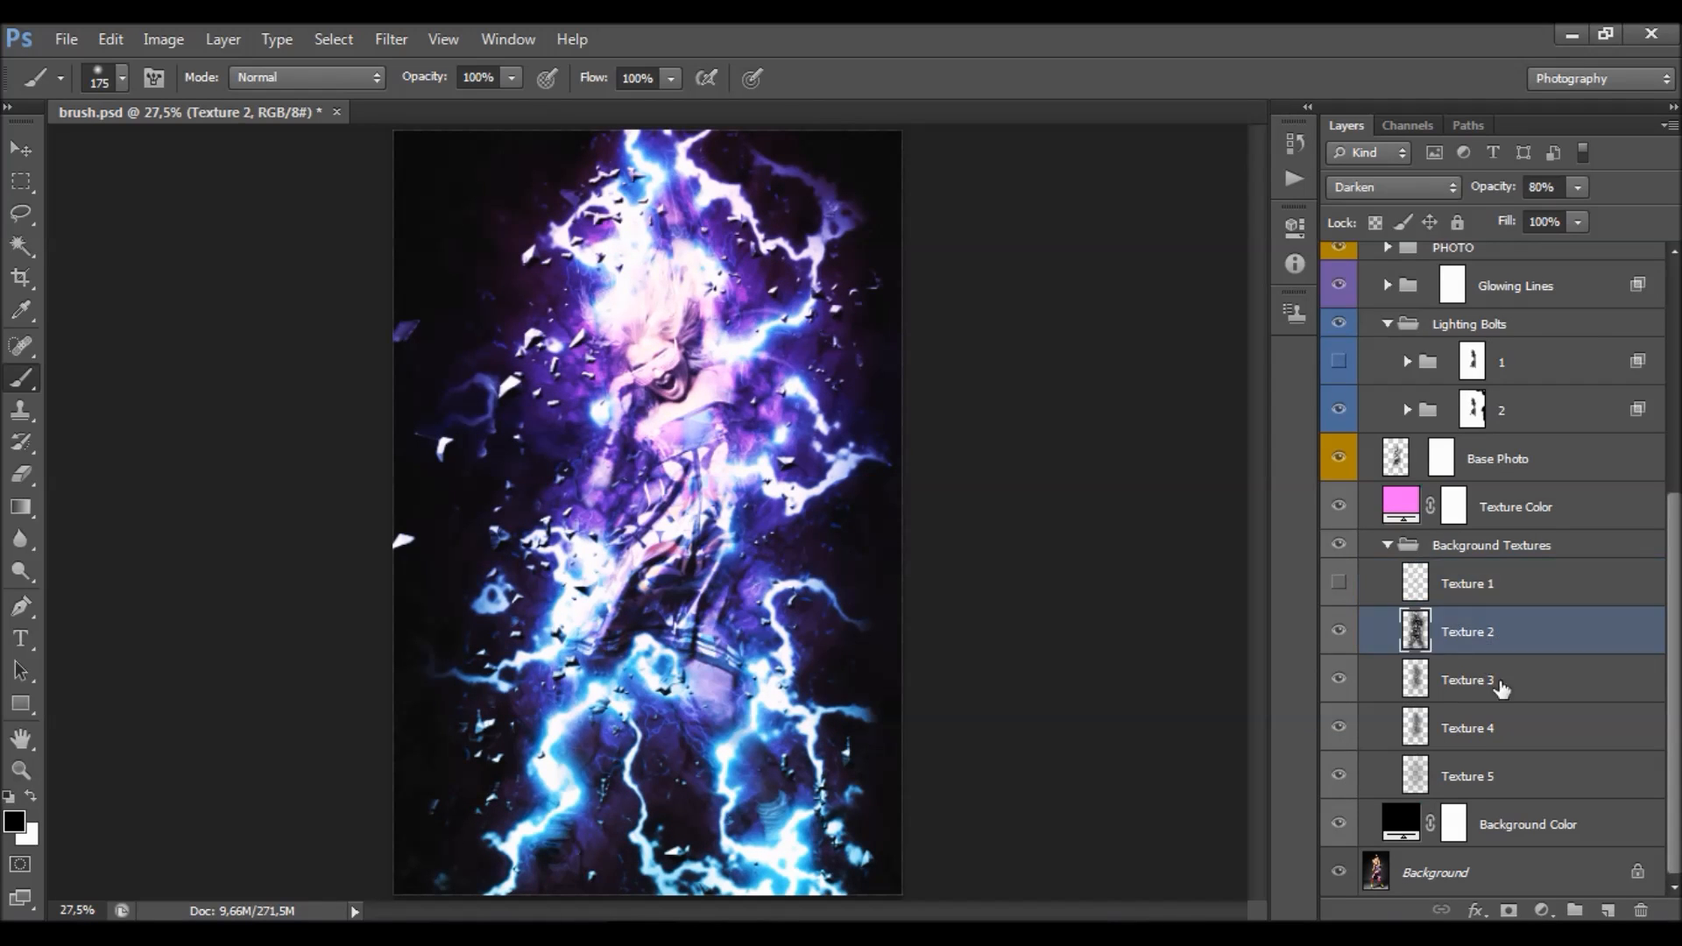
left_click(1491, 728)
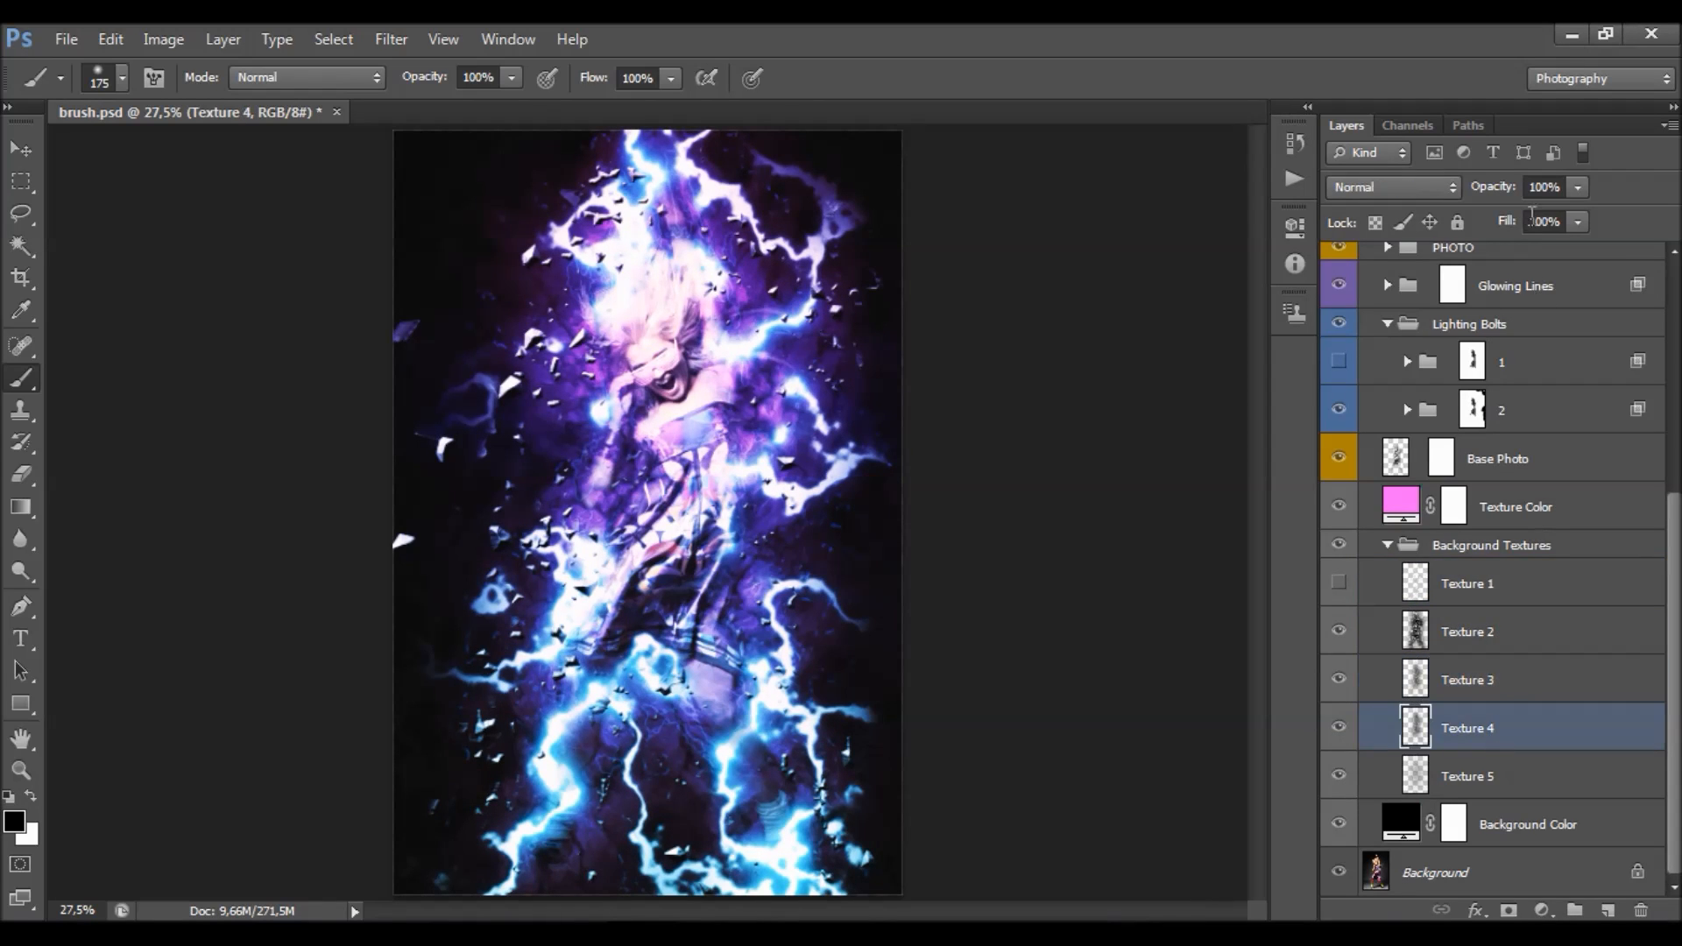
left_click(1445, 550)
left_click(1388, 546)
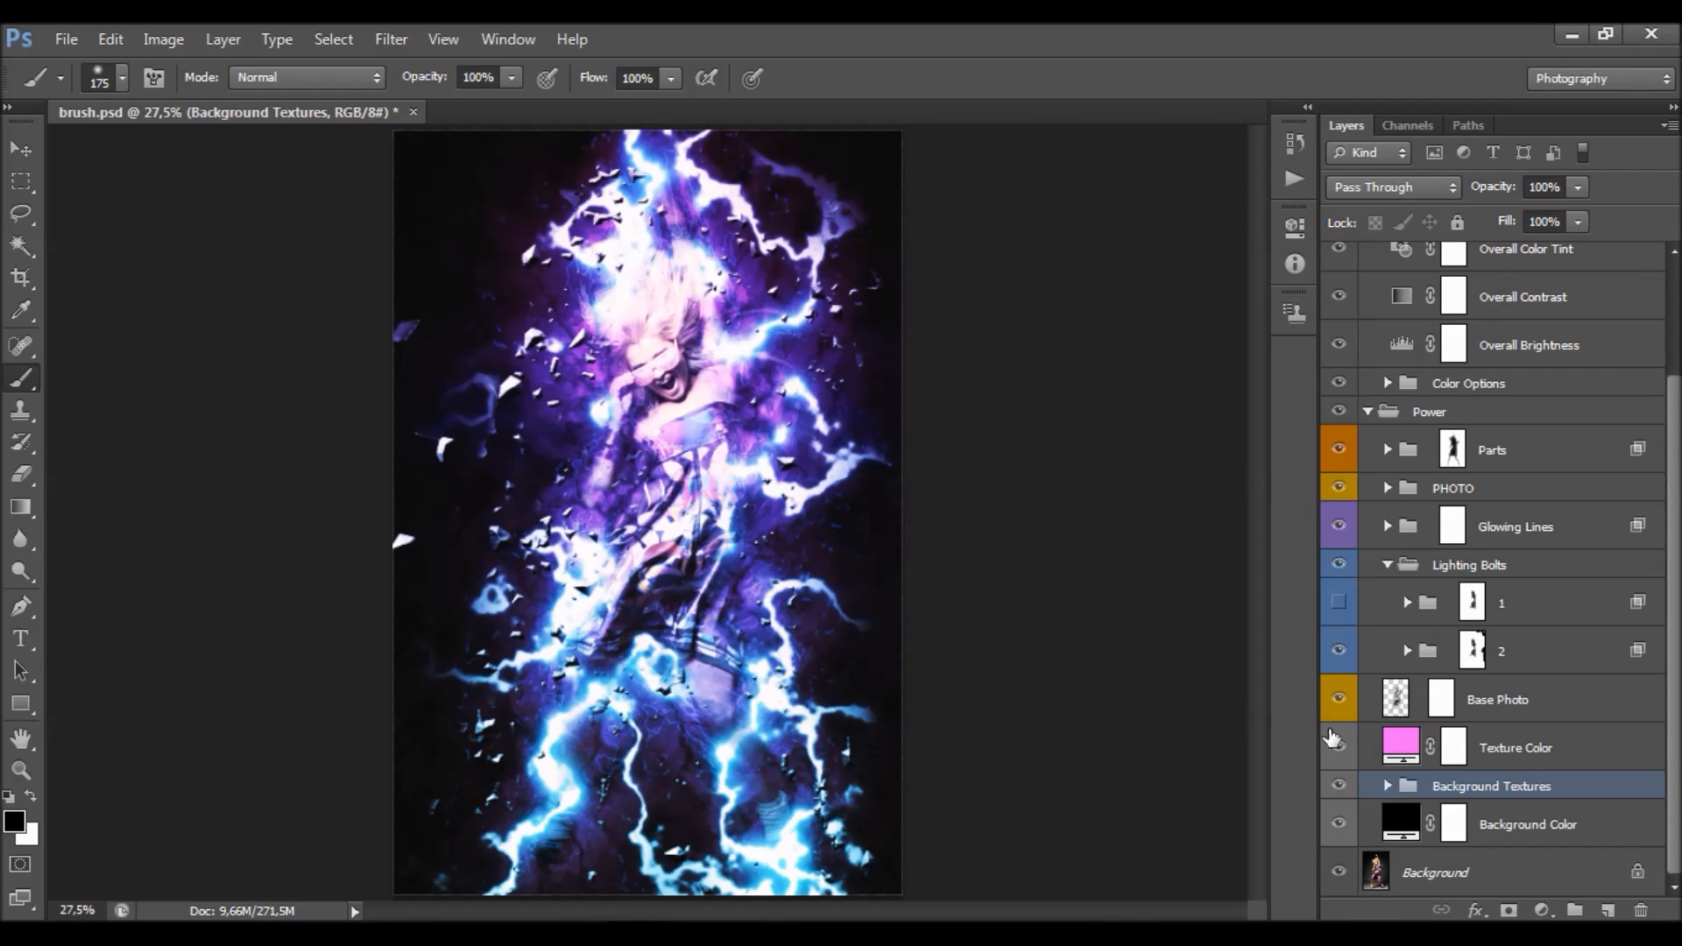
- Hide Background Color, open the Place dialog above the Background layer, close it without placing a file, and show Background Color again
left_click(1339, 824)
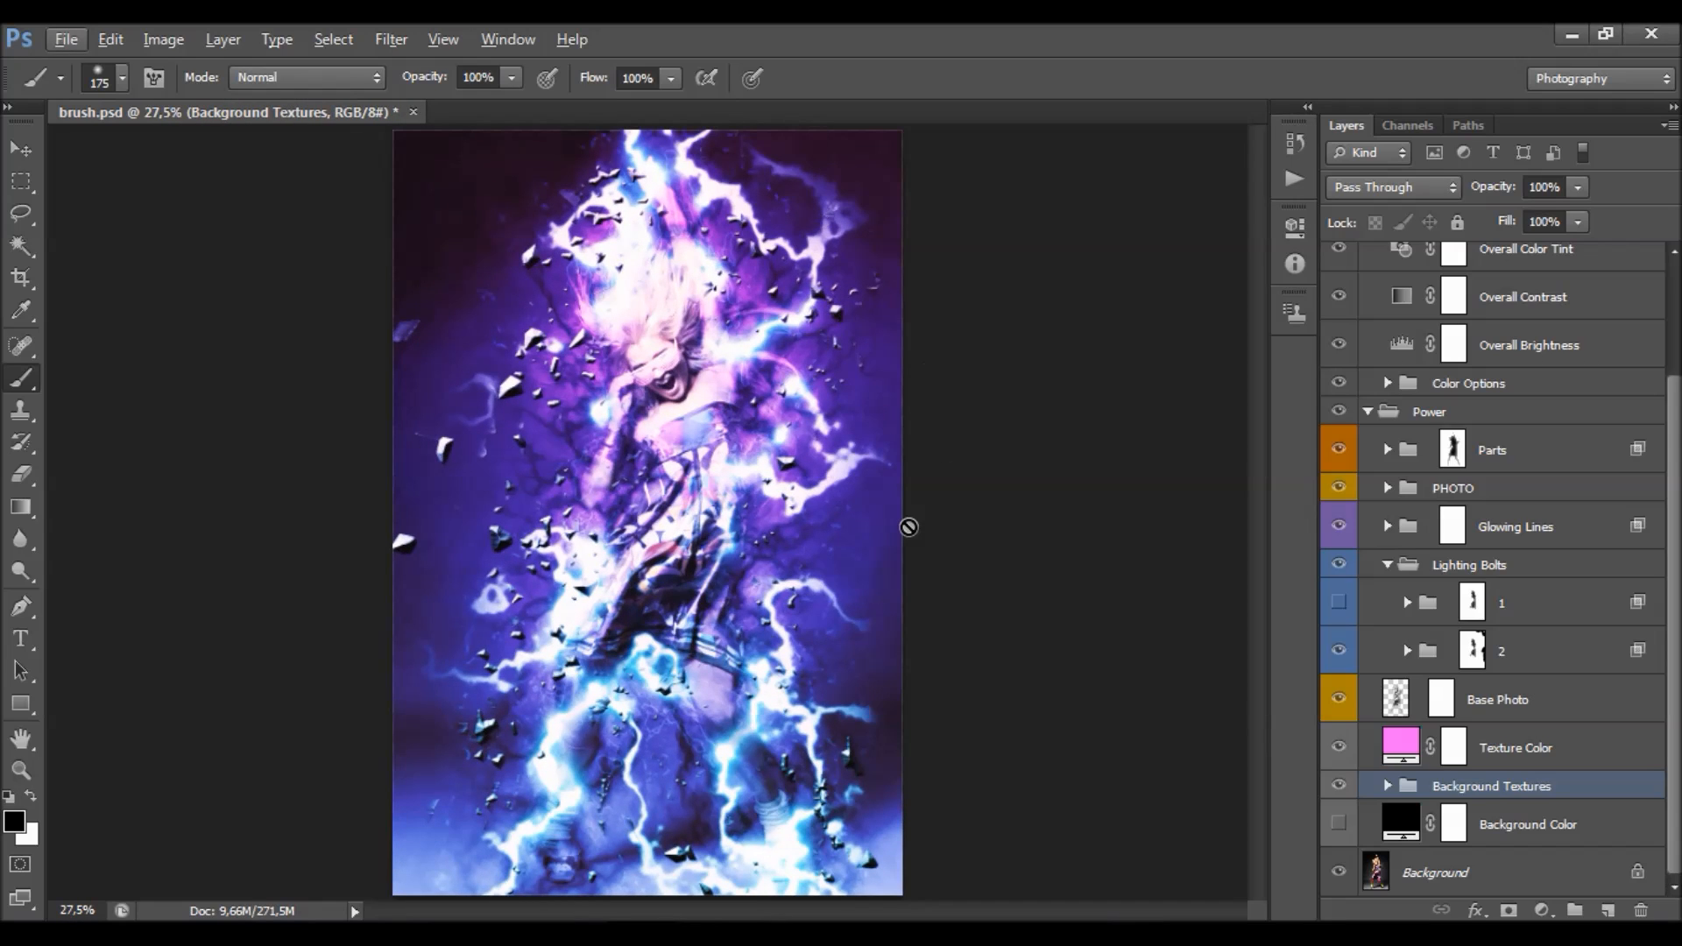
left_click(1482, 869)
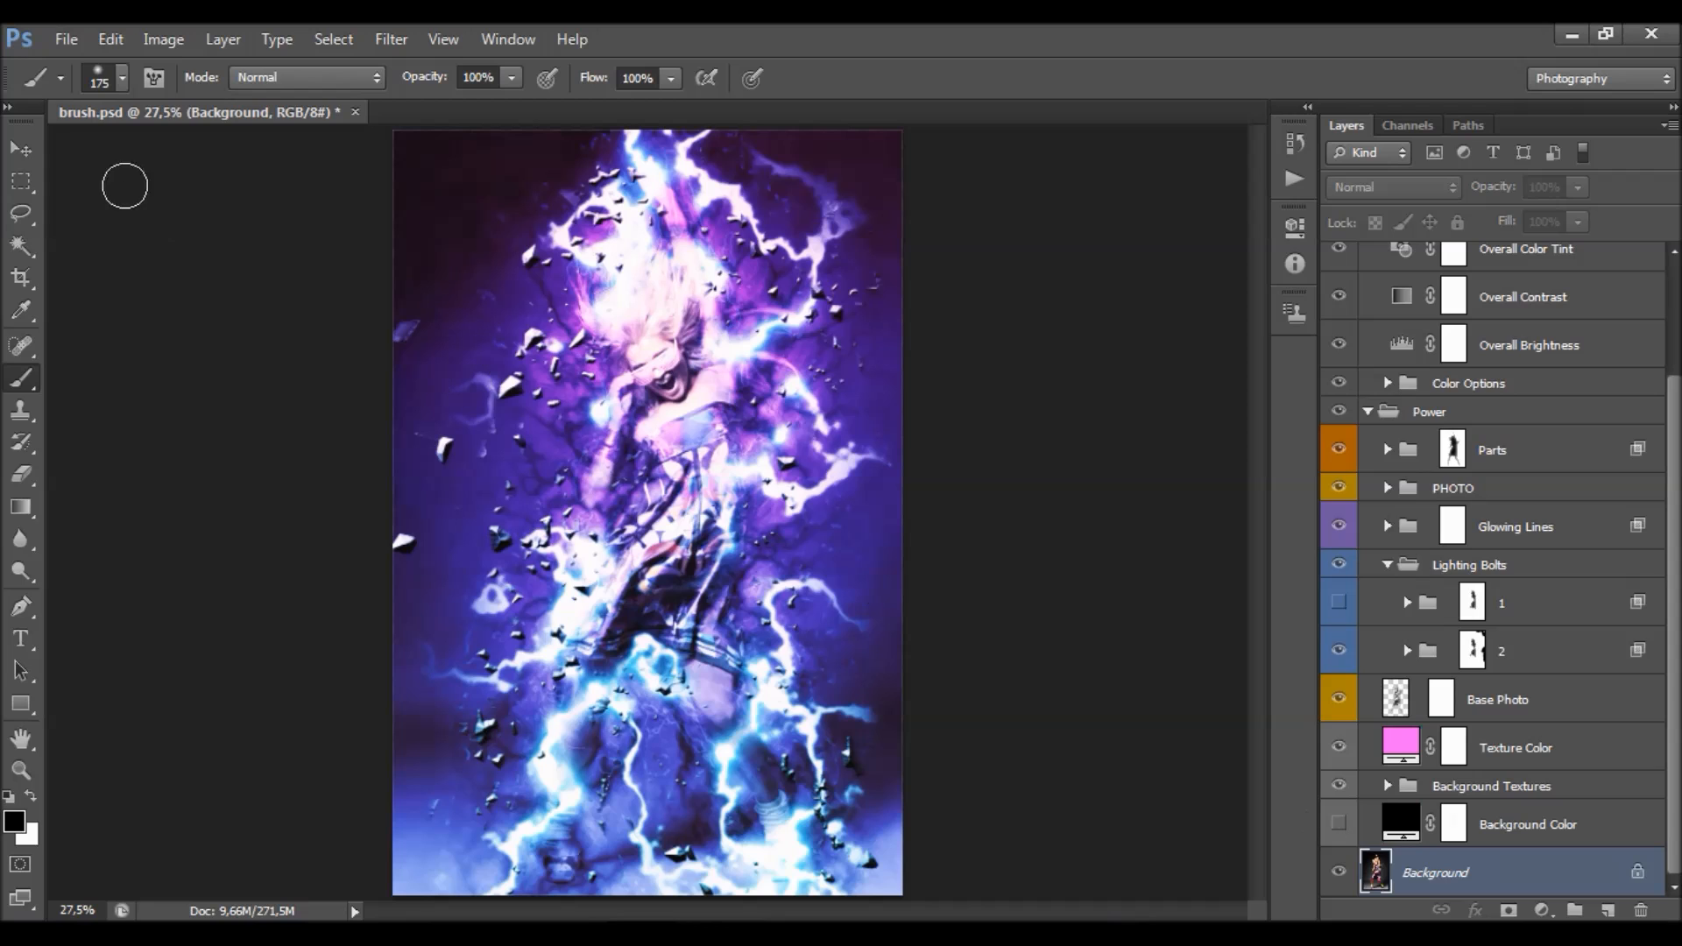
left_click(66, 39)
left_click(172, 439)
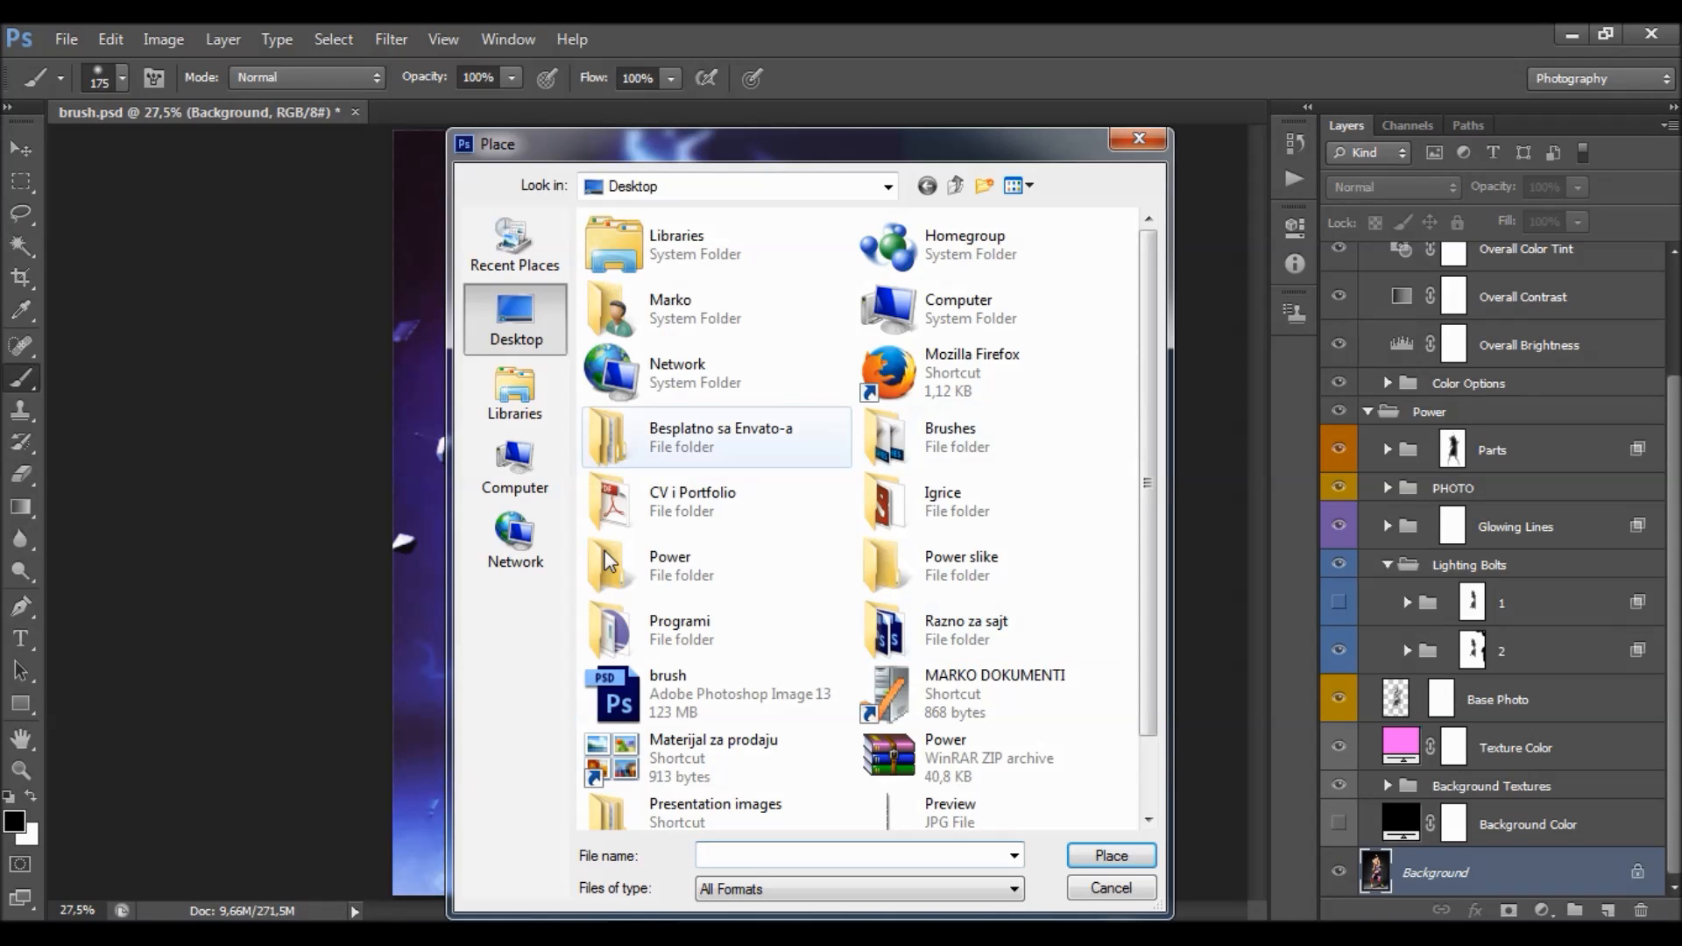
left_click(1151, 143)
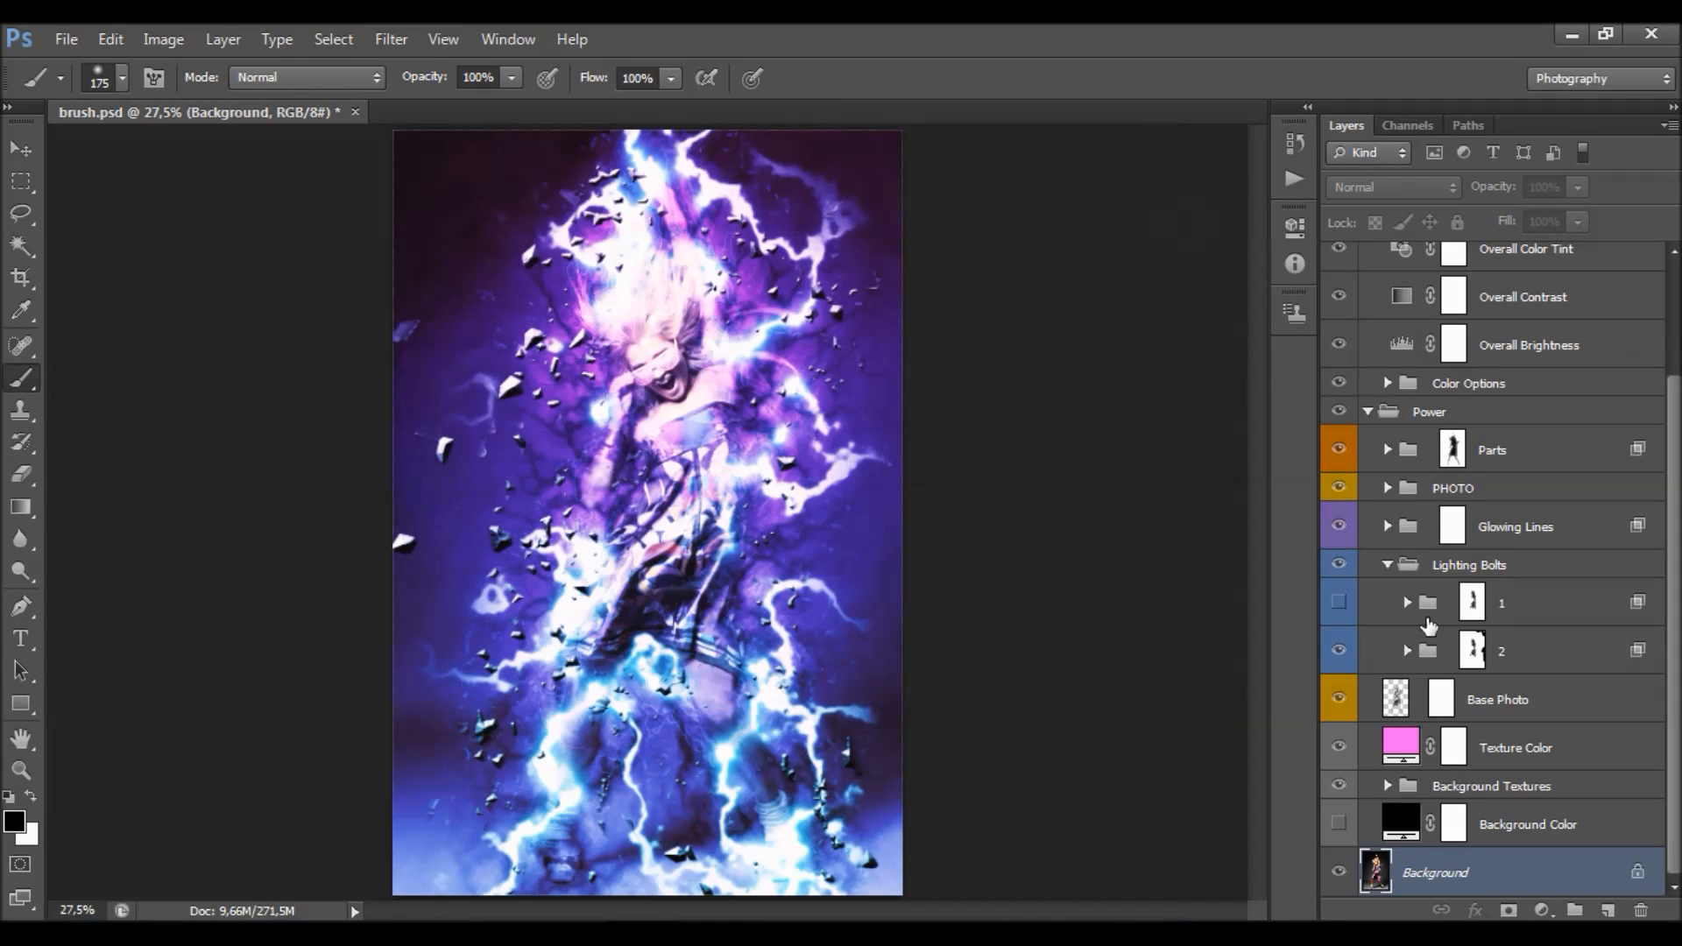
left_click(1522, 827)
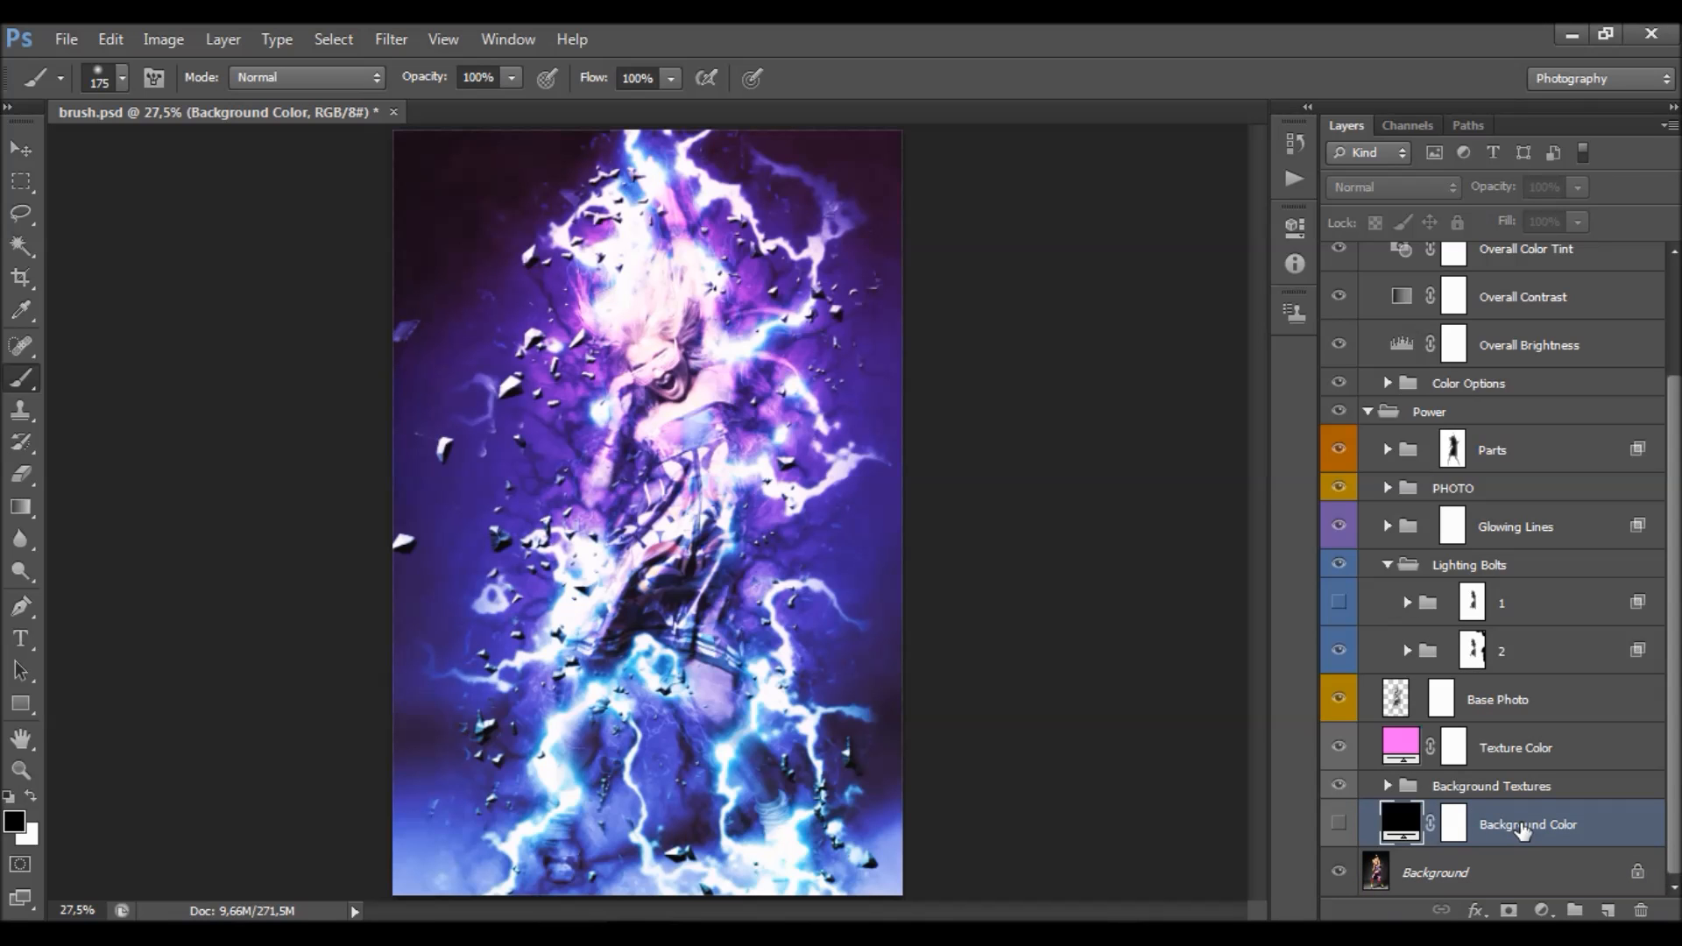
left_click(1339, 824)
- Try various fill colors for the Background Color layer, including dark orange and purple 8f38a2, and cancel the color change
double_click(1401, 822)
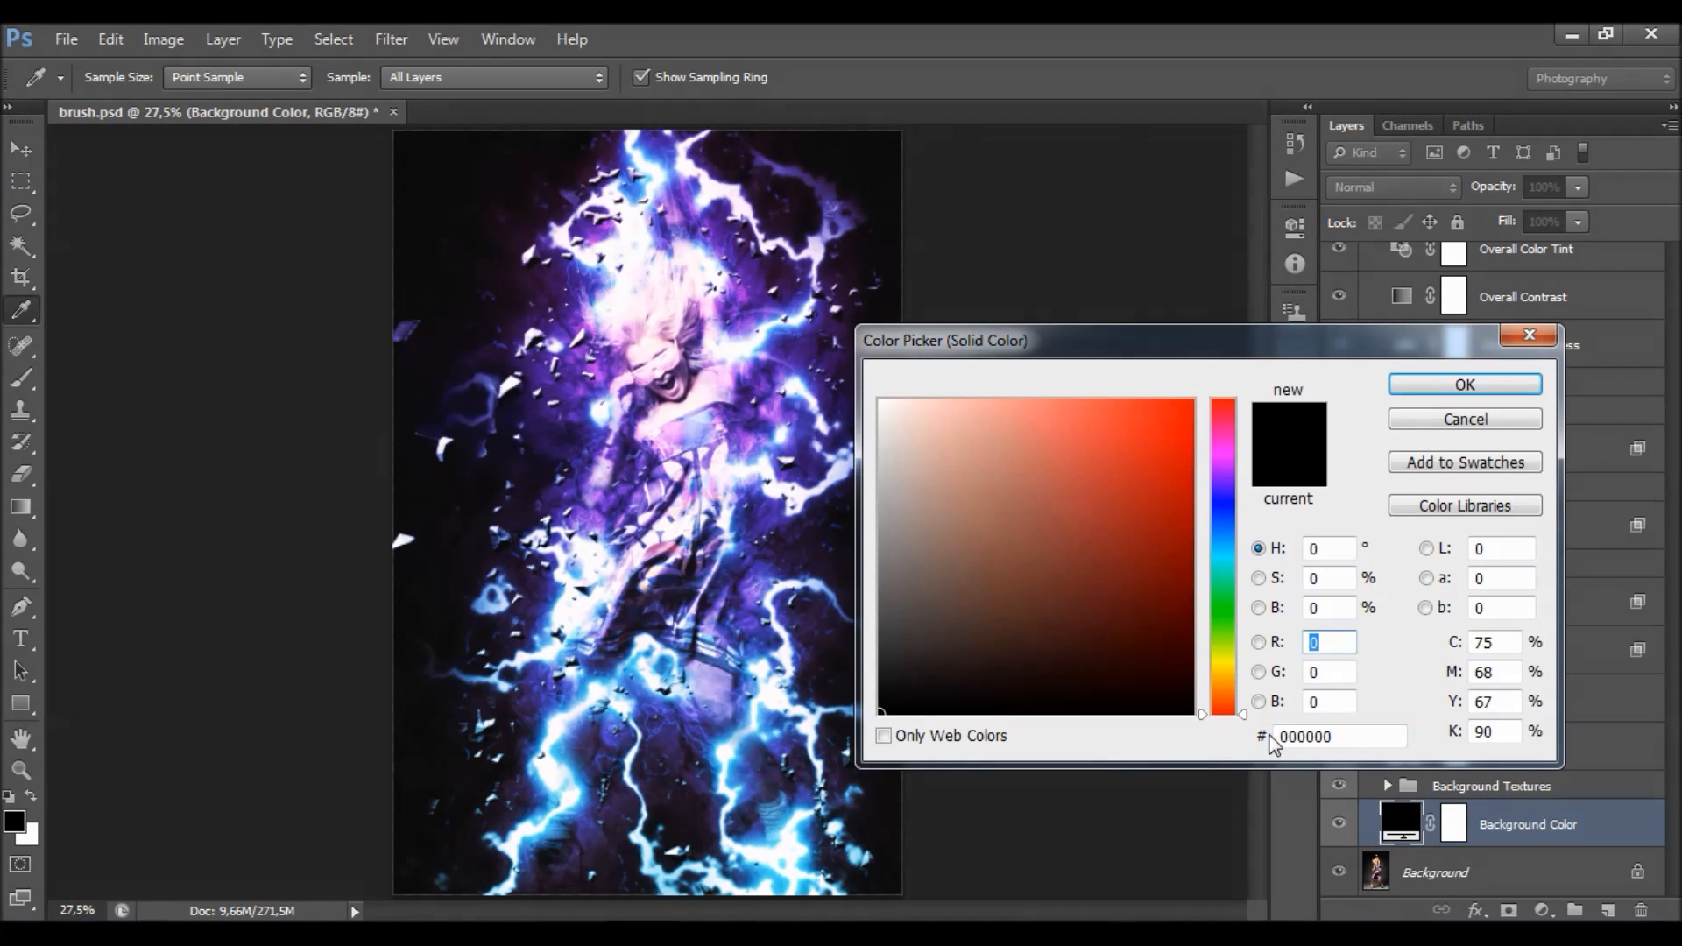
left_click(1227, 584)
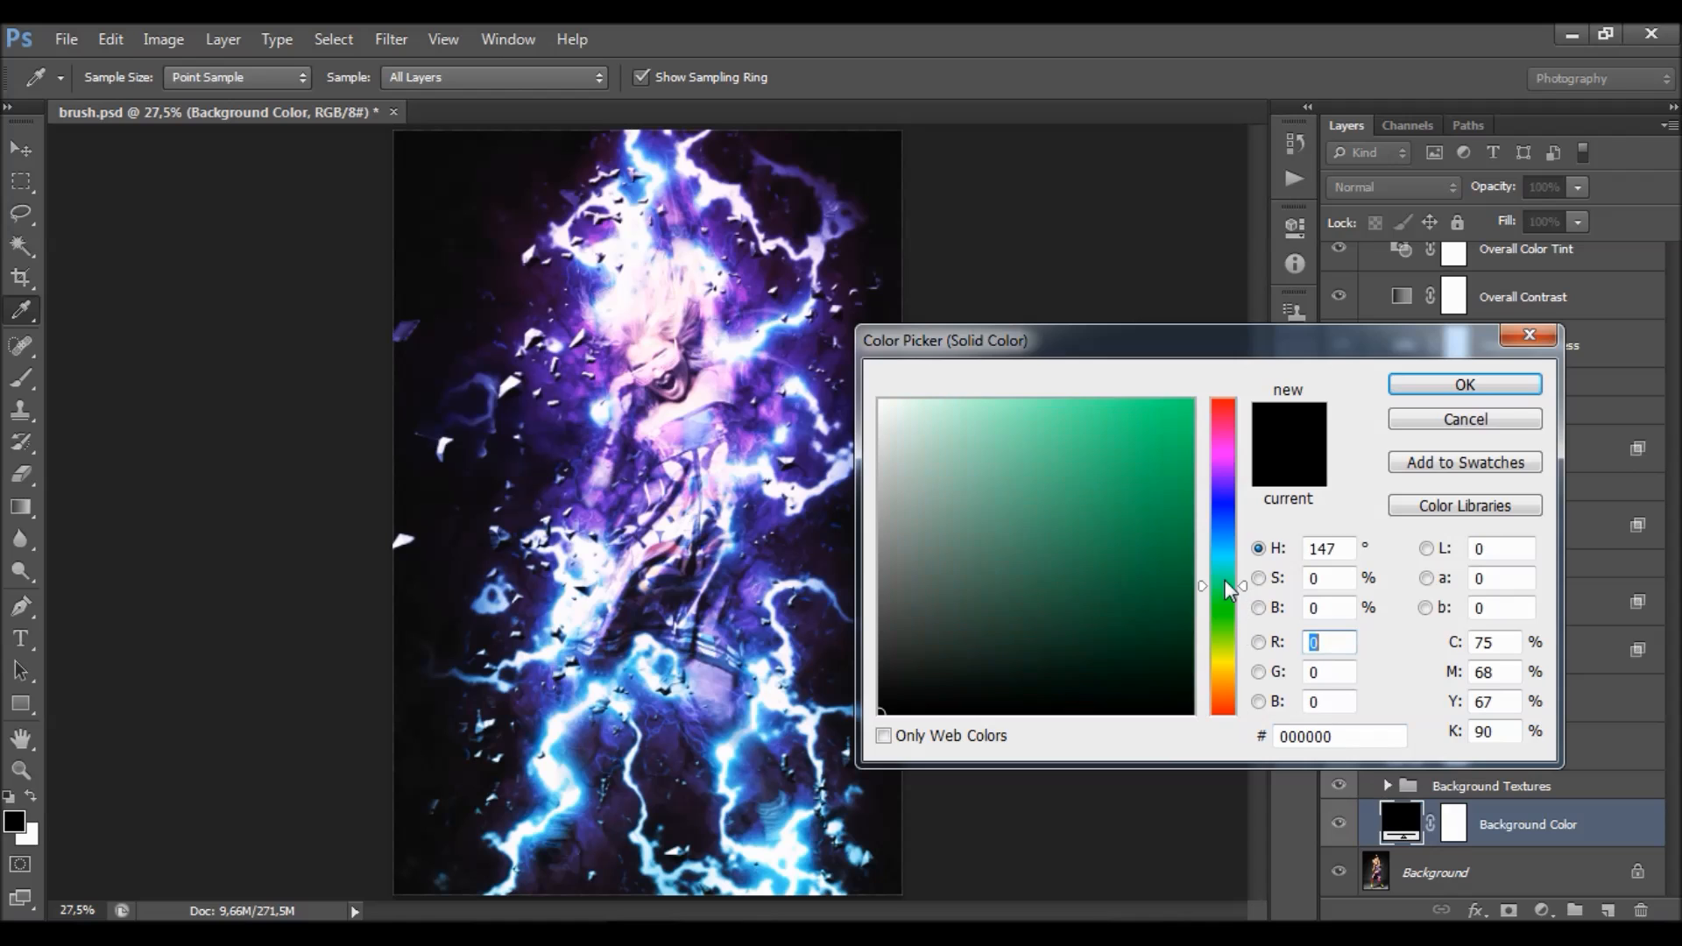
left_click_drag(1126, 574, 1127, 657)
left_click(1228, 687)
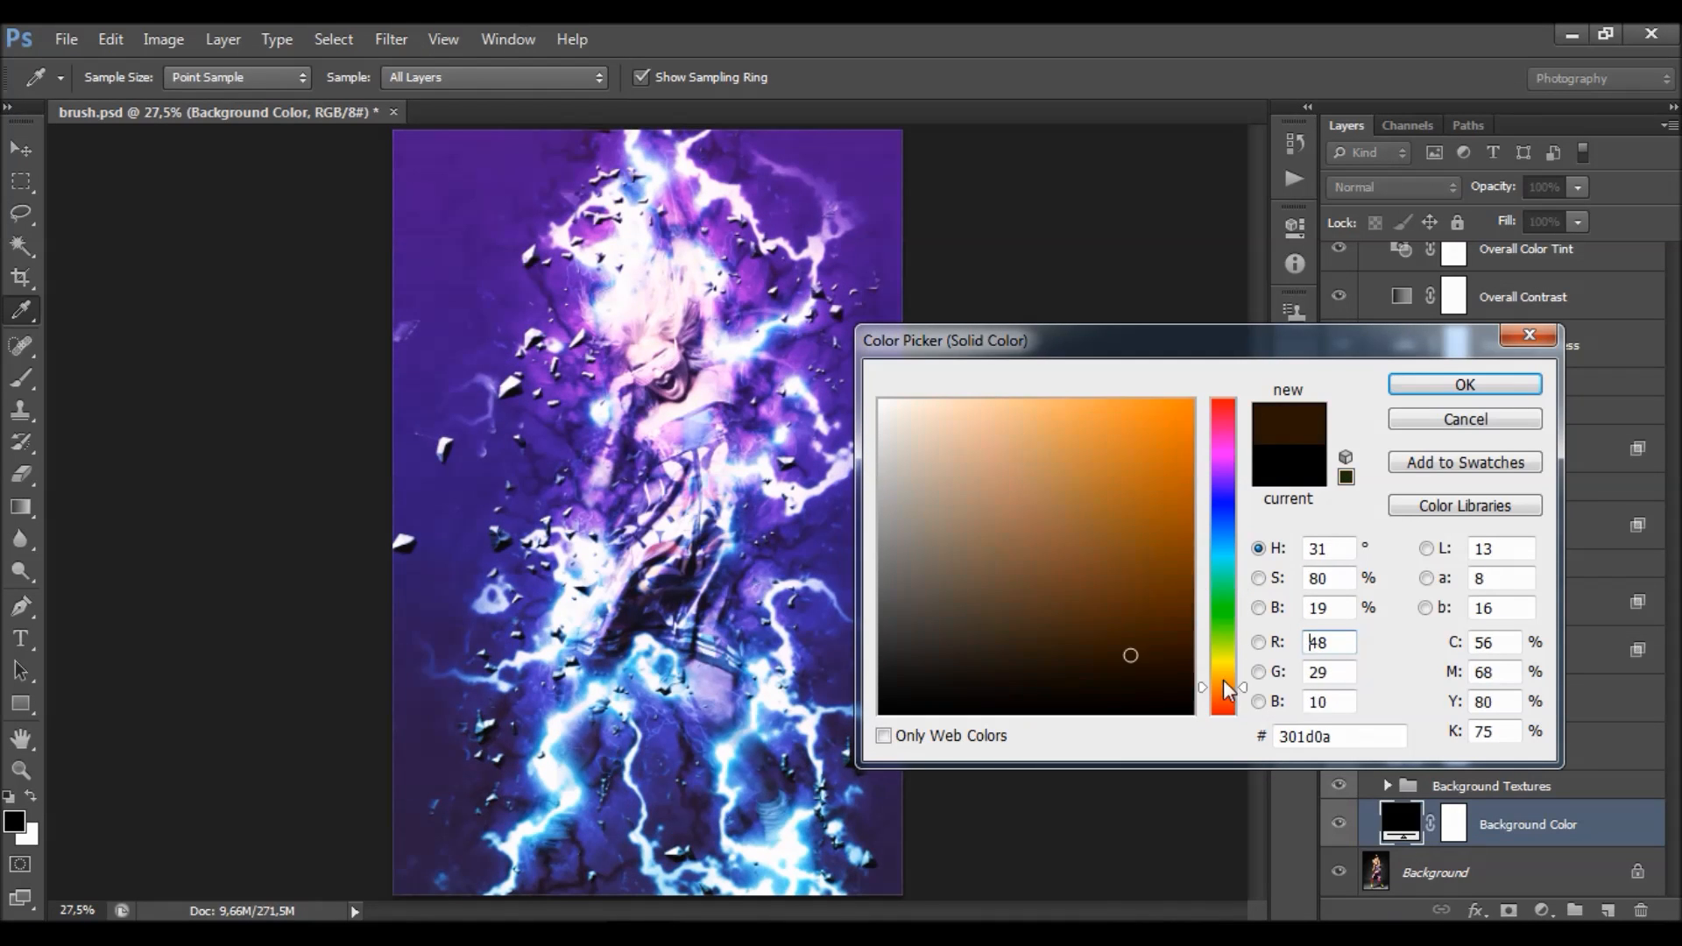
left_click(1230, 661)
left_click_drag(1230, 661, 1235, 469)
left_click(1085, 514)
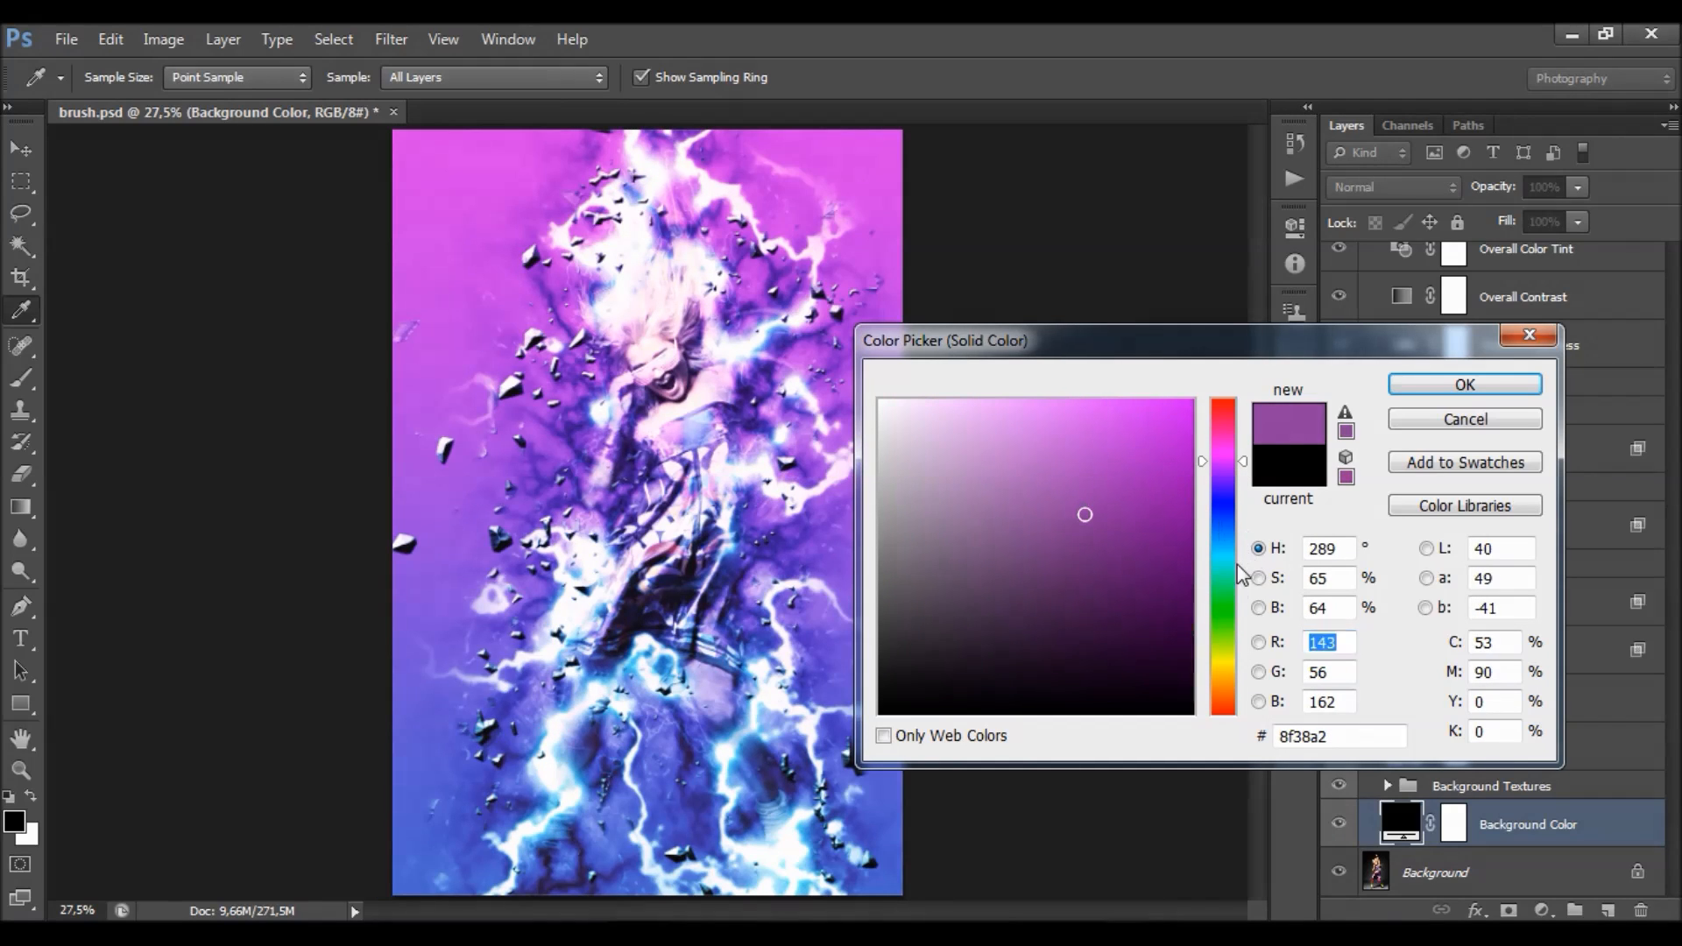
left_click(1224, 640)
left_click(1139, 647)
left_click(880, 401)
left_click(922, 625)
left_click_drag(1230, 701, 1231, 554)
left_click(1454, 421)
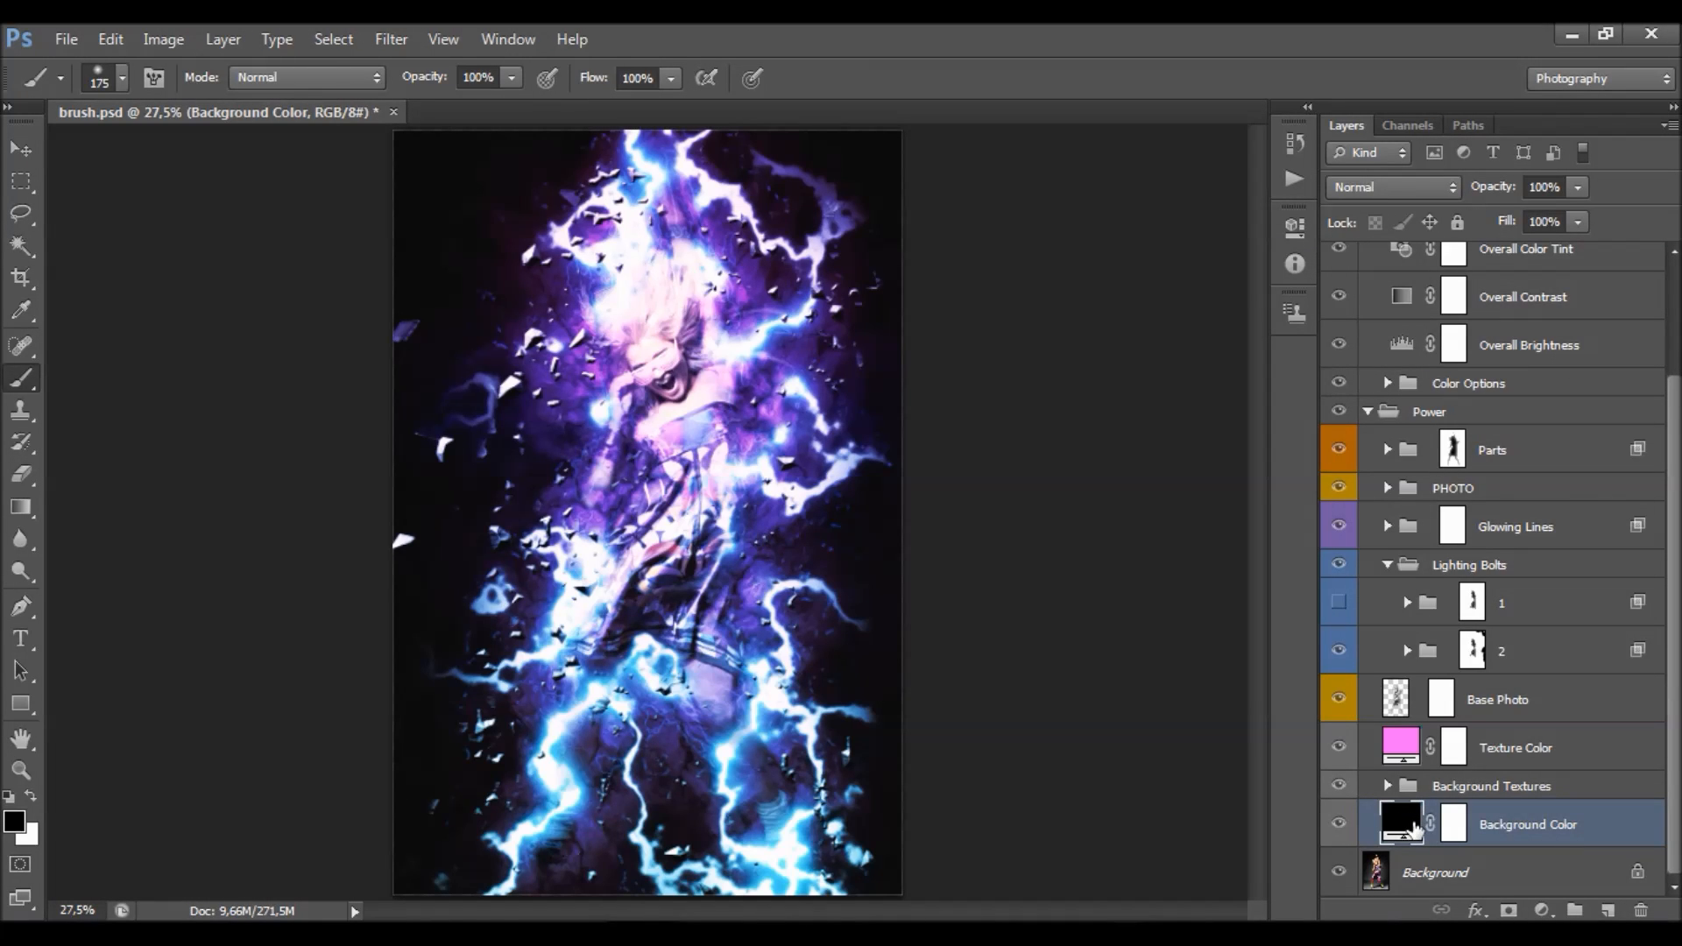
- Set the Background Color layer's opacity to 46% and compare the image without and with it, leaving the layer visible
left_click(1347, 828)
left_click(1347, 828)
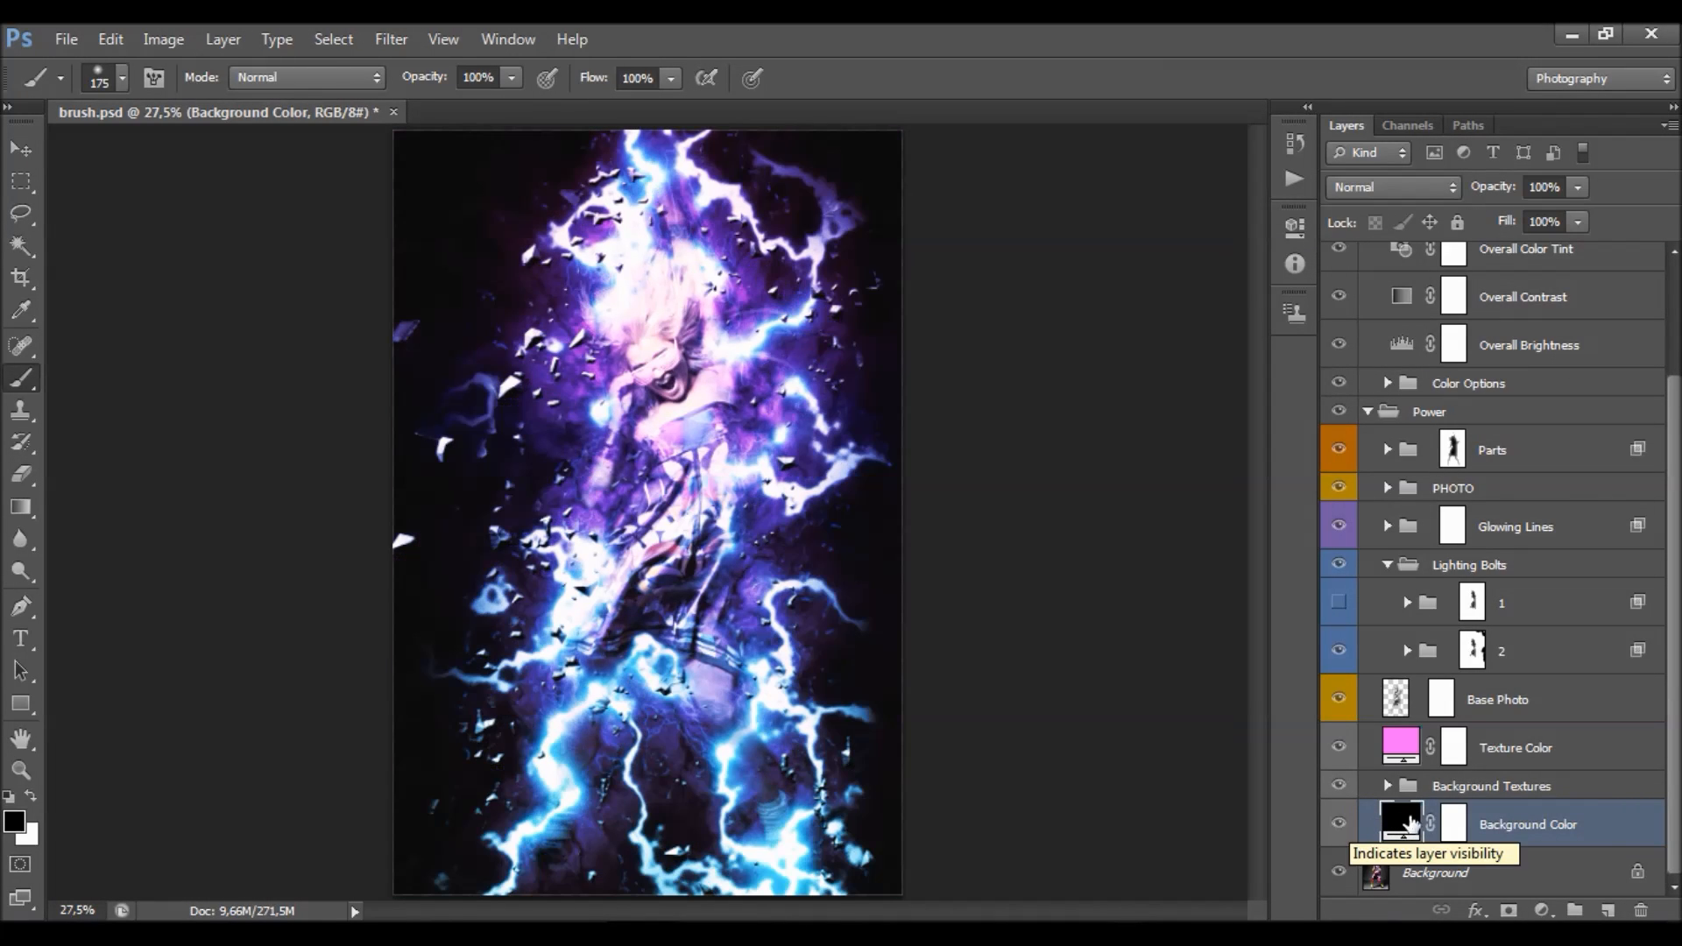
left_click(1578, 188)
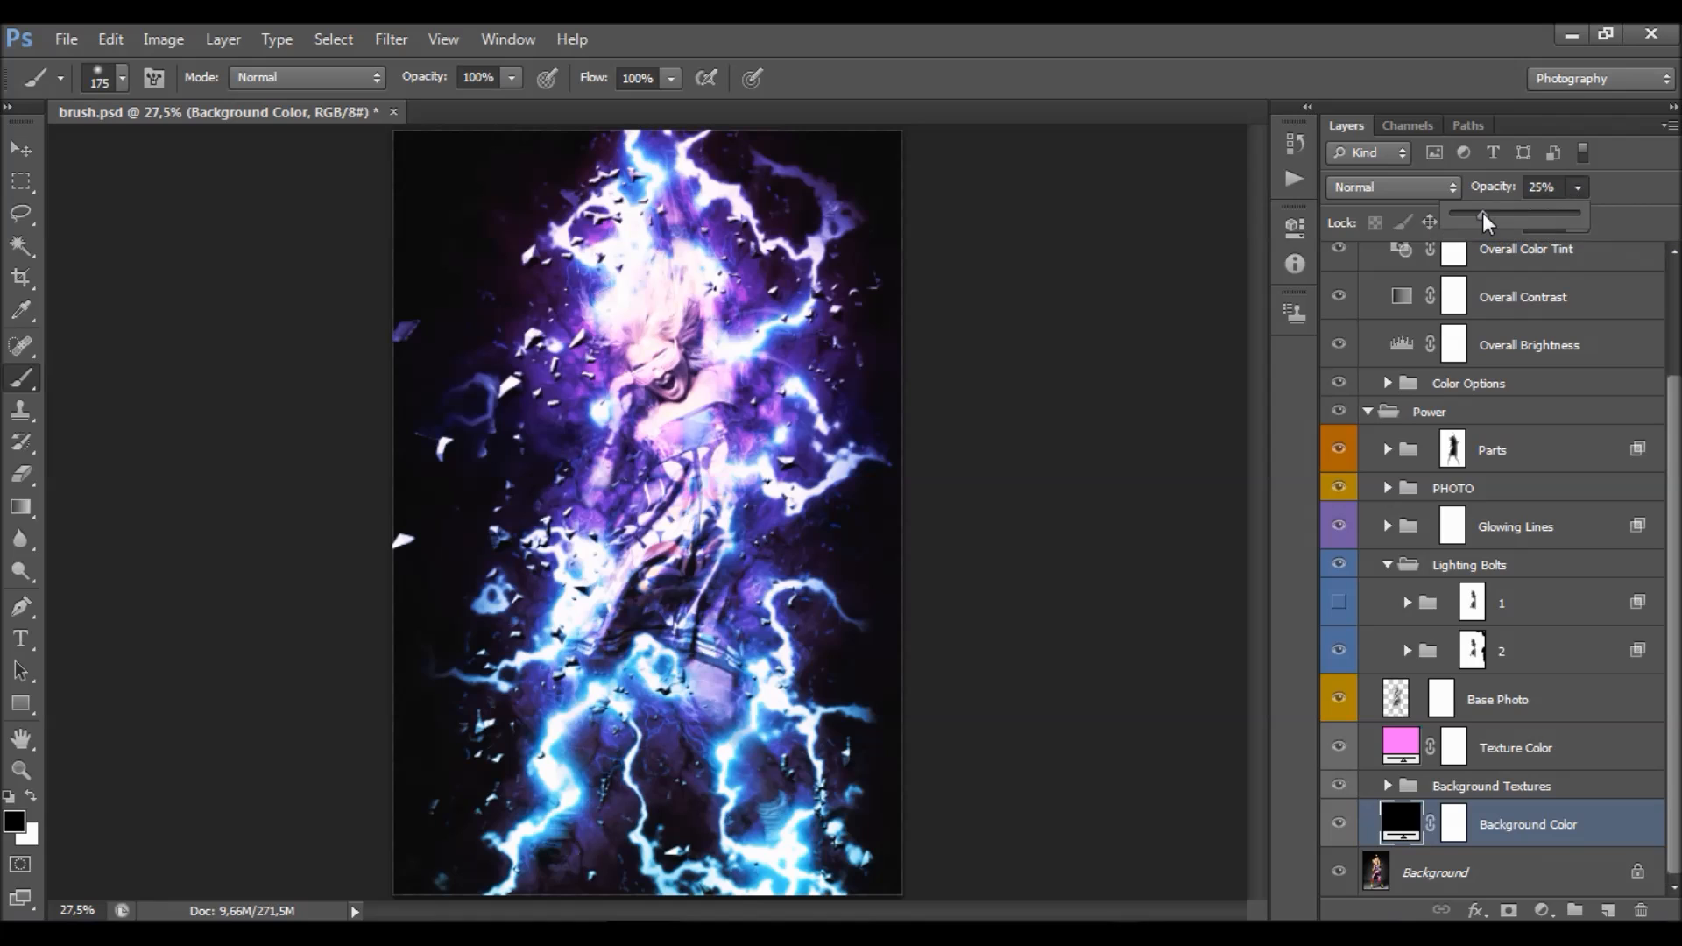
left_click_drag(1482, 212, 1510, 215)
left_click(1338, 823)
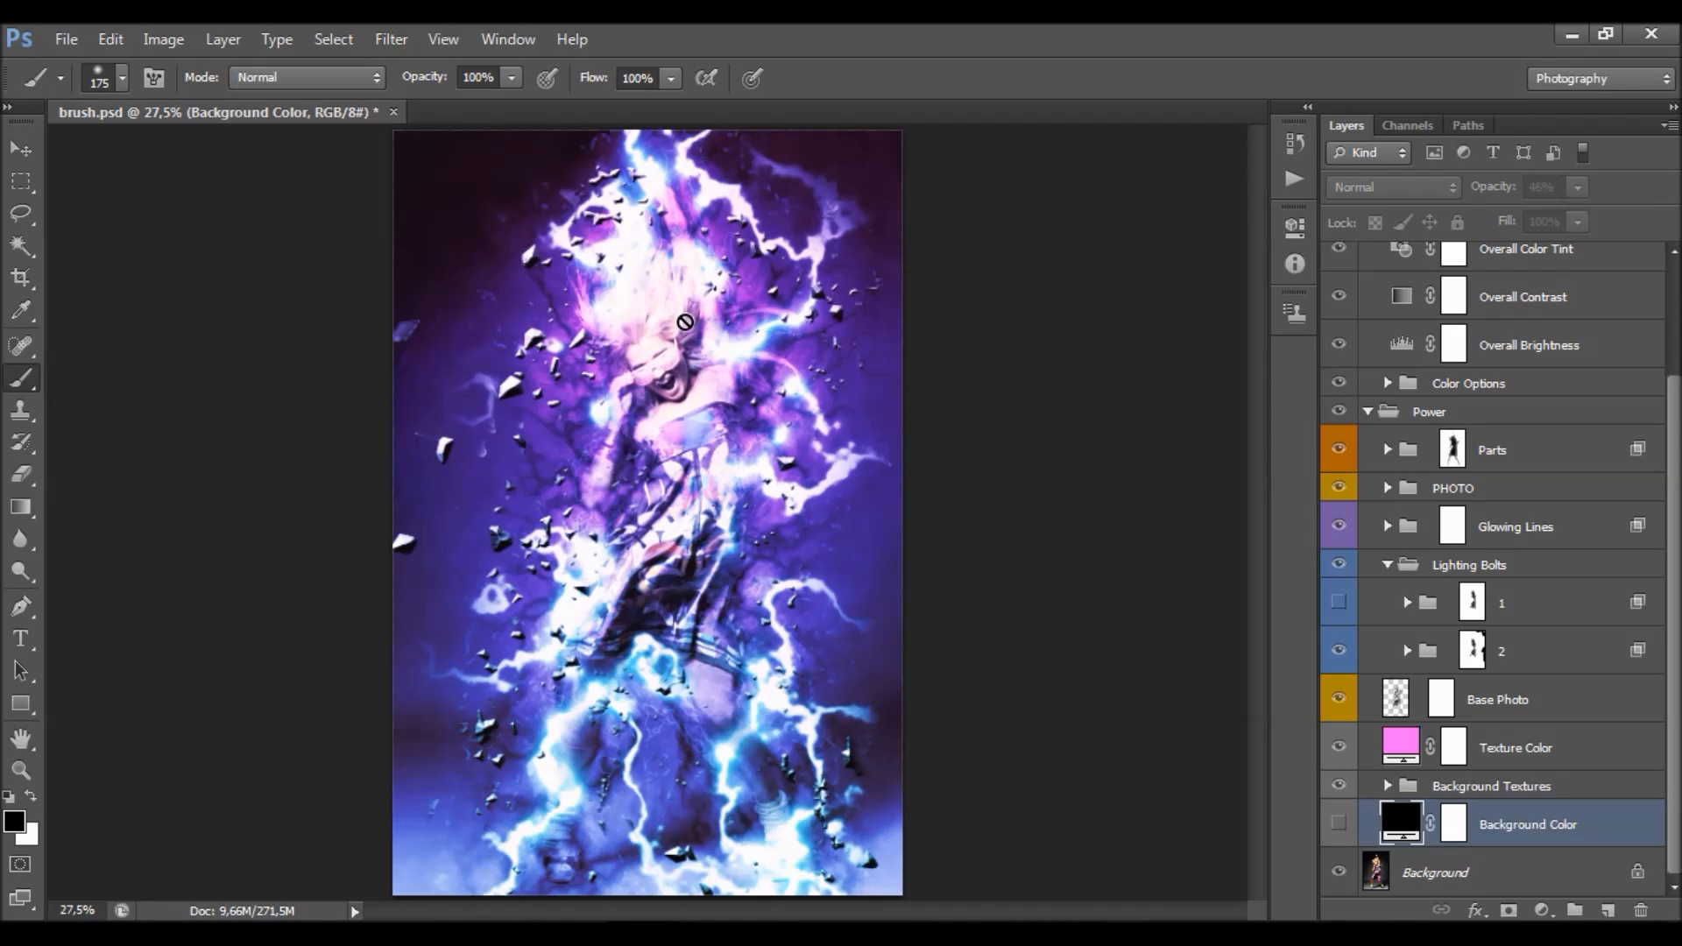
left_click(1339, 824)
- Select the layer mask of group 2 in Lighting Bolts and switch the painting color to white
scroll(775, 475, "up", 1)
left_click(1471, 650)
key("x")
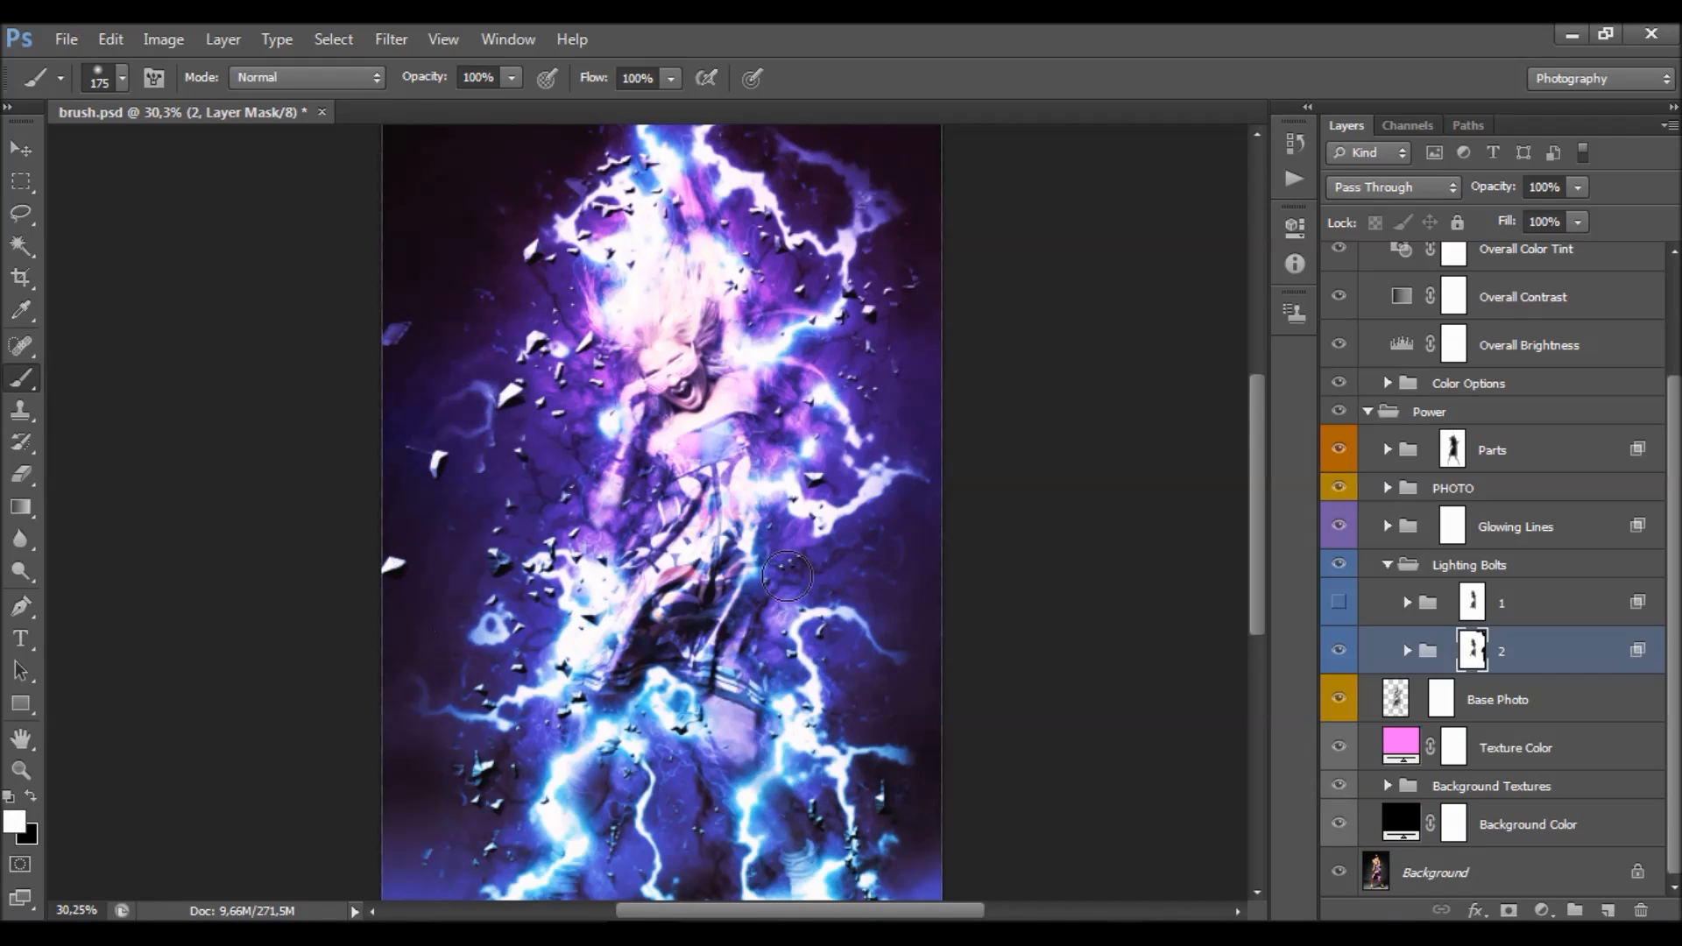
scroll(780, 508, "down", 3)
scroll(856, 379, "up", 2)
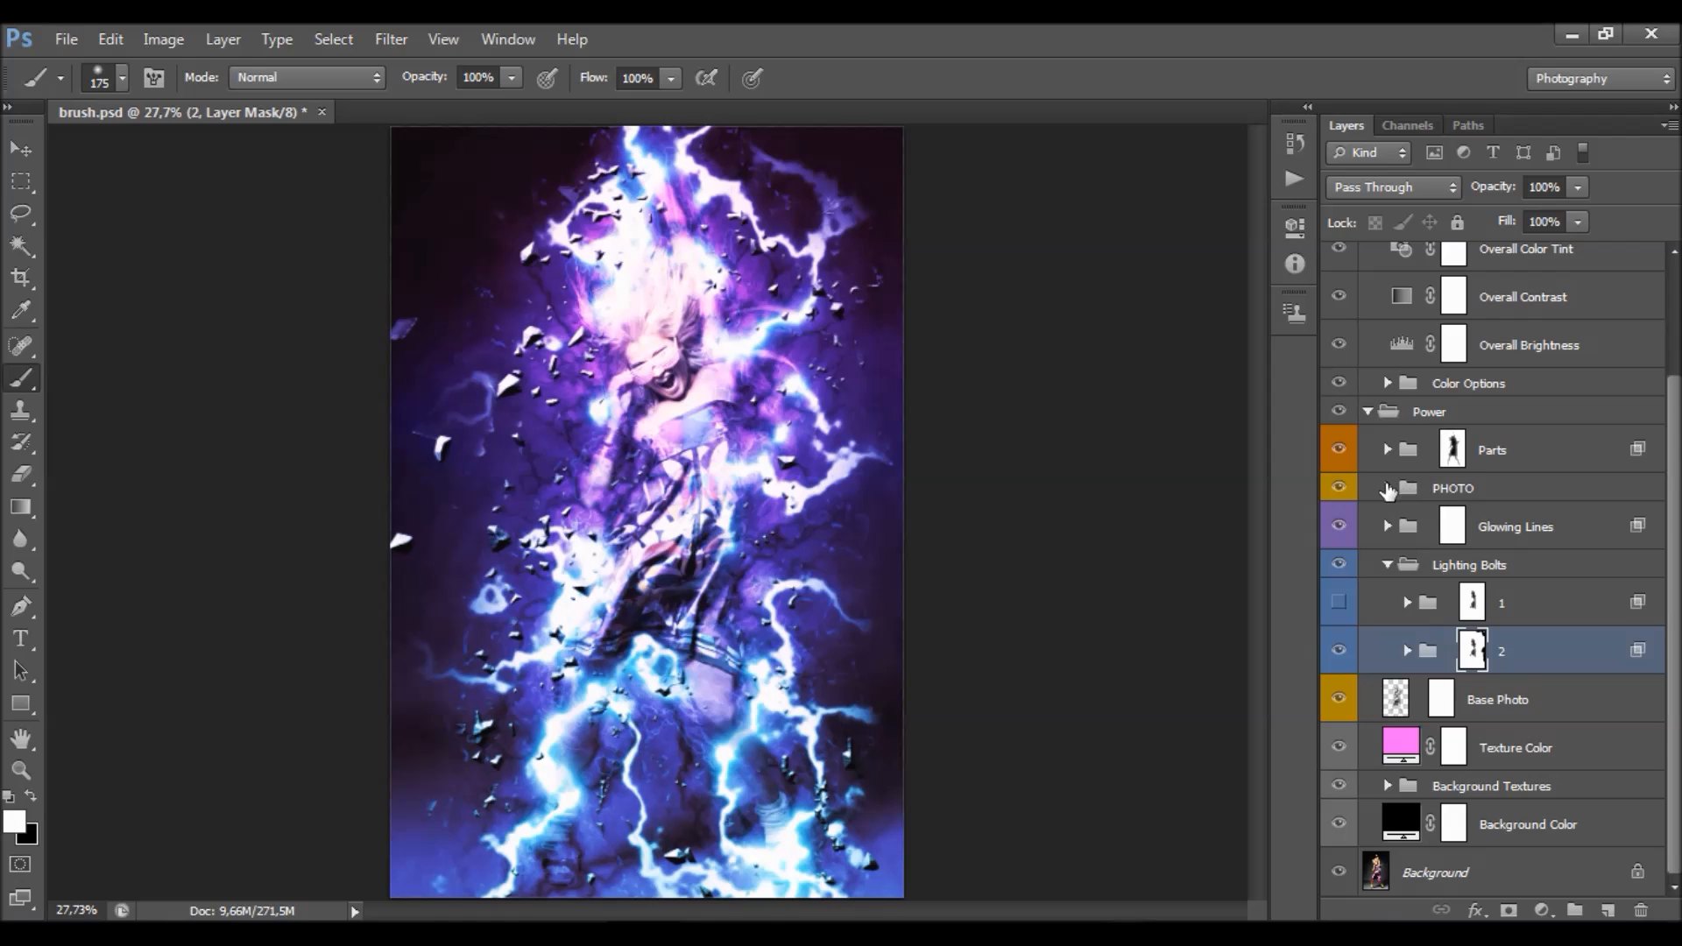
- Expand the PHOTO group, paint white on the Main Photo mask over the side of the dress, and undo the stroke
left_click(1388, 488)
left_click(1461, 673)
scroll(934, 583, "up", 2)
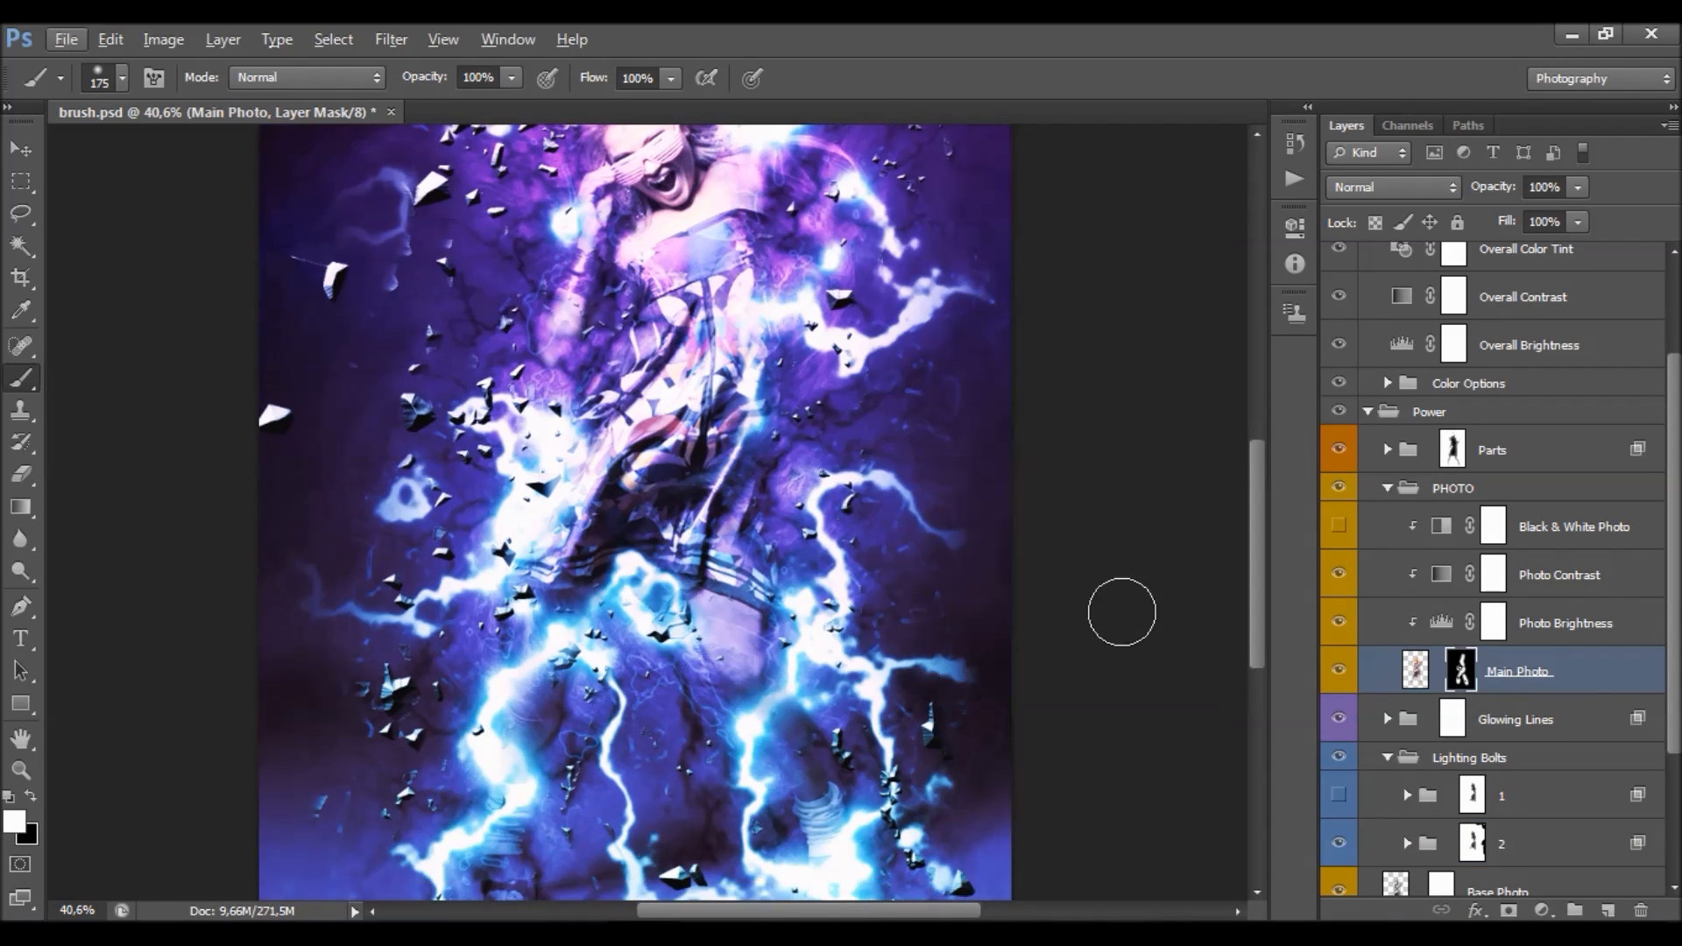
left_click_drag(1257, 570, 1299, 482)
scroll(928, 492, "up", 2)
scroll(819, 569, "down", 2)
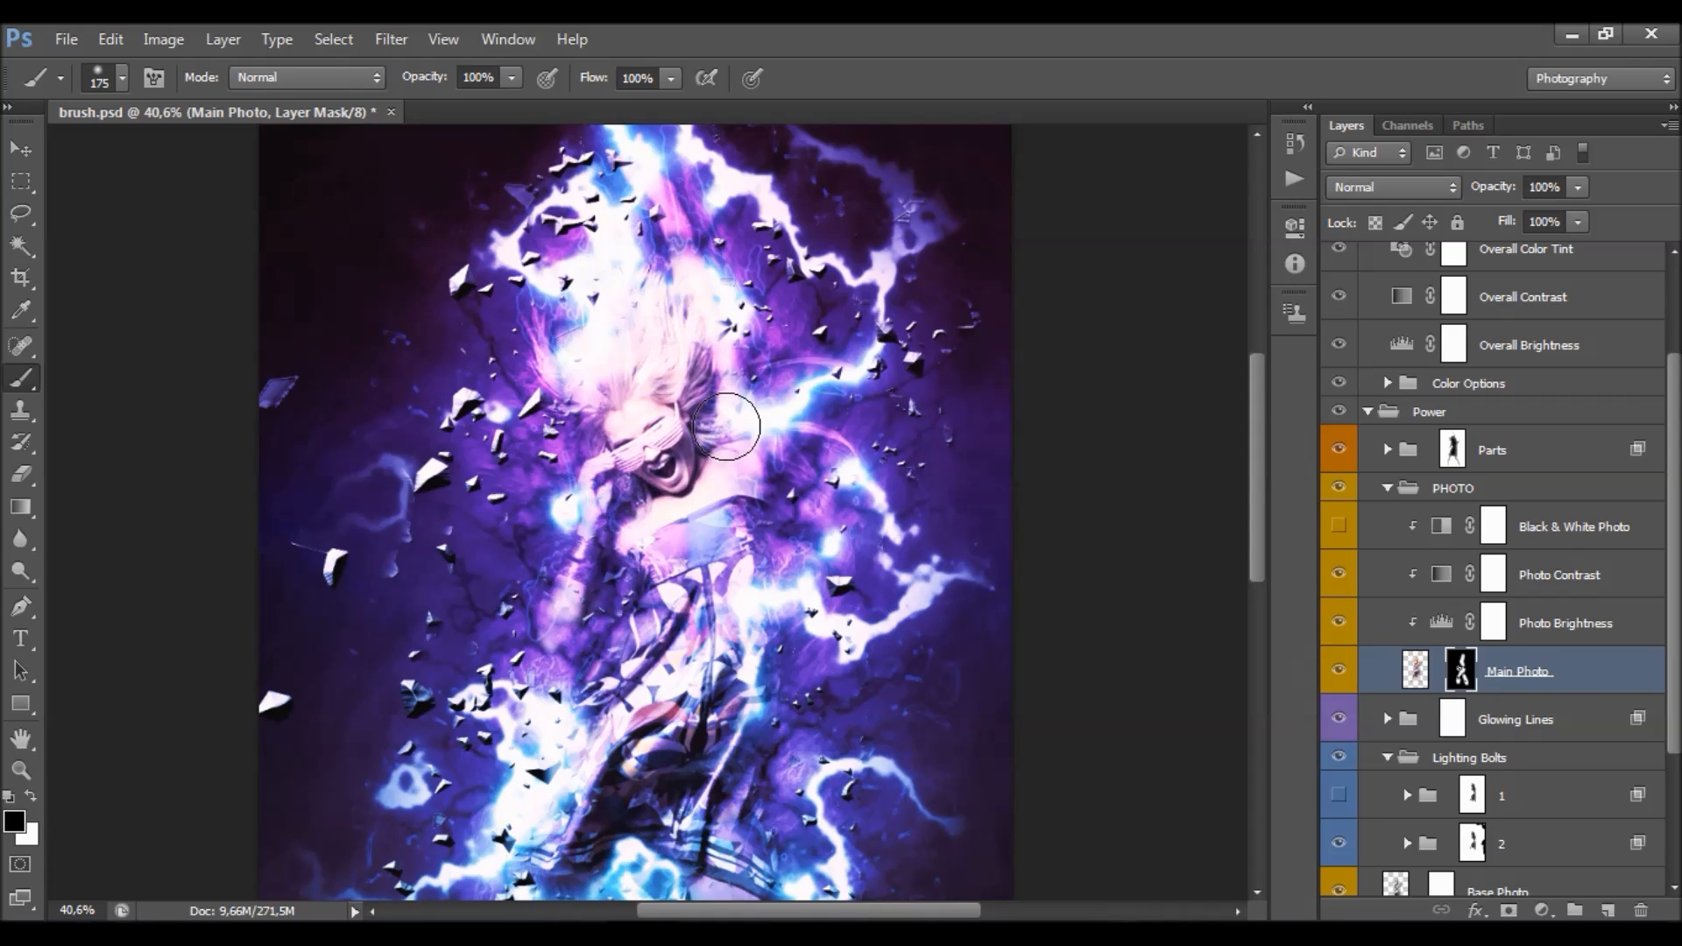
left_click(30, 798)
scroll(725, 497, "down", 3)
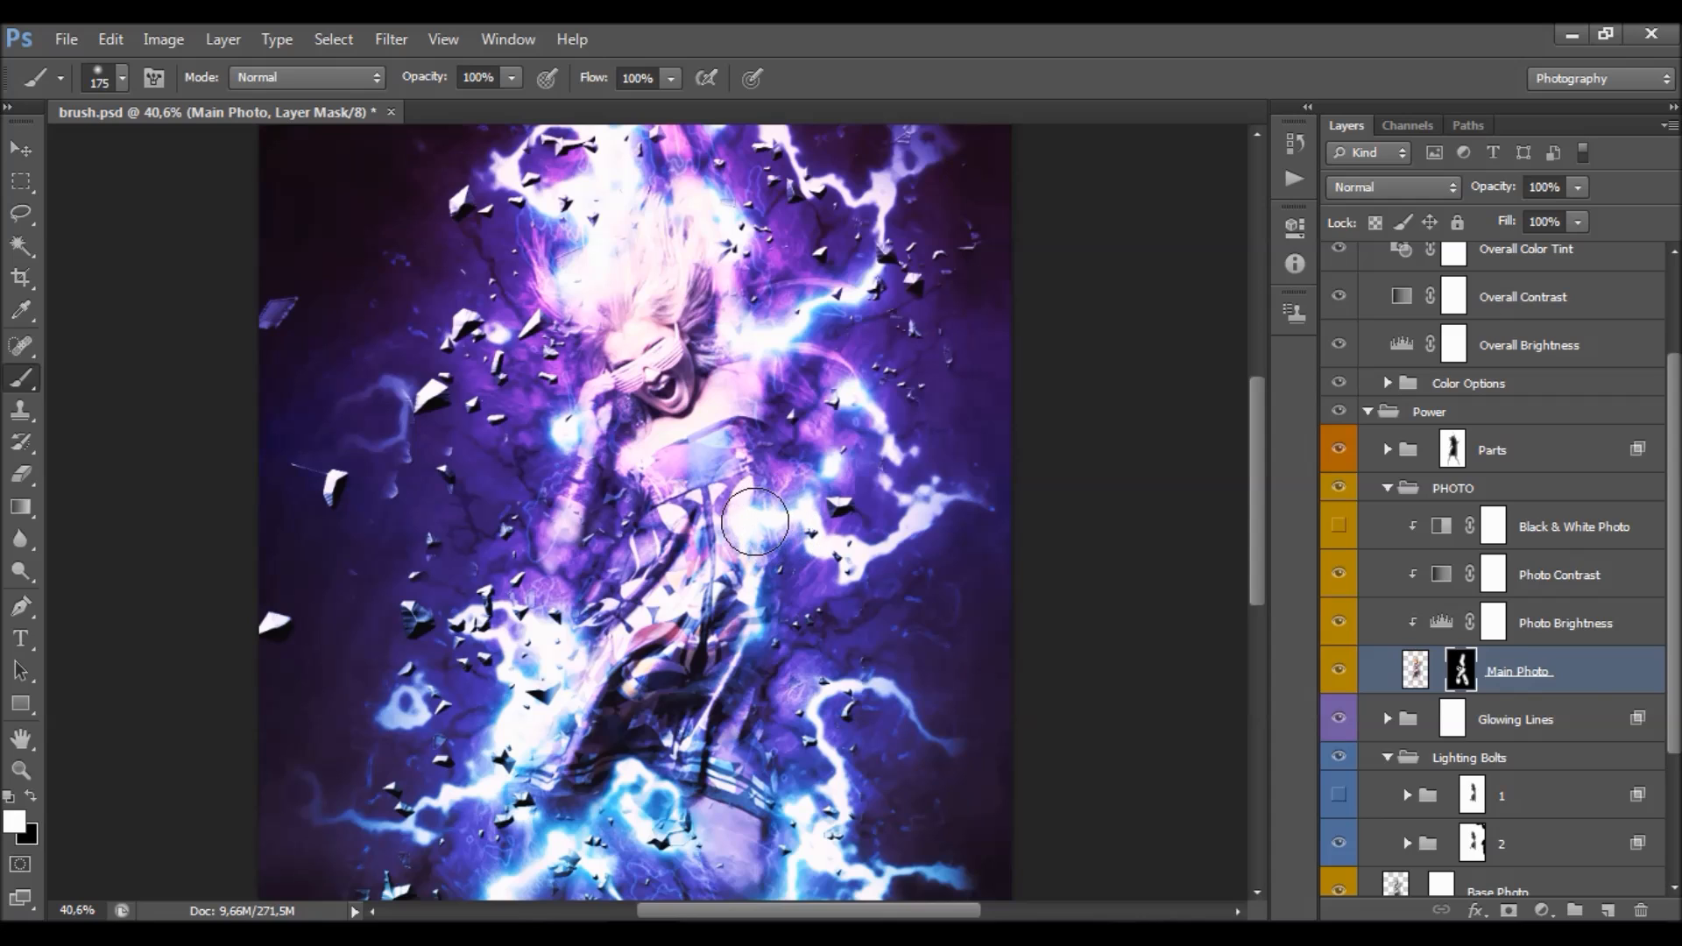
mouse_move(762, 504)
left_mouse_down()
mouse_move(744, 543)
mouse_move(758, 513)
mouse_move(756, 570)
mouse_move(745, 484)
left_mouse_up()
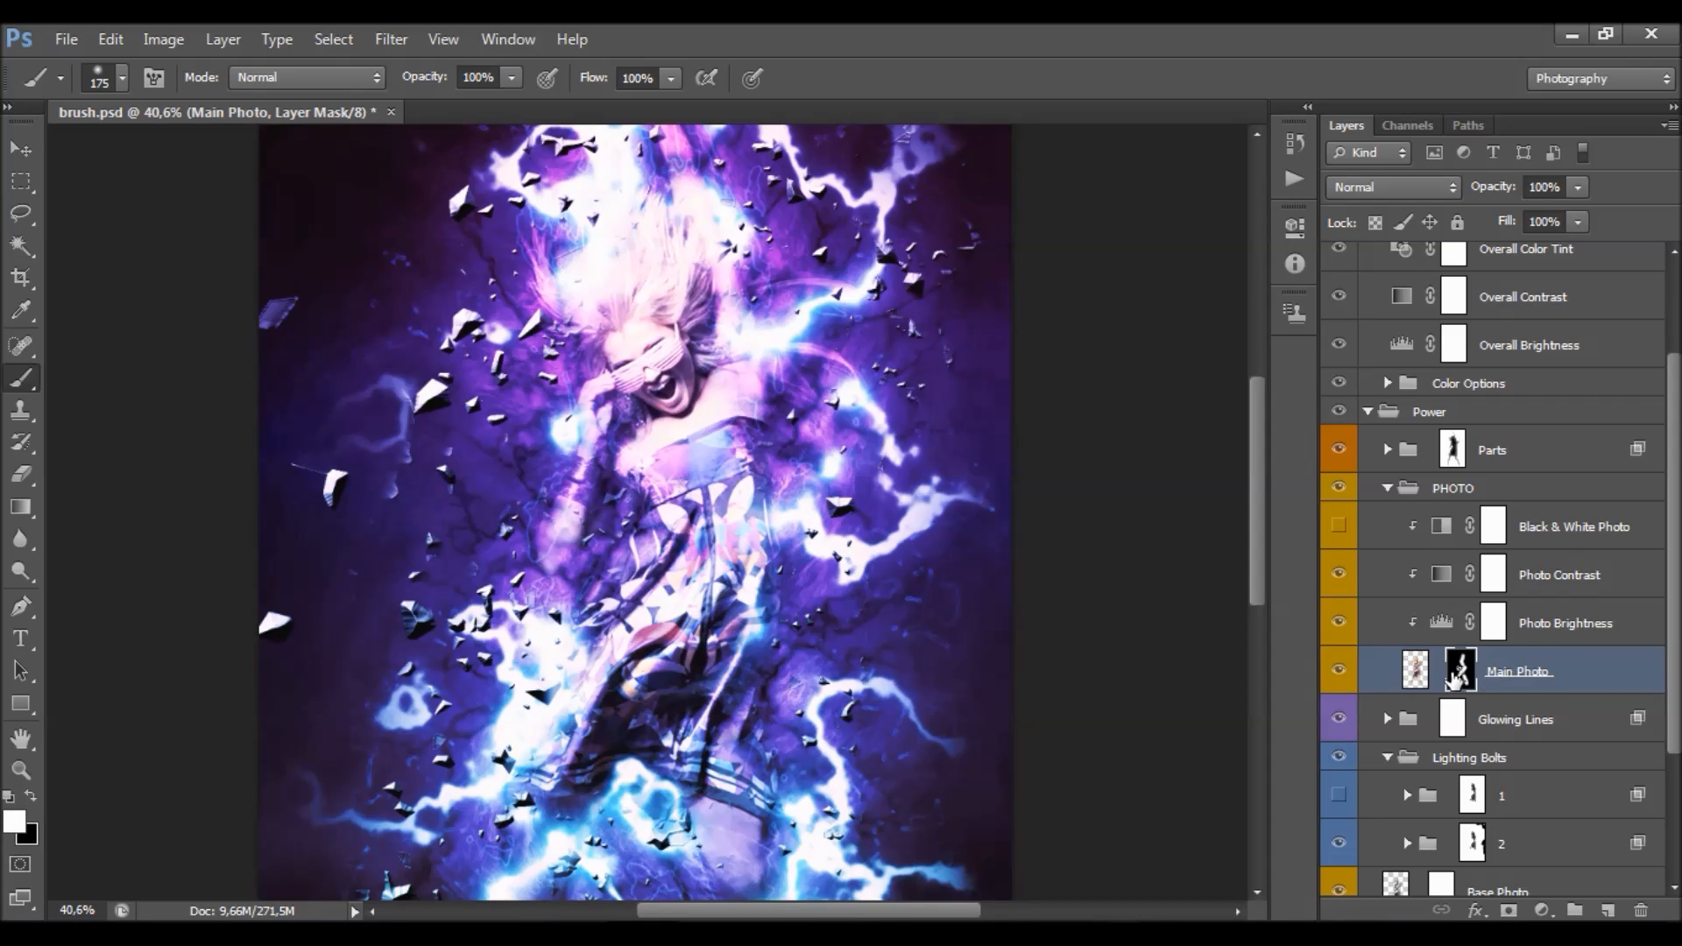
key("alt")
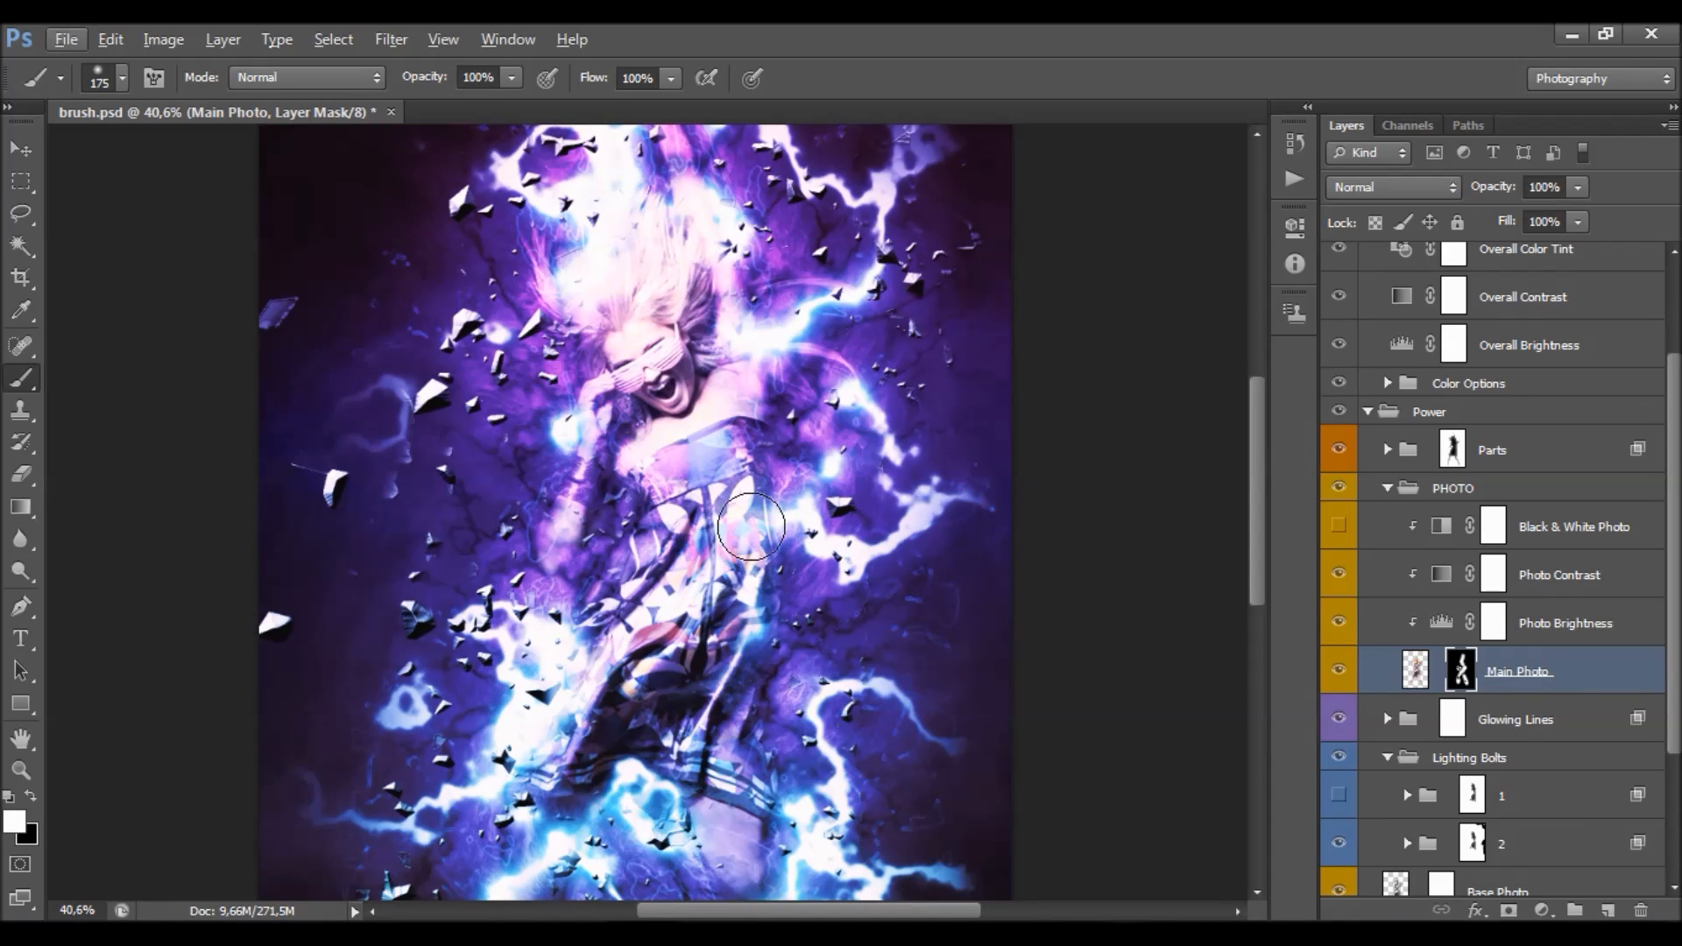
key("ctrl")
scroll(1446, 639, "down", 4)
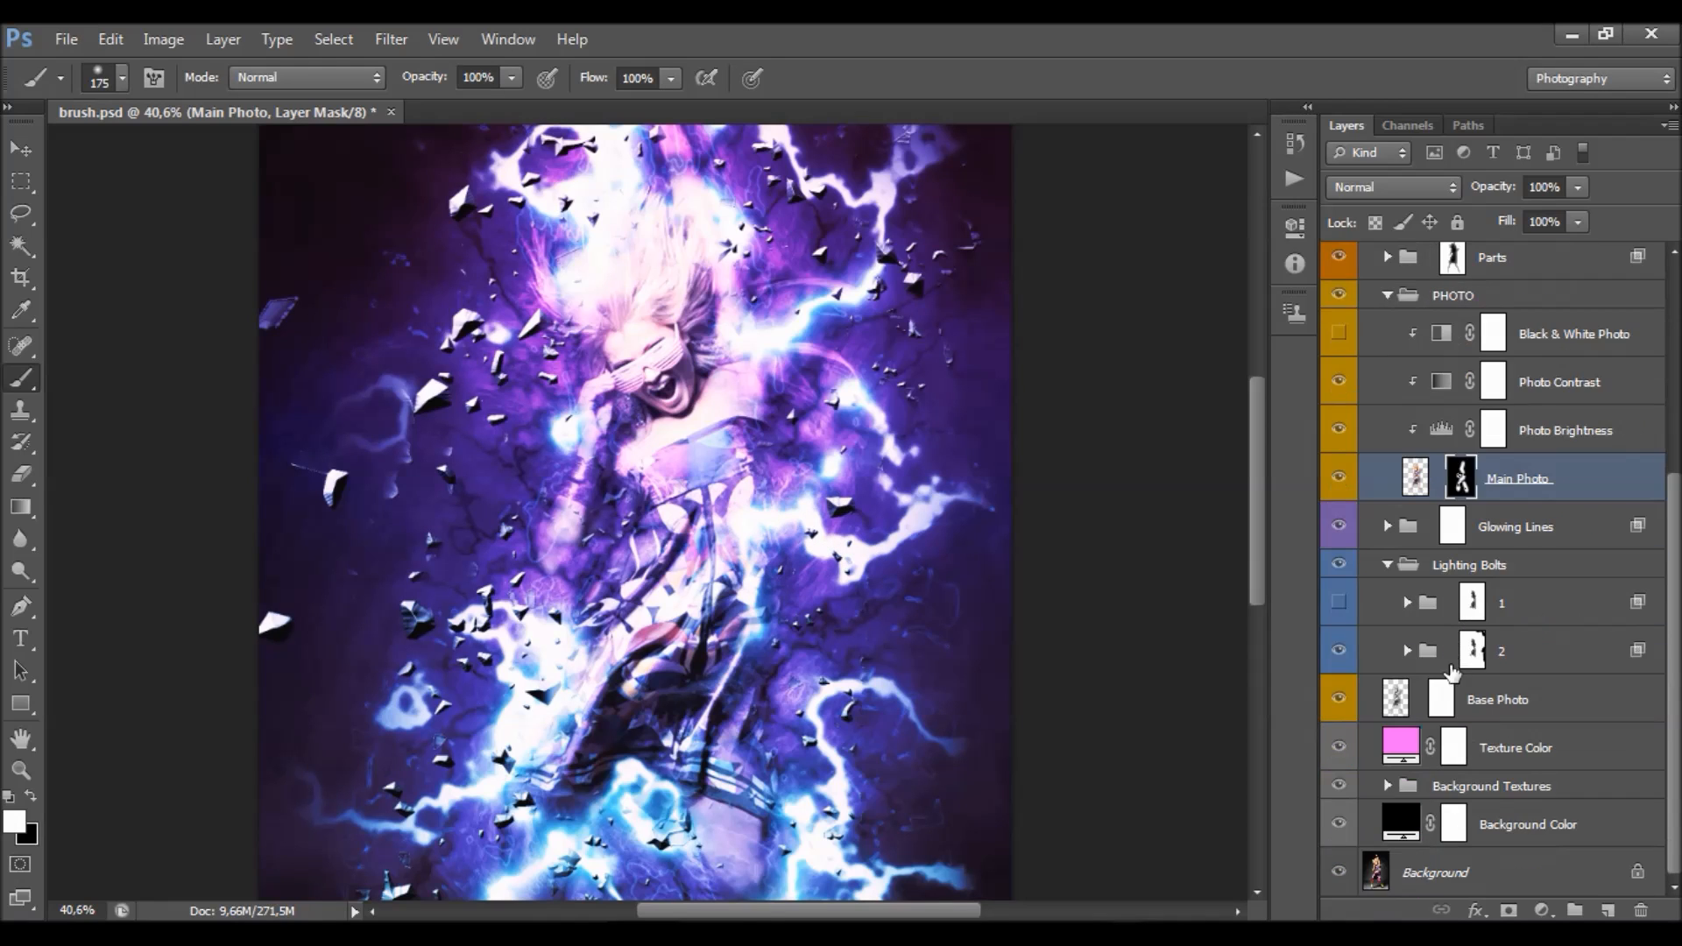
- Select the mask of lightning group 2, switch the painting color to black, and inspect the woman with the Main Photo mask selected
left_click(1471, 649)
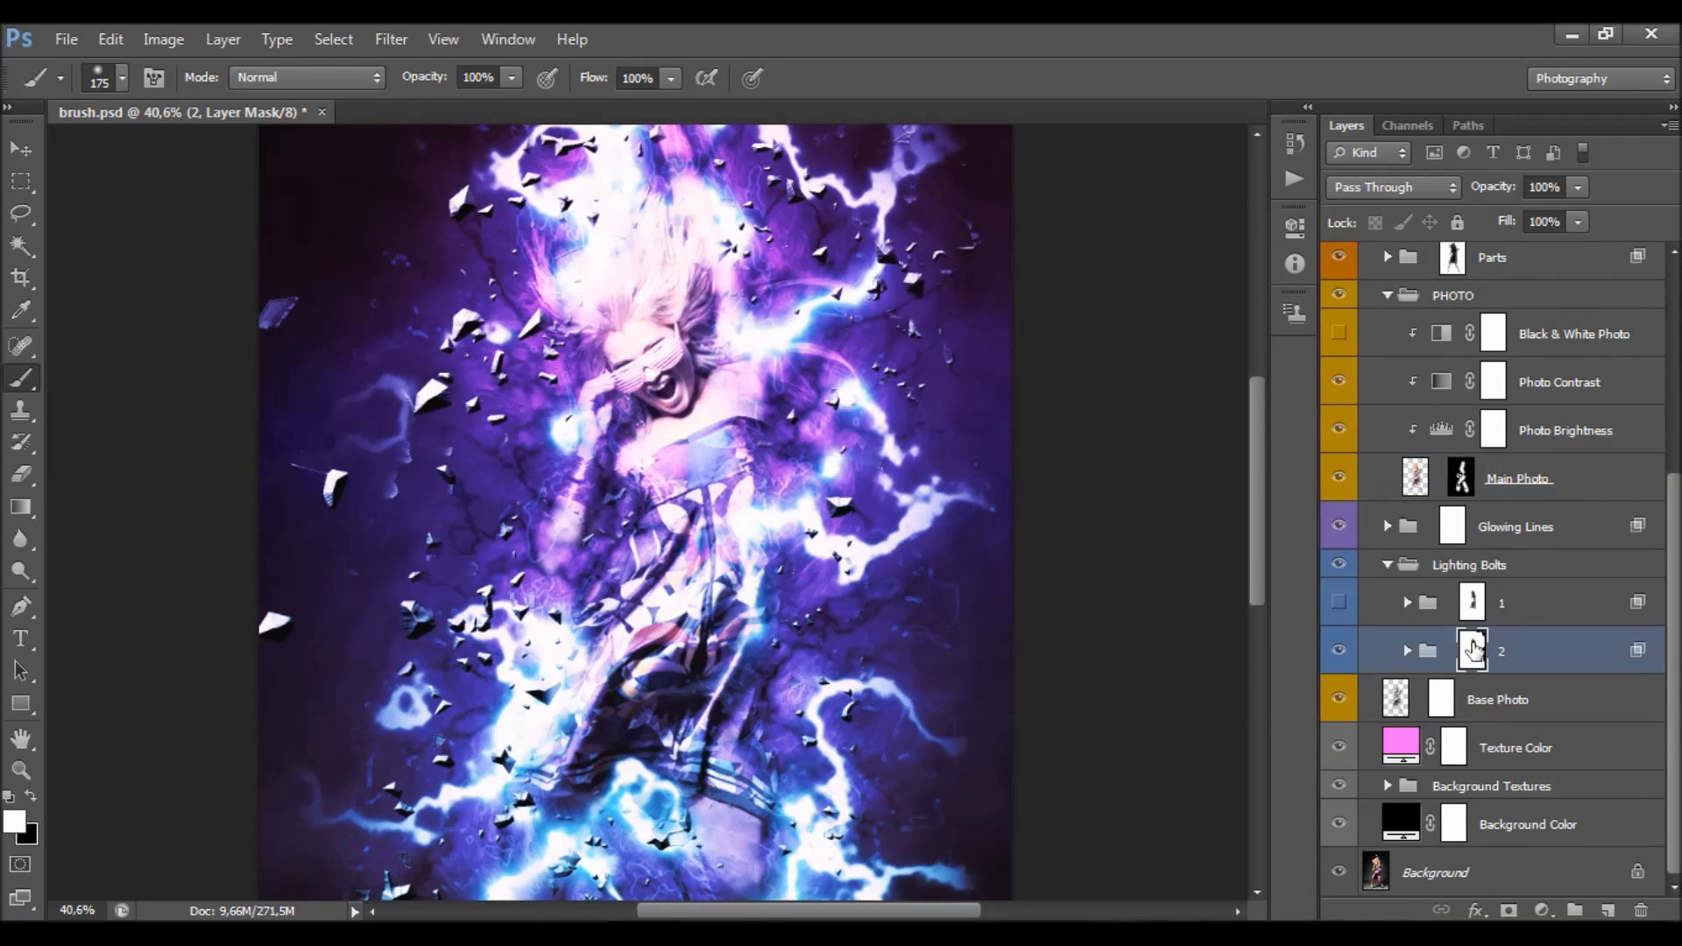
left_click(33, 796)
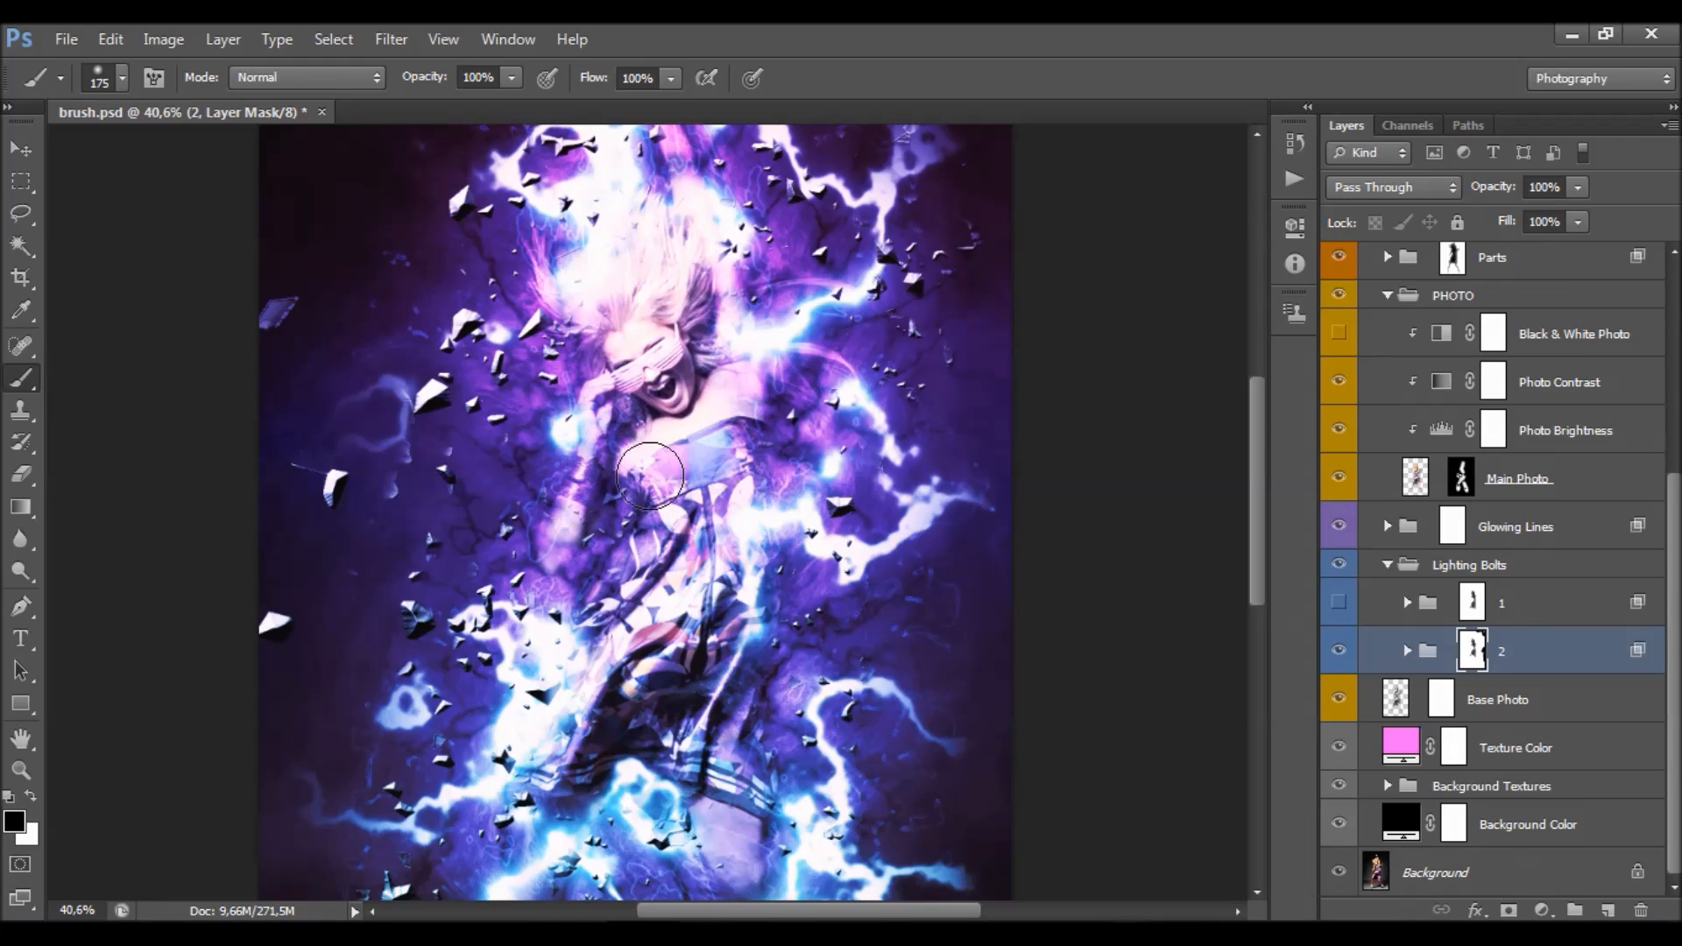
left_click(1460, 479)
scroll(759, 355, "down", 3)
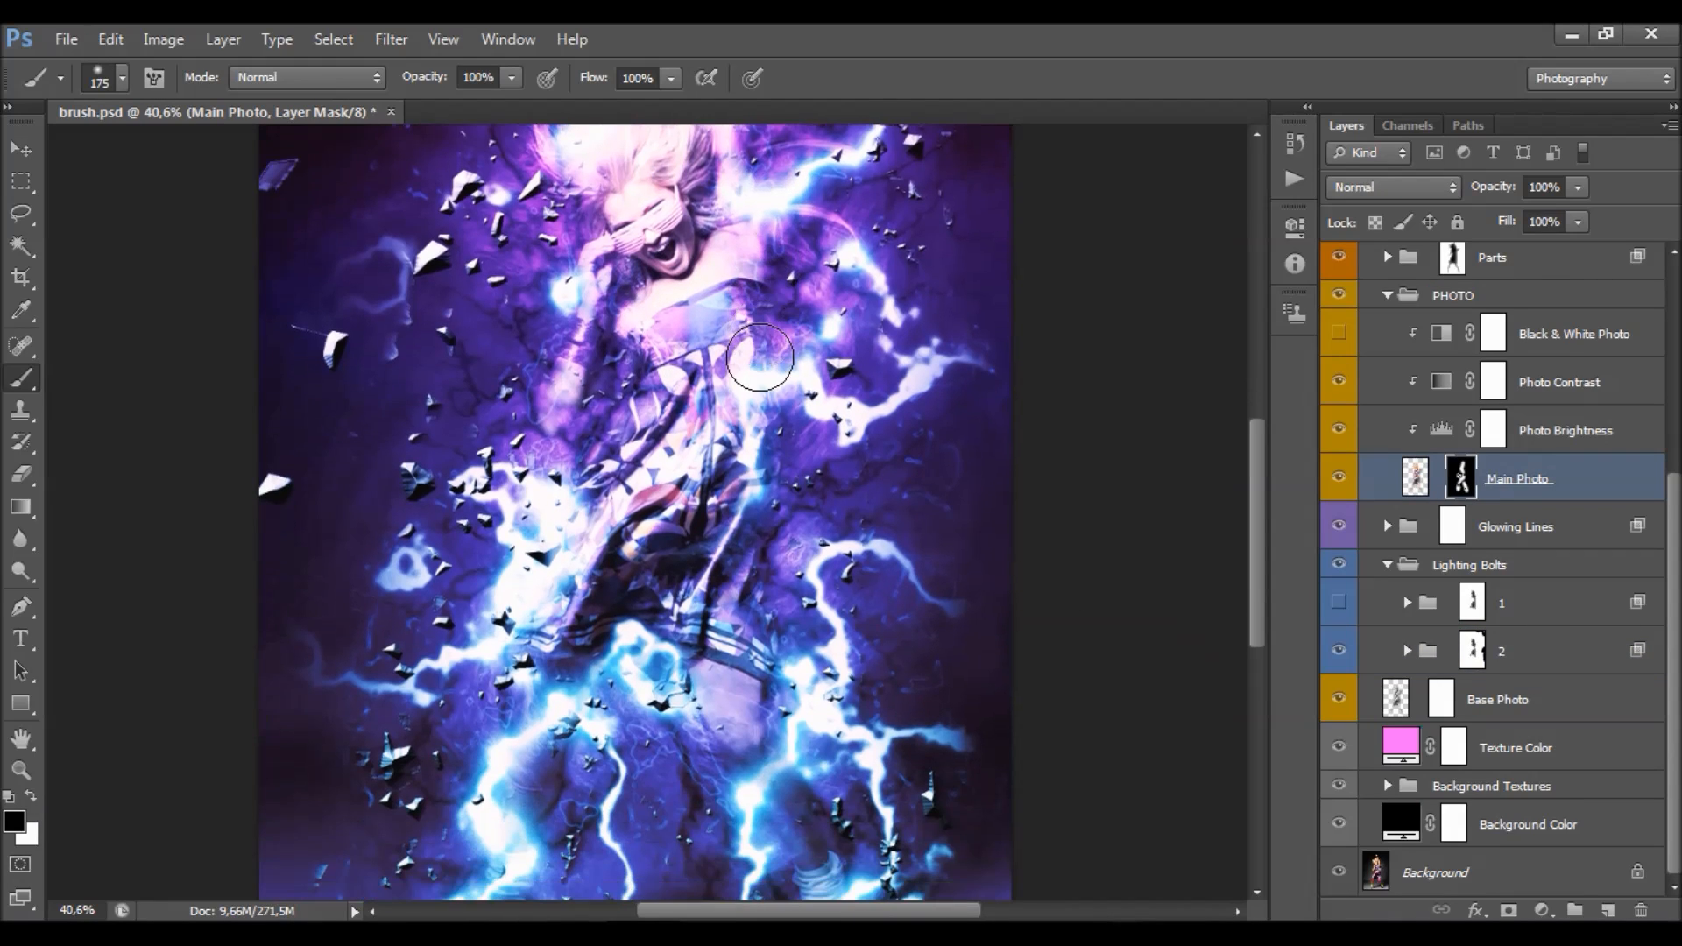
scroll(758, 359, "up", 3)
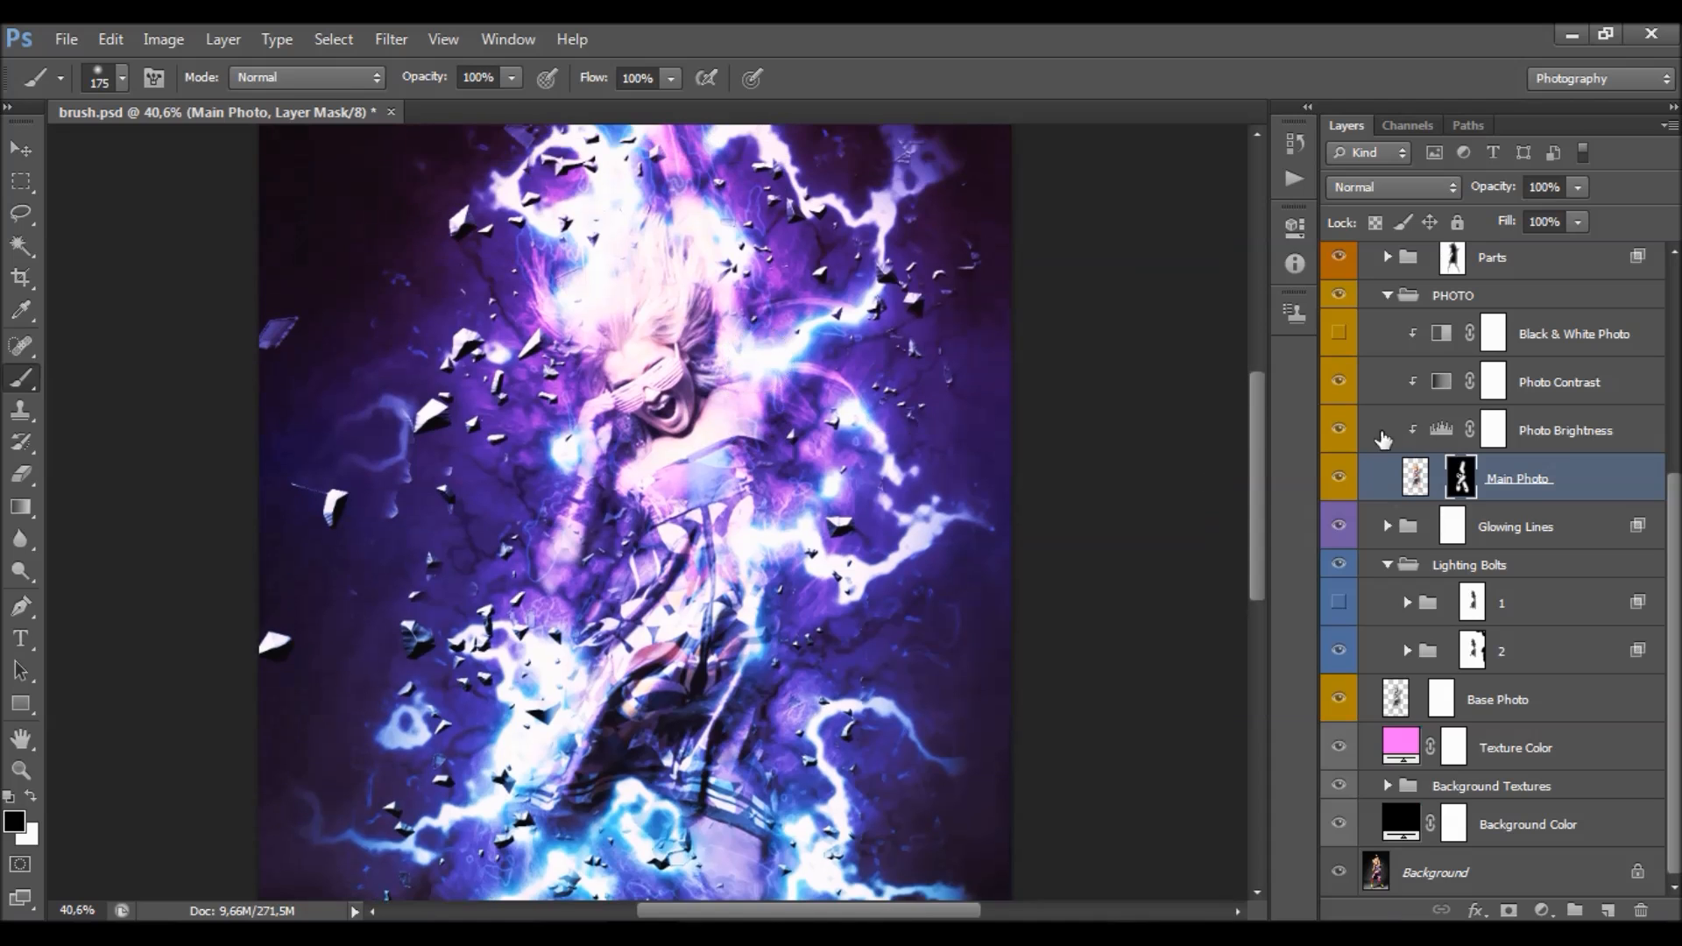
scroll(677, 380, "down", 3)
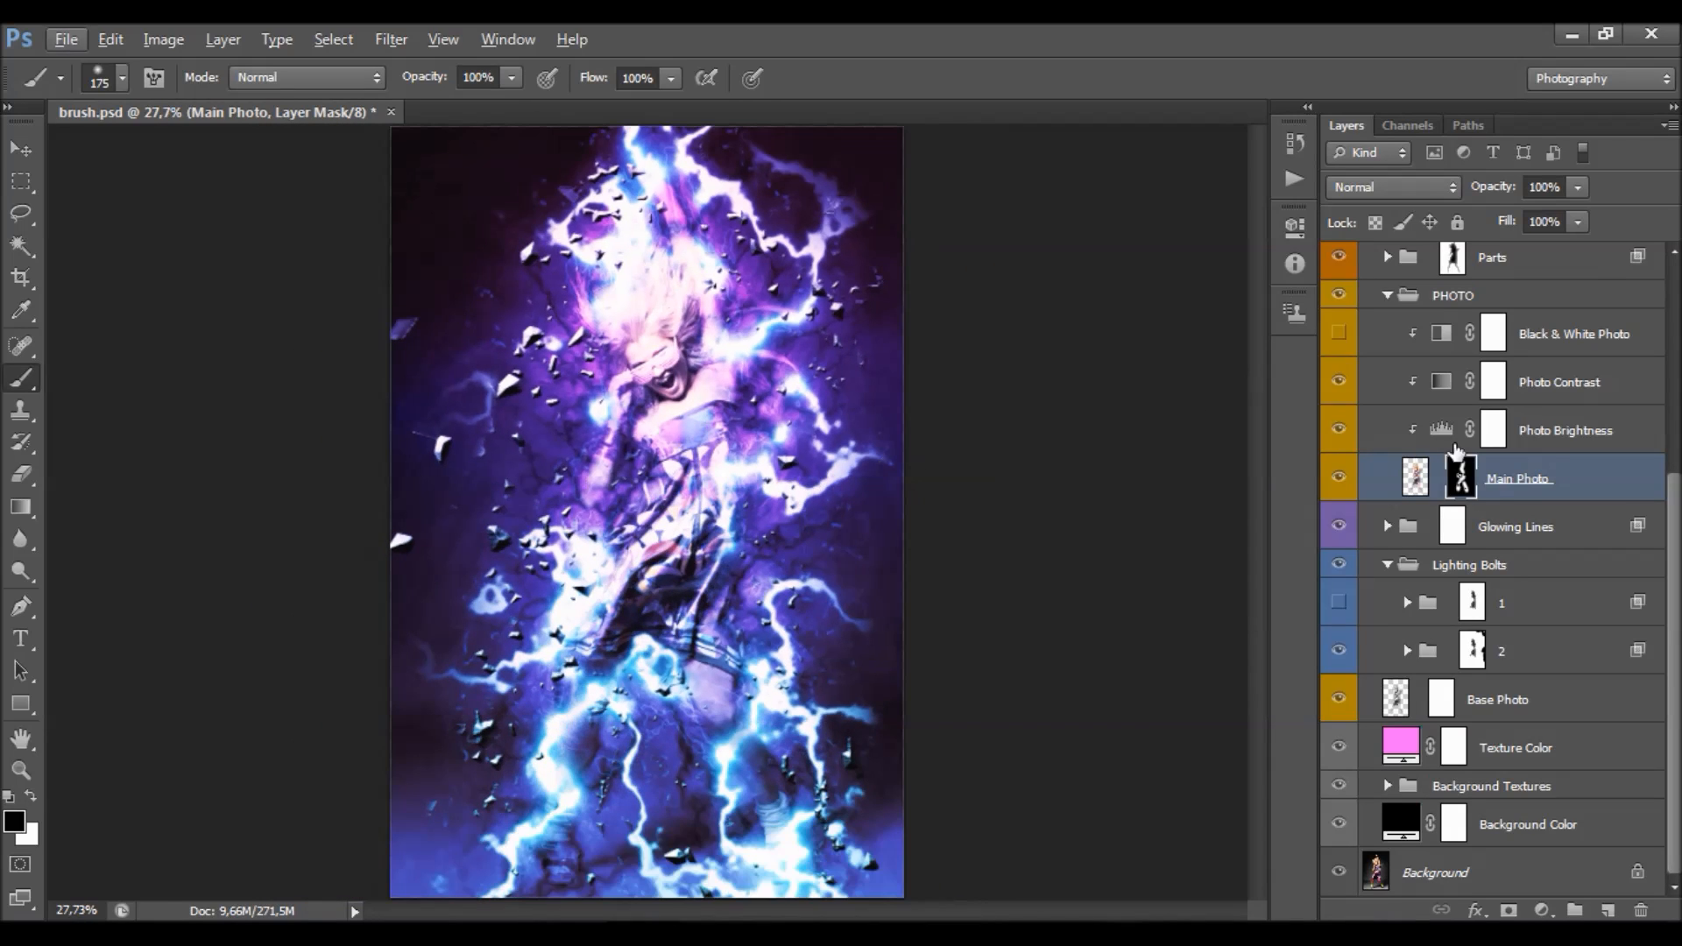
- Collapse the PHOTO and Lighting Bolts groups and compare the image without and with the Parts group, leaving it visible
scroll(1495, 495, "up", 3)
left_click(1507, 455)
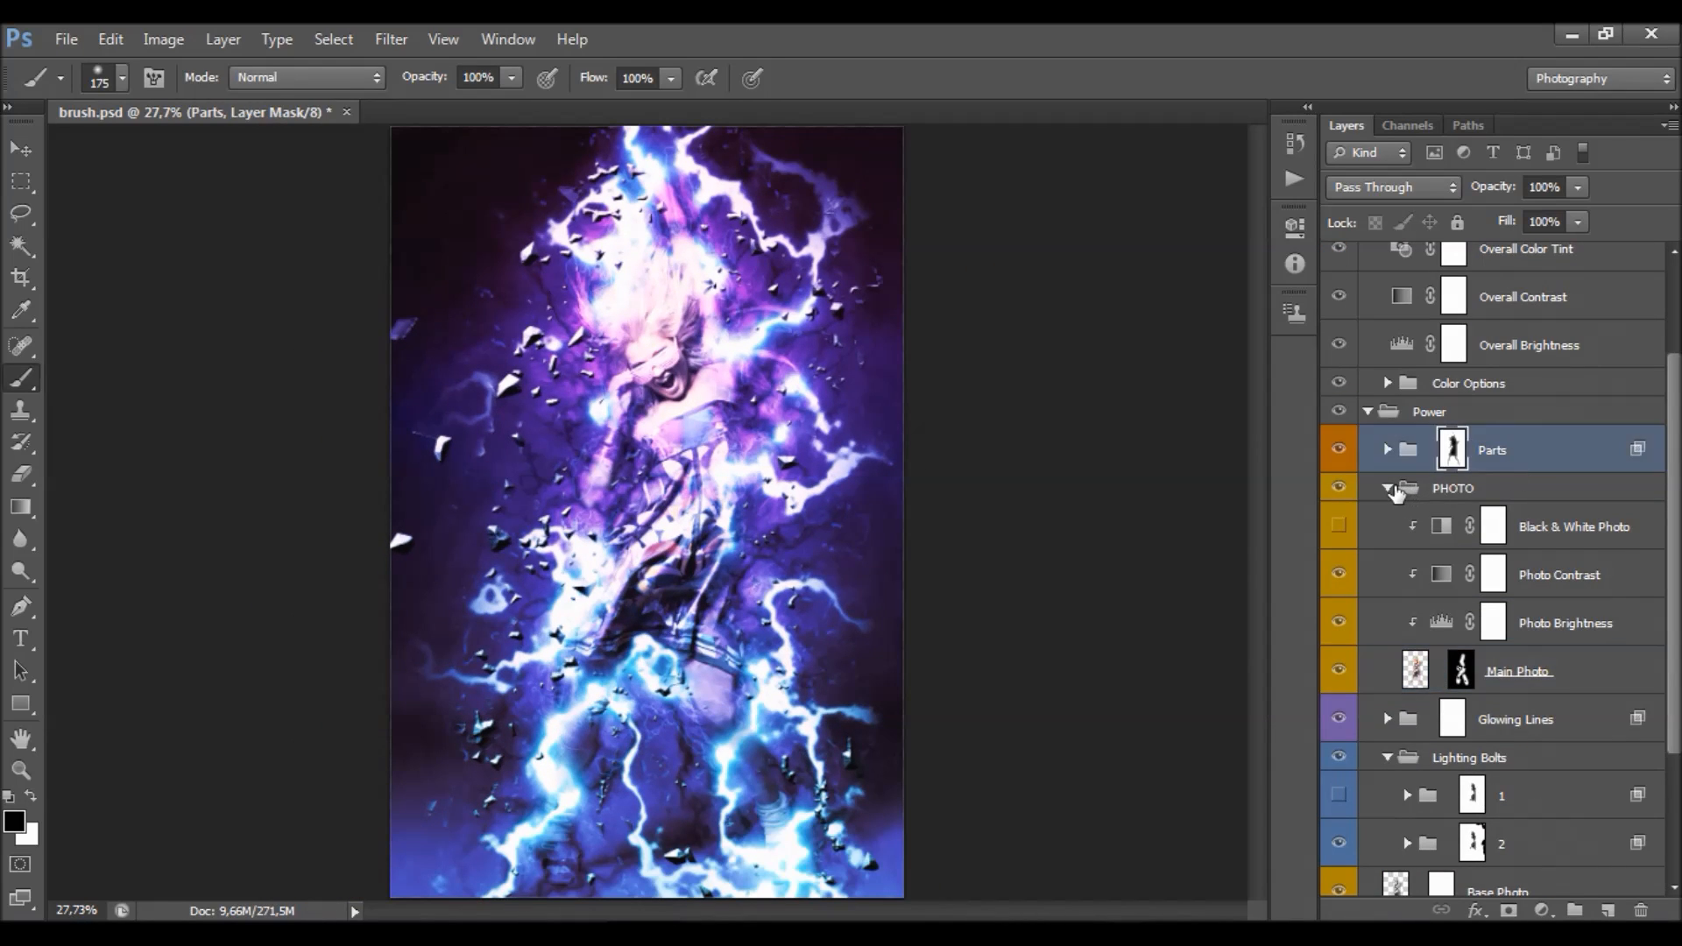
left_click(1388, 488)
left_click(1393, 566)
left_click(1340, 547)
left_click(1339, 547)
left_click(1340, 547)
left_click(1339, 546)
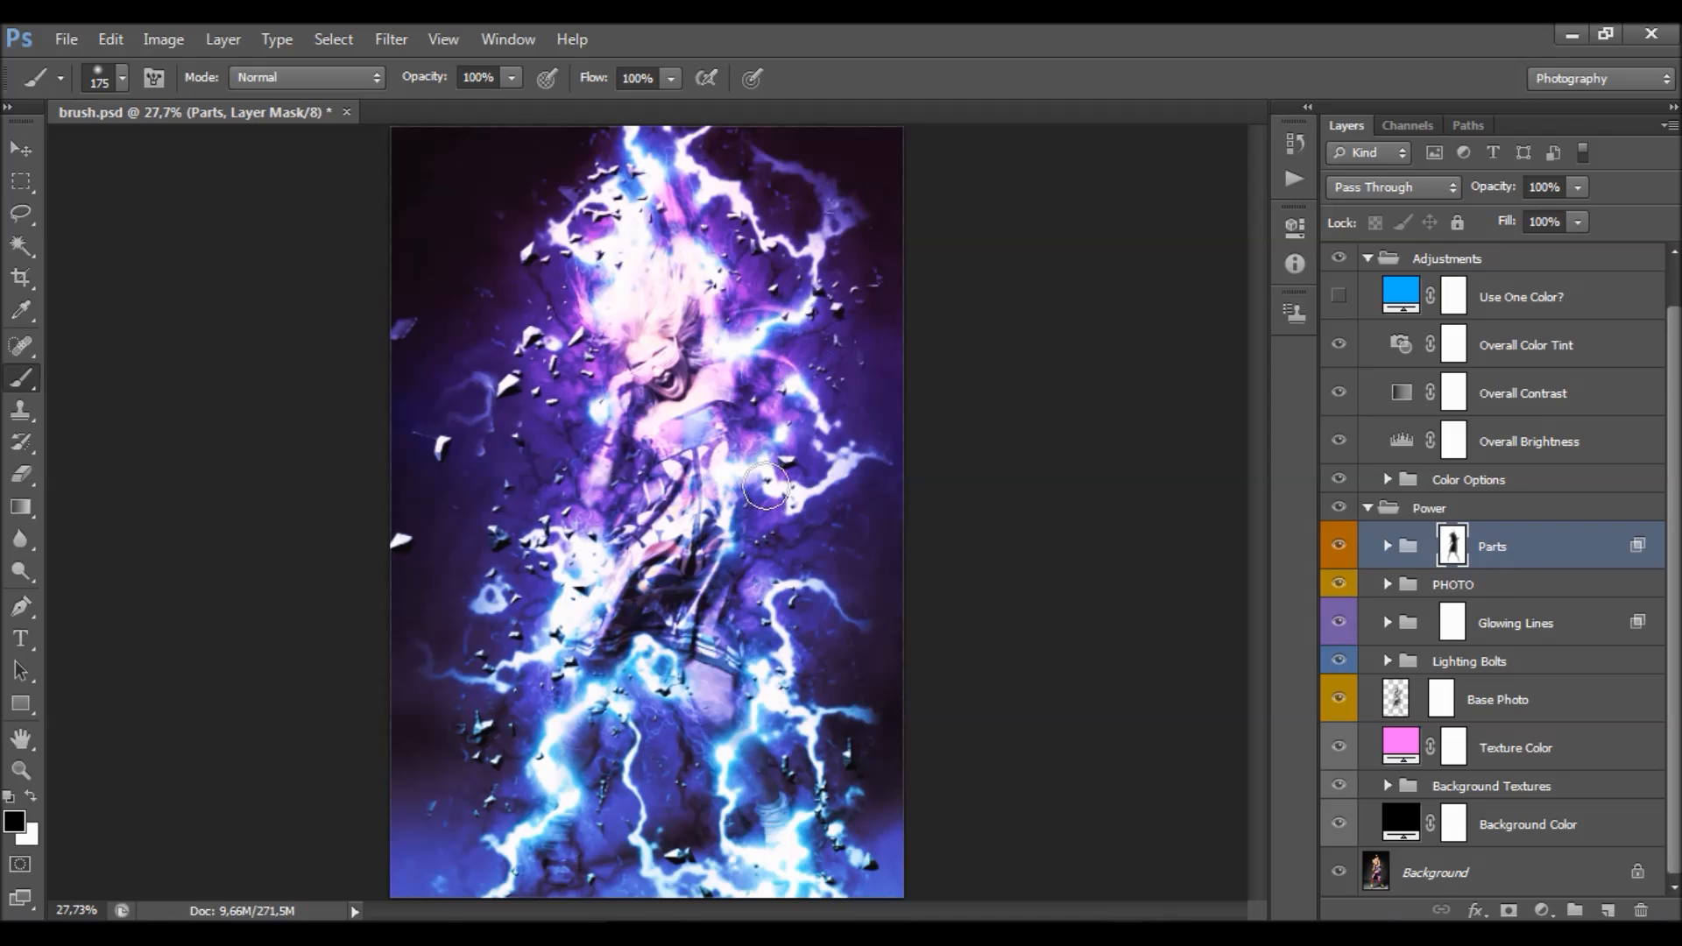
- Expand the Parts group and select the Parts 2 debris layer
scroll(721, 525, "down", 2)
scroll(721, 521, "up", 3)
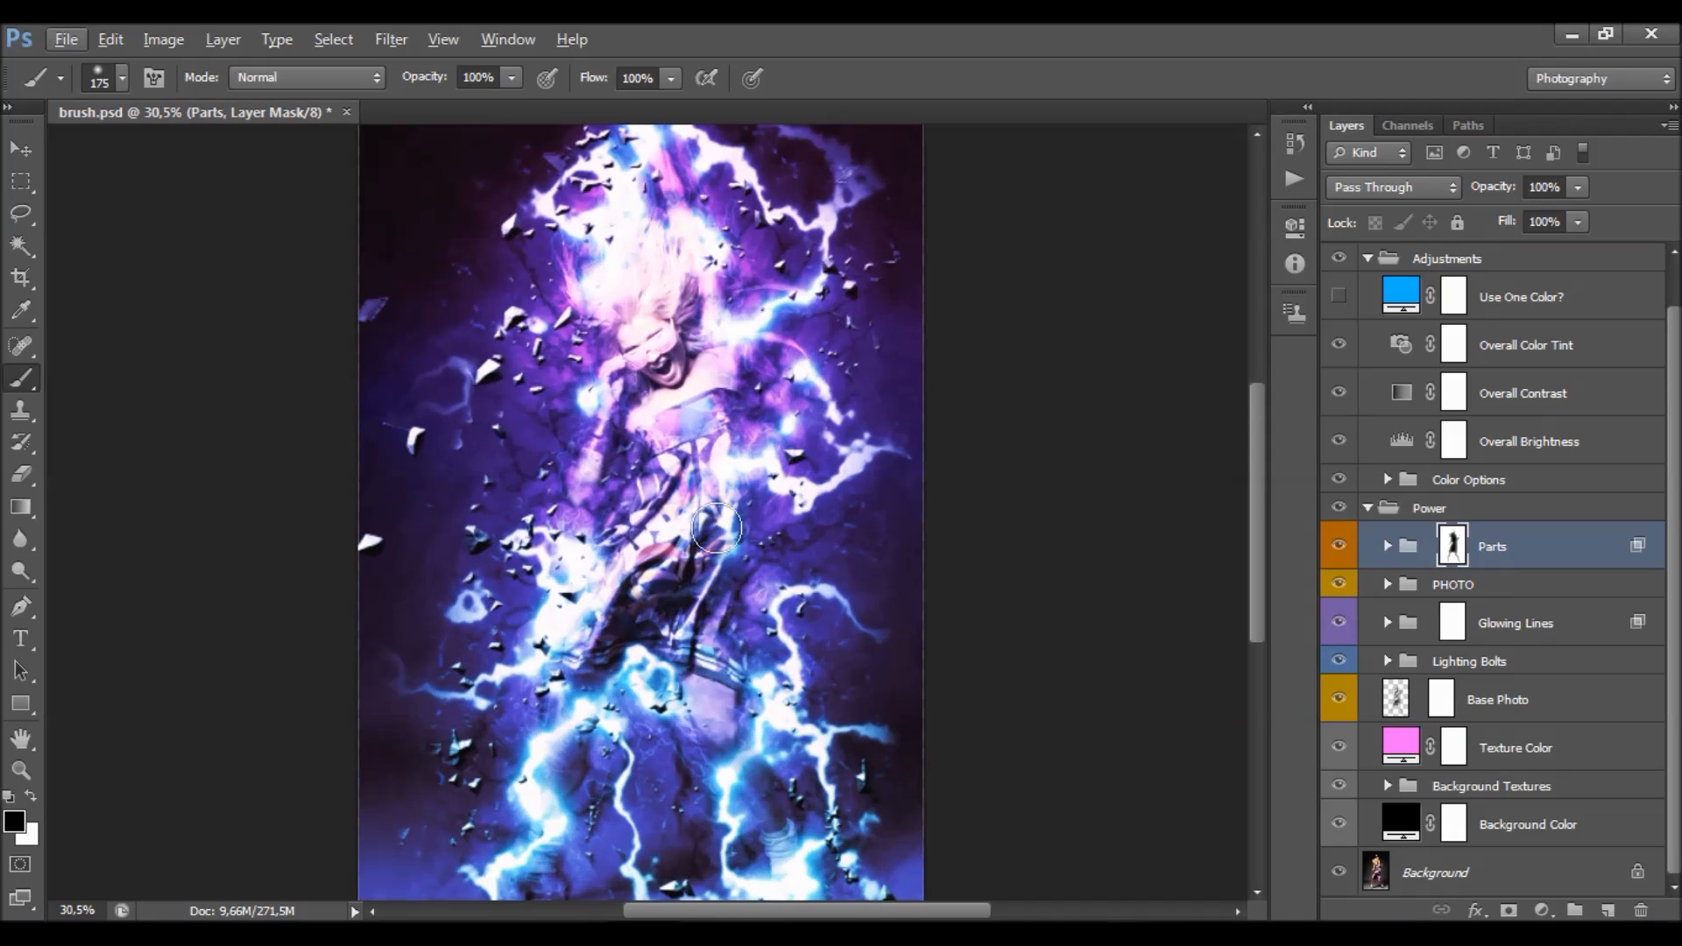
left_click(1385, 547)
scroll(1524, 543, "down", 5)
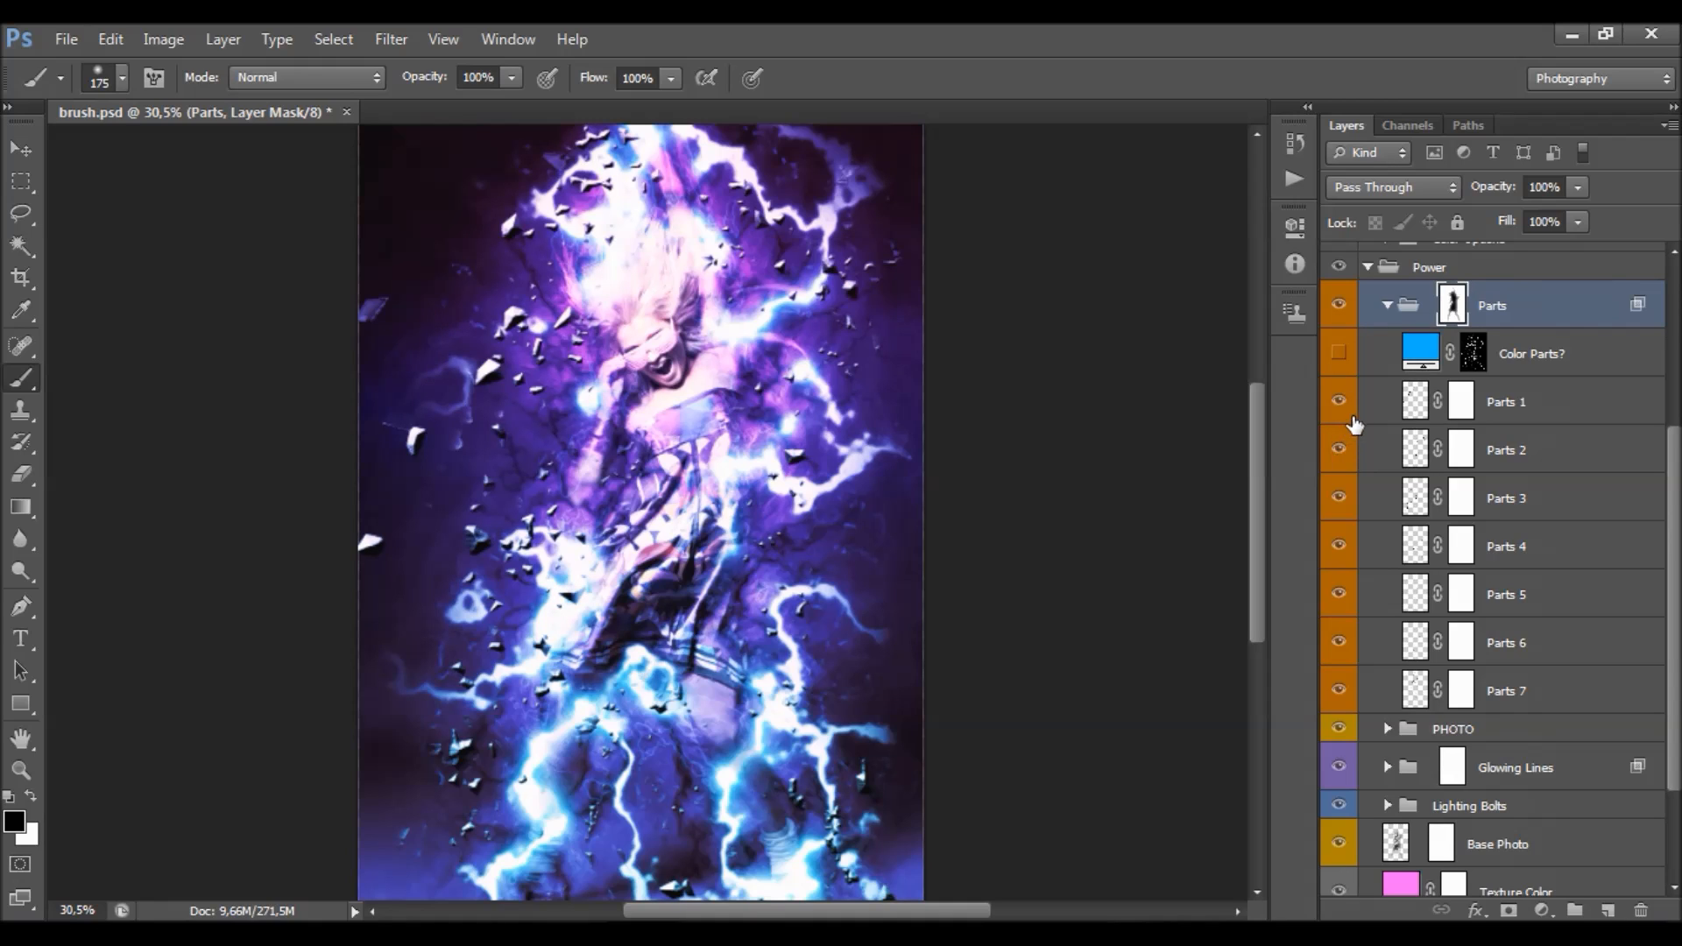
left_click(1509, 409)
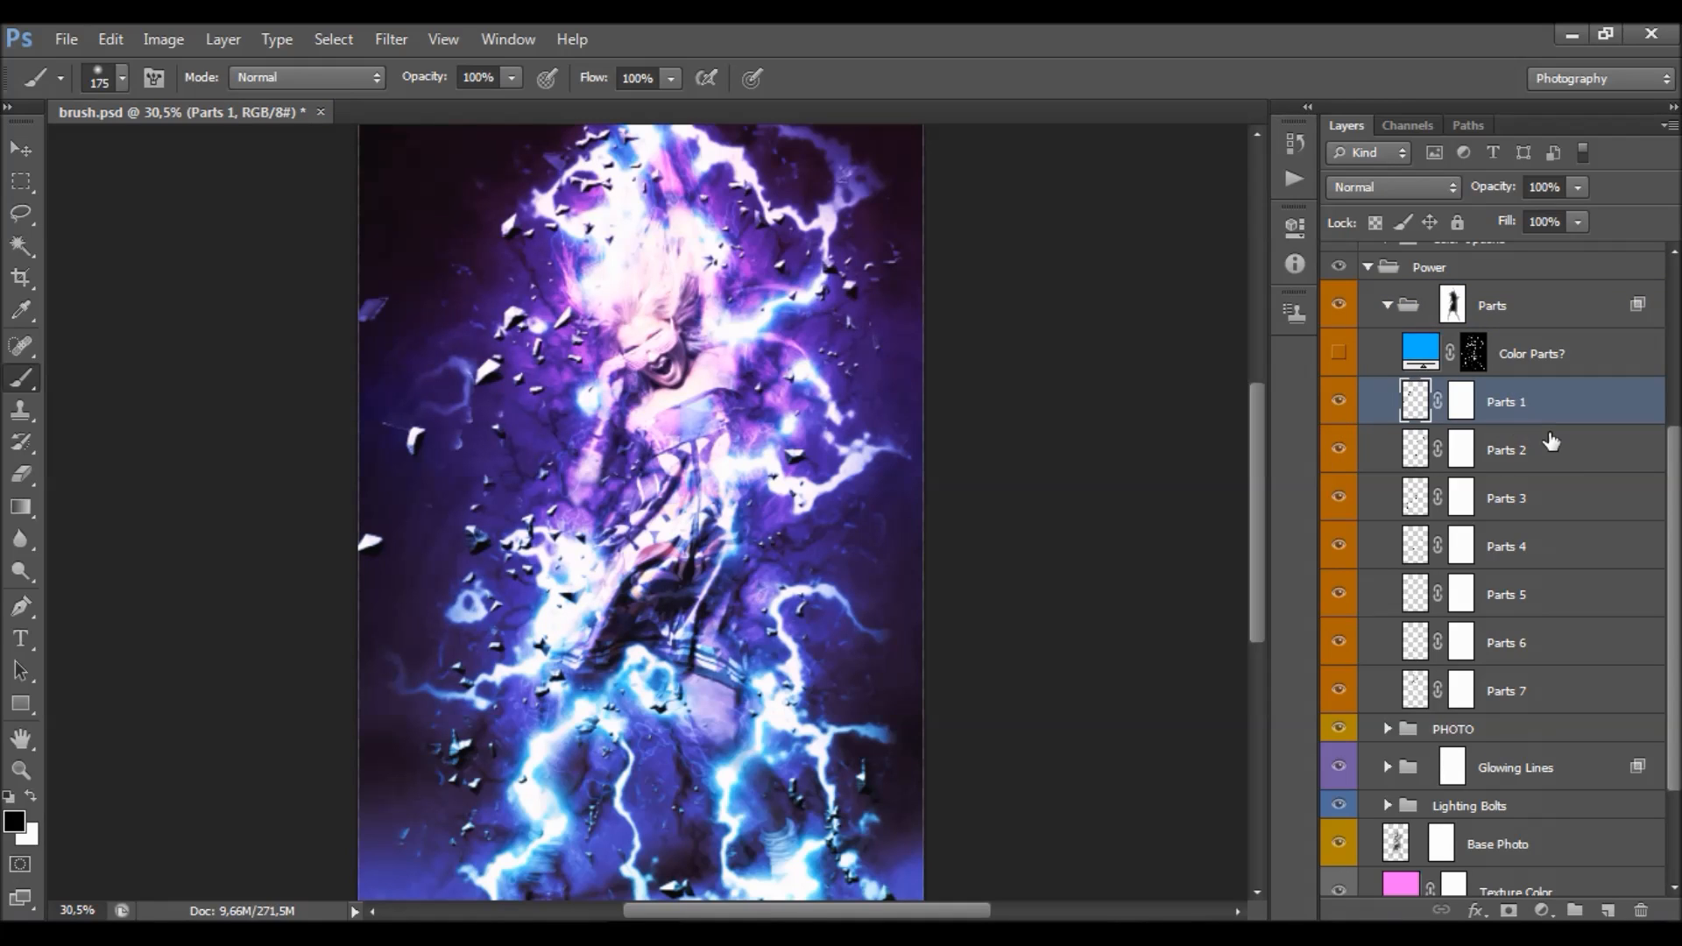
left_click(1551, 441)
- Try a Free Transform on Parts 2, rotating the debris 2.19° and scaling it to 115.11%
left_click(21, 213)
right_click(597, 279)
left_click(687, 496)
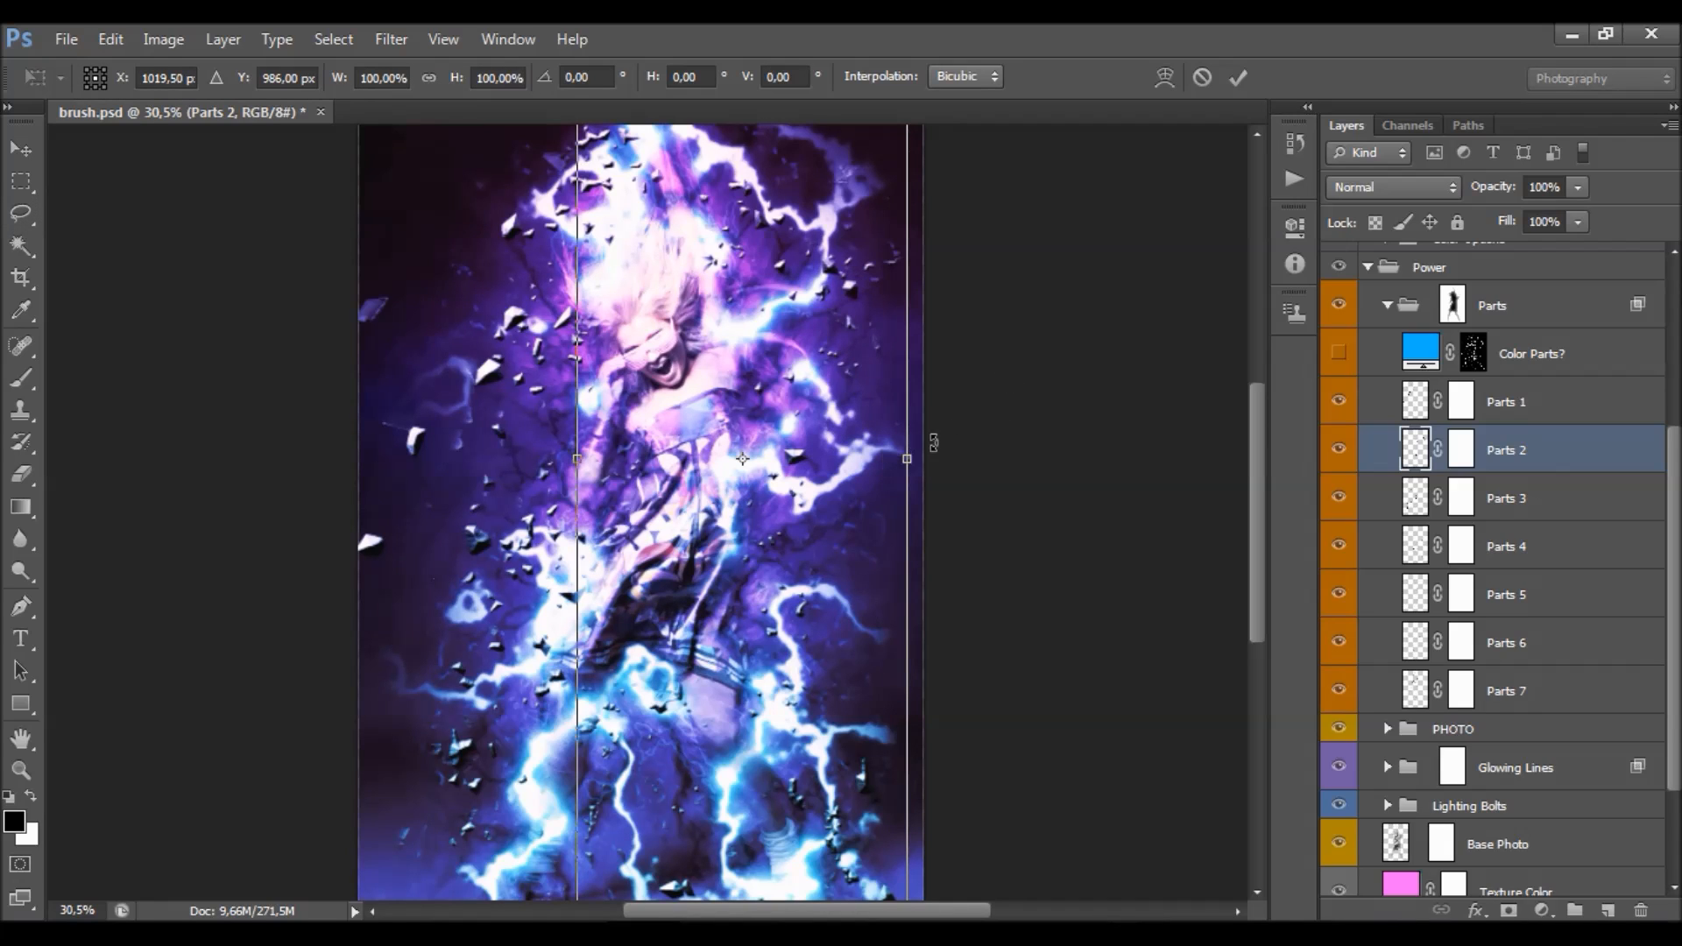
scroll(999, 388, "down", 1)
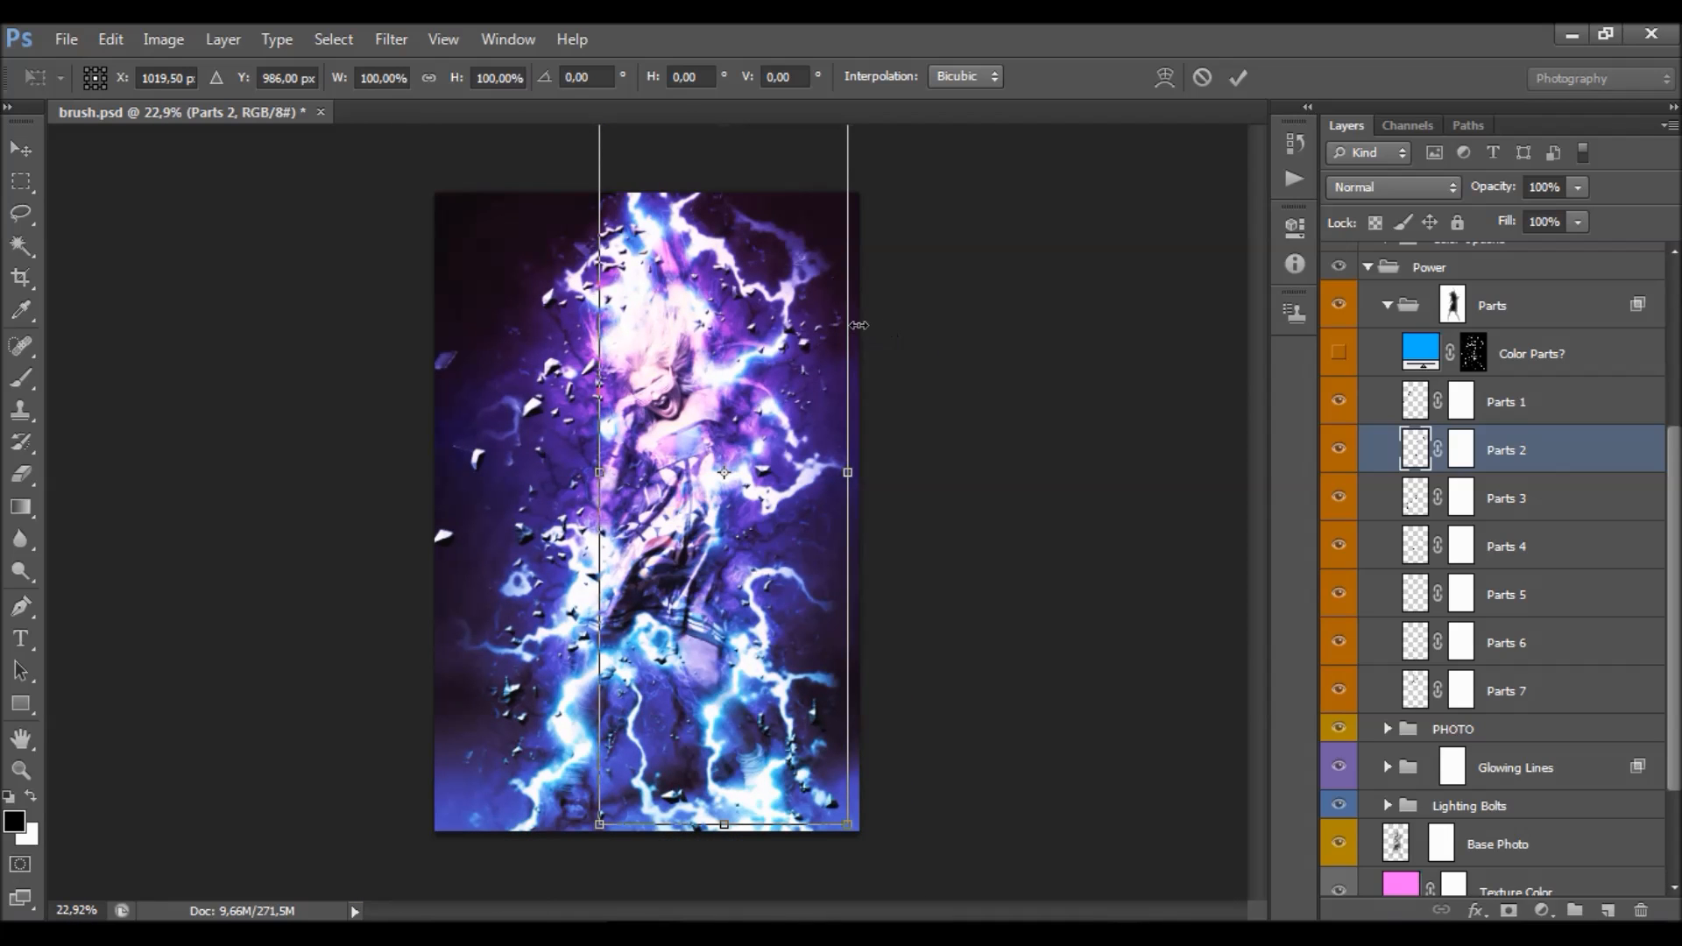
left_click_drag(866, 474, 971, 446)
left_click_drag(841, 834, 1060, 745)
scroll(765, 499, "up", 2)
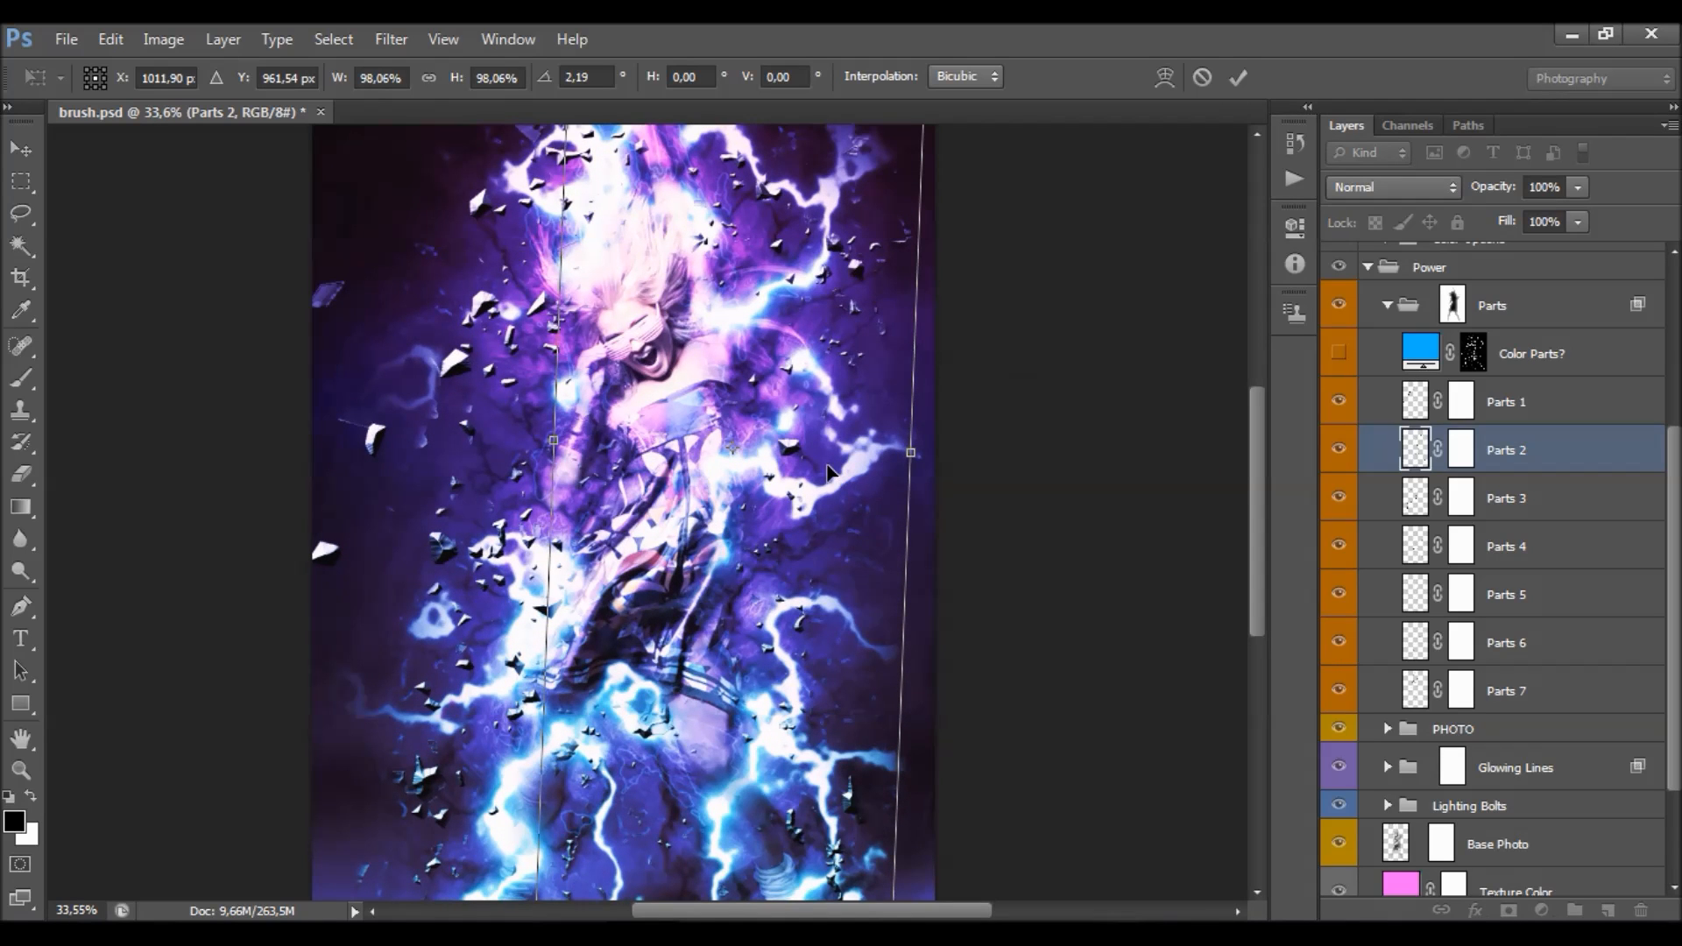
scroll(828, 470, "down", 3)
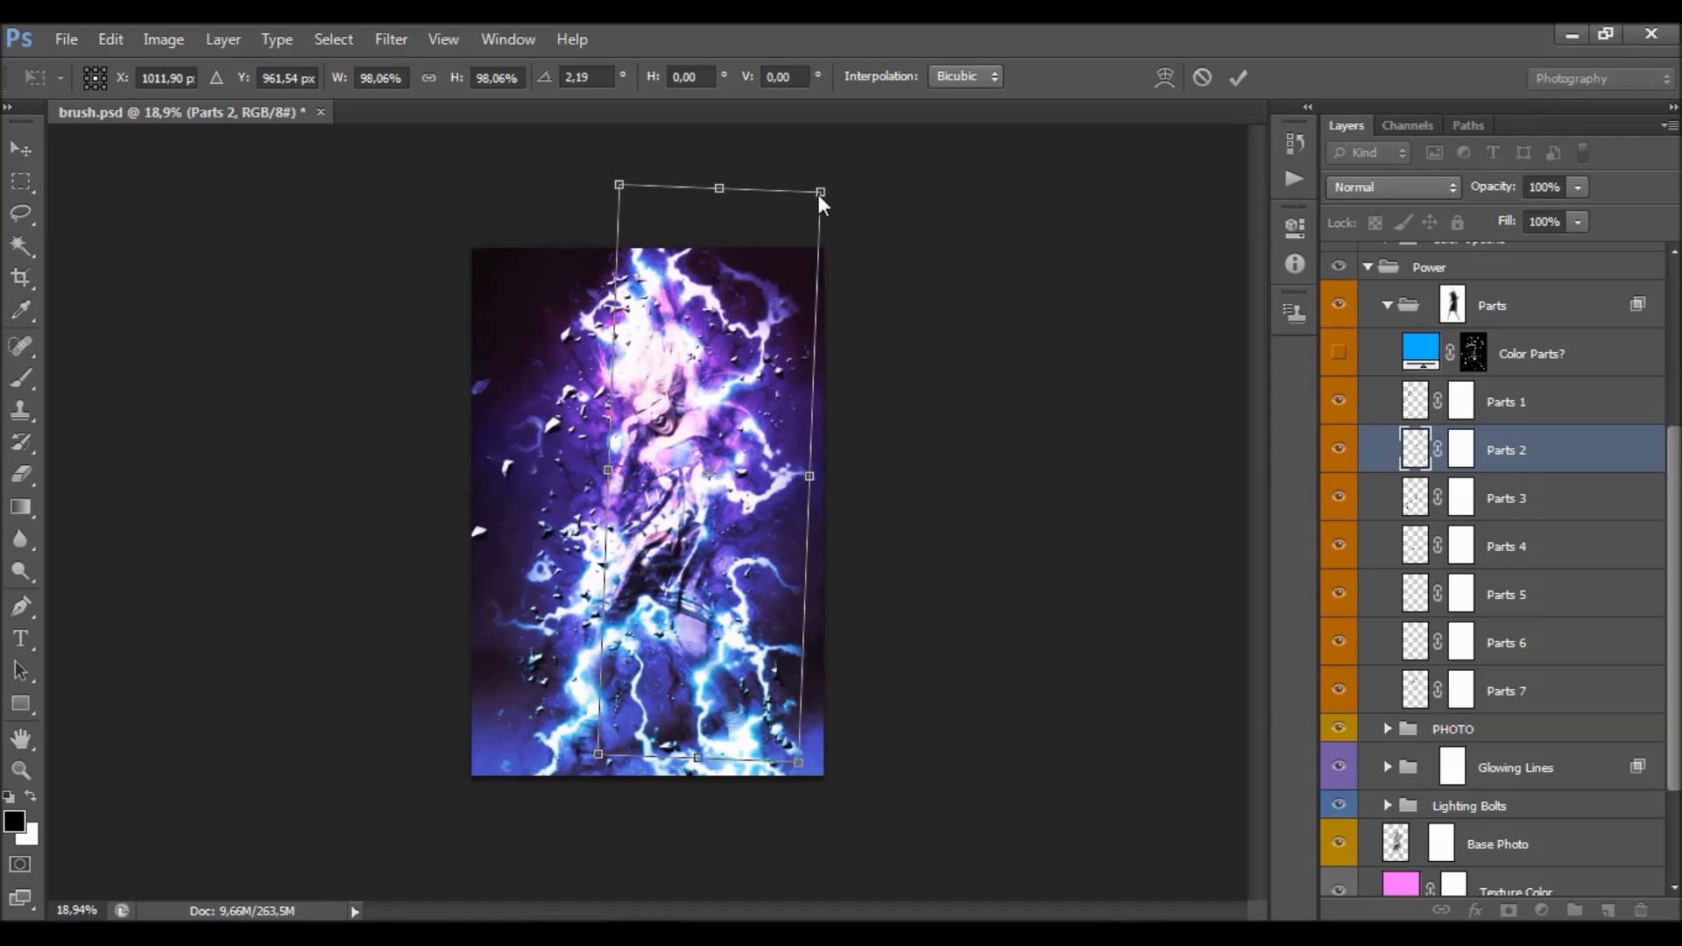
left_click_drag(794, 763, 957, 824)
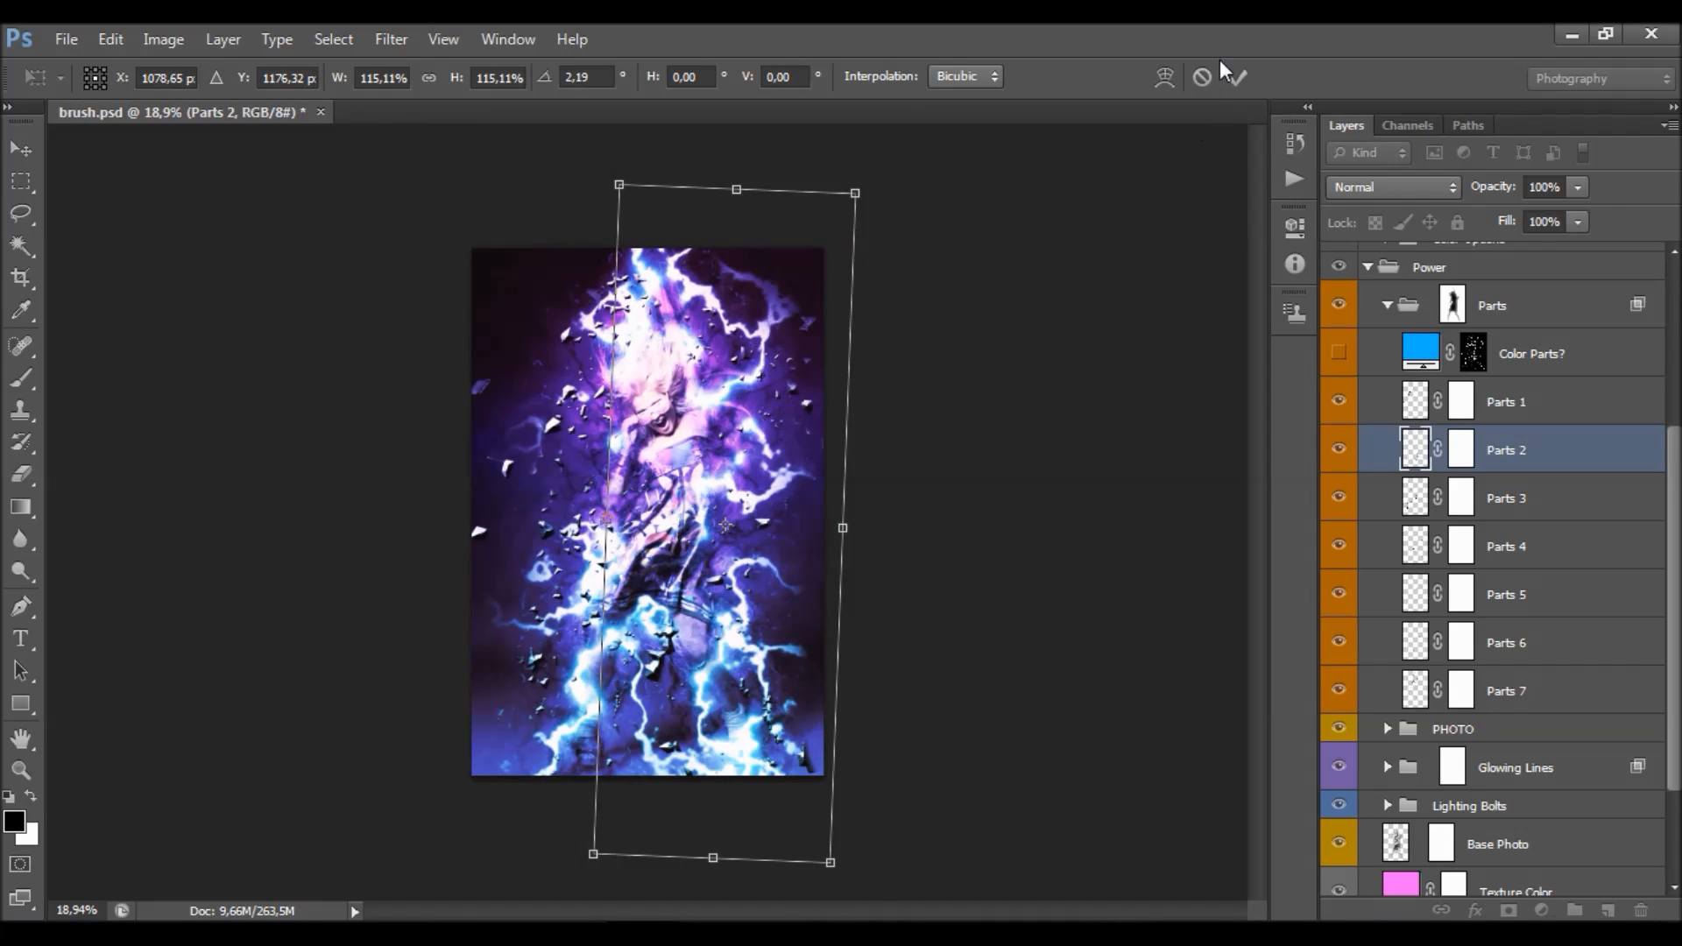
left_click(1238, 77)
- Activate the Move tool, try to move Parts 2 on the canvas, and turn off layer Auto-Select
scroll(637, 504, "up", 2)
left_click(8, 149)
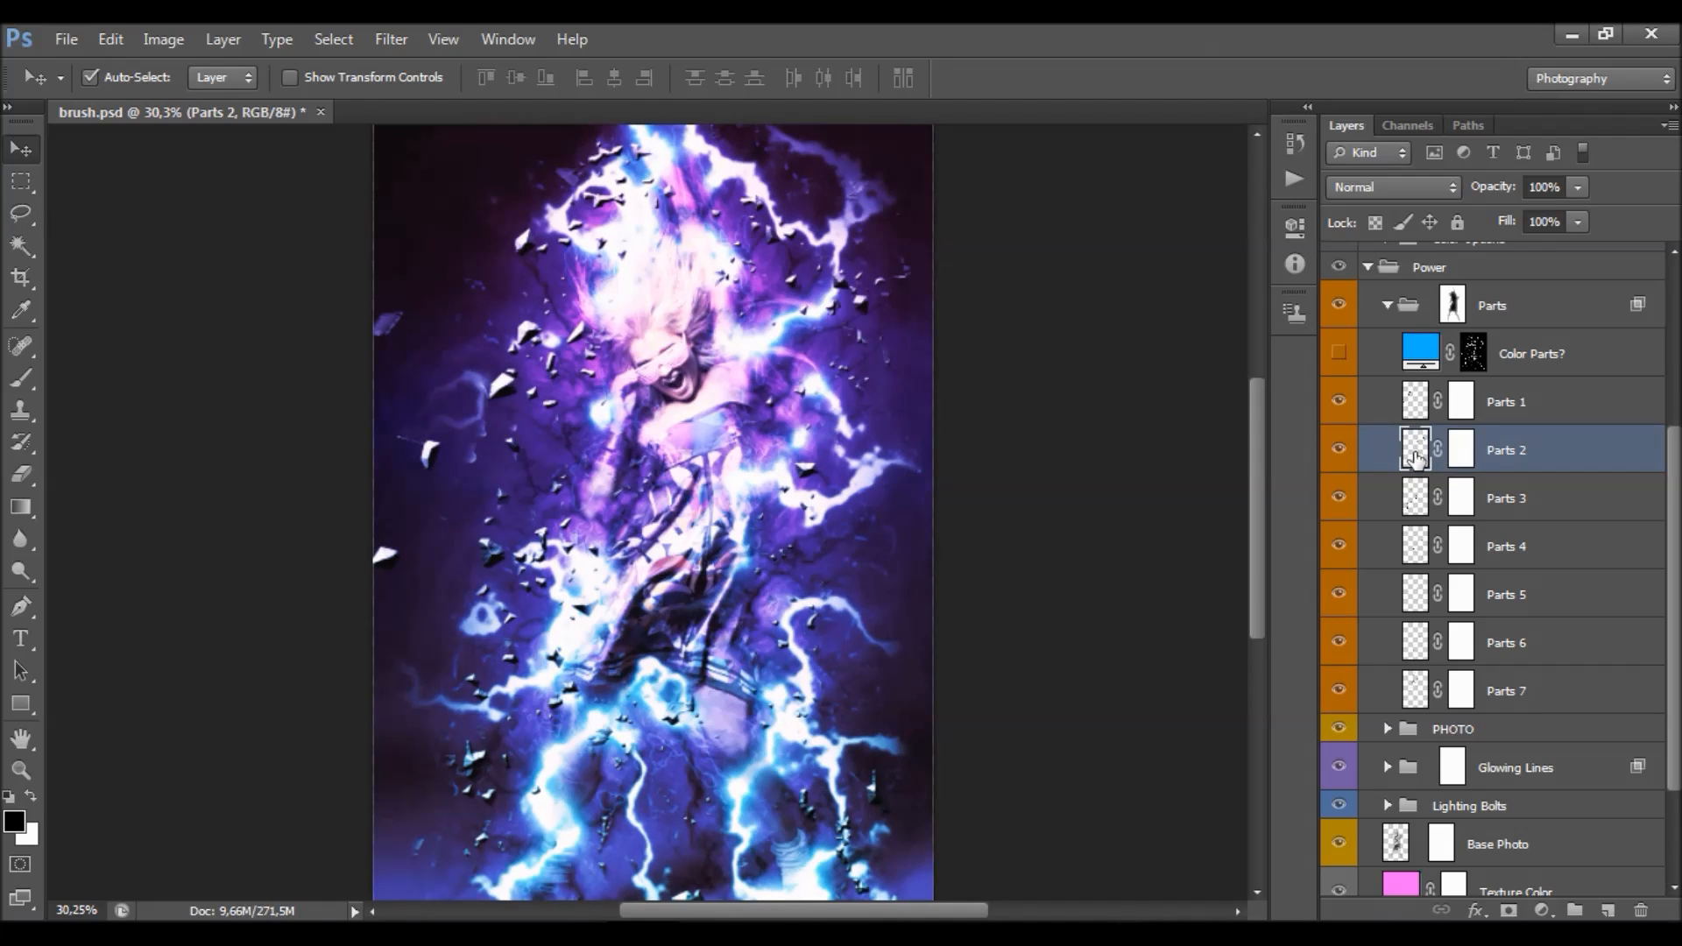
left_click(1459, 457)
left_click(1418, 450)
left_click_drag(876, 333, 723, 408)
left_click(774, 391)
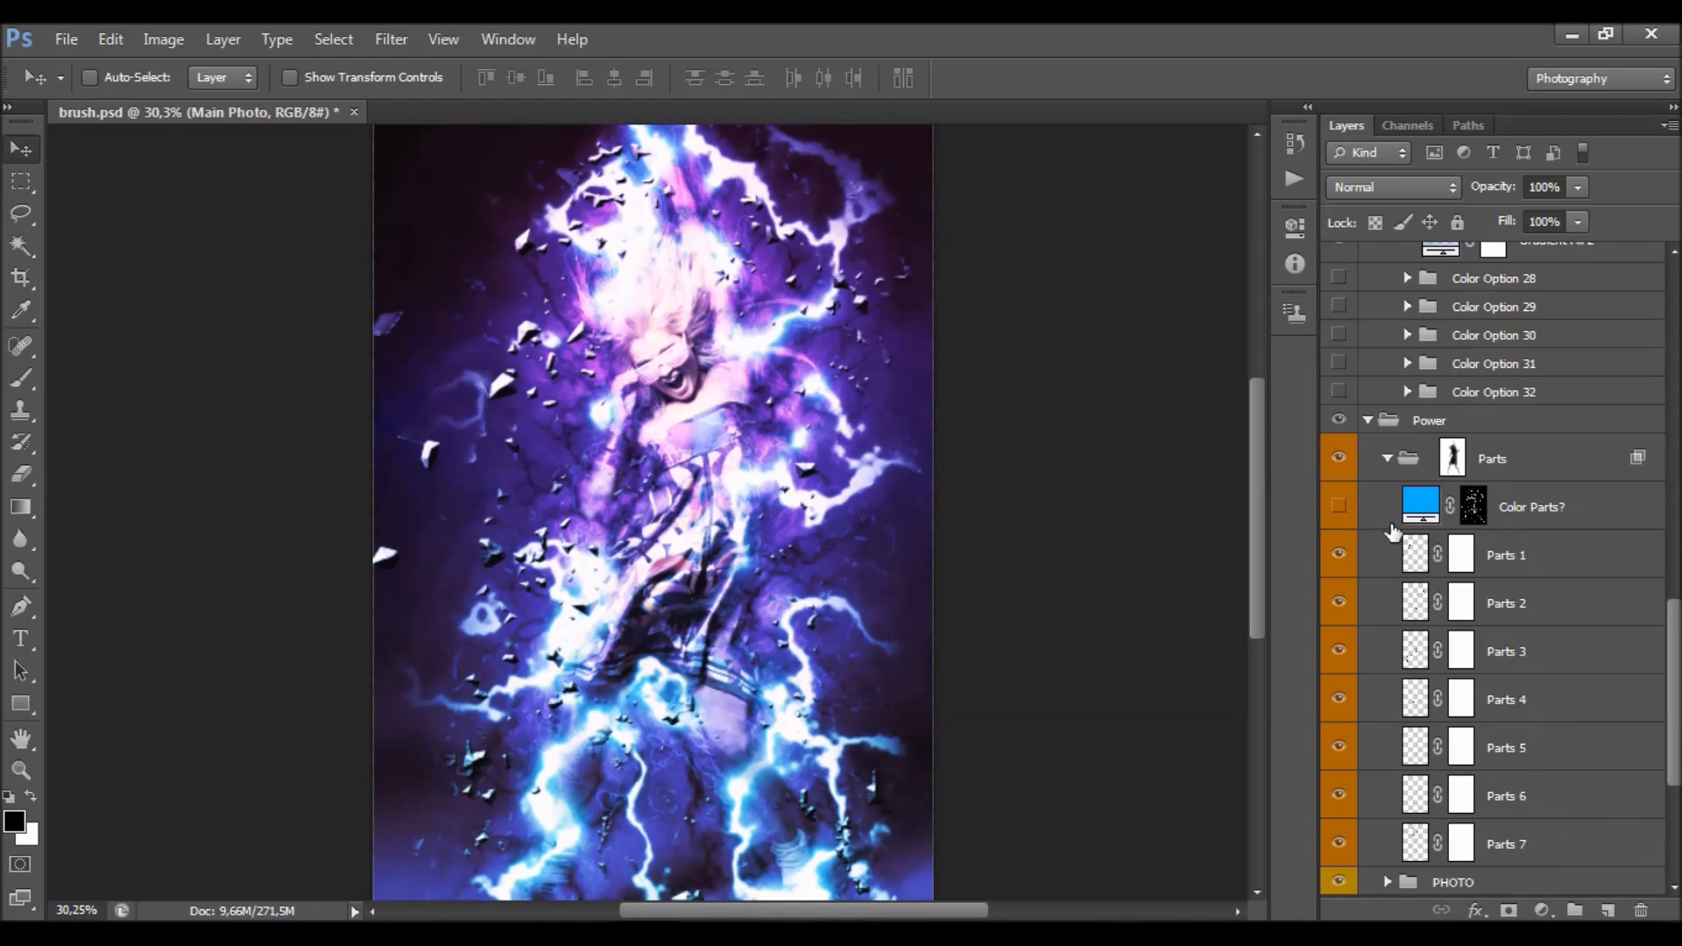
- Select the Parts 1 layer, shift its debris across the image, and undo the move
scroll(1520, 582, "down", 2)
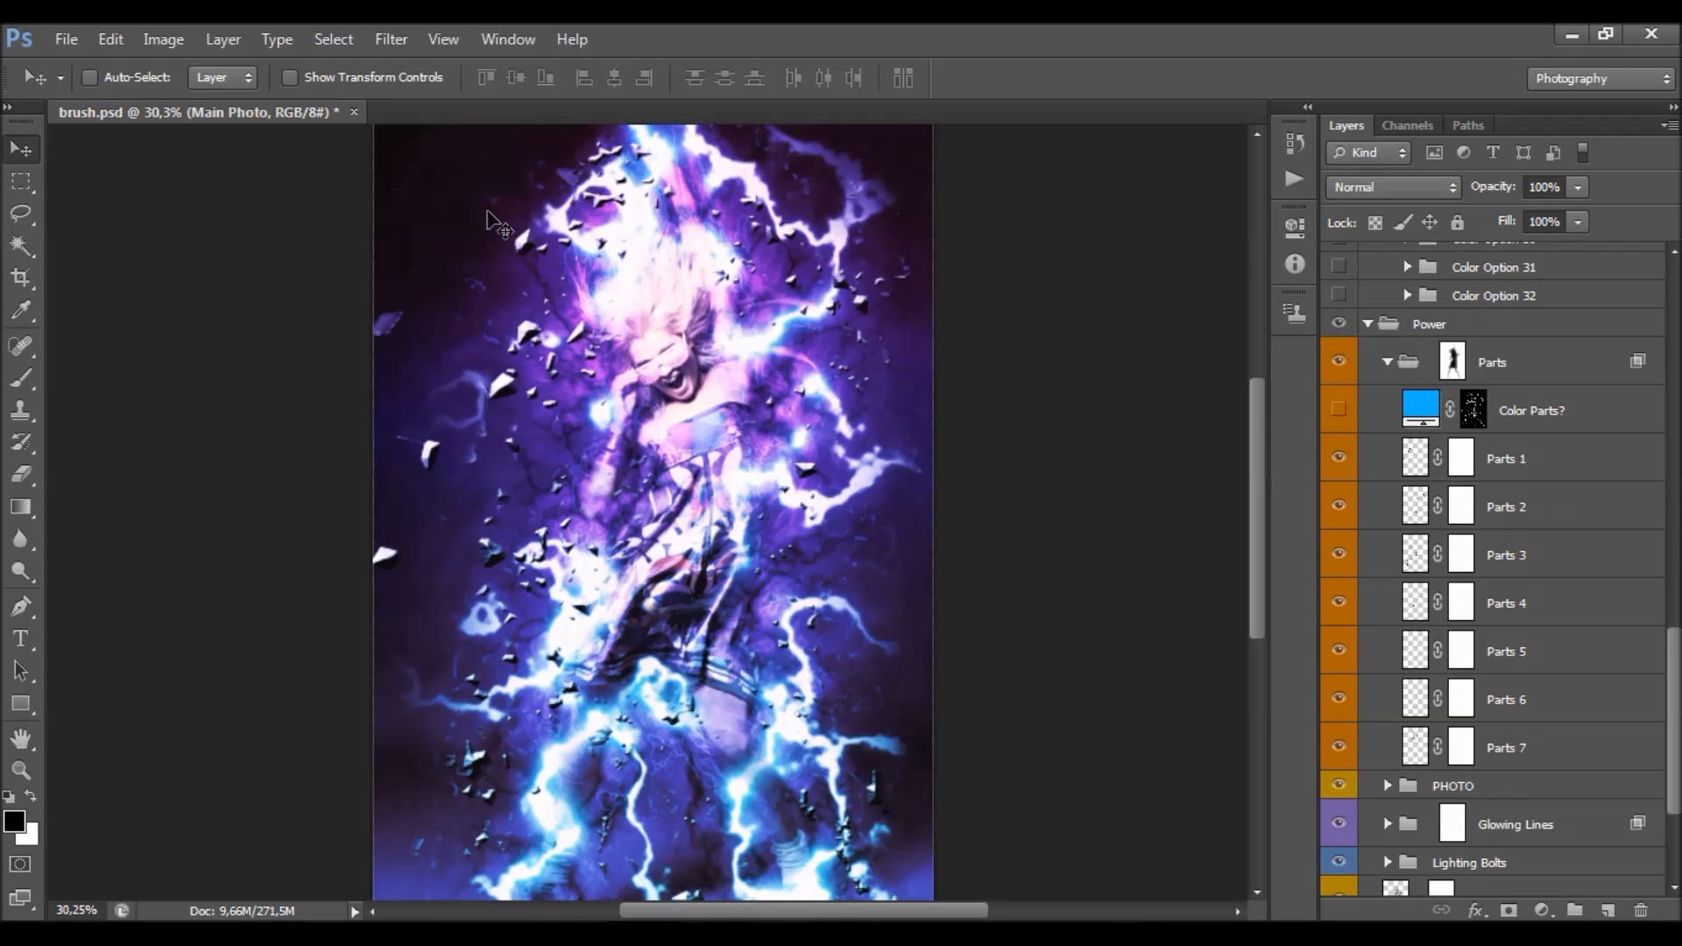
left_click(1520, 462)
left_click_drag(789, 506, 902, 560)
left_click_drag(812, 393, 764, 420)
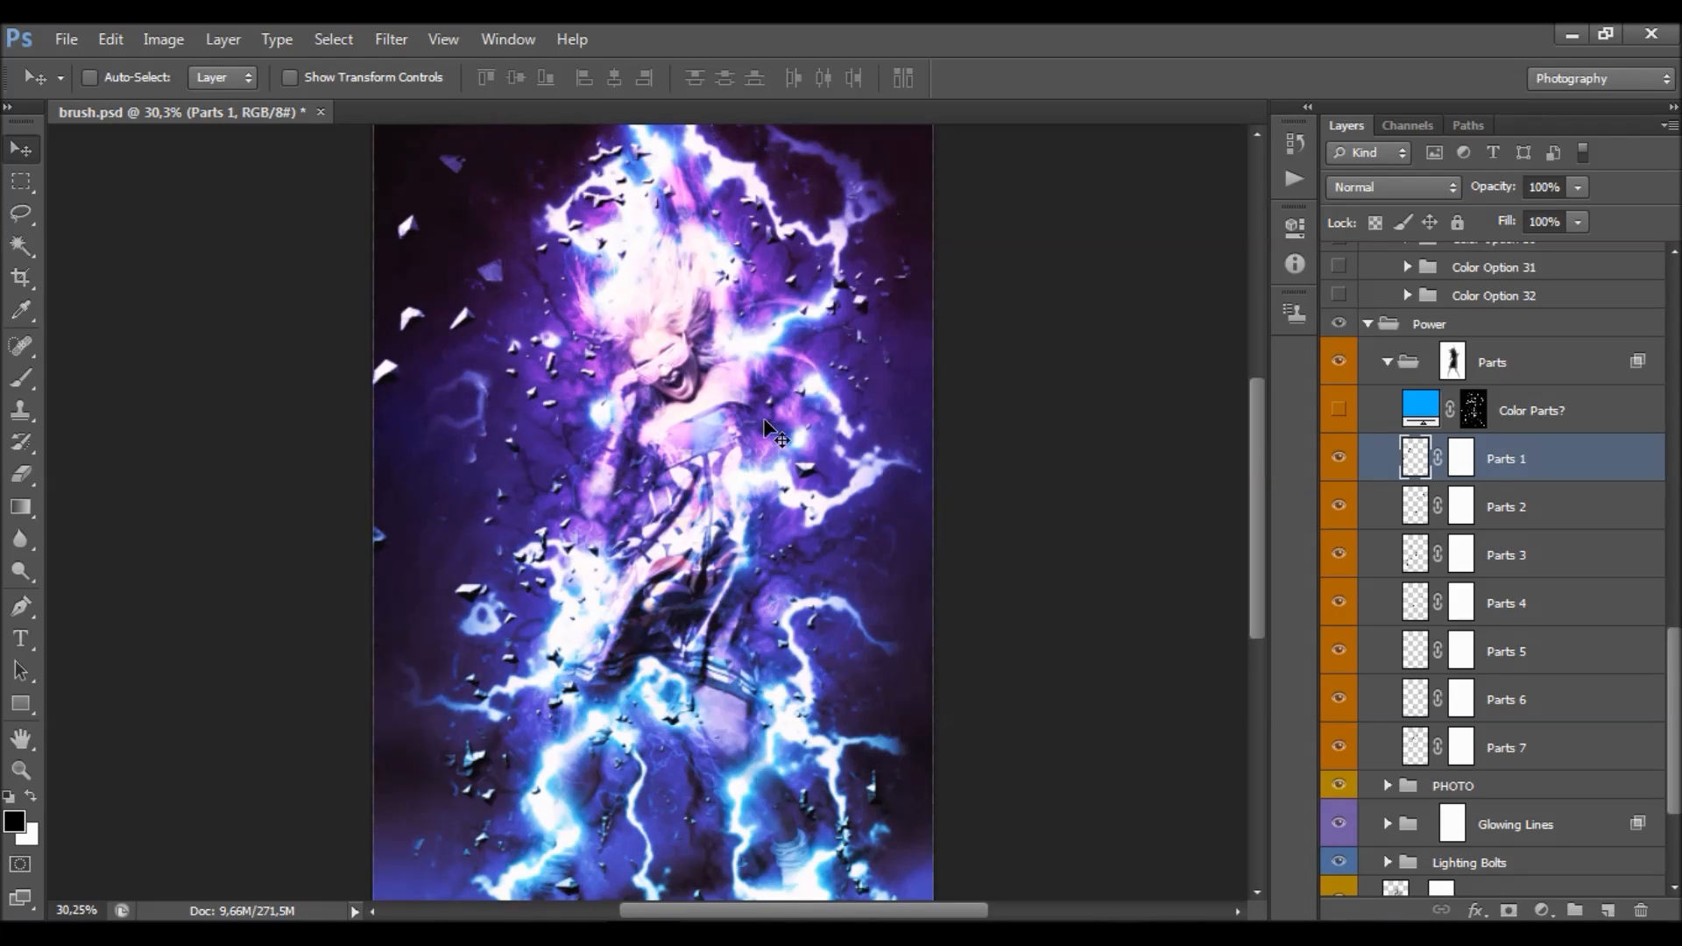
key("ctrl+z")
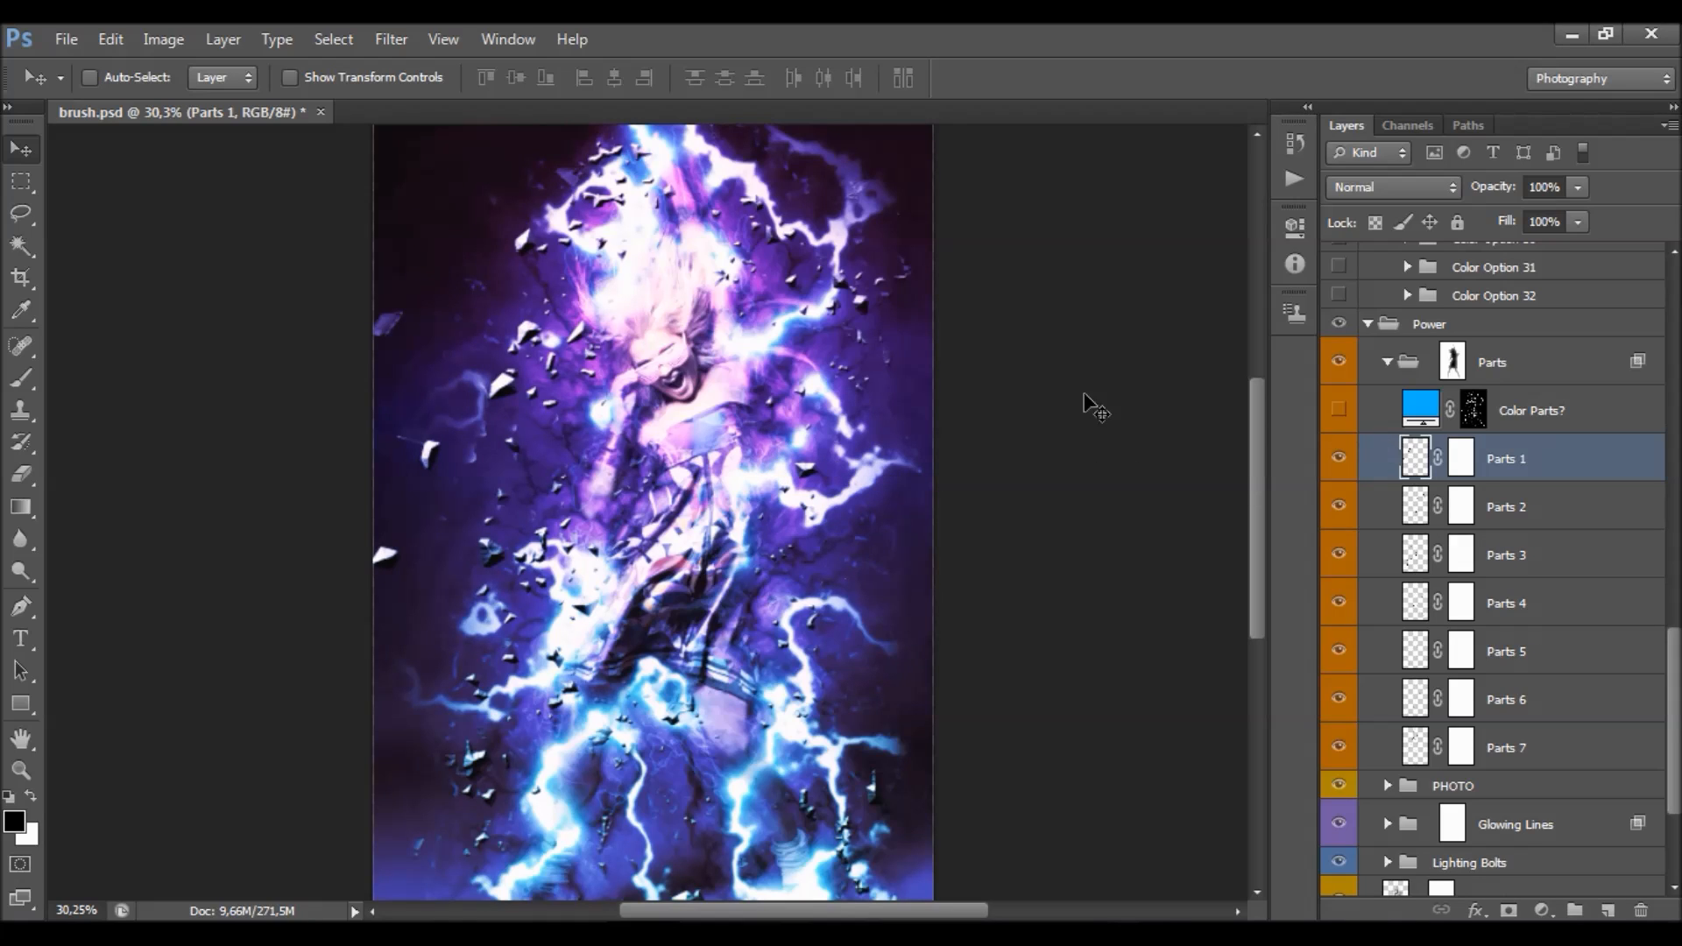
- Compare the image without and with Parts 1, leaving it visible, and select its layer mask
left_click(1338, 458)
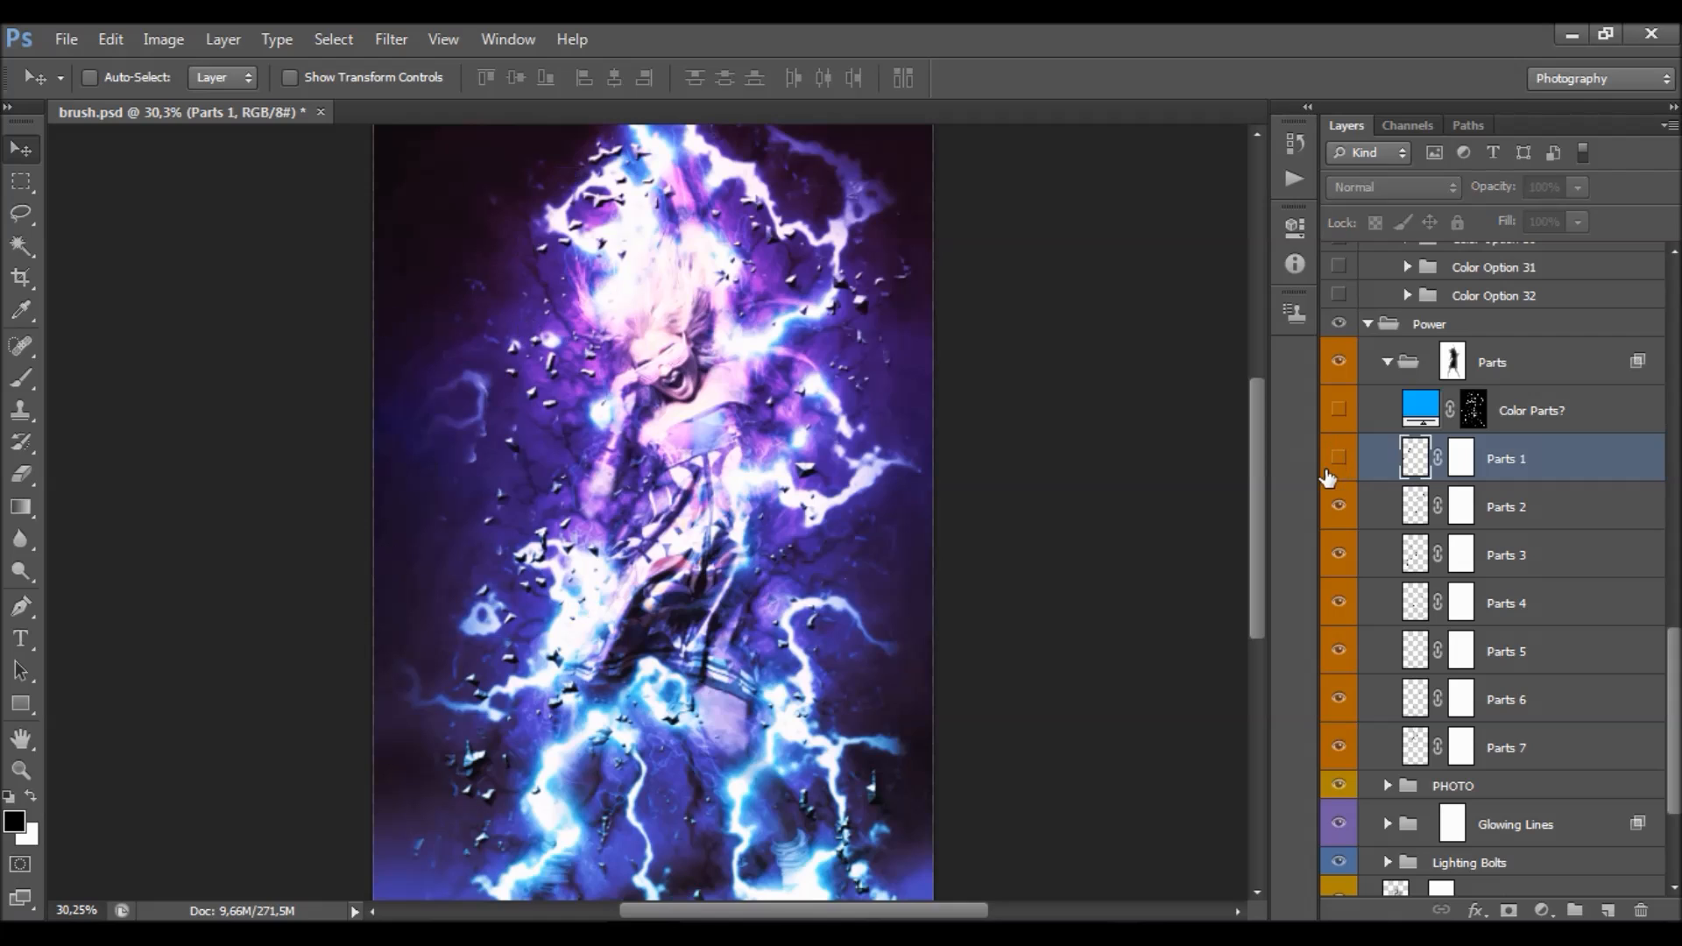
left_click(1338, 456)
left_click(1461, 457)
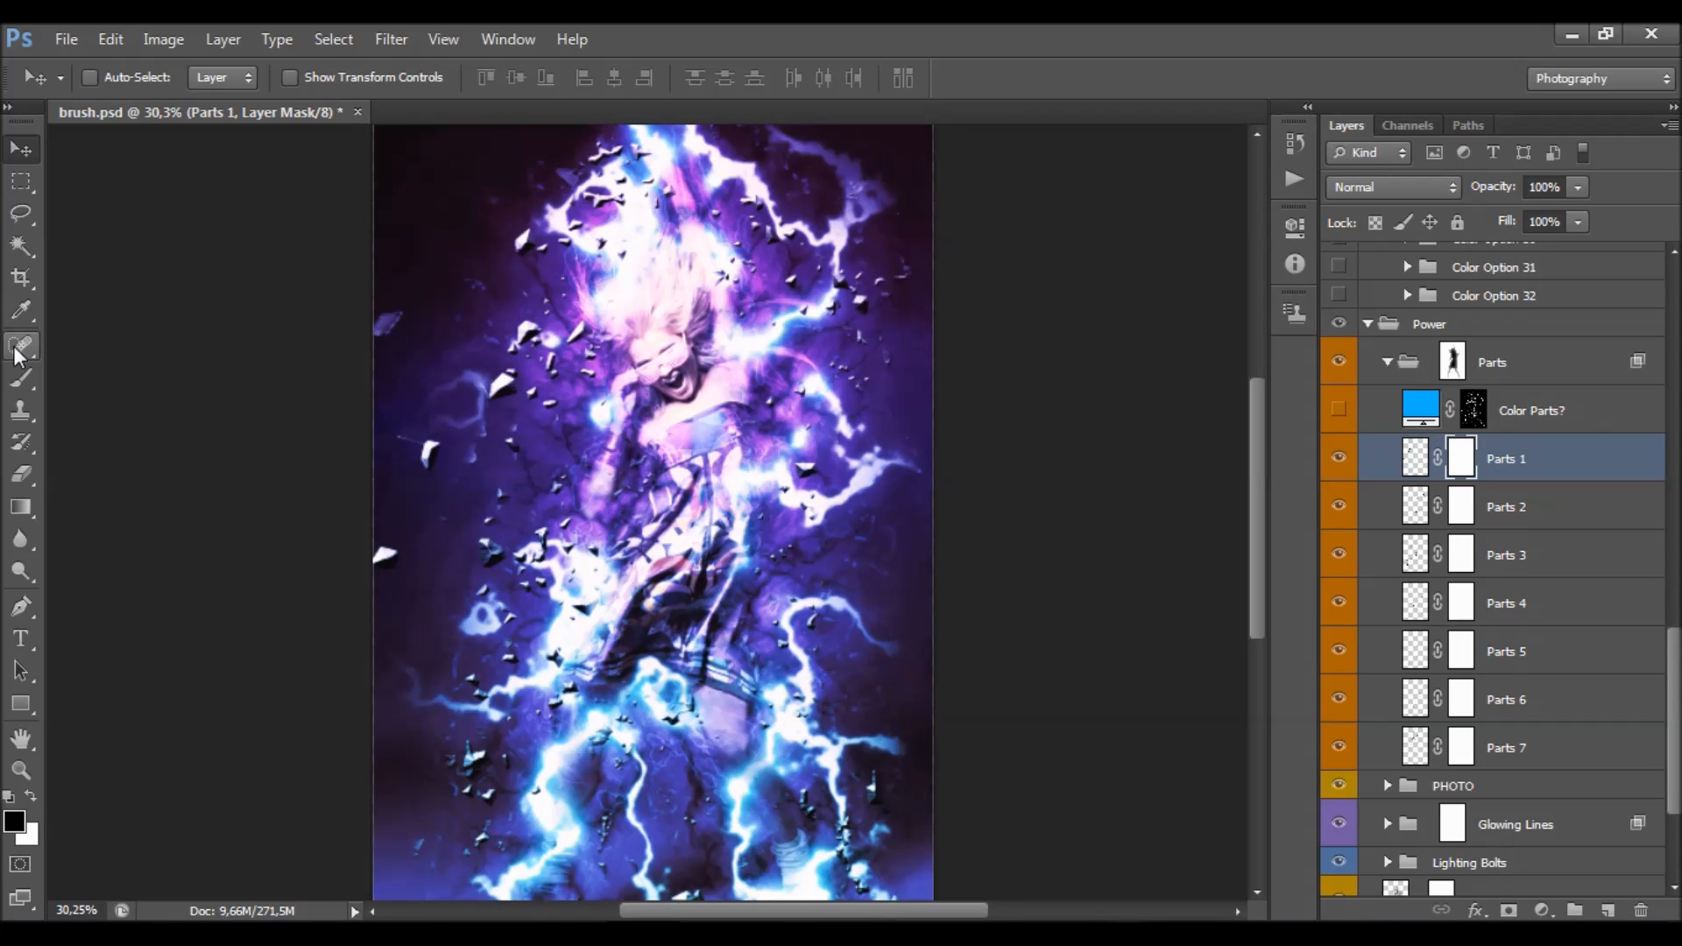
left_click(26, 382)
key("v")
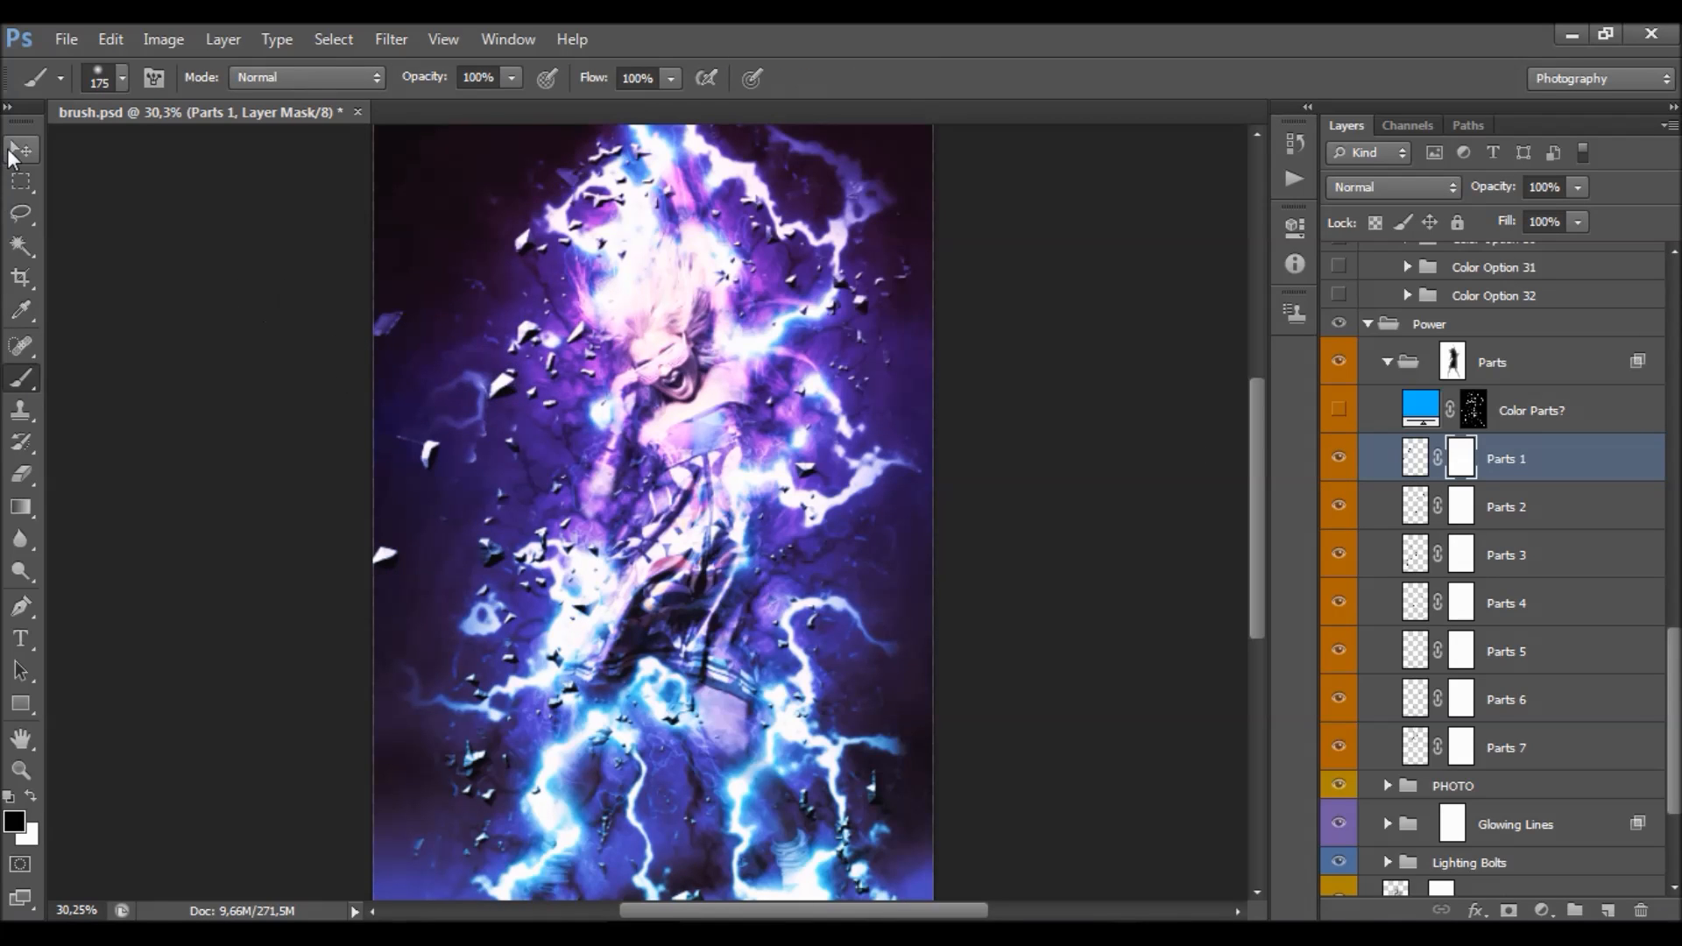
- Examine the debris around the woman's head and body up close and in the overall composition
scroll(795, 408, "up", 3)
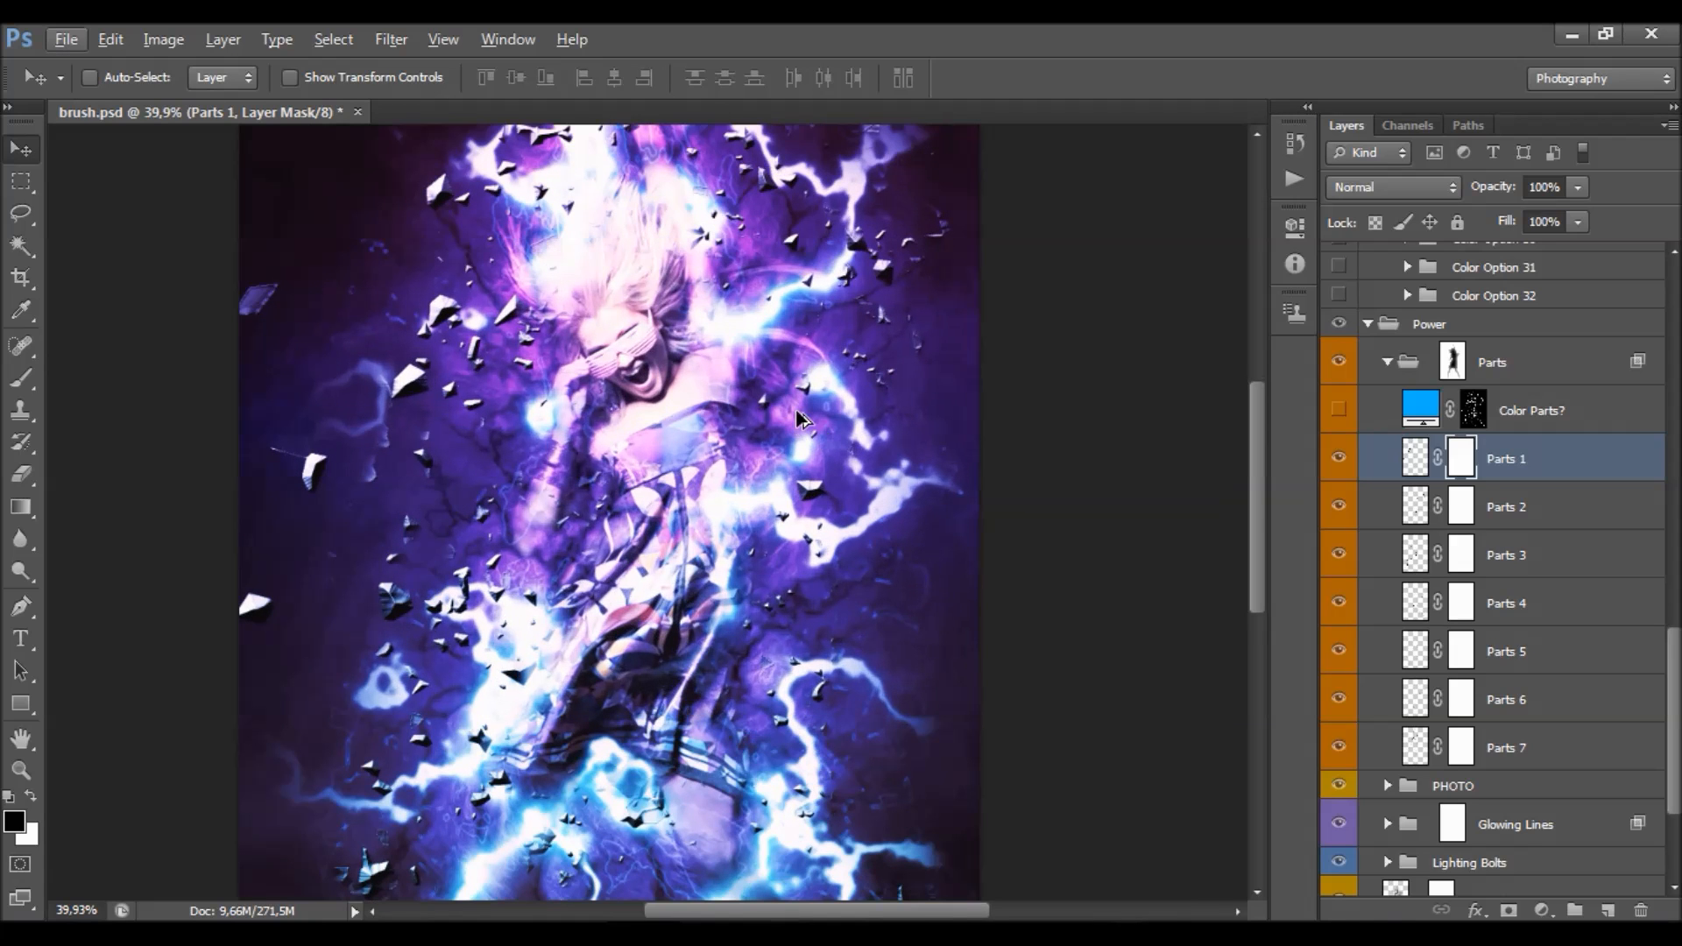
scroll(828, 389, "up", 2)
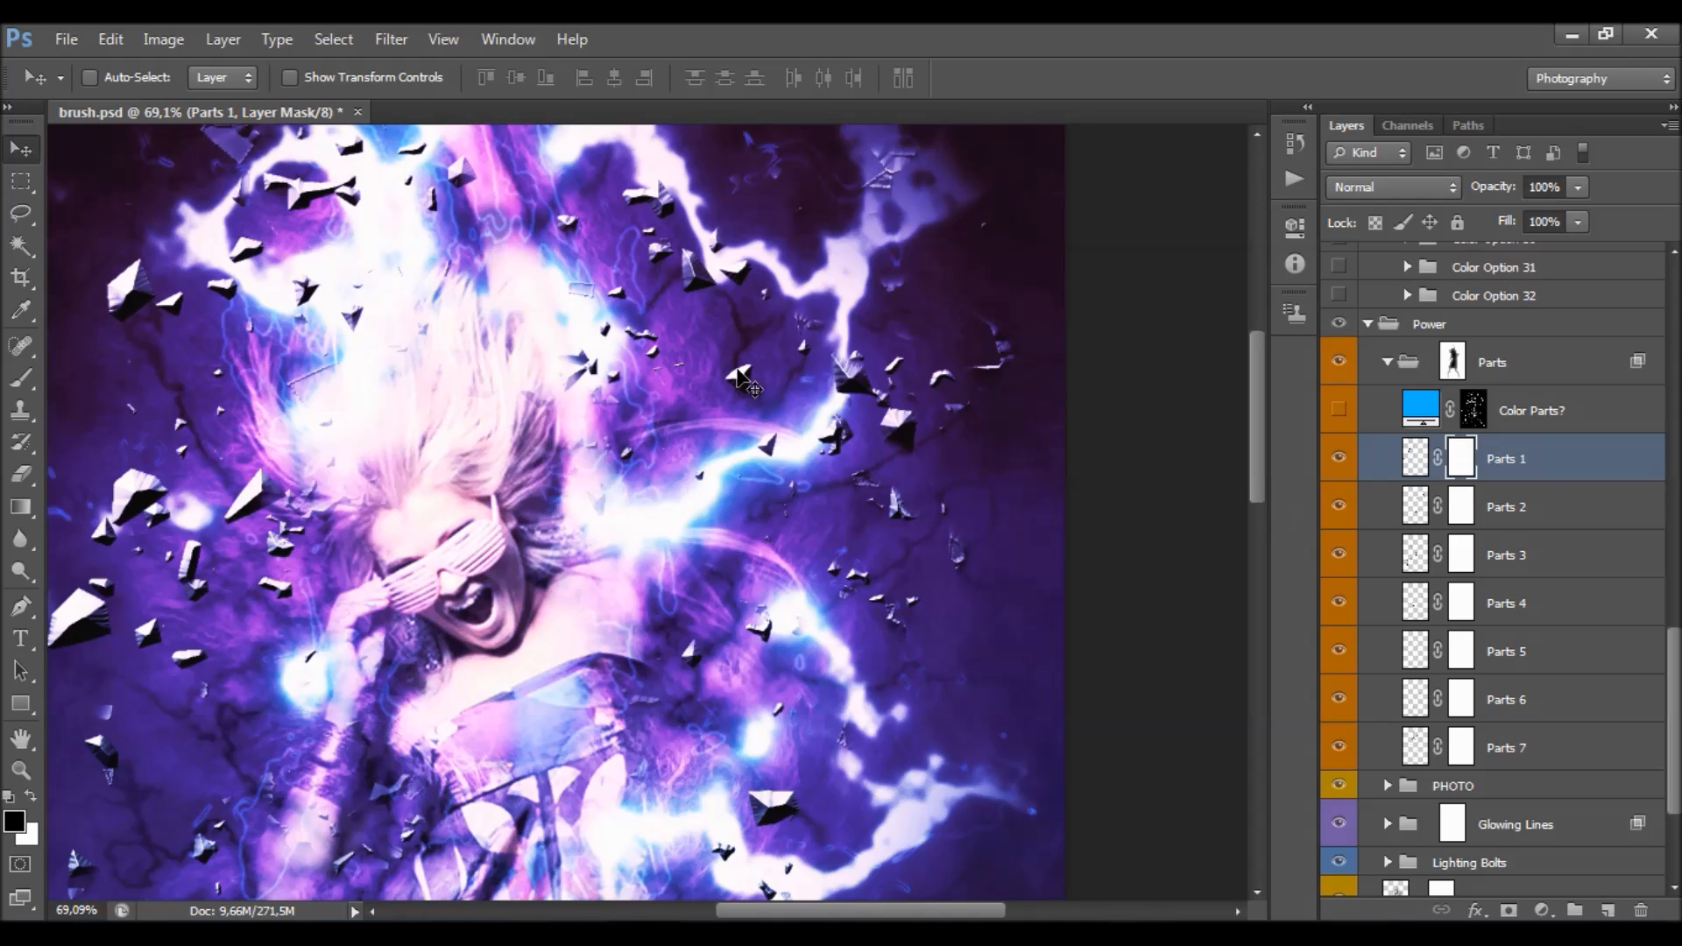
scroll(723, 428, "down", 5)
scroll(566, 592, "up", 2)
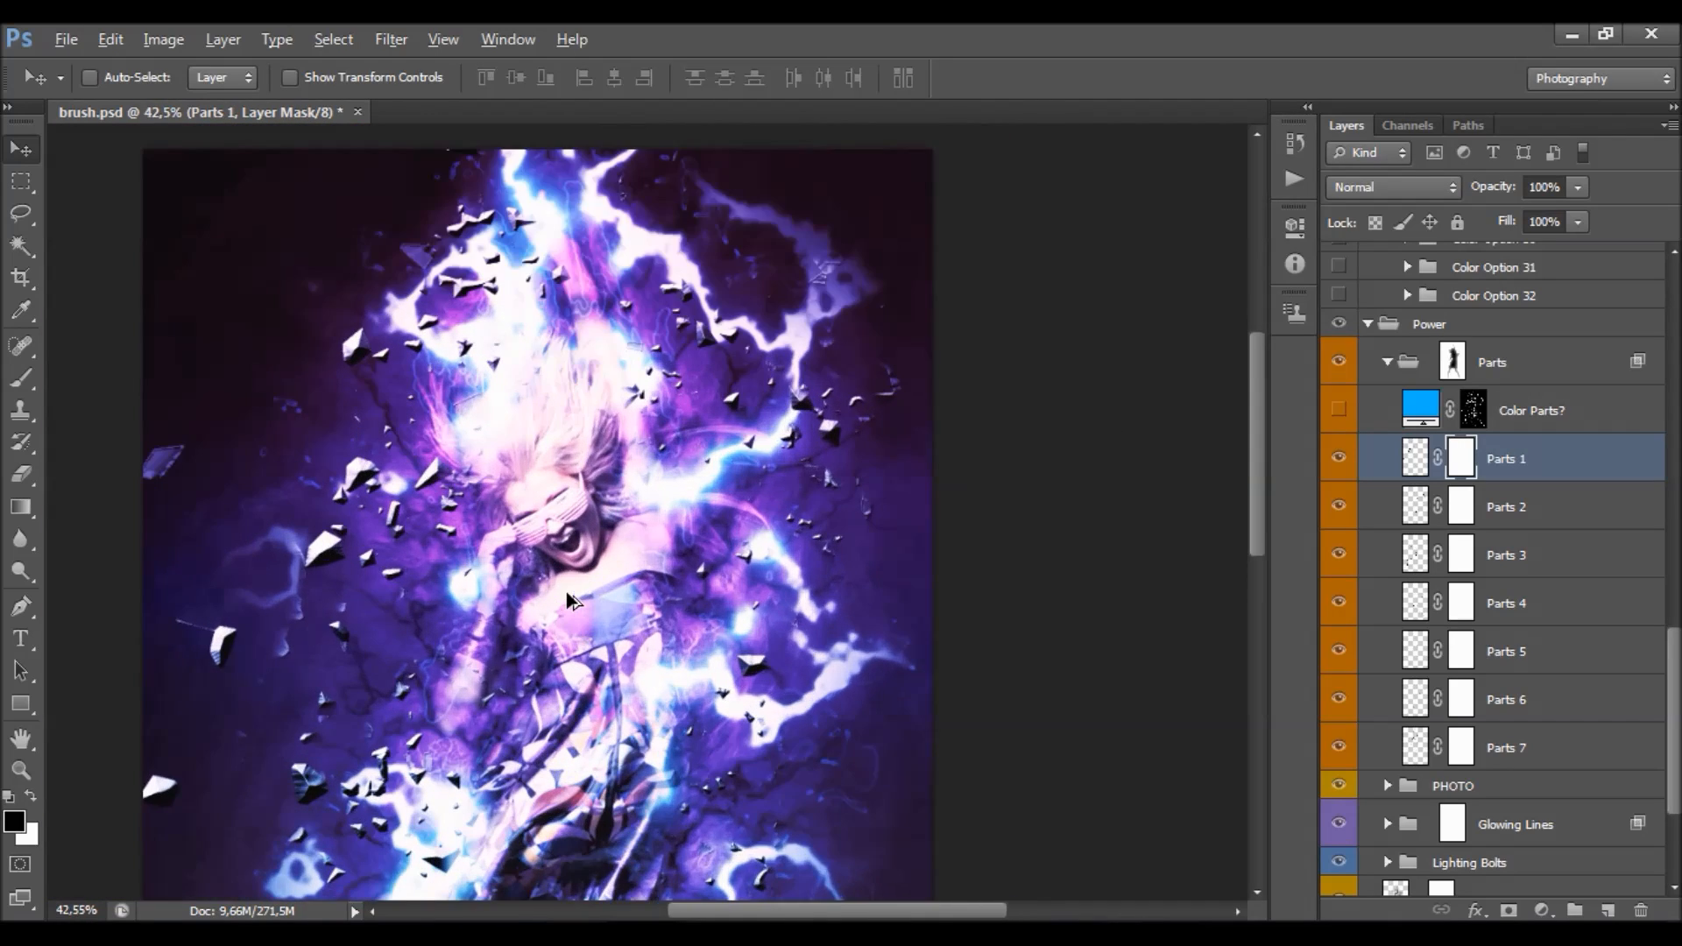
scroll(566, 591, "down", 2)
scroll(493, 549, "down", 4)
scroll(649, 526, "up", 3)
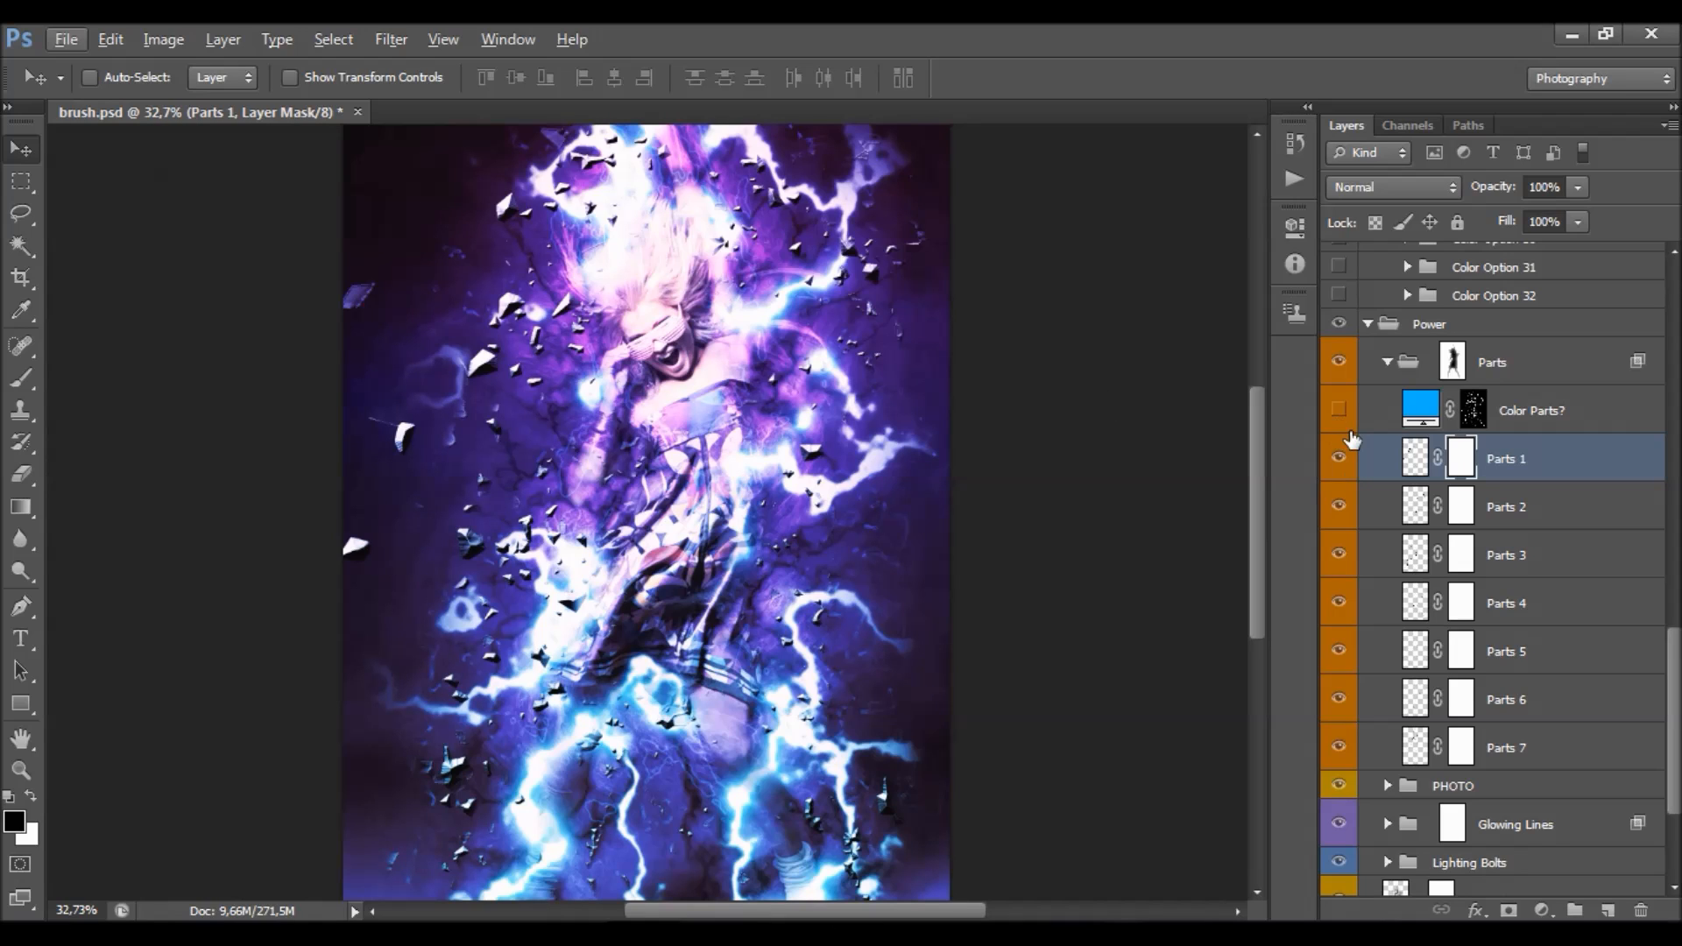
- Duplicate the Parts 1, Parts 2 and Parts 3 layers, then try moving the copies and undo that move
left_click(1537, 503, "shift")
left_click(1538, 552, "shift")
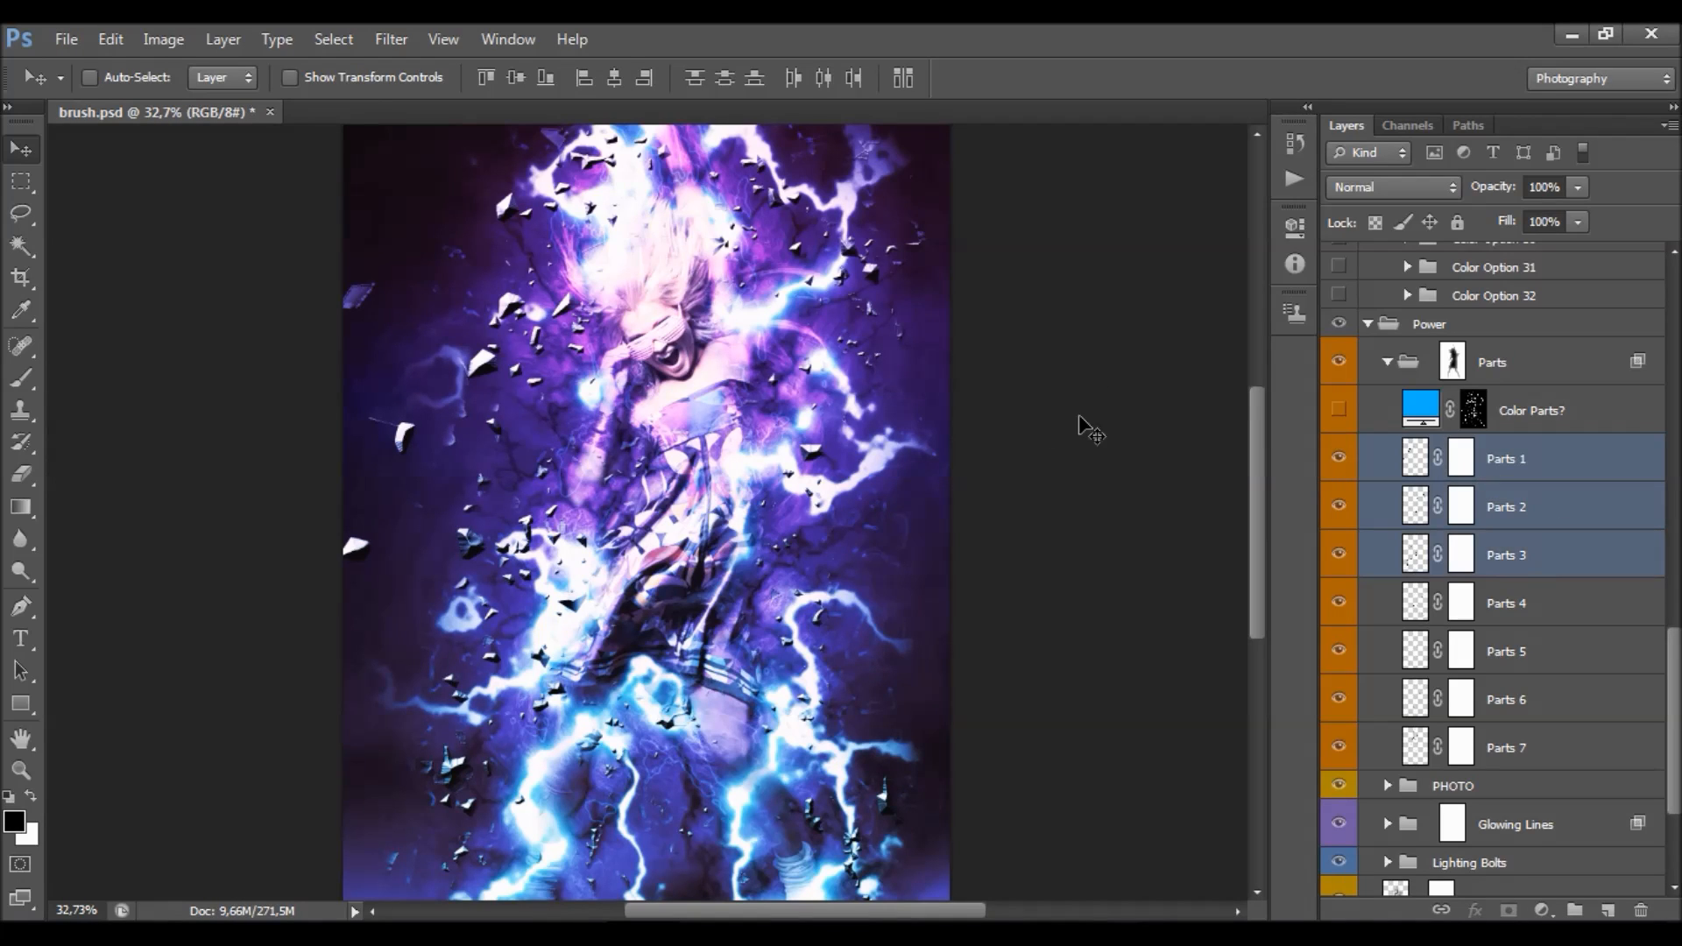
key("ctrl+j")
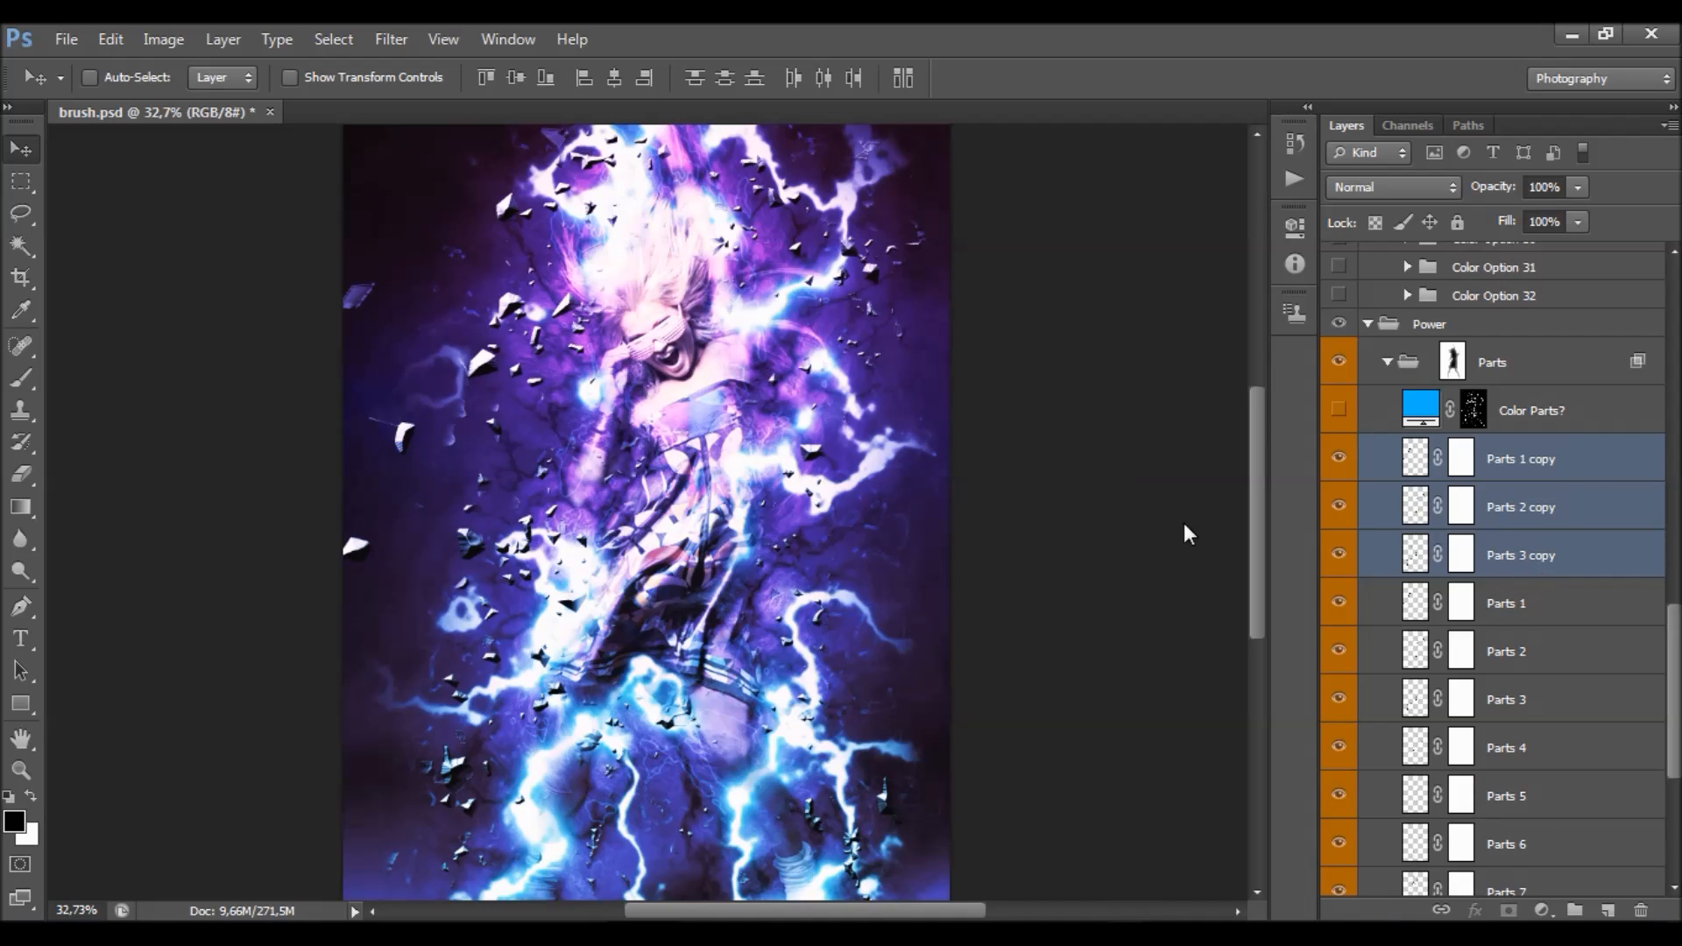
left_click_drag(822, 407, 681, 343)
key("ctrl+z")
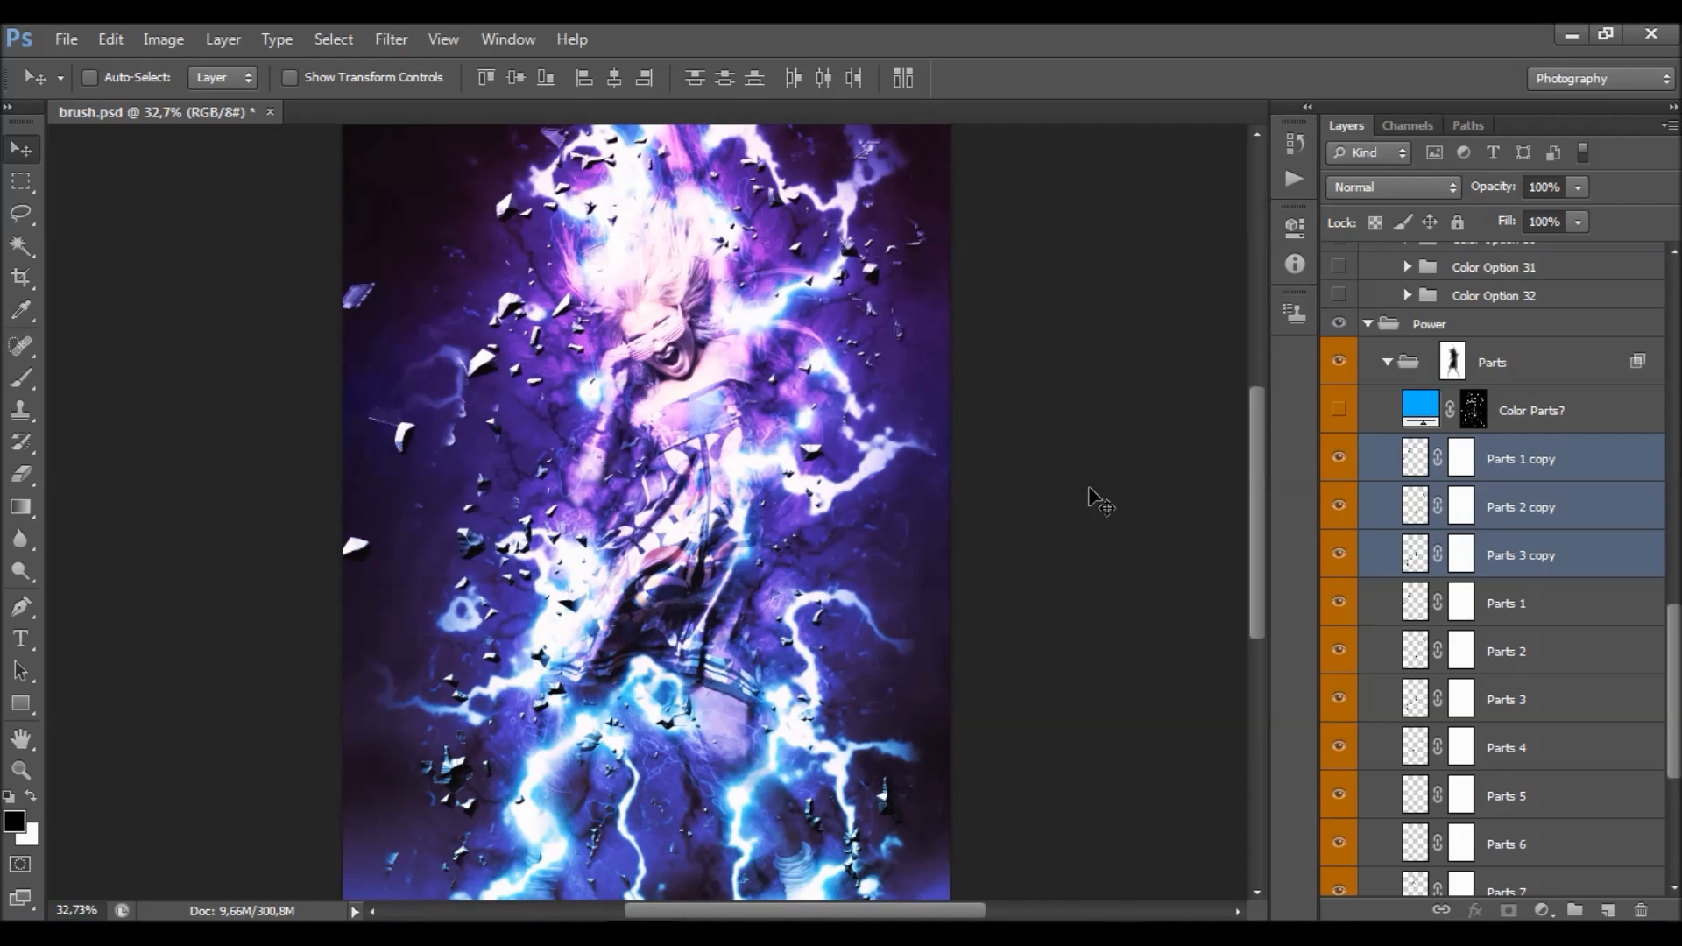
- Collapse the Parts group and target the group itself instead of its mask
left_click(1418, 362)
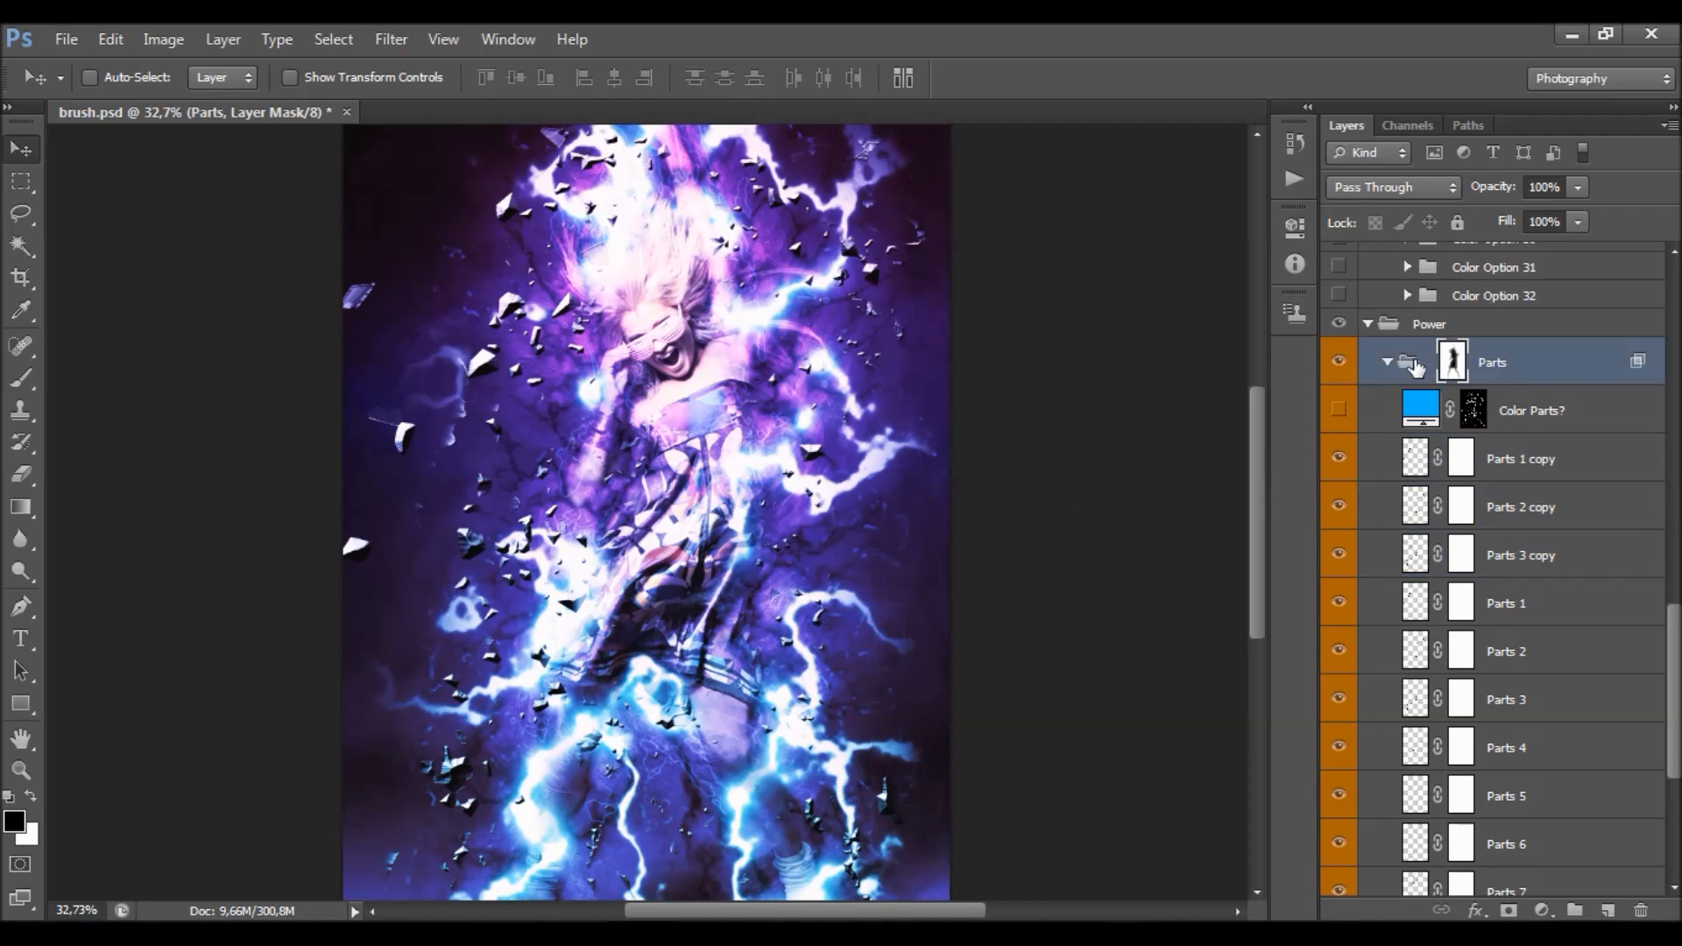
left_click(1388, 362)
left_click(1408, 549)
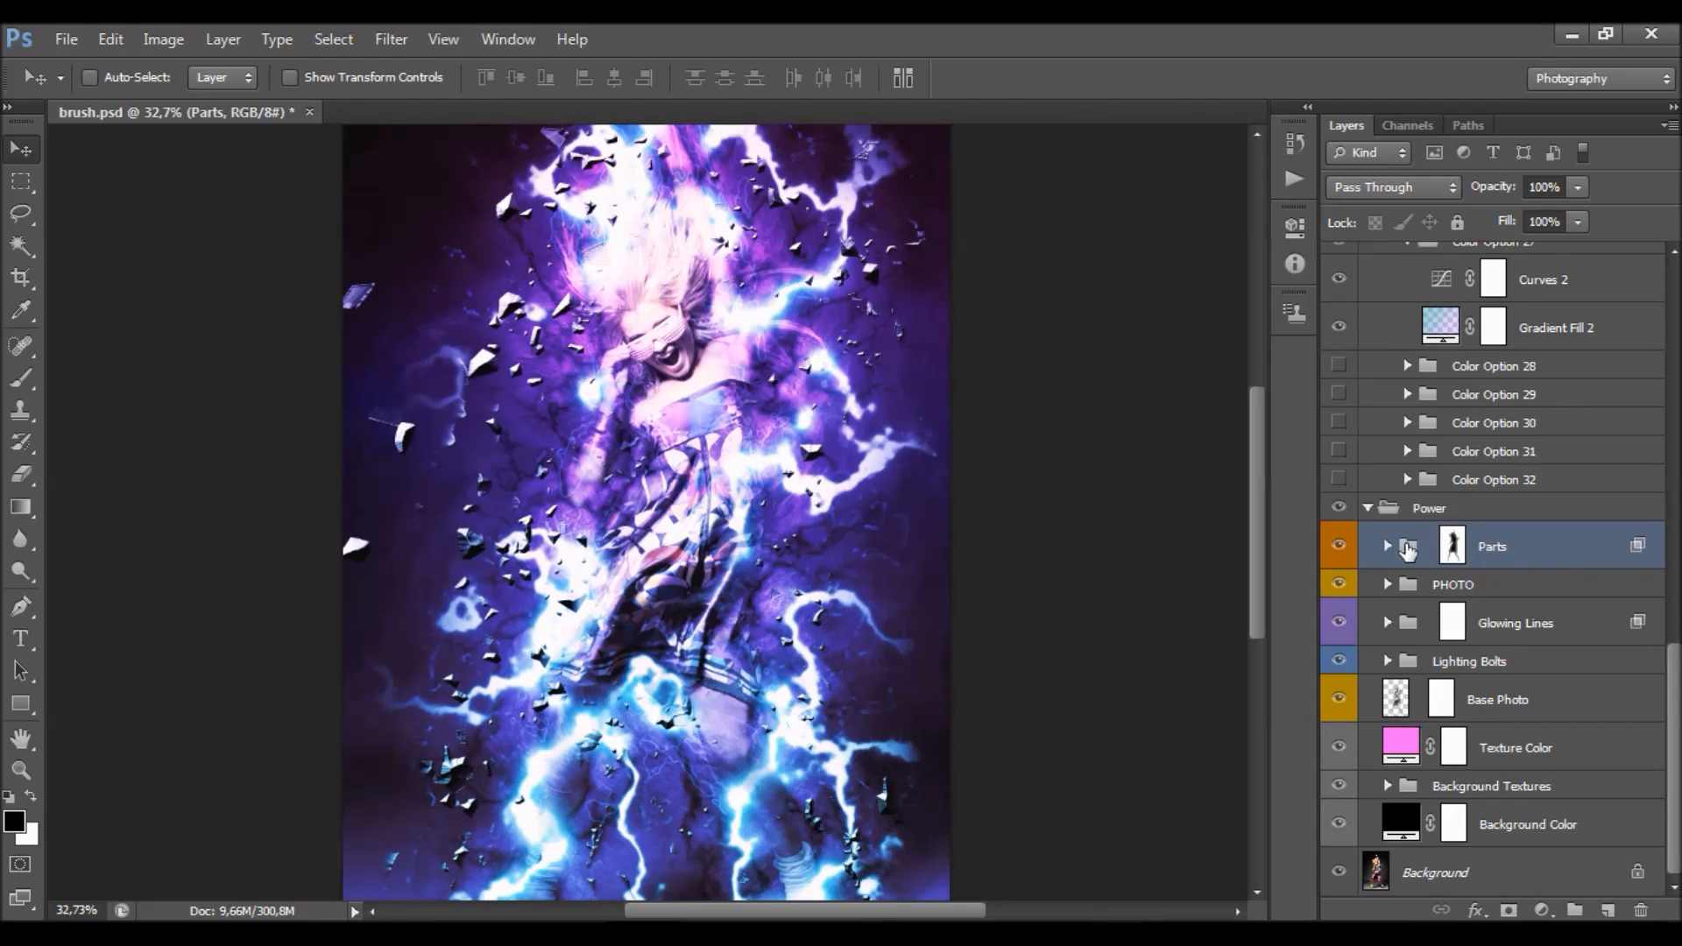
- Duplicate the whole Parts group, try moving the copy, and delete the copy
key("ctrl+j")
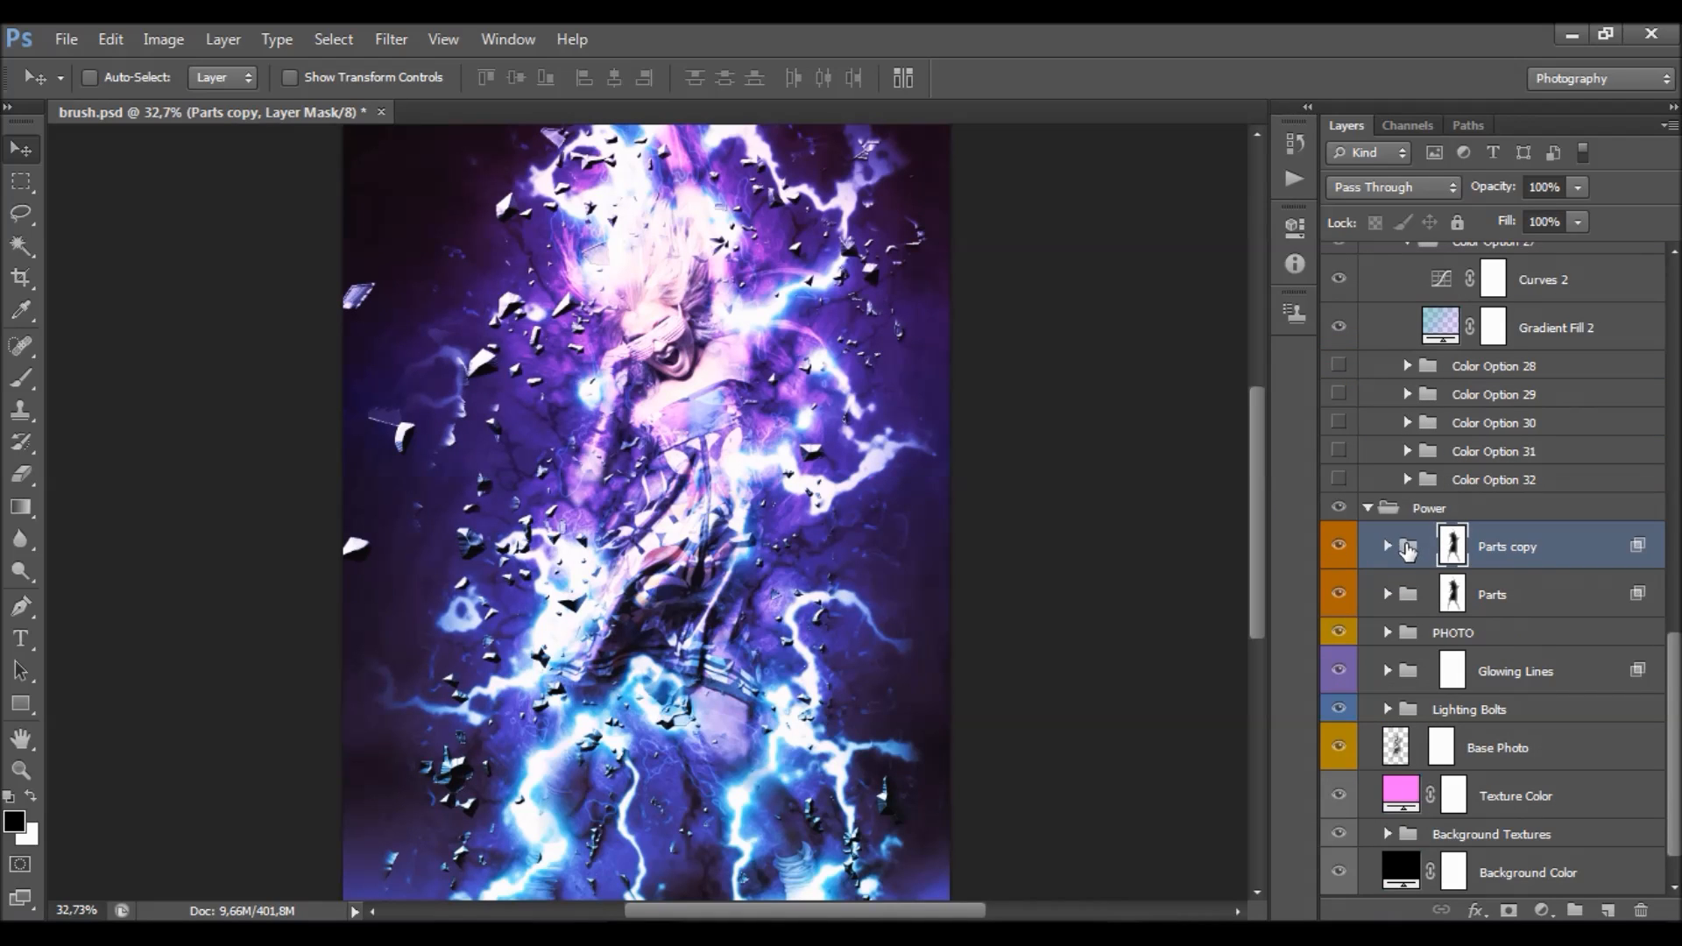
left_click(1407, 549)
left_click_drag(948, 352, 1036, 308)
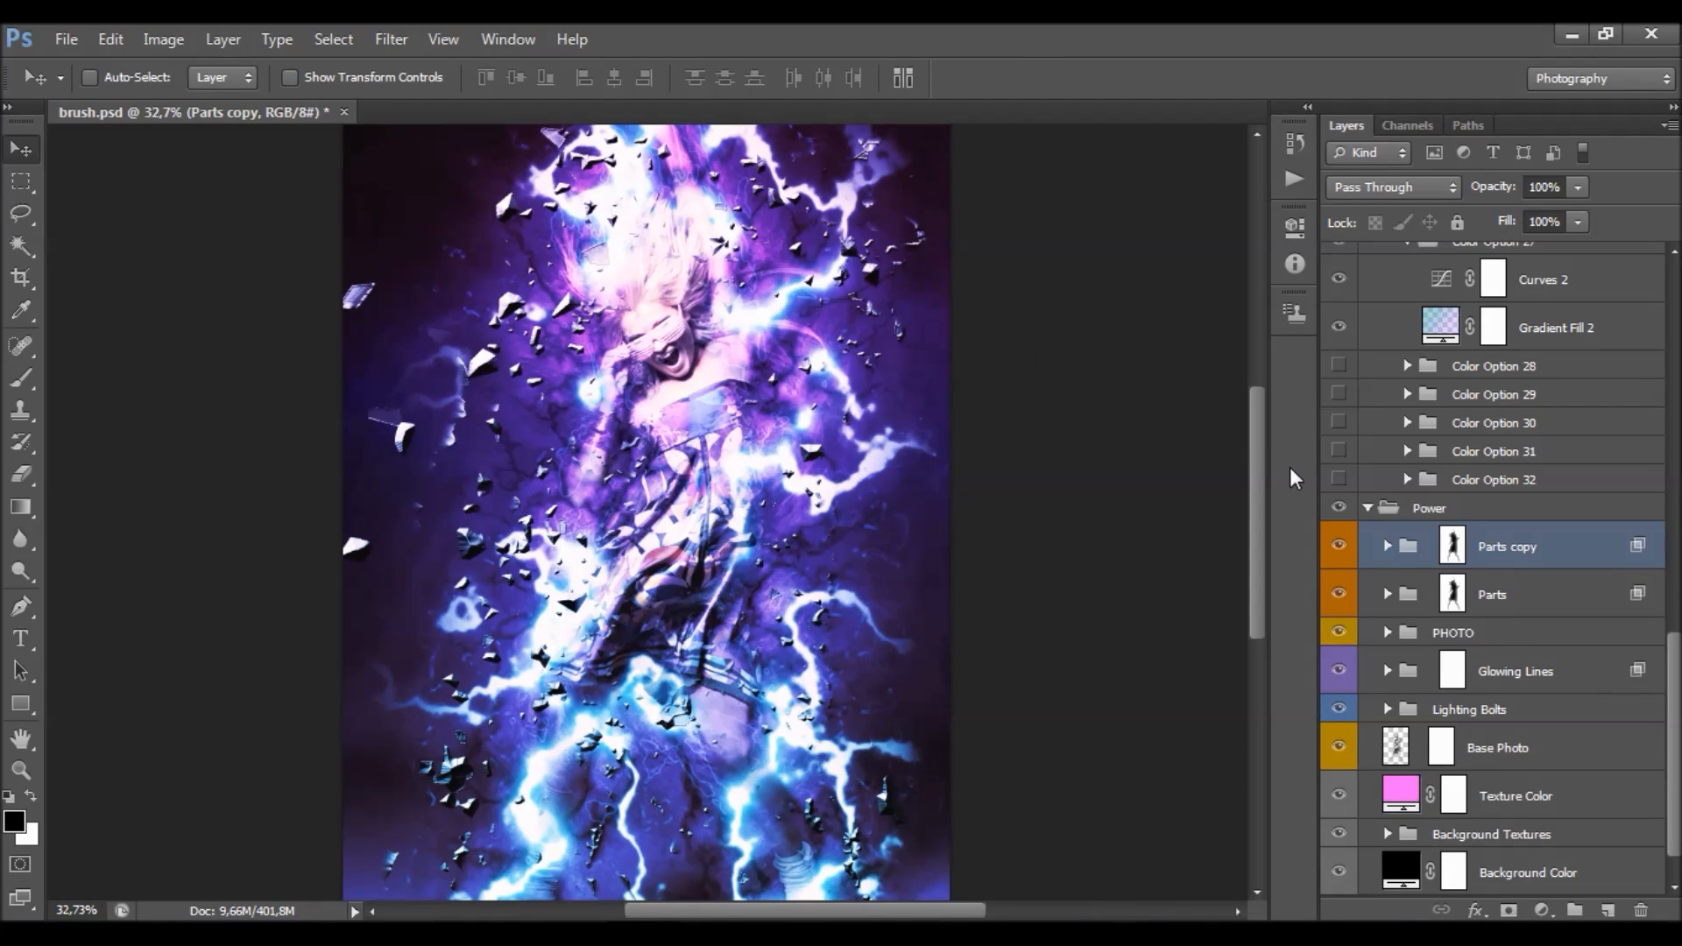
key("Delete")
- Compare the debris over the woman with the Parts group mask disabled and enabled, leaving the mask enabled
left_click(1452, 546)
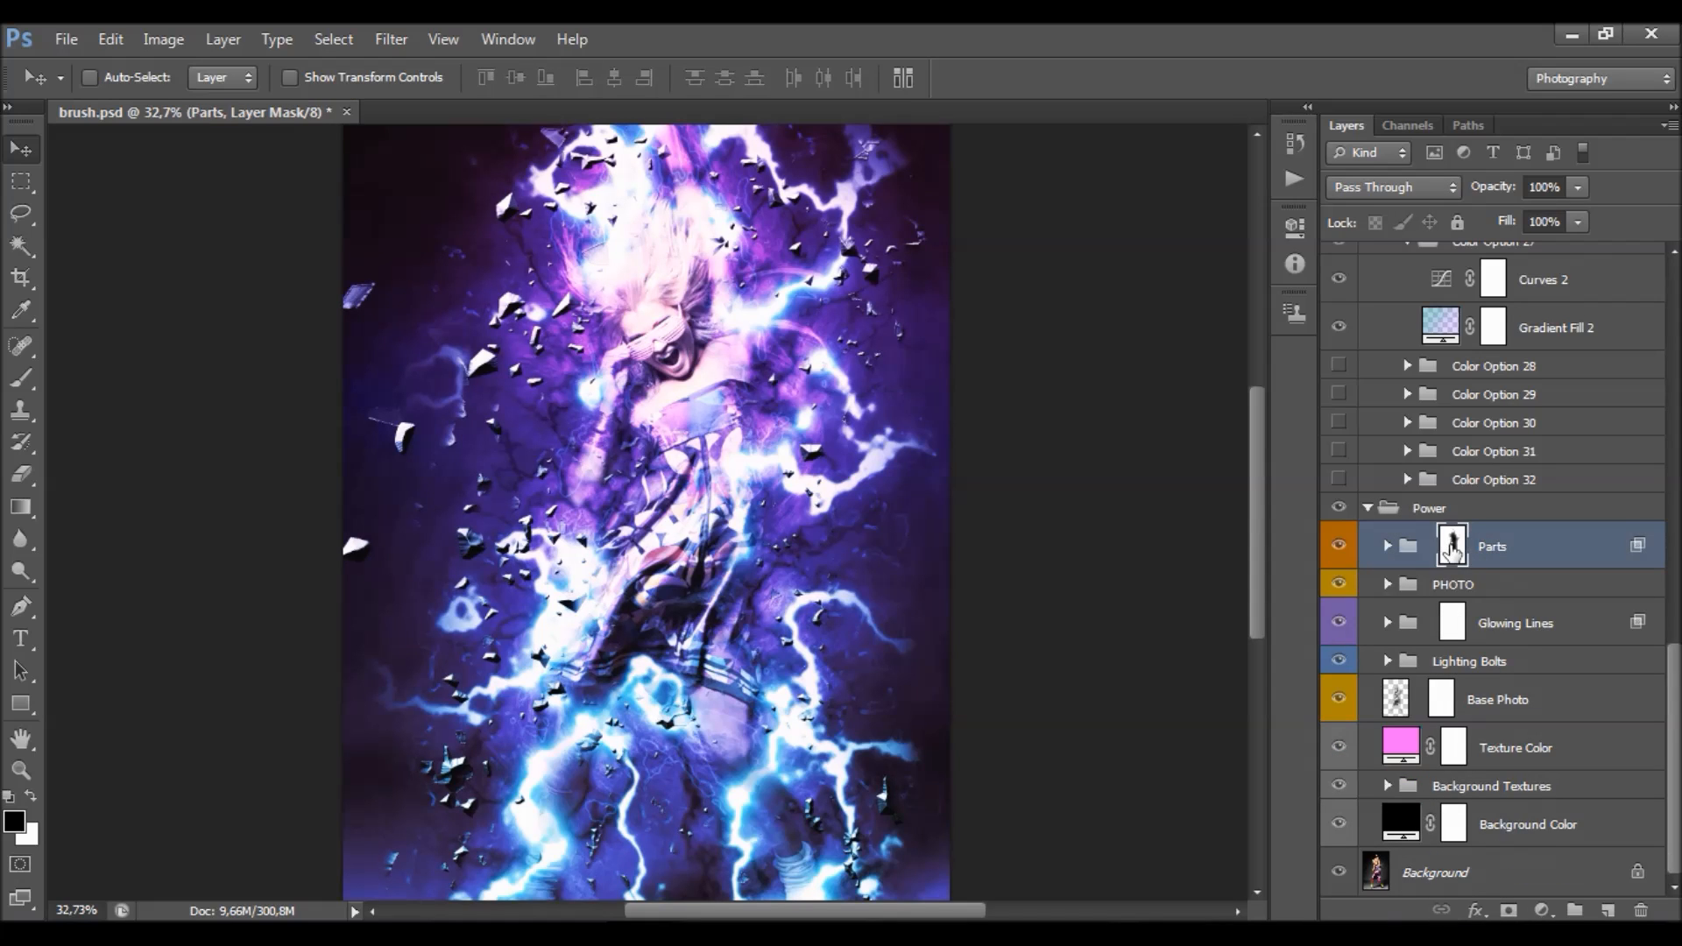
scroll(666, 399, "down", 2)
scroll(681, 388, "up", 1)
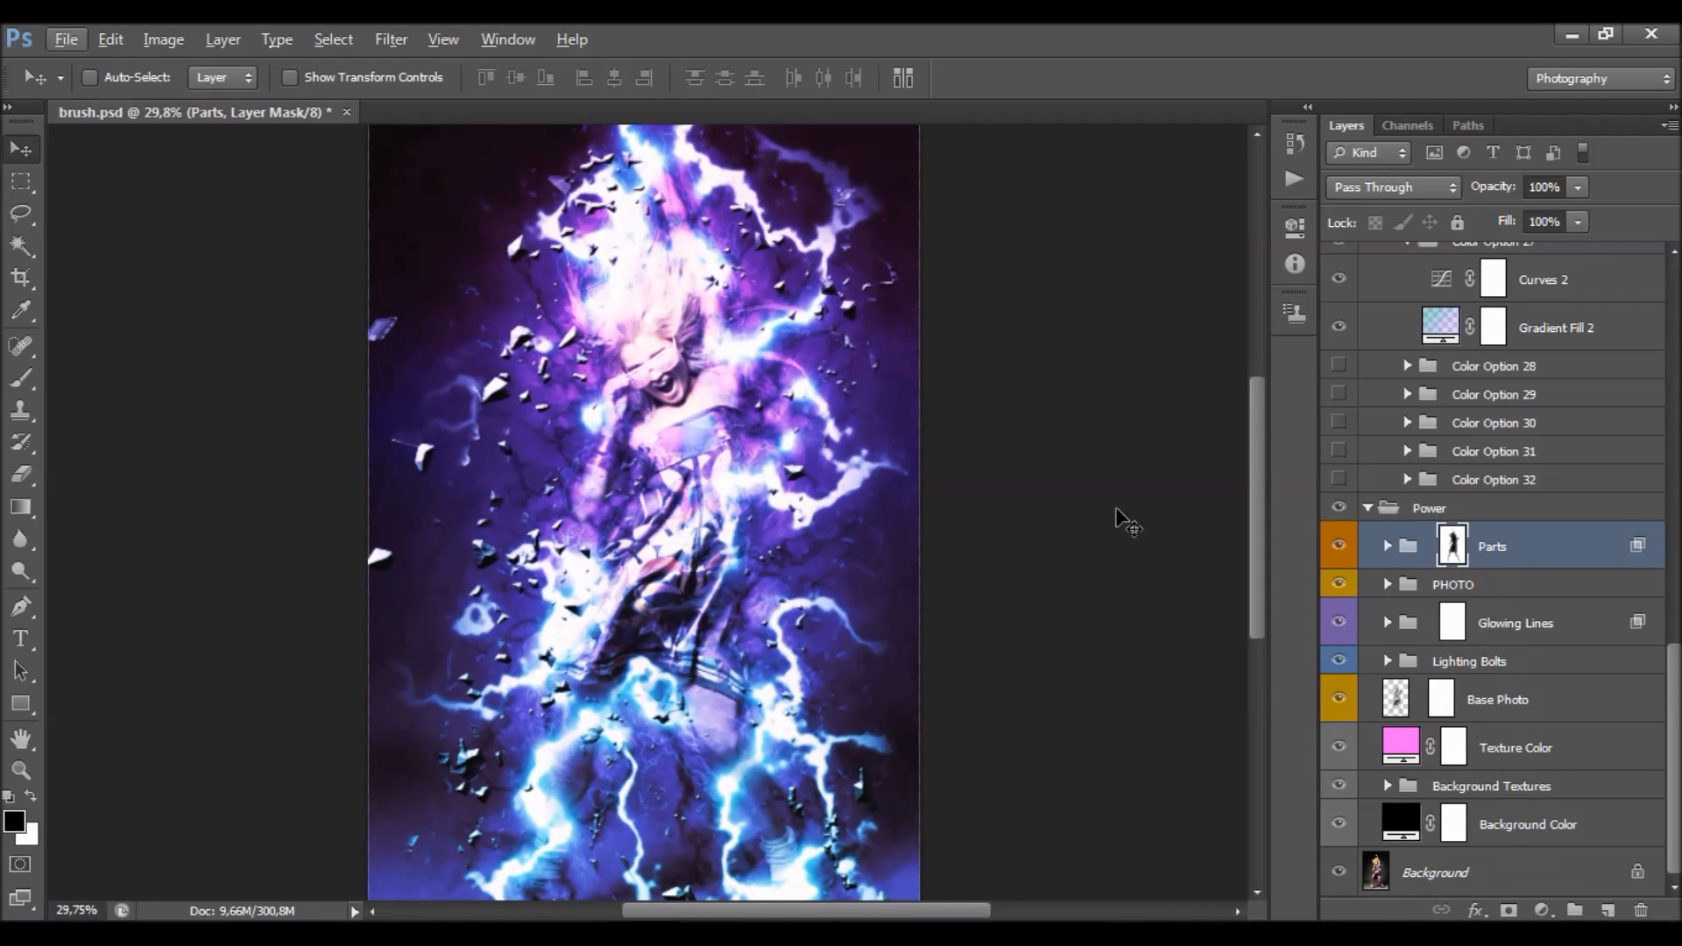
left_click(1451, 546, "shift")
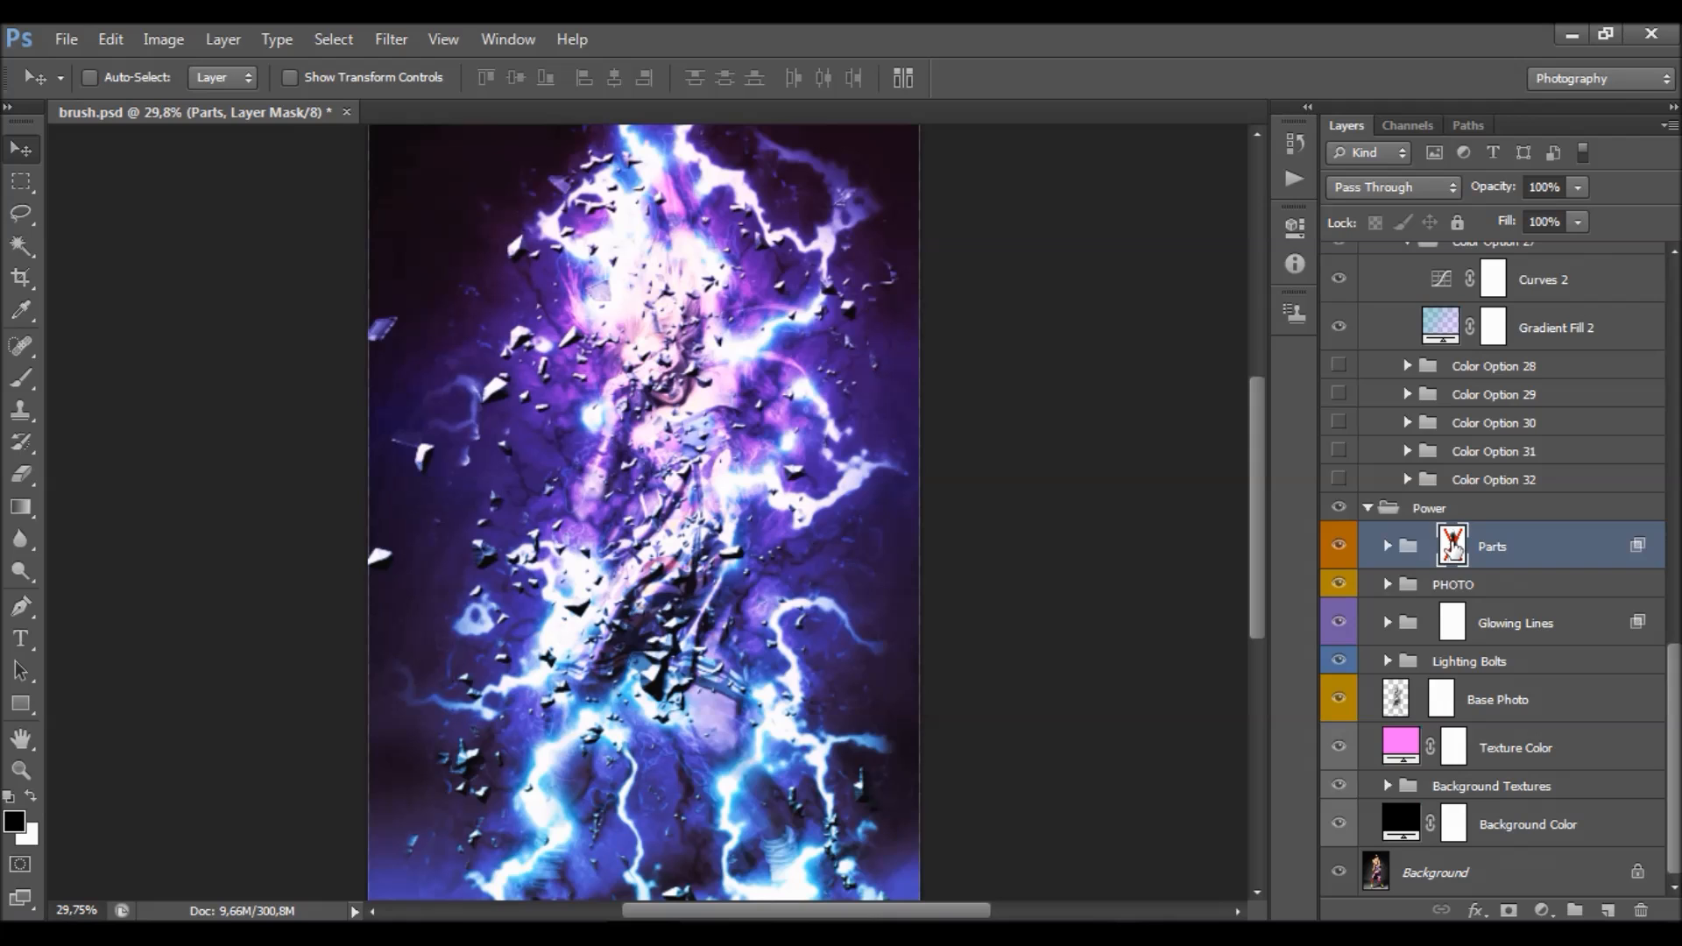
scroll(727, 324, "up", 2)
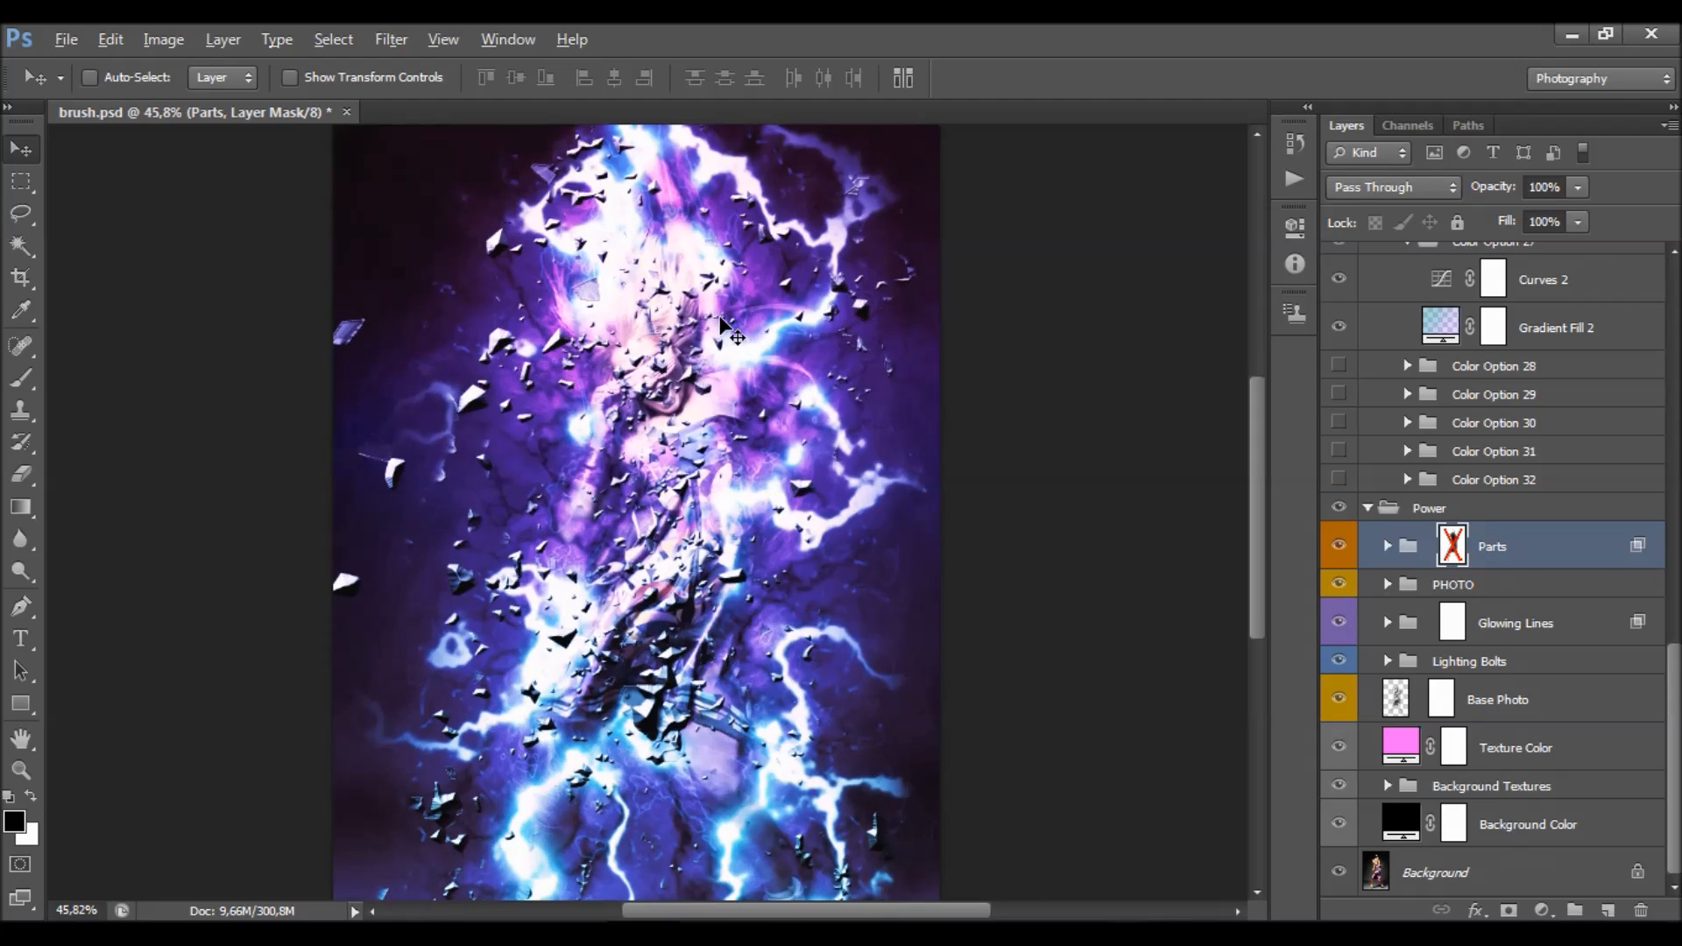
scroll(570, 306, "up", 2)
left_click(1451, 546, "shift")
- Paint white on the Parts group mask with a size 90 brush over the woman's arm and chest to reveal debris there
double_click(1451, 546)
left_click(21, 378)
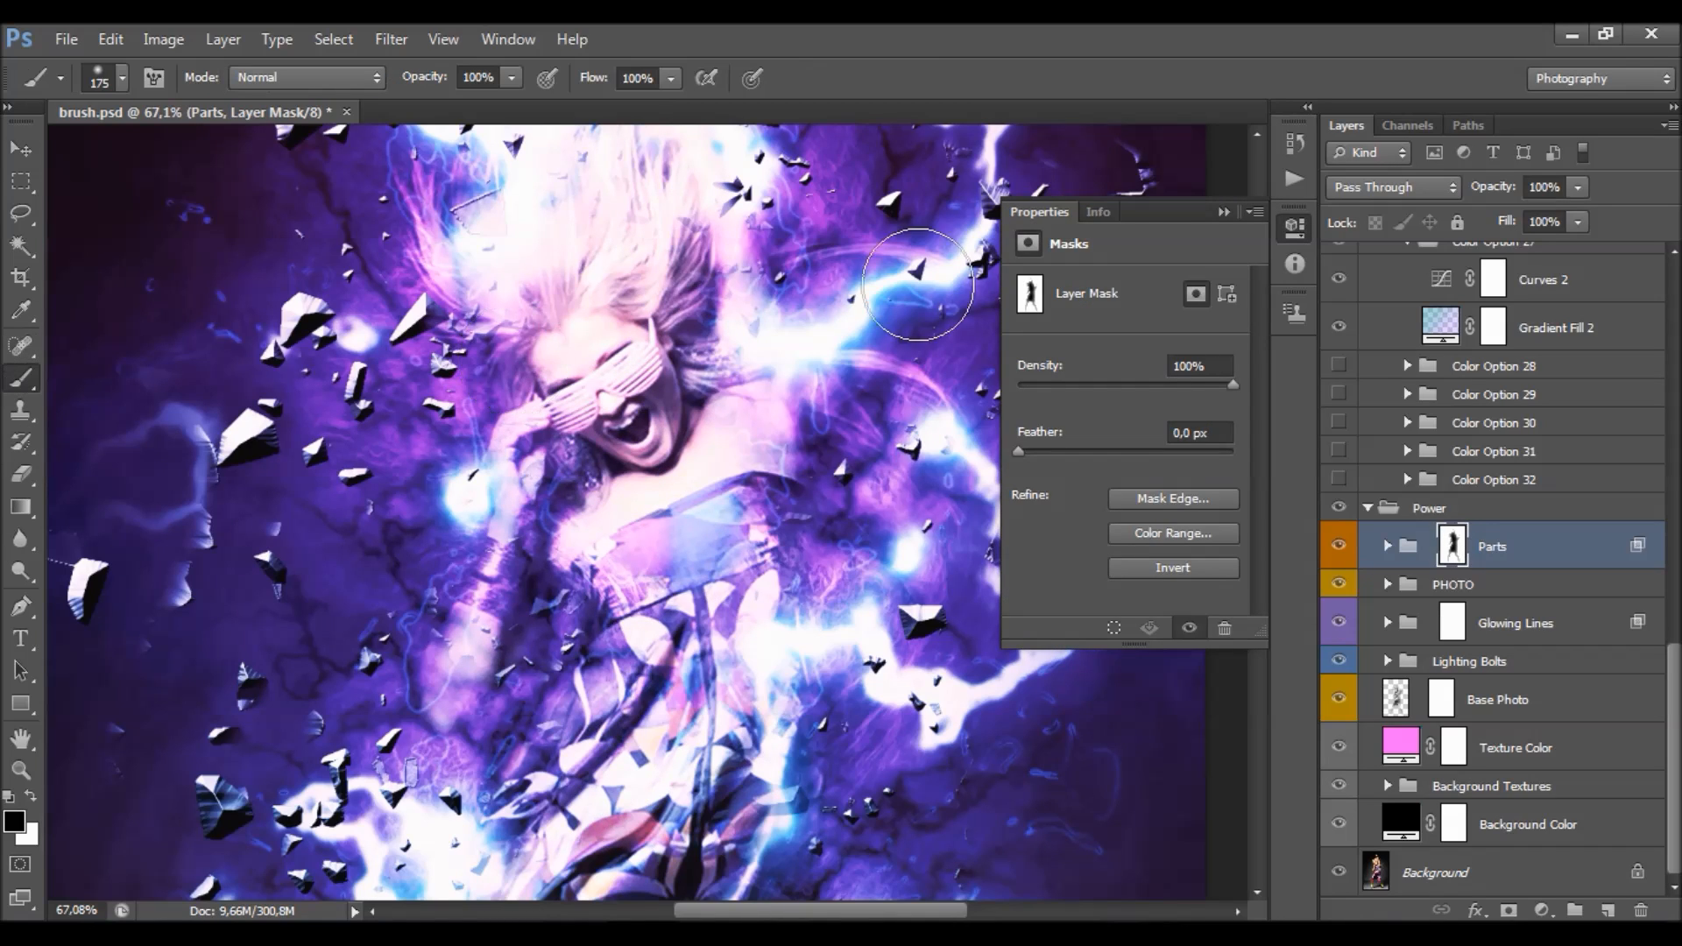
left_click(1224, 212)
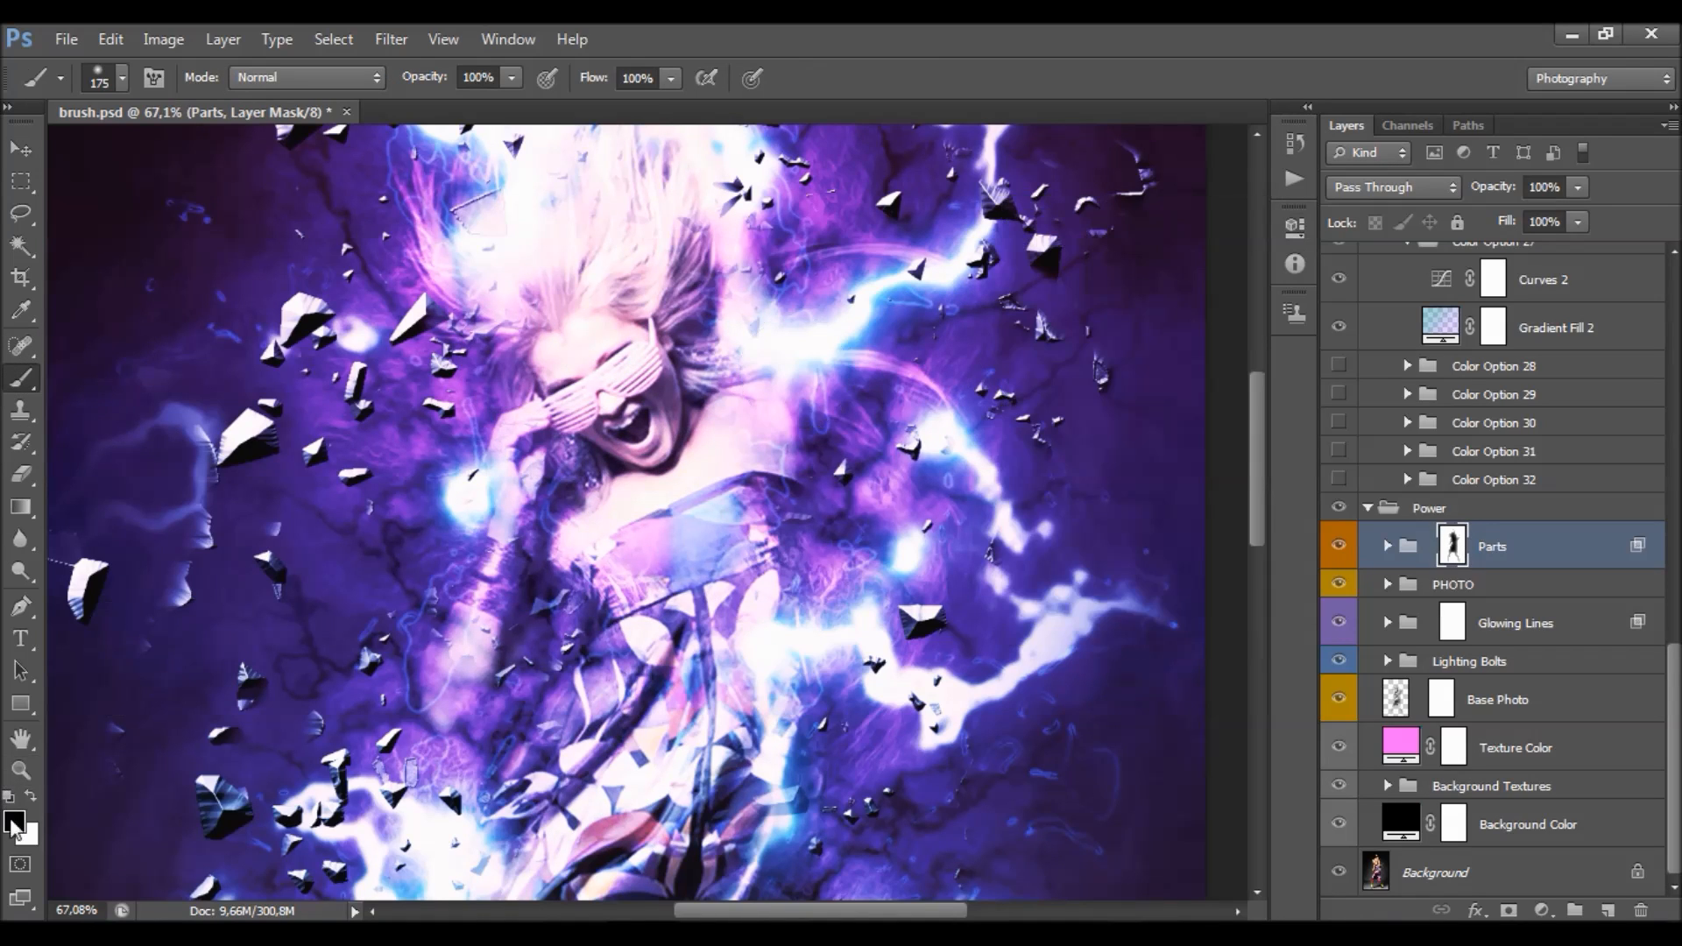
left_click(32, 798)
key("bracketleft")
key("bracketleft")
key("bracketleft")
key("bracketleft")
key("bracketleft")
key("bracketright")
mouse_move(477, 497)
left_mouse_down()
mouse_move(587, 491)
mouse_move(552, 474)
mouse_move(657, 601)
mouse_move(638, 596)
mouse_move(649, 547)
mouse_move(697, 537)
mouse_move(674, 614)
left_mouse_up()
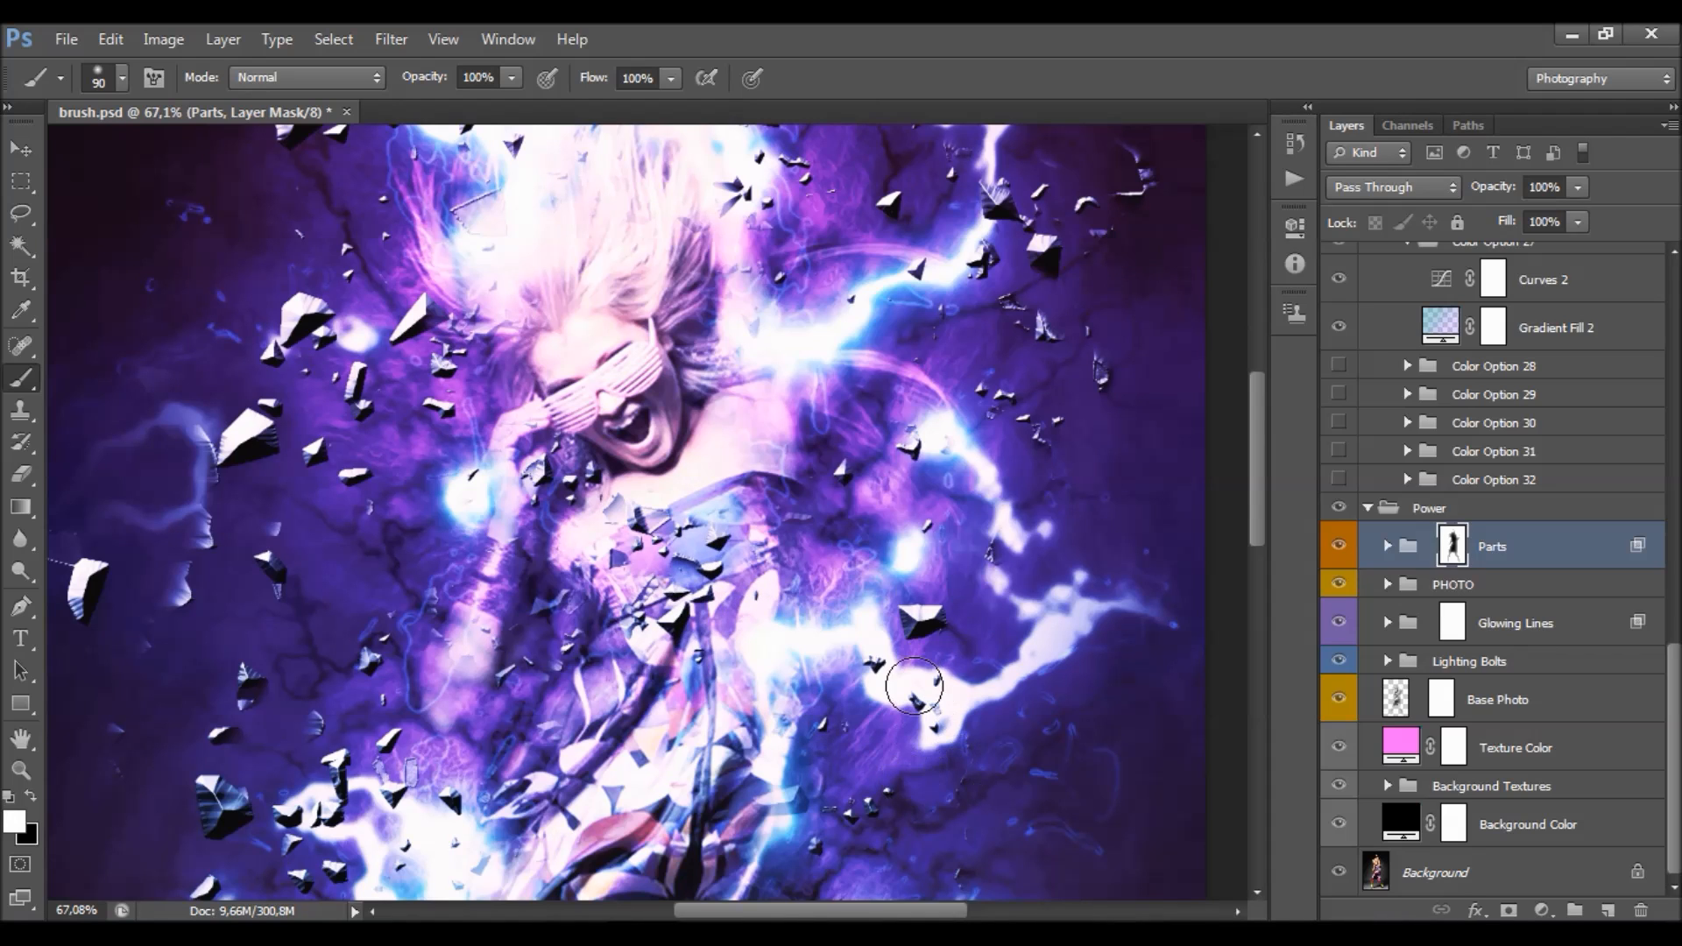
scroll(968, 386, "up", 5)
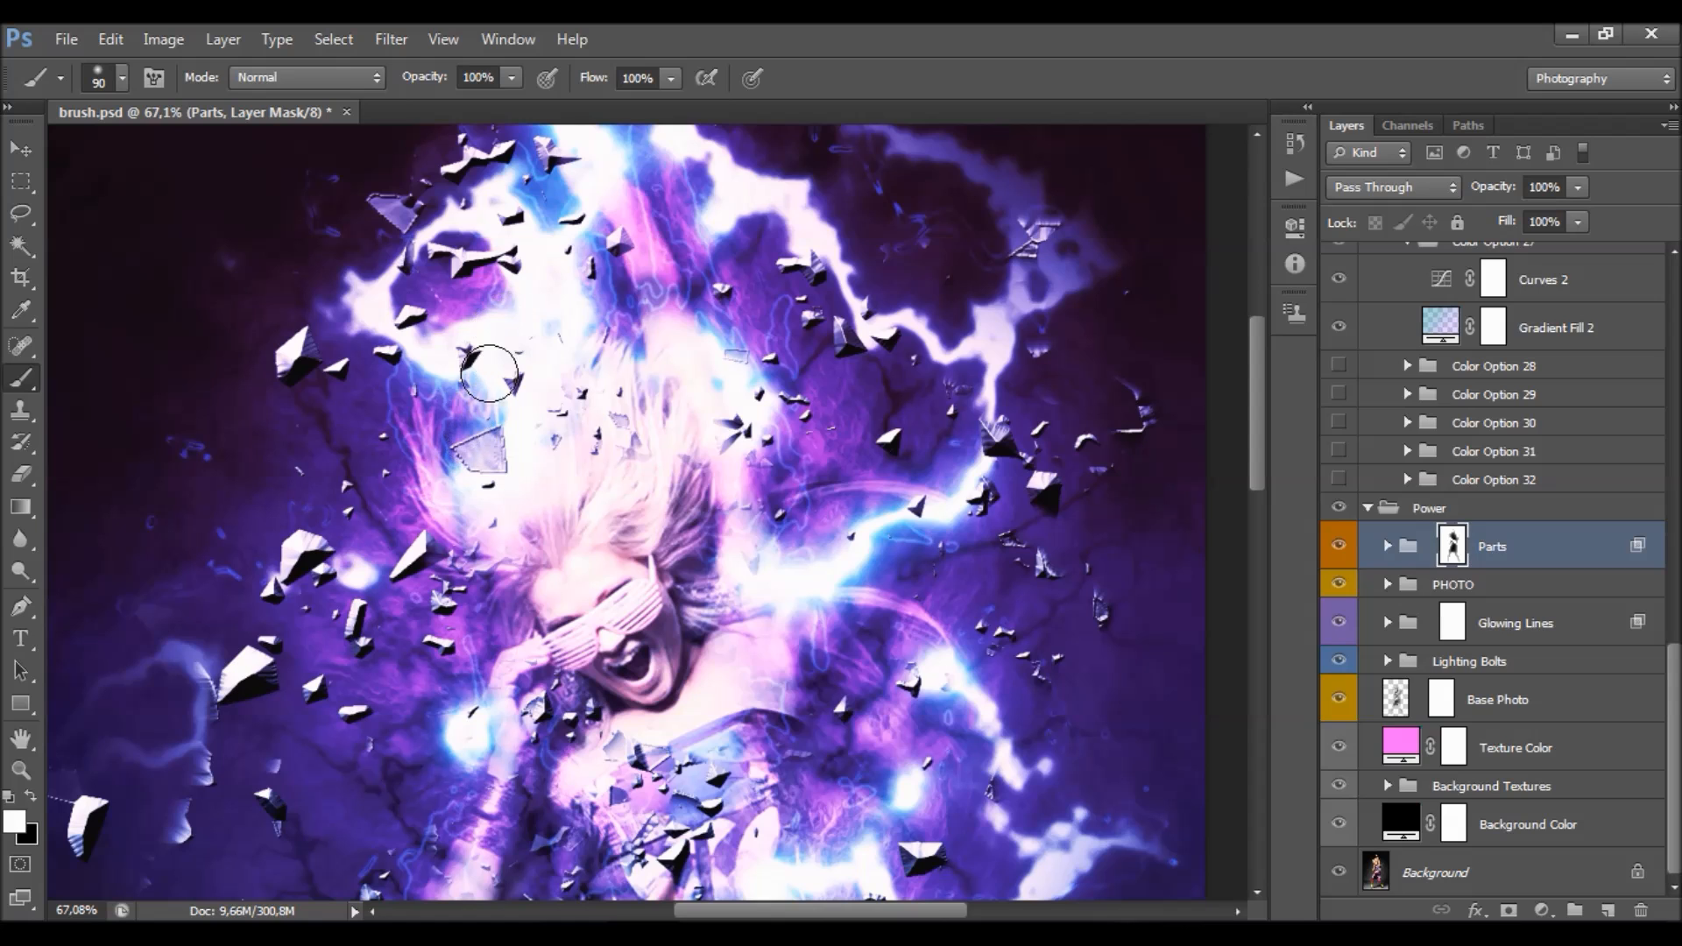
- Paint white with the size 90 brush on the Parts group mask over the woman's hair and dress hem to reveal debris
left_click_drag(655, 438, 675, 465)
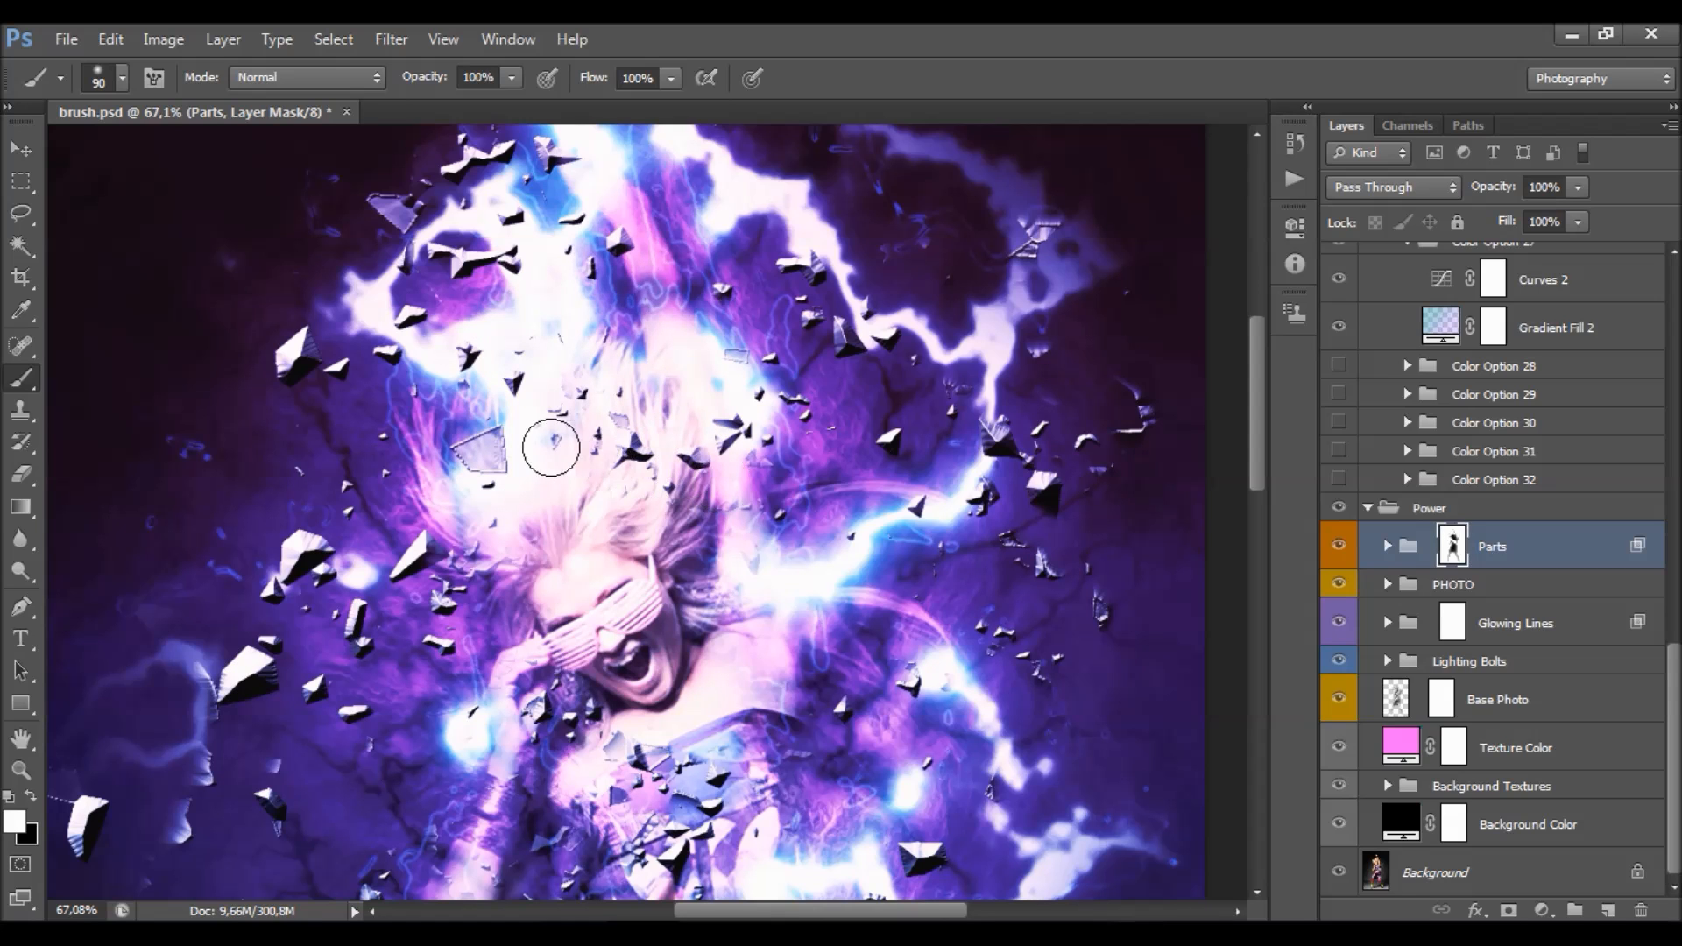
scroll(934, 608, "down", 5)
scroll(934, 608, "down", 5)
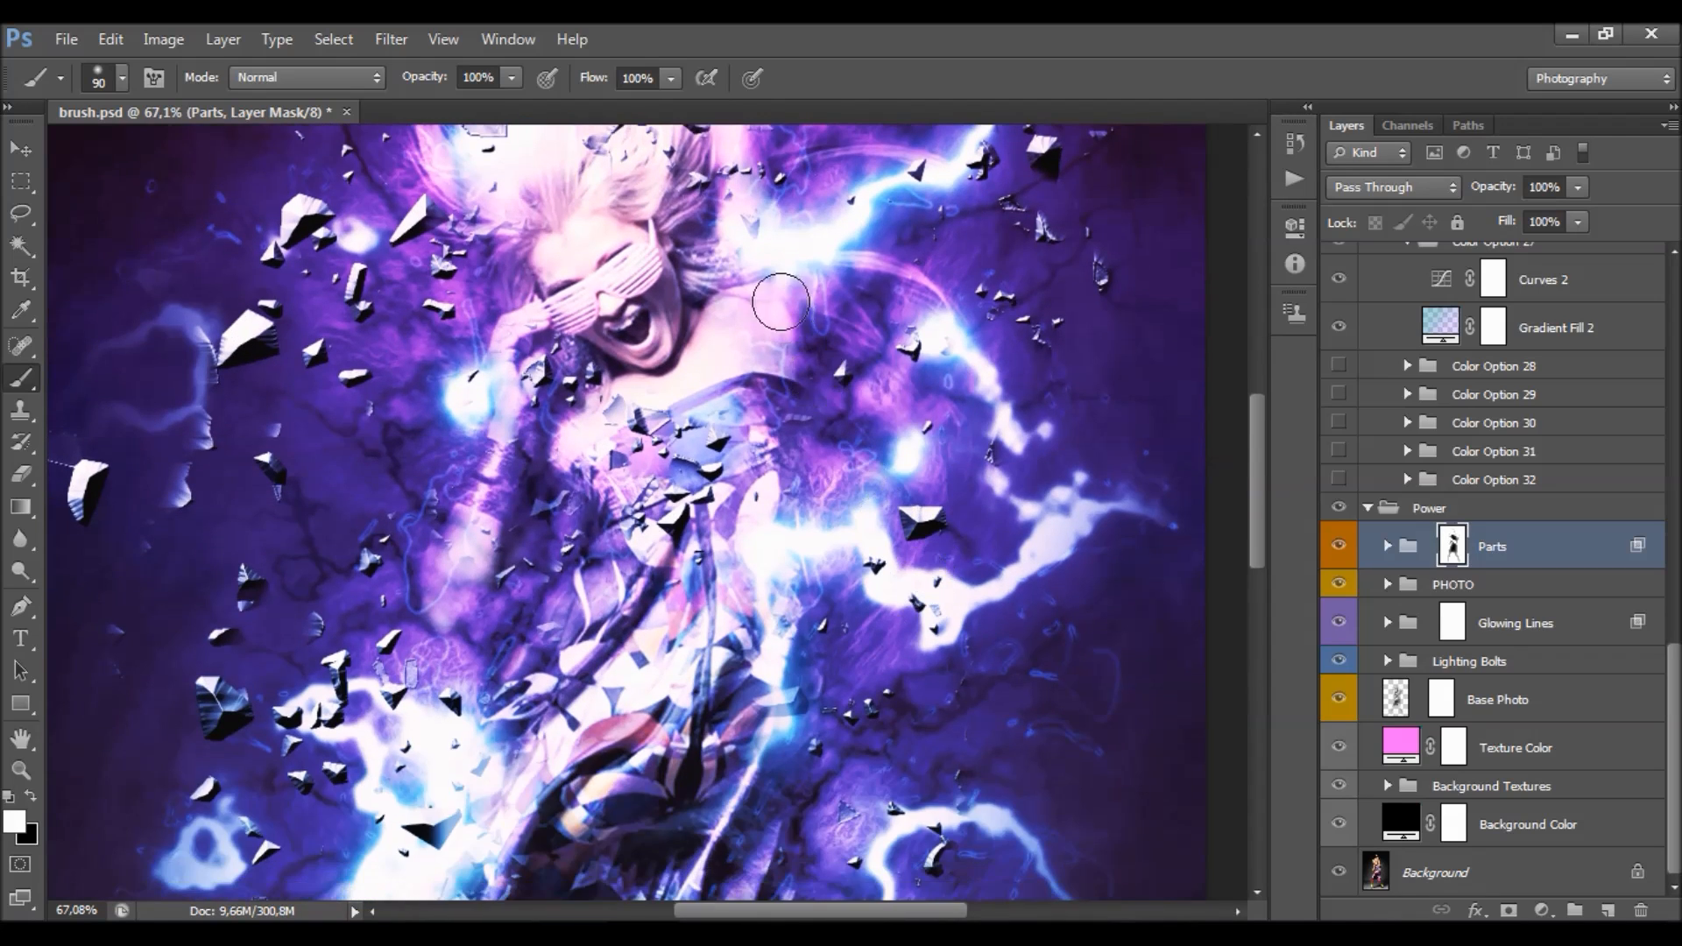
scroll(766, 758, "down", 1)
scroll(766, 758, "down", 3)
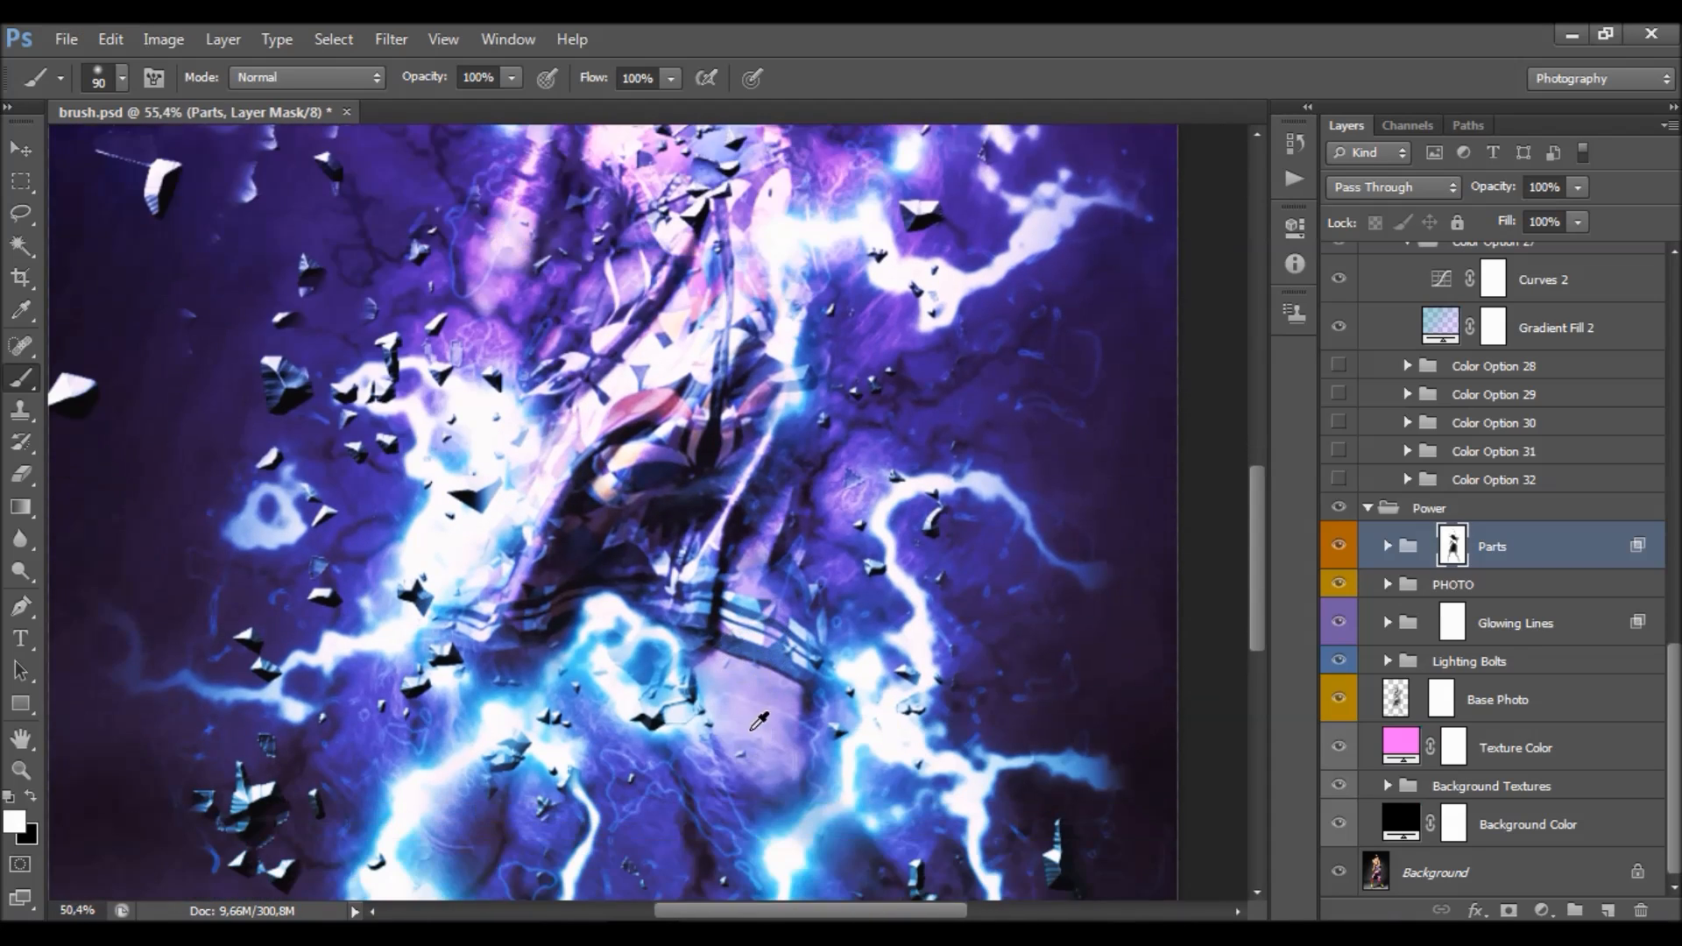
scroll(706, 785, "down", 2)
scroll(854, 812, "up", 1)
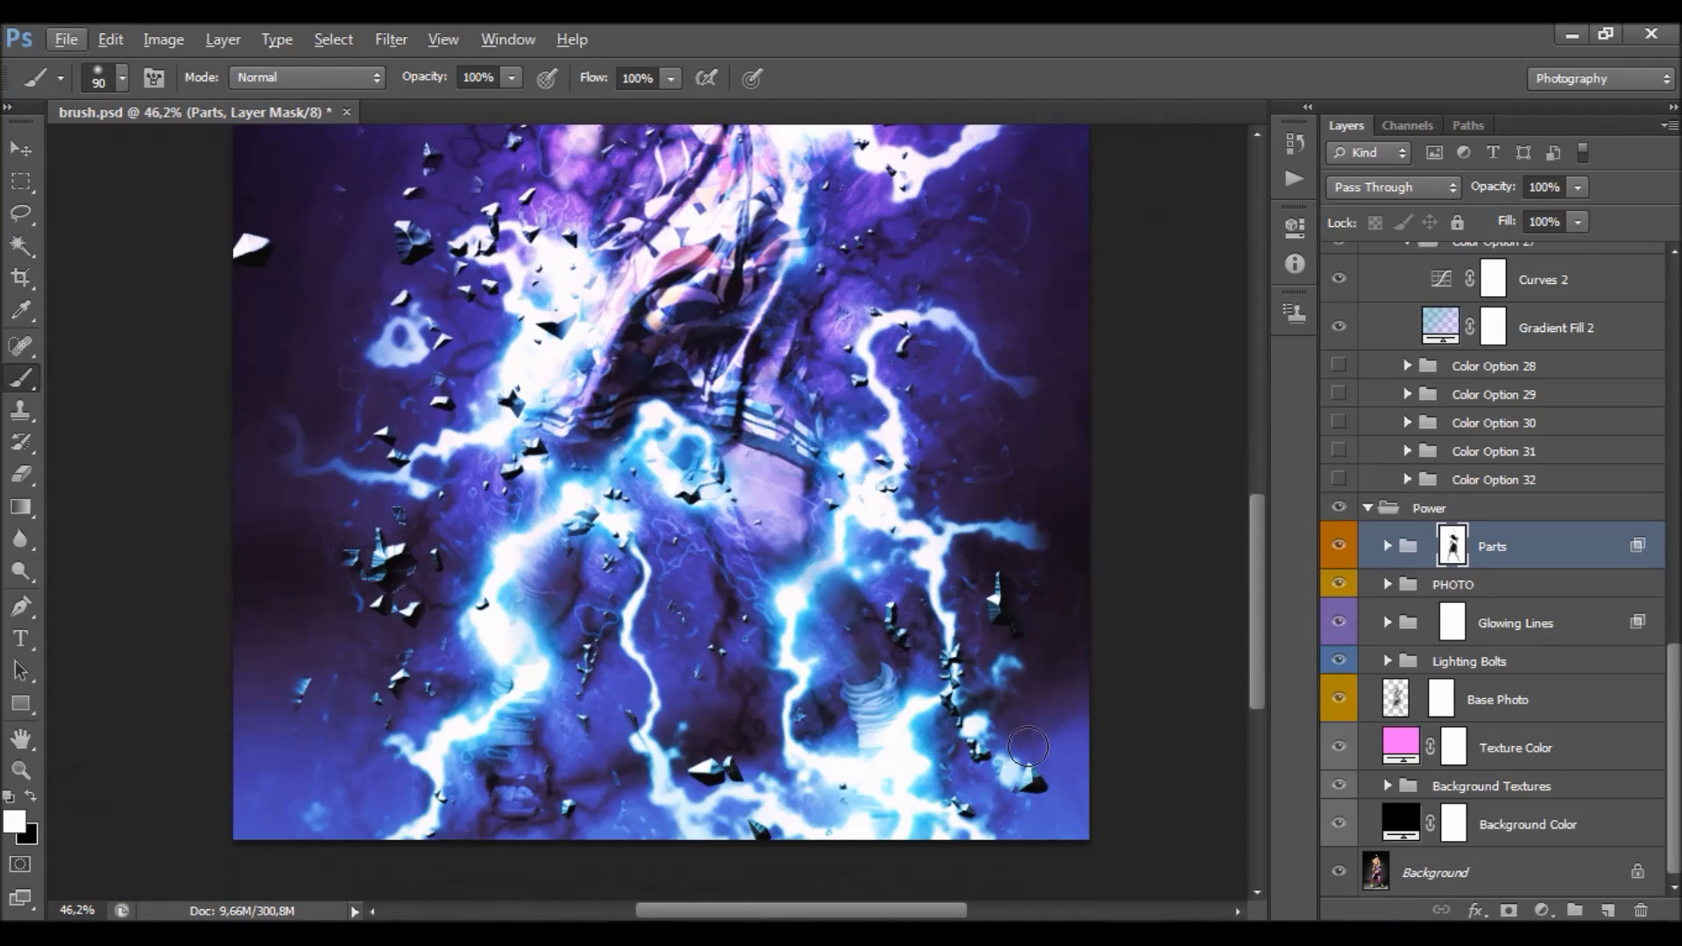
mouse_move(583, 526)
left_mouse_down()
mouse_move(586, 481)
mouse_move(764, 429)
mouse_move(676, 435)
mouse_move(645, 413)
mouse_move(779, 416)
left_mouse_up()
scroll(779, 417, "up", 2)
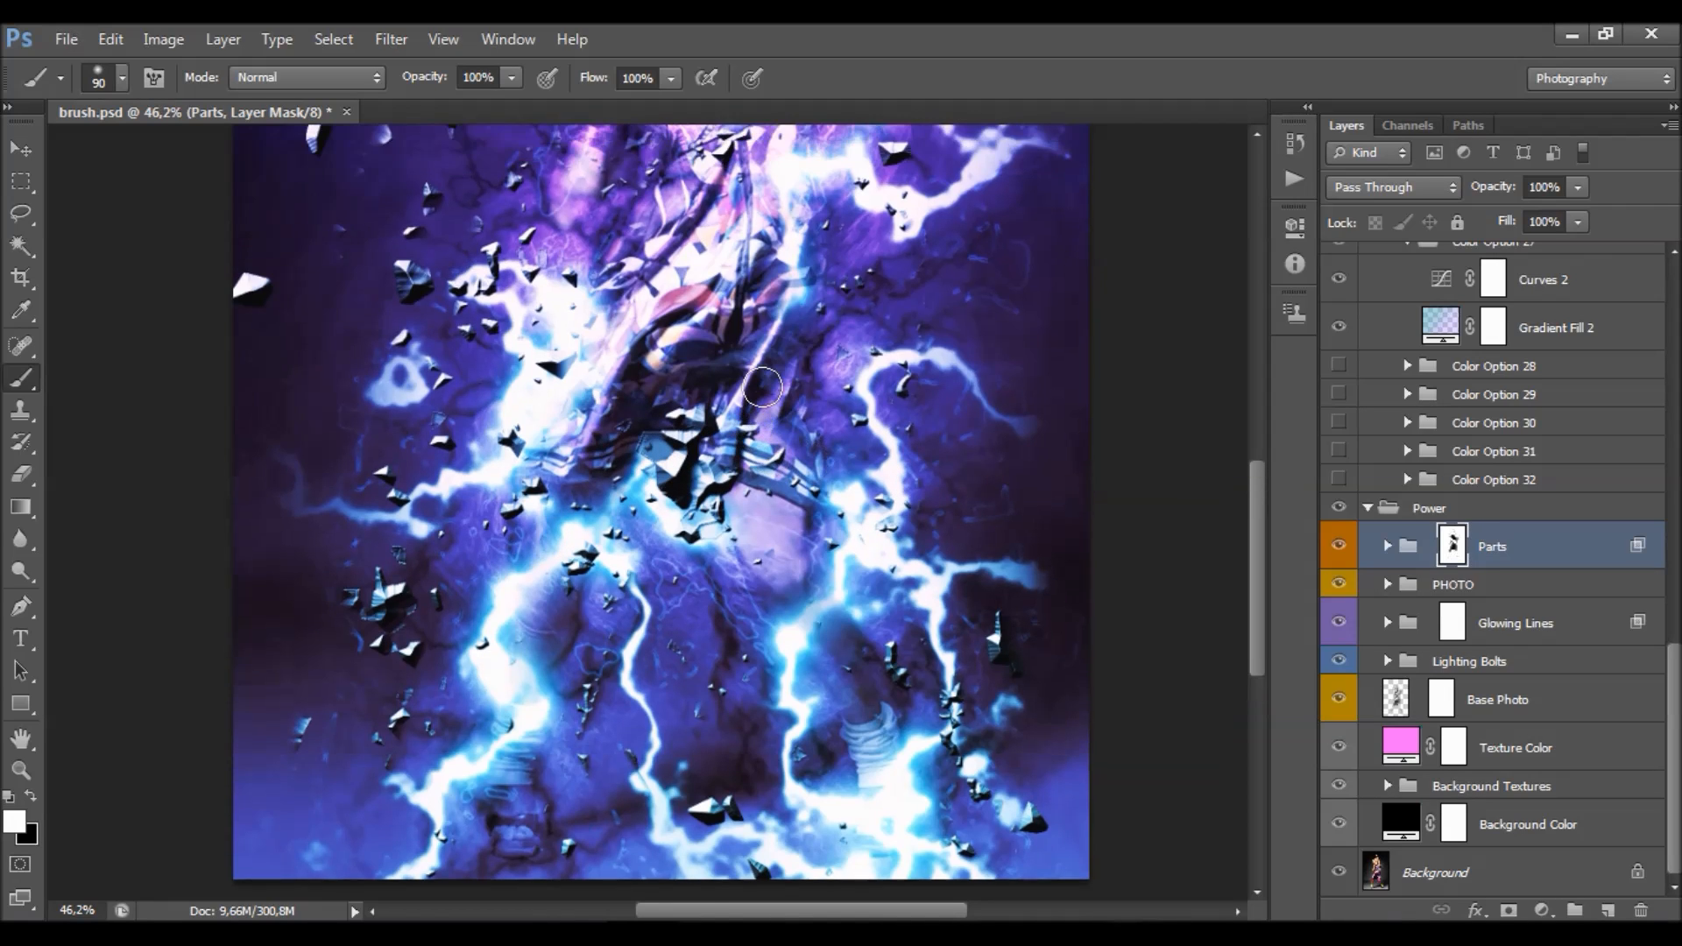
- Paint black with a size 50 brush on the Parts mask to hide the large dark debris at the dress hem
scroll(688, 286, "up", 3)
left_click(31, 795)
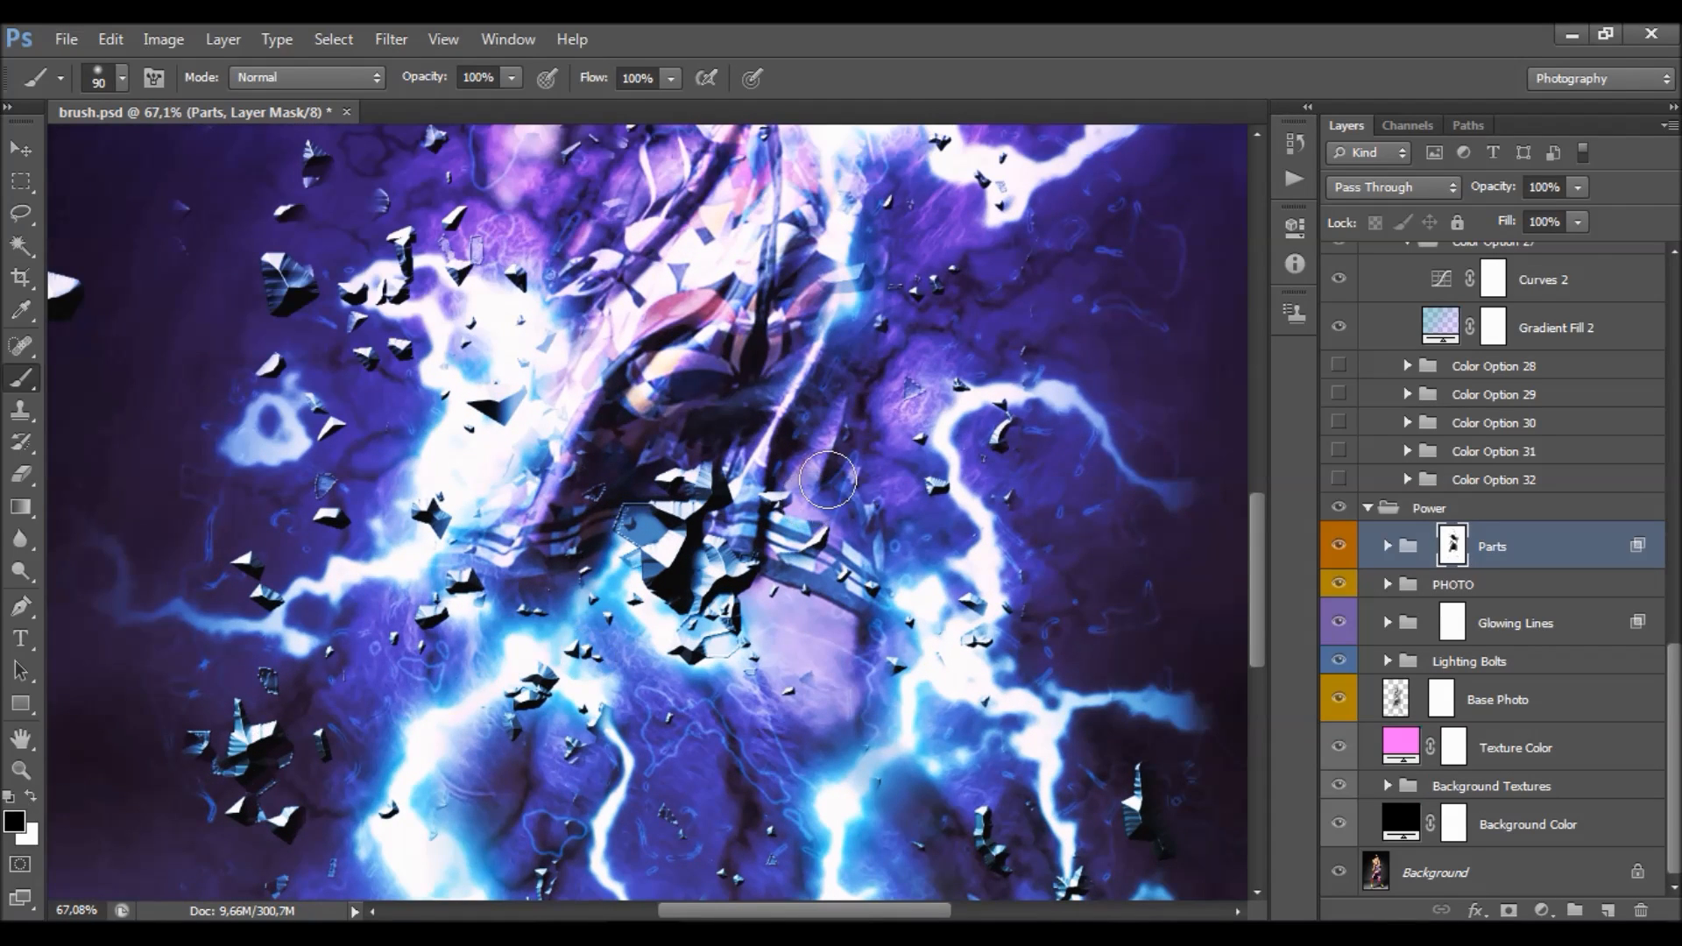
key("bracketleft")
key("bracketleft")
key("bracketleft")
key("bracketleft")
key("bracketright")
mouse_move(715, 491)
left_mouse_down()
mouse_move(659, 483)
mouse_move(693, 505)
mouse_move(686, 522)
mouse_move(621, 539)
mouse_move(641, 550)
mouse_move(656, 529)
mouse_move(670, 601)
left_mouse_up()
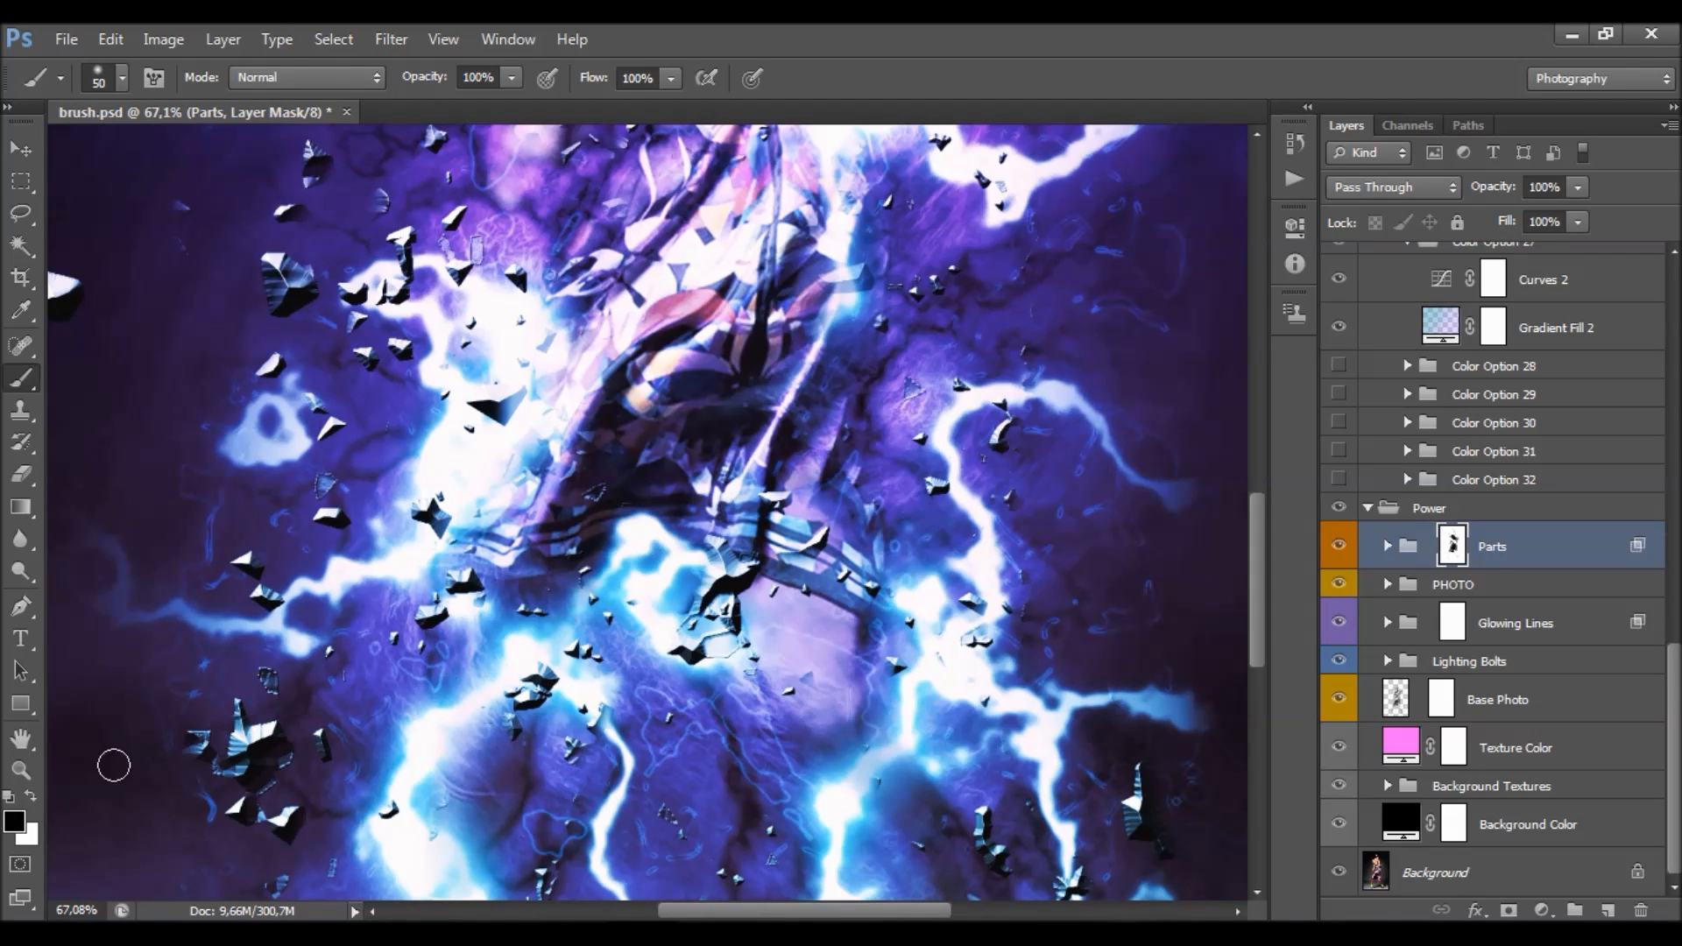
- Paint white with the size 50 brush on the Parts mask across the middle of the dress to reveal debris
left_click(30, 797)
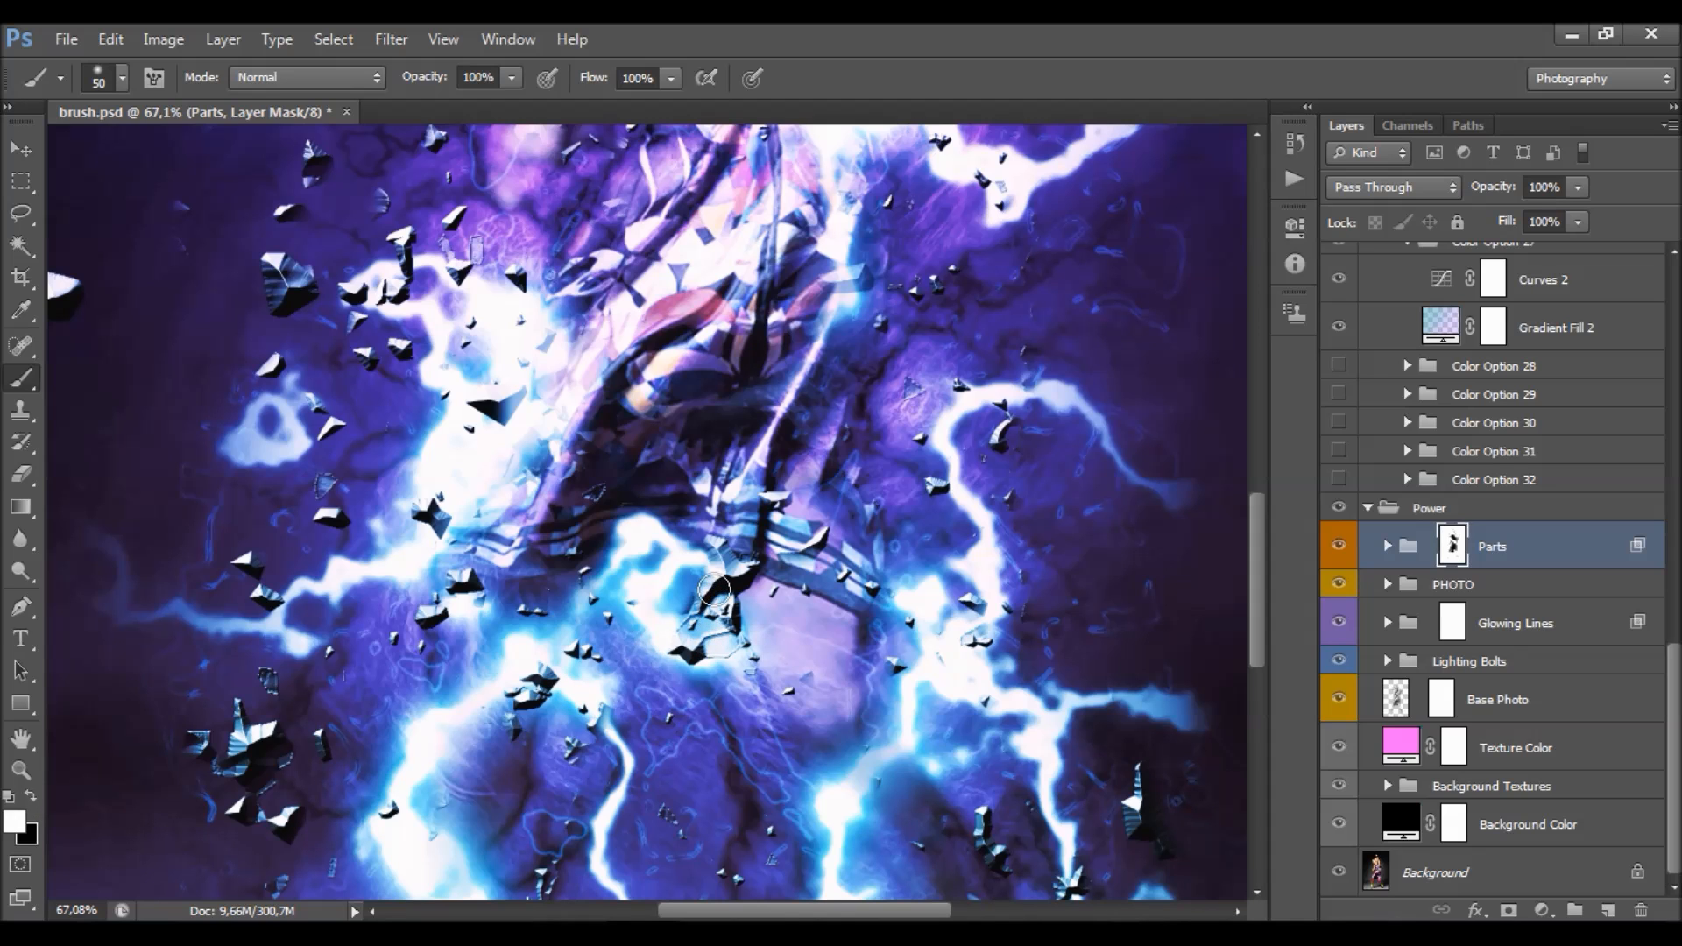
scroll(826, 383, "up", 8)
scroll(813, 387, "down", 4, "alt")
scroll(701, 429, "up", 4, "alt")
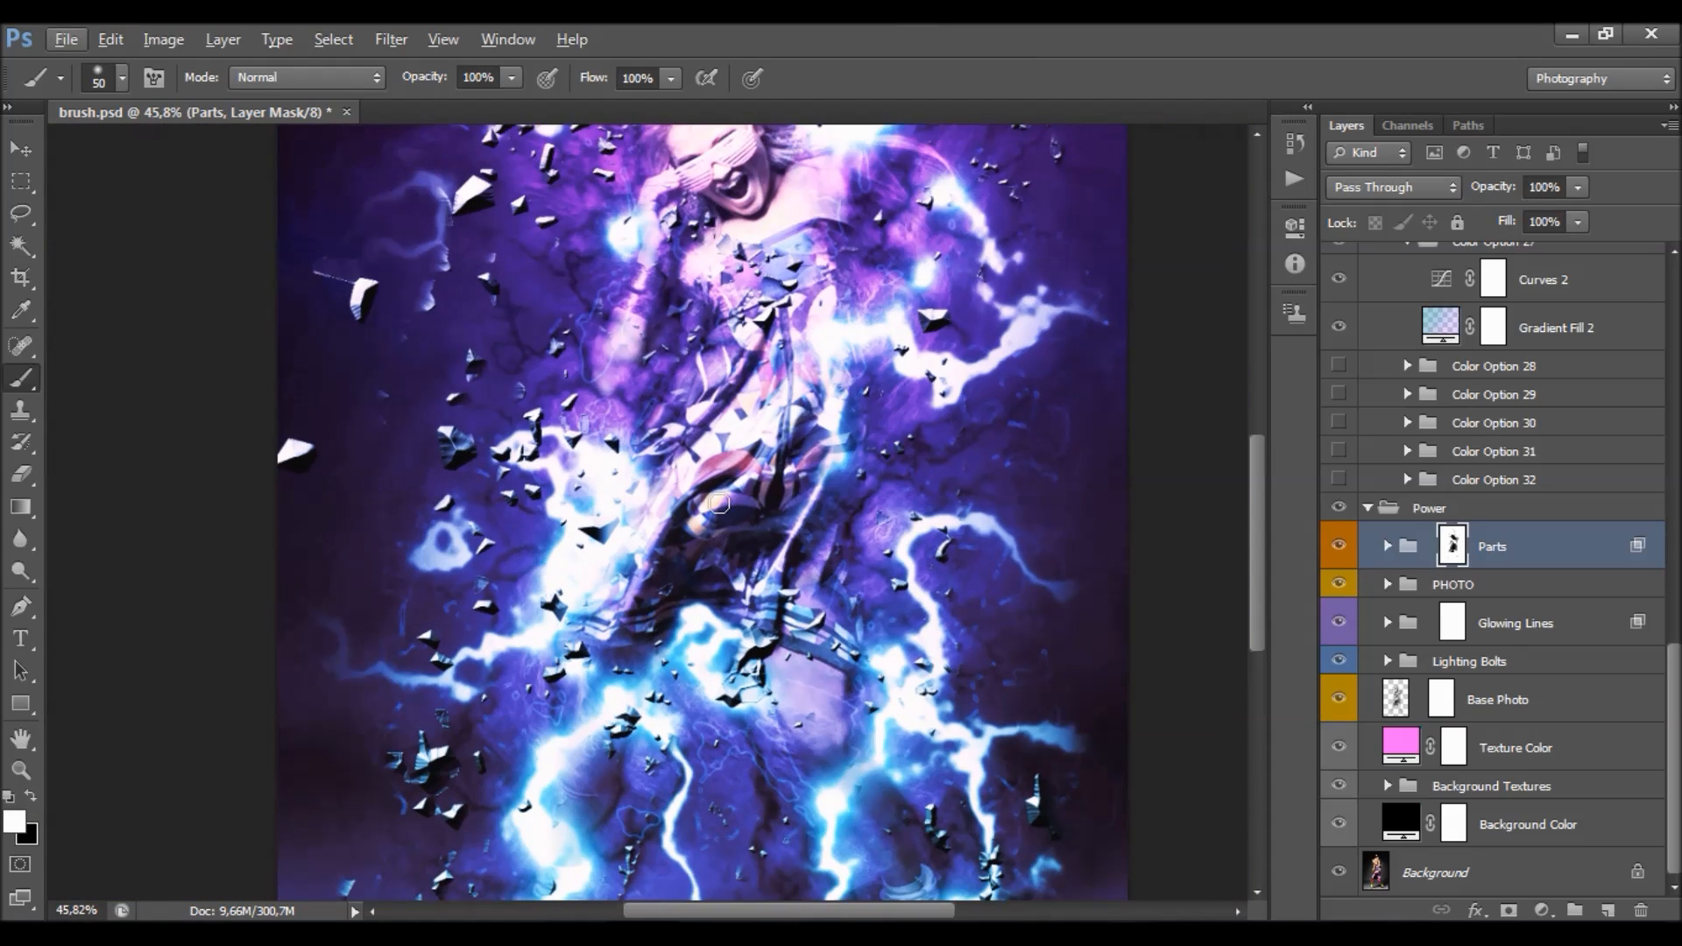
mouse_move(558, 472)
left_mouse_down()
mouse_move(618, 609)
mouse_move(579, 631)
mouse_move(575, 495)
mouse_move(590, 551)
mouse_move(696, 637)
mouse_move(904, 581)
mouse_move(976, 534)
mouse_move(979, 495)
left_mouse_up()
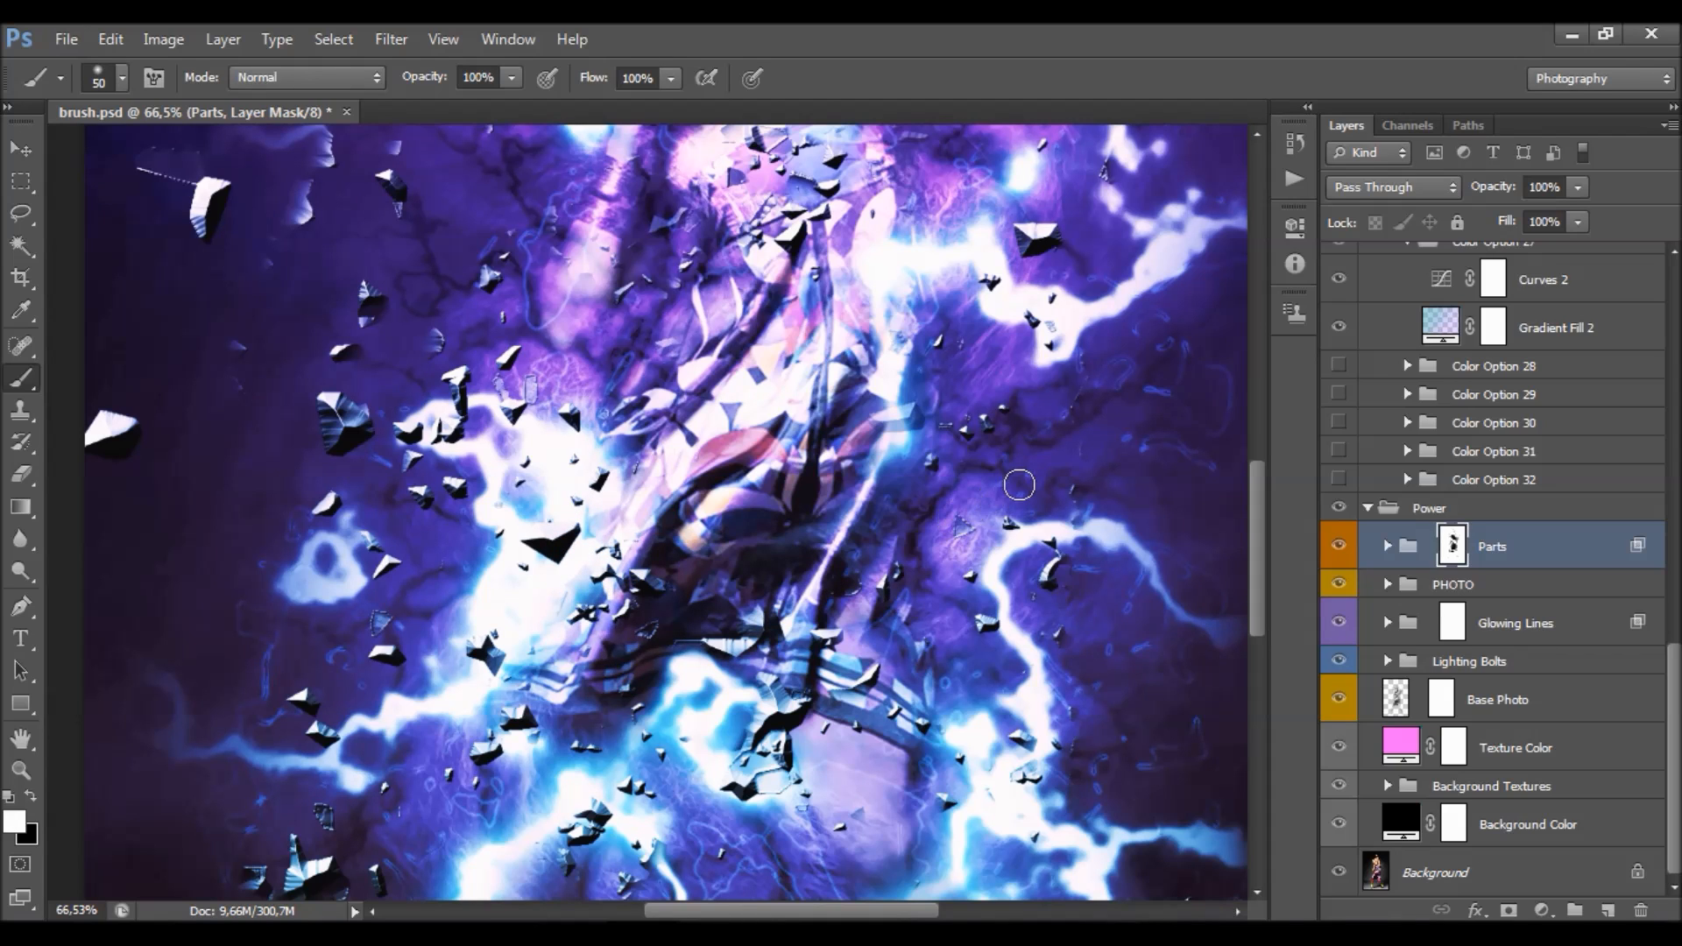
- Paint black on the Parts mask to hide debris over the dark lower part of the dress
scroll(1016, 486, "up", 3)
left_click(31, 797)
left_click_drag(705, 814, 758, 801)
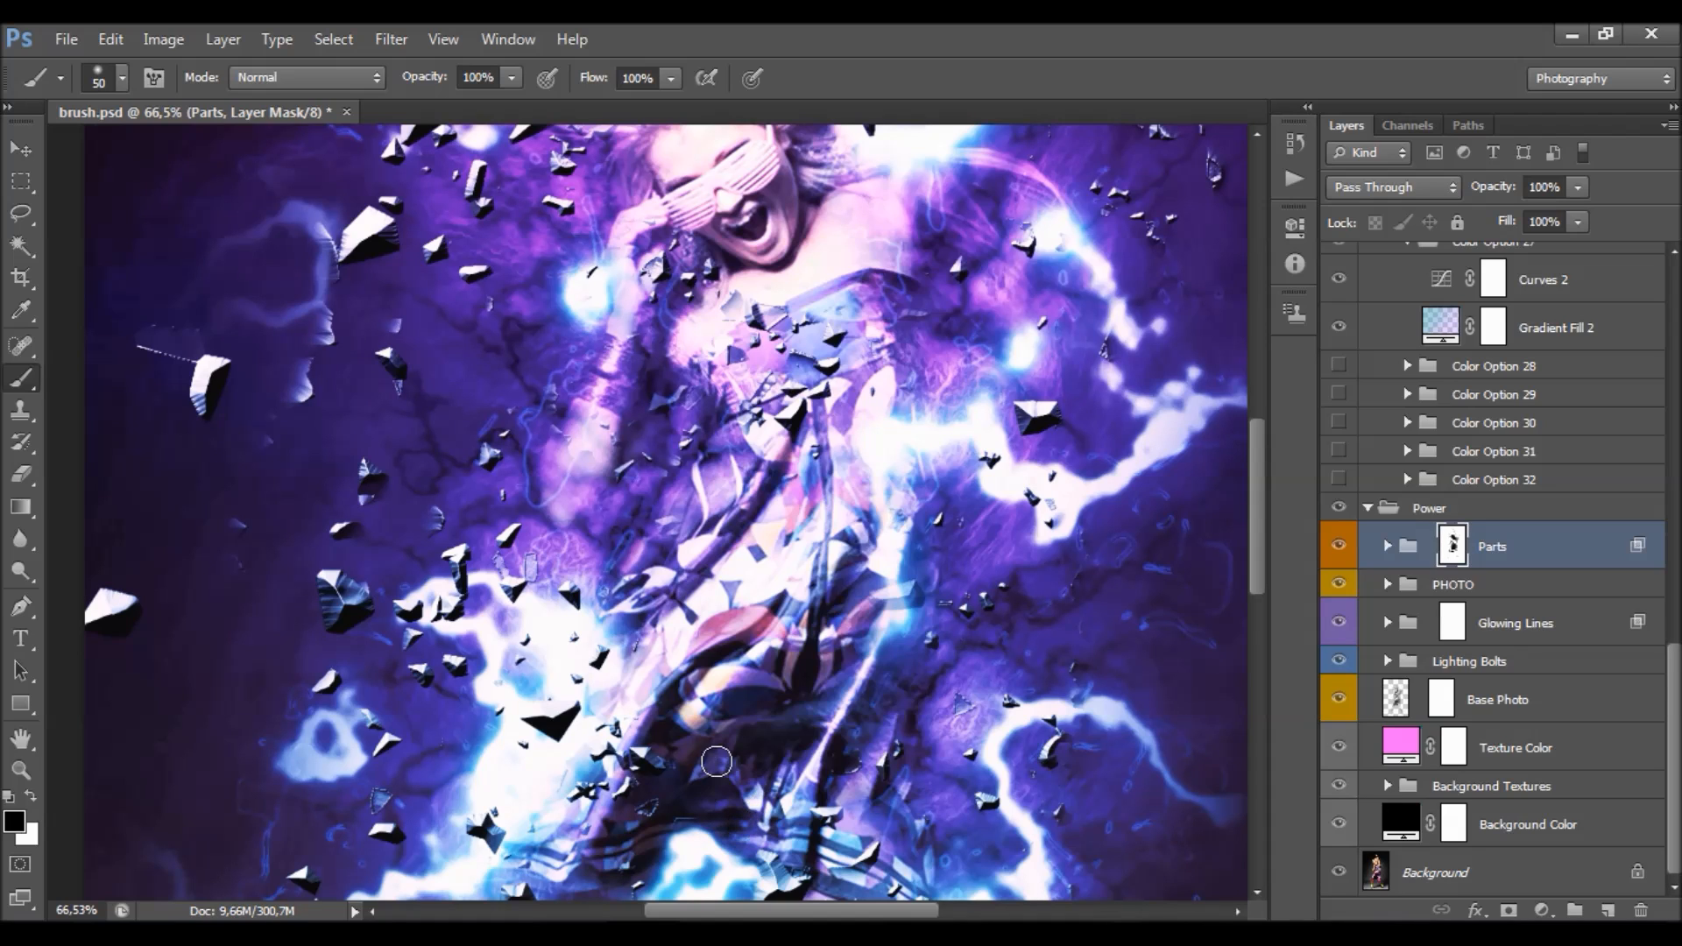
- Paint white on the Parts mask over the hair around the woman's head to reveal debris there
left_click(31, 797)
scroll(834, 479, "up", 3)
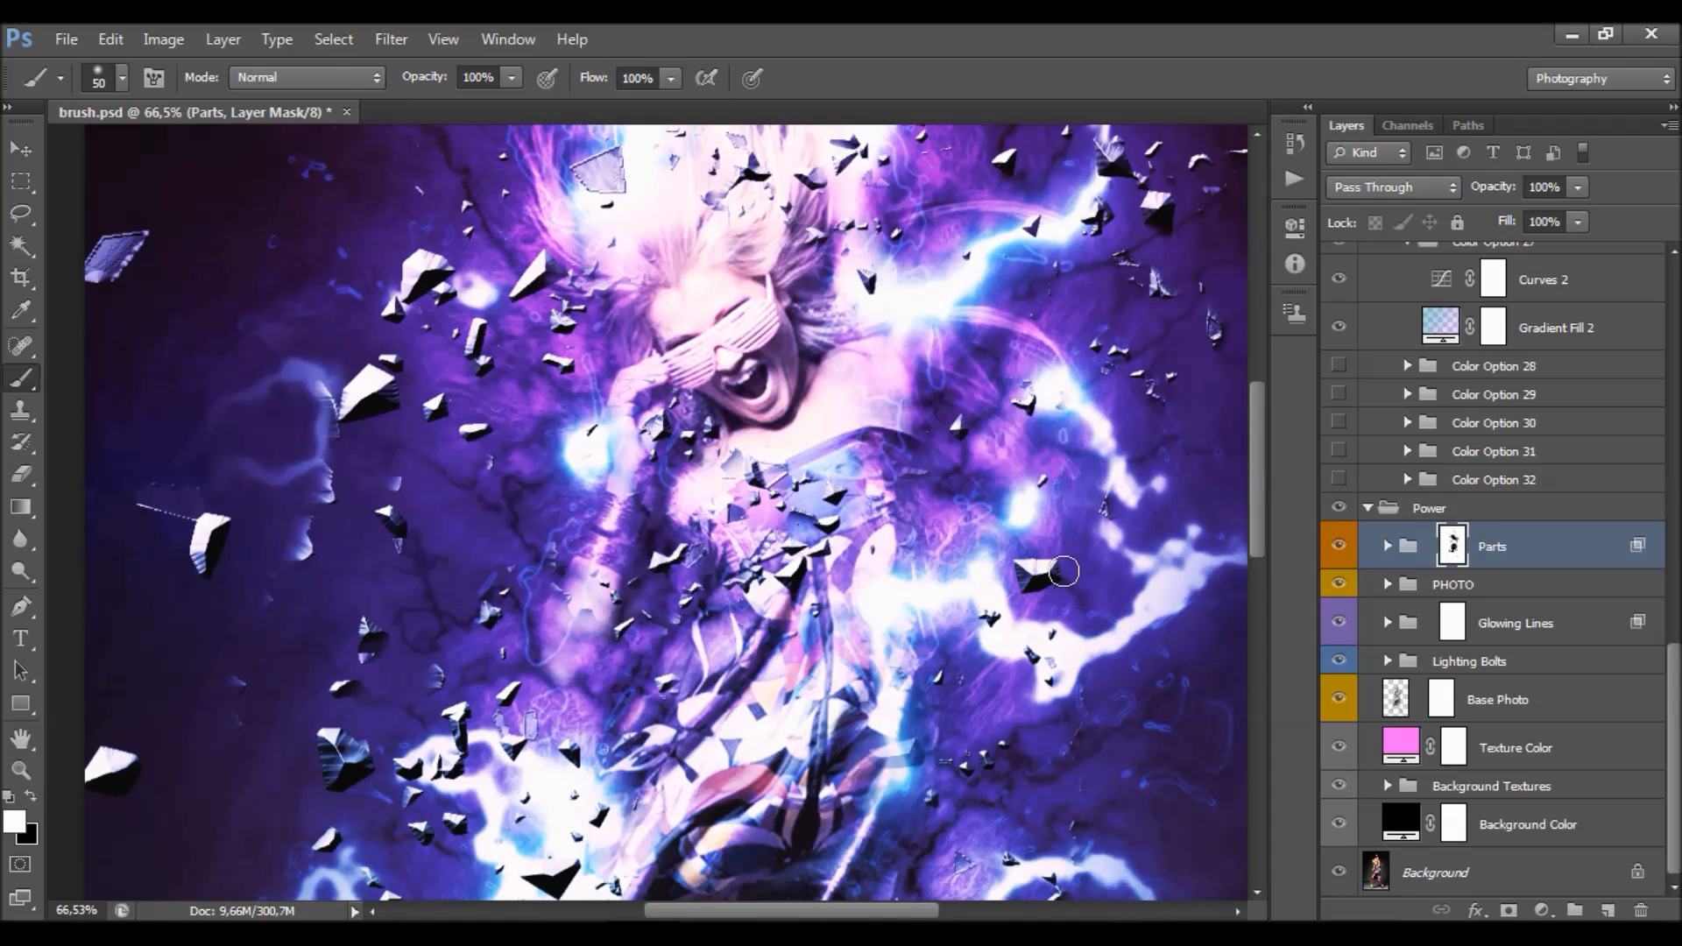
scroll(1083, 433, "up", 3)
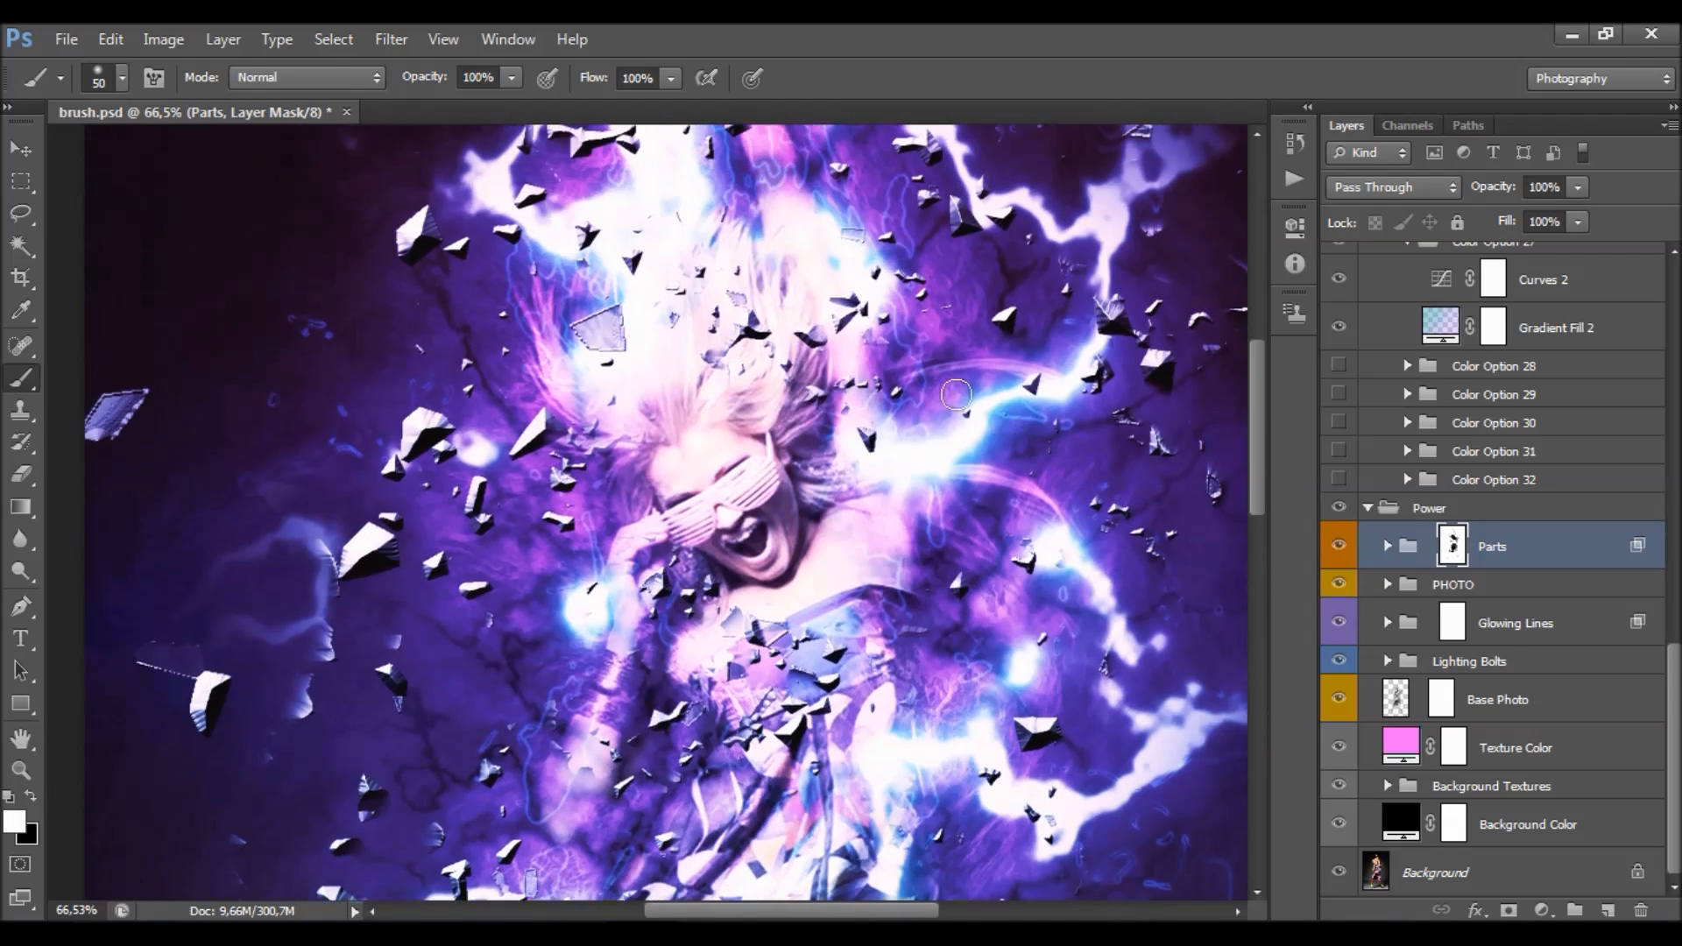
mouse_move(544, 445)
left_mouse_down()
mouse_move(611, 447)
mouse_move(605, 488)
mouse_move(637, 457)
left_mouse_up()
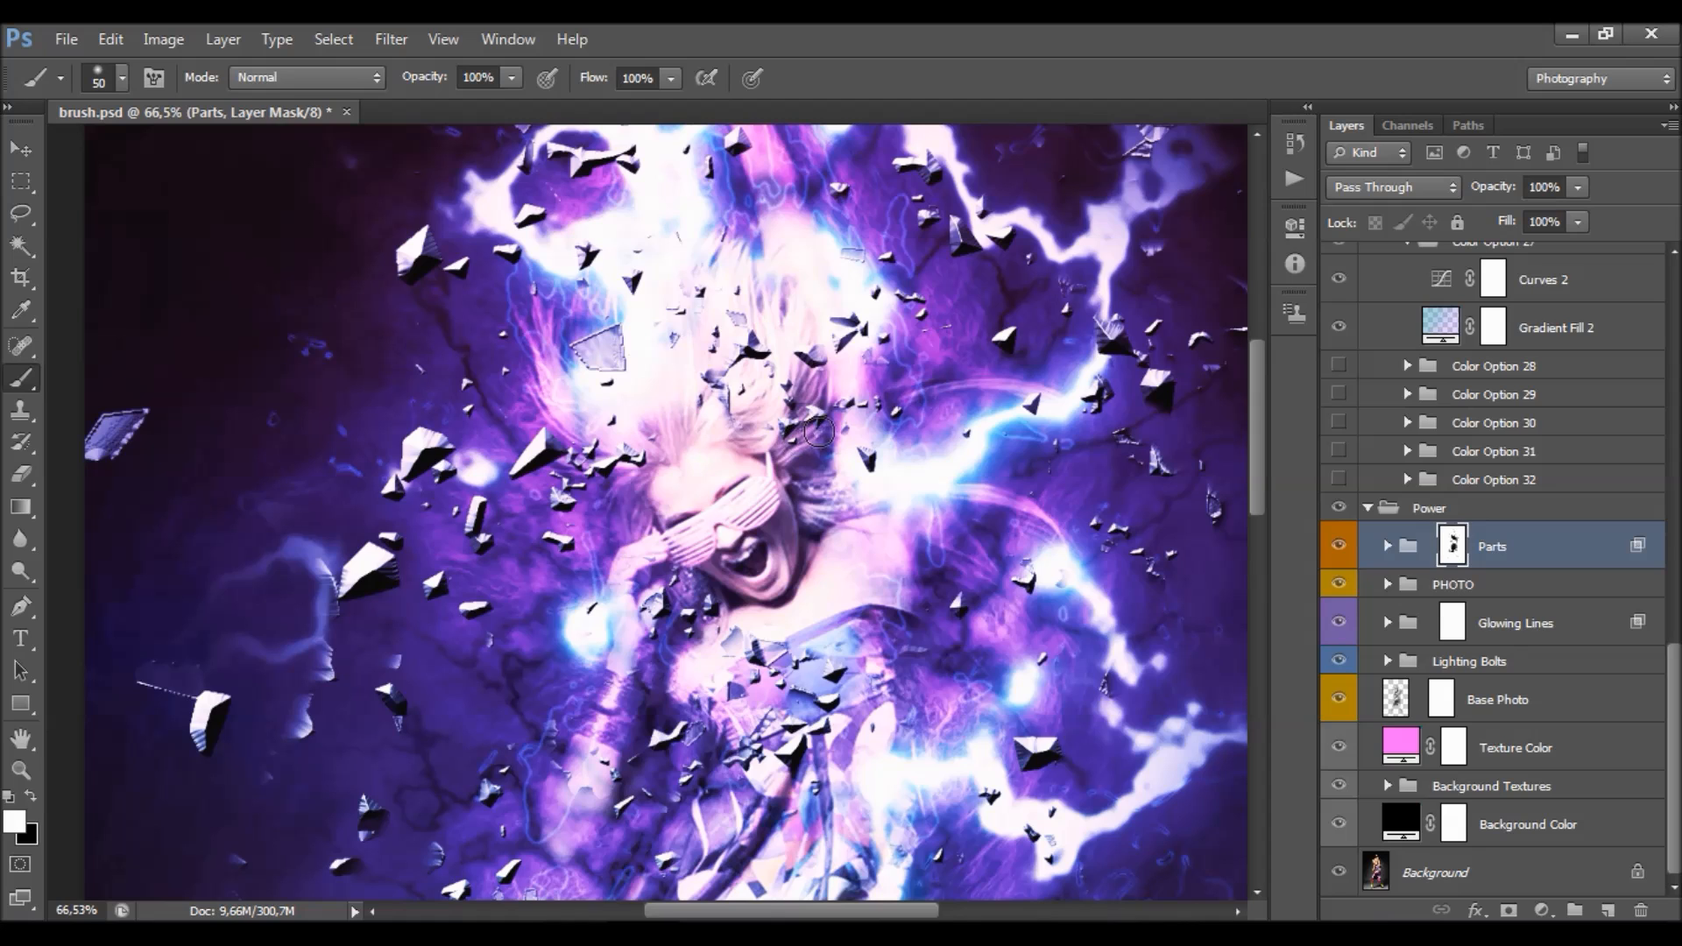
- Paint black with a size 20 brush on the Parts mask to hide unwanted debris fragments in the hair above her face
scroll(819, 431, "up", 3)
scroll(911, 478, "up", 2)
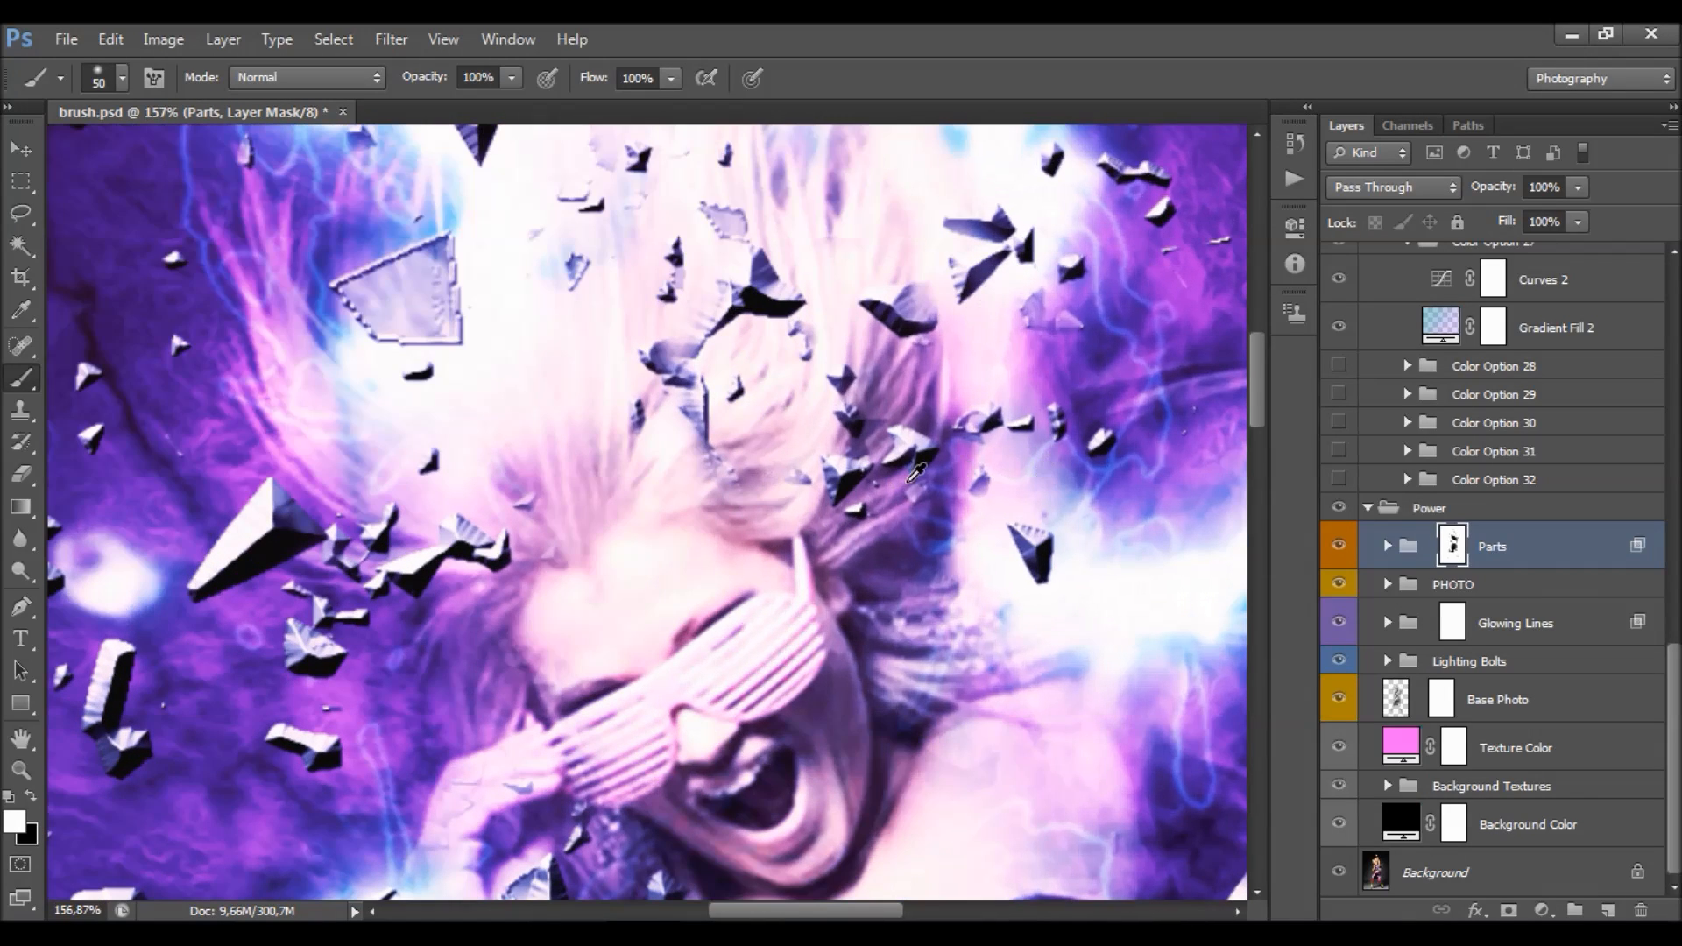
left_click(31, 795)
key("bracketleft")
key("bracketleft")
key("bracketleft")
key("bracketleft")
key("bracketleft")
mouse_move(704, 452)
left_mouse_down()
mouse_move(701, 385)
mouse_move(680, 428)
left_mouse_up()
key("bracketleft")
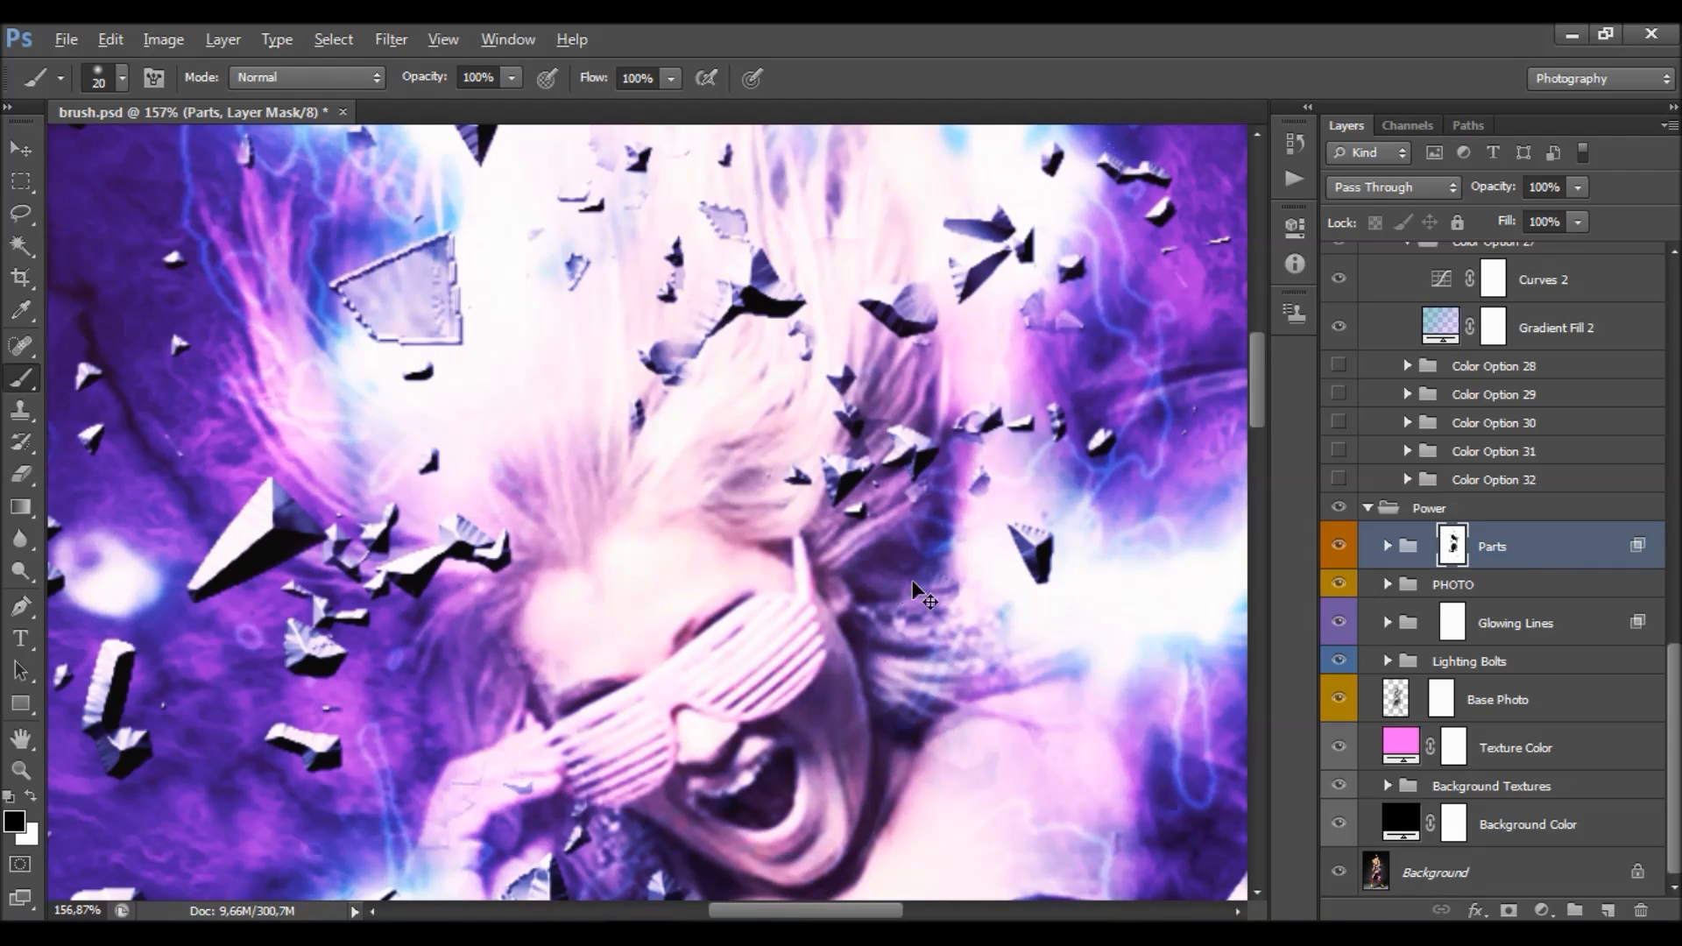
left_click_drag(966, 518, 994, 471)
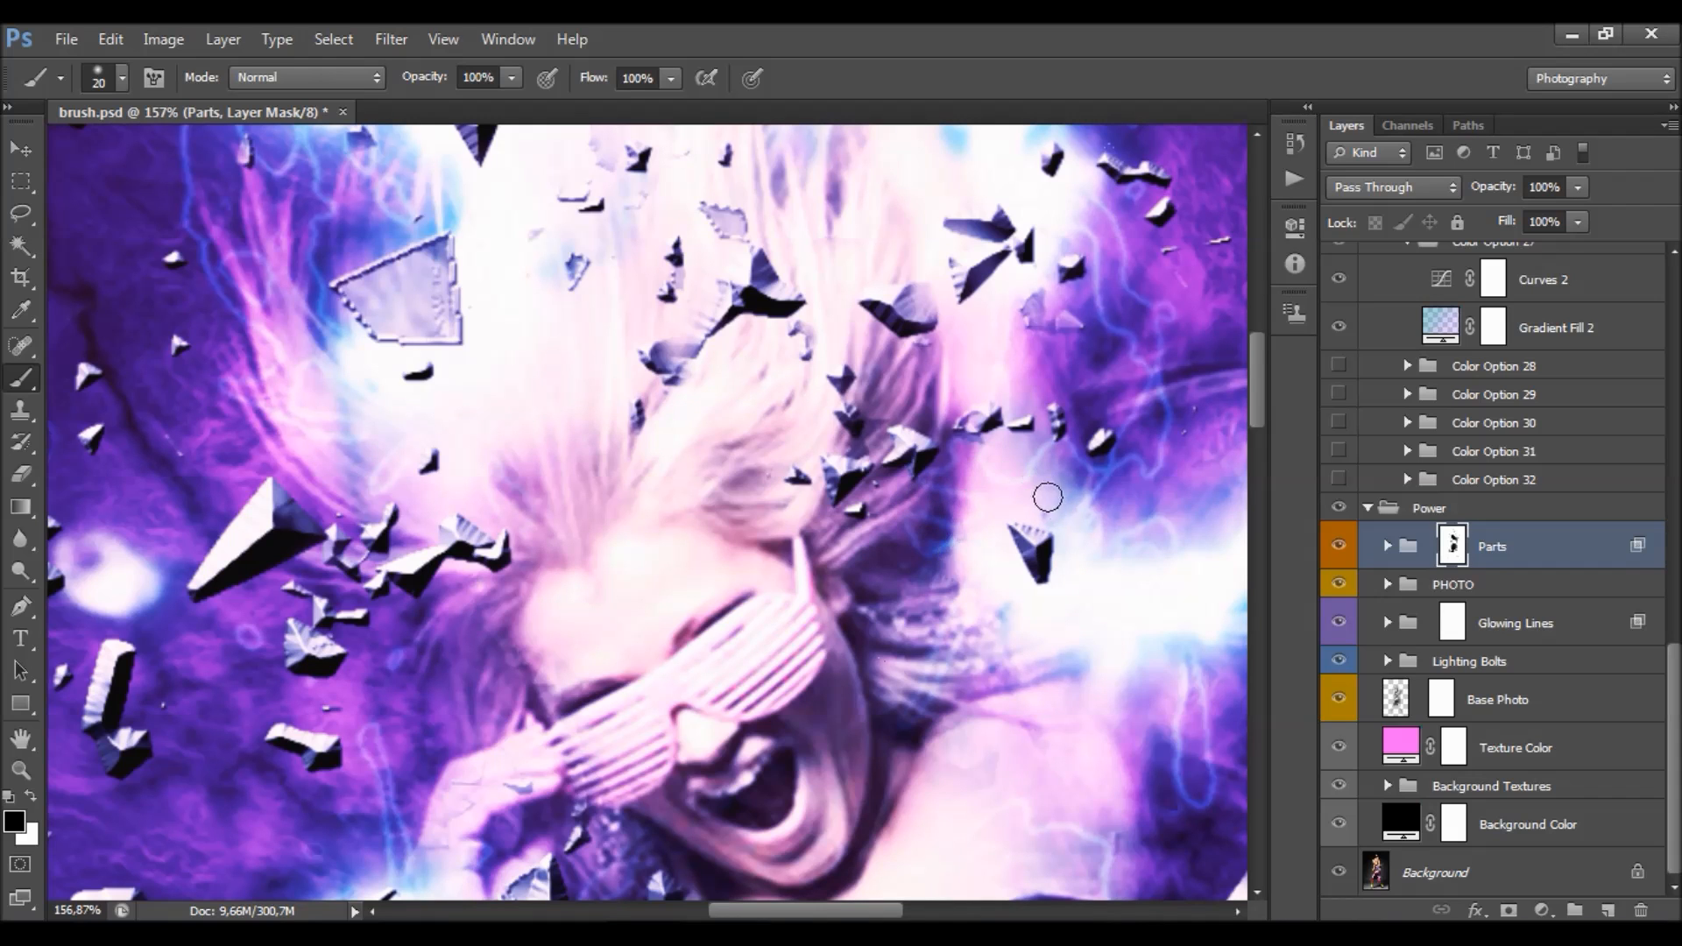
- Paint black on the Parts mask over the large flat shard beside the woman's hair to hide it
scroll(1081, 500, "down", 5)
scroll(970, 589, "up", 3)
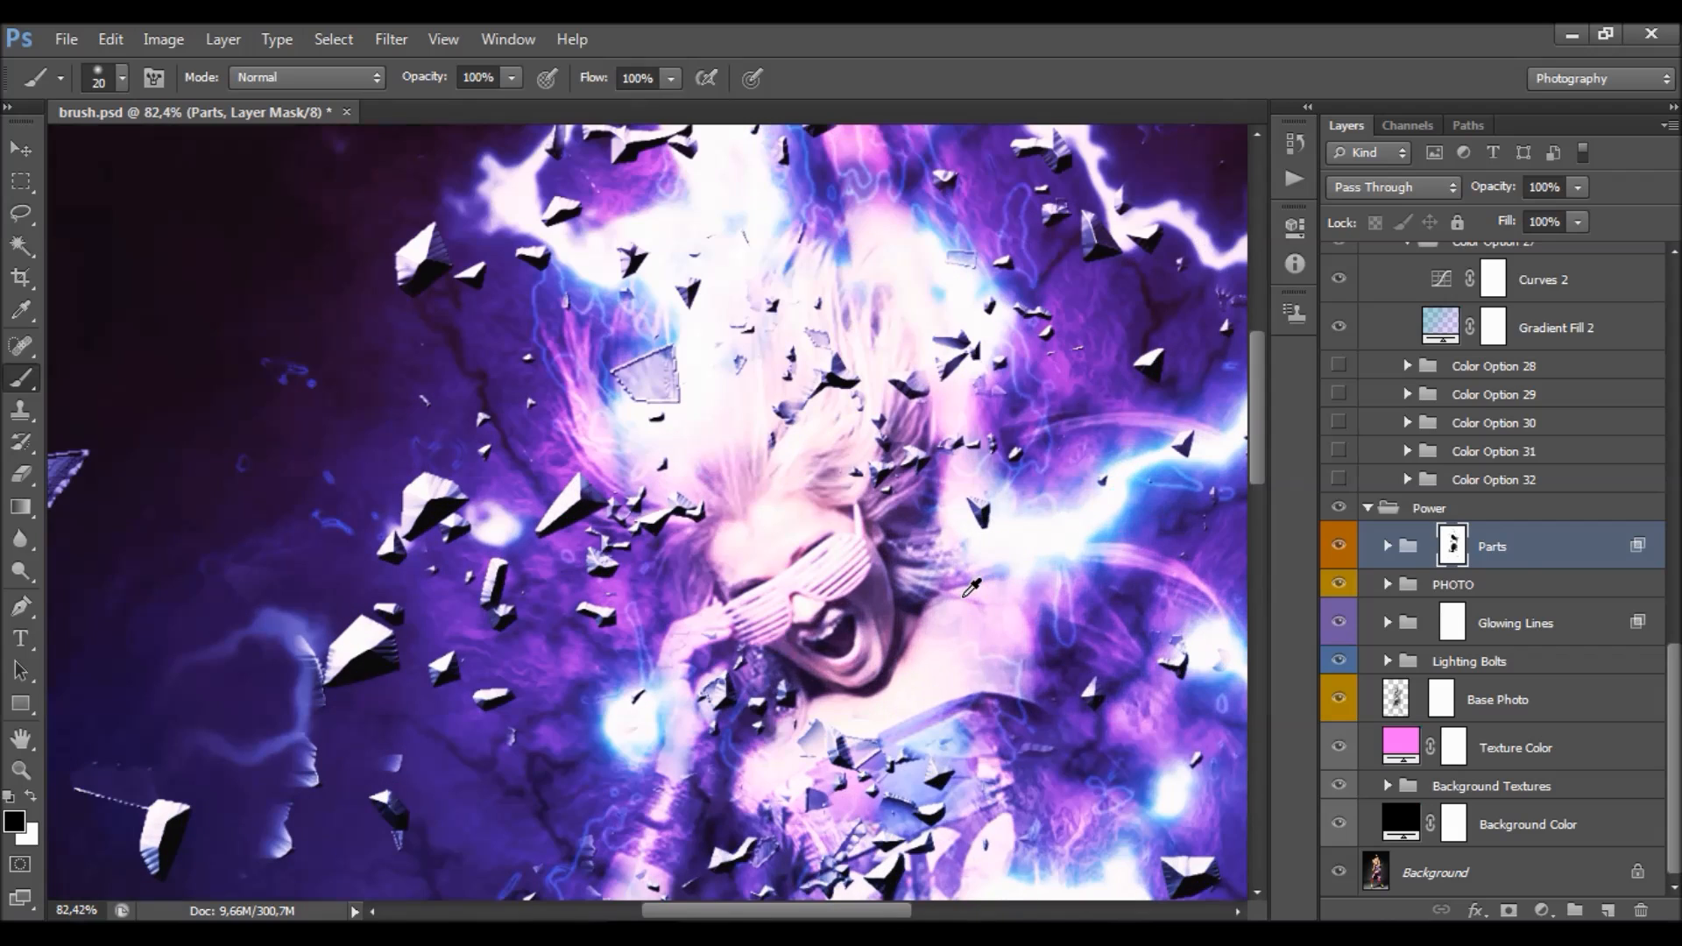
left_click_drag(614, 381, 684, 393)
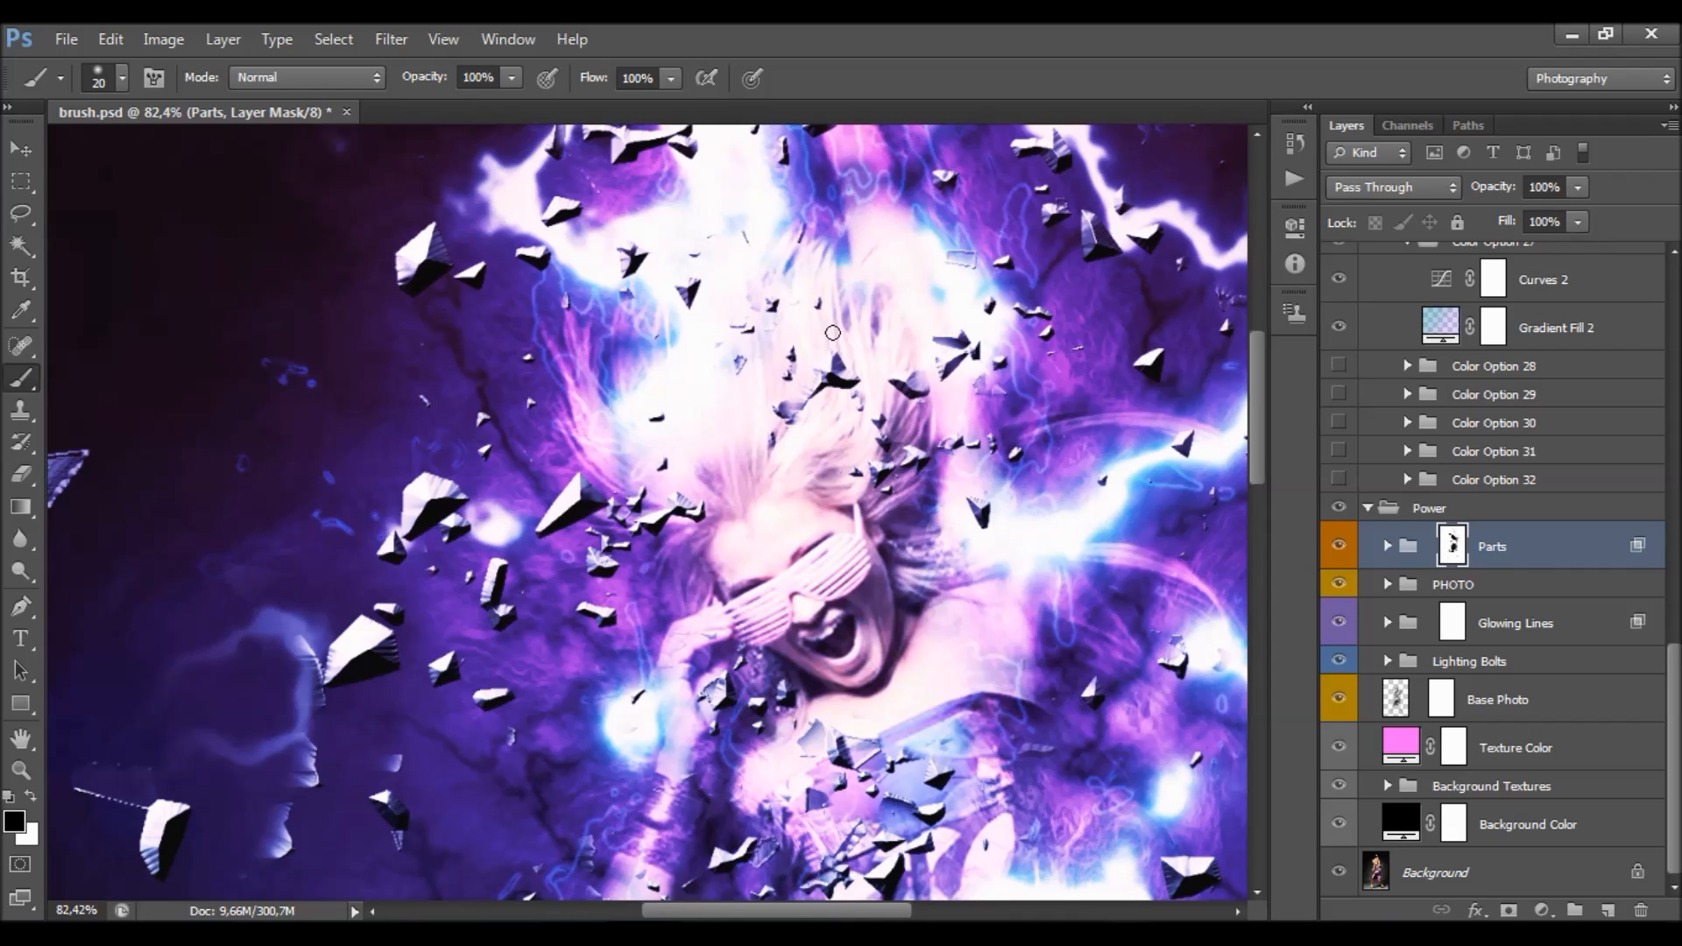
- Compare the whole image with the Parts group mask disabled and enabled
scroll(1006, 409, "down", 5)
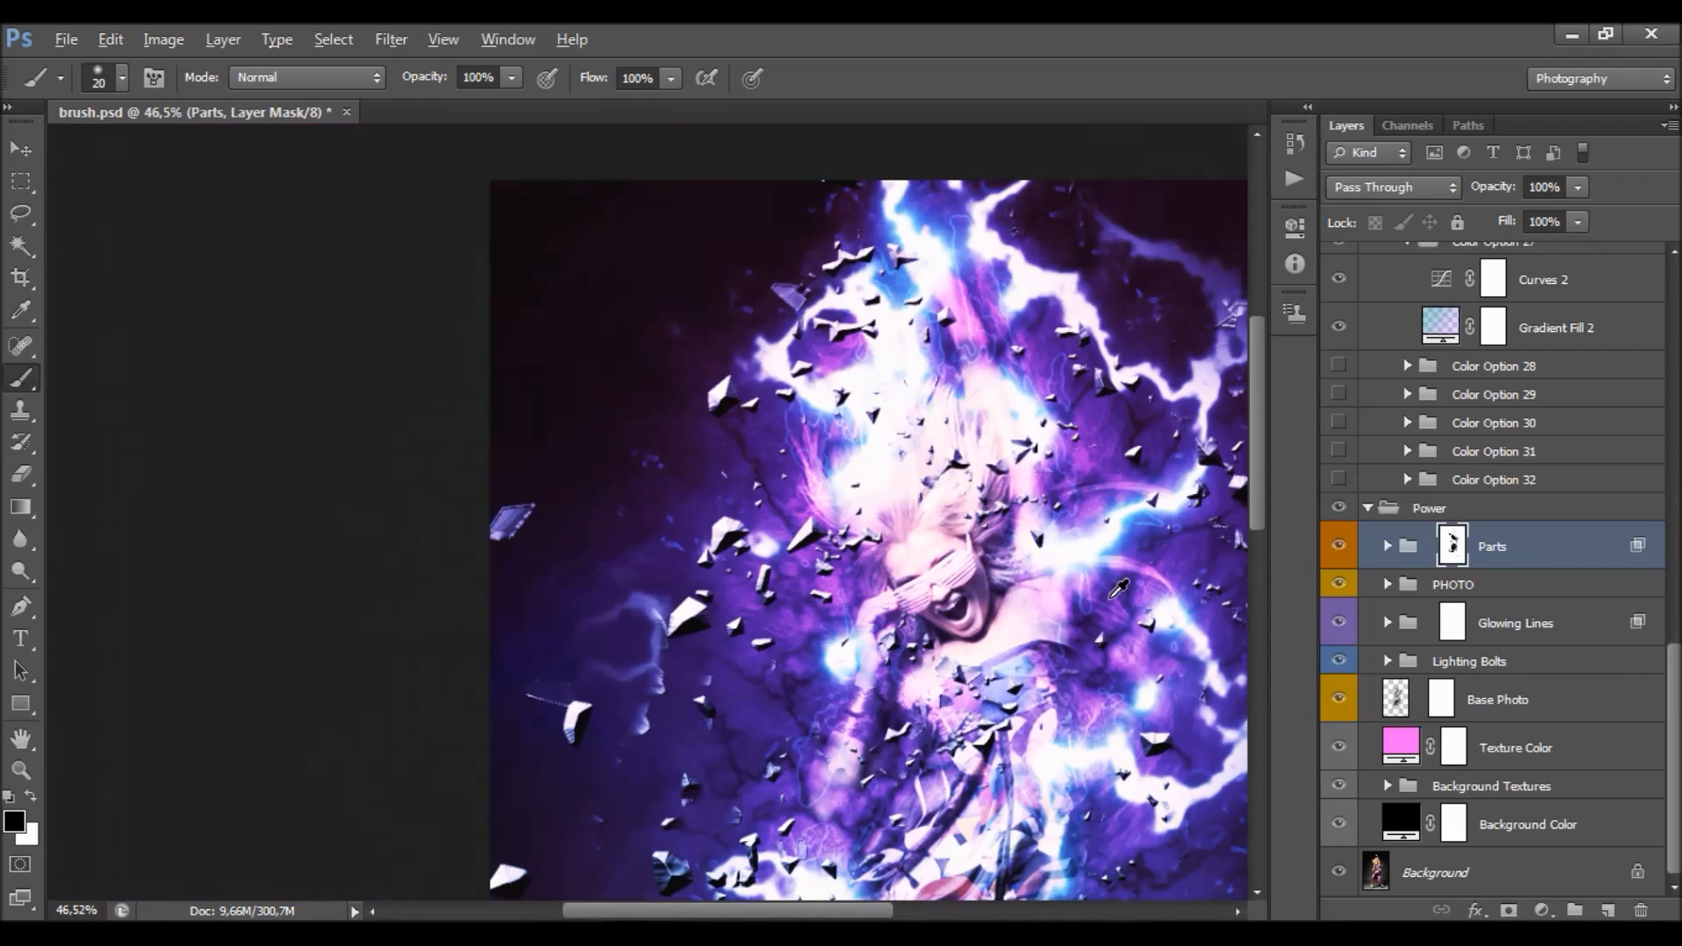
scroll(1005, 409, "up", 2)
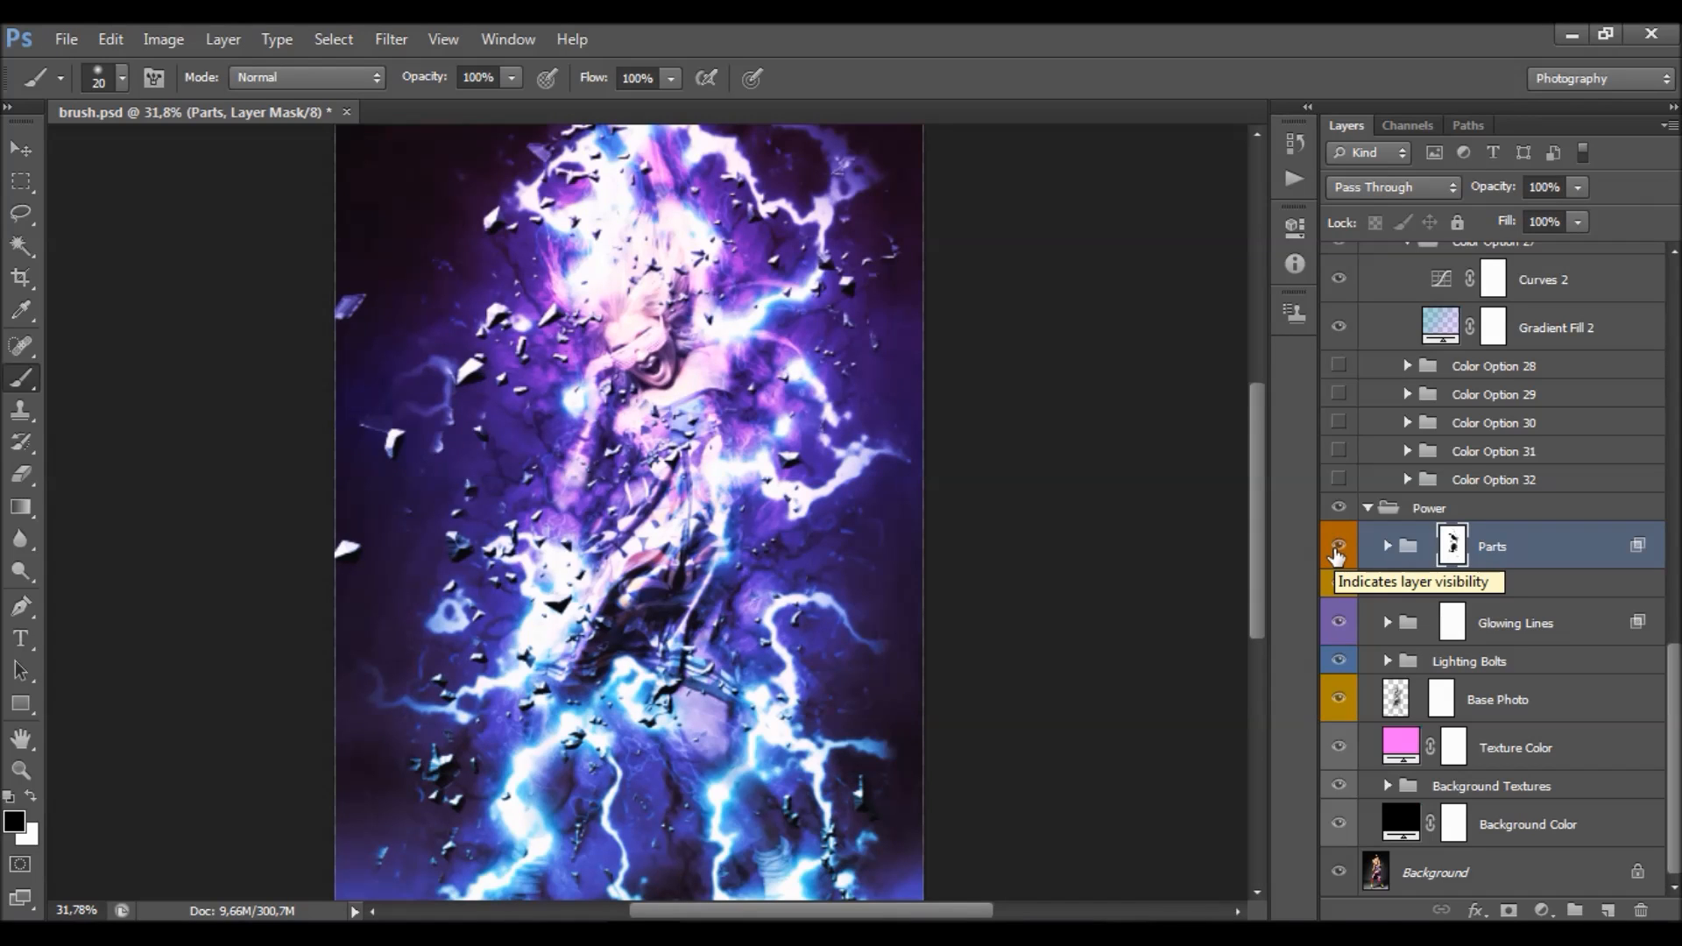
left_click(1456, 554, "shift")
left_click(1457, 552, "shift")
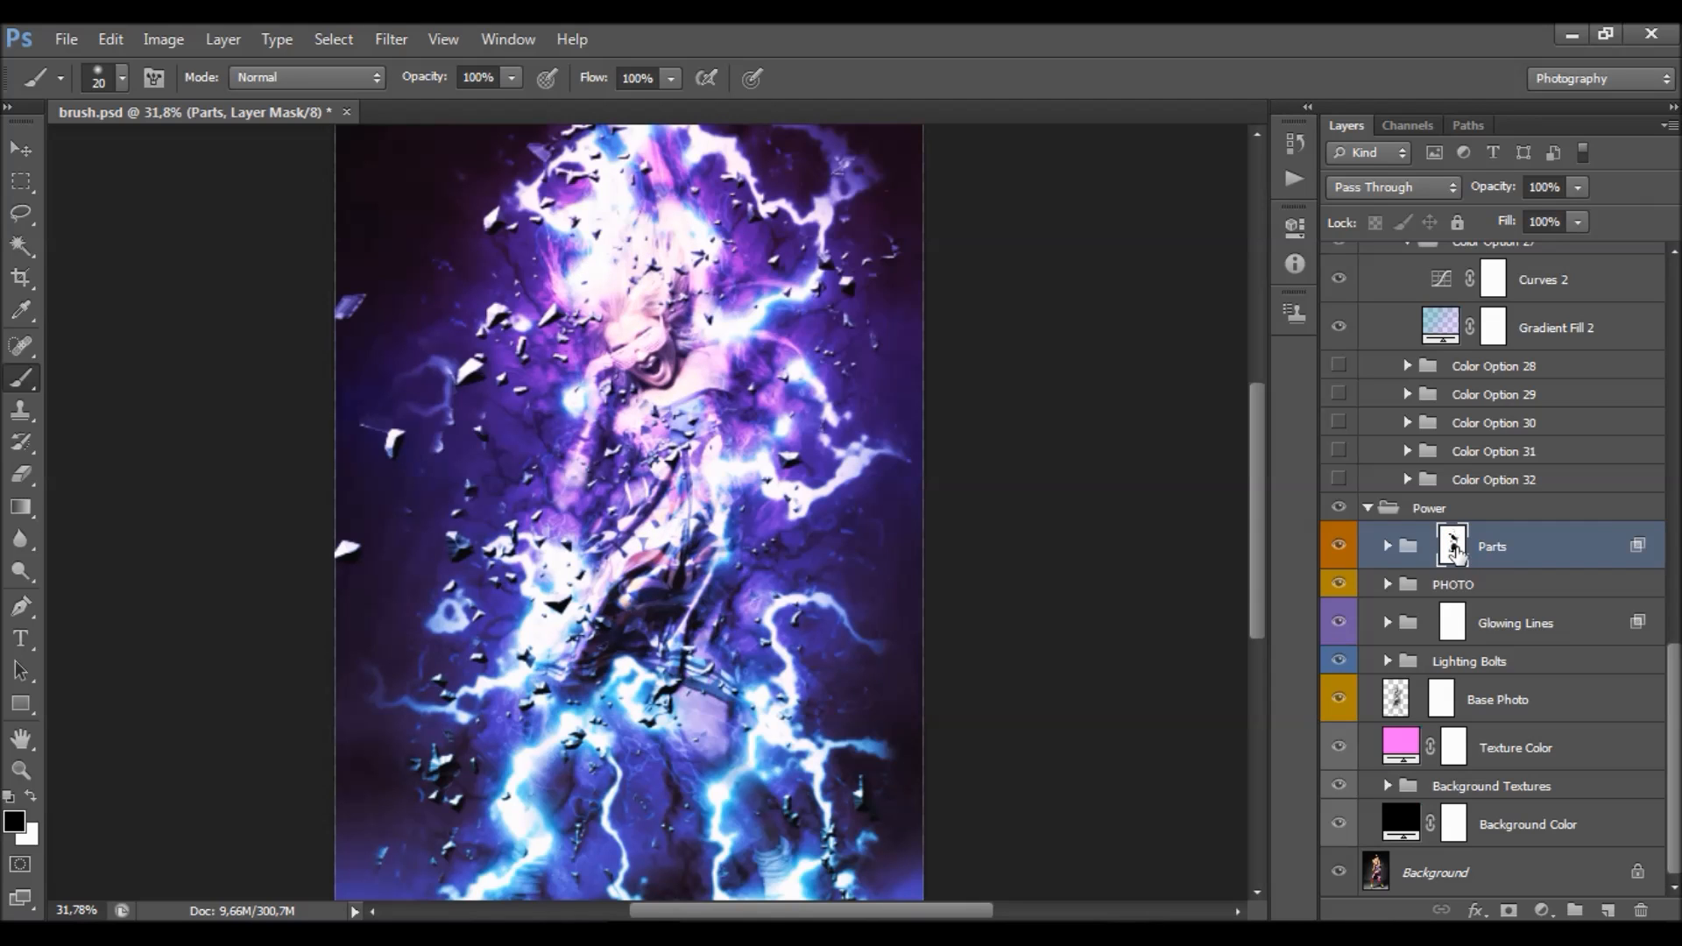
- Check the debris with the Parts mask disabled, re-enable the mask, and paint white with the size 20 brush beside her chest
scroll(720, 462, "up", 7)
scroll(524, 372, "up", 3)
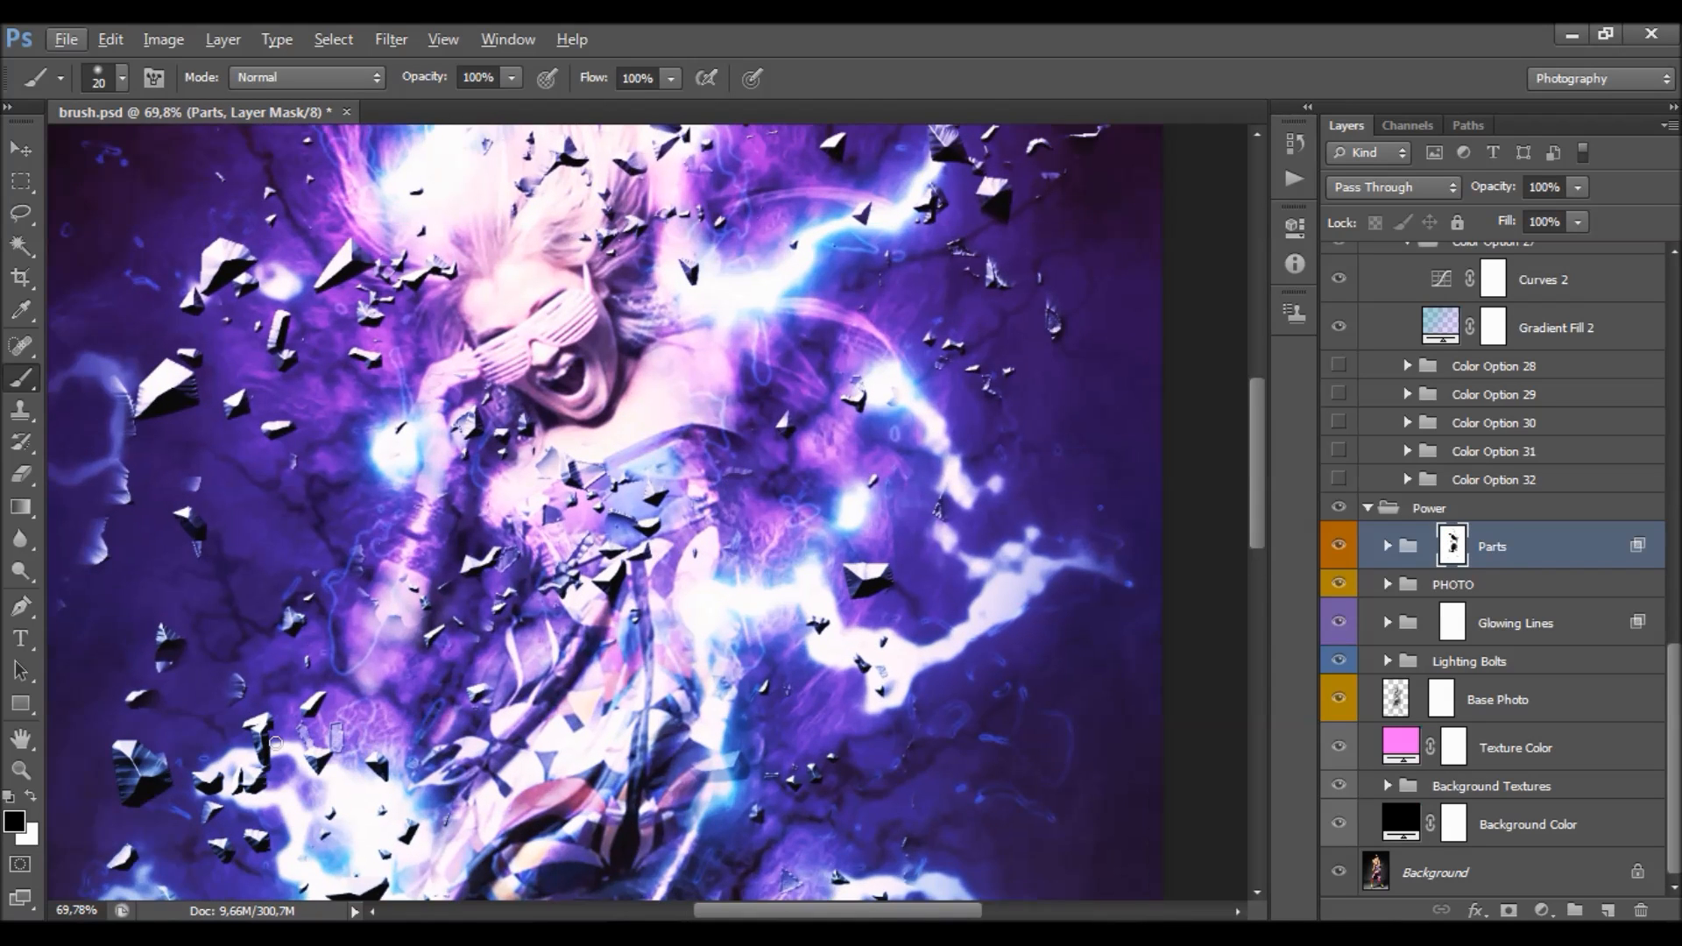
left_click(35, 794)
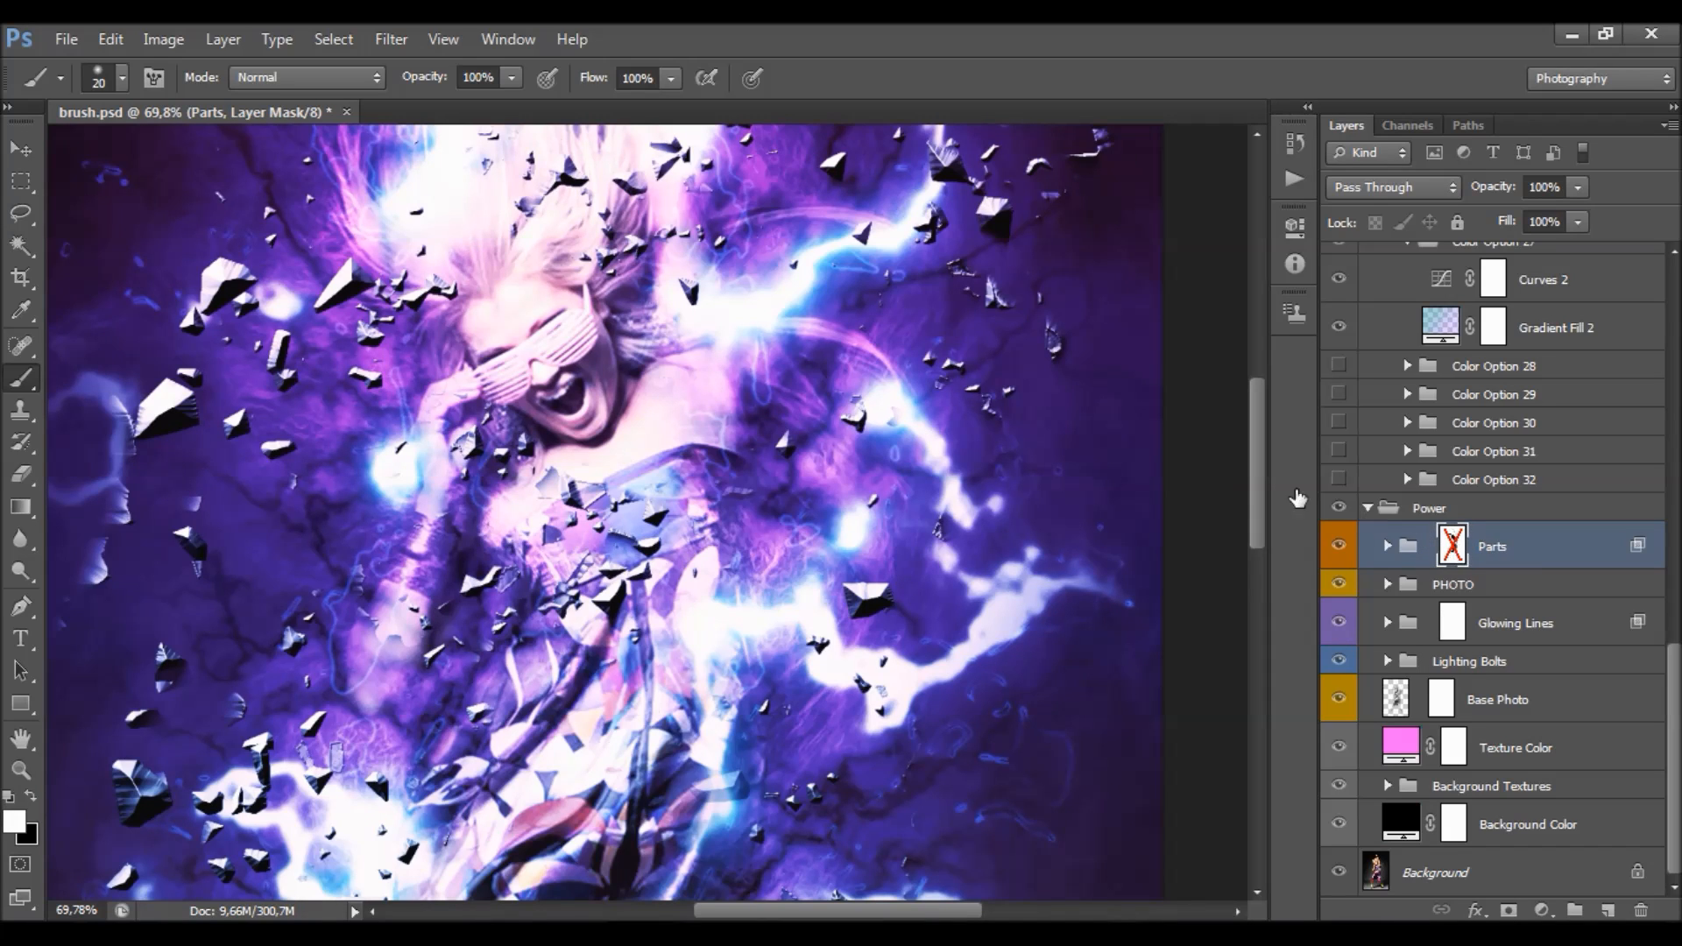
scroll(1014, 396, "down", 4)
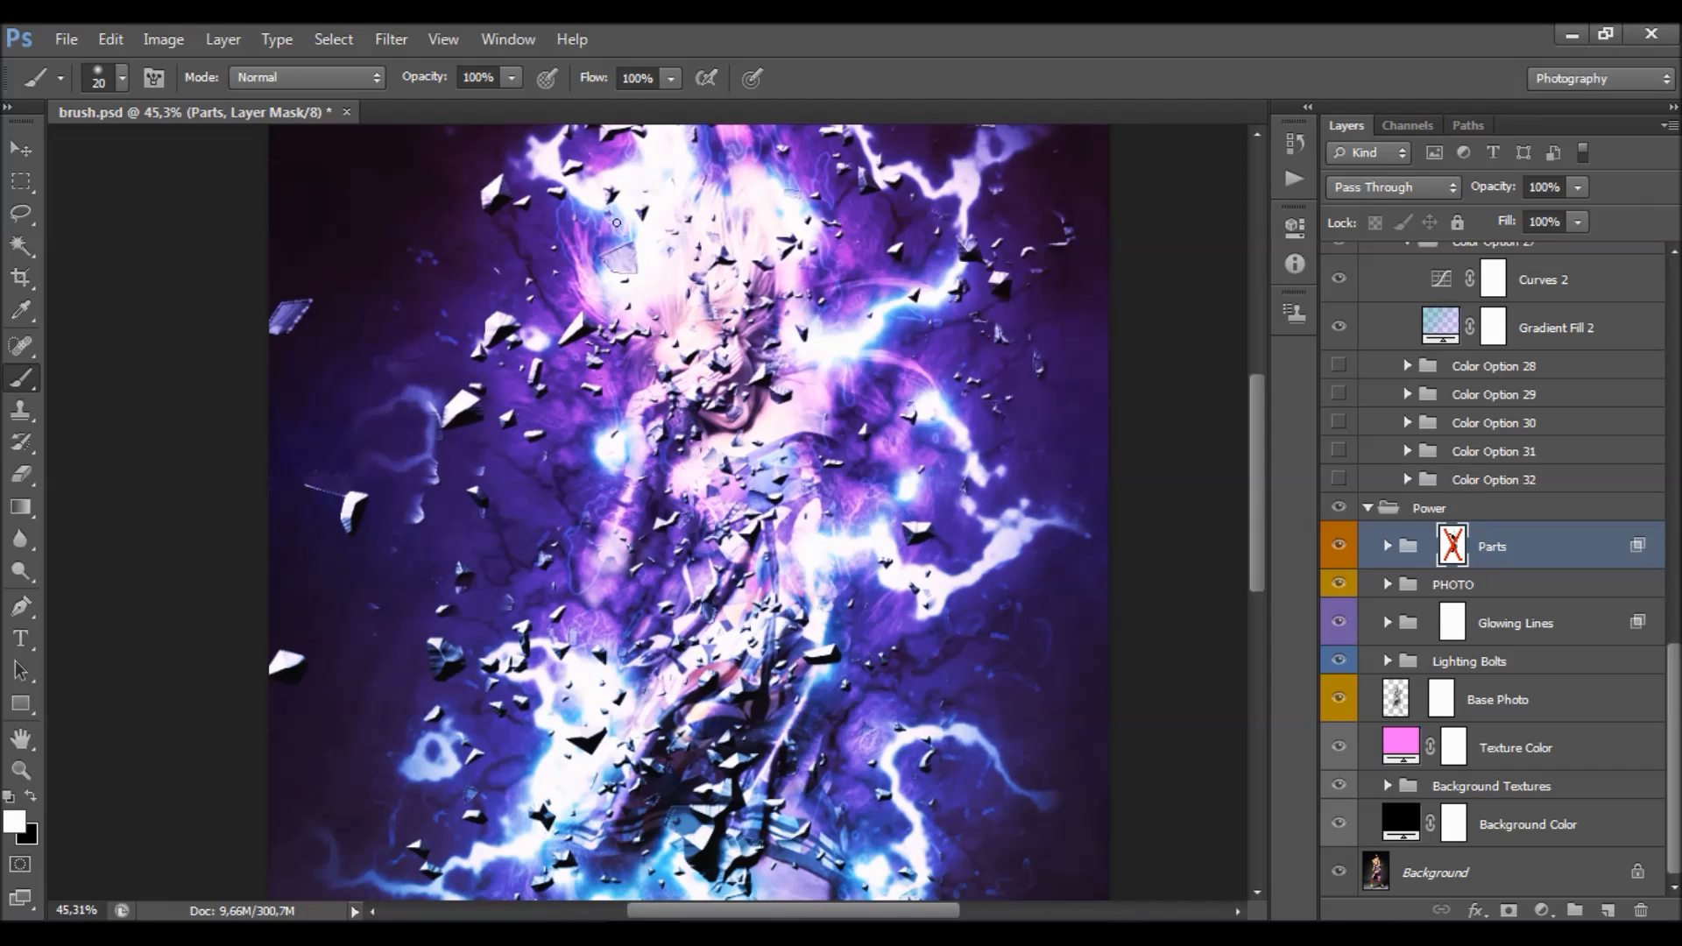
scroll(717, 365, "up", 5)
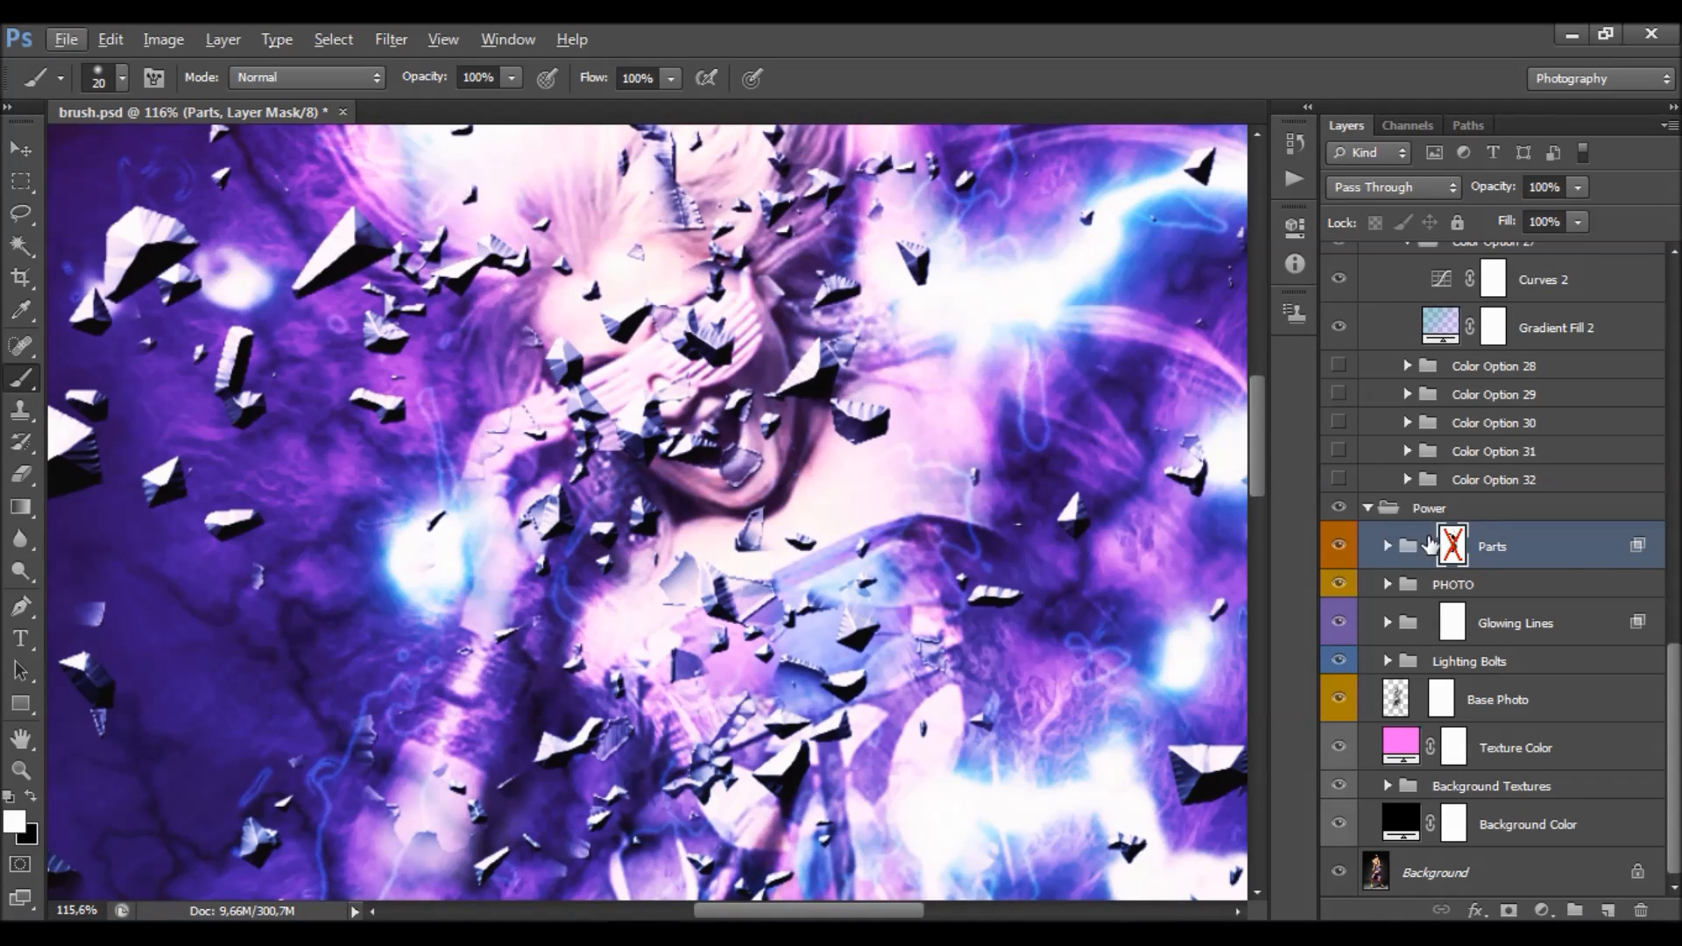
left_click(1451, 545, "shift")
mouse_move(804, 606)
left_mouse_down()
mouse_move(740, 551)
mouse_move(791, 543)
mouse_move(752, 535)
mouse_move(760, 519)
mouse_move(837, 508)
mouse_move(874, 590)
mouse_move(919, 554)
mouse_move(950, 563)
mouse_move(966, 535)
mouse_move(1007, 579)
mouse_move(979, 684)
left_mouse_up()
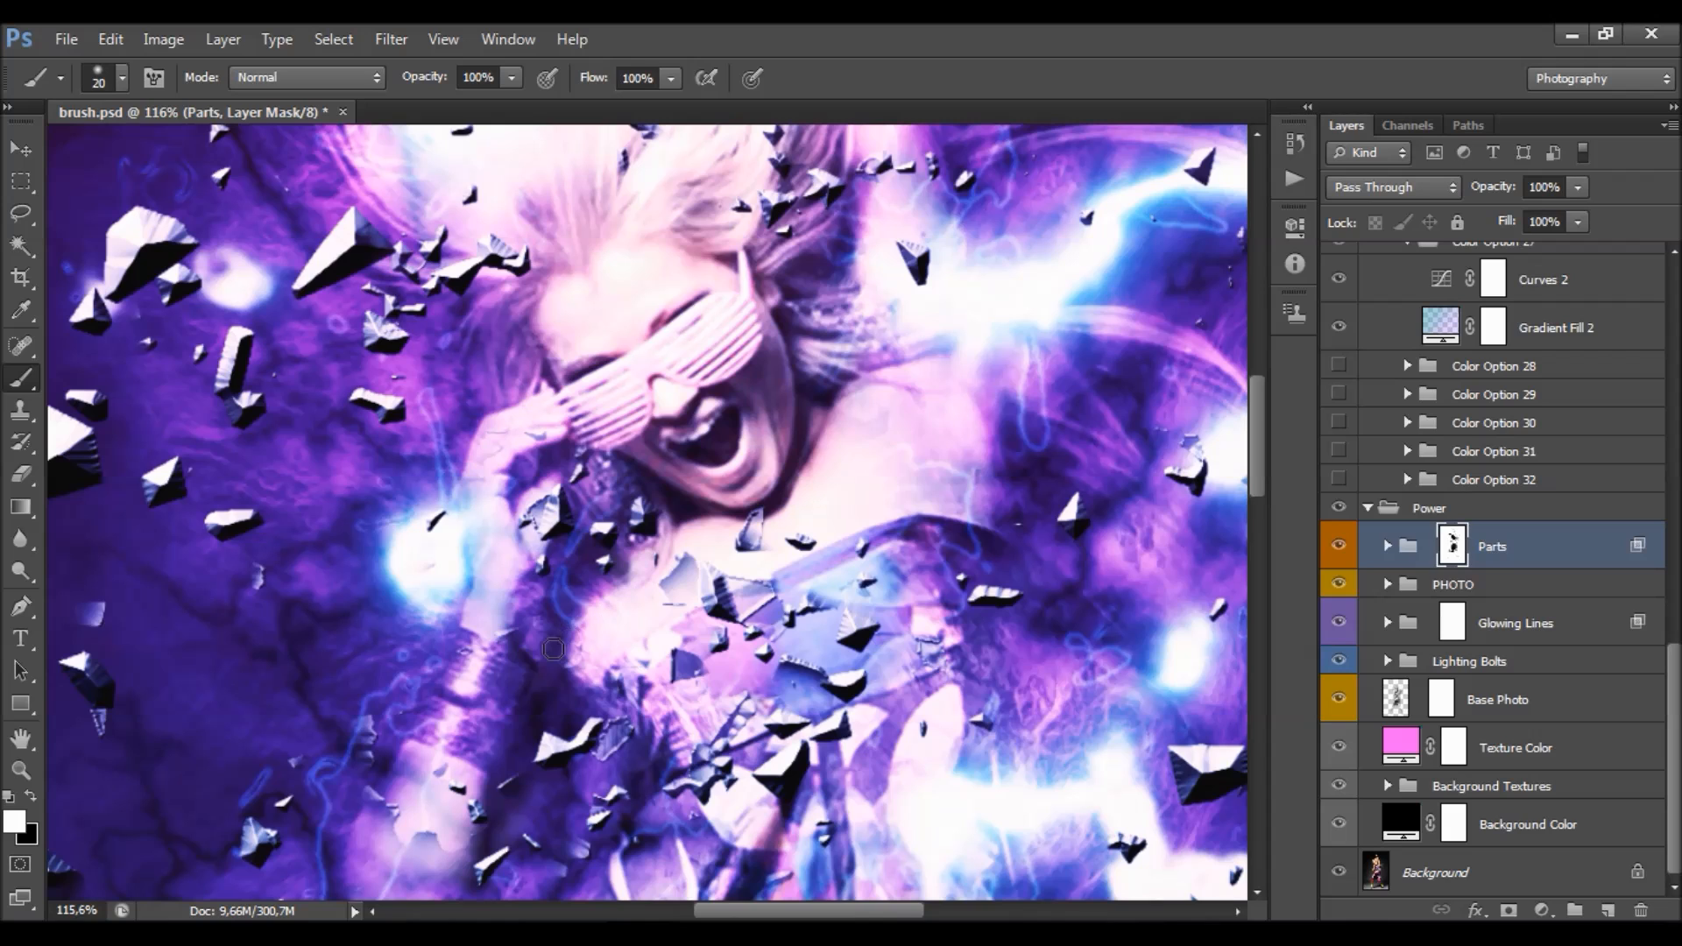
- Collapse the Color Options group and add a new empty layer above the Use One Color? layer in the Adjustments group
key("alt")
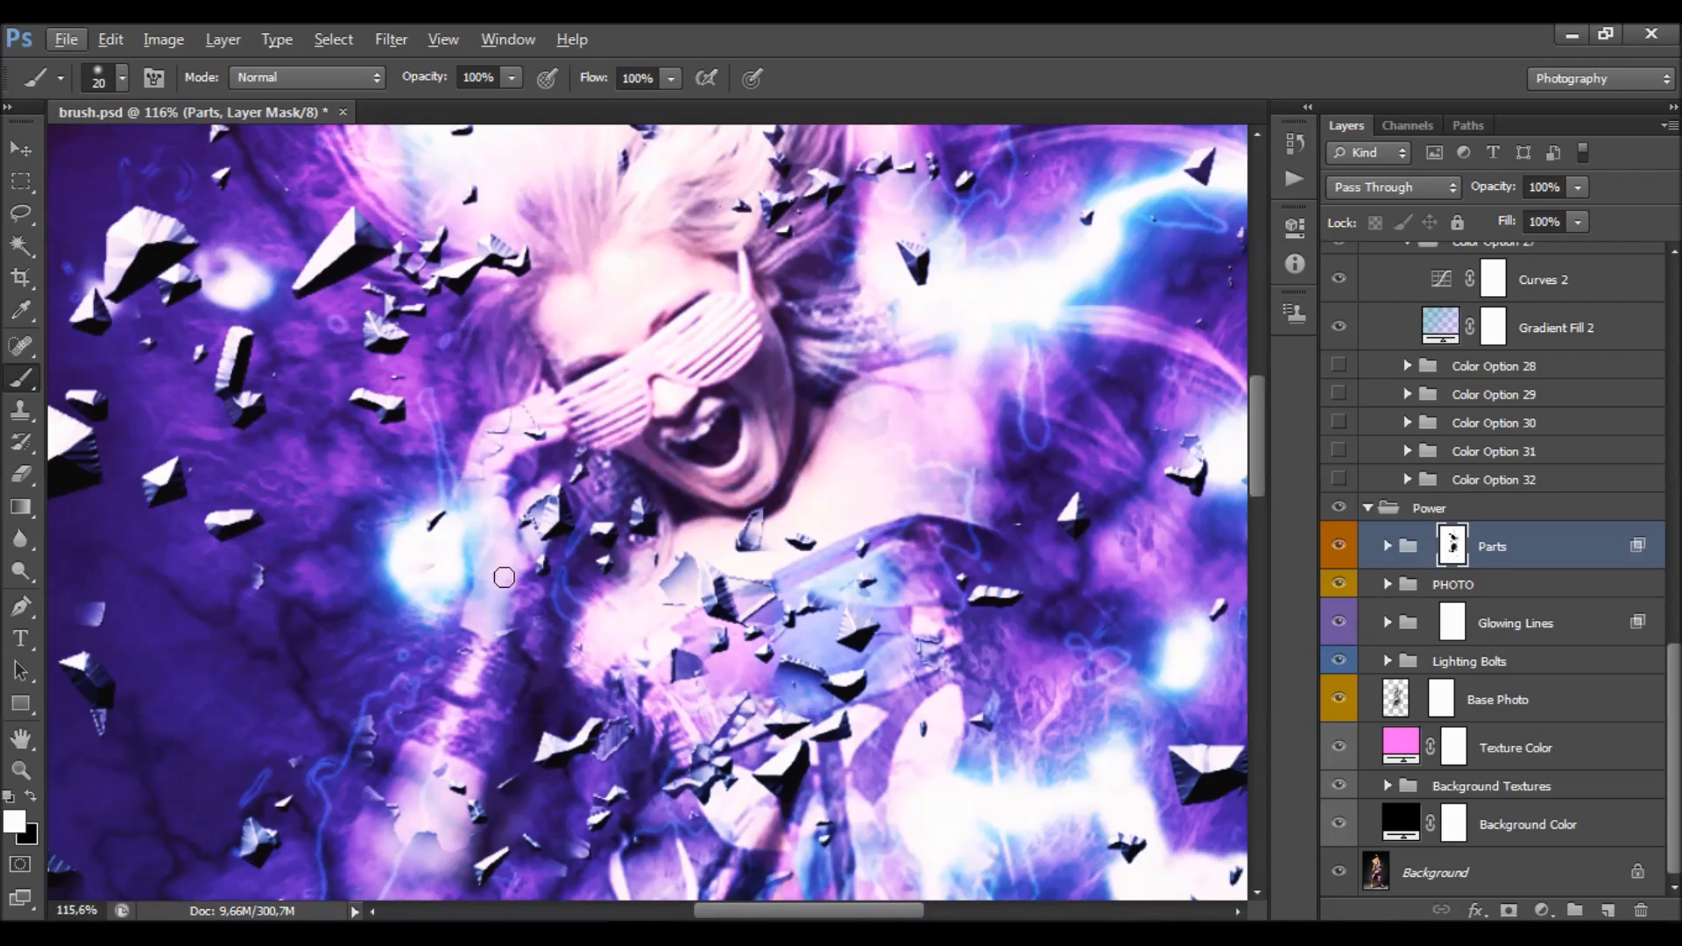
scroll(934, 512, "down", 8)
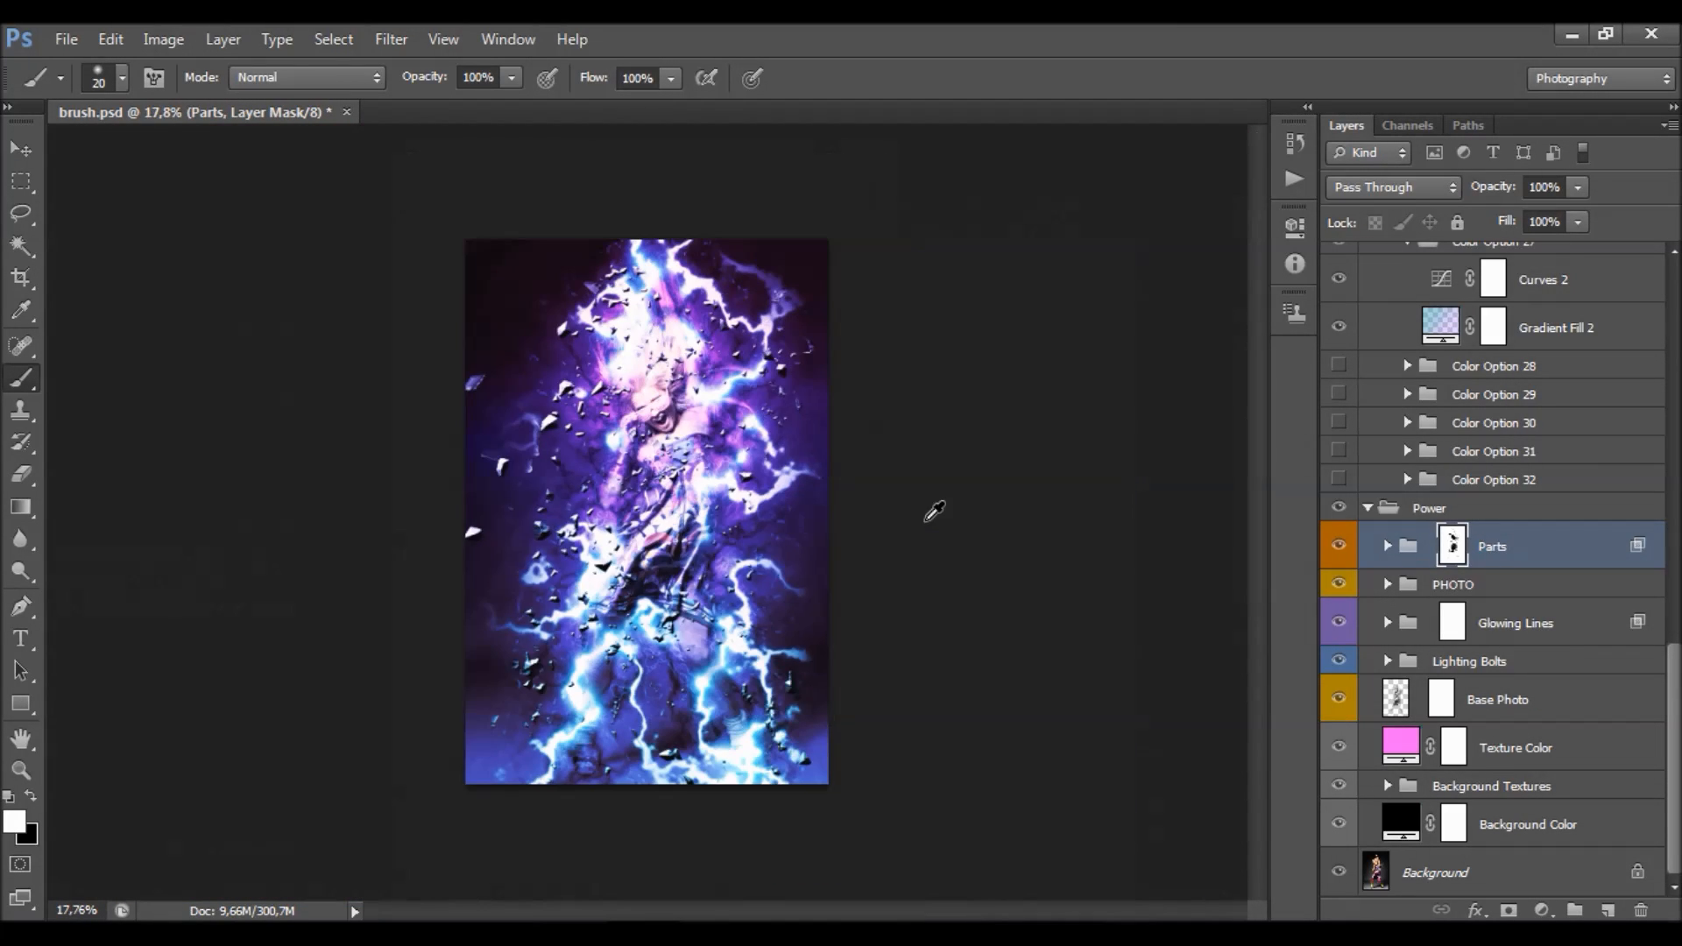
scroll(644, 456, "up", 3)
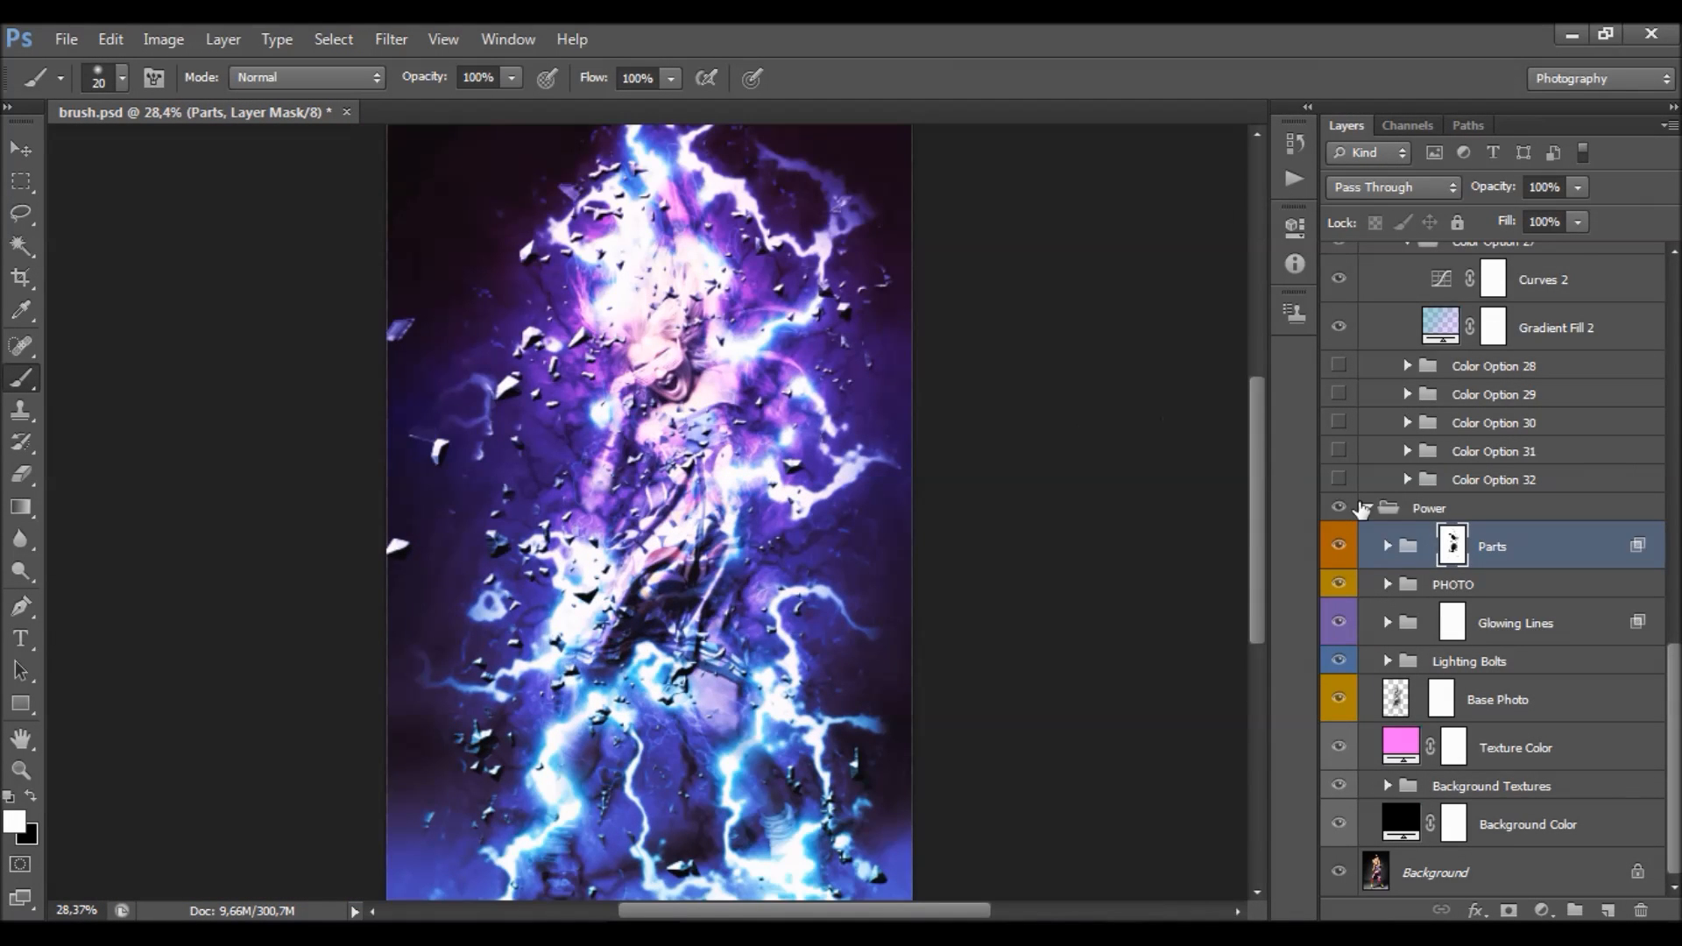
scroll(1503, 493, "up", 10)
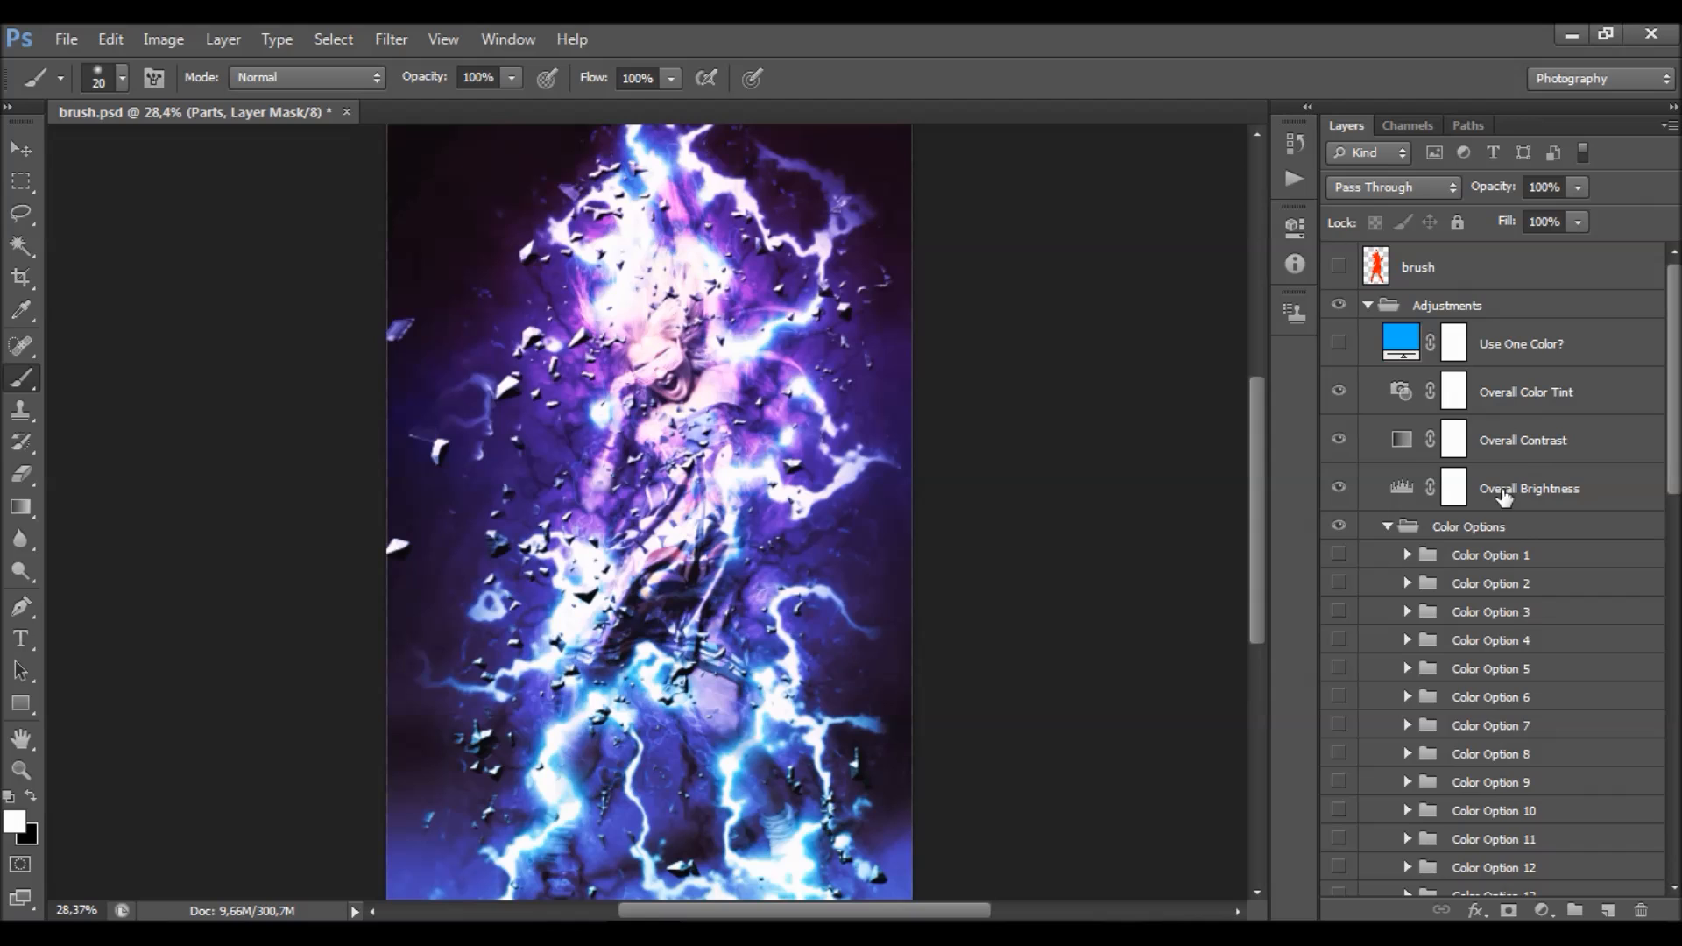
left_click(1390, 525)
left_click(1569, 361)
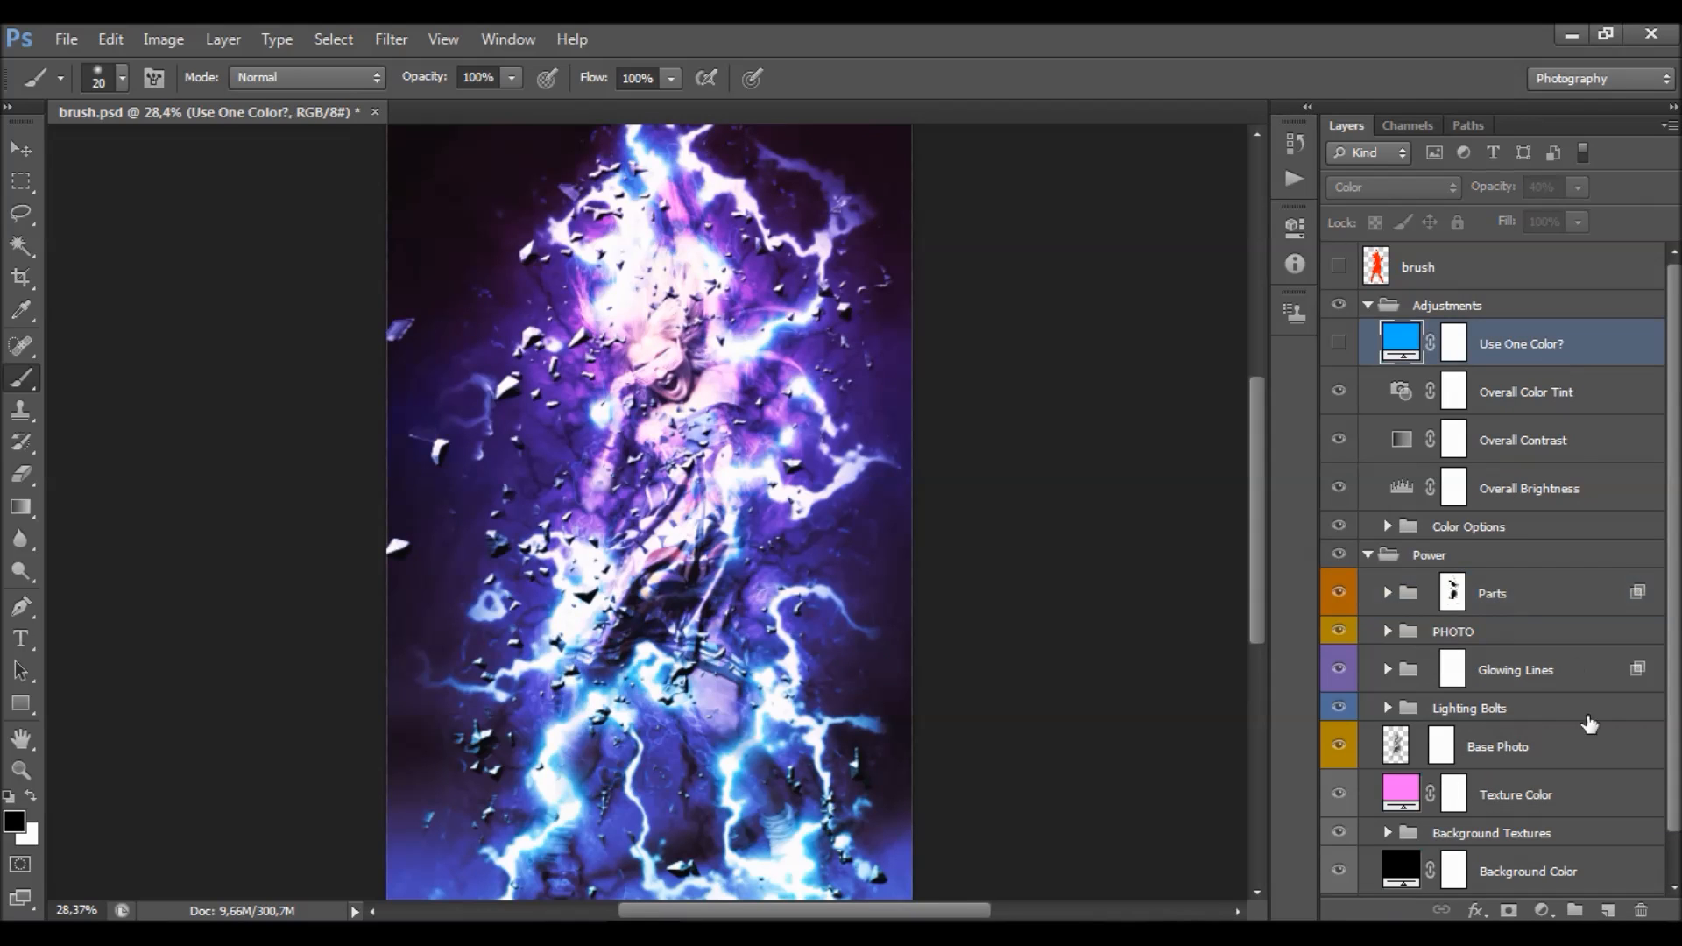
left_click(1610, 909)
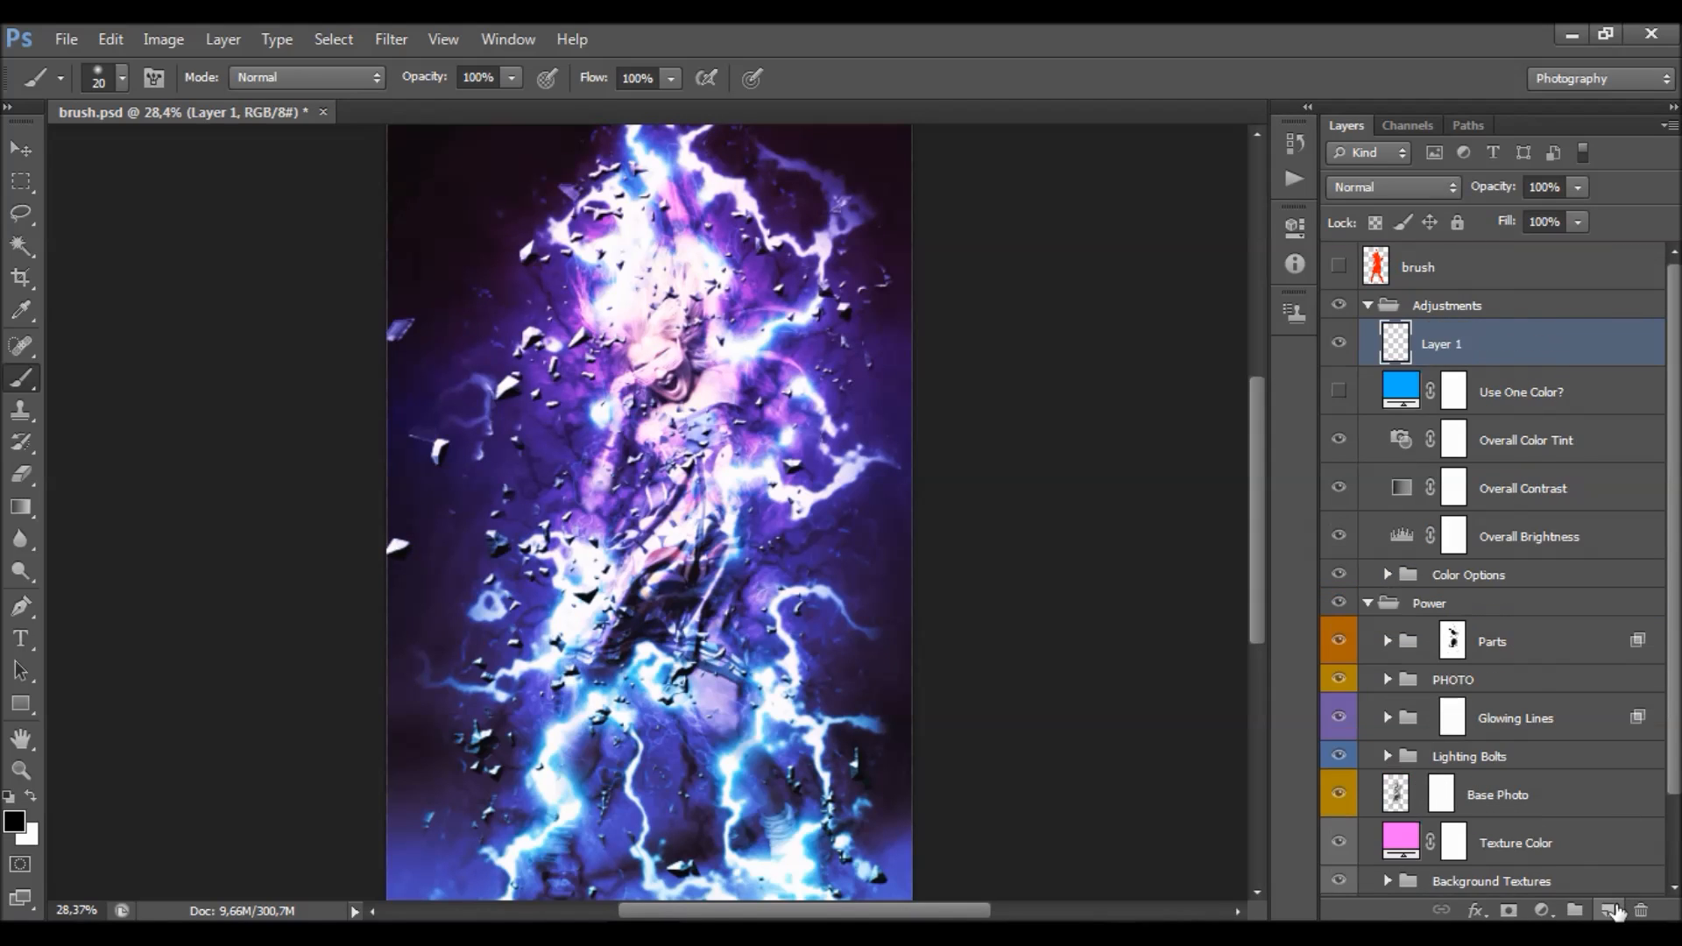
- Use Apply Image to copy the artwork onto the new Layer 1
left_click(156, 39)
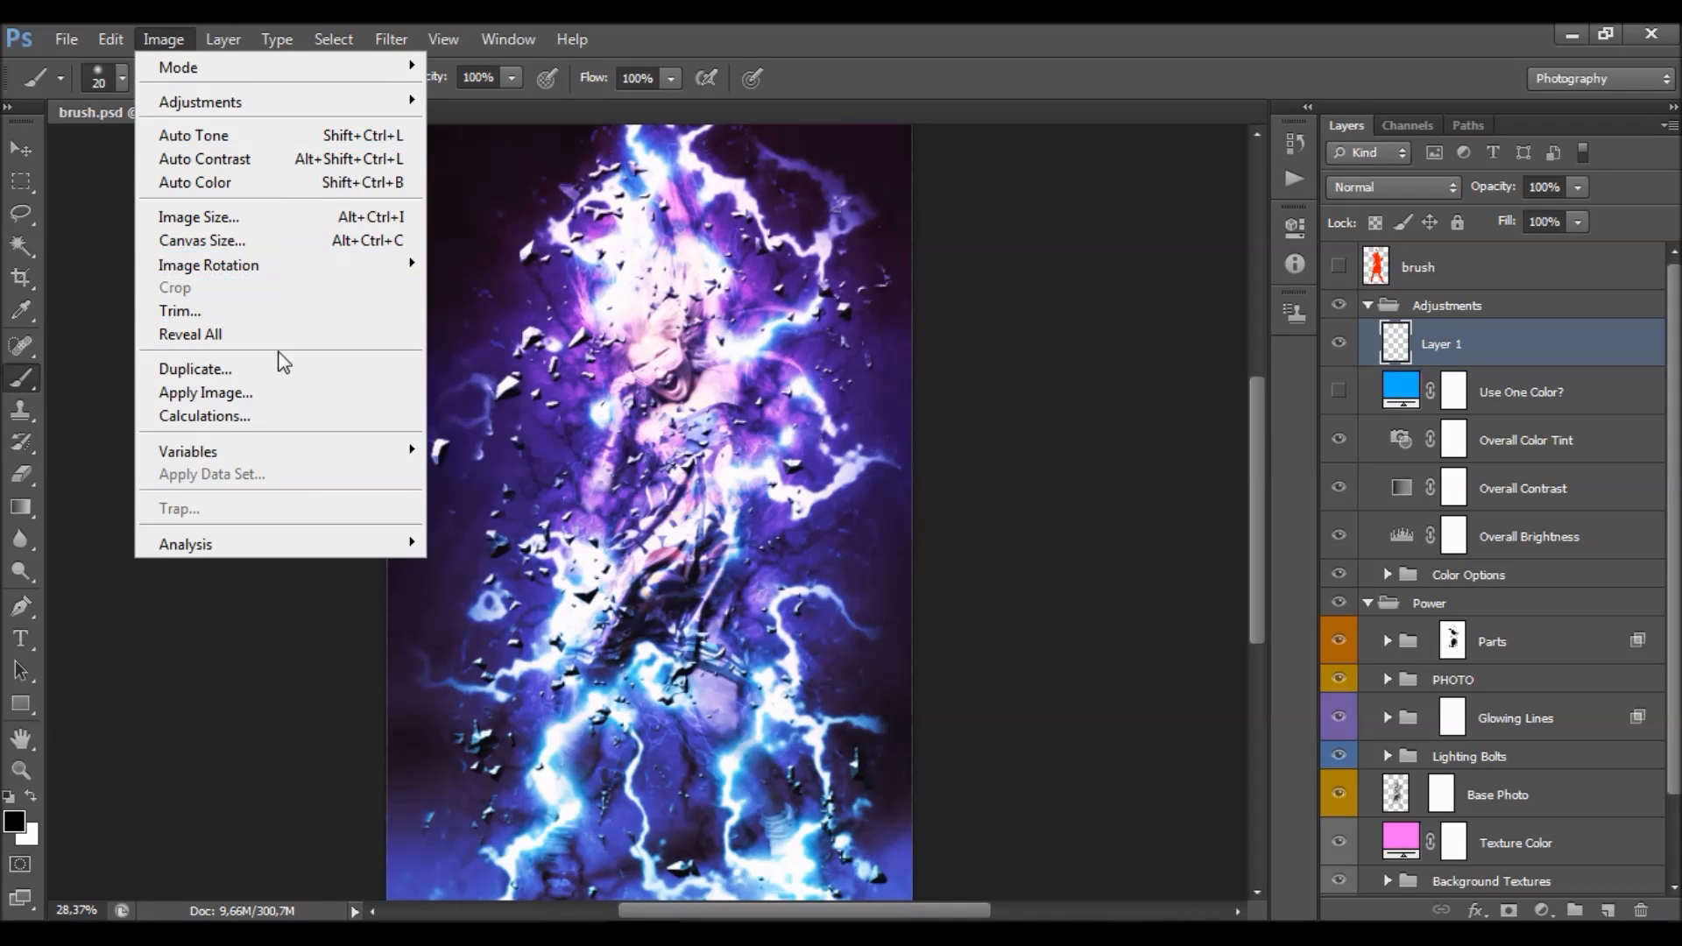
left_click(275, 392)
left_click(1057, 274)
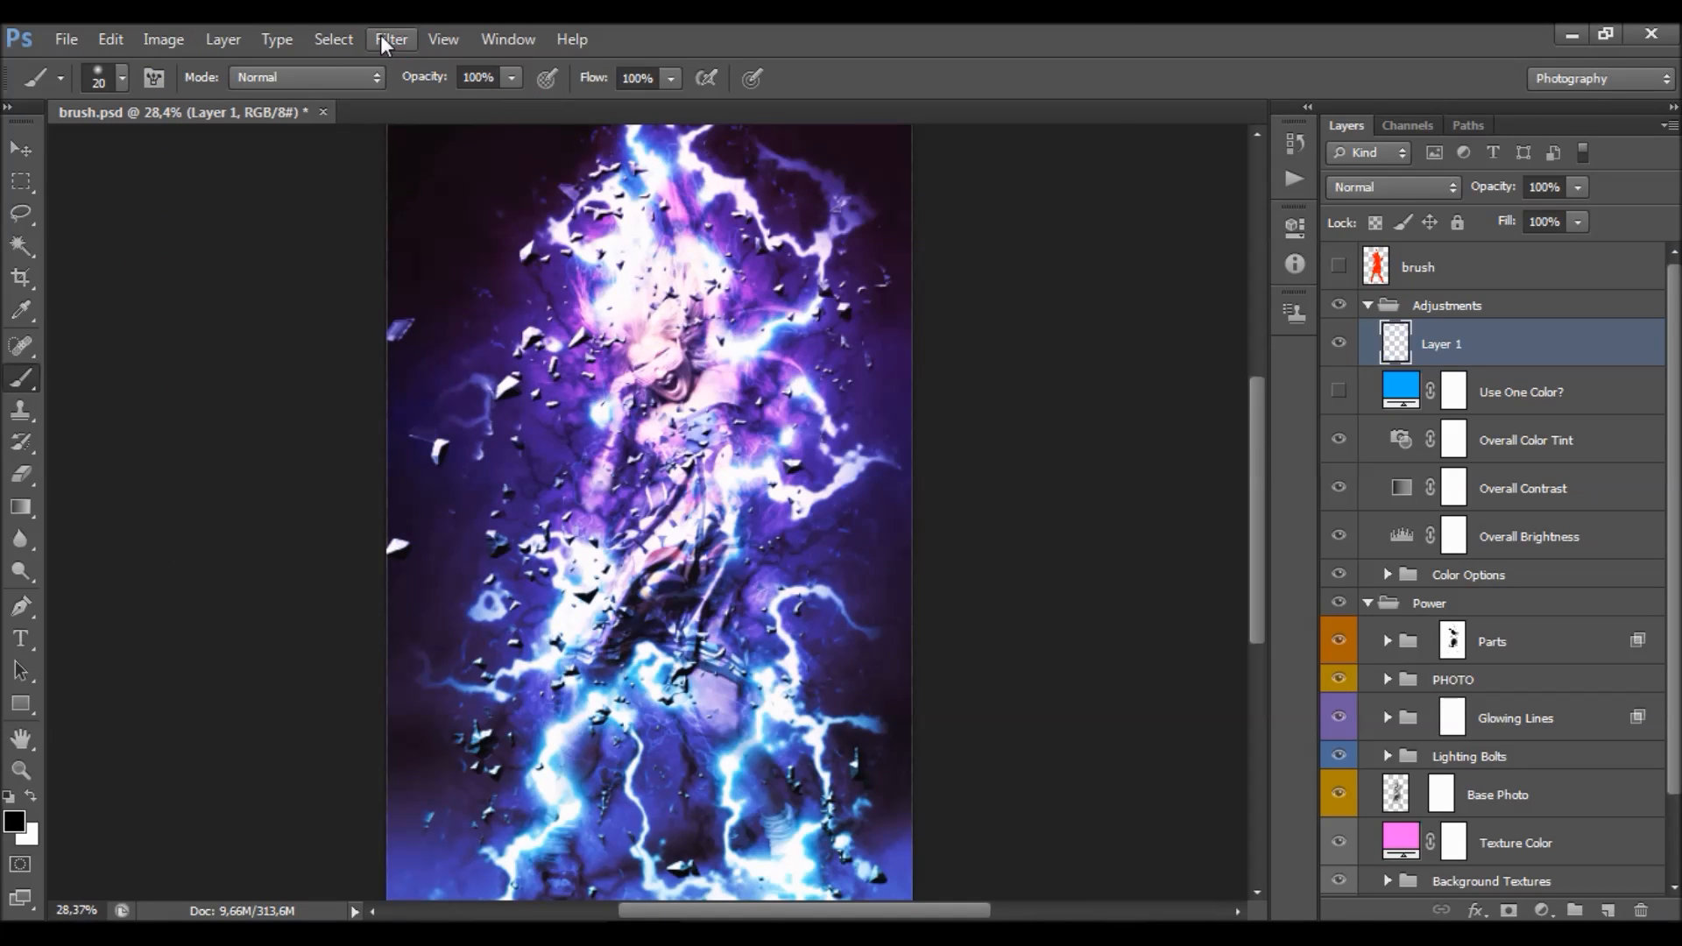
- Apply the High Pass filter to Layer 1 with a radius of 2.0 pixels
left_click(383, 39)
mouse_move(537, 473)
left_click(775, 499)
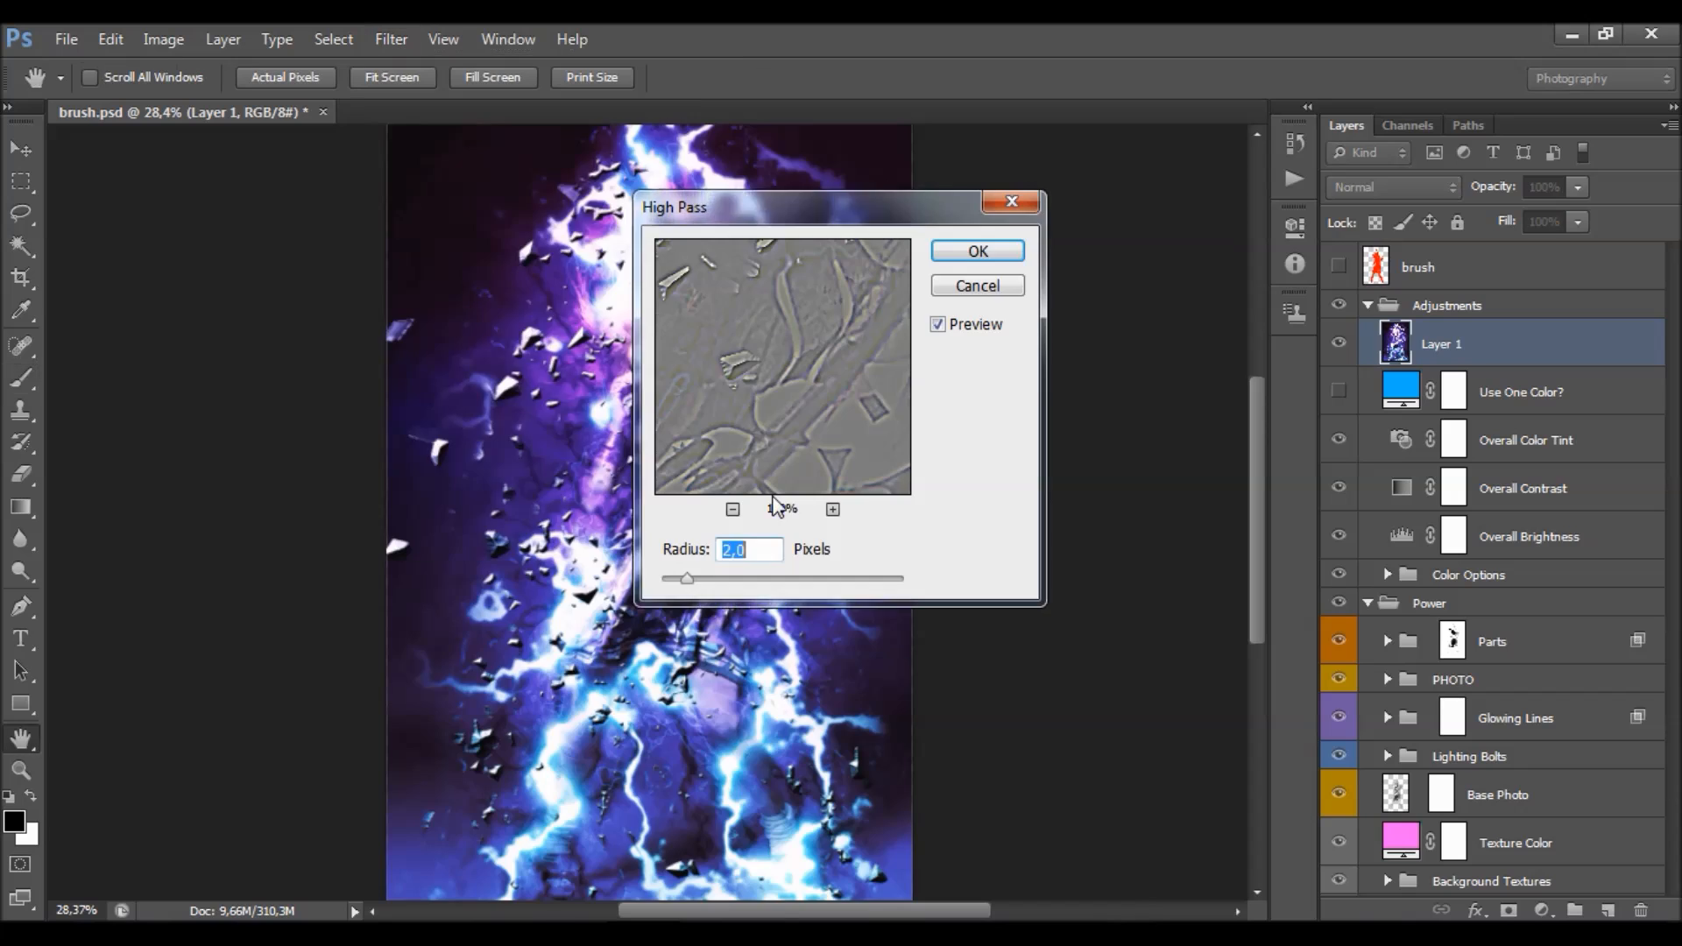
left_click(977, 251)
key("b")
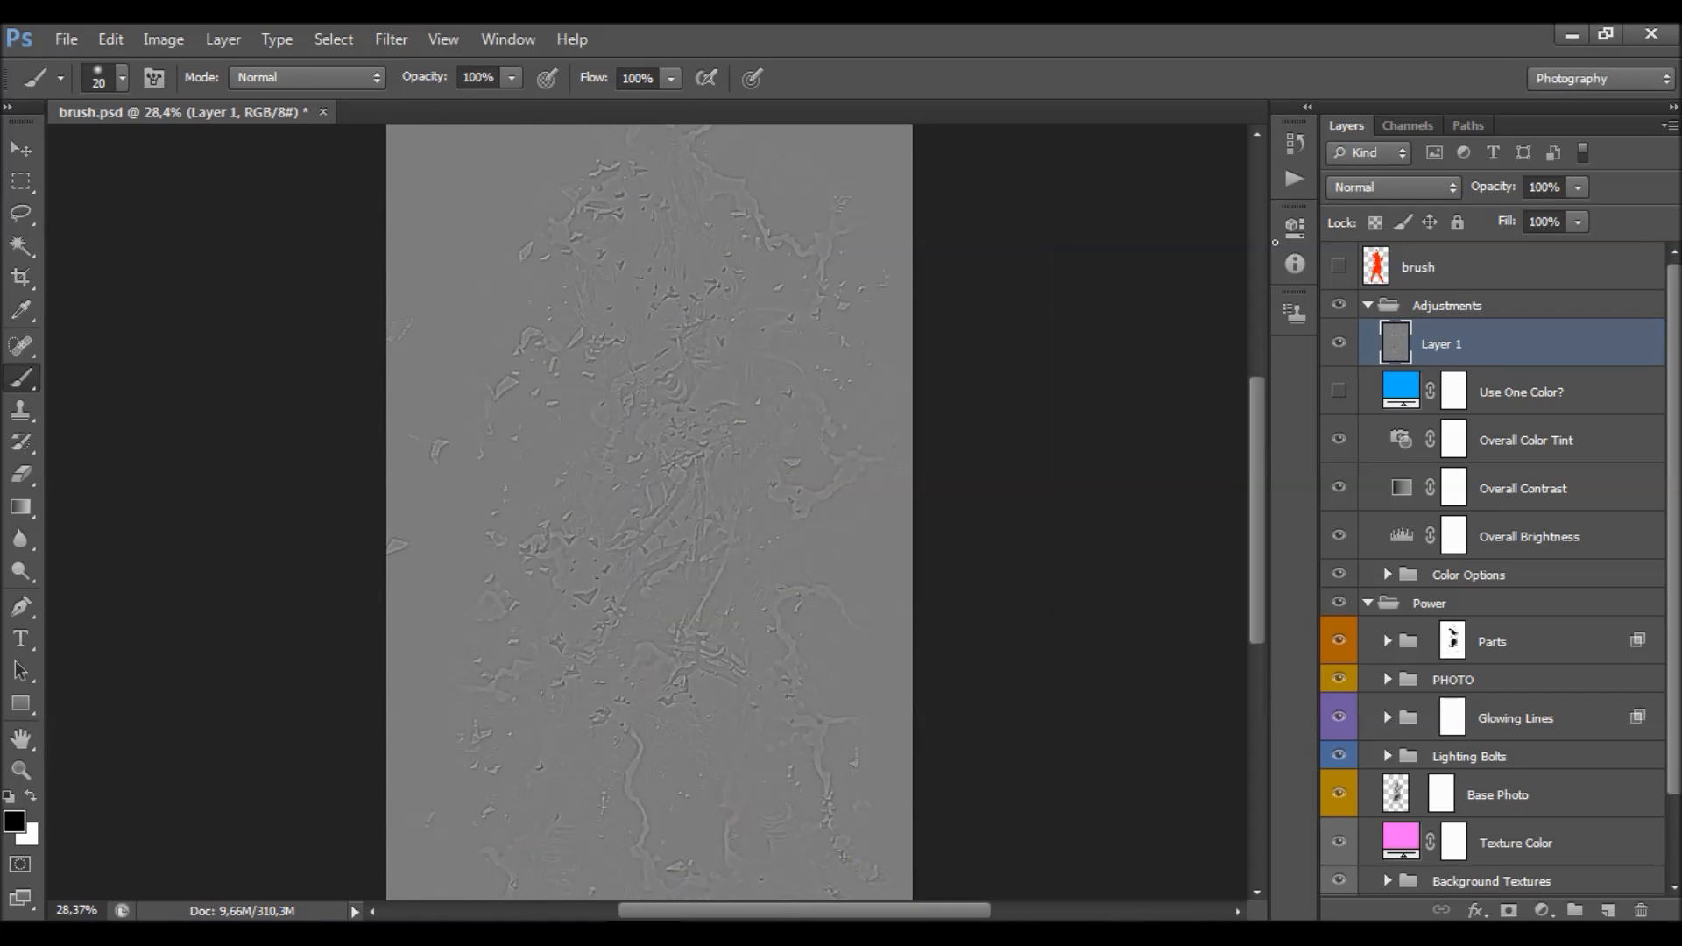
- Set Layer 1's blend mode to Linear Light and rename the layer Sharpen
left_click(1356, 186)
left_click(1414, 593)
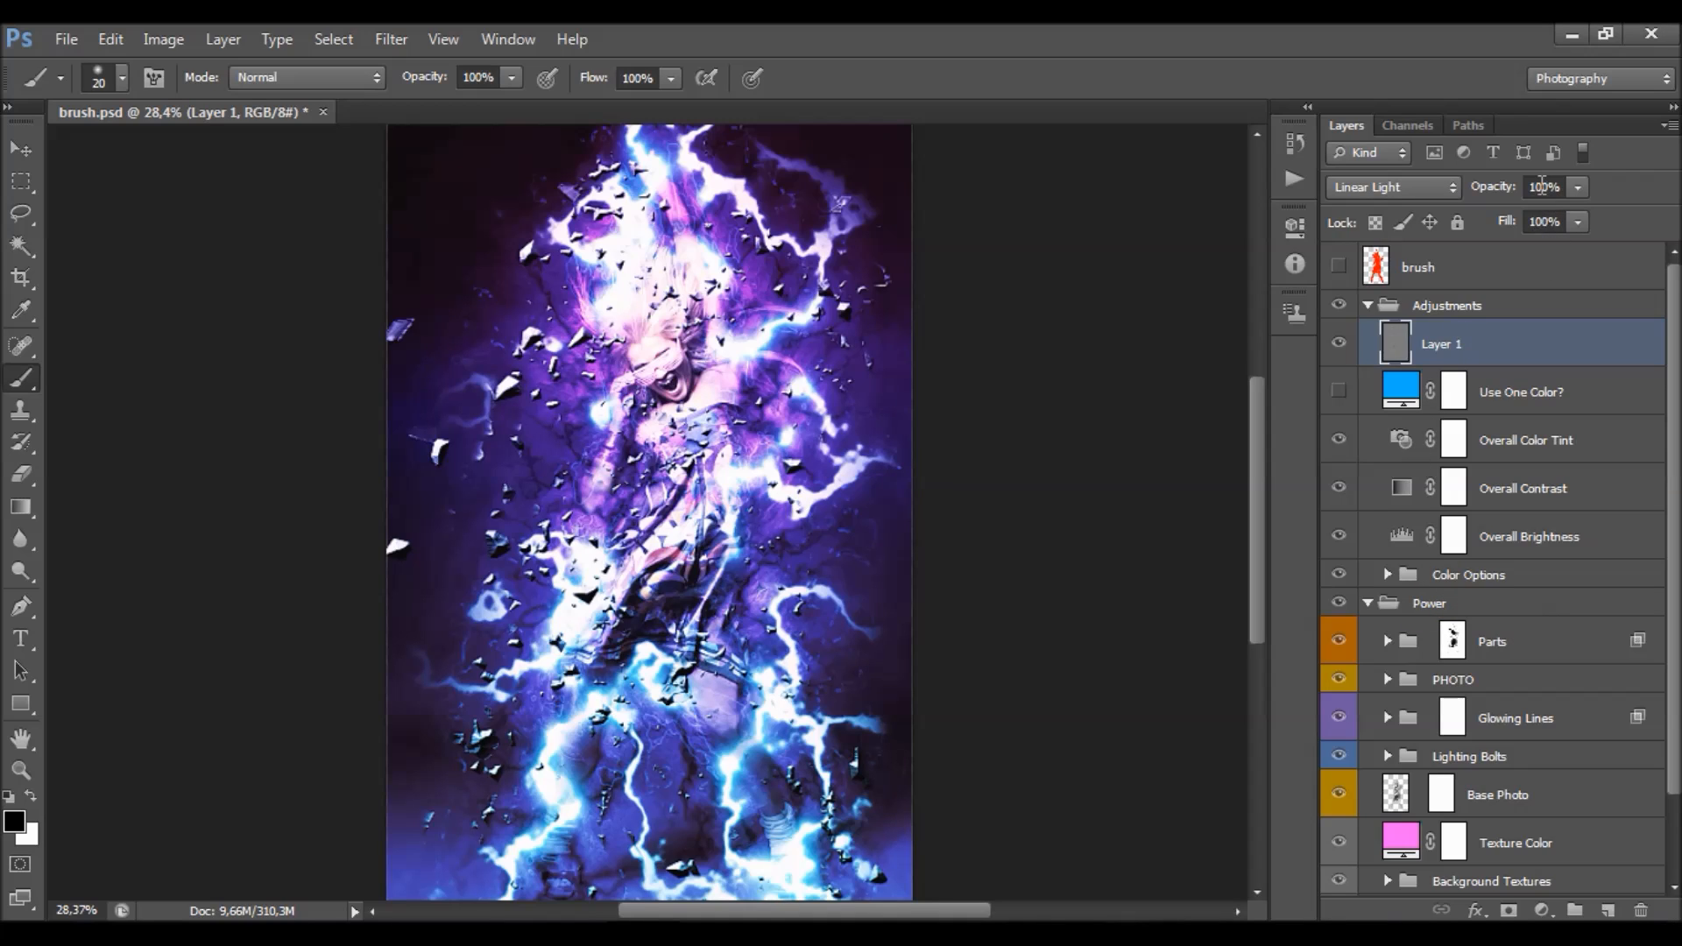
left_click(1578, 186)
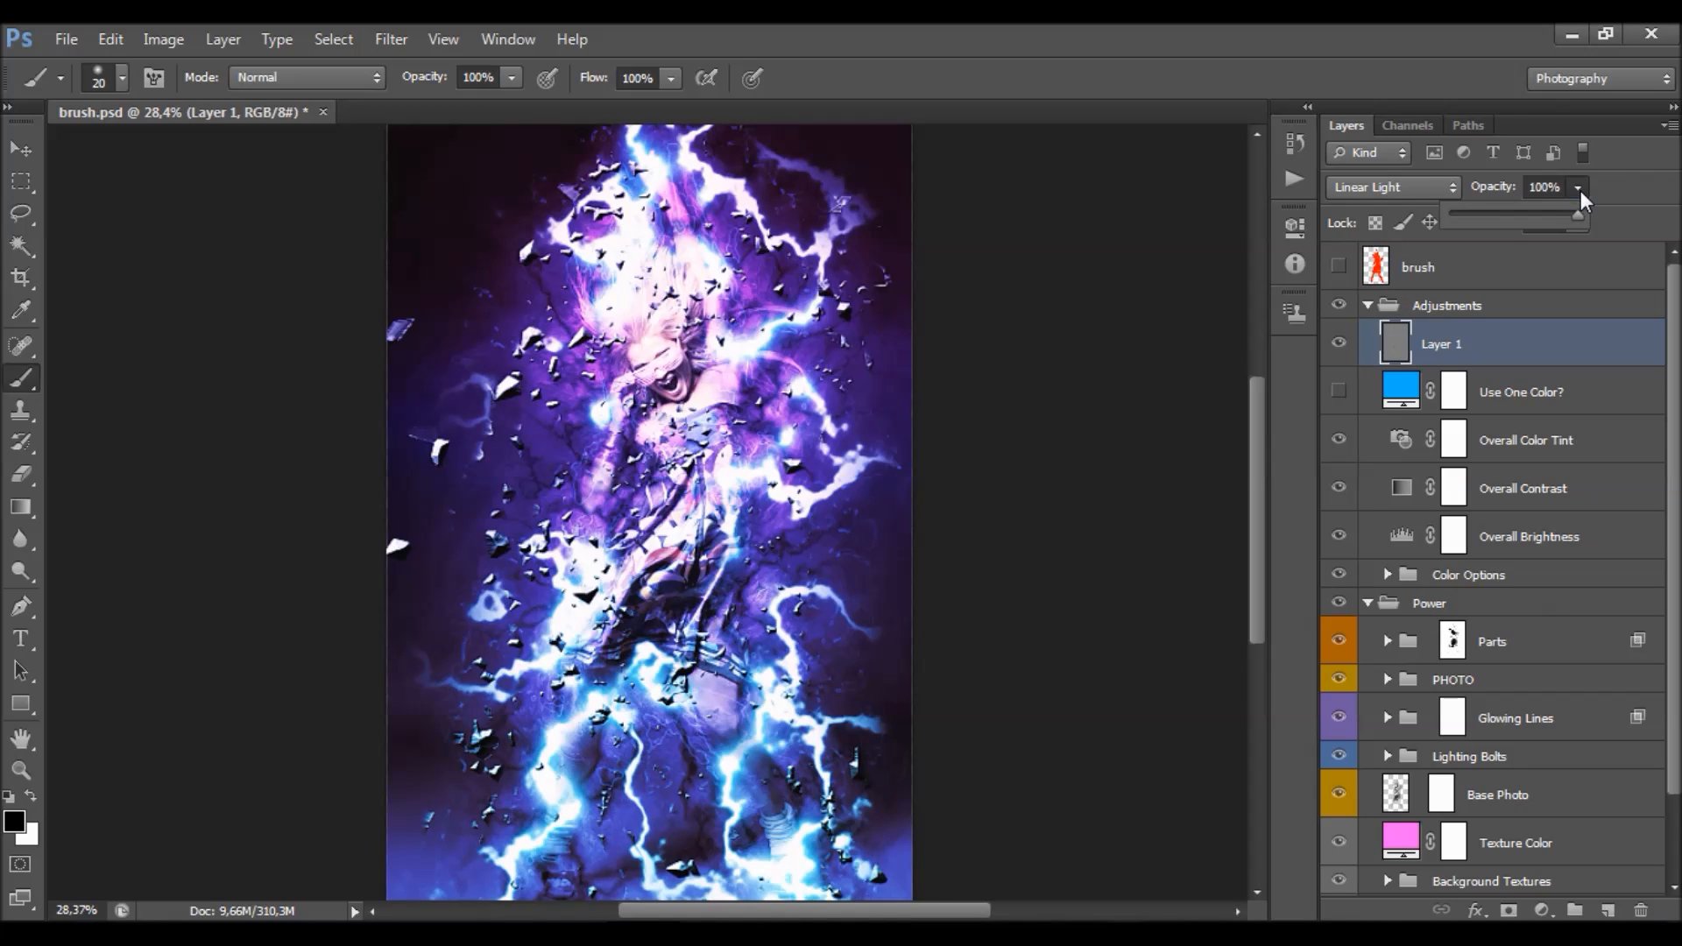
double_click(1454, 347)
type("Sharpen")
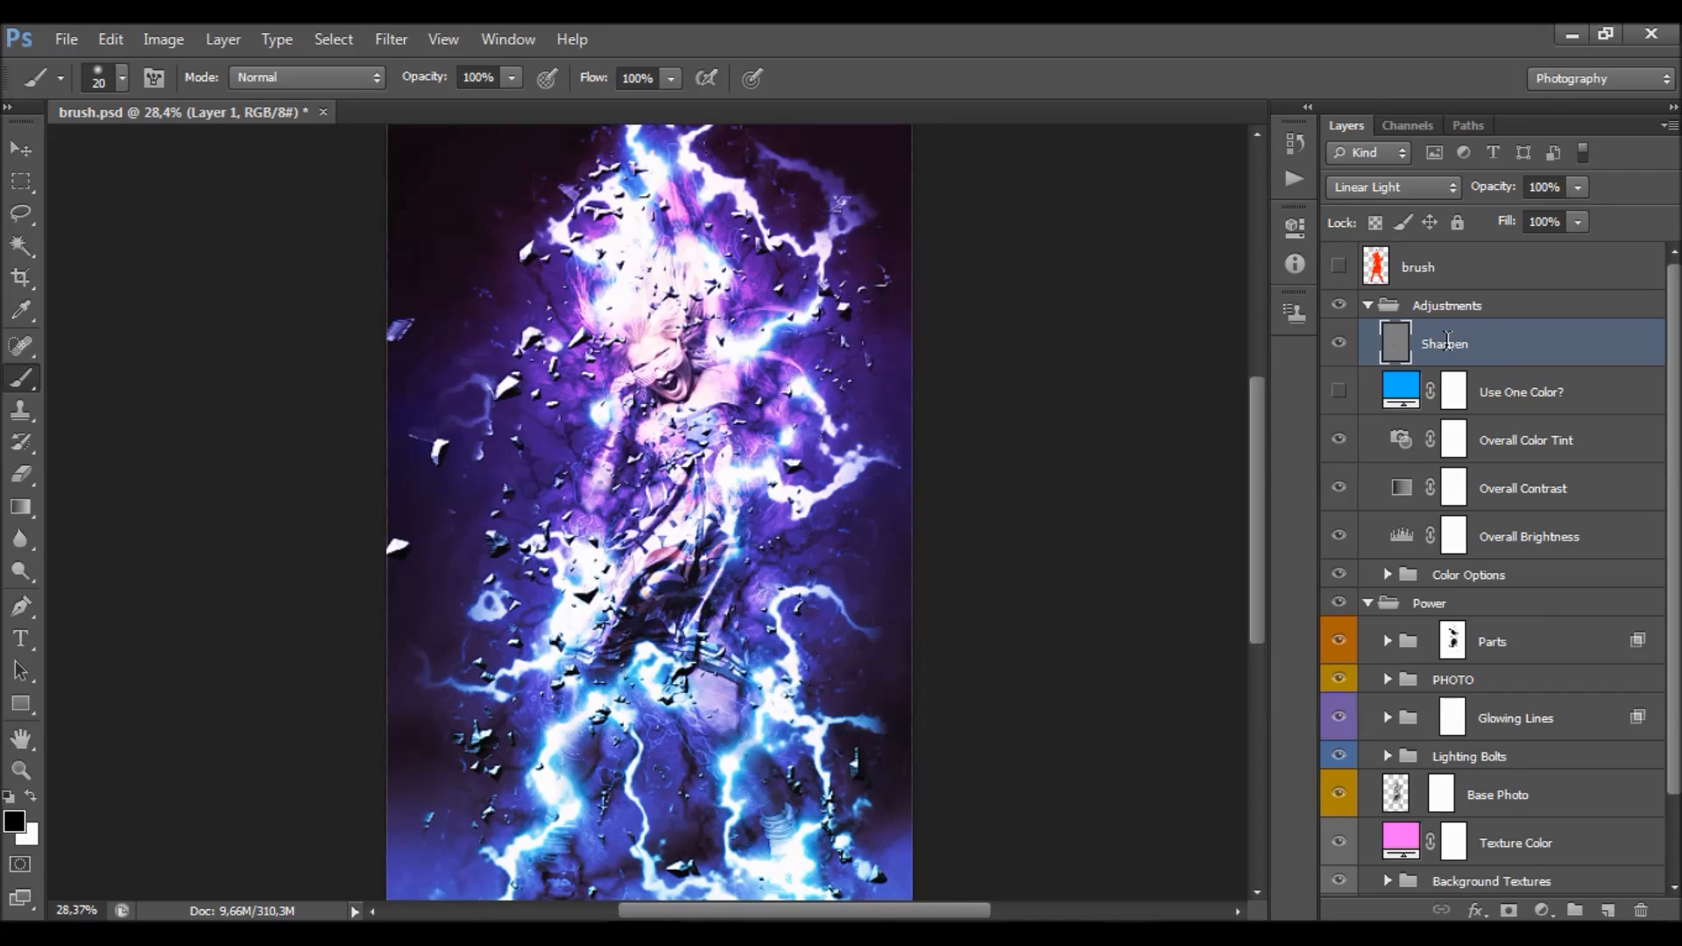
key("Return")
- Check the artwork with the Sharpen layer hidden and shown, and set the layer's opacity to 80%
left_click(1333, 344)
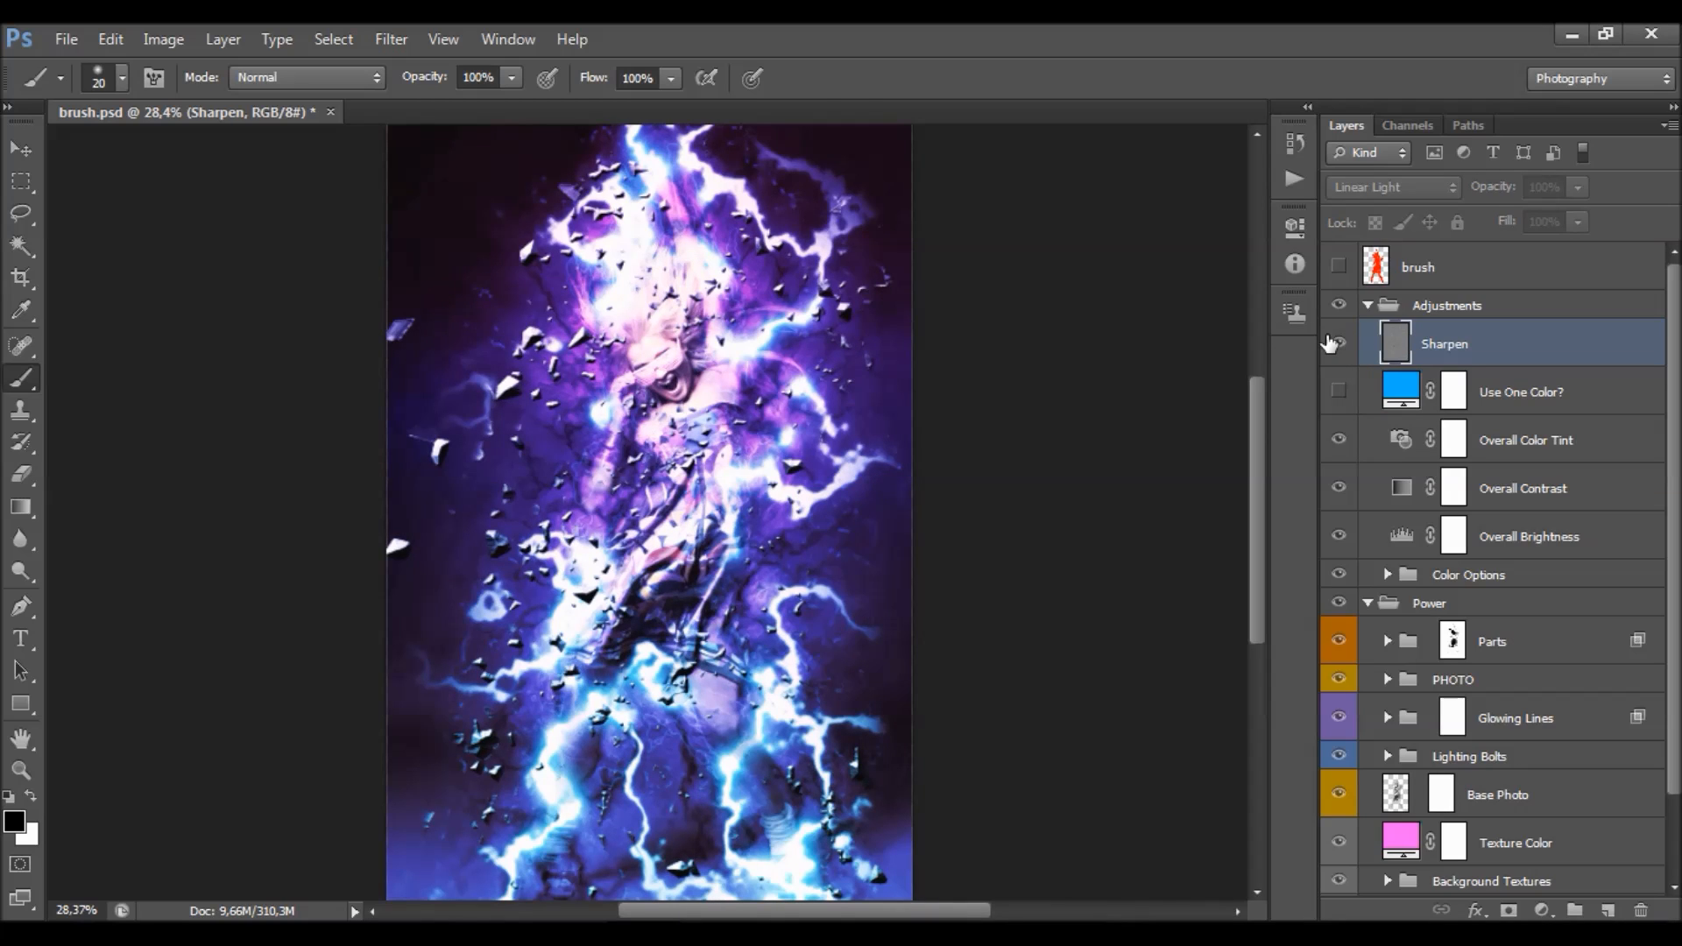
left_click(1333, 343)
left_click(1577, 187)
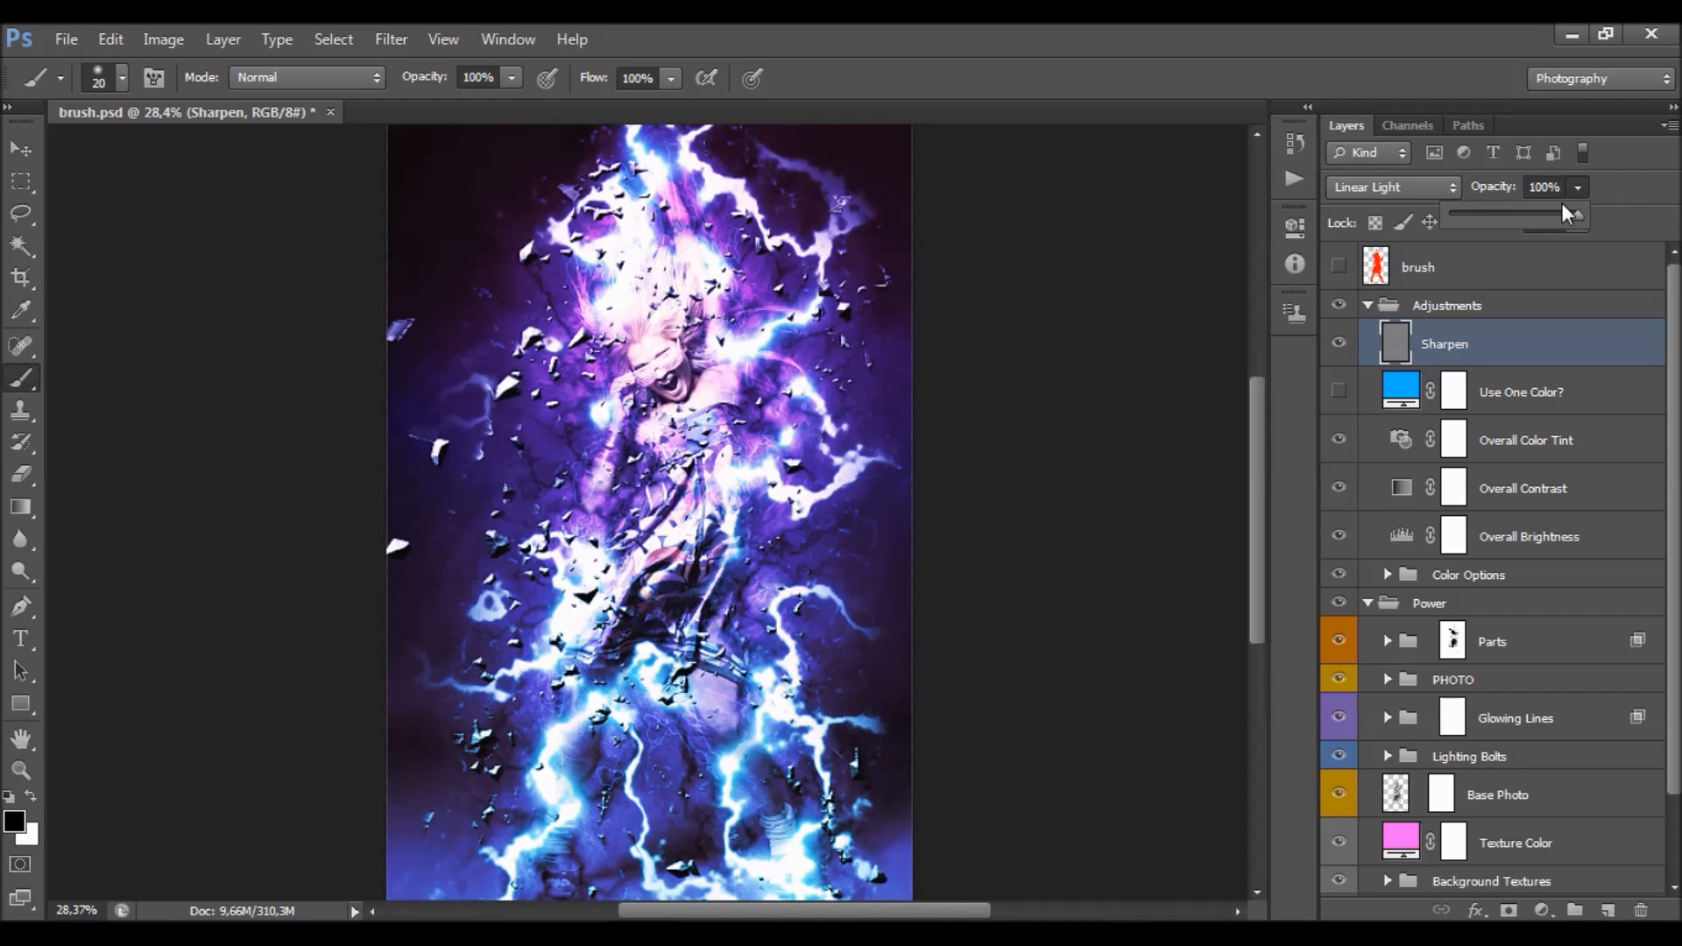
left_click_drag(1552, 220, 1553, 220)
- Compare the artwork with the 80% Sharpen layer hidden and shown, and inspect the whole image
left_click(1340, 335)
left_click(1340, 334)
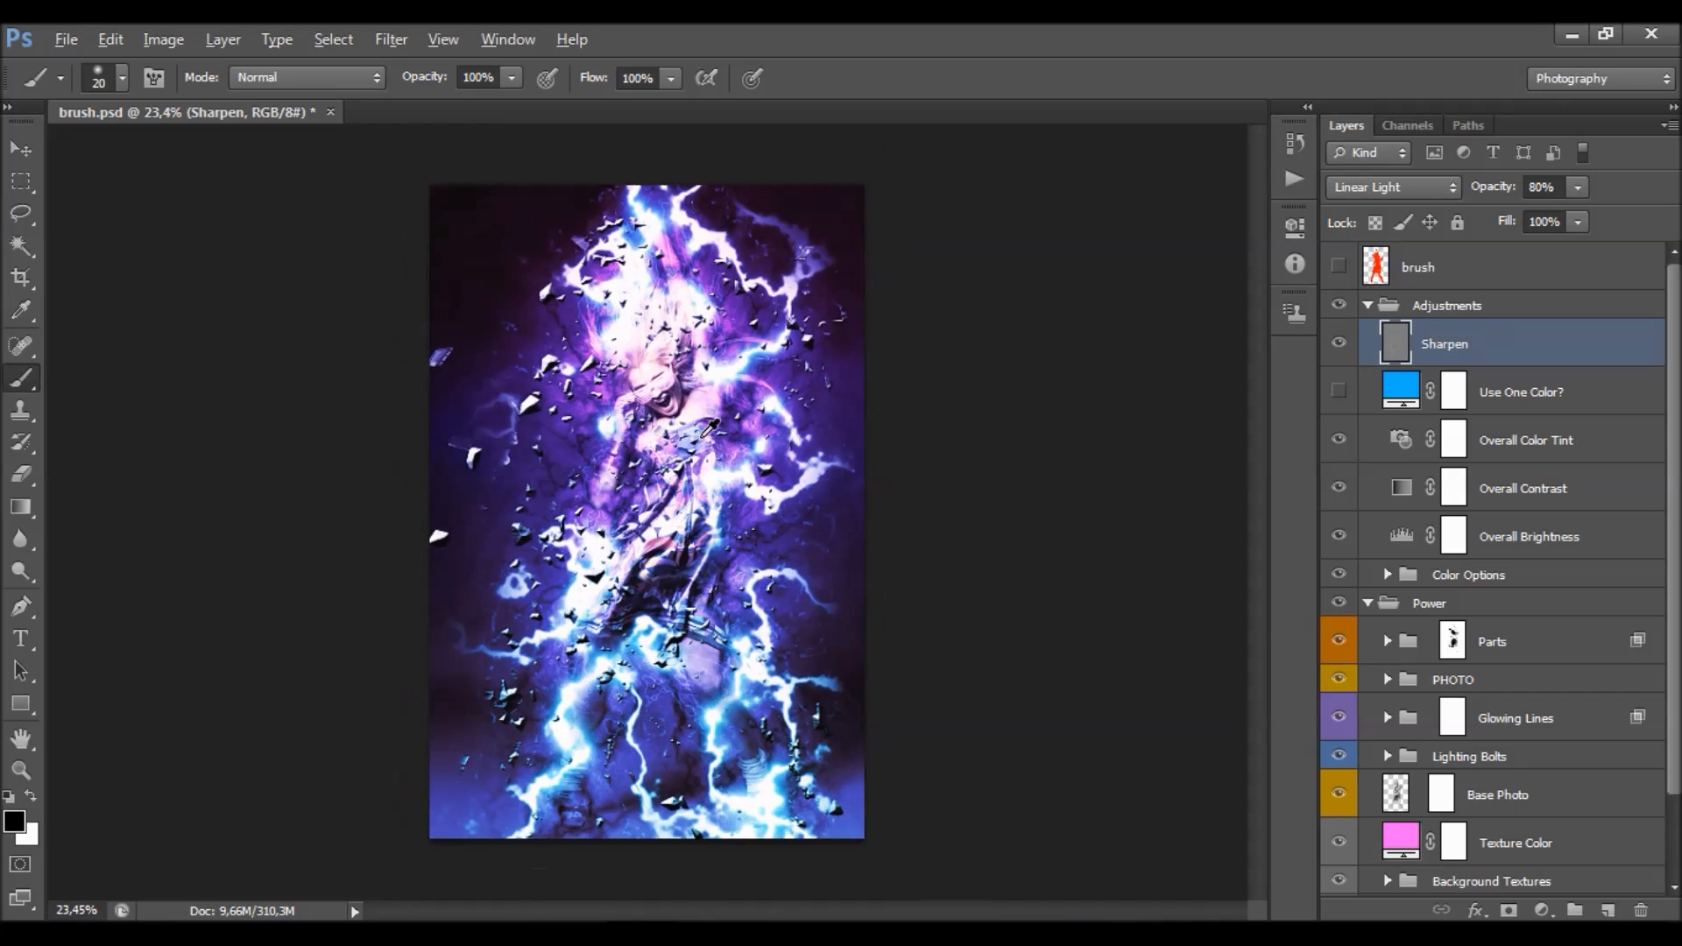
scroll(762, 410, "up", 1)
scroll(700, 452, "down", 2)
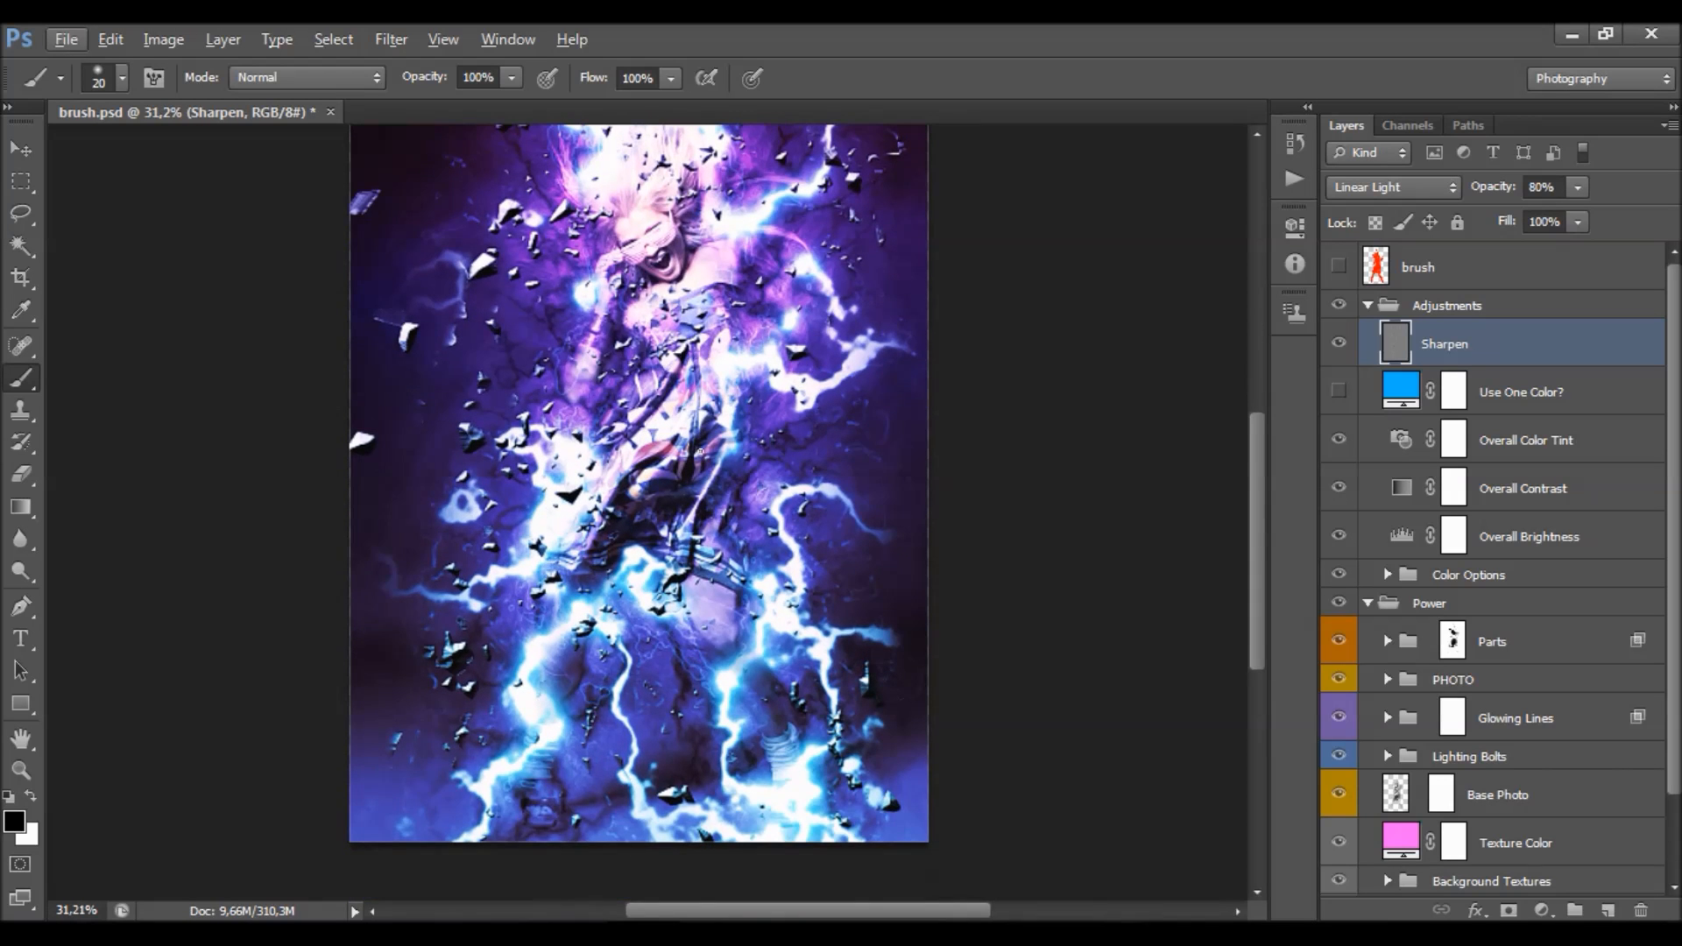
scroll(700, 452, "up", 2)
scroll(693, 442, "down", 1)
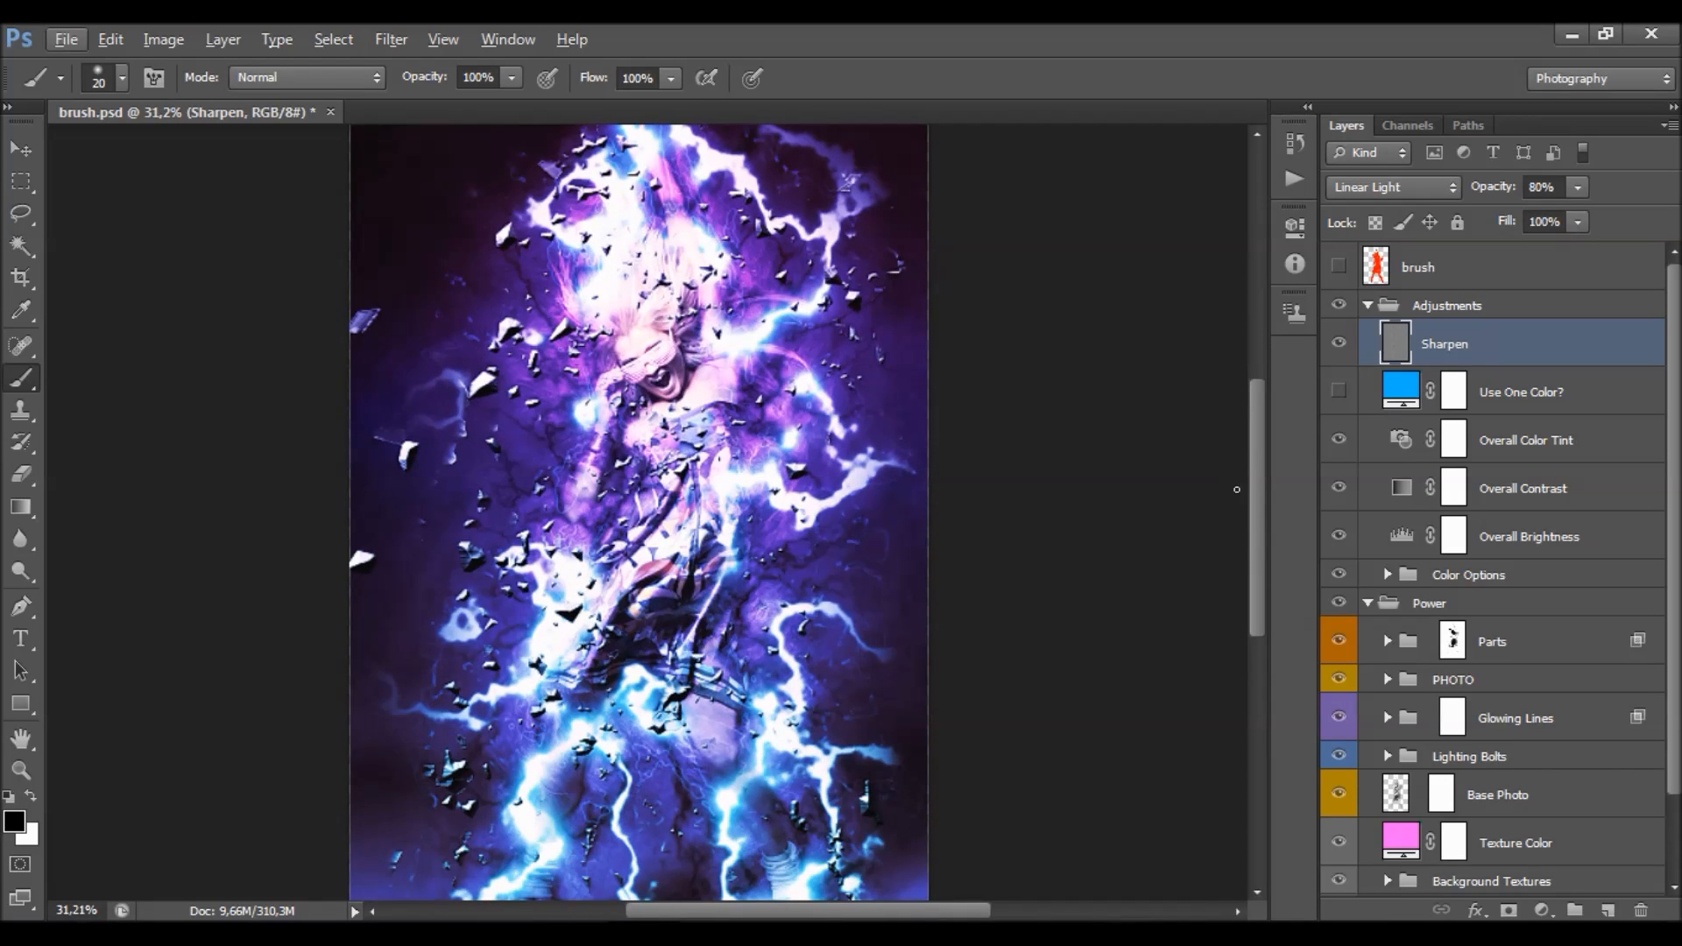
- Collapse the Adjustments and Power groups and convert the locked Background into a regular layer
left_click(1367, 305)
left_click(1367, 334)
double_click(1412, 387, "alt")
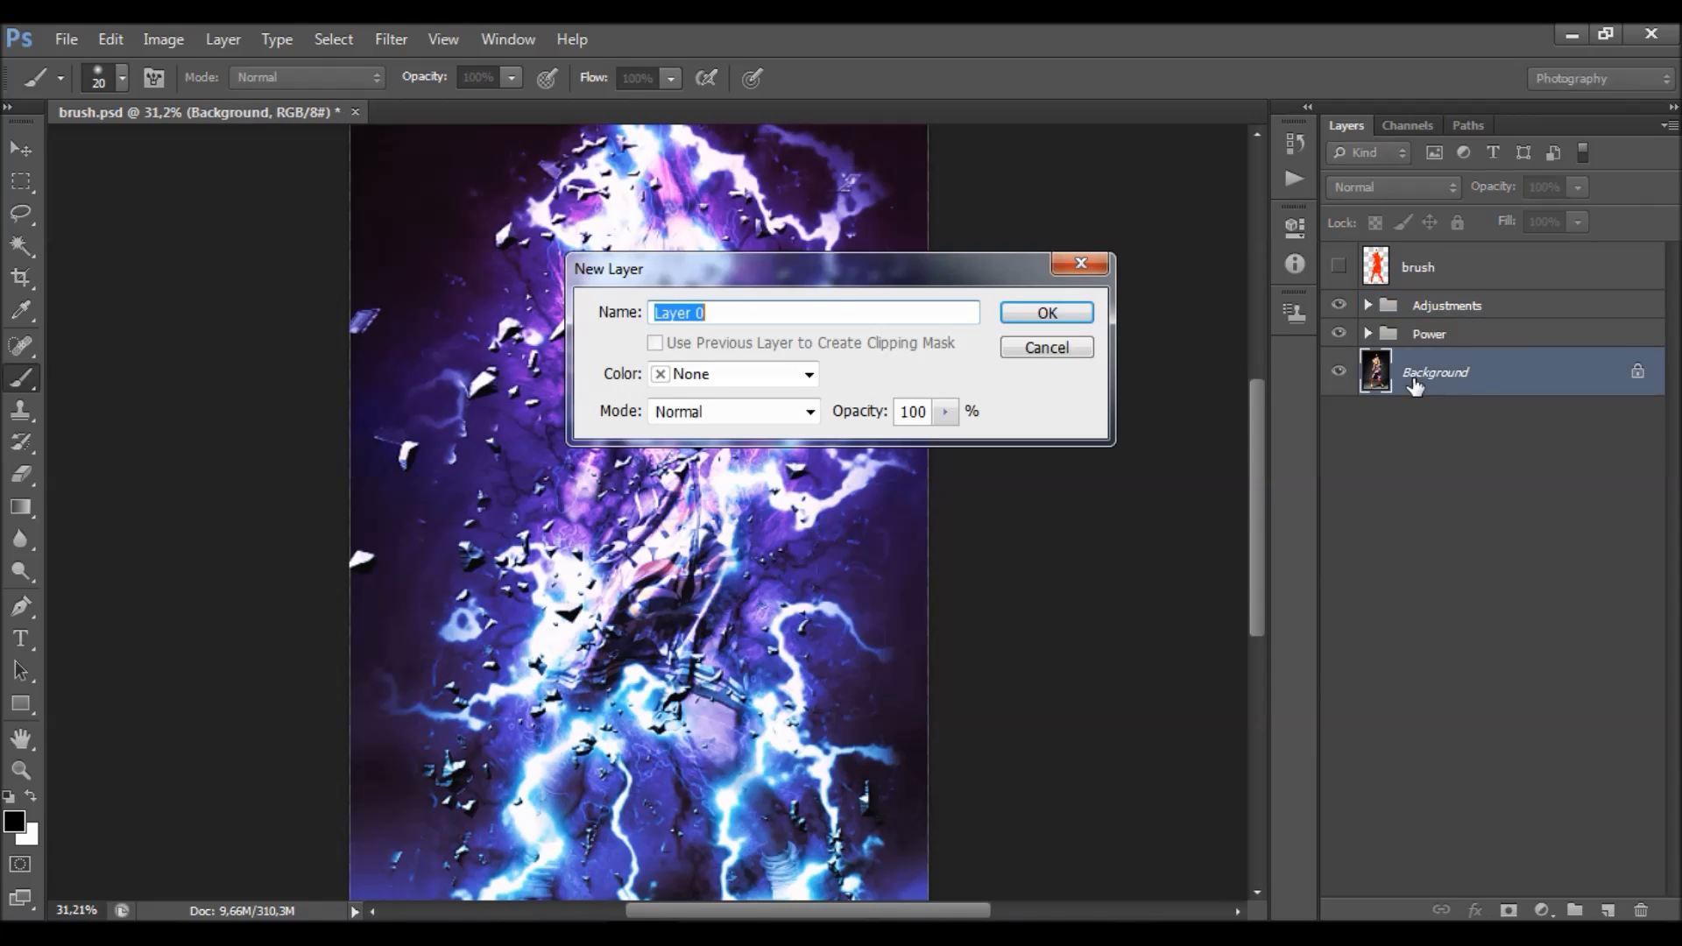
- Compare the original photo with the finished artwork using a temporary copy of the photo layer above the Adjustments group, and delete the copy
mouse_move(1482, 383)
left_mouse_down()
mouse_move(1459, 284)
mouse_move(1446, 293)
left_mouse_up()
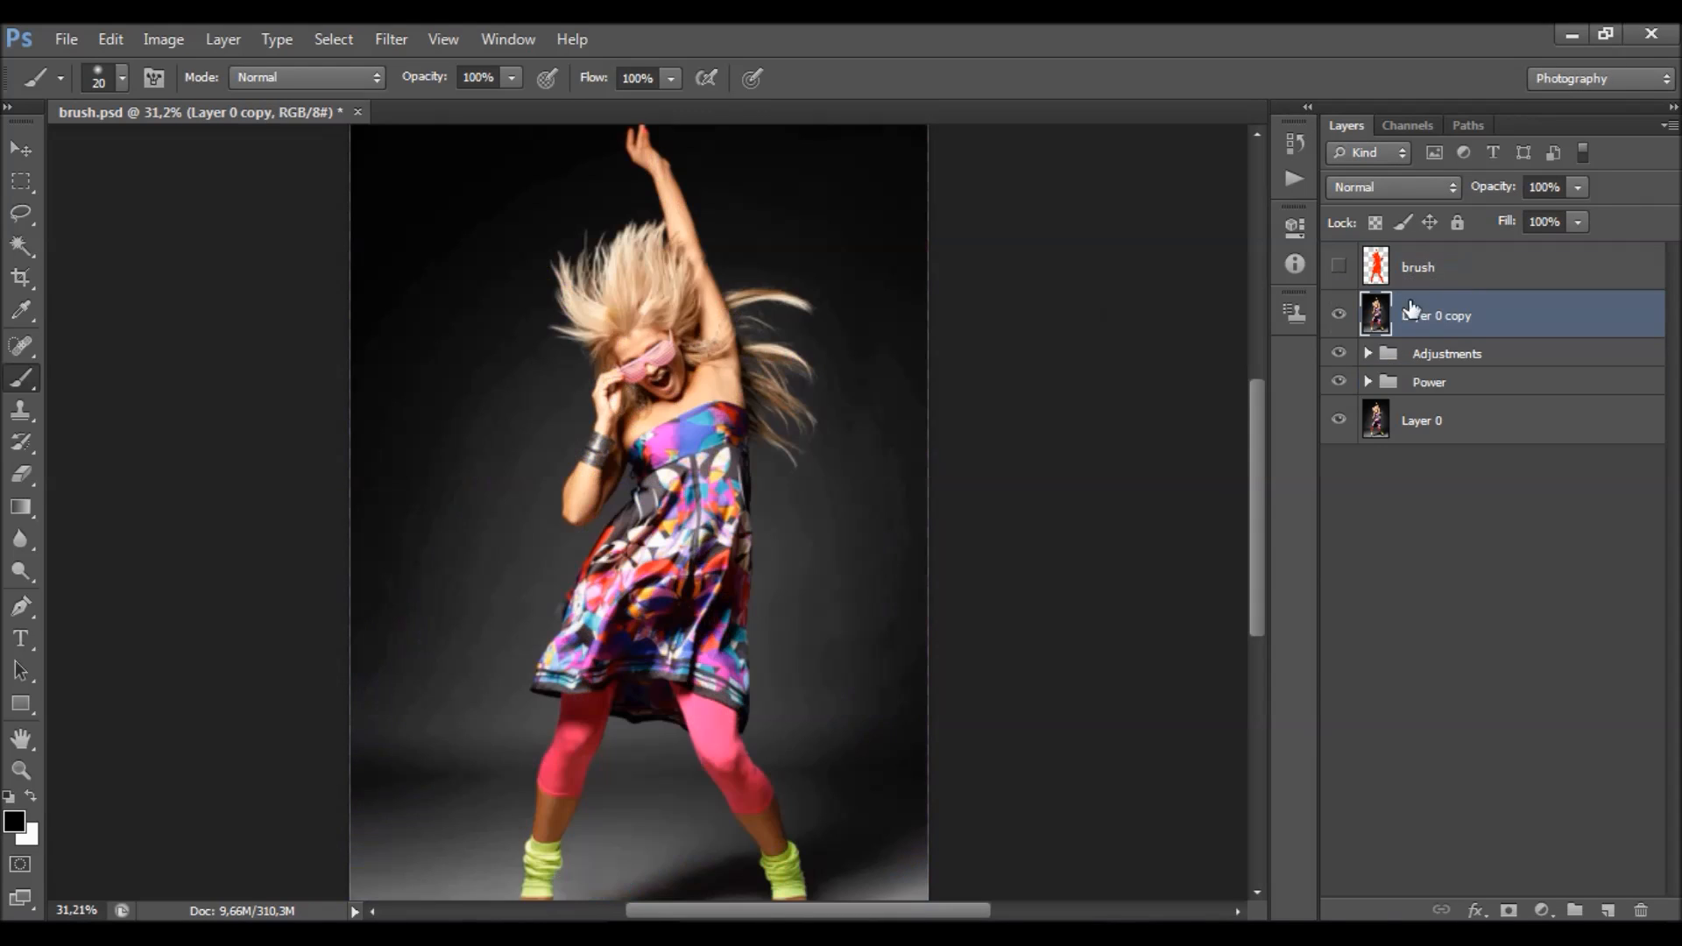
left_click(1340, 315)
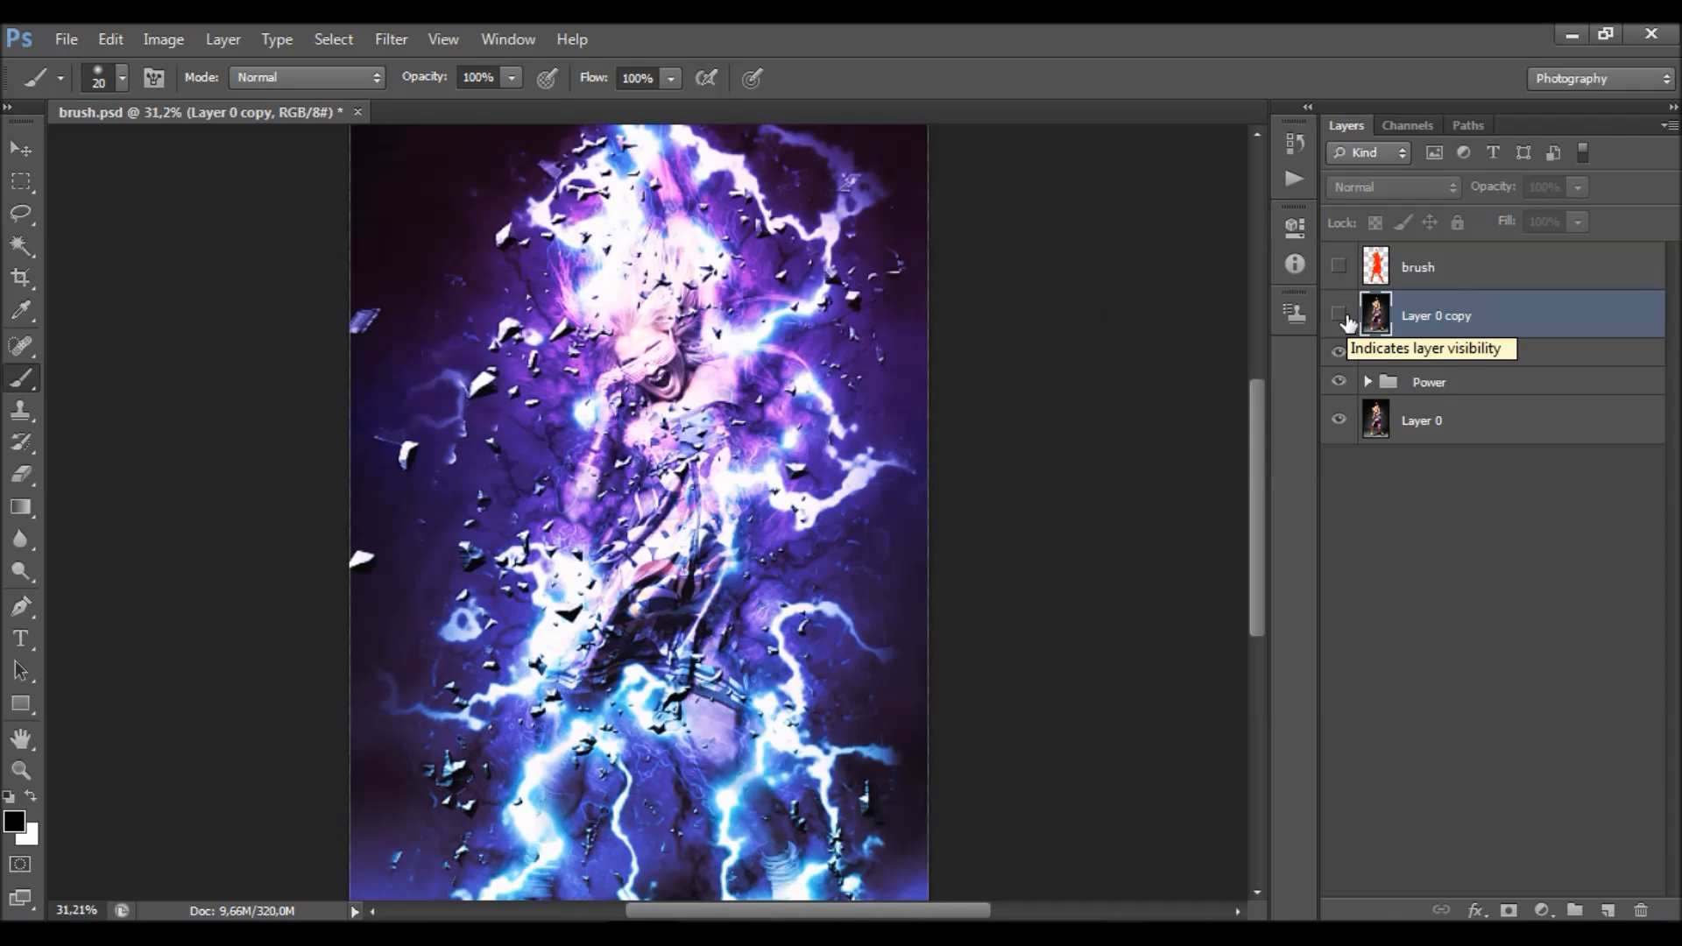
key("Delete")
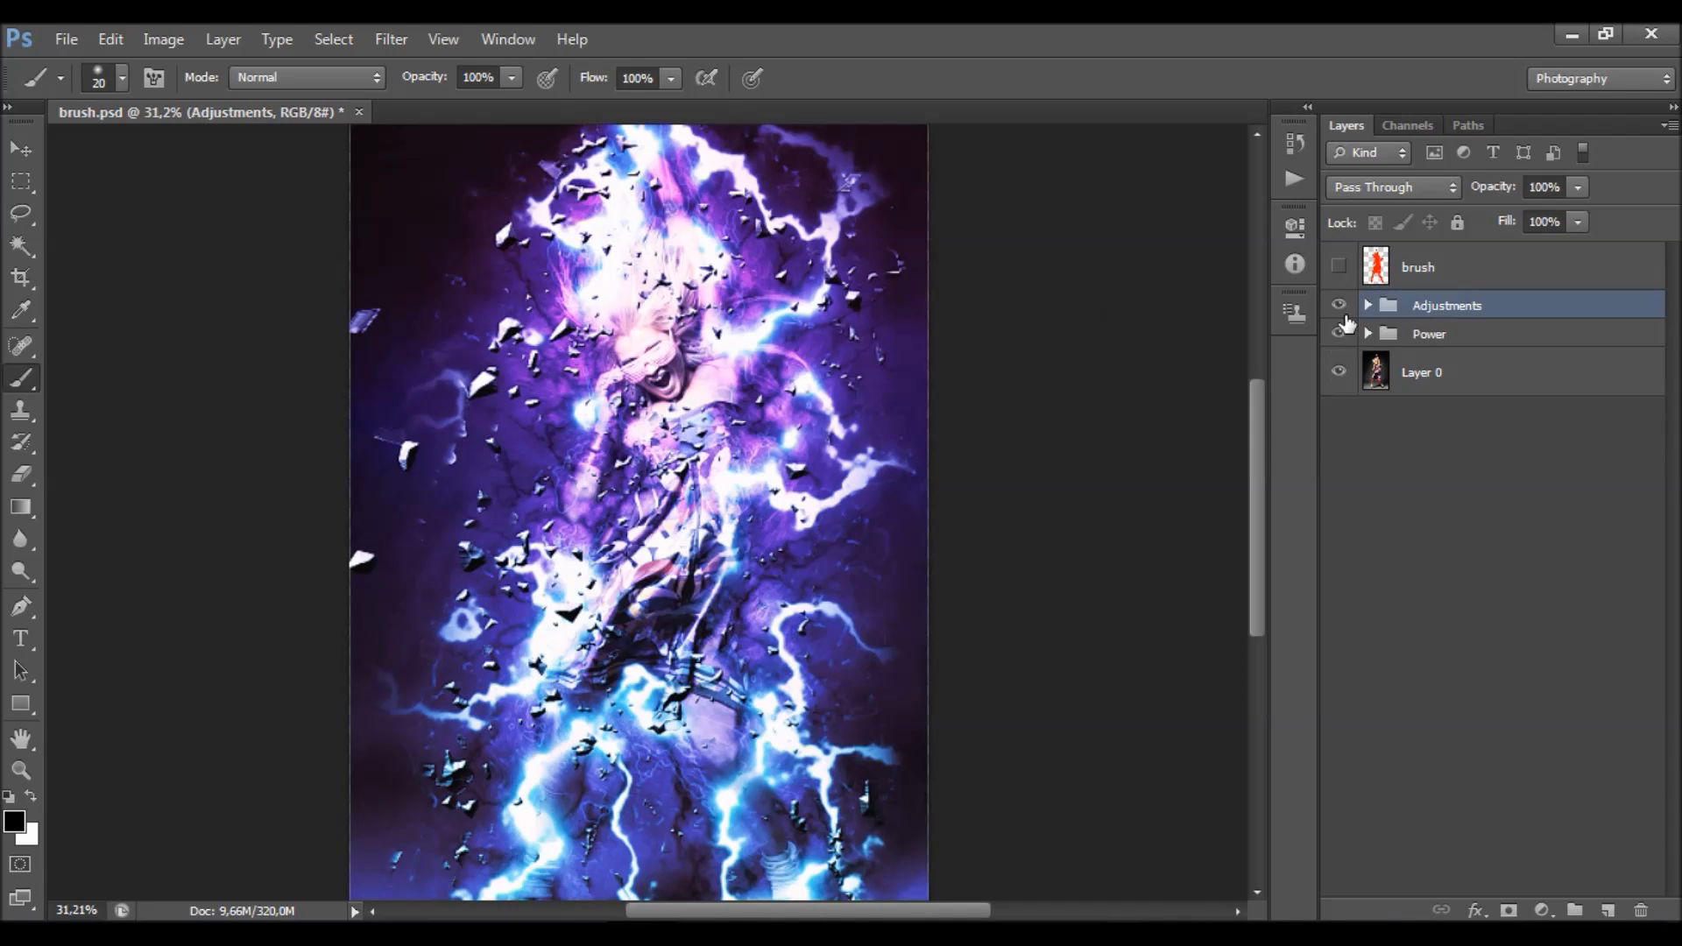